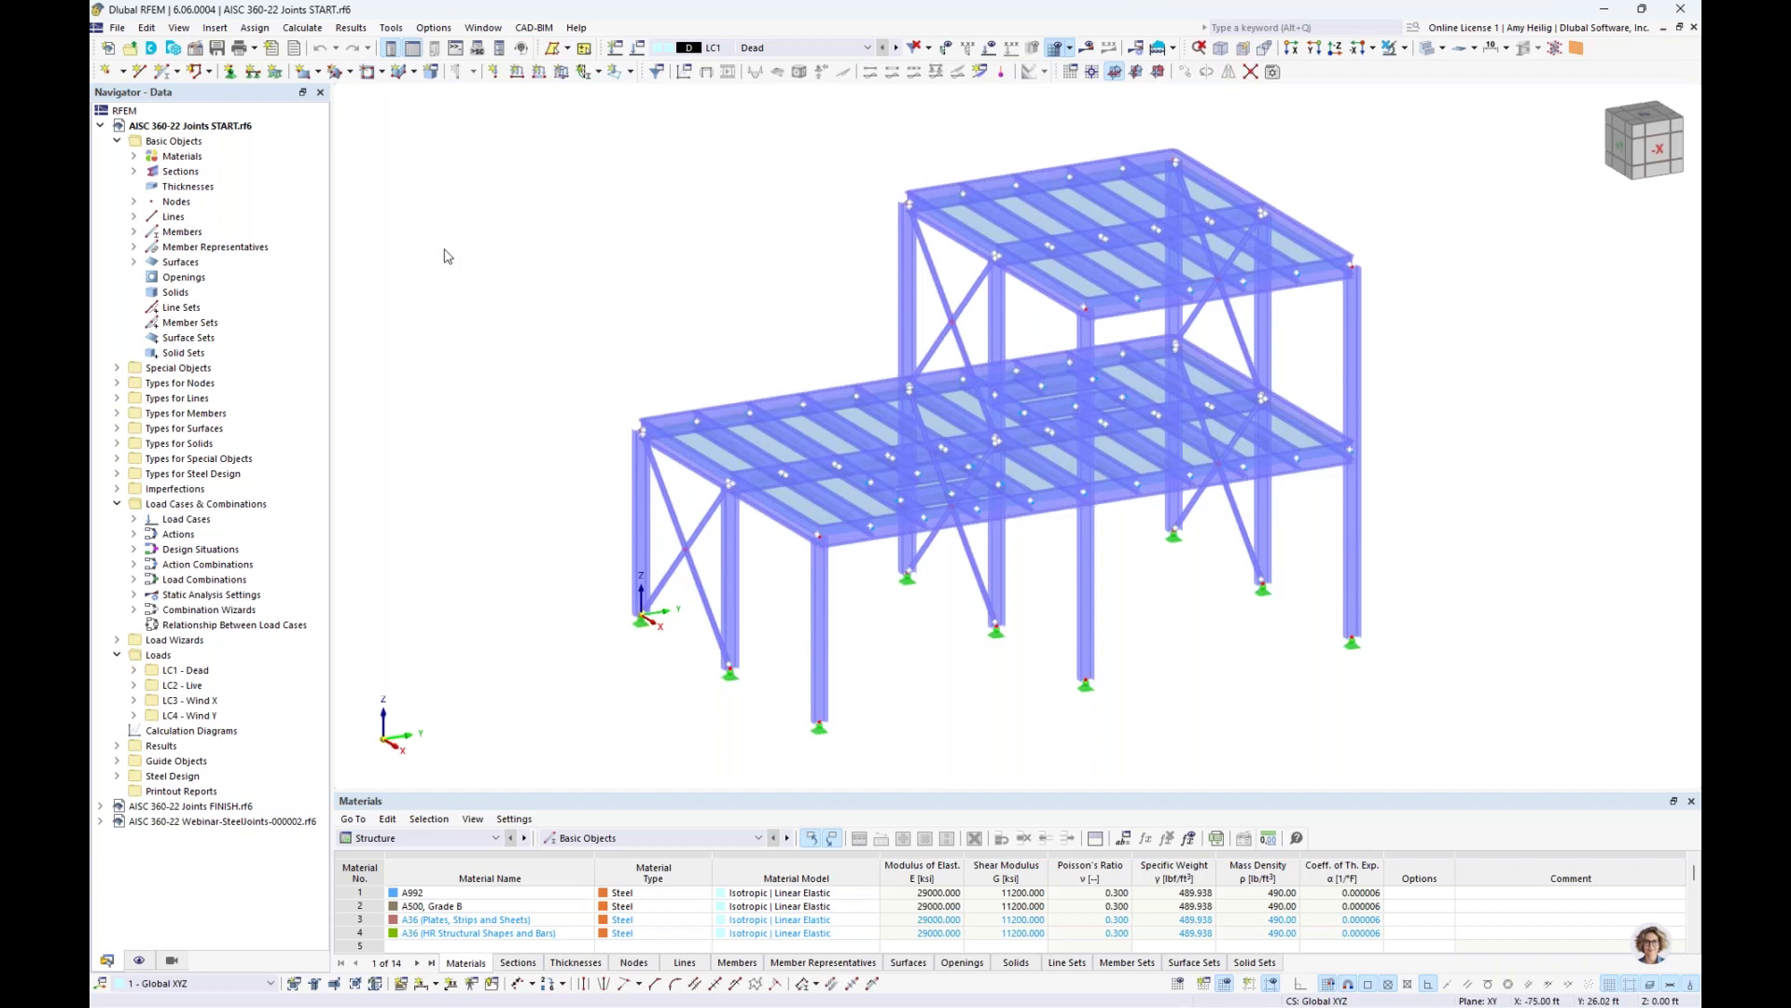
Highlight the members of each section in the model: W 12x50, W 18x40, W 16x31 and Round HSS 4x0.250
{"action": "left_click", "coordinate": [134, 173]}
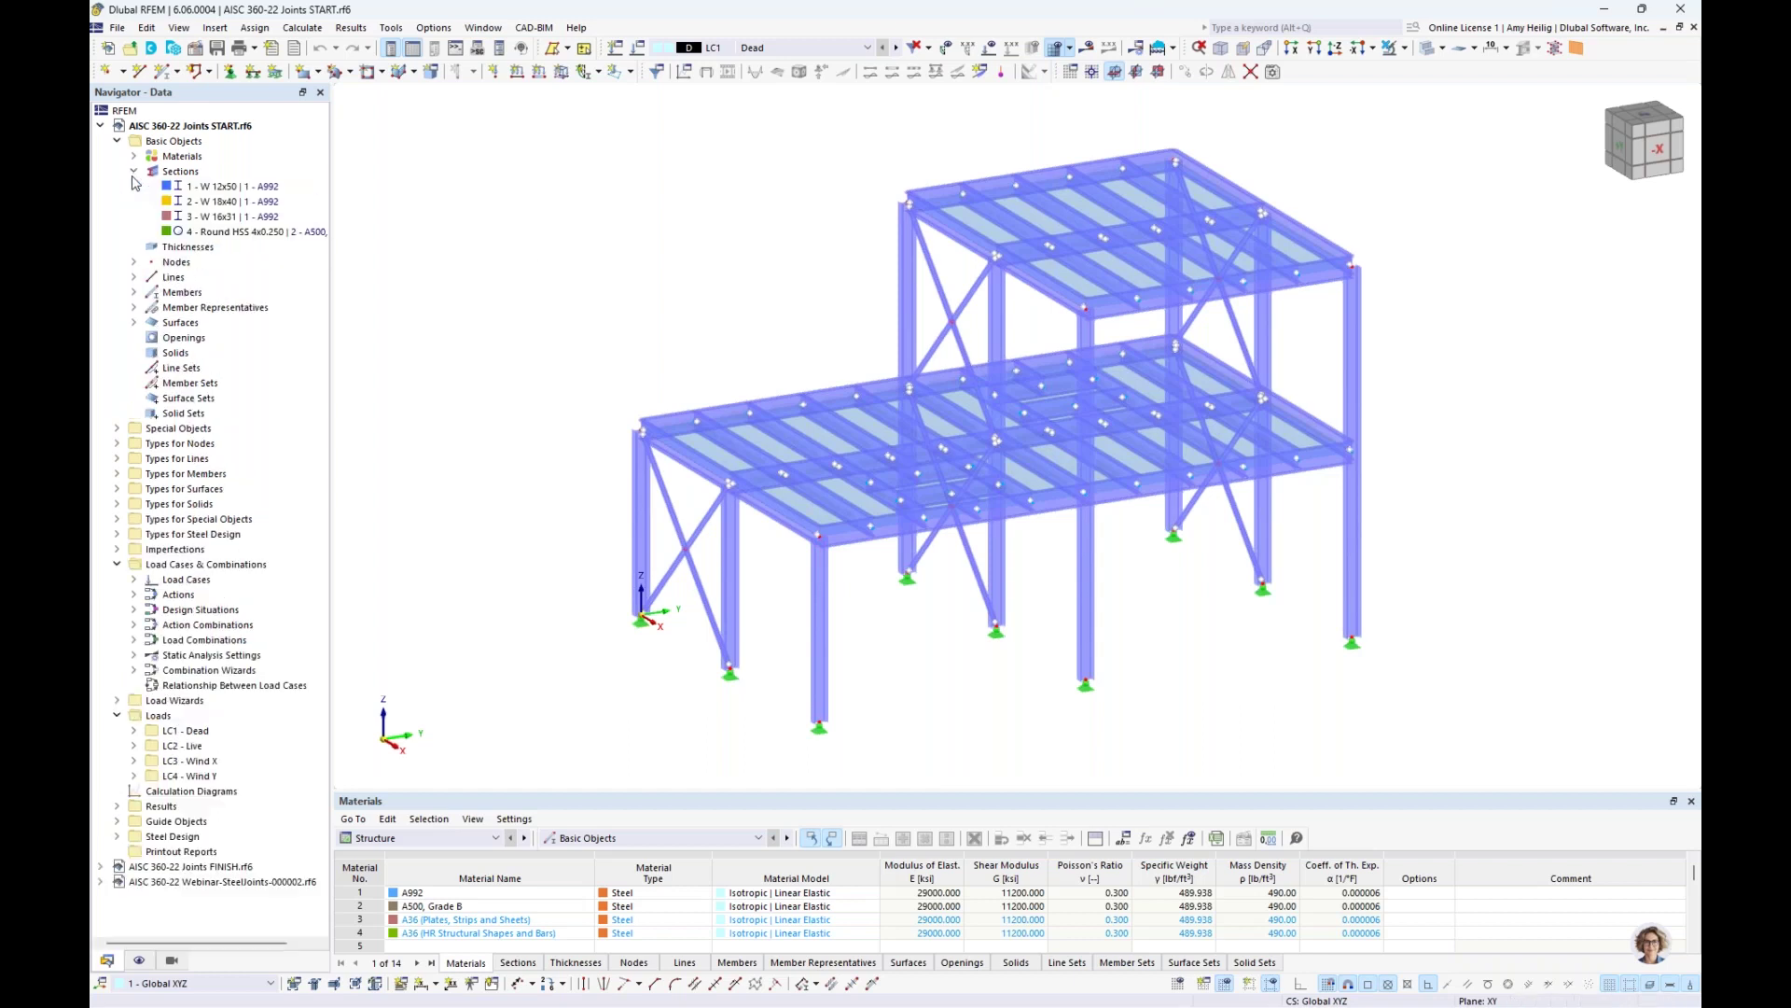
{"action": "left_click", "coordinate": [174, 191]}
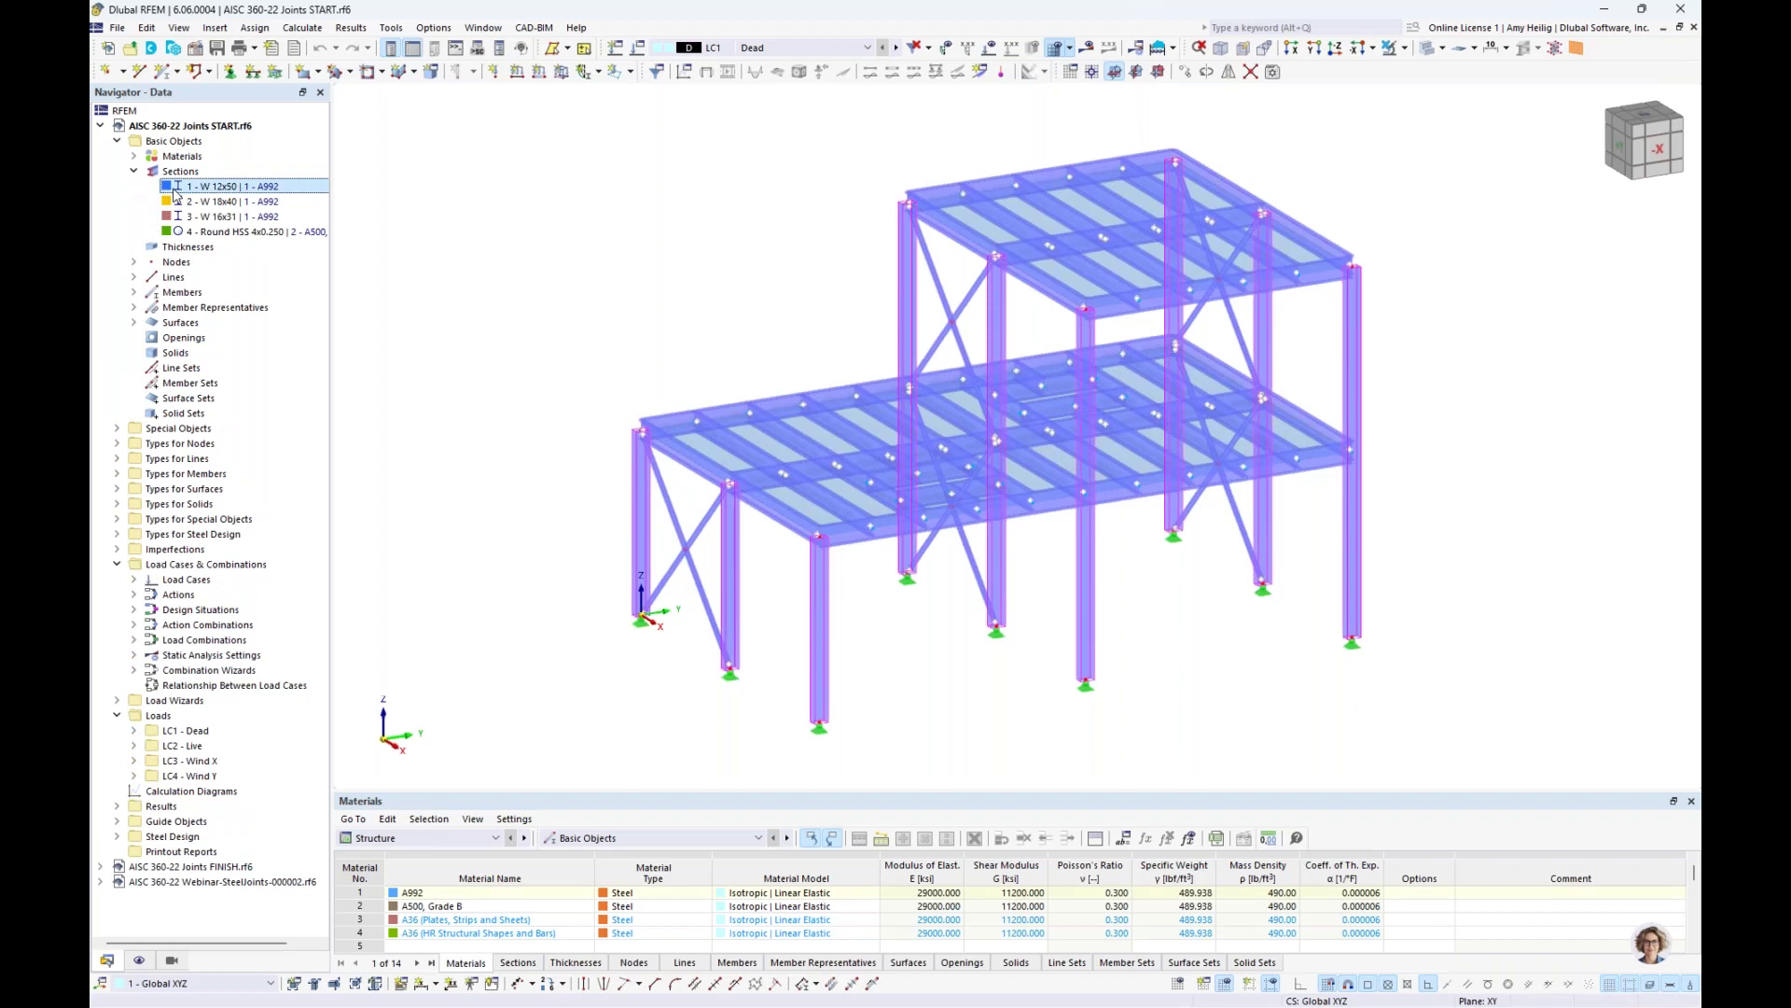
{"action": "left_click", "coordinate": [188, 204]}
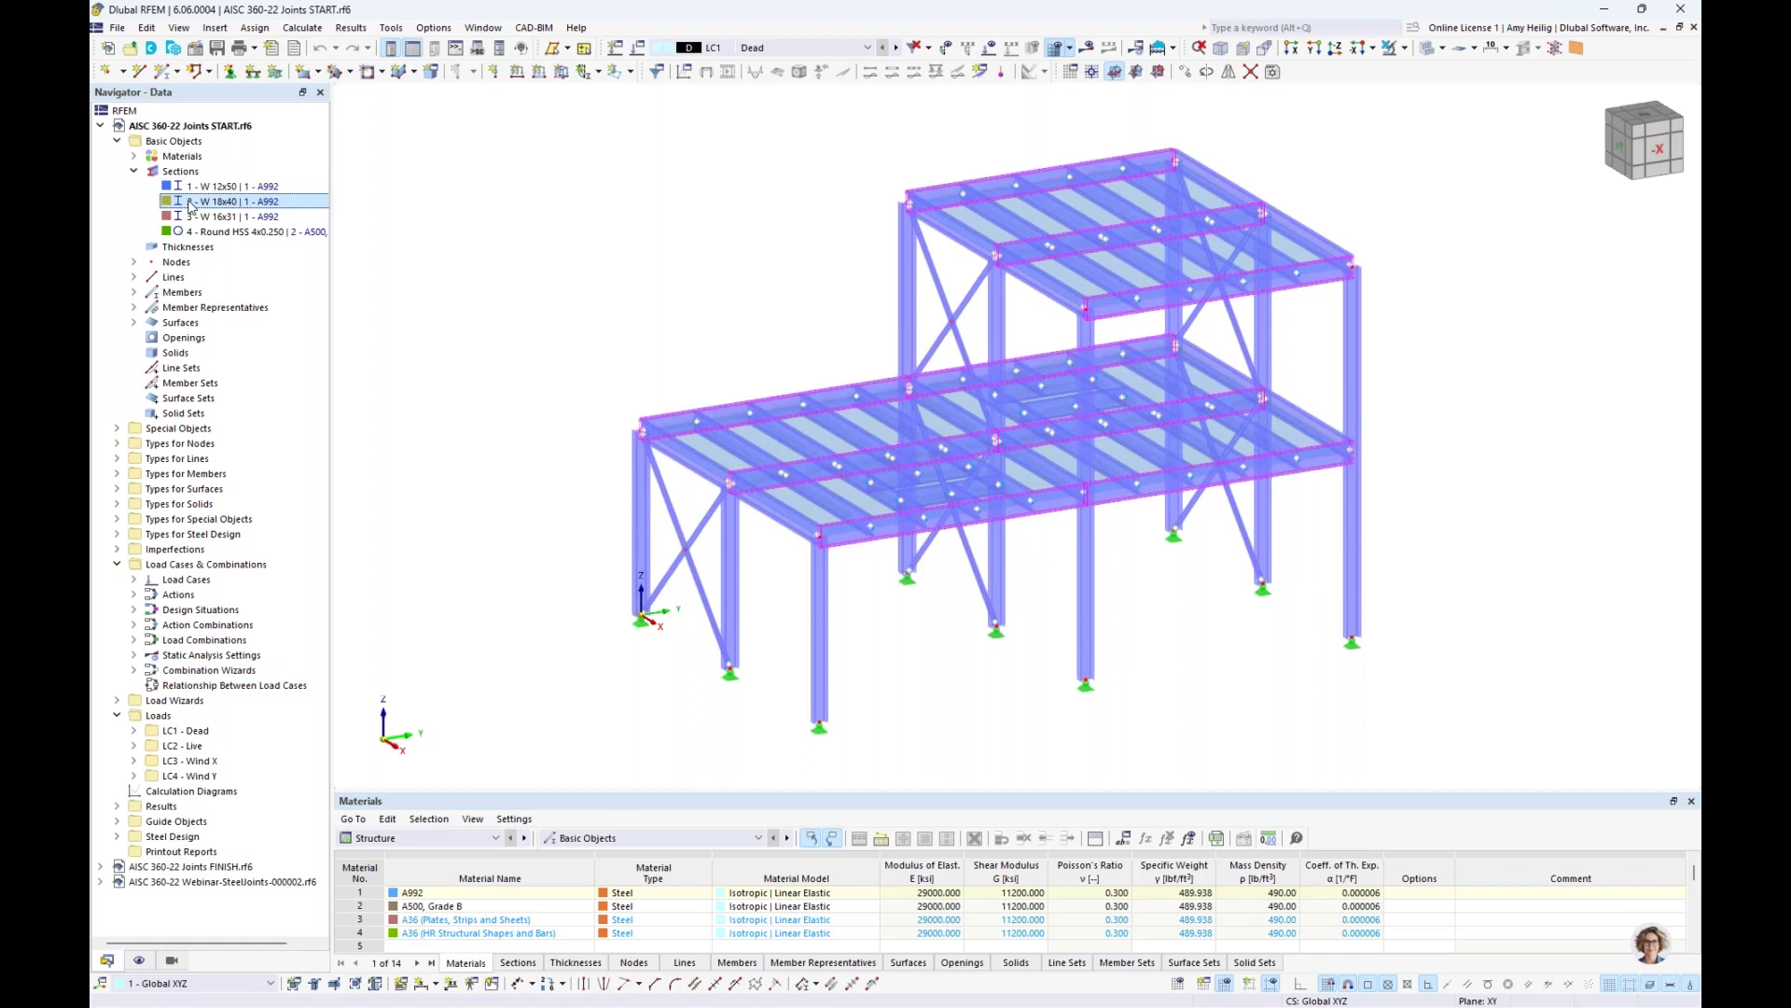
{"action": "left_click", "coordinate": [187, 220]}
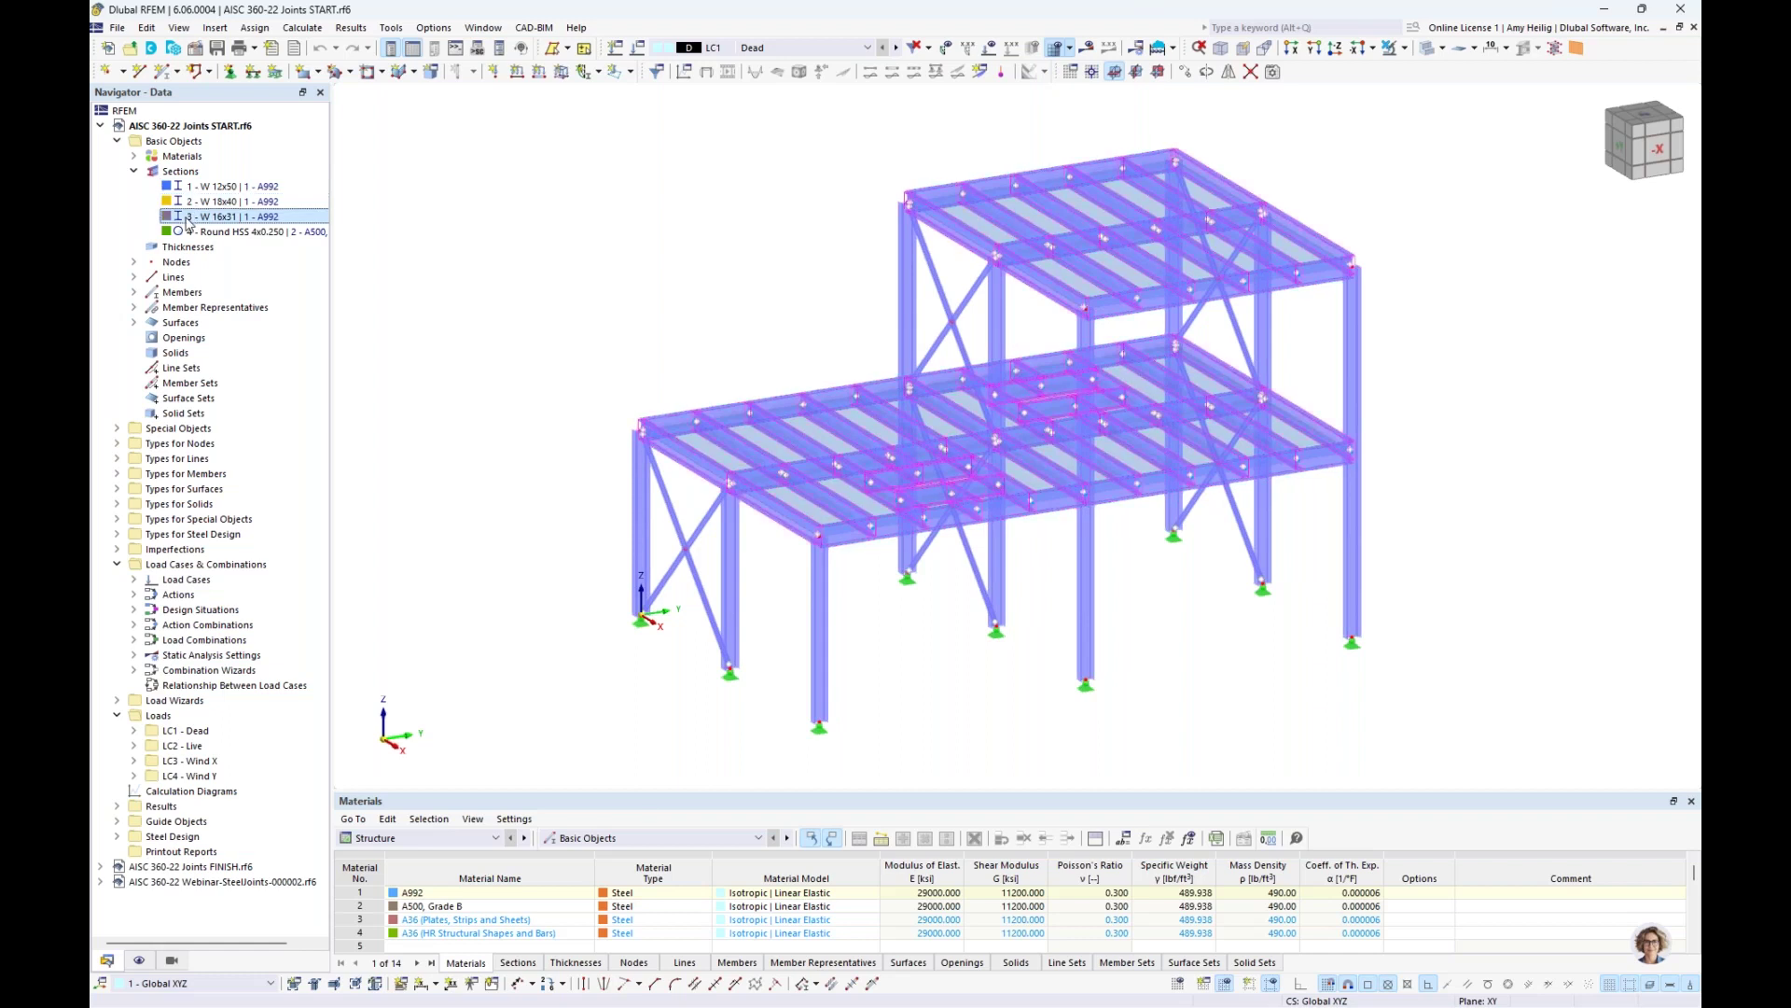
{"action": "left_click", "coordinate": [195, 233]}
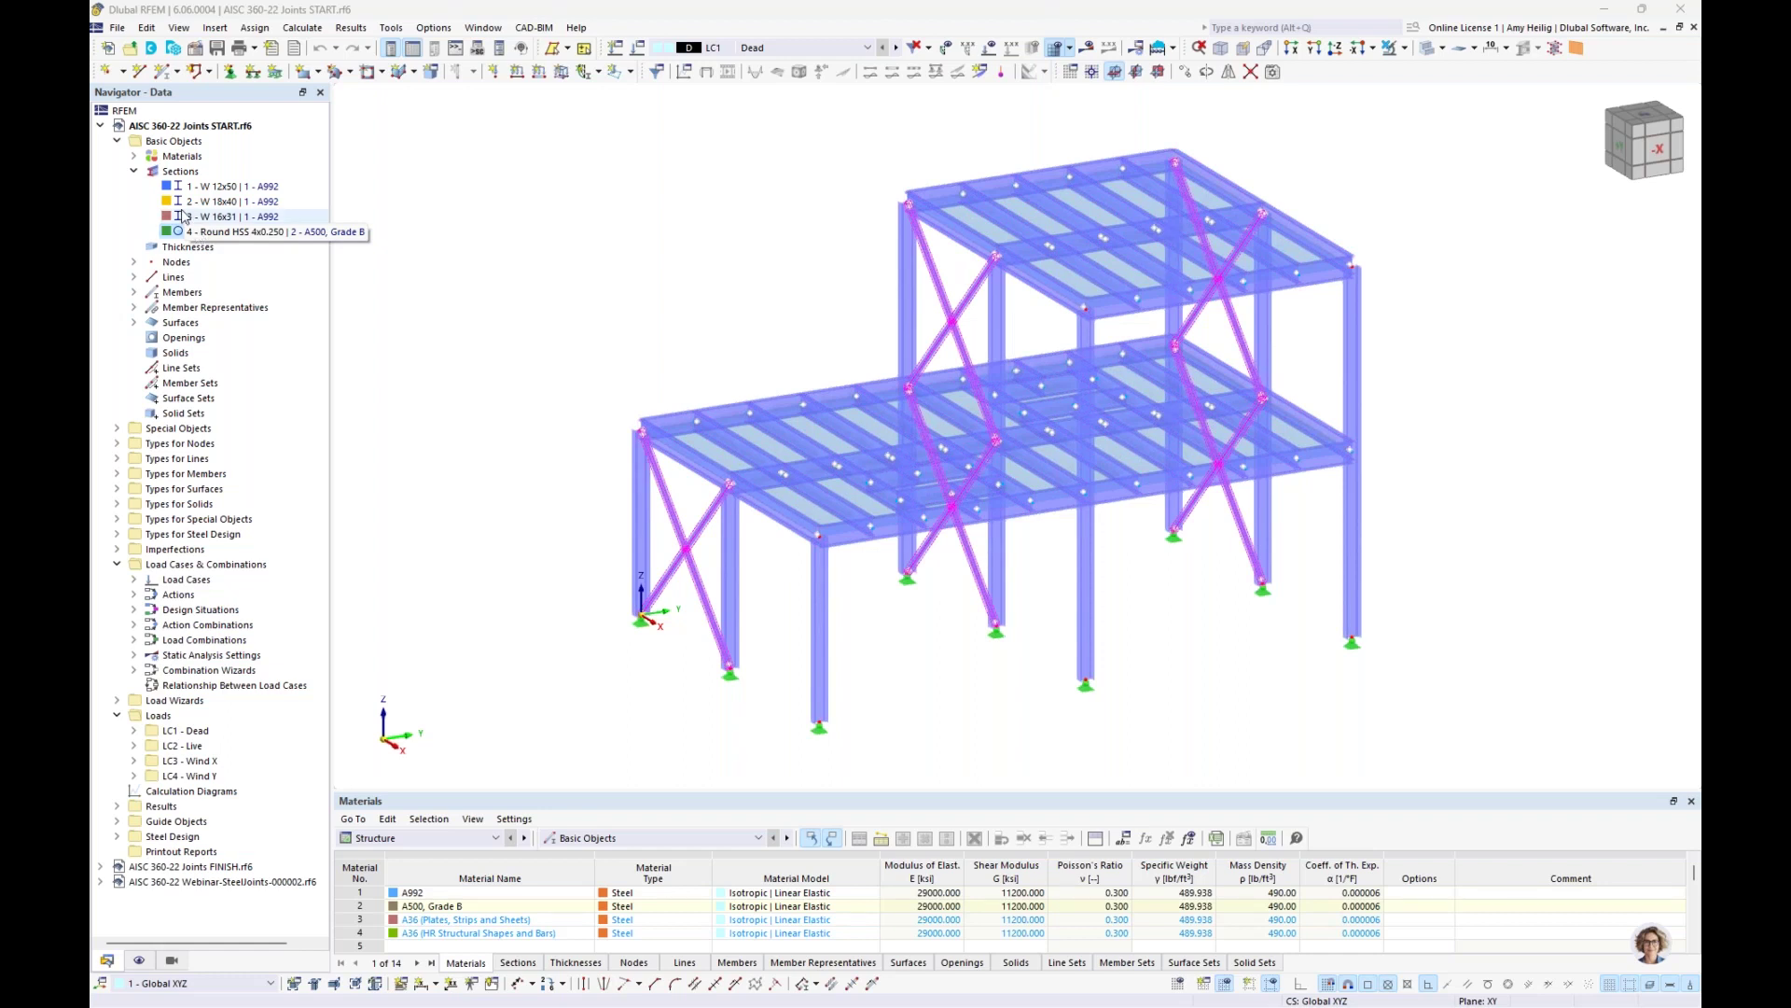
{"action": "left_click", "coordinate": [133, 171]}
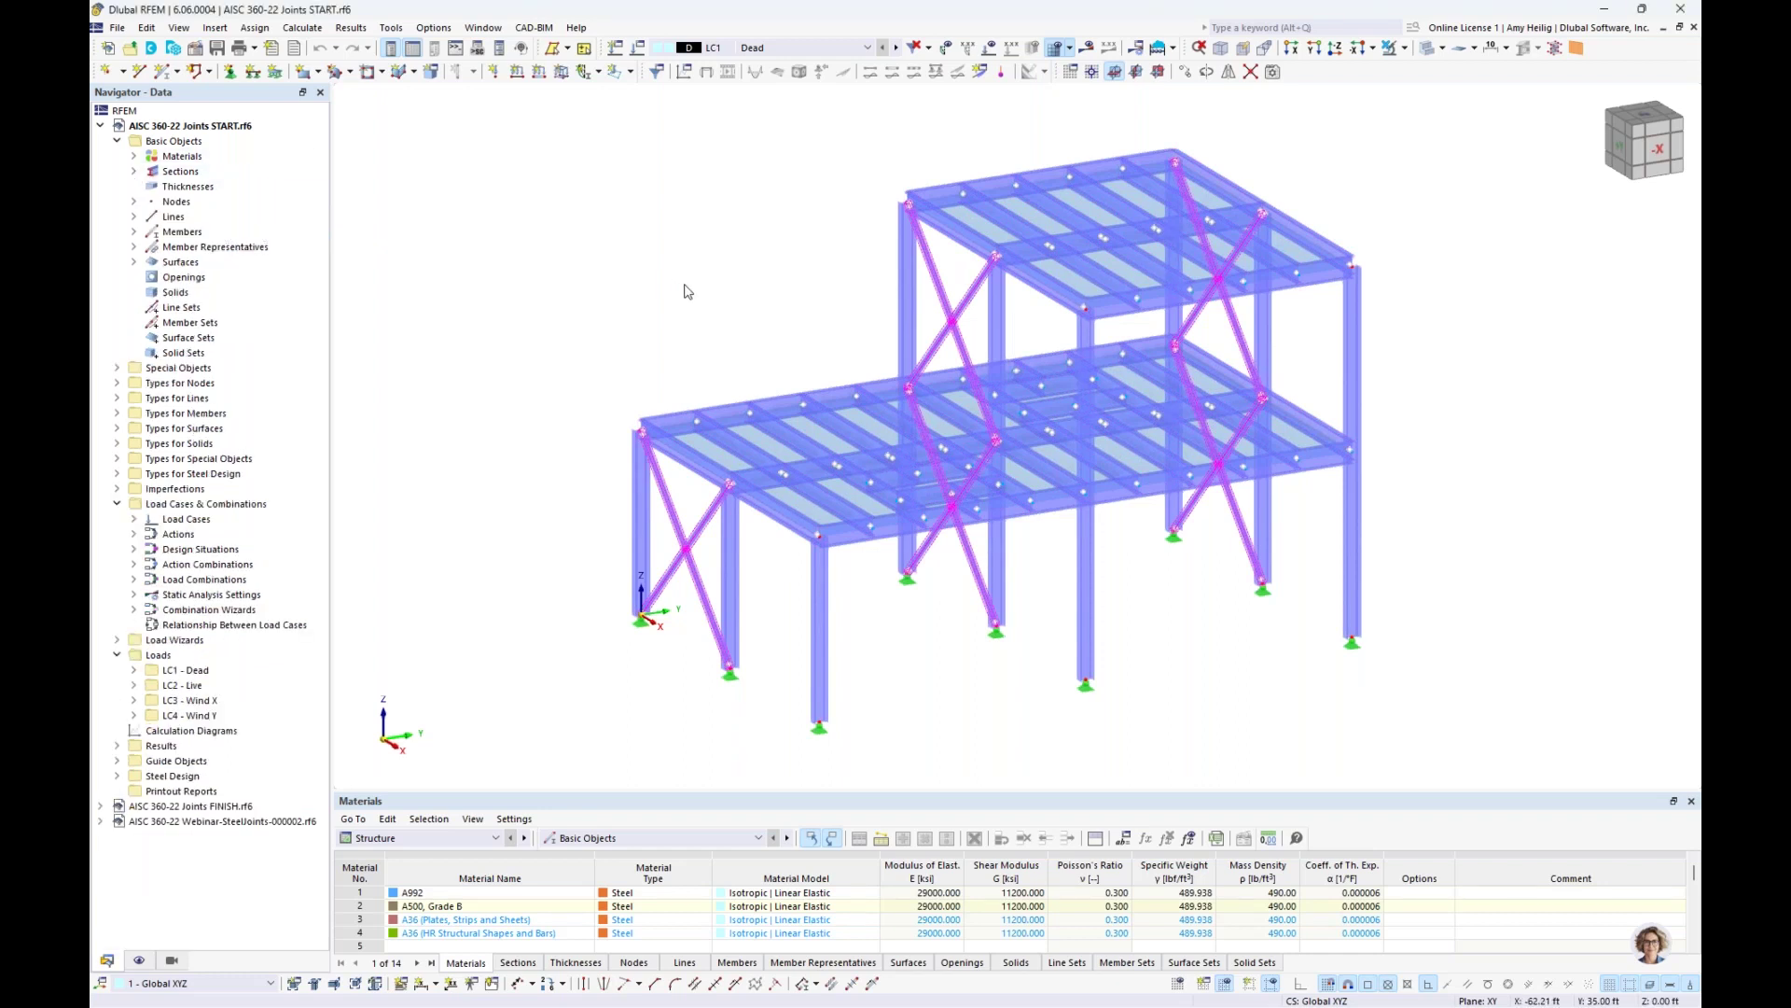
{"action": "middle_click_drag", "start_coordinate": [728, 264], "coordinate": [682, 276]}
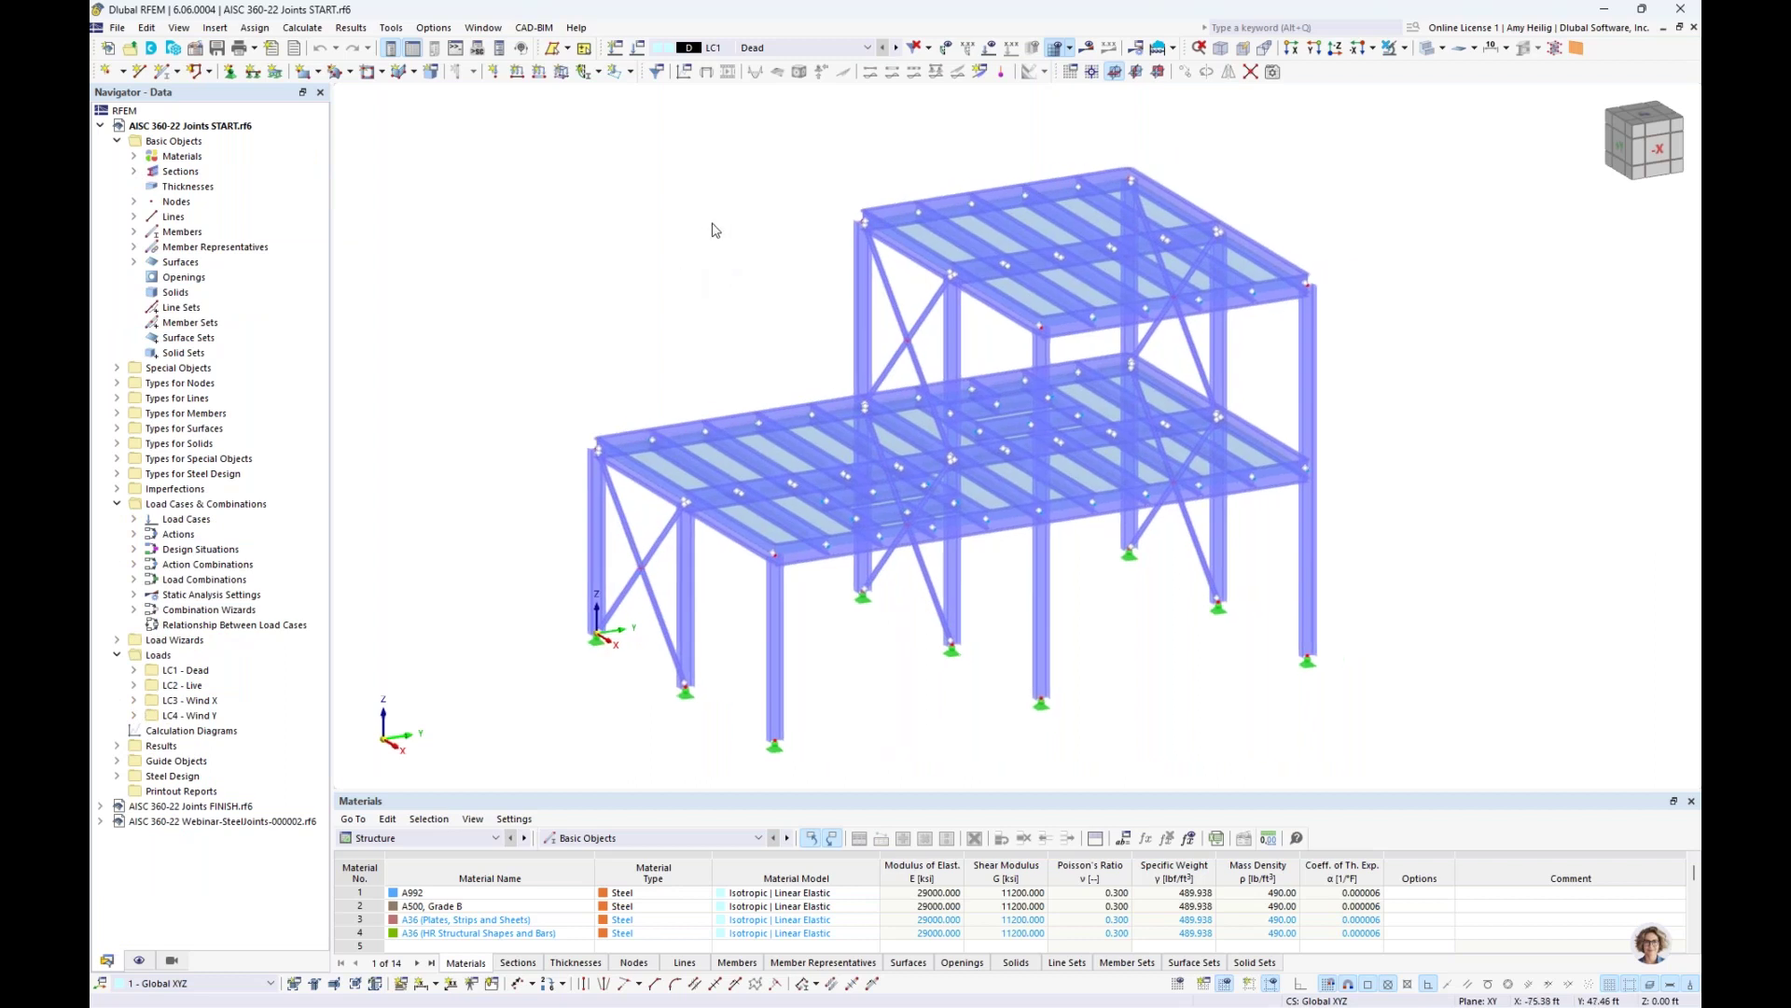
Display the loads of load case LC1 Dead and inspect them in side and isometric views
{"action": "left_click", "coordinate": [868, 47]}
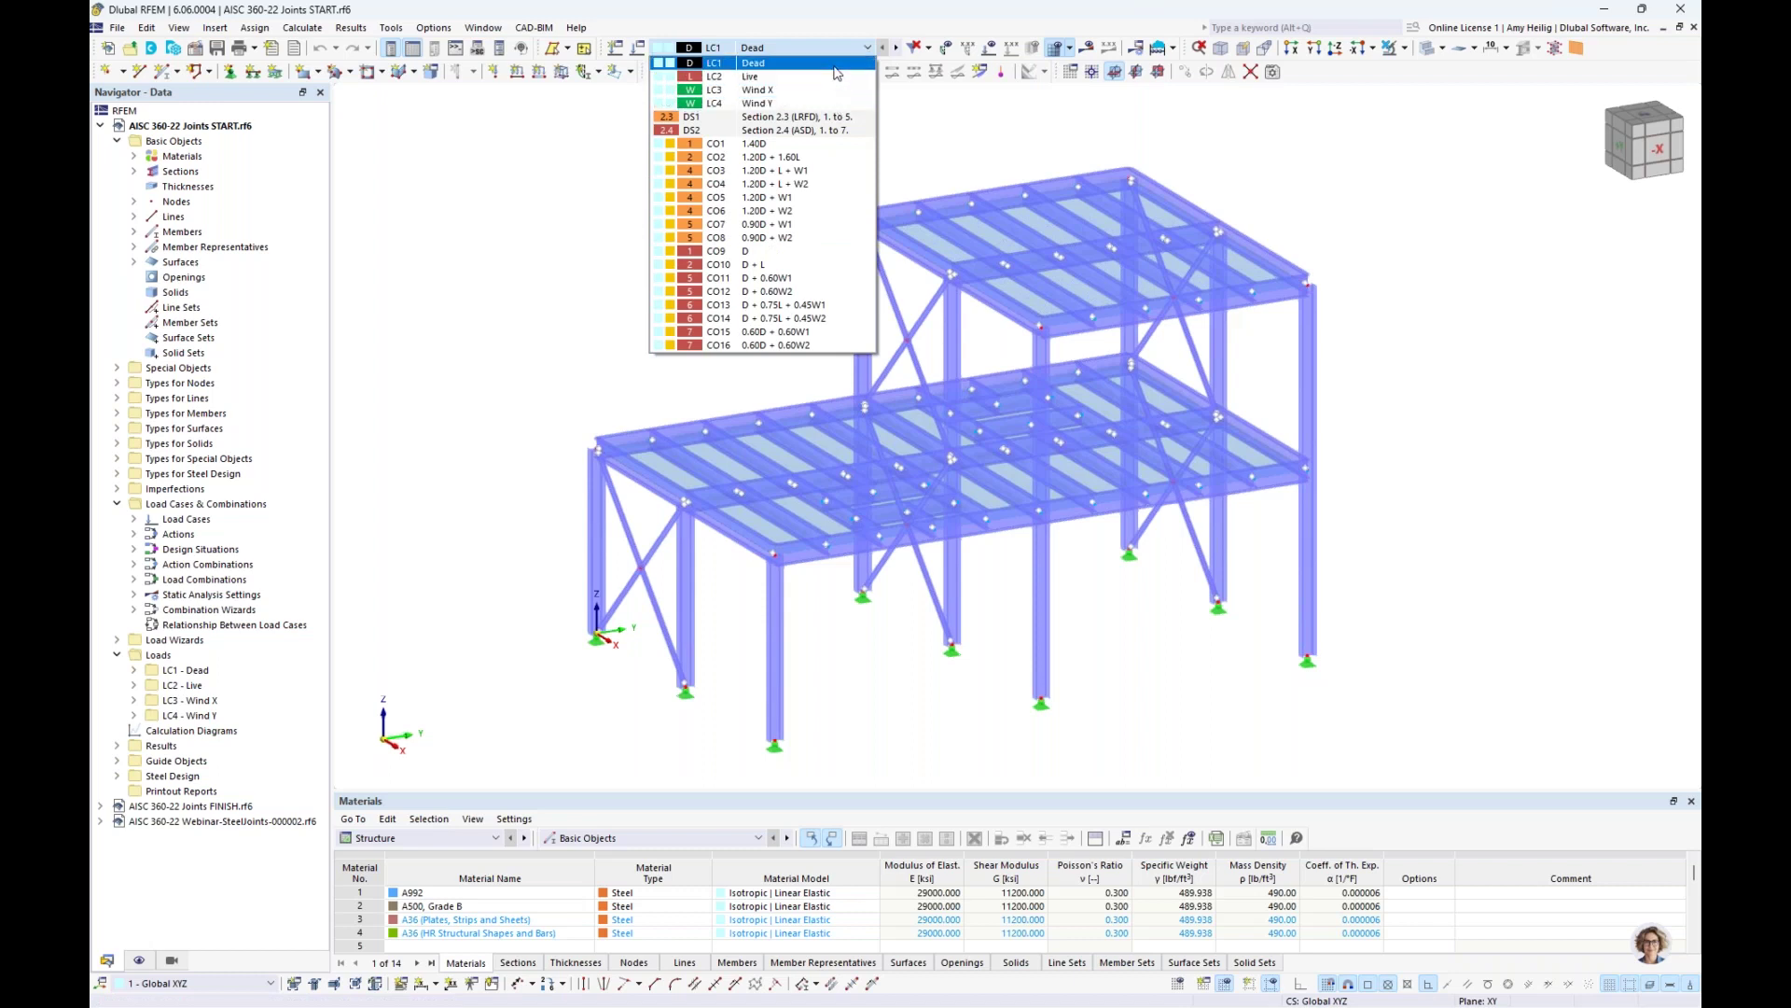
{"action": "left_click", "coordinate": [836, 63]}
{"action": "left_click", "coordinate": [989, 48]}
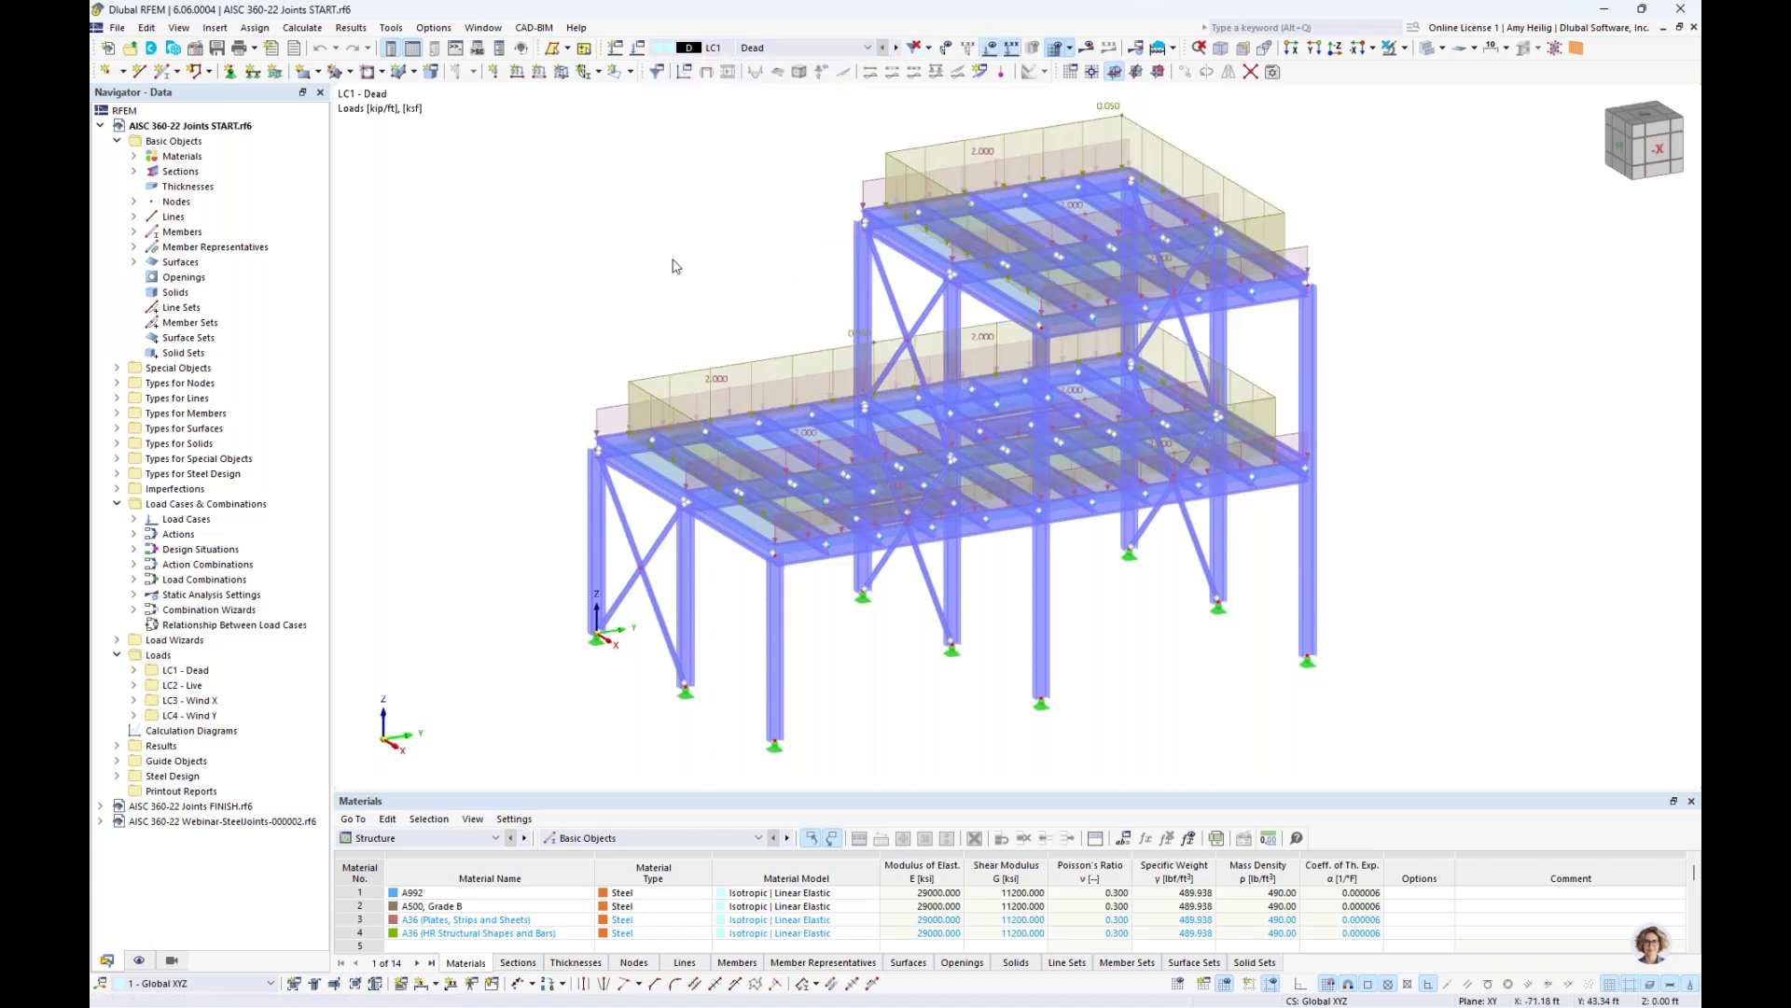
{"action": "key", "text": "F5"}
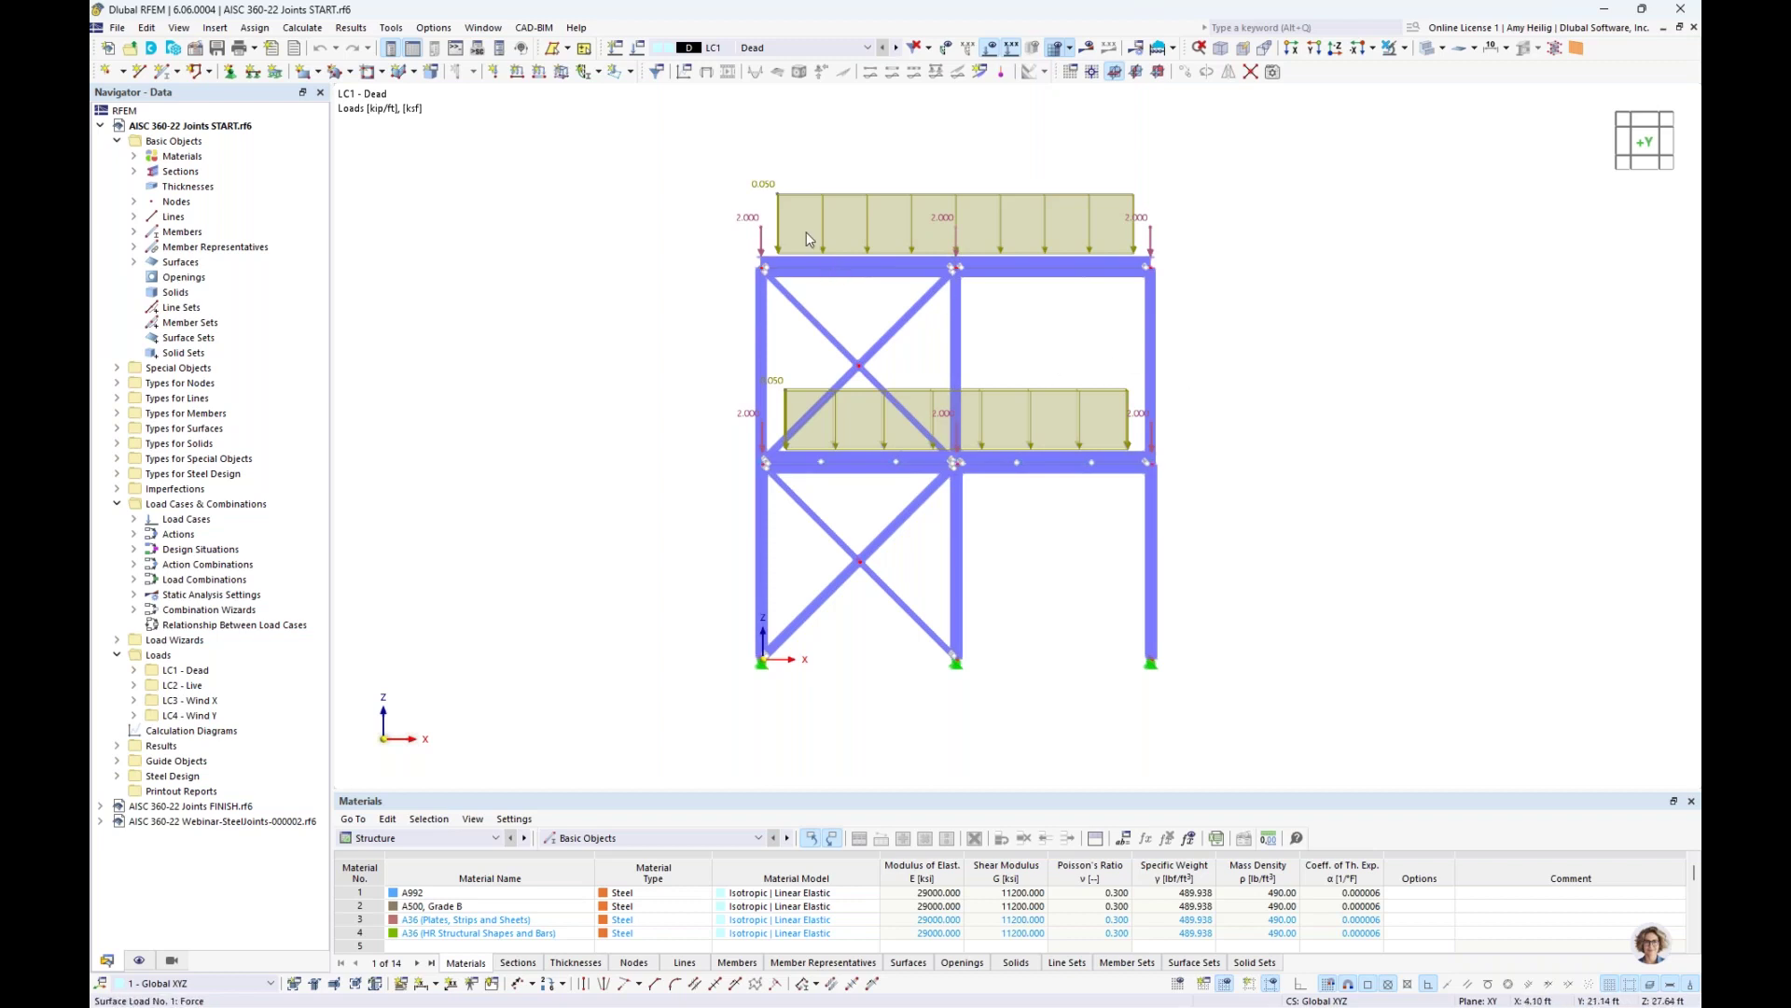
{"action": "key", "text": "F7"}
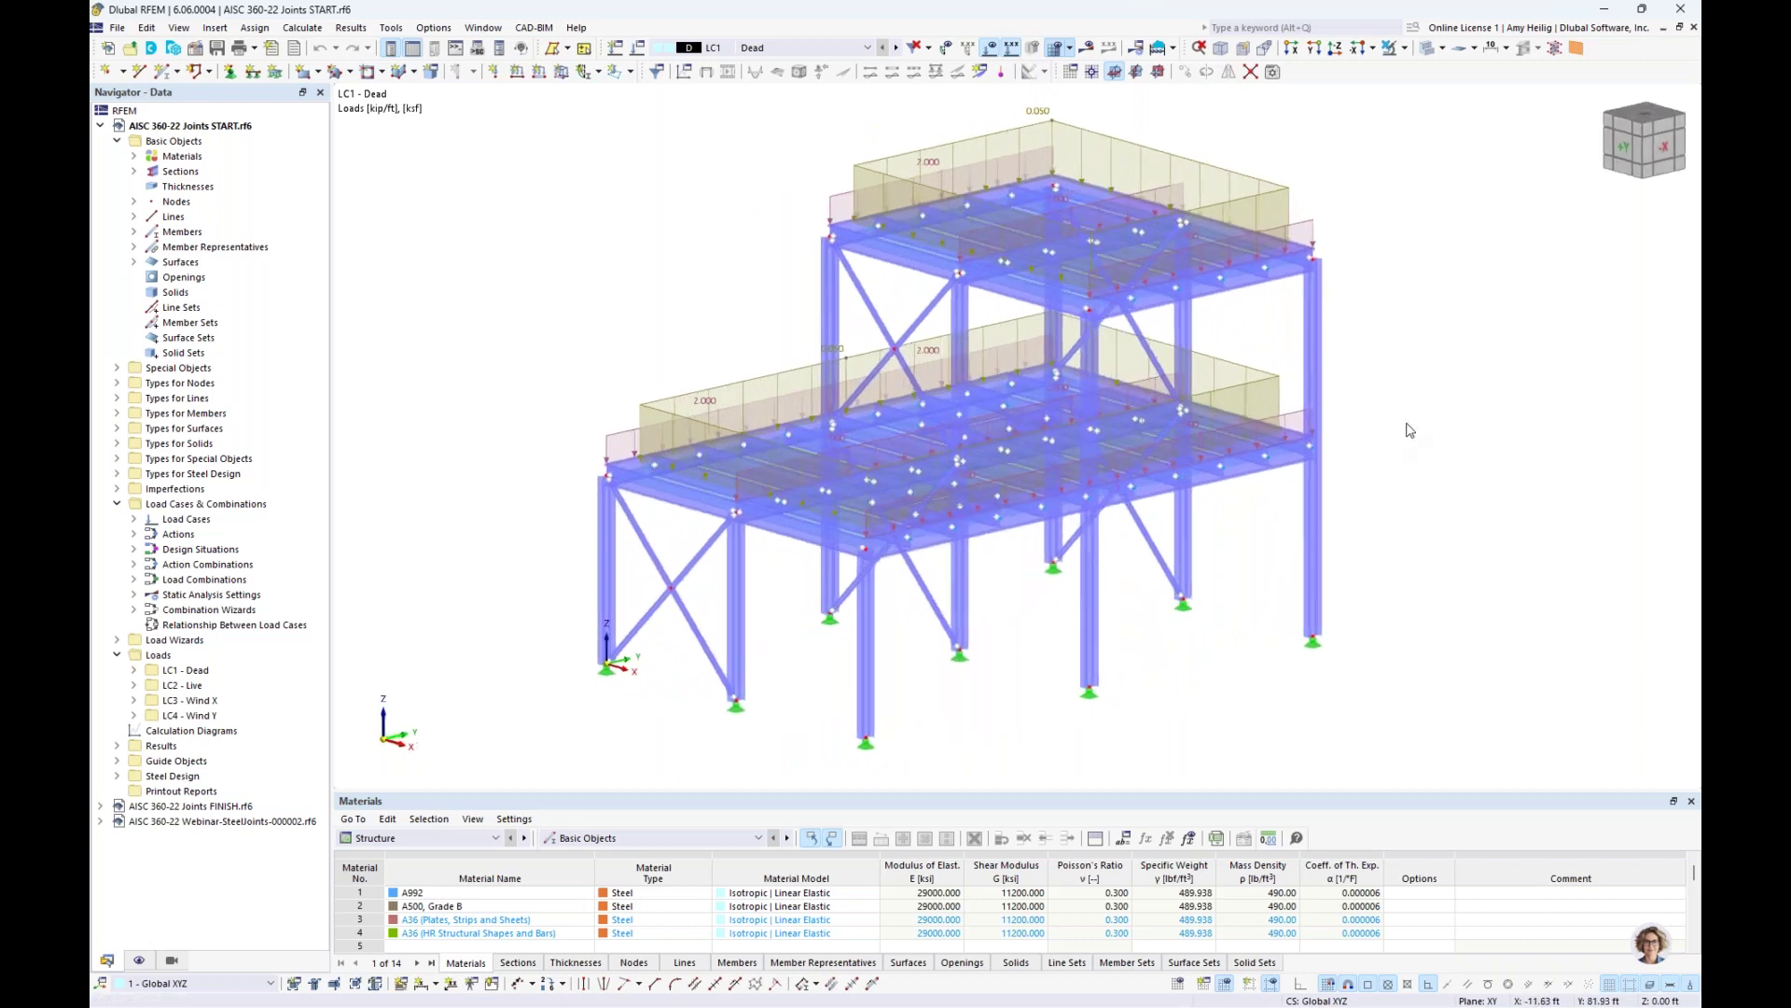
Display the loads of load case LC2 Live and inspect them in side and isometric views
{"action": "left_click", "coordinate": [898, 51]}
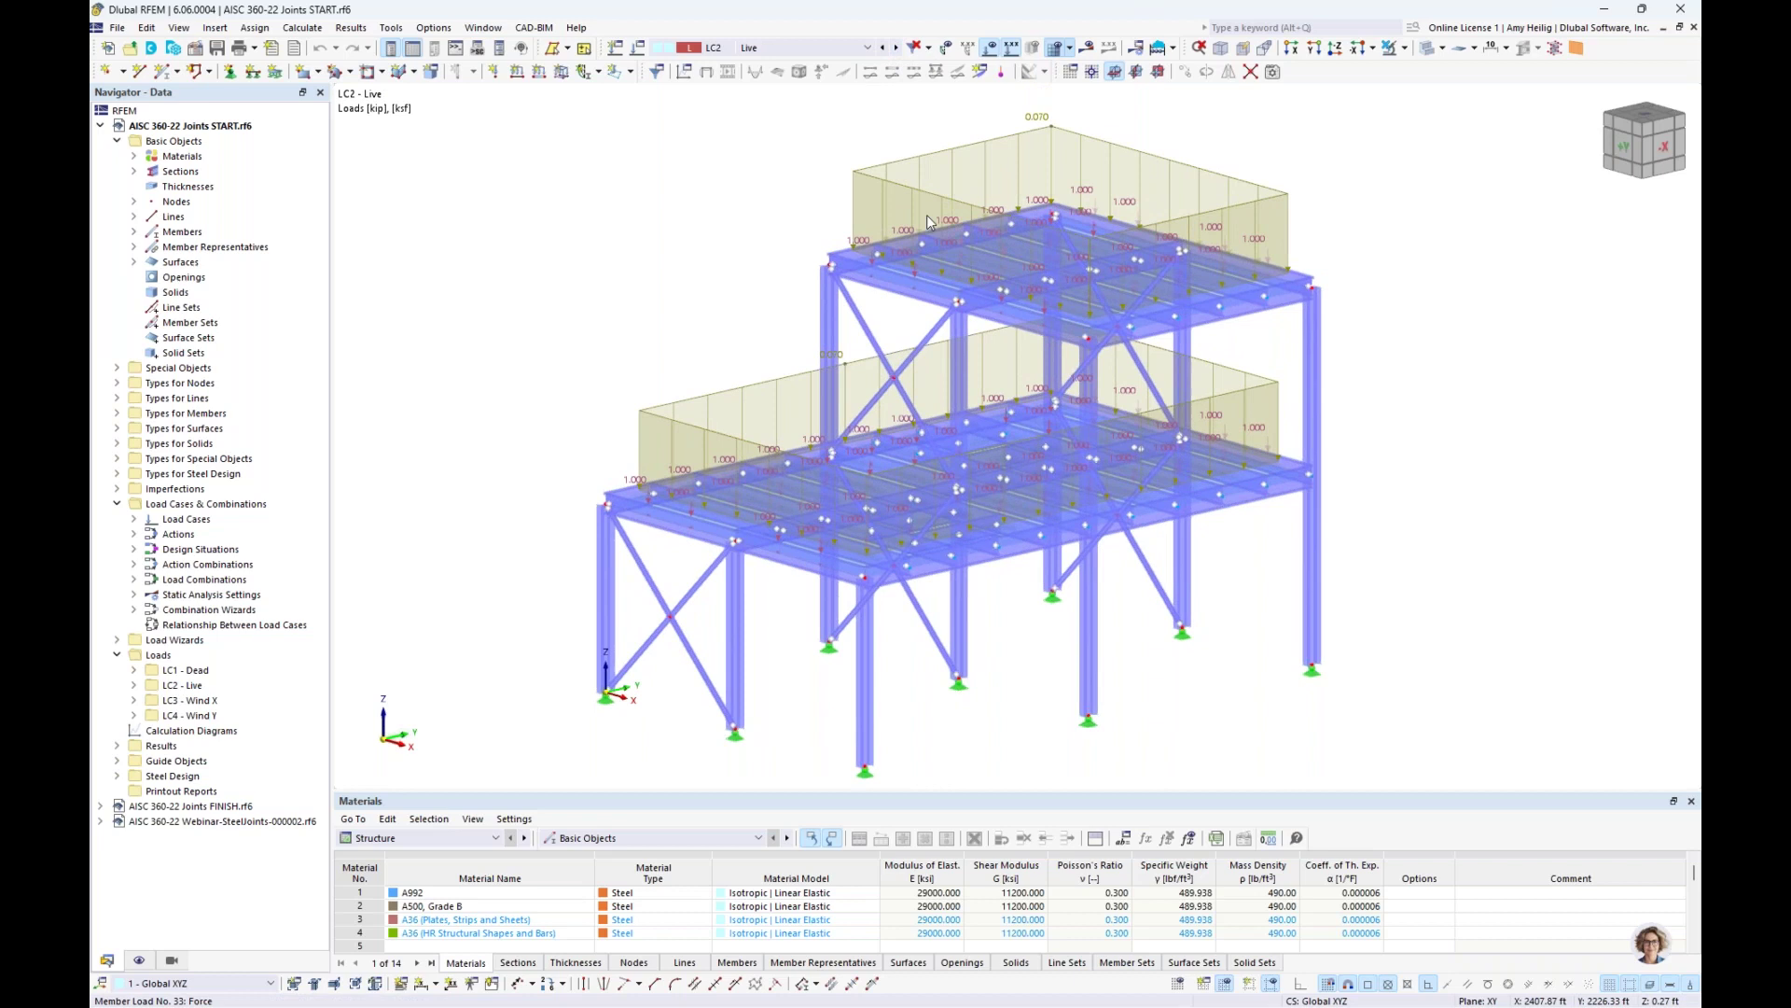
{"action": "key", "text": "ctrl+2"}
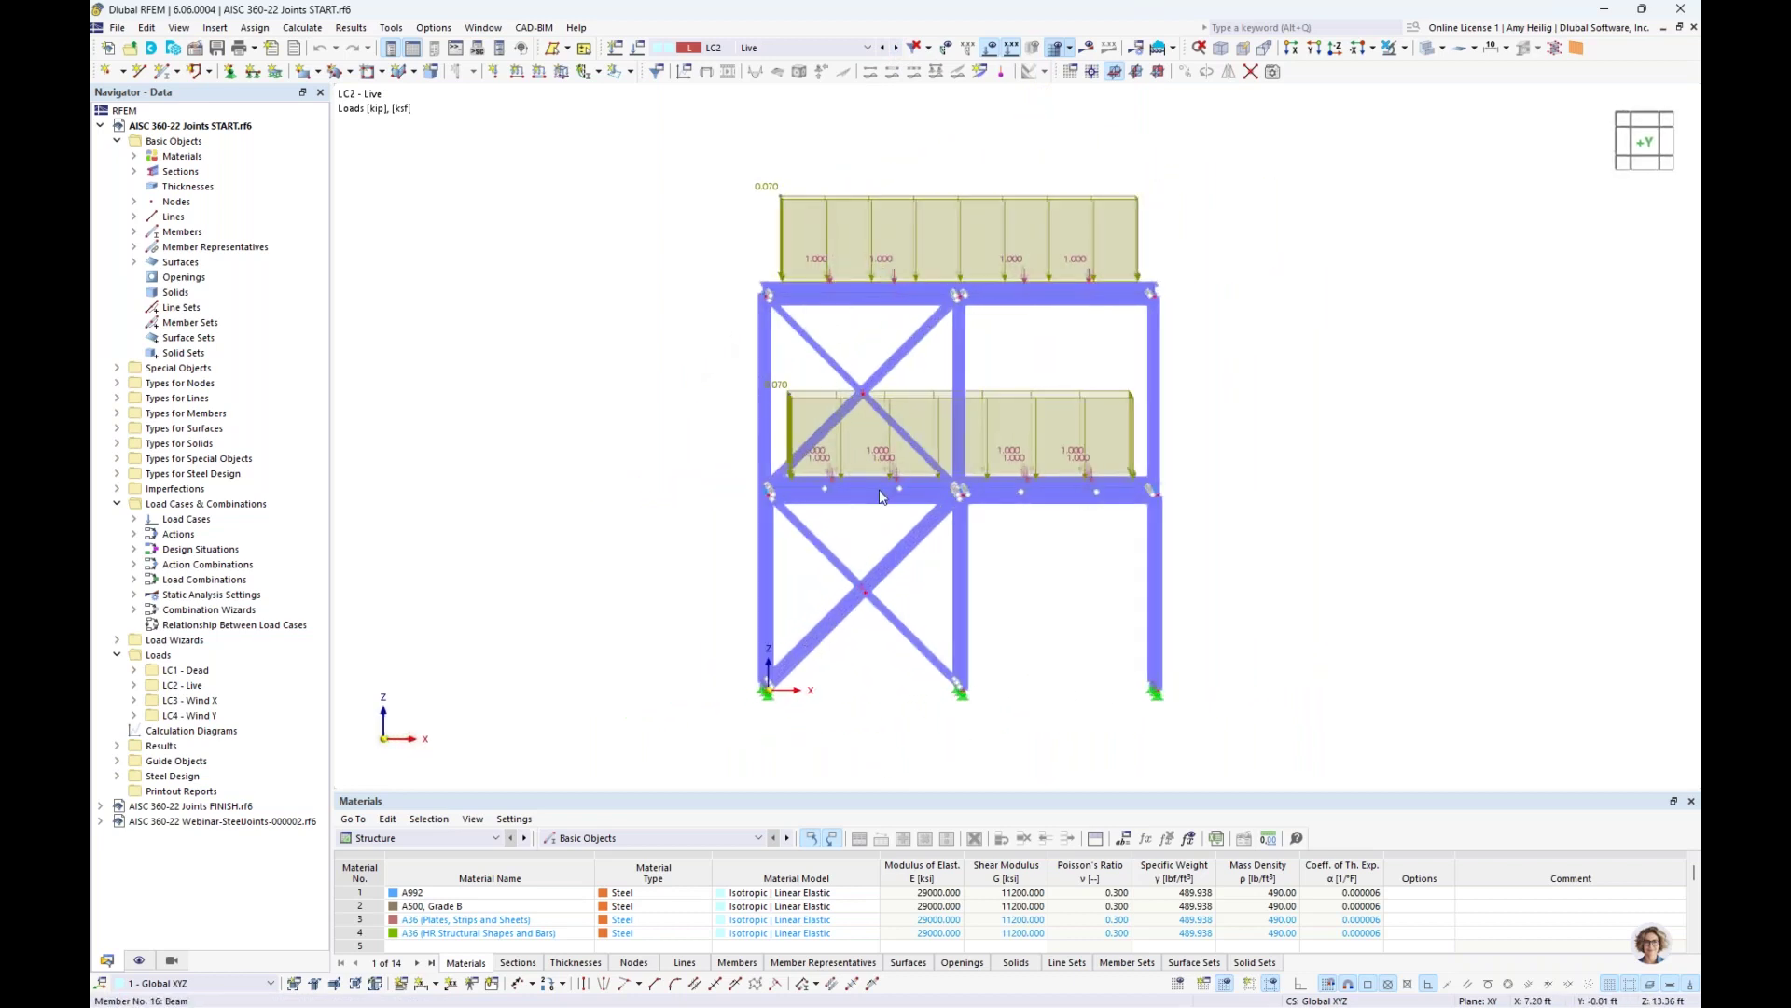
{"action": "key", "text": "ctrl+7"}
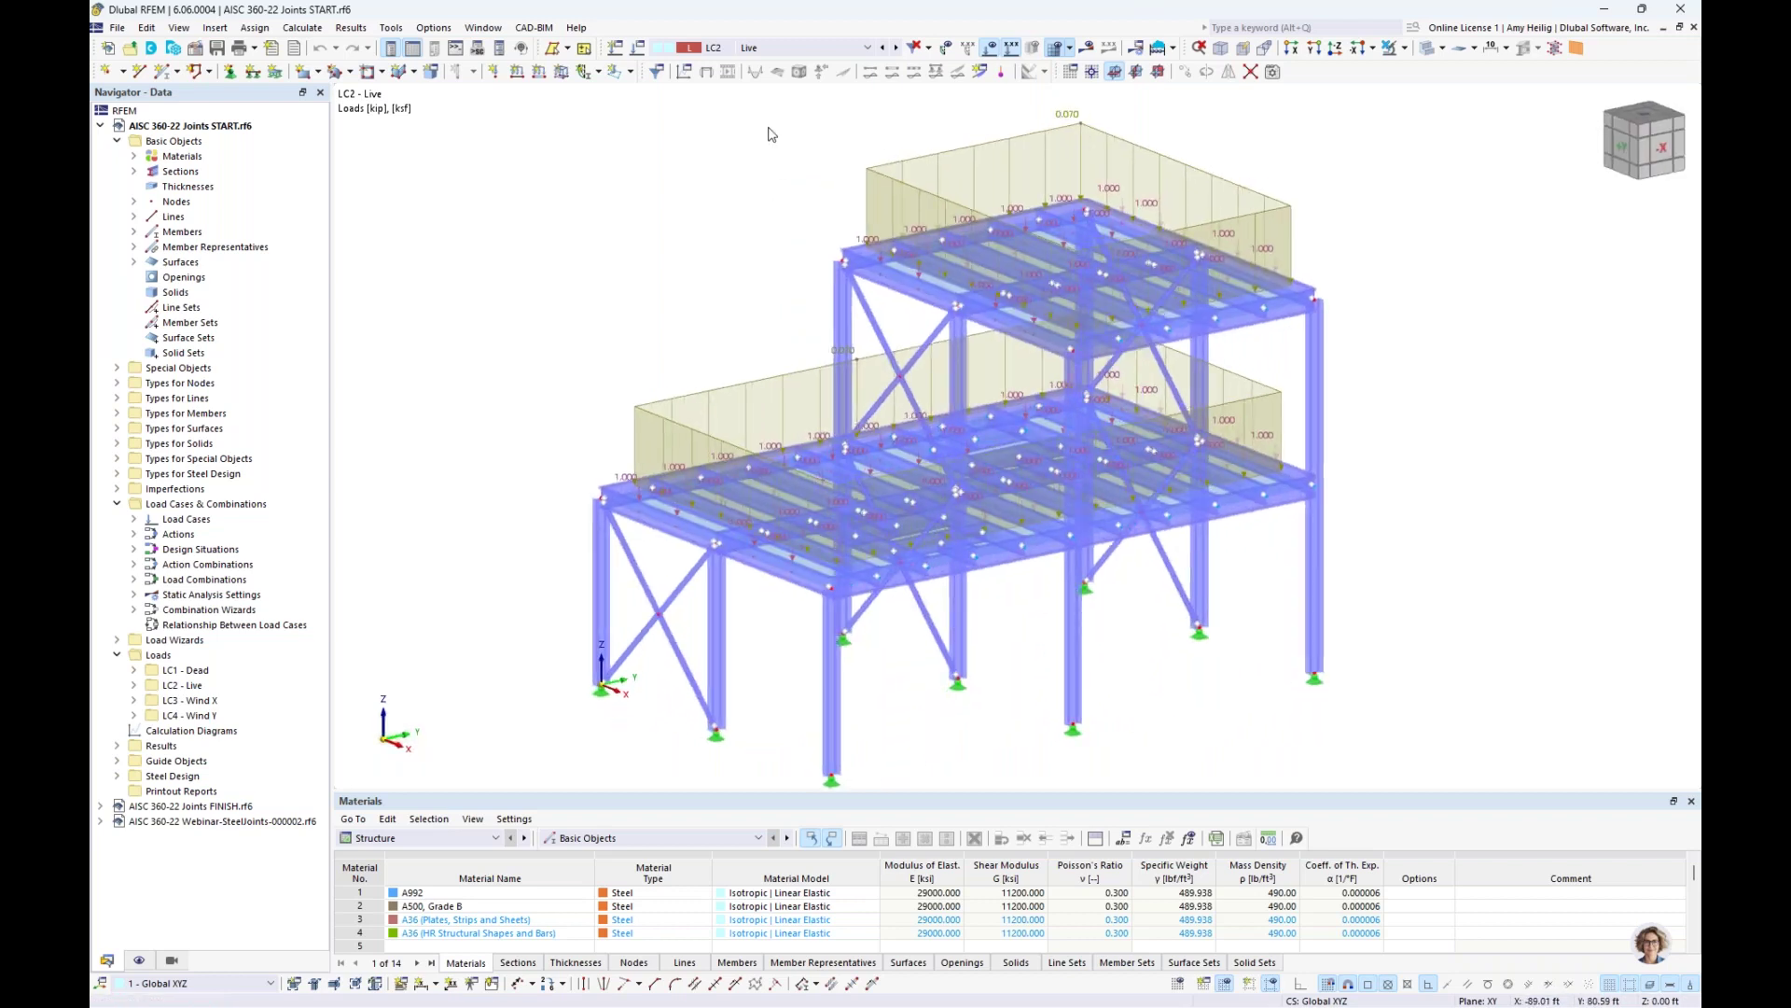
Go to load case LC4 Wind Y and show its wizard load as an area load instead of separate member loads
{"action": "left_click", "coordinate": [896, 47]}
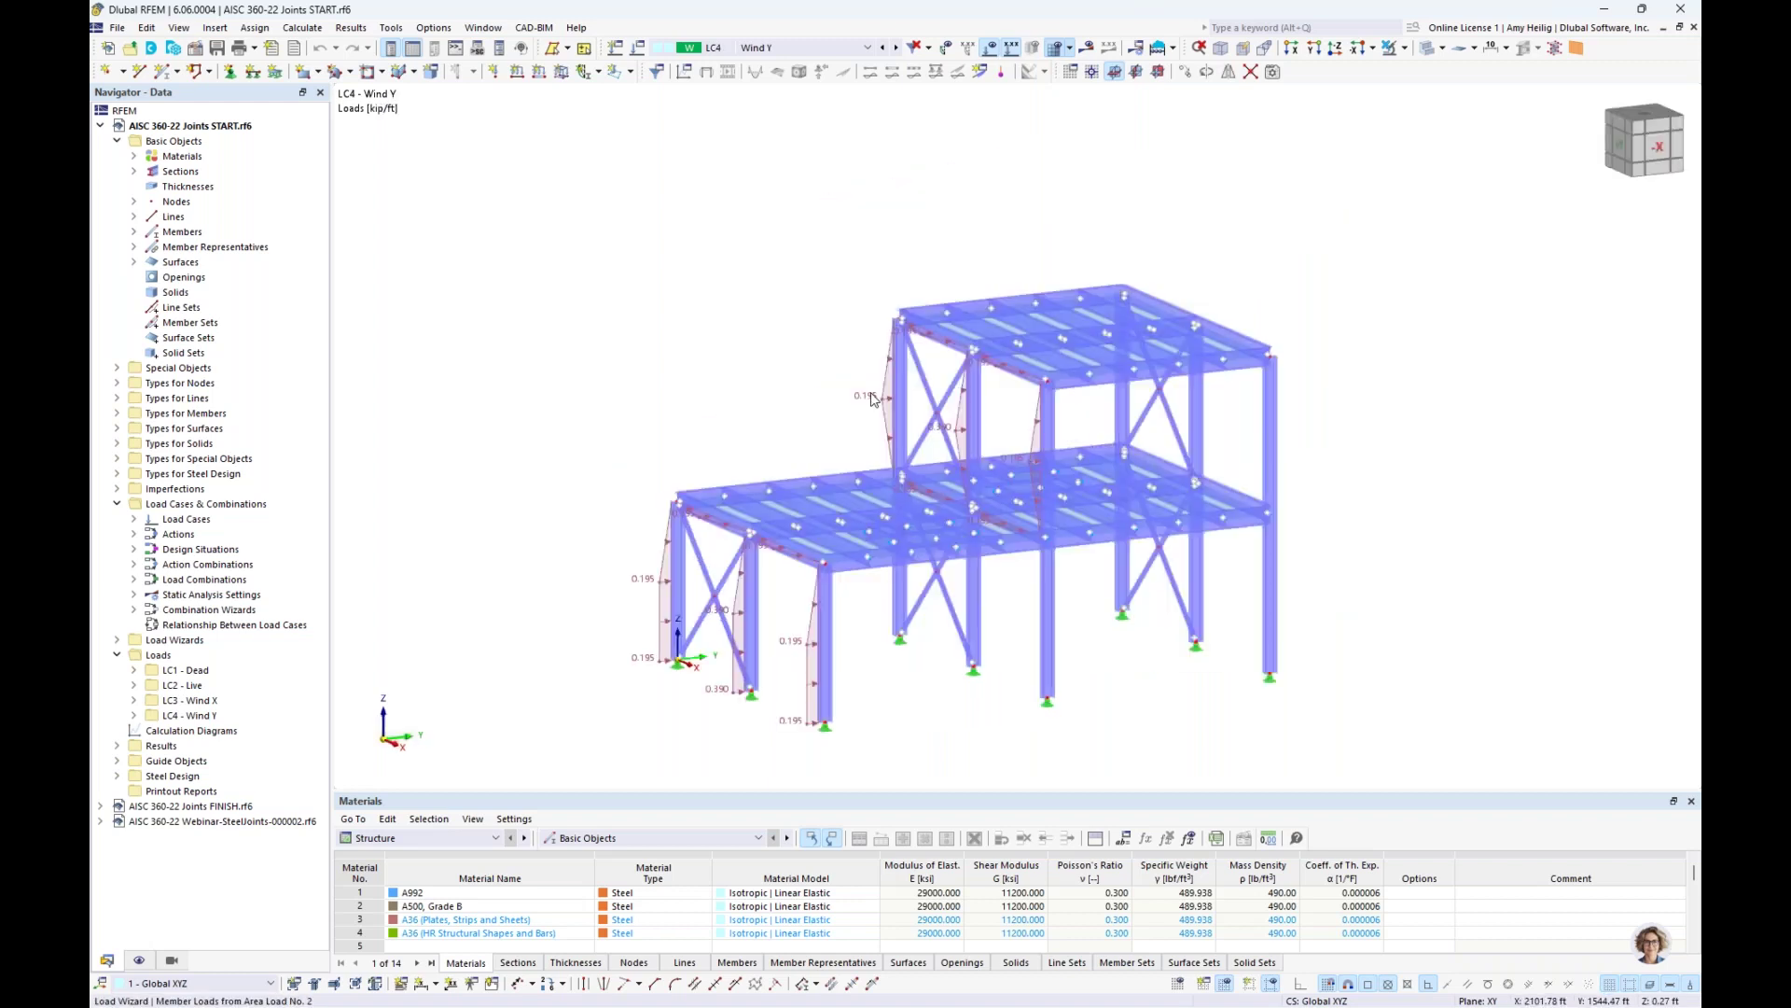
{"action": "right_click", "coordinate": [872, 399]}
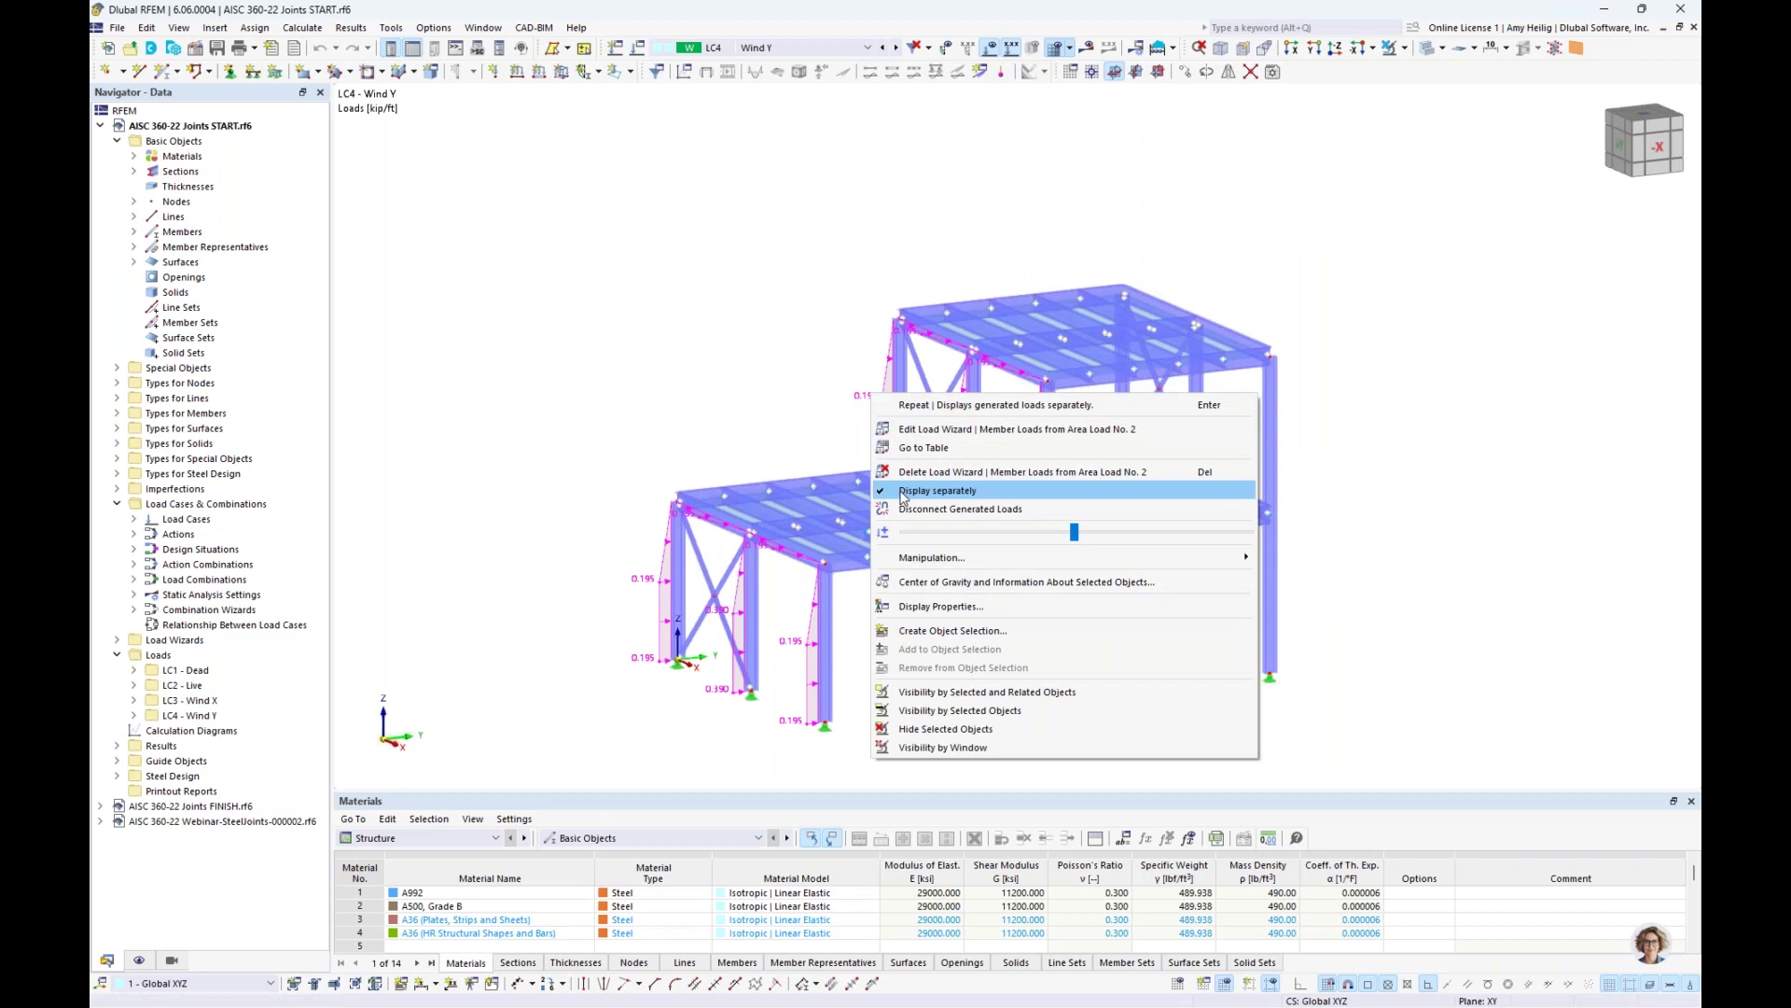
{"action": "left_click", "coordinate": [933, 488]}
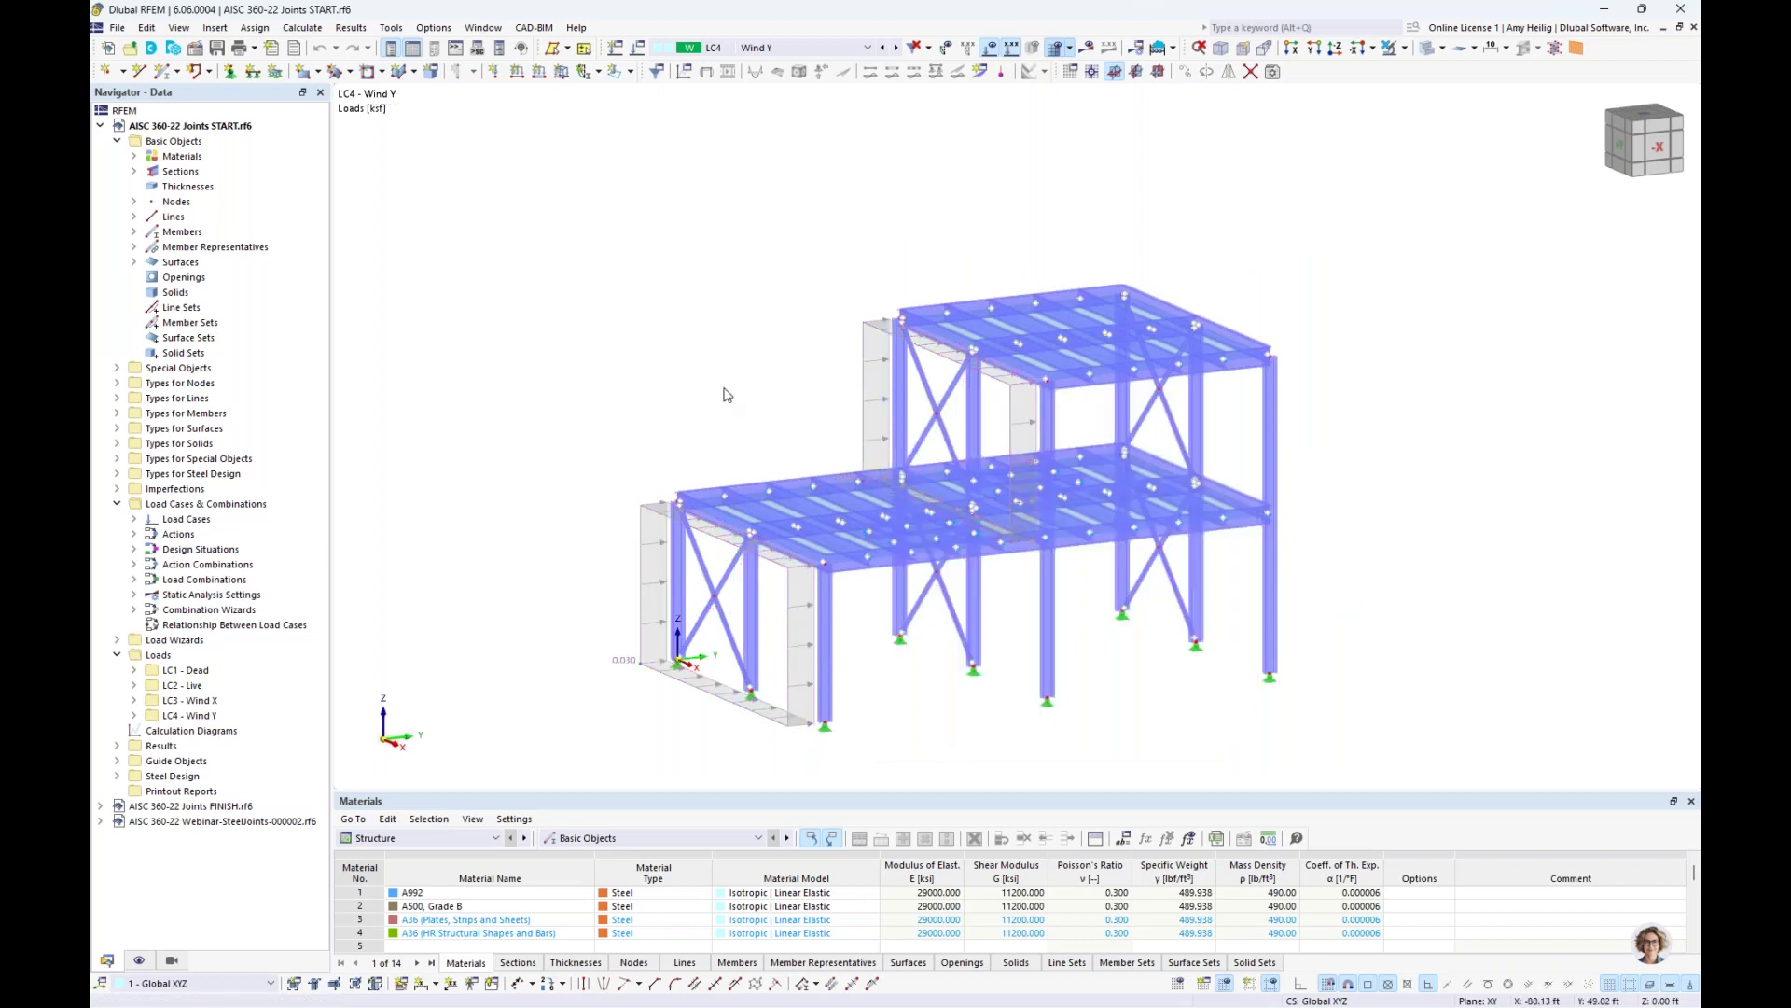
Review the combination standard, the design situations and the load combinations defined for the model
{"action": "left_click", "coordinate": [639, 51]}
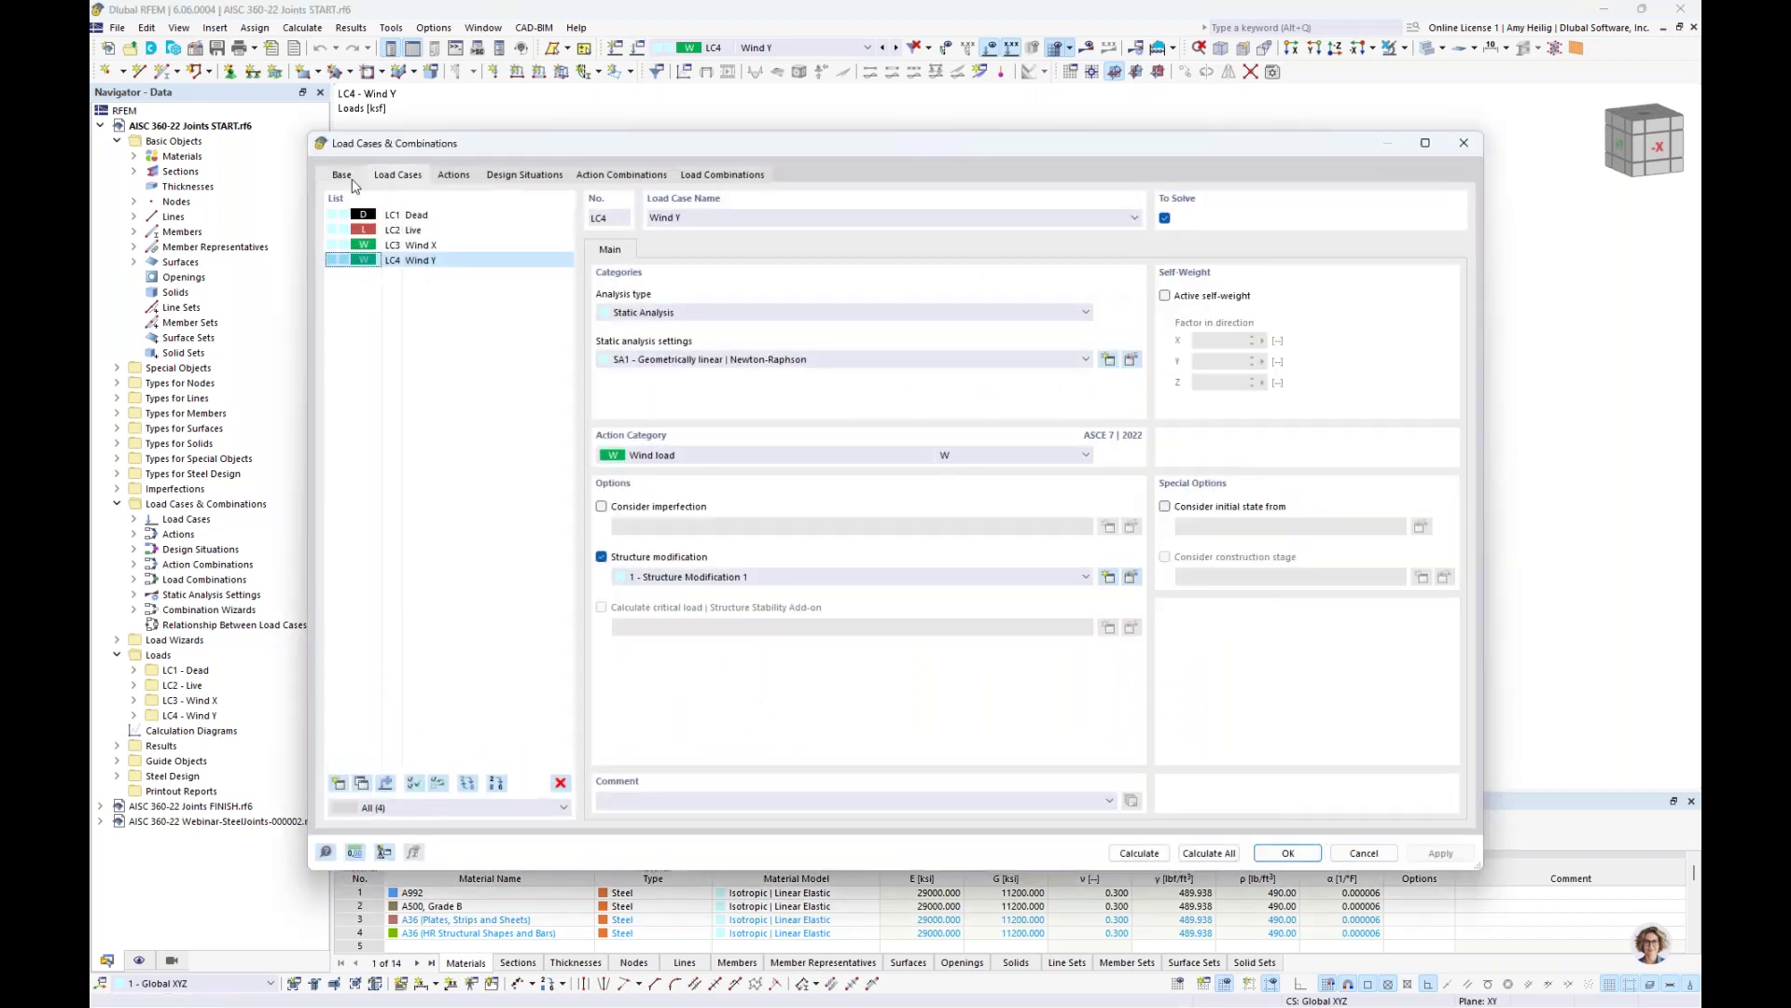
{"action": "left_click", "coordinate": [341, 174]}
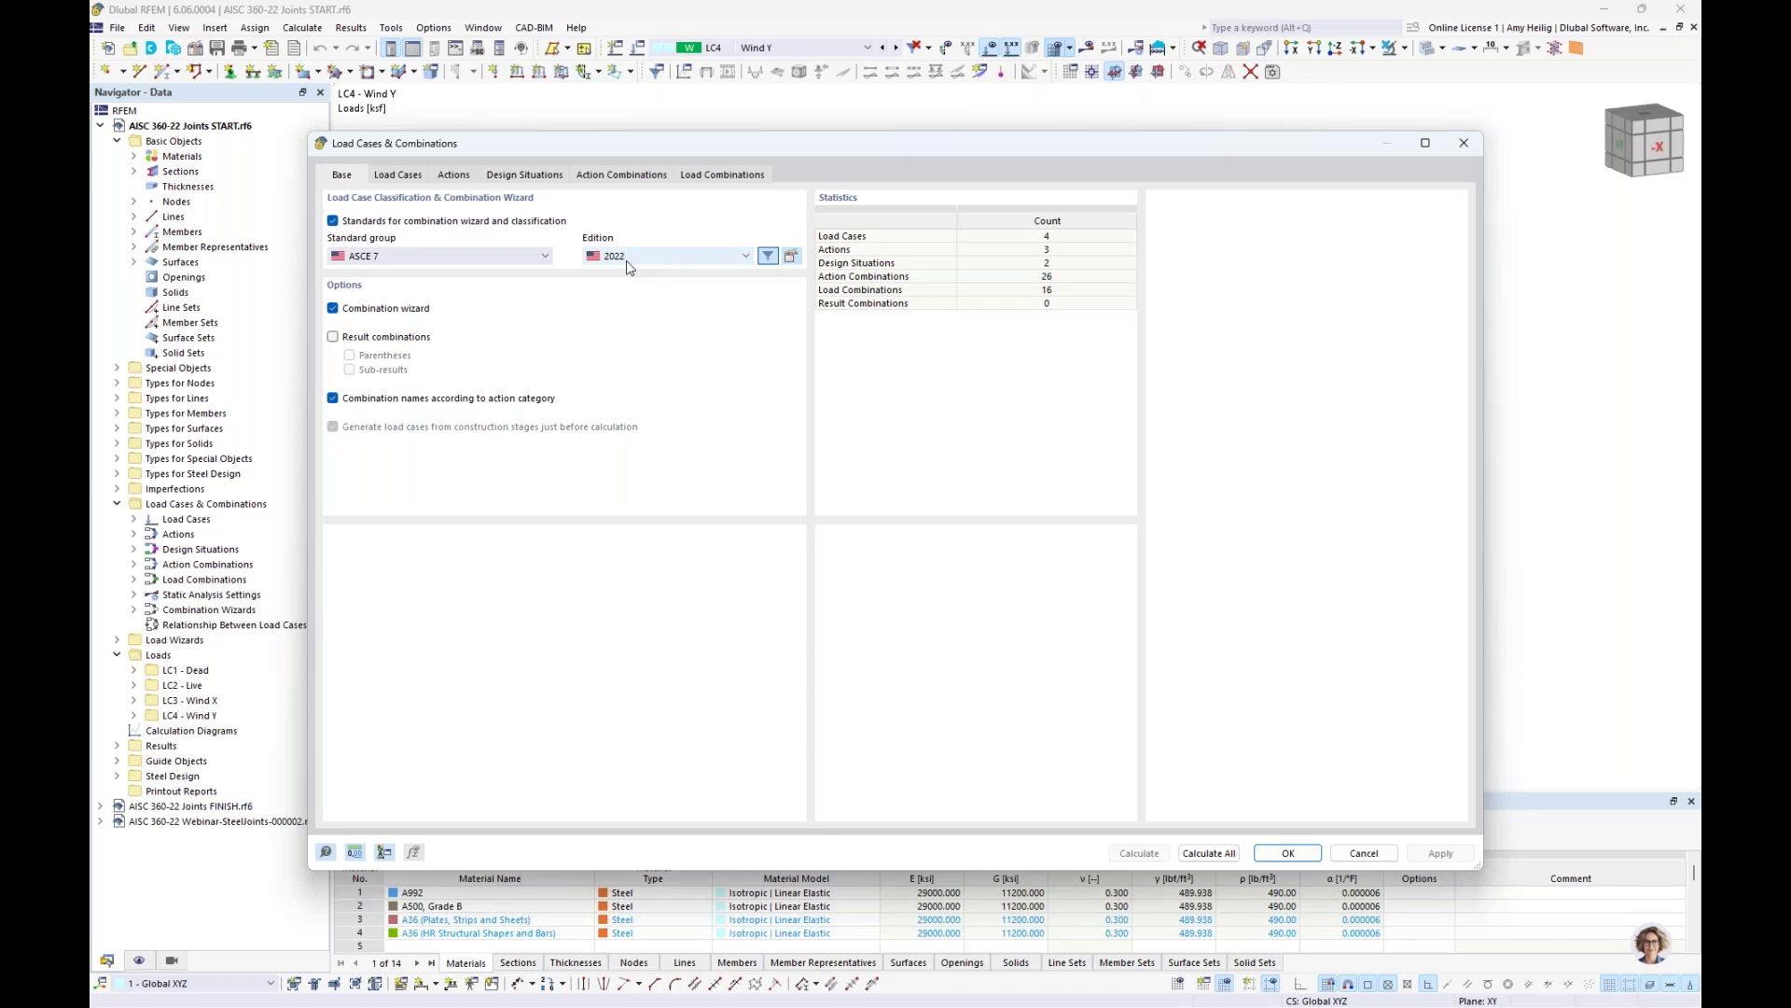
{"action": "left_click", "coordinate": [526, 176]}
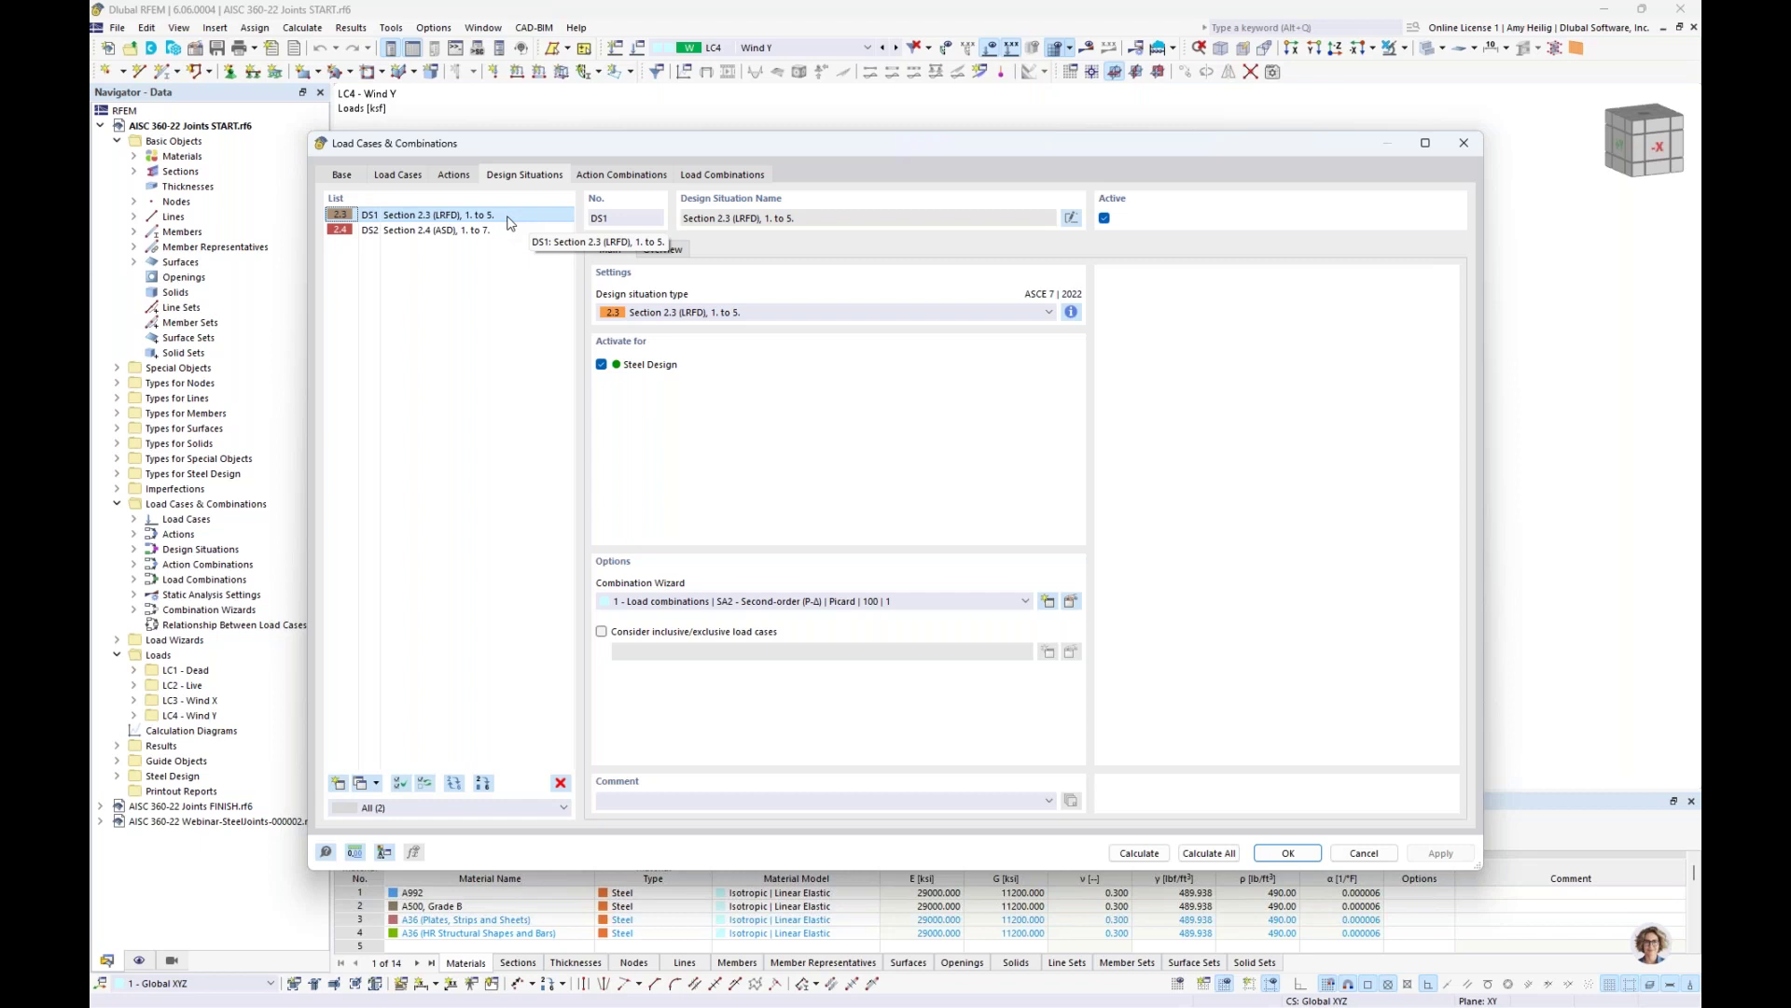
{"action": "left_click", "coordinate": [693, 177]}
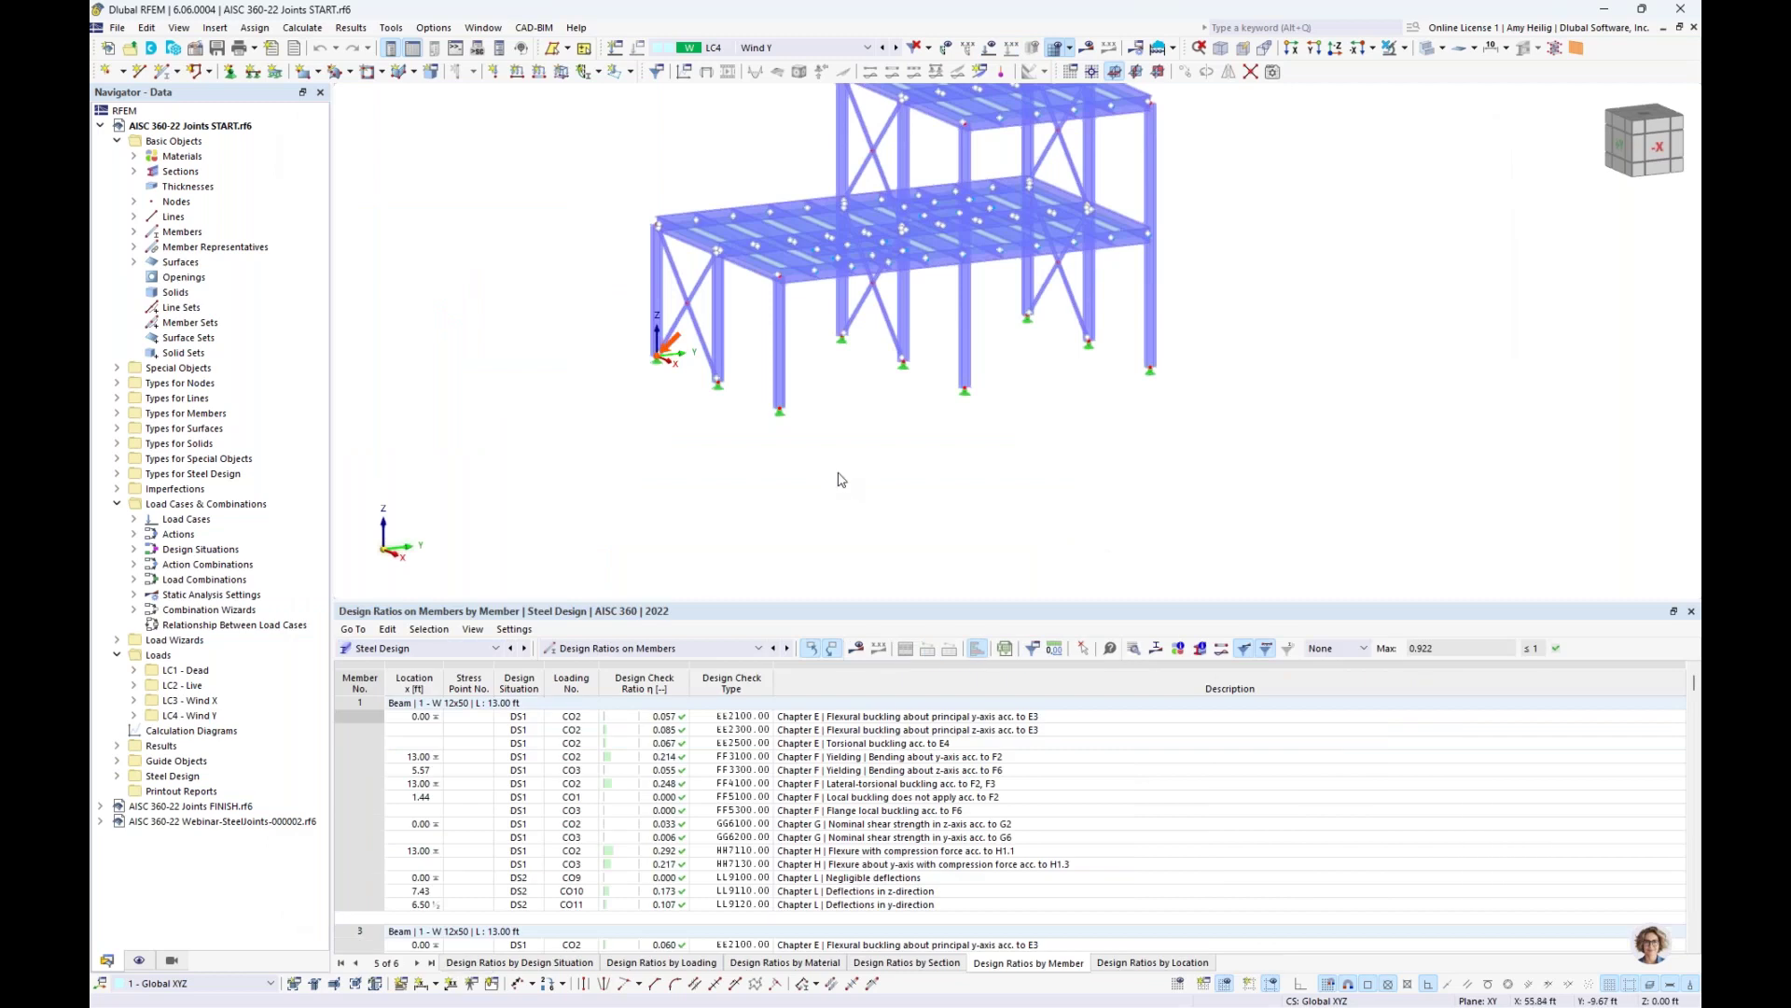
Display the Steel Design ratio results on the members with the model in wireframe mode
{"action": "middle_click_drag", "start_coordinate": [854, 436], "coordinate": [875, 521]}
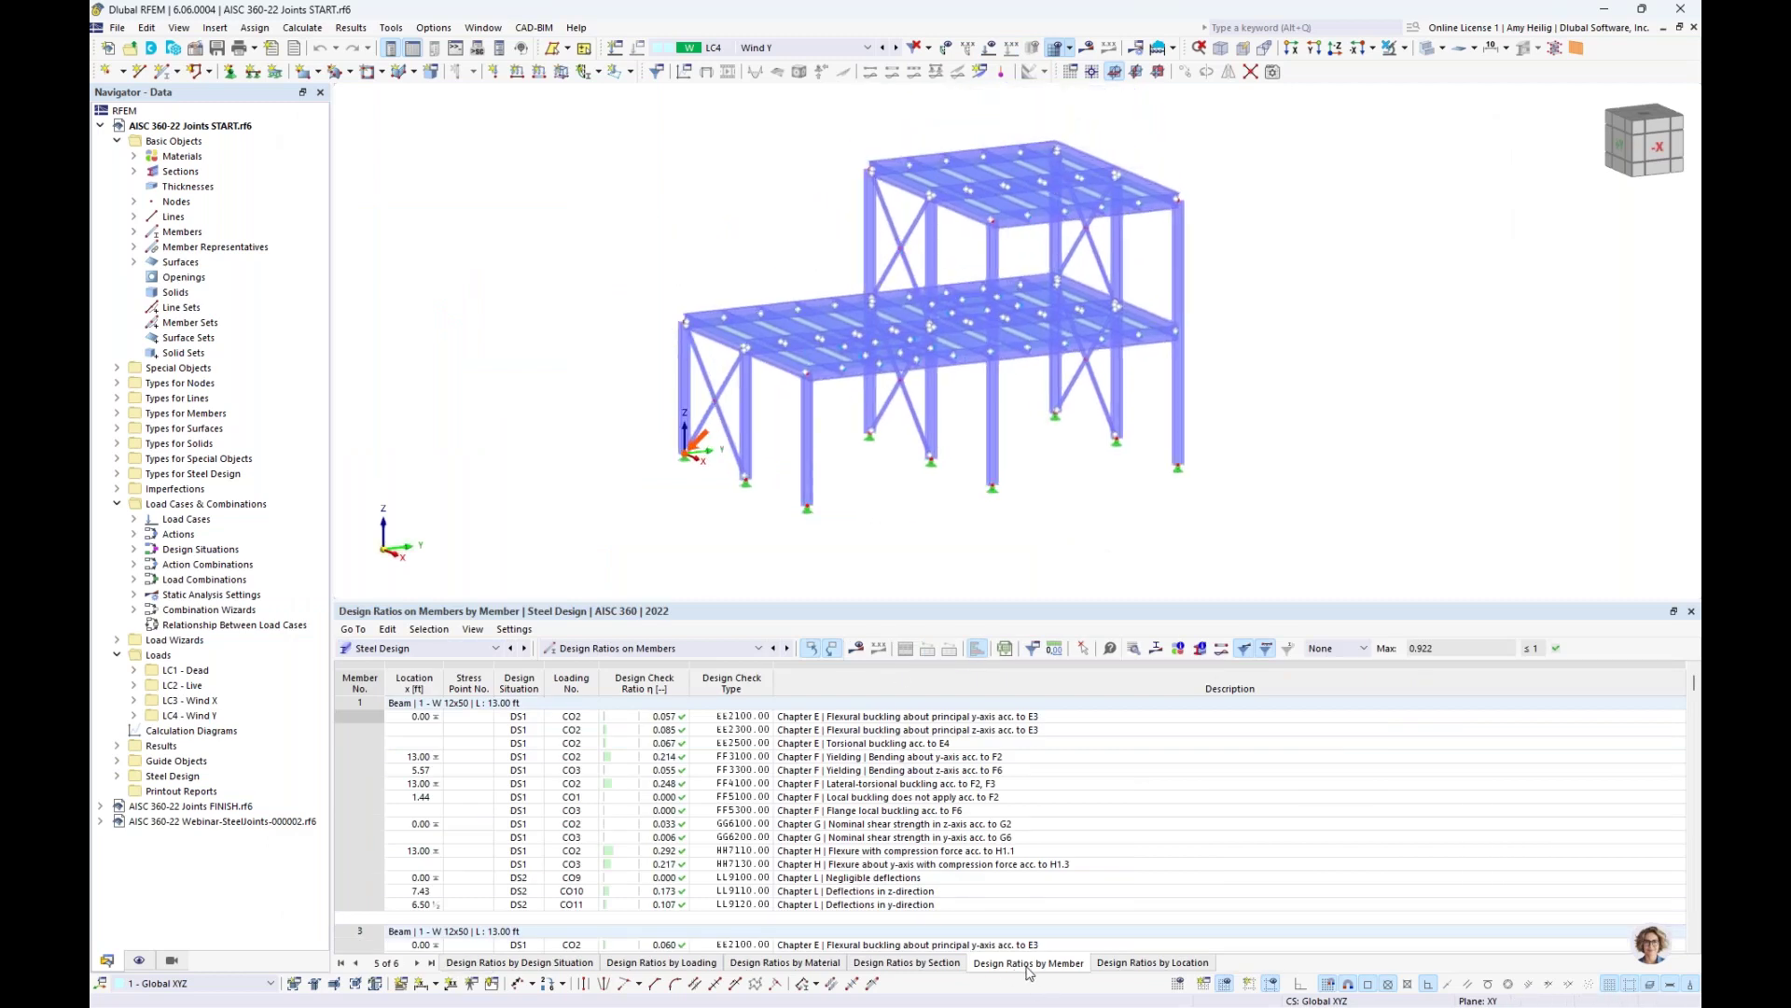
{"action": "left_click", "coordinate": [1092, 50]}
{"action": "middle_click_drag", "start_coordinate": [643, 285], "coordinate": [698, 315]}
{"action": "scroll", "coordinate": [698, 314], "scroll_direction": "up", "scroll_amount": 2}
{"action": "left_click", "coordinate": [1426, 49]}
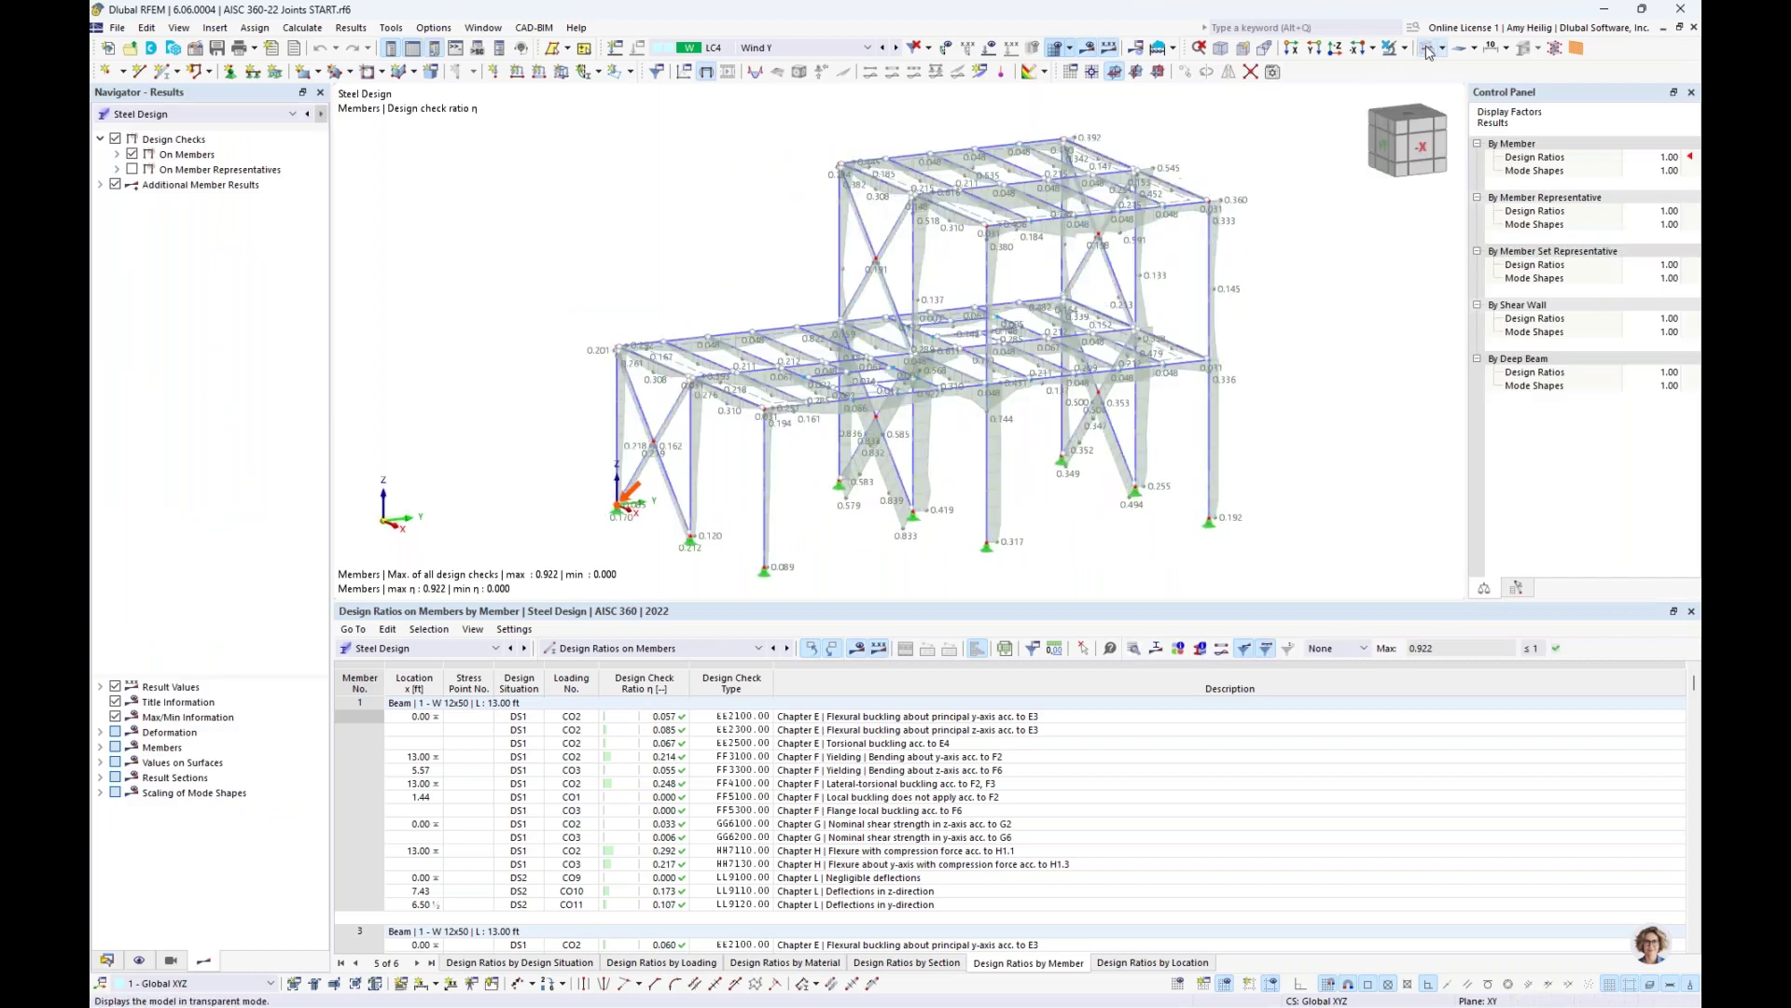
Examine the G2 z-axis nominal shear strength check details of the lower roof's W 18x40 edge beam, and restore the transparent model display
{"action": "left_click", "coordinate": [691, 345]}
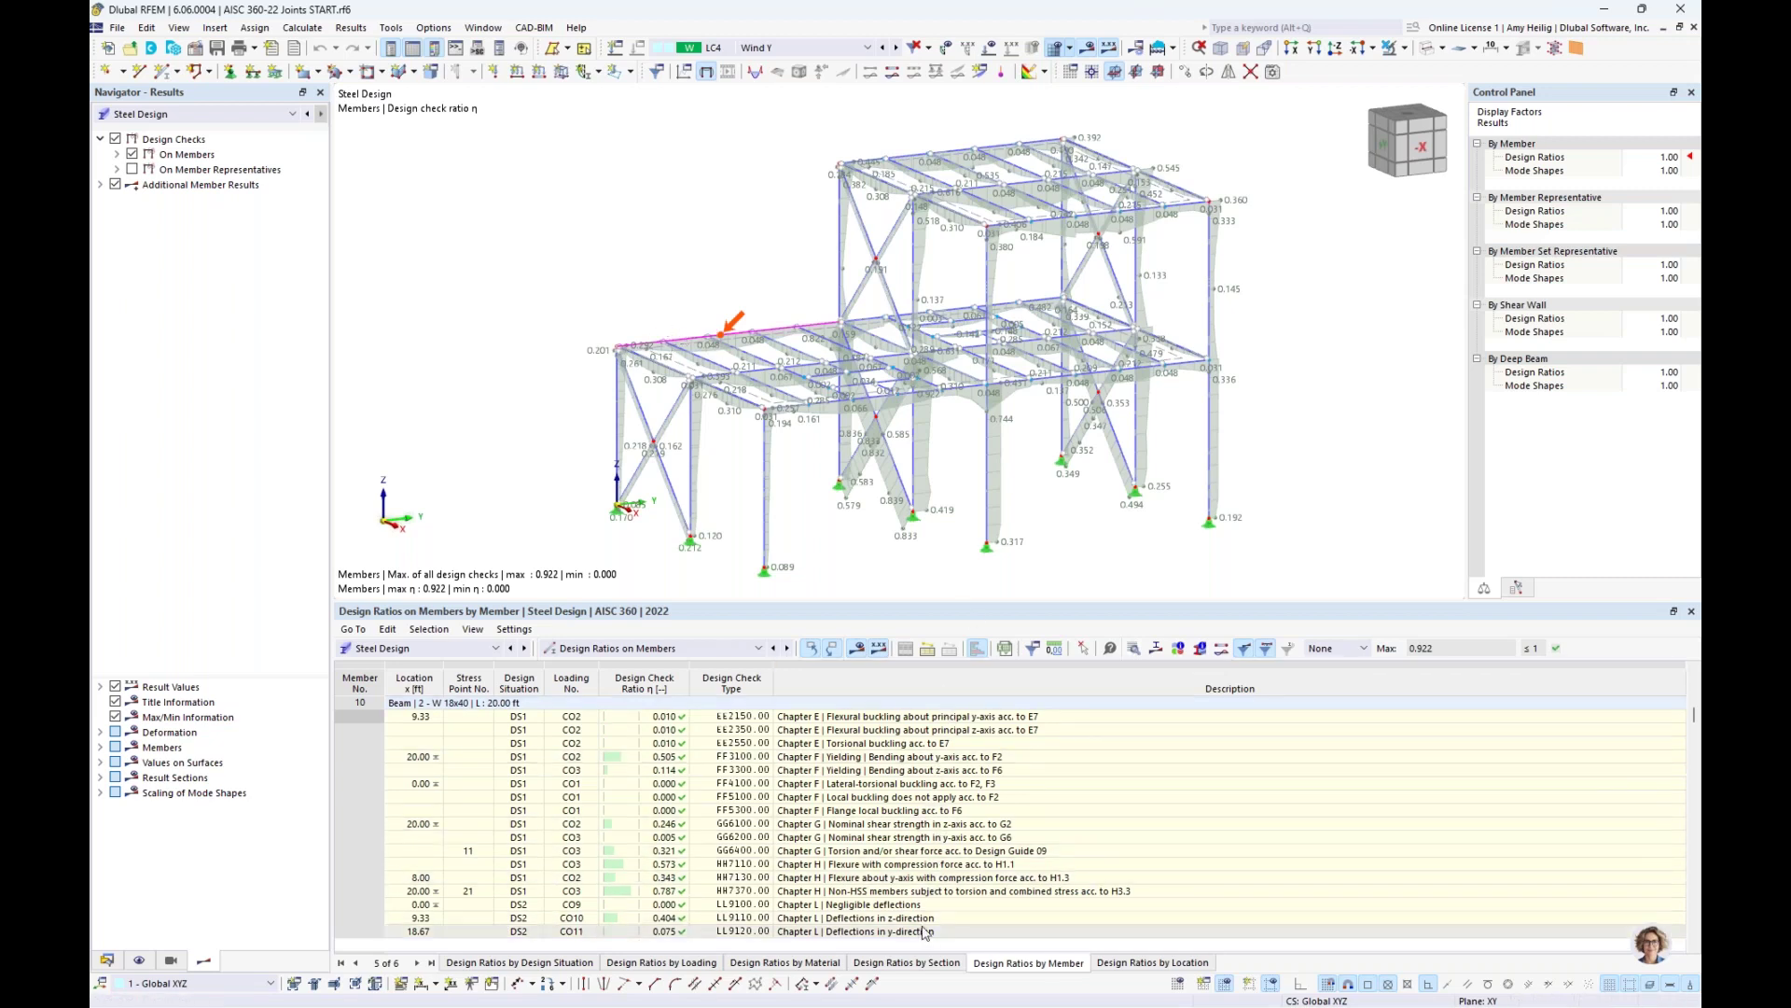
{"action": "left_click", "coordinate": [924, 854]}
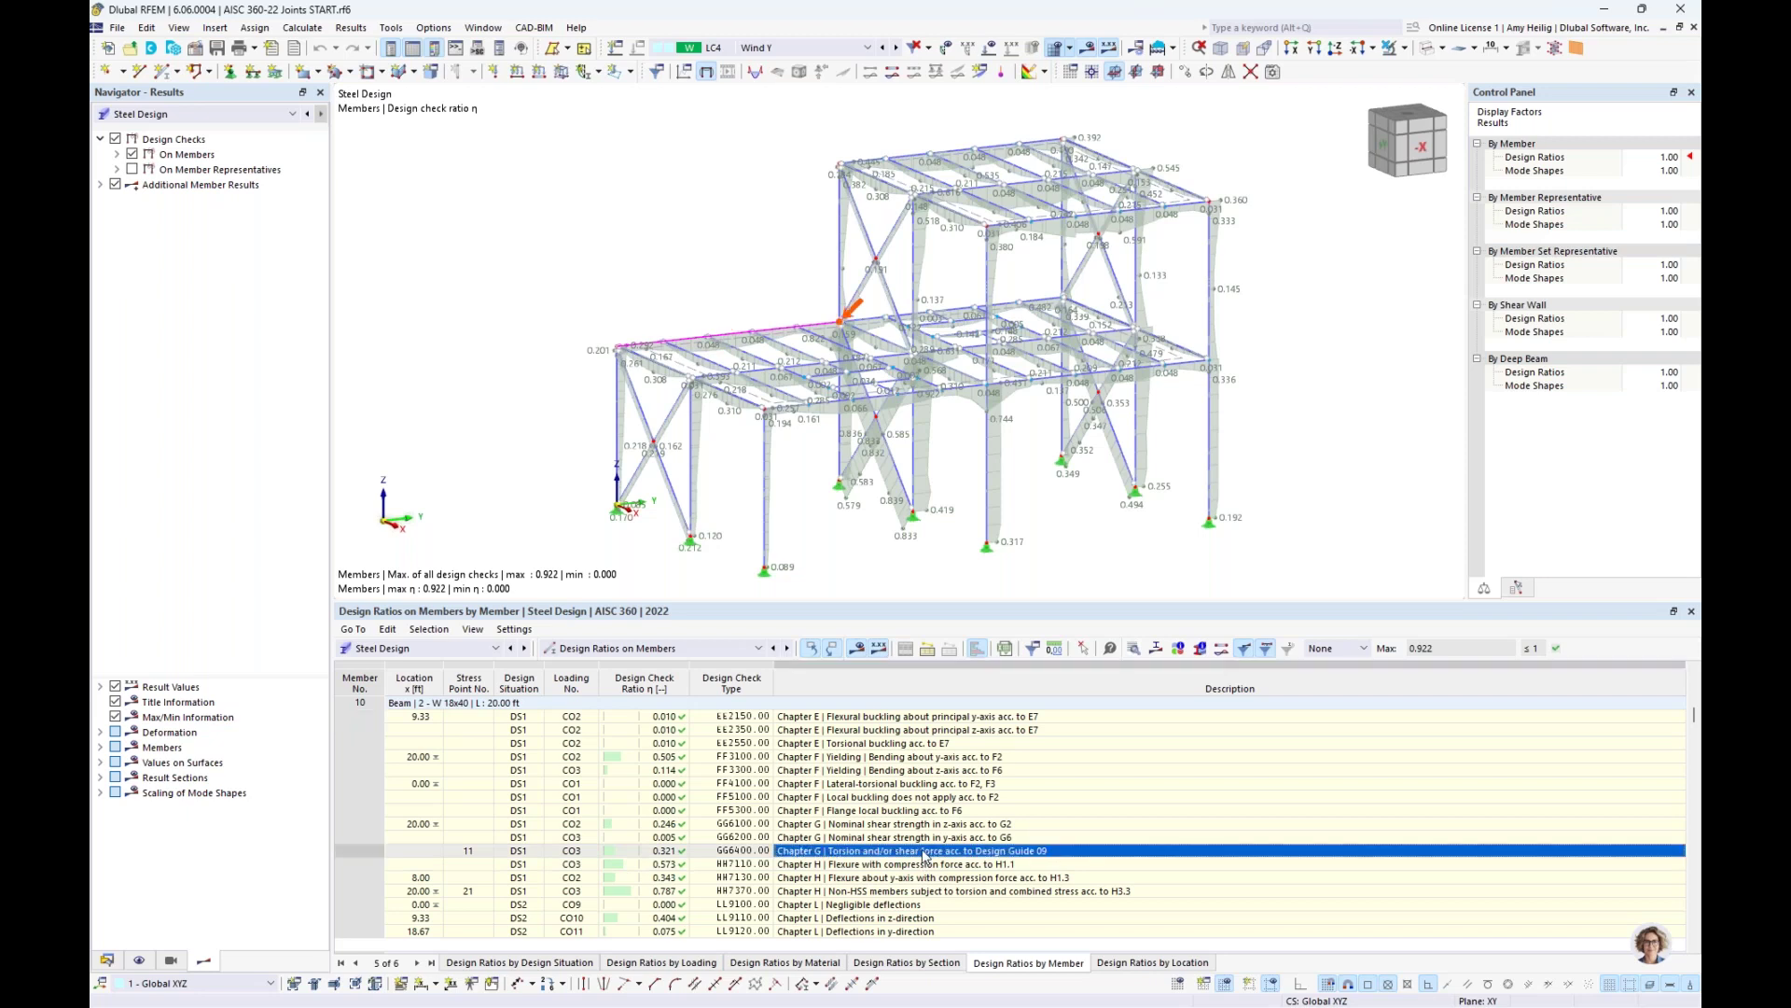
{"action": "left_click", "coordinate": [1017, 824]}
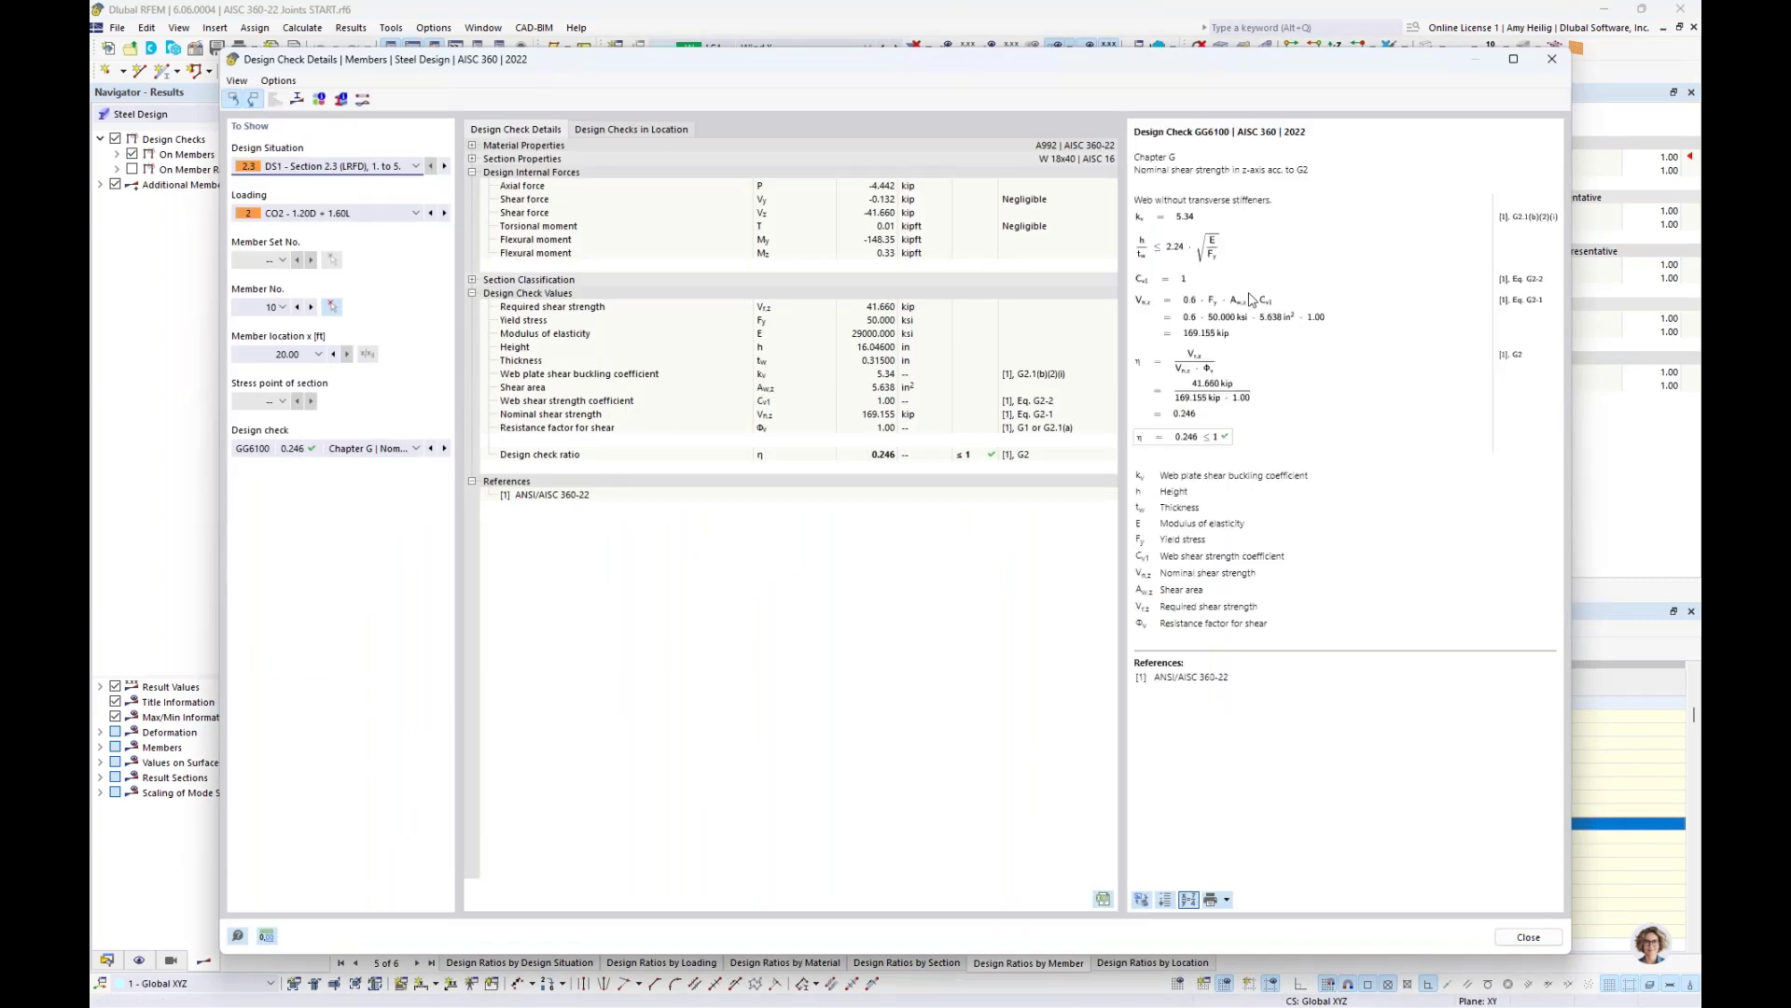
{"action": "scroll", "coordinate": [1251, 298], "scroll_direction": "up", "scroll_amount": 3, "text": "ctrl"}
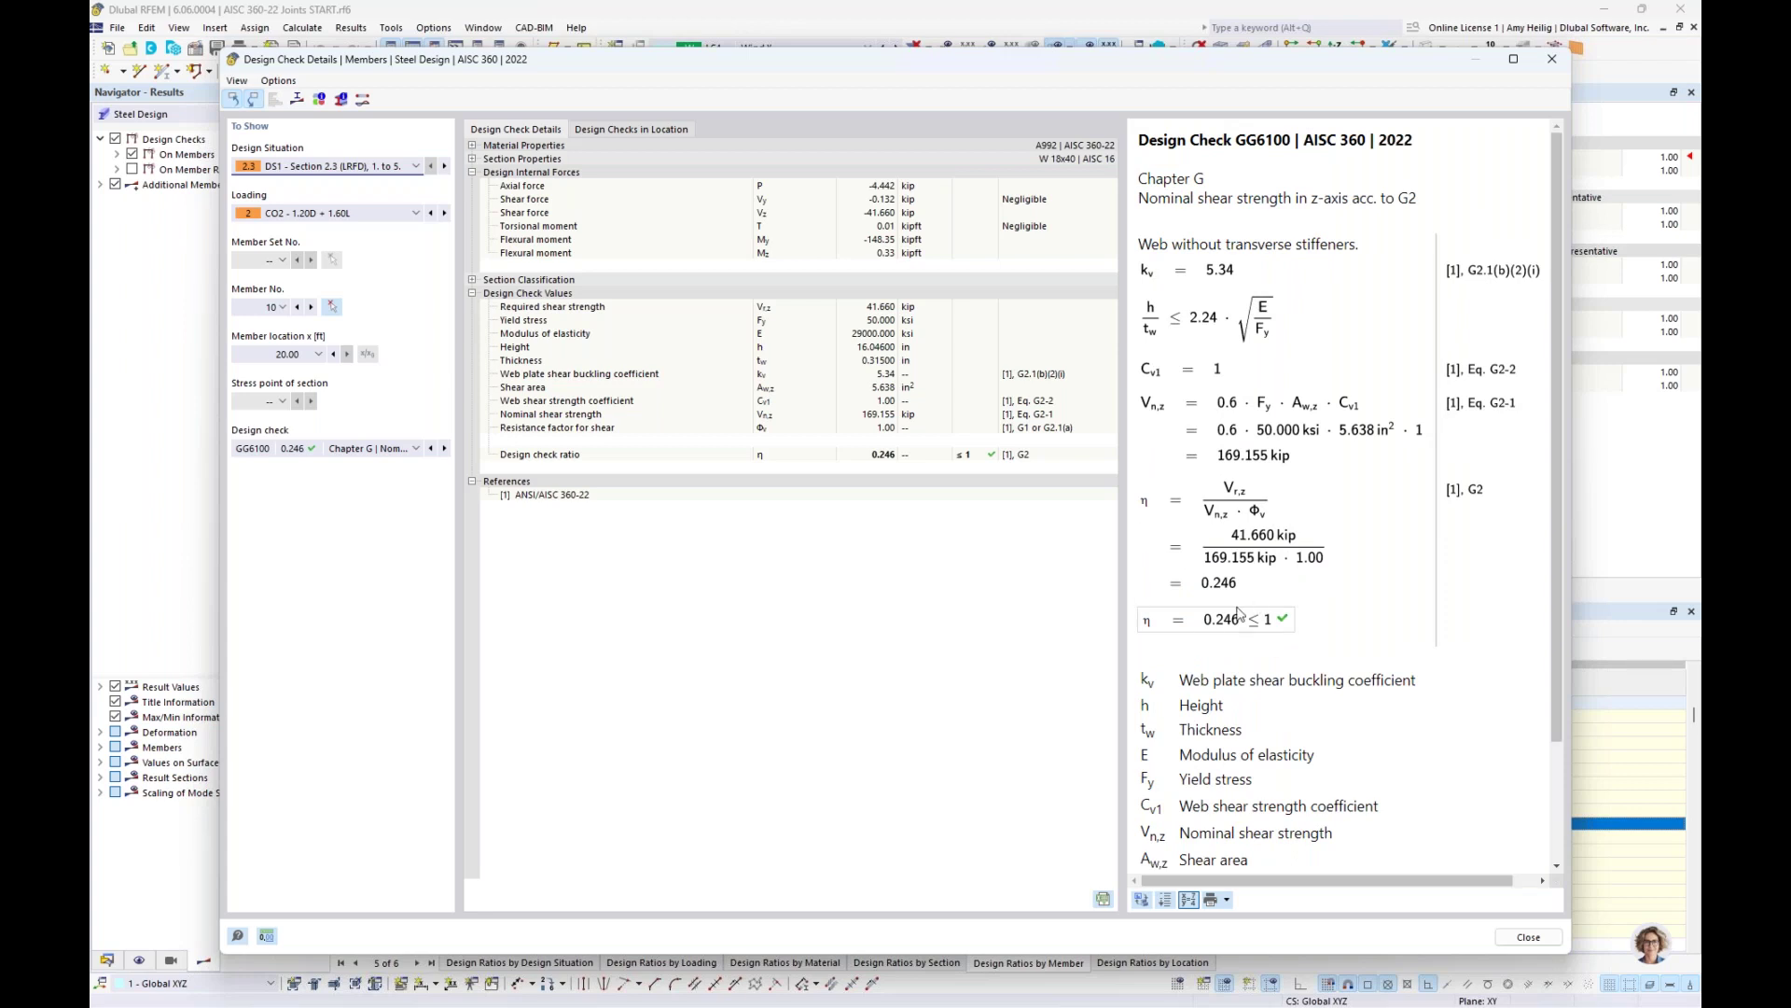
{"action": "left_click", "coordinate": [1552, 59]}
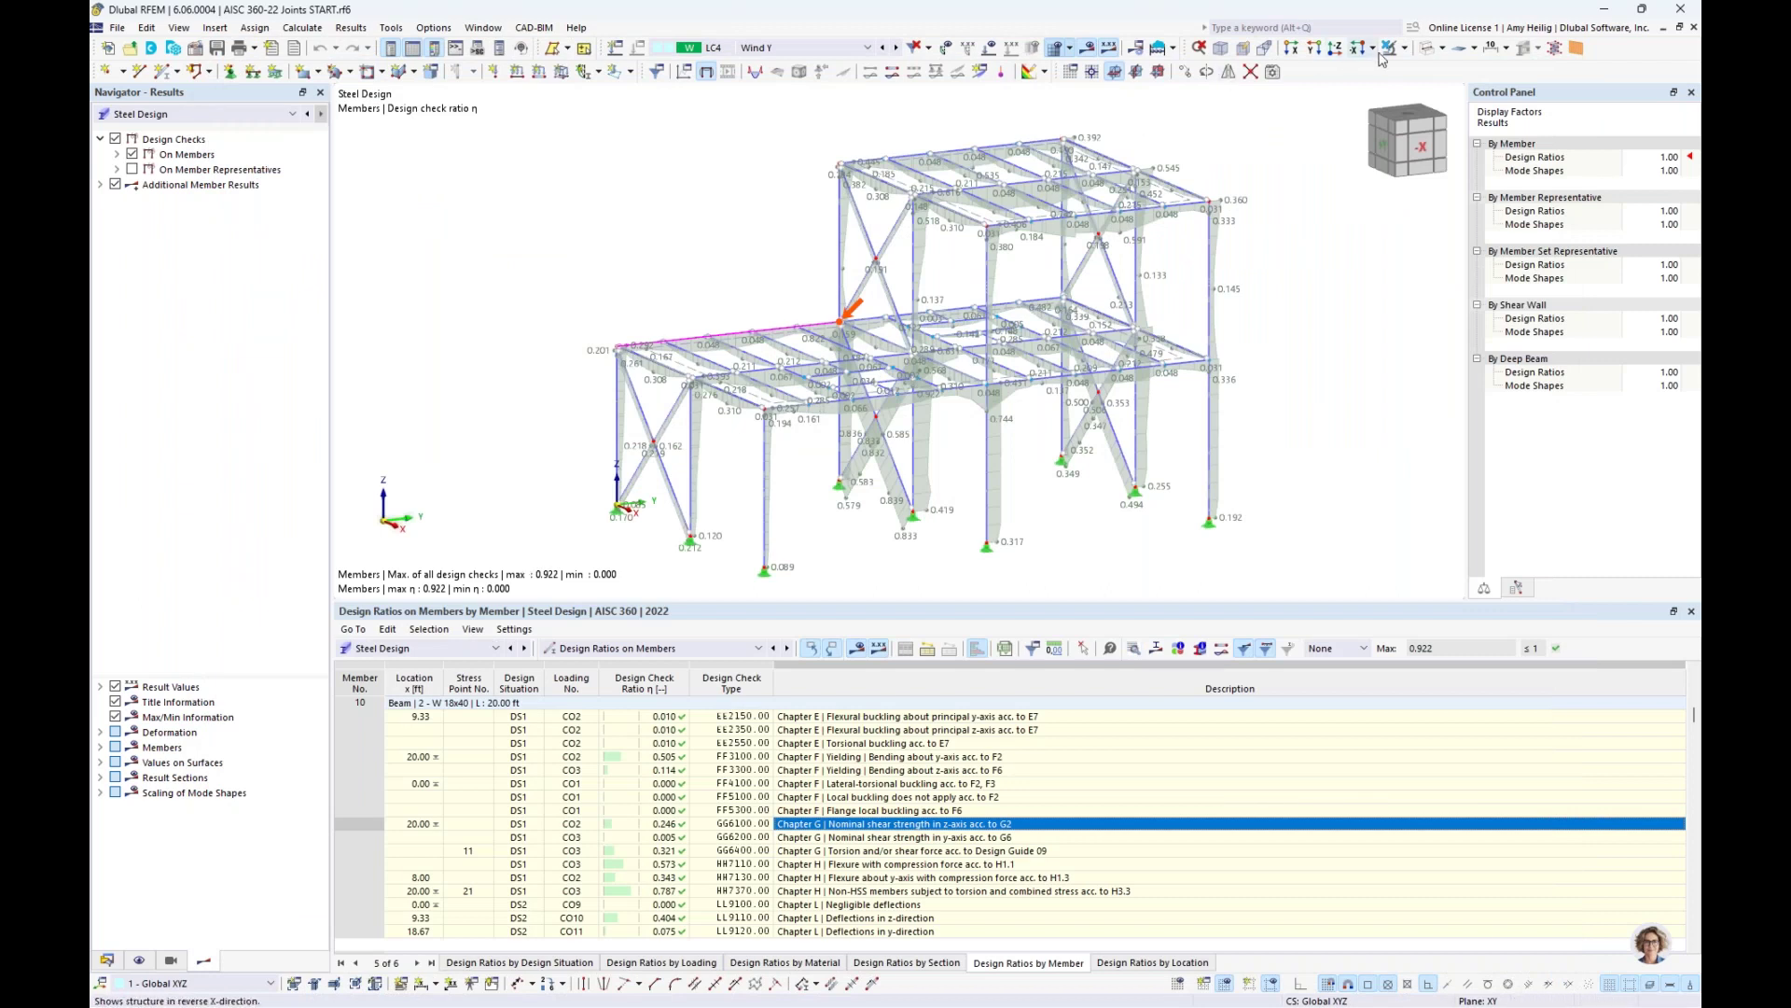
{"action": "left_click", "coordinate": [1427, 49]}
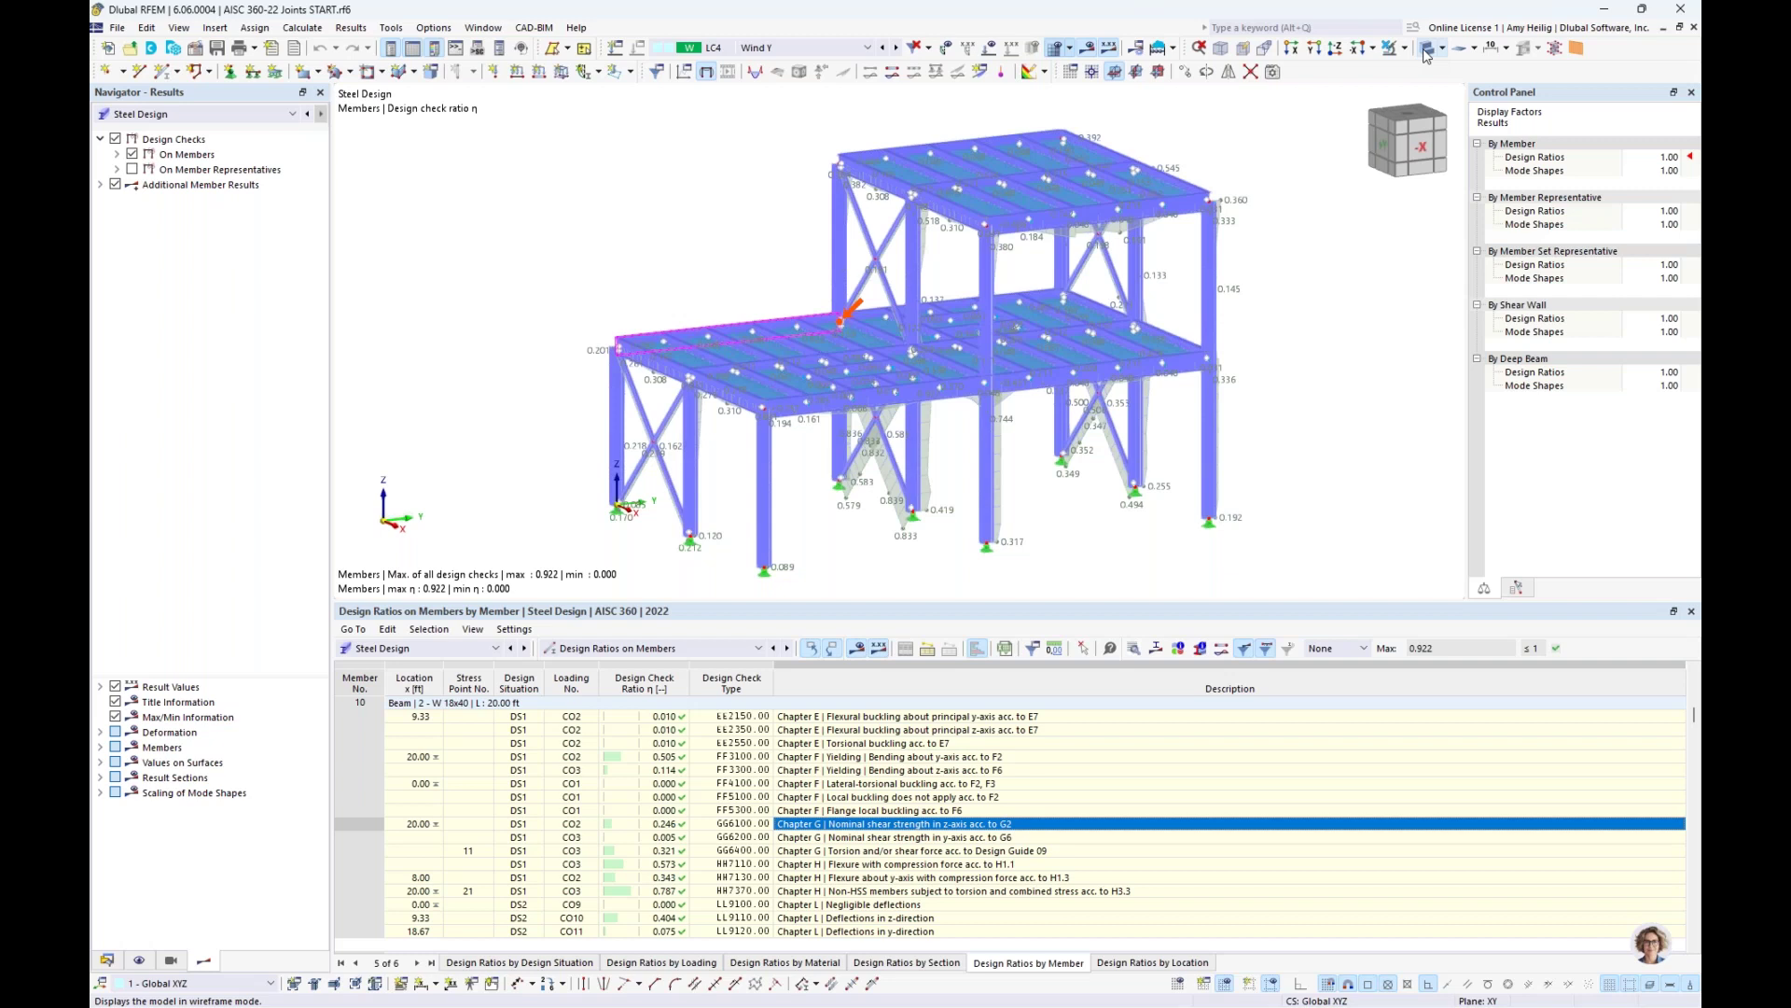
{"action": "left_click", "coordinate": [1425, 49]}
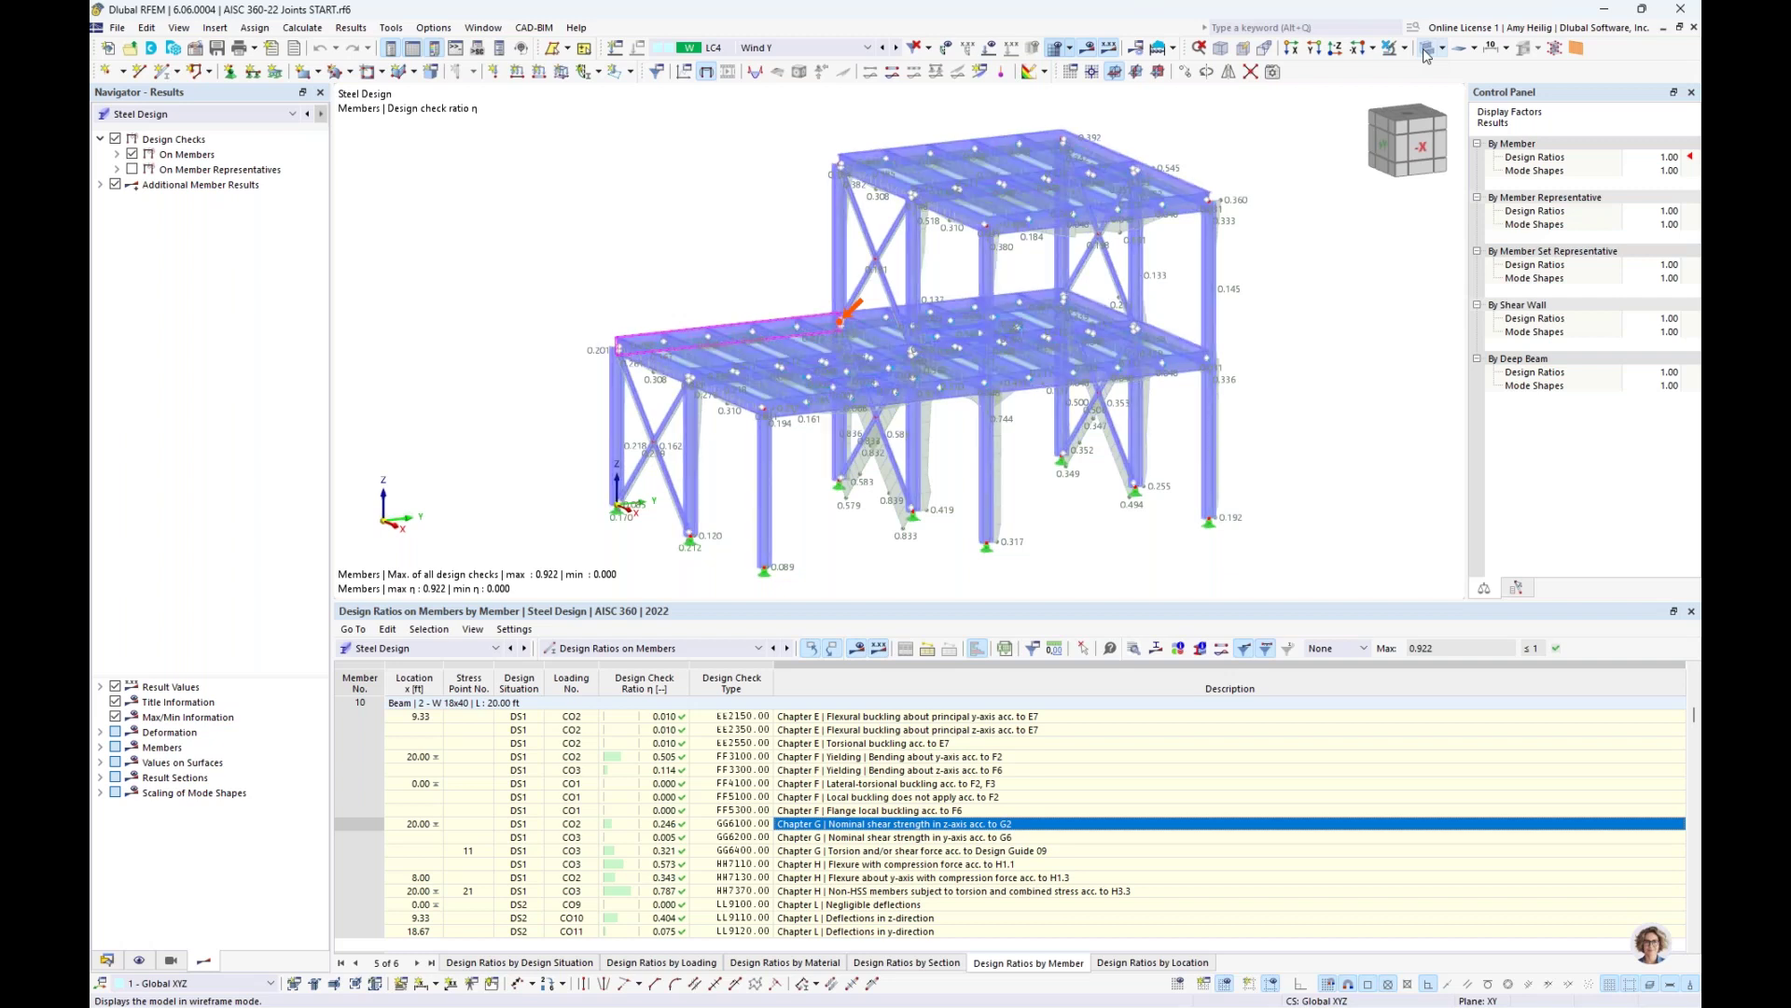
Activate the Steel Joints add-on in the base data of the AISC 360-22 Joints START model
{"action": "right_click", "coordinate": [211, 128]}
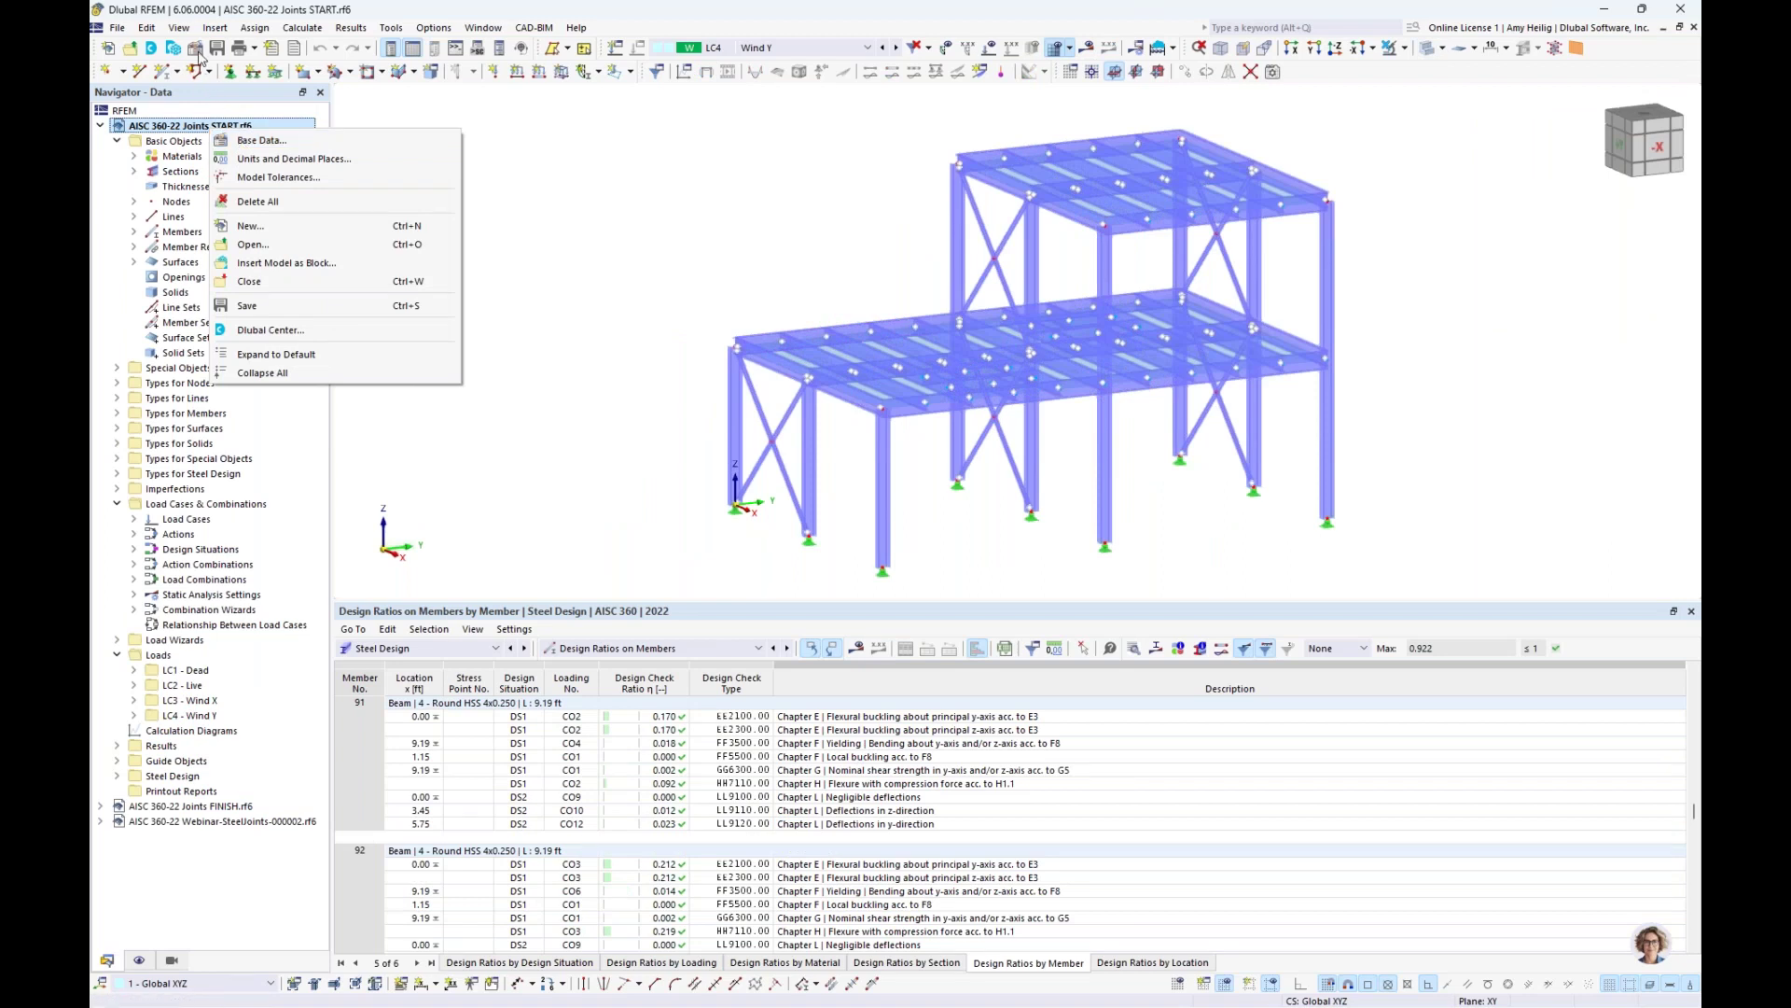
{"action": "left_click", "coordinate": [262, 152]}
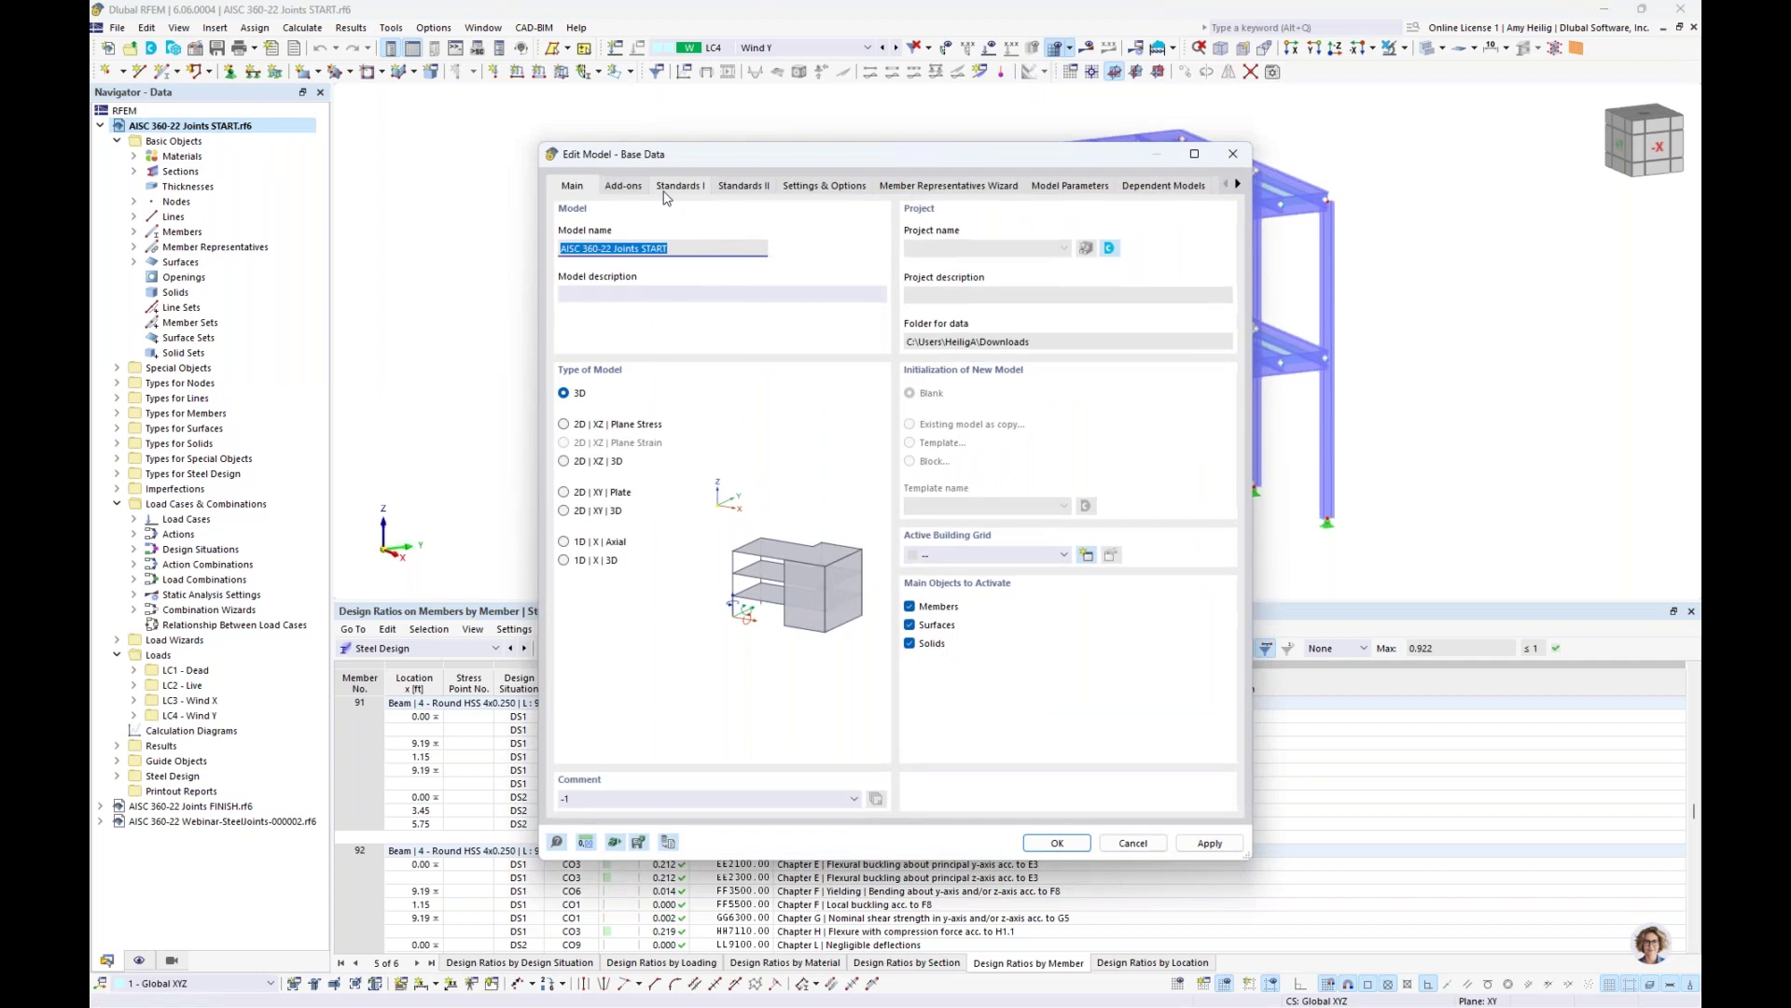
{"action": "left_click", "coordinate": [624, 186]}
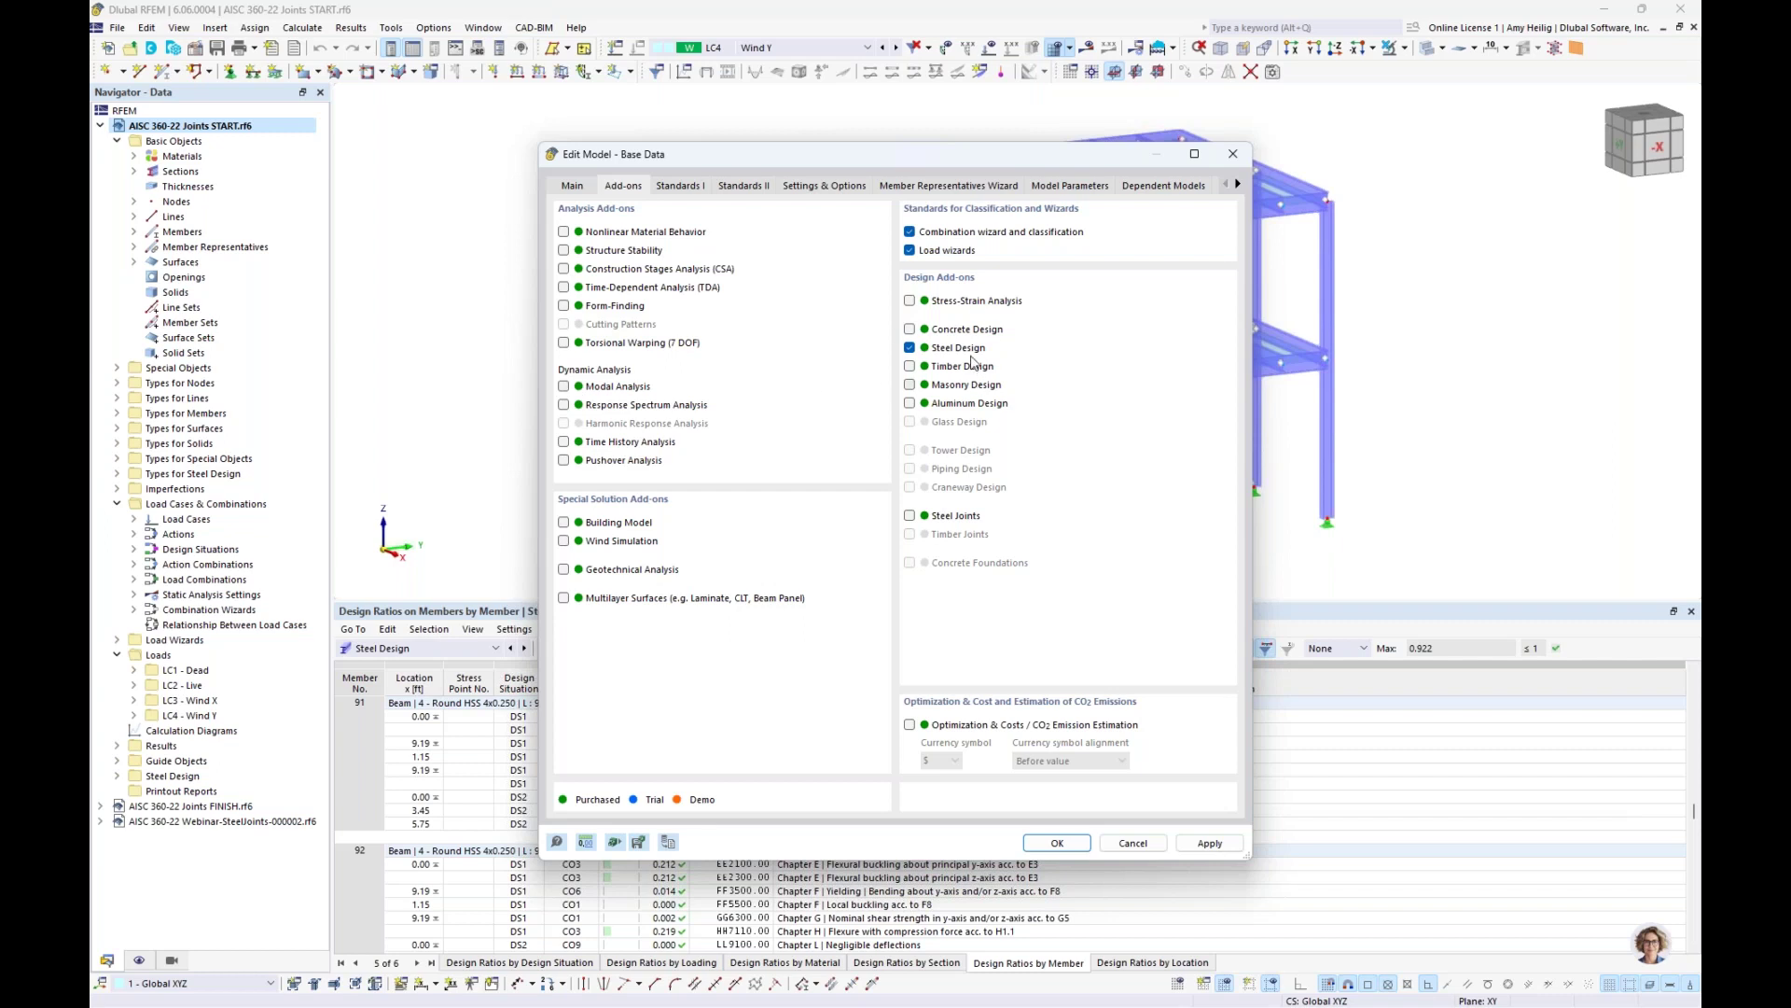
{"action": "left_click", "coordinate": [911, 516]}
Set the steel joints standard group to AISC 360, edition 2022, and accept the base data
{"action": "left_click", "coordinate": [743, 187]}
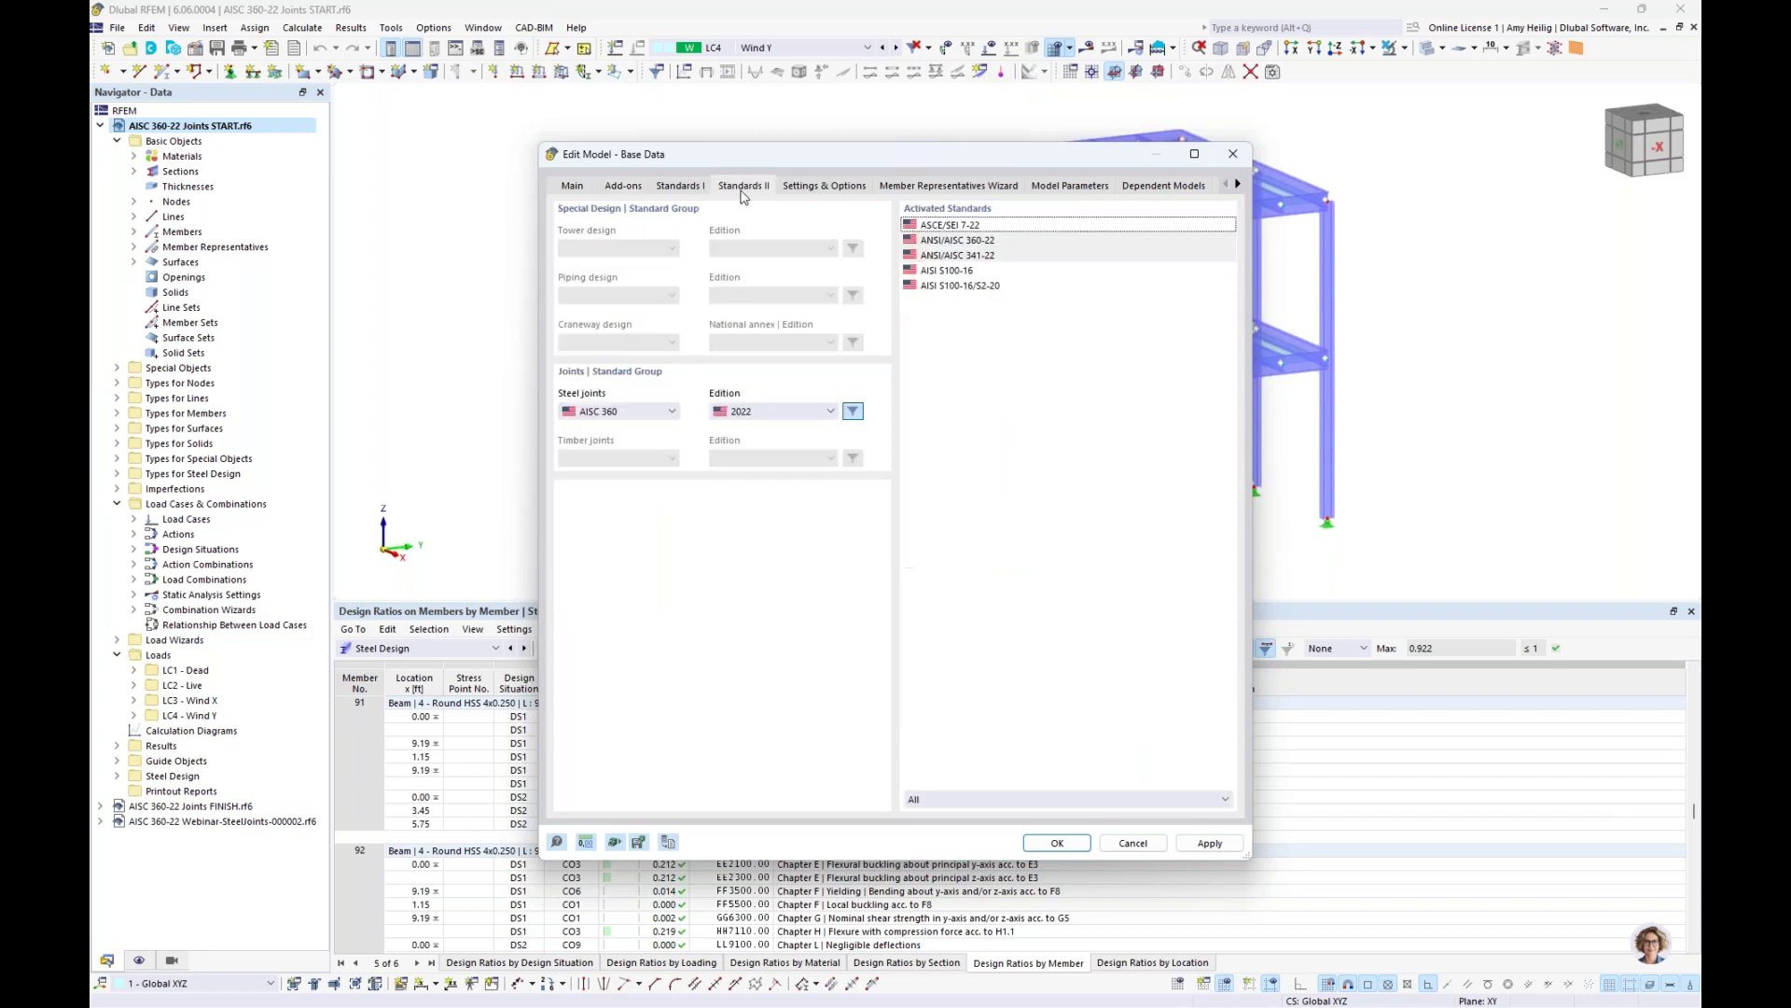
{"action": "left_click", "coordinate": [637, 413]}
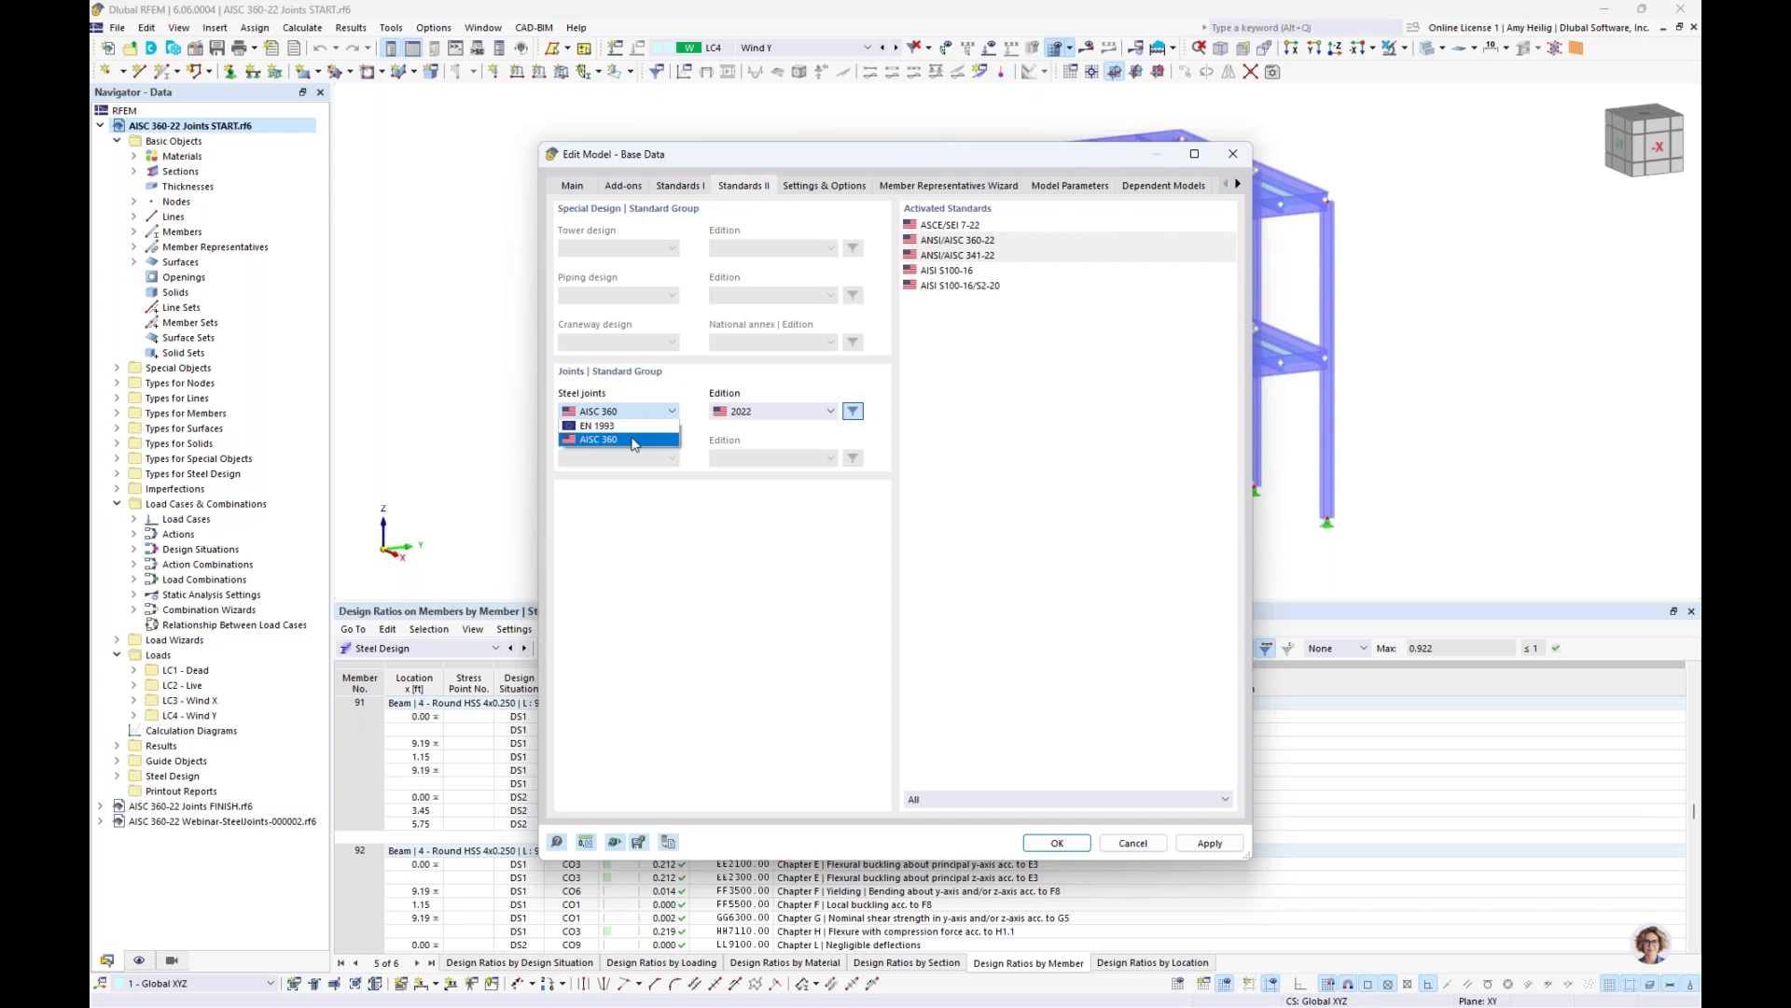
{"action": "left_click", "coordinate": [633, 441]}
{"action": "left_click", "coordinate": [798, 414]}
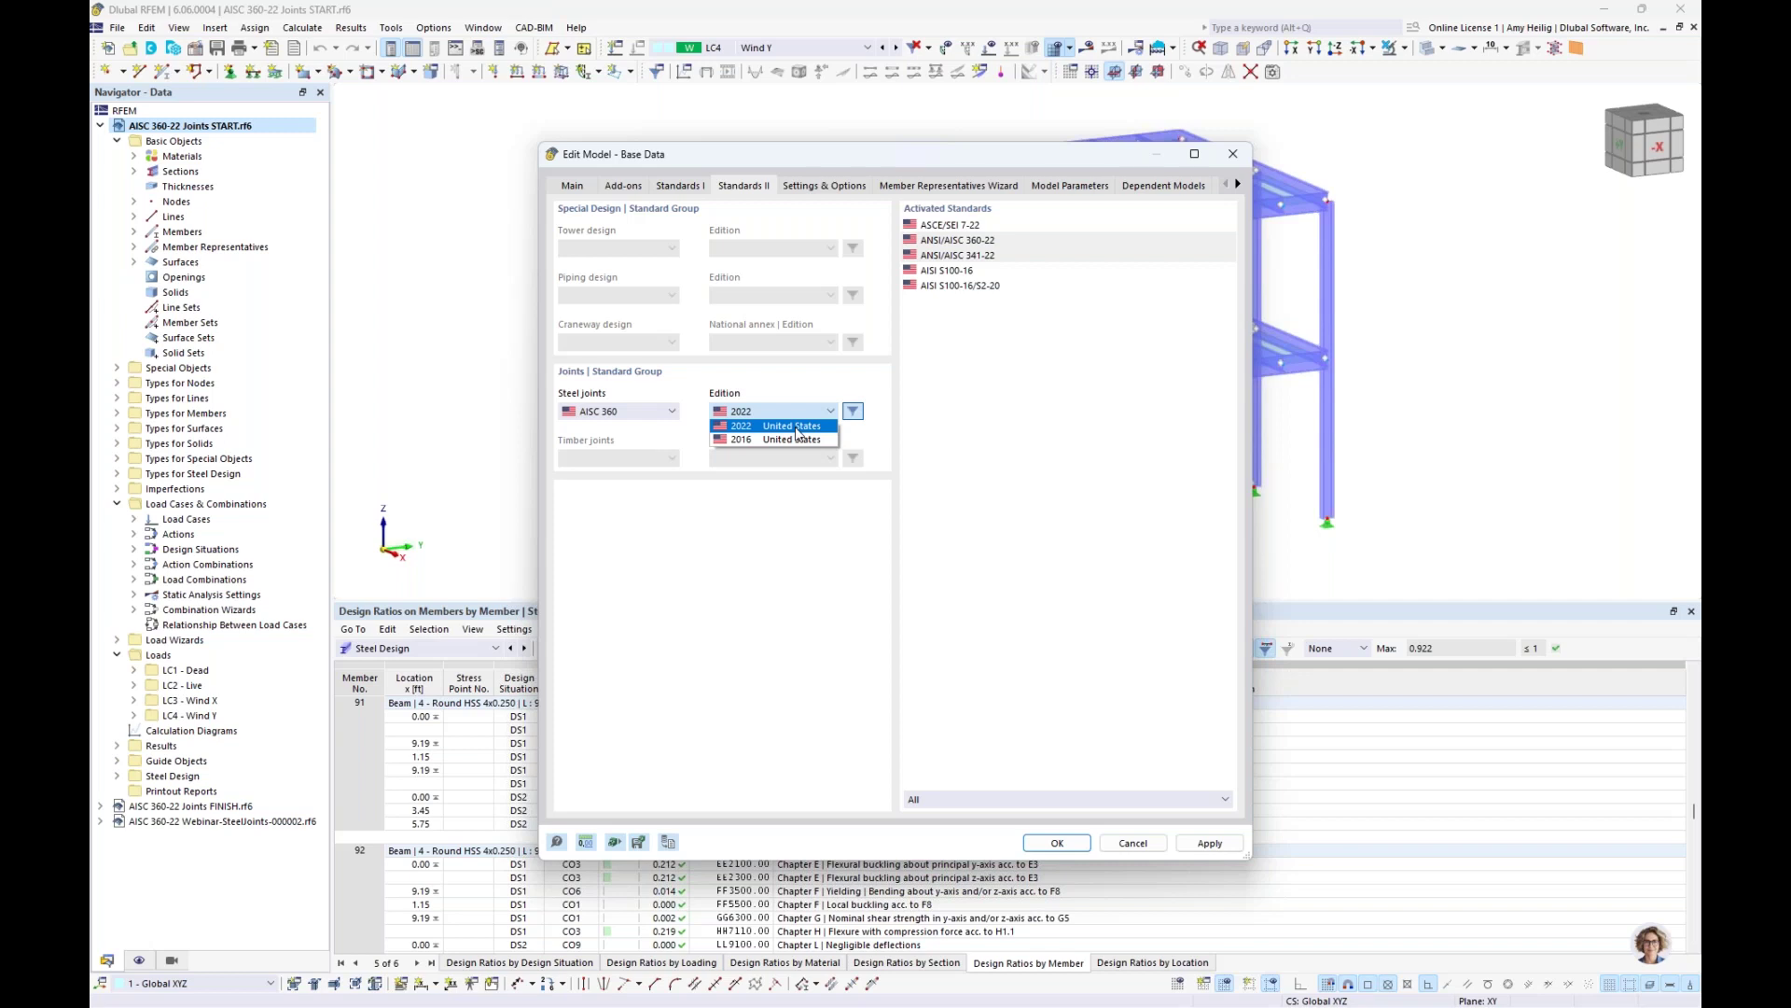
{"action": "left_click", "coordinate": [1034, 443]}
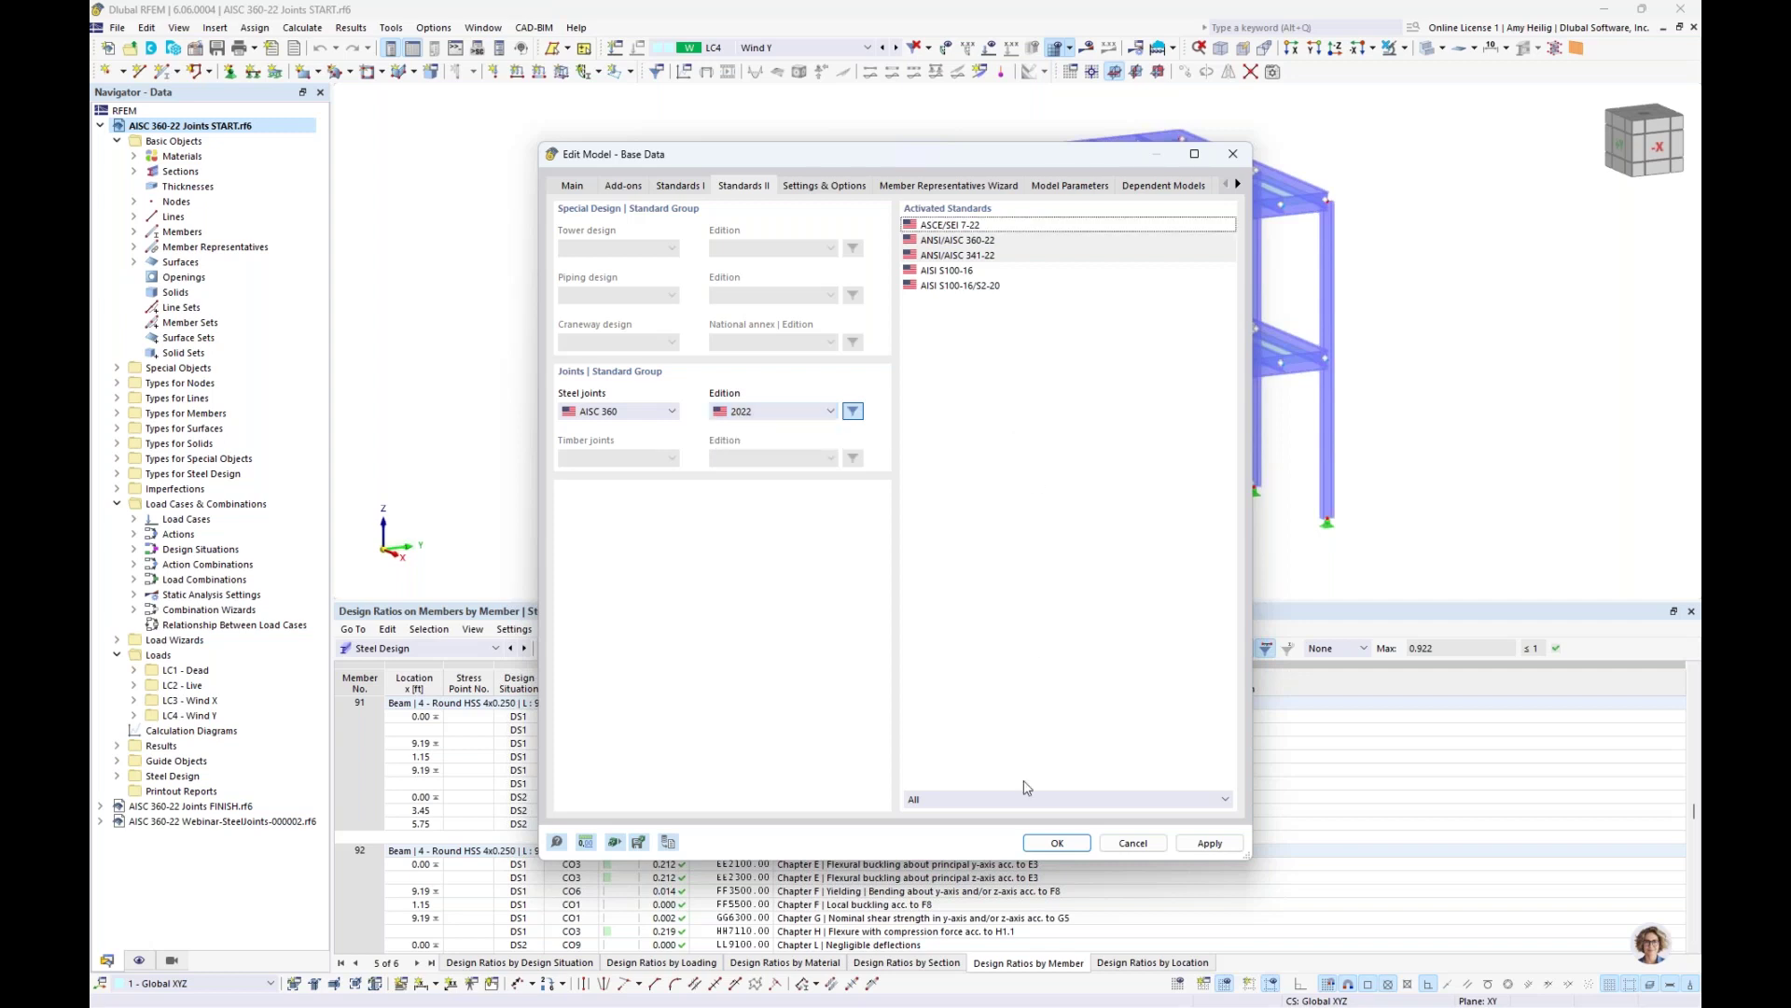
{"action": "left_click", "coordinate": [1053, 842]}
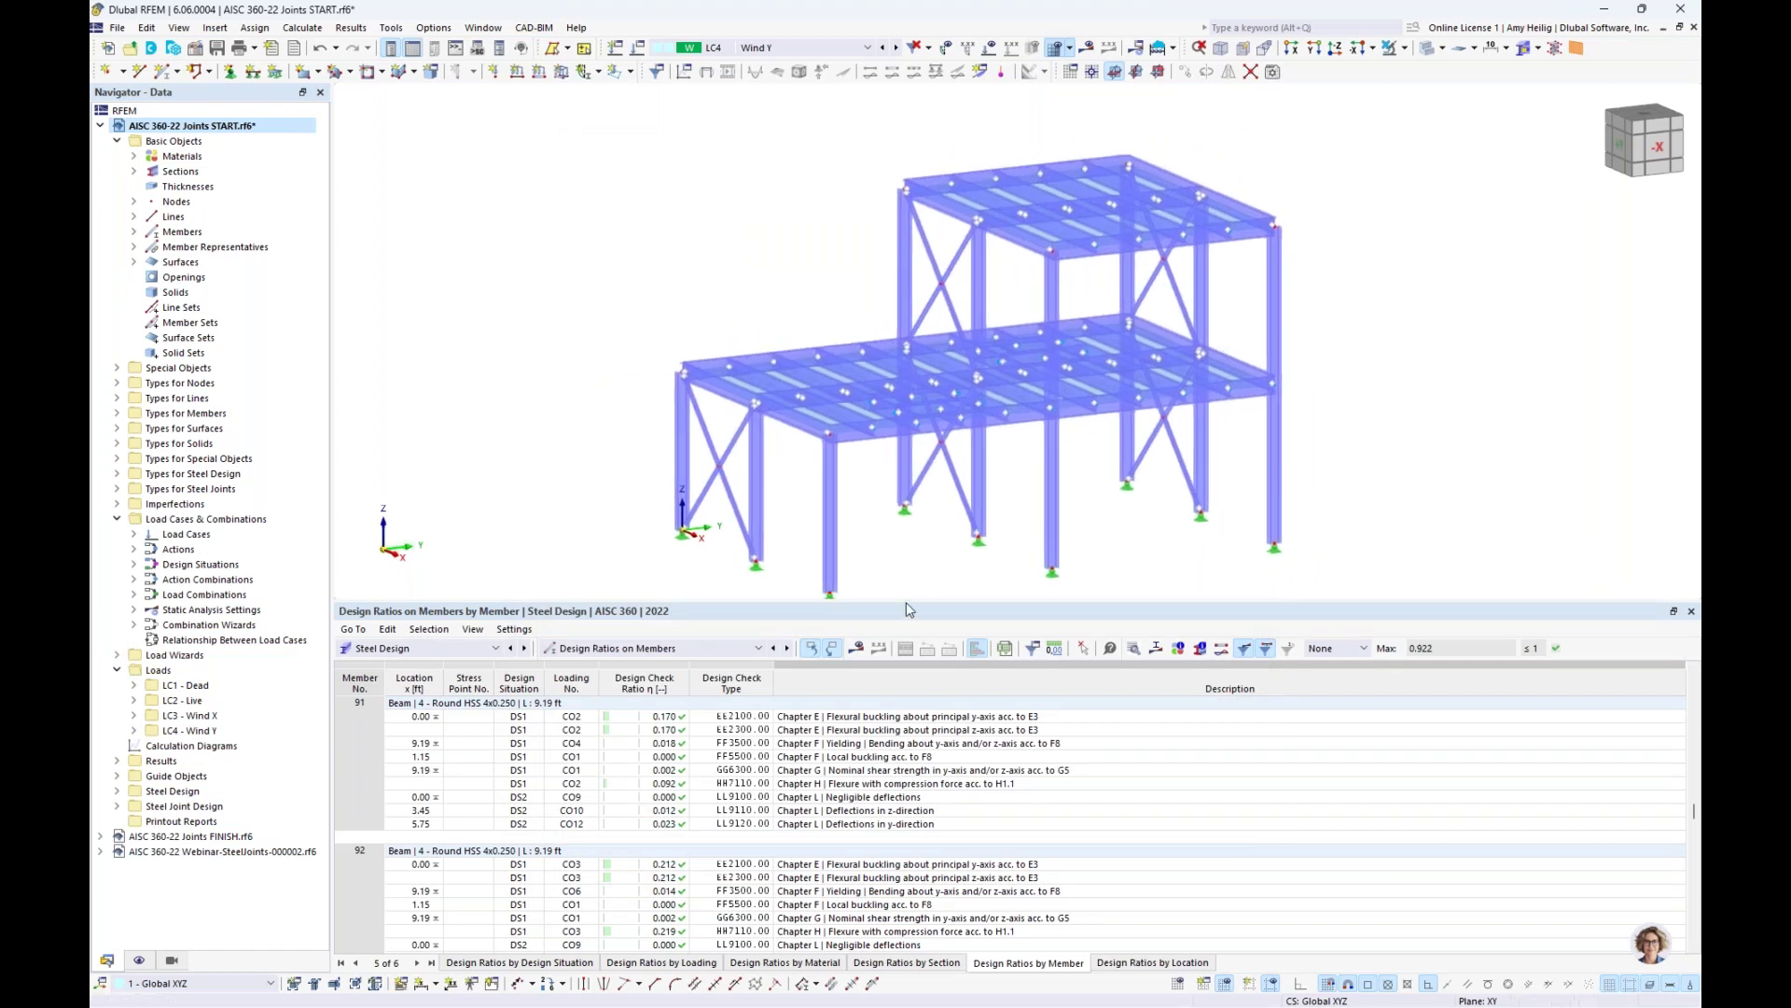
Shrink the results table to enlarge the model view, and collapse the Load Cases & Combinations and Loads groups in the data tree
{"action": "left_click_drag", "start_coordinate": [905, 602], "coordinate": [881, 744]}
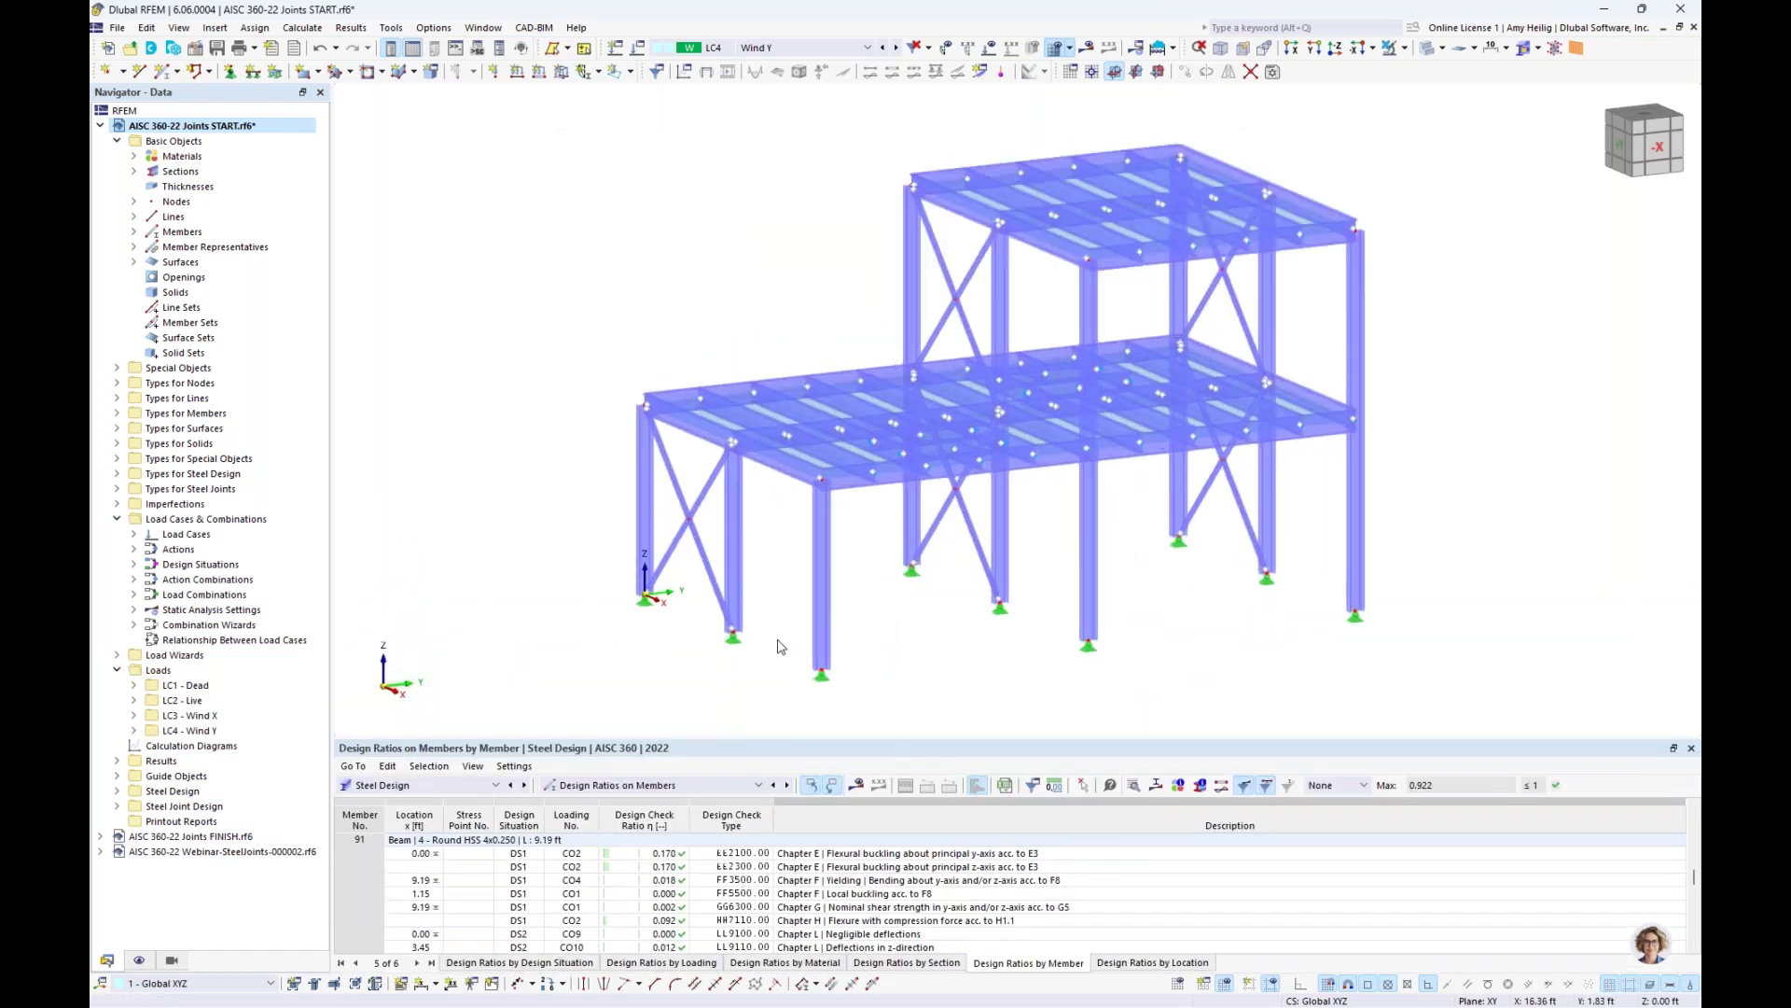
{"action": "left_click", "coordinate": [138, 963]}
{"action": "left_click", "coordinate": [149, 202]}
{"action": "left_click", "coordinate": [108, 960]}
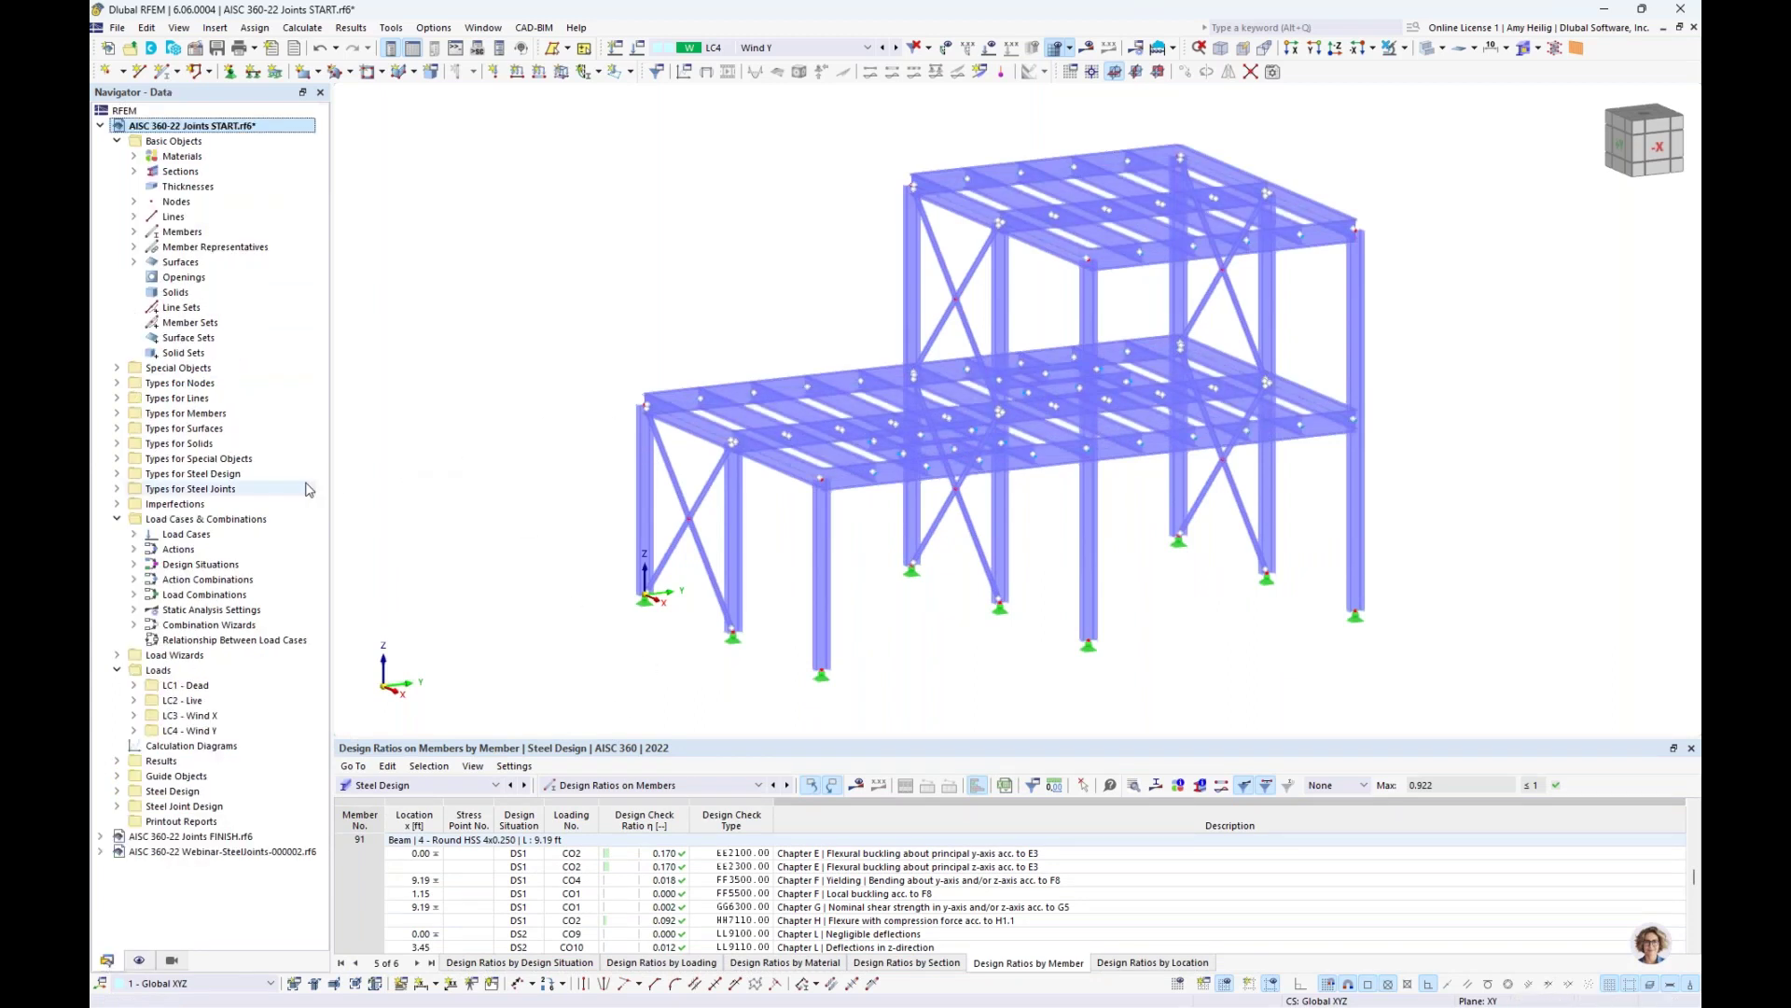
{"action": "left_click", "coordinate": [114, 519]}
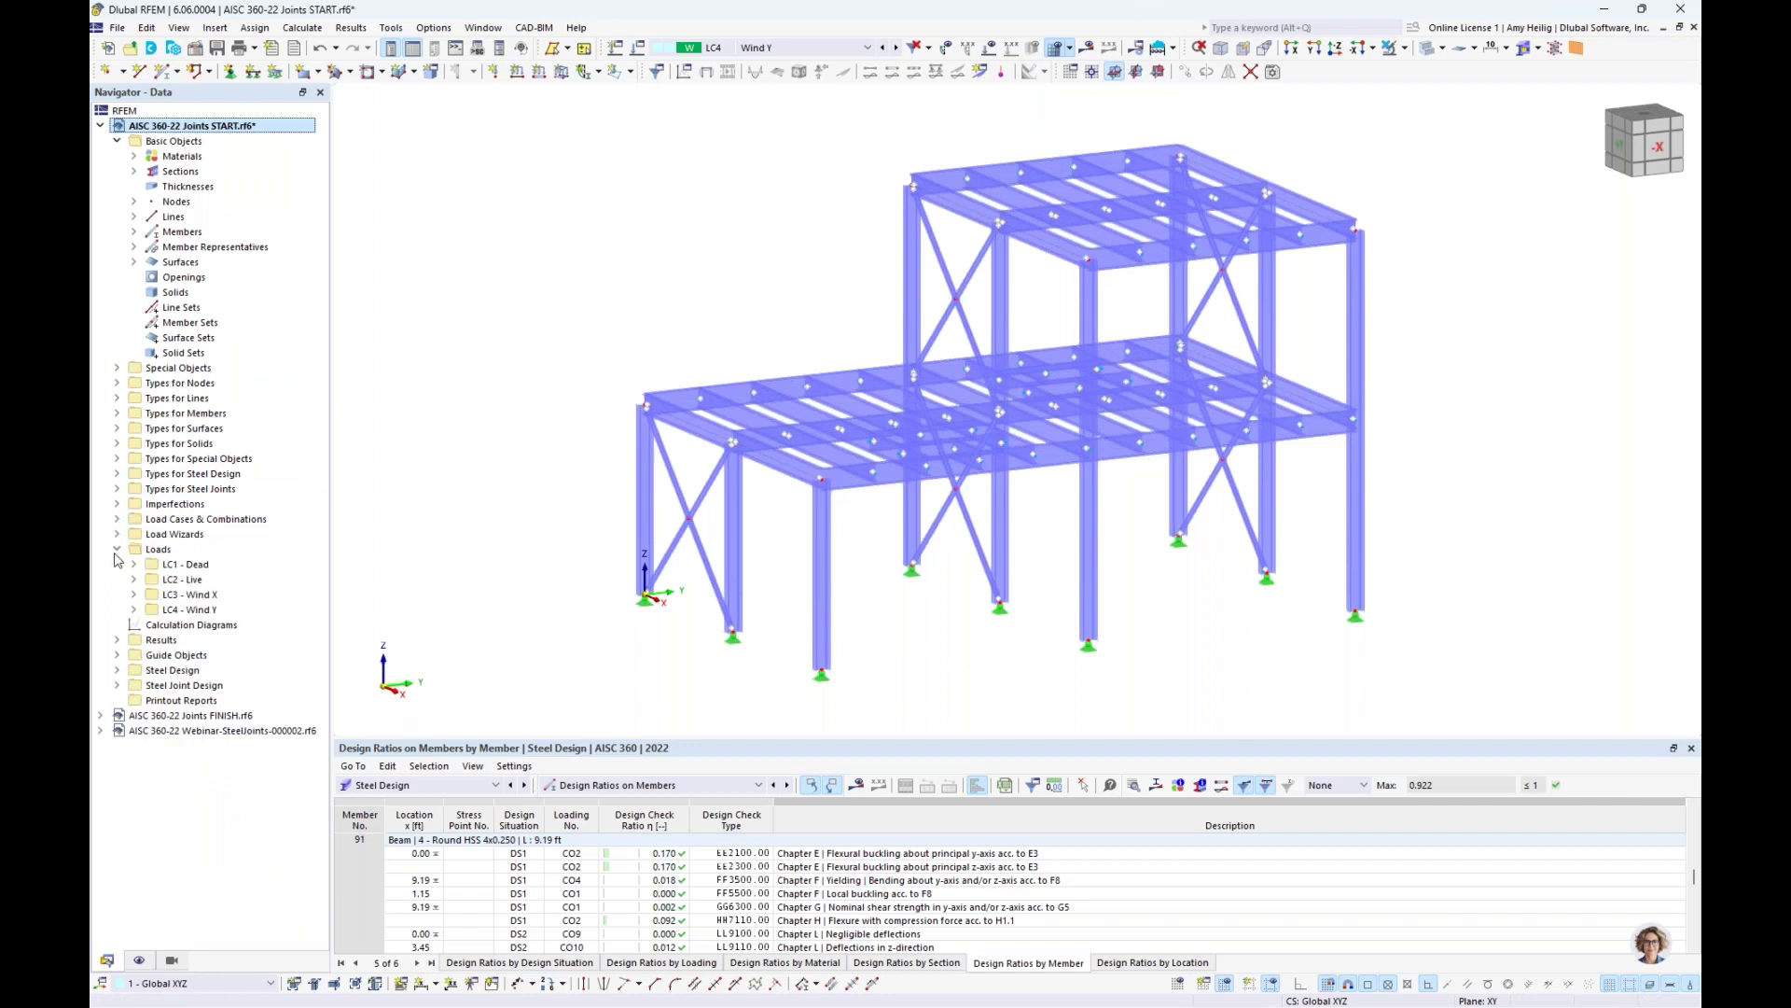
{"action": "left_click", "coordinate": [117, 549]}
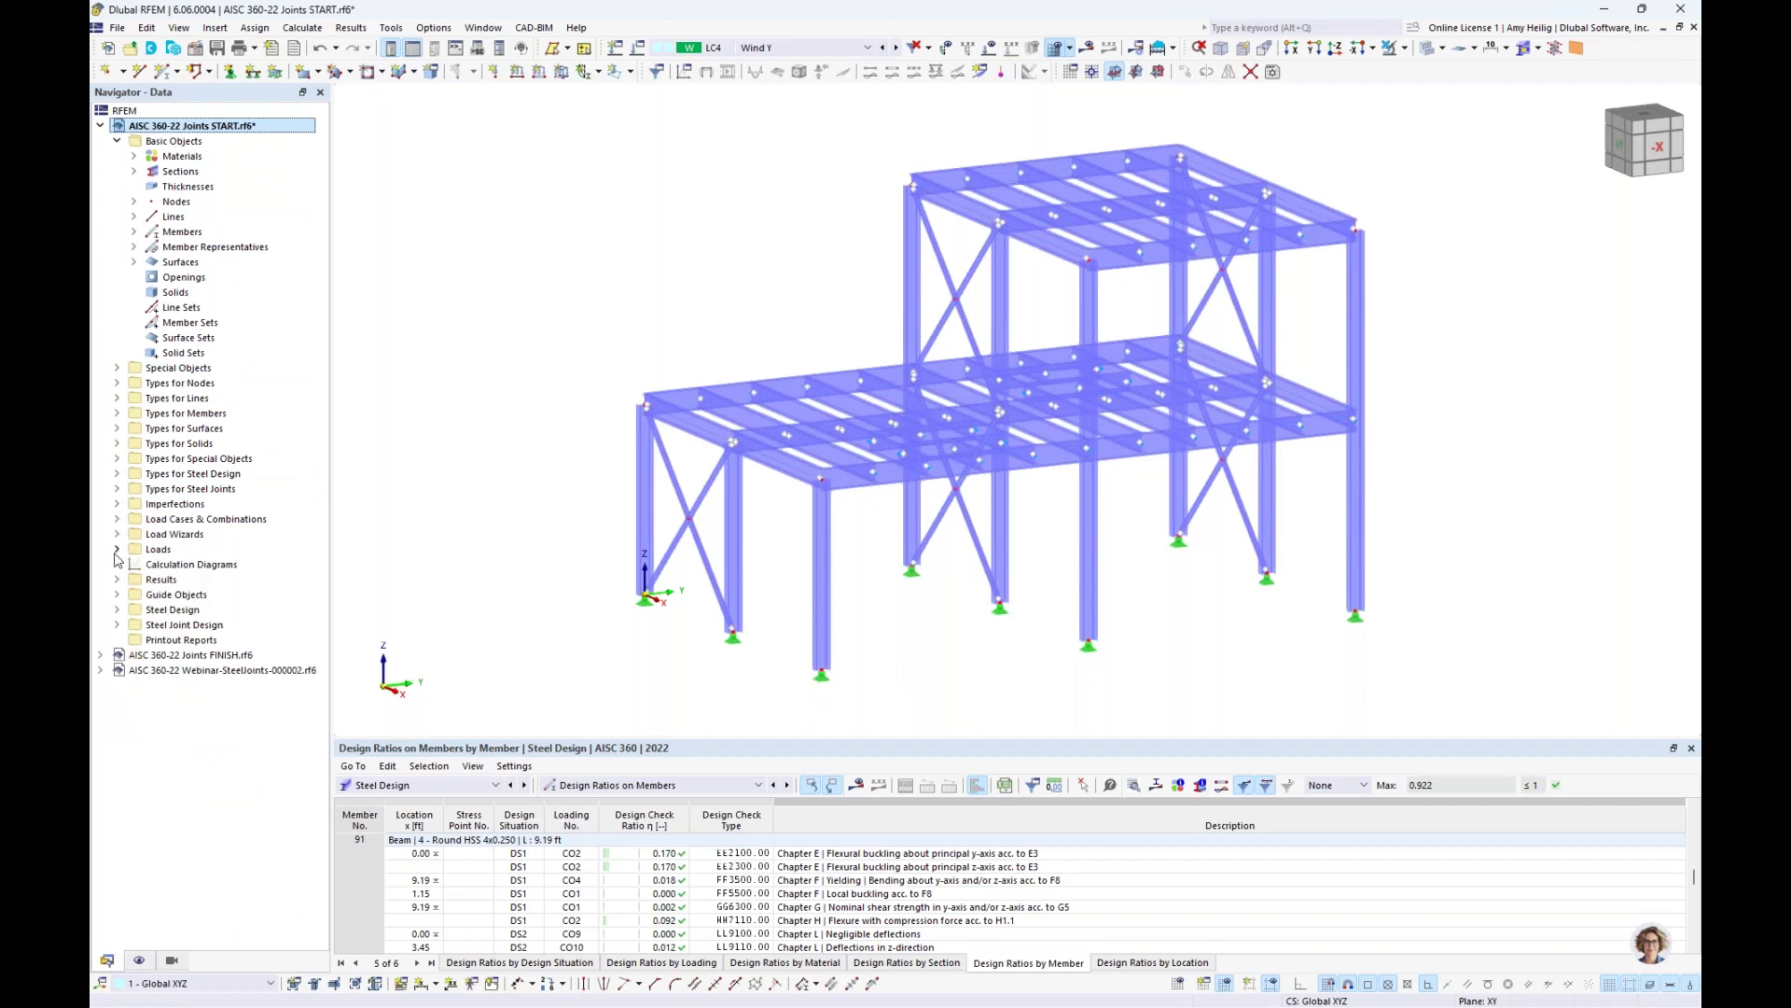
Create a new steel joint assigned to node 34 on the lower roof's edge beam
{"action": "left_click", "coordinate": [117, 490]}
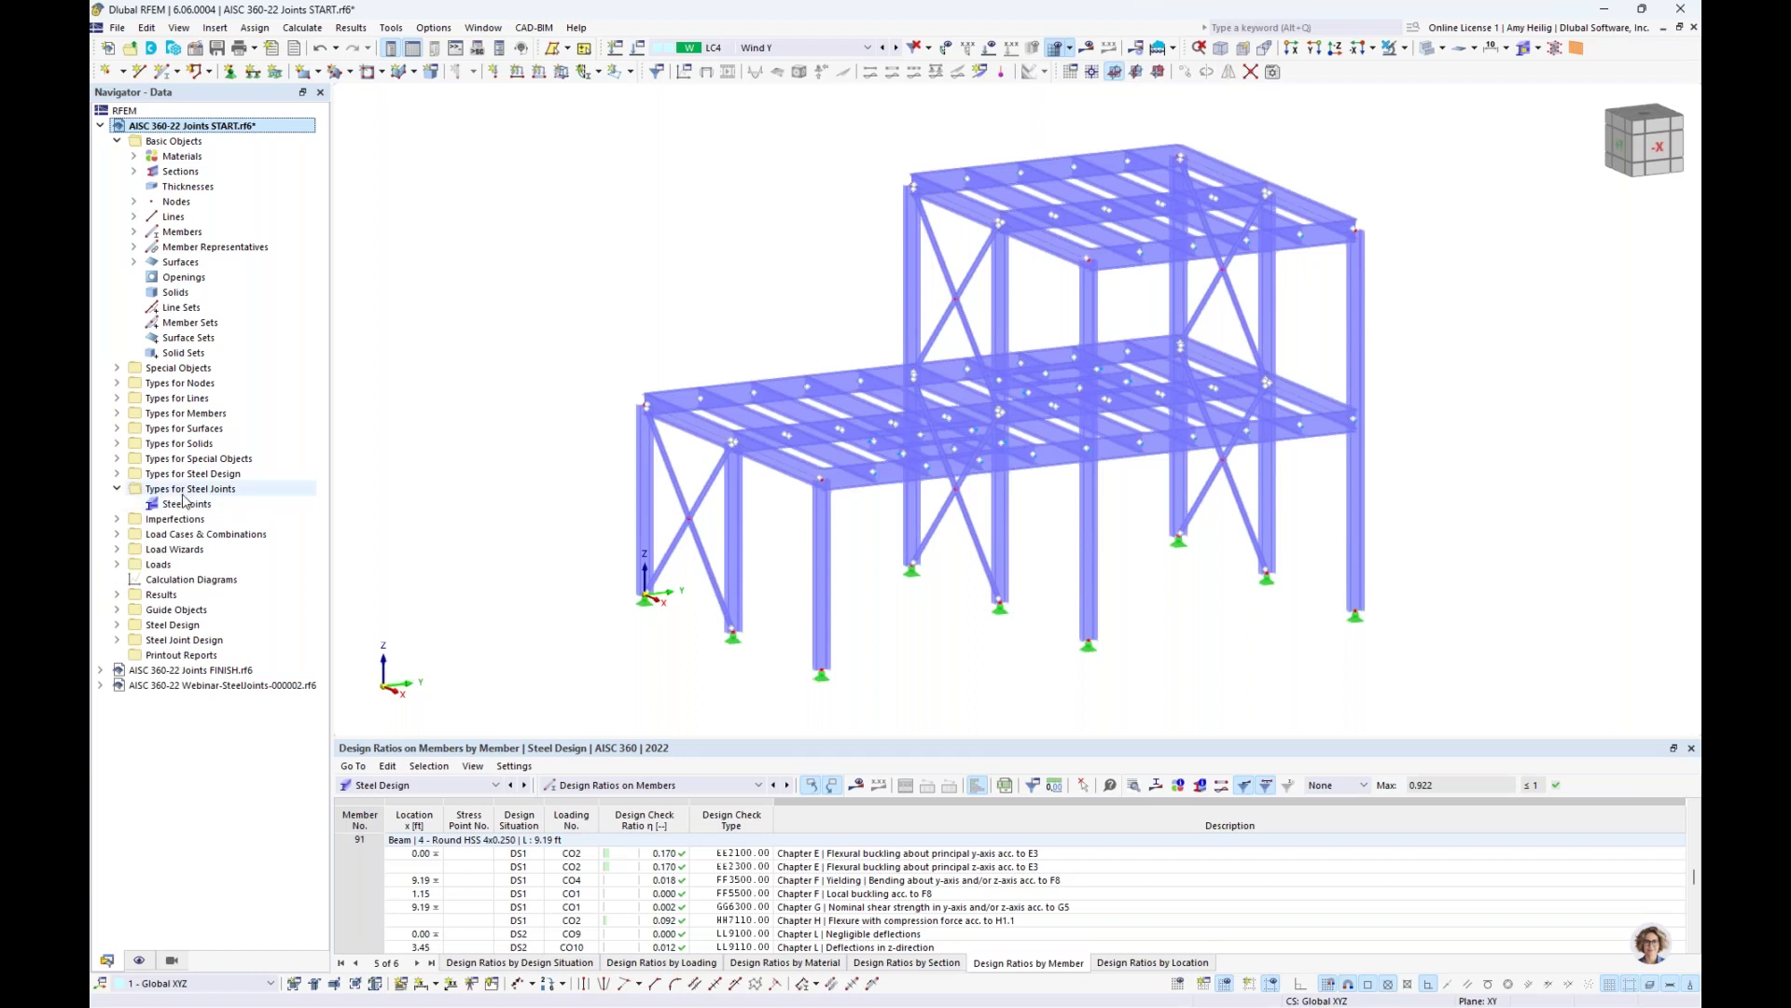
{"action": "right_click", "coordinate": [177, 507]}
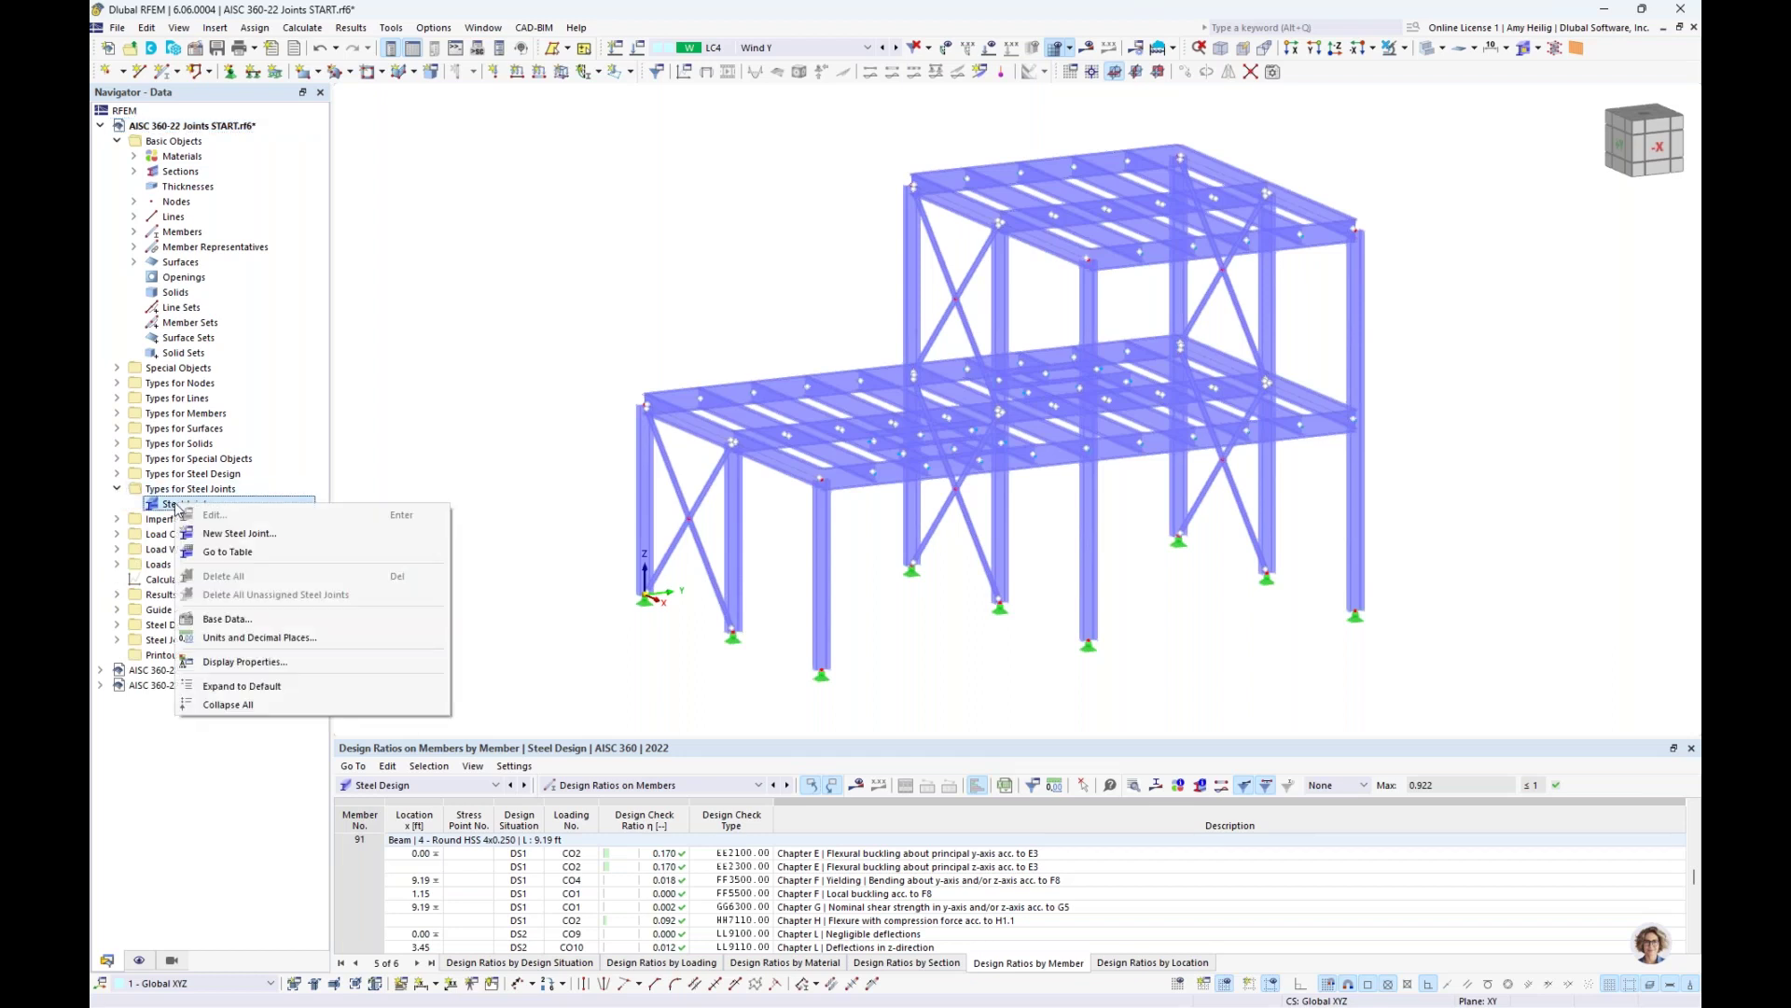
{"action": "left_click", "coordinate": [224, 534]}
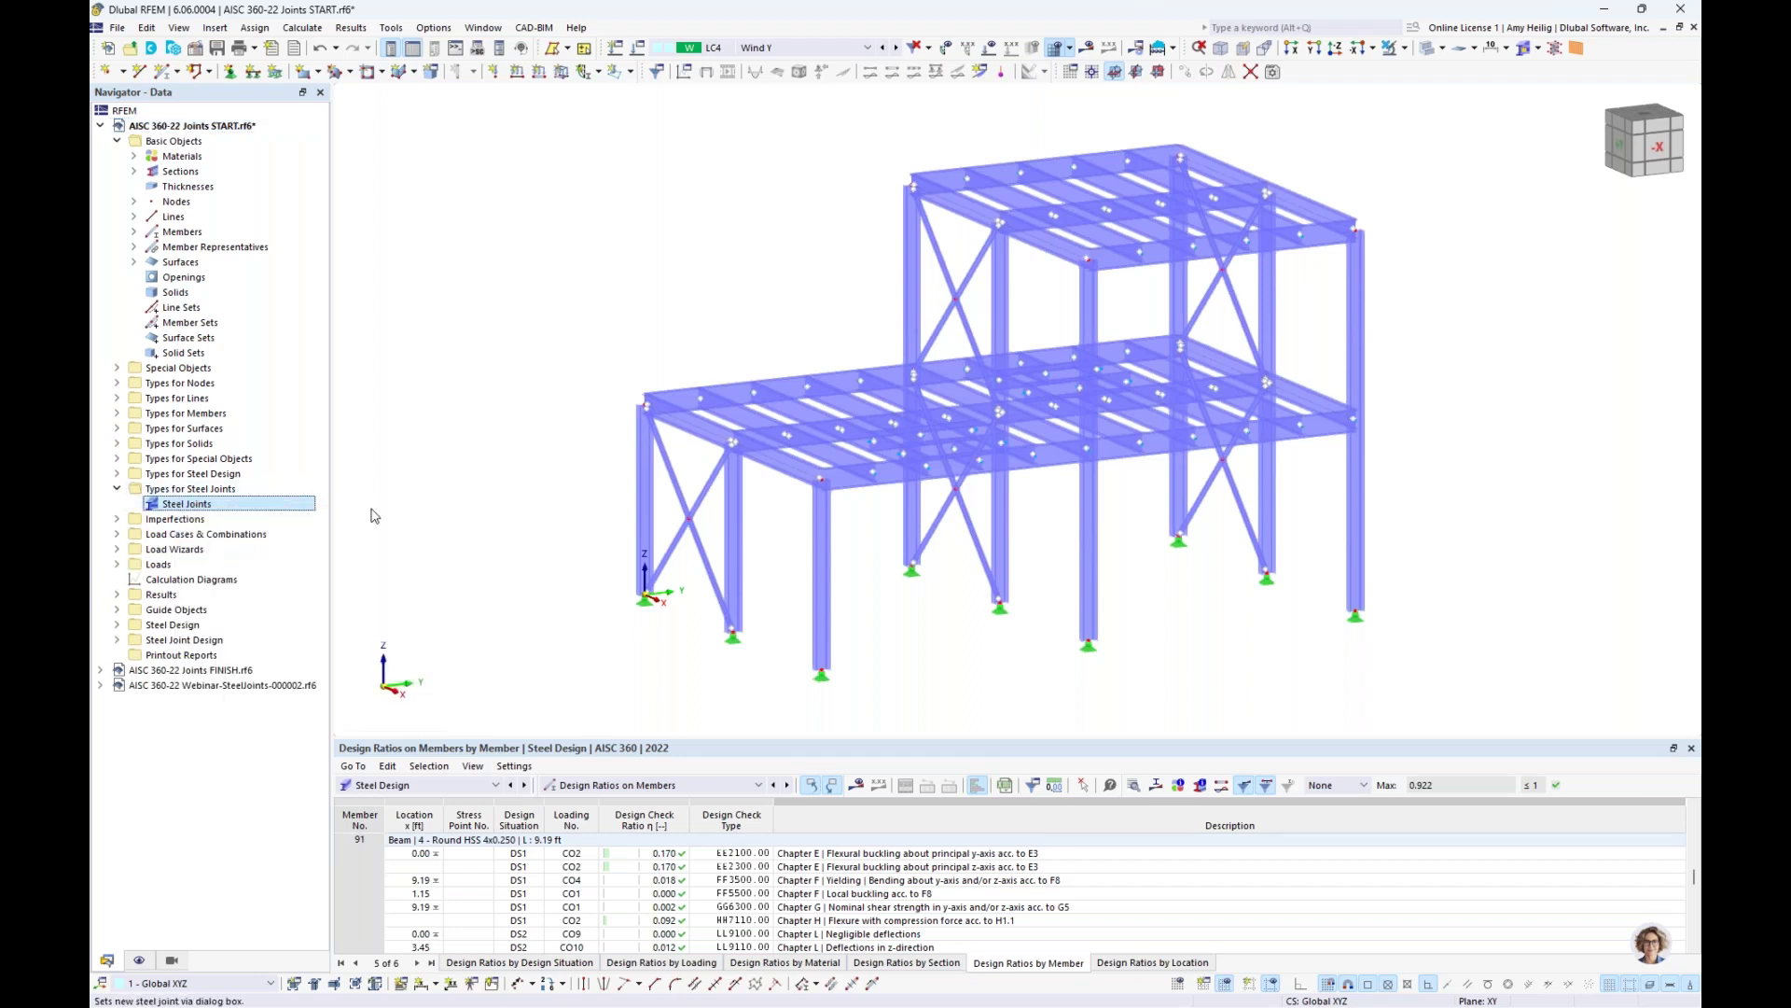
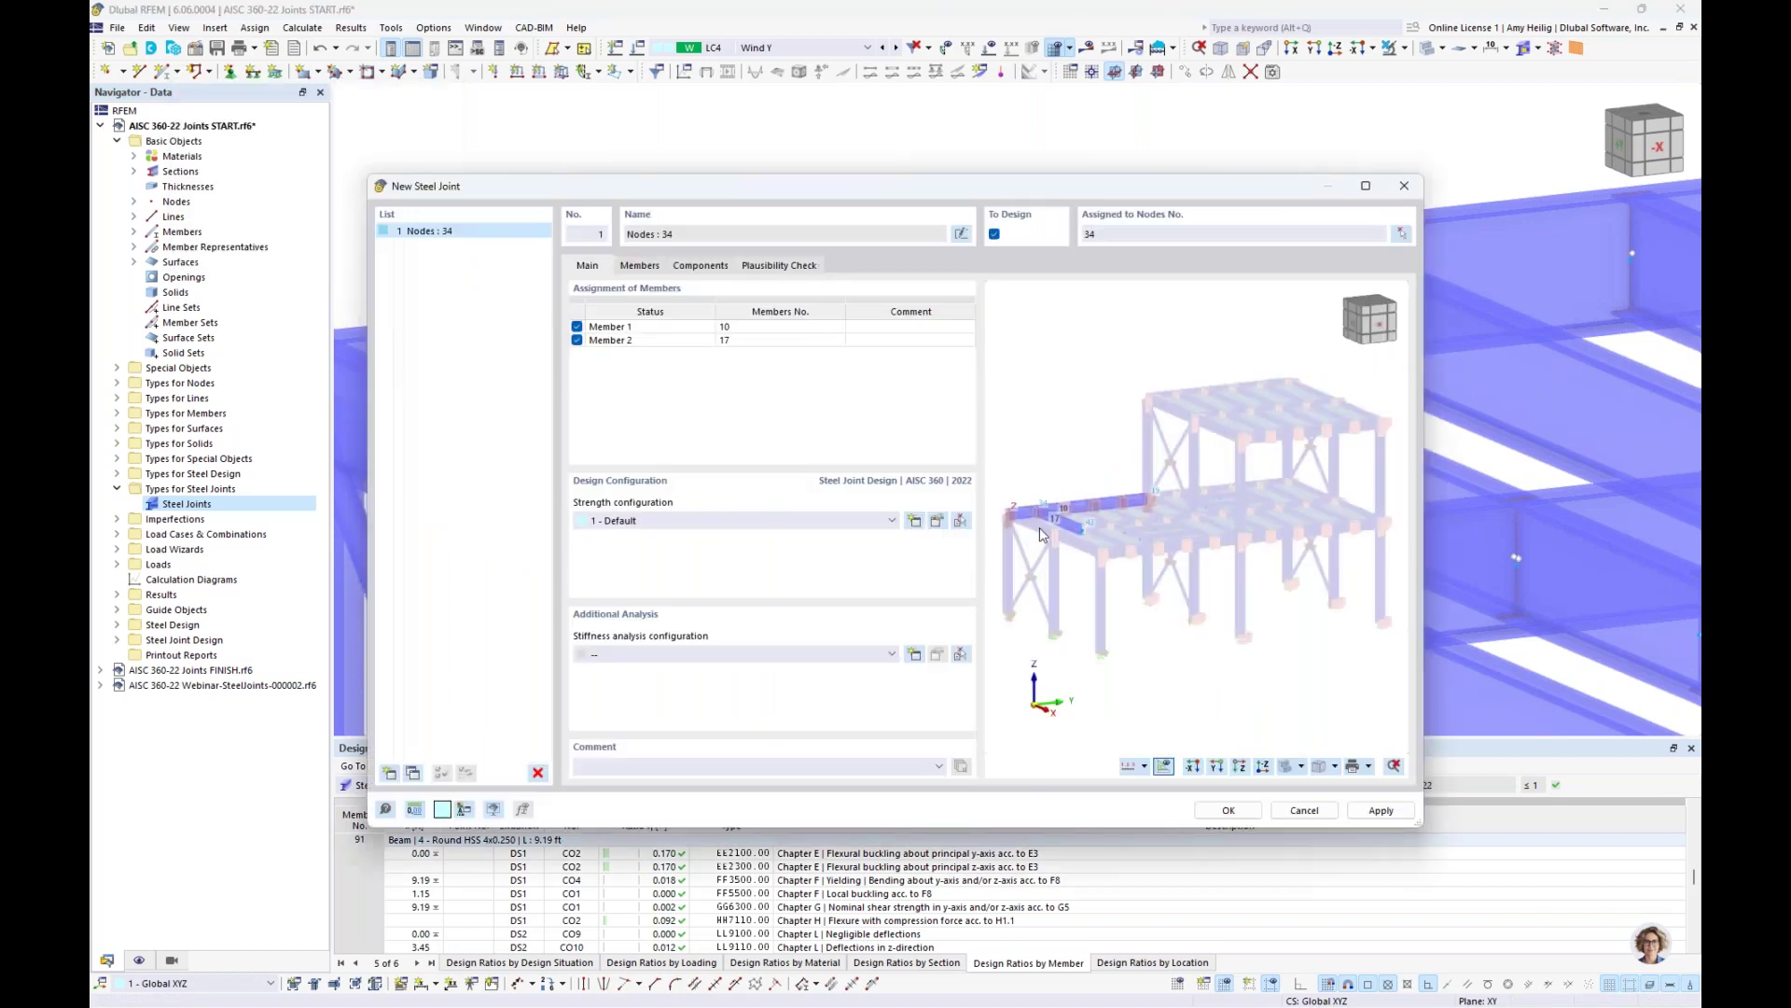
Examine the type, supported ends, section and hinge settings of the joint's Member 1 and Member 2
{"action": "scroll", "coordinate": [1030, 513], "scroll_direction": "up", "scroll_amount": 4}
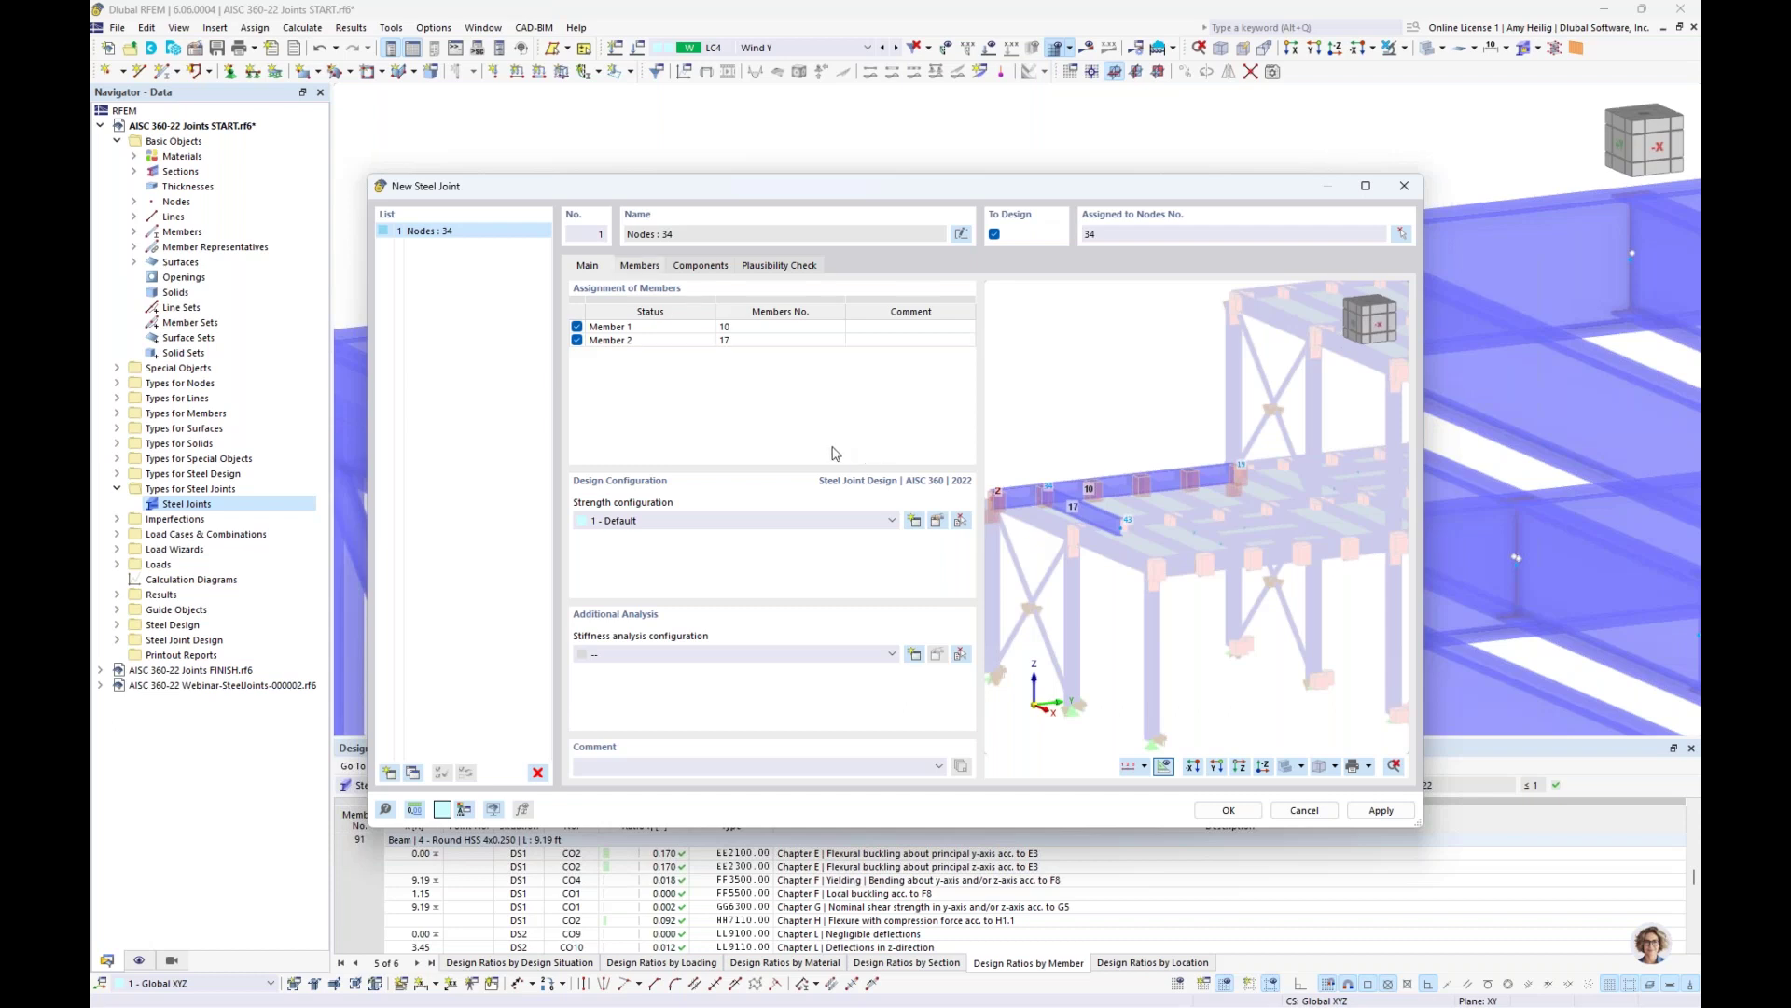
{"action": "left_click", "coordinate": [1144, 766]}
{"action": "left_click", "coordinate": [1136, 813]}
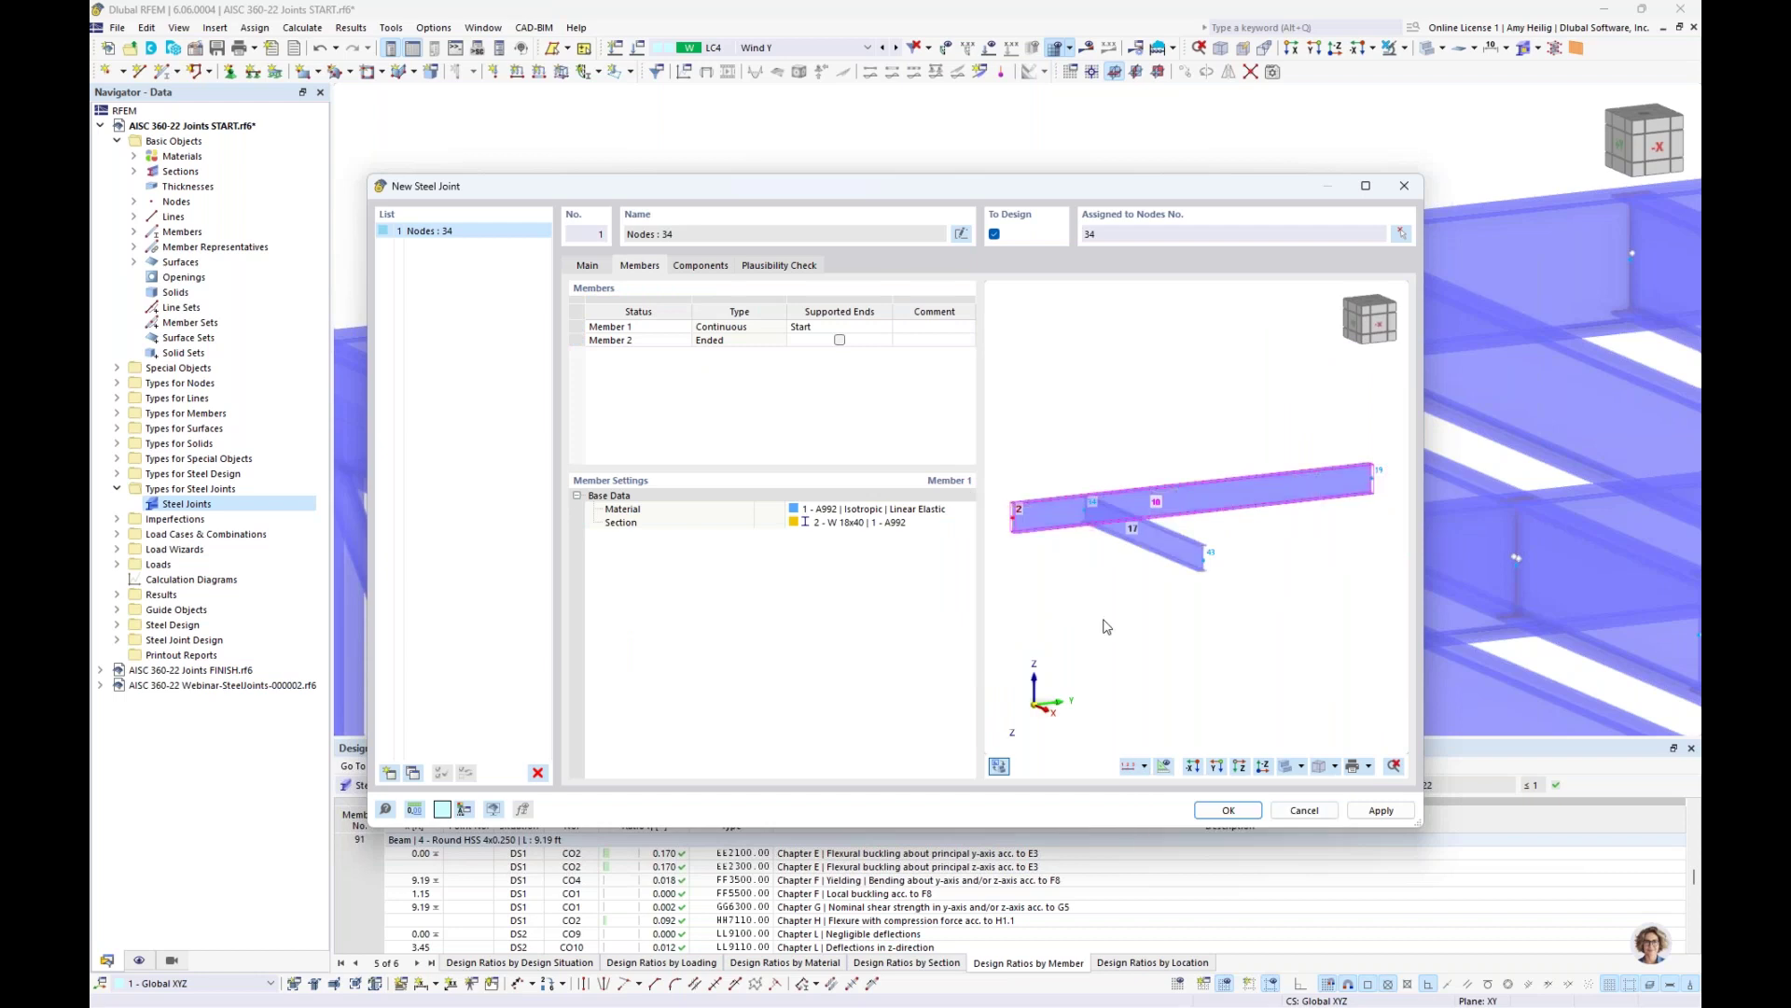
{"action": "scroll", "coordinate": [1147, 588], "scroll_direction": "up", "scroll_amount": 5}
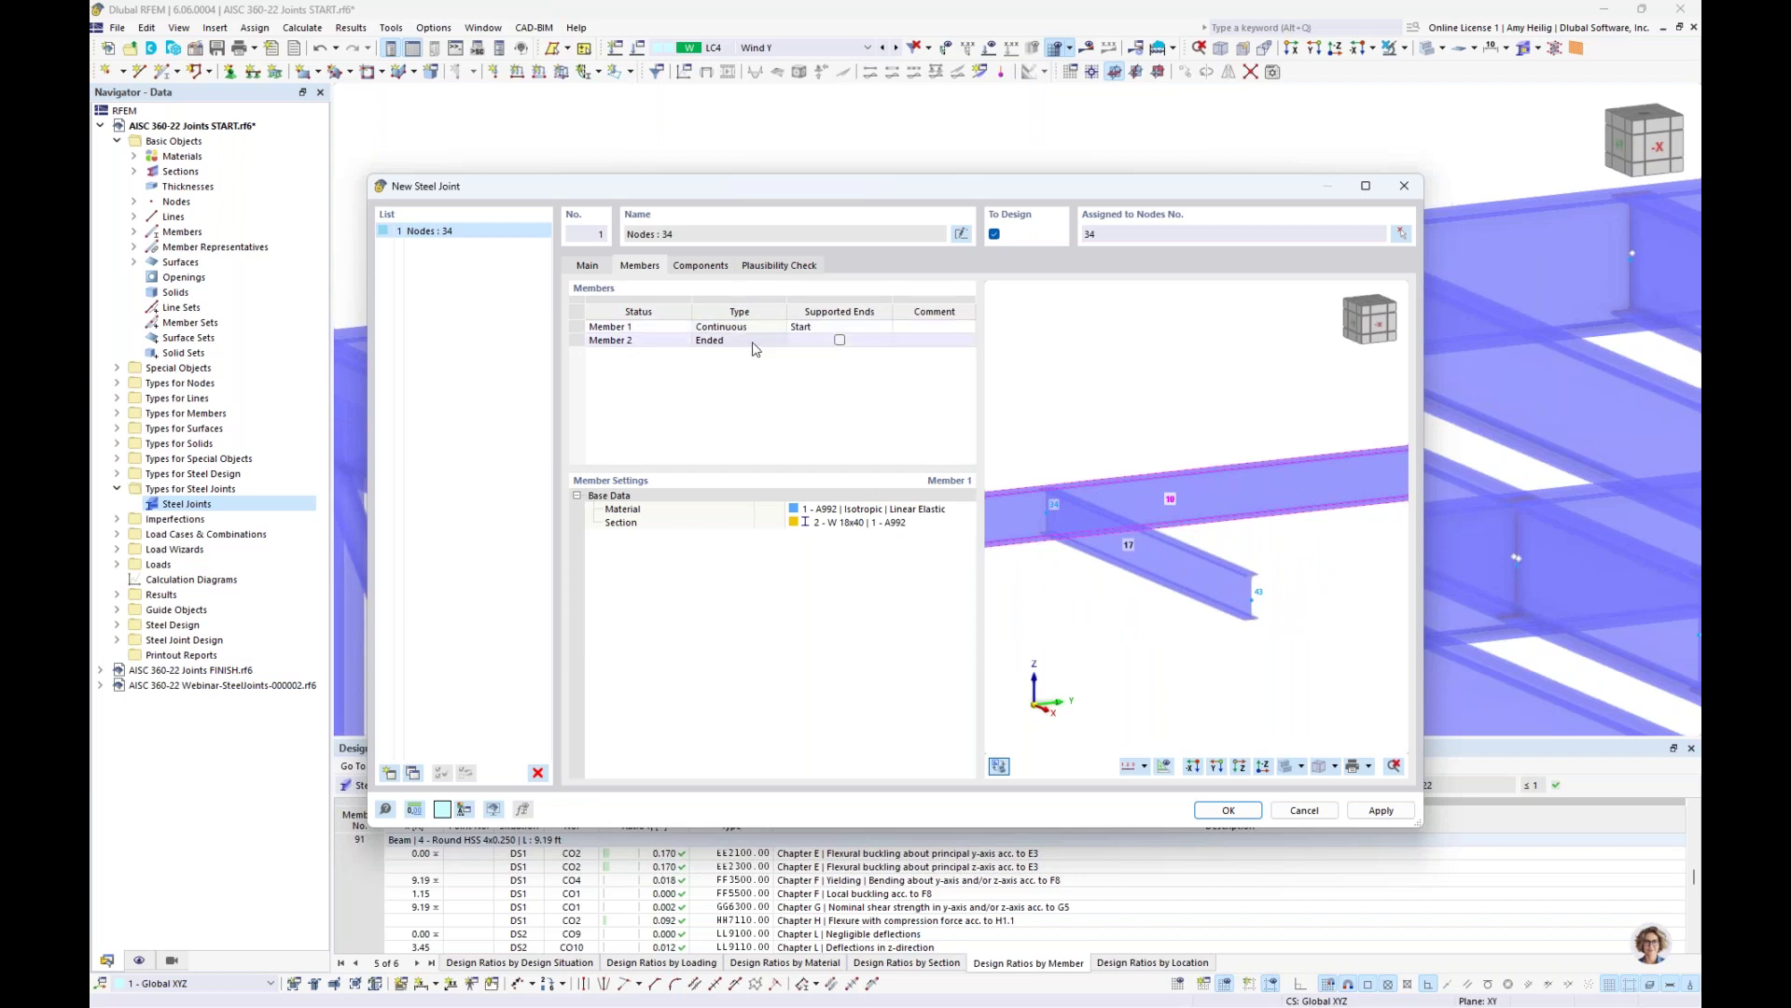
{"action": "middle_click_drag", "start_coordinate": [1075, 413], "coordinate": [1131, 399]}
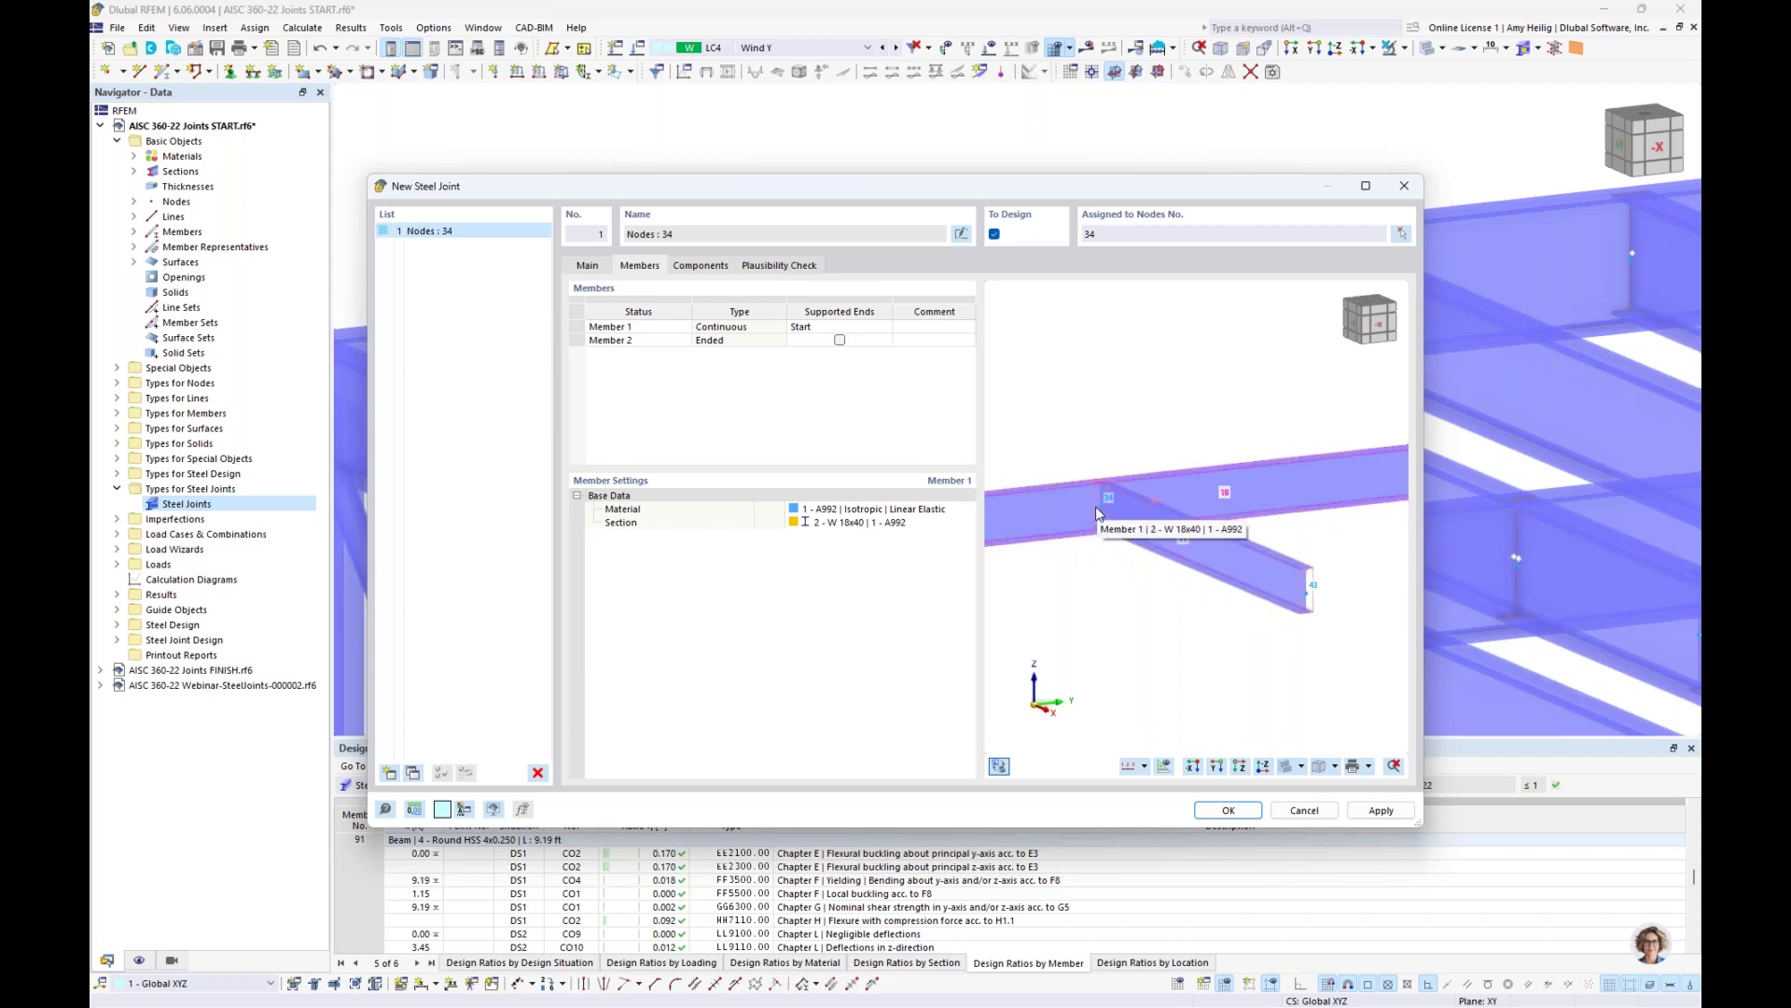
{"action": "left_click", "coordinate": [738, 341]}
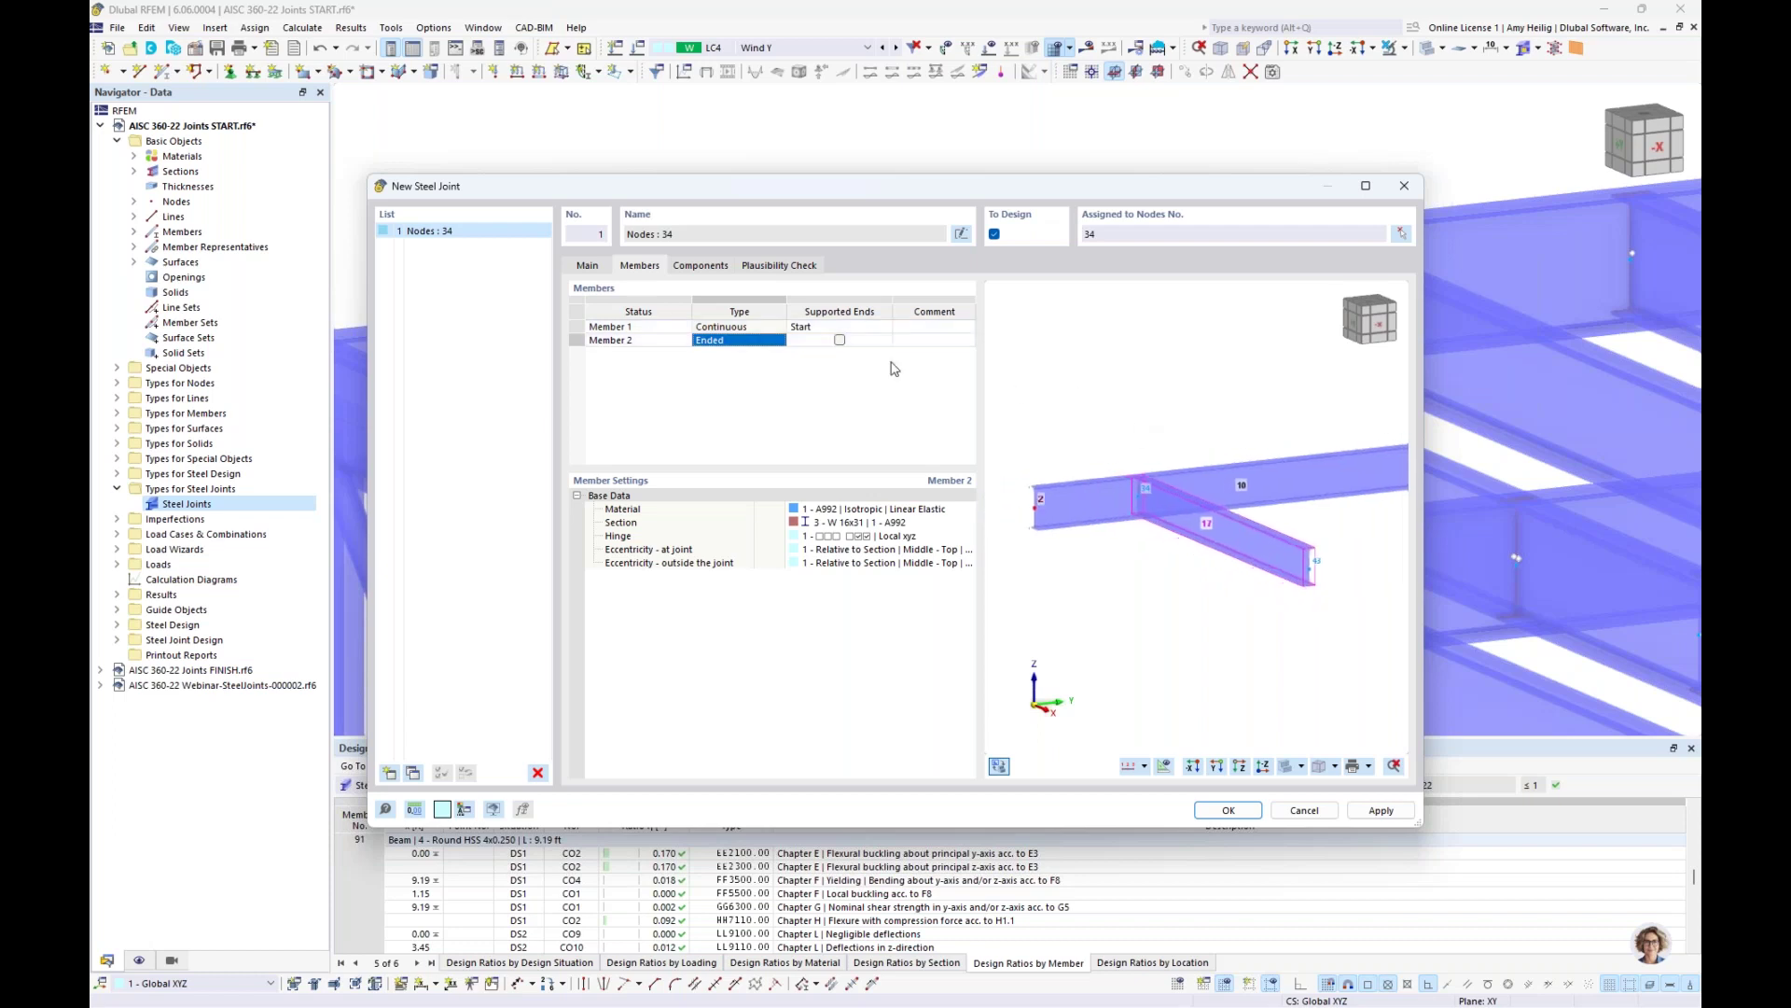
{"action": "left_click", "coordinate": [845, 326]}
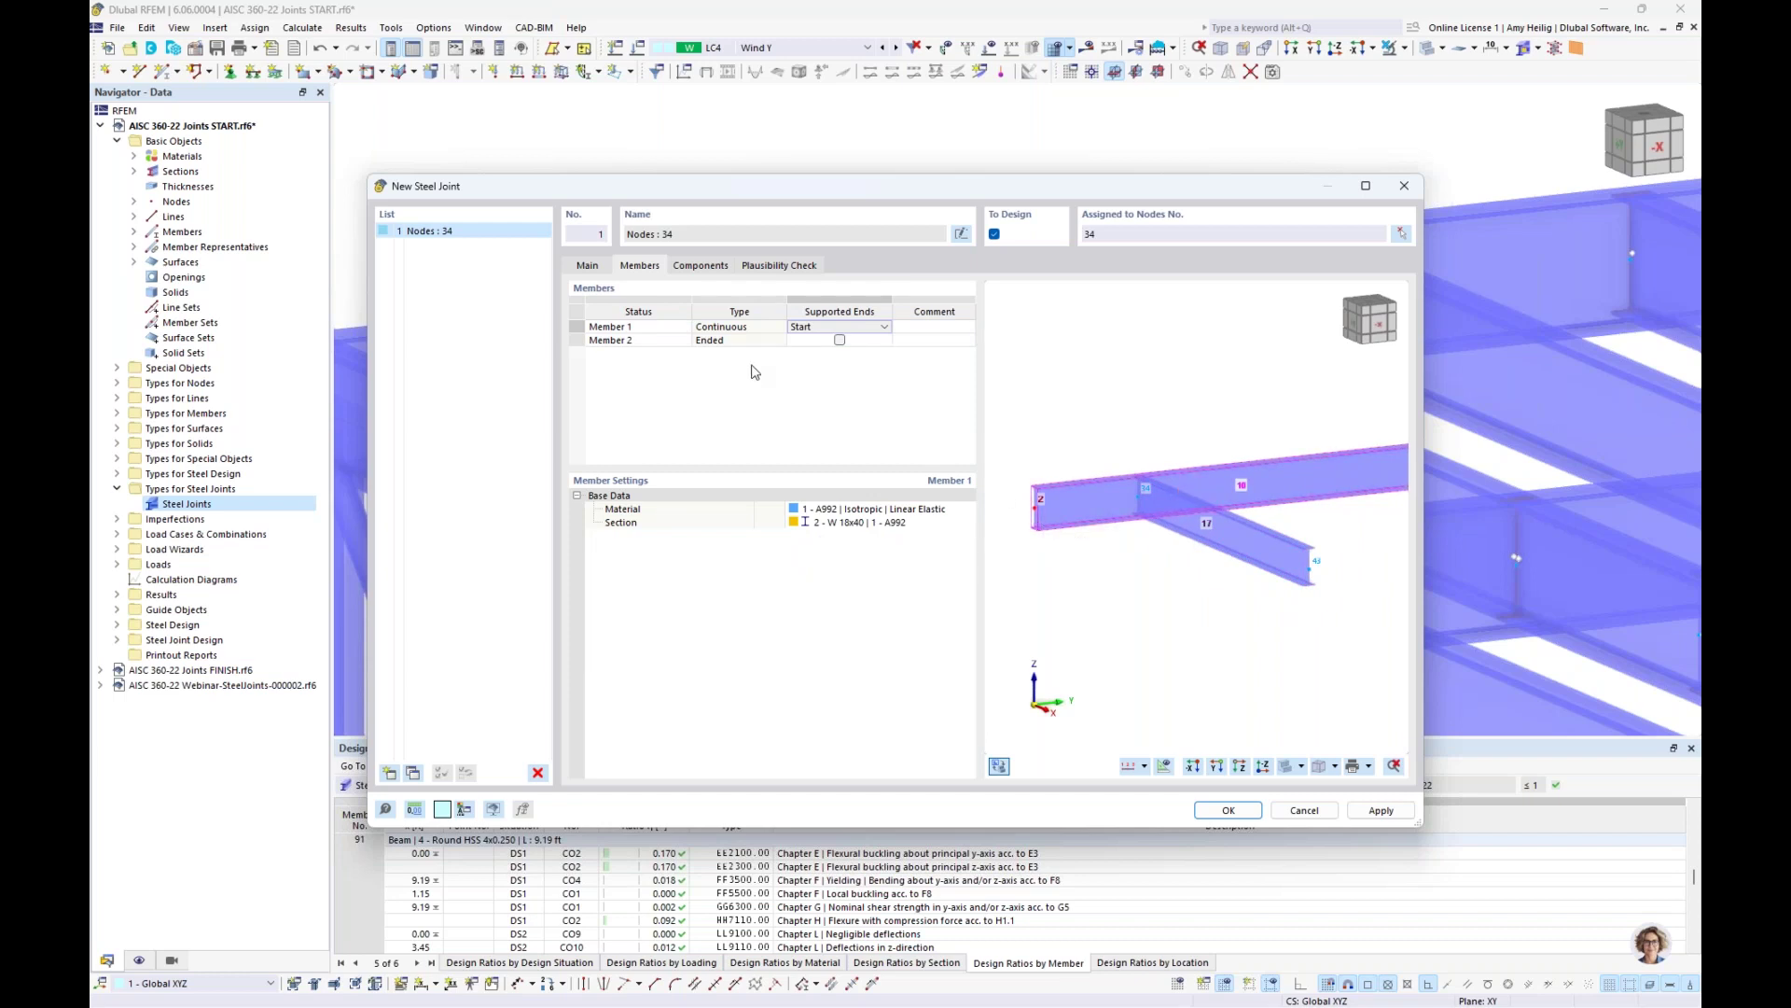
Look over the individual component types available for building the joint, and close the selection without adding one
{"action": "left_click", "coordinate": [700, 265]}
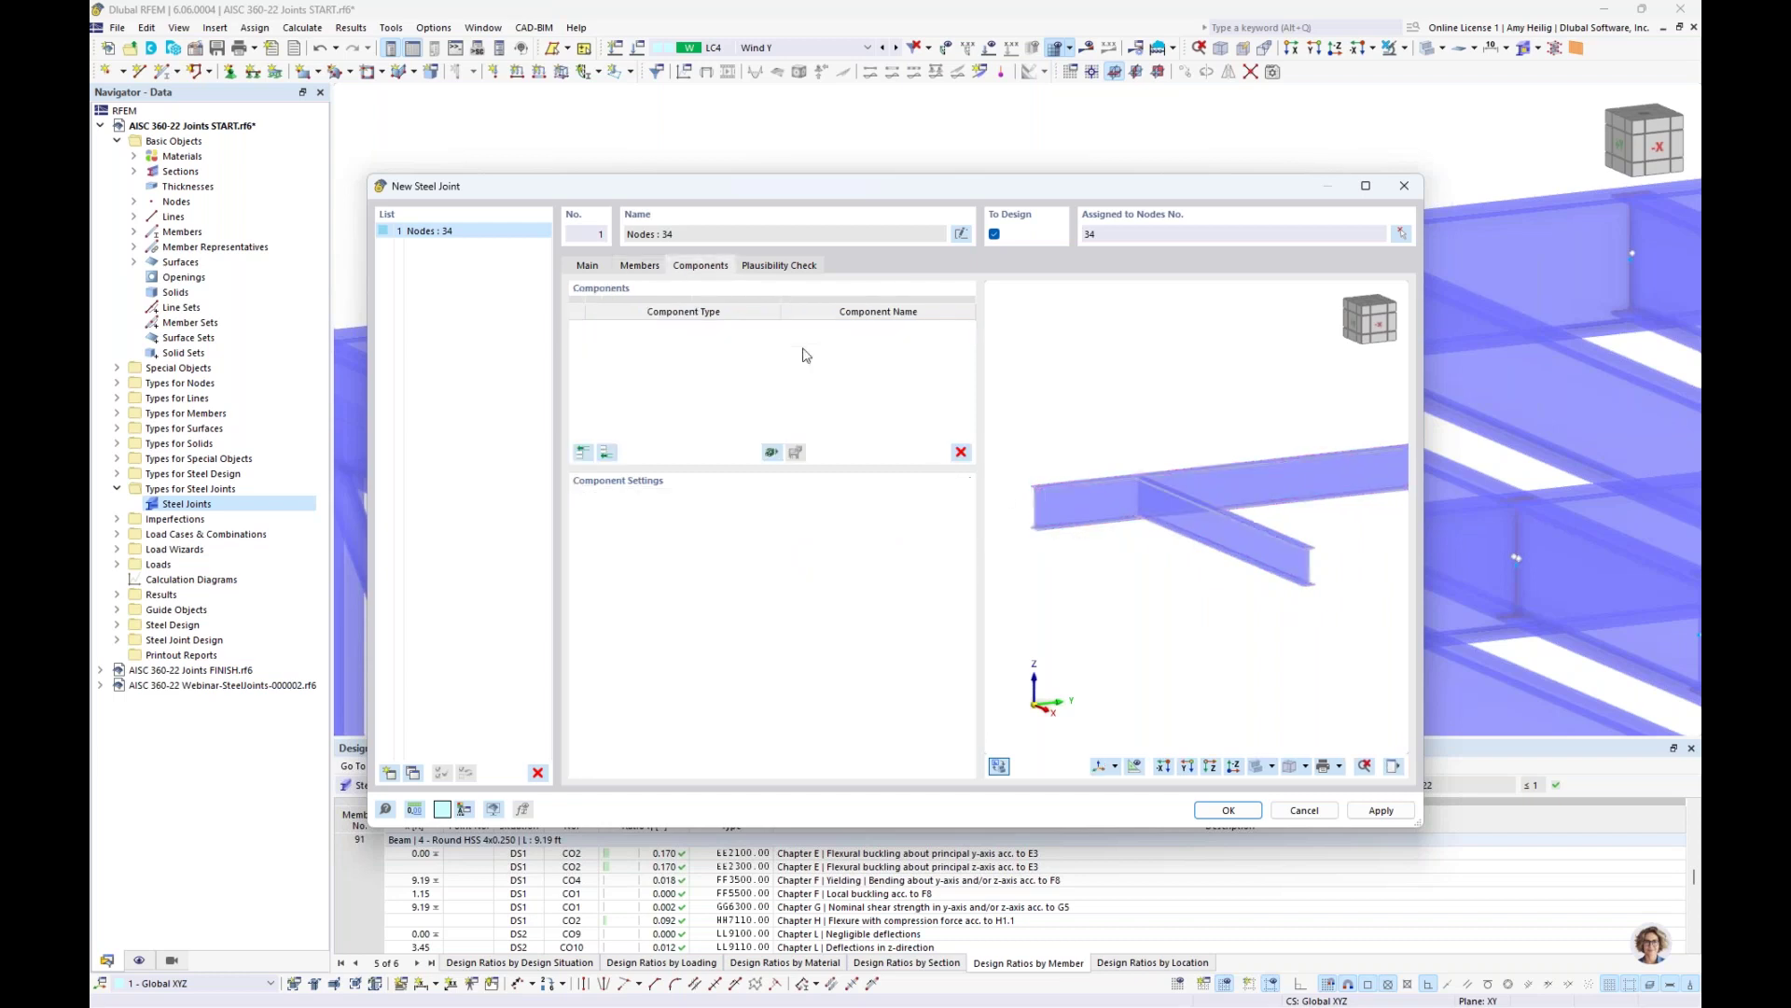
{"action": "left_click", "coordinate": [608, 454]}
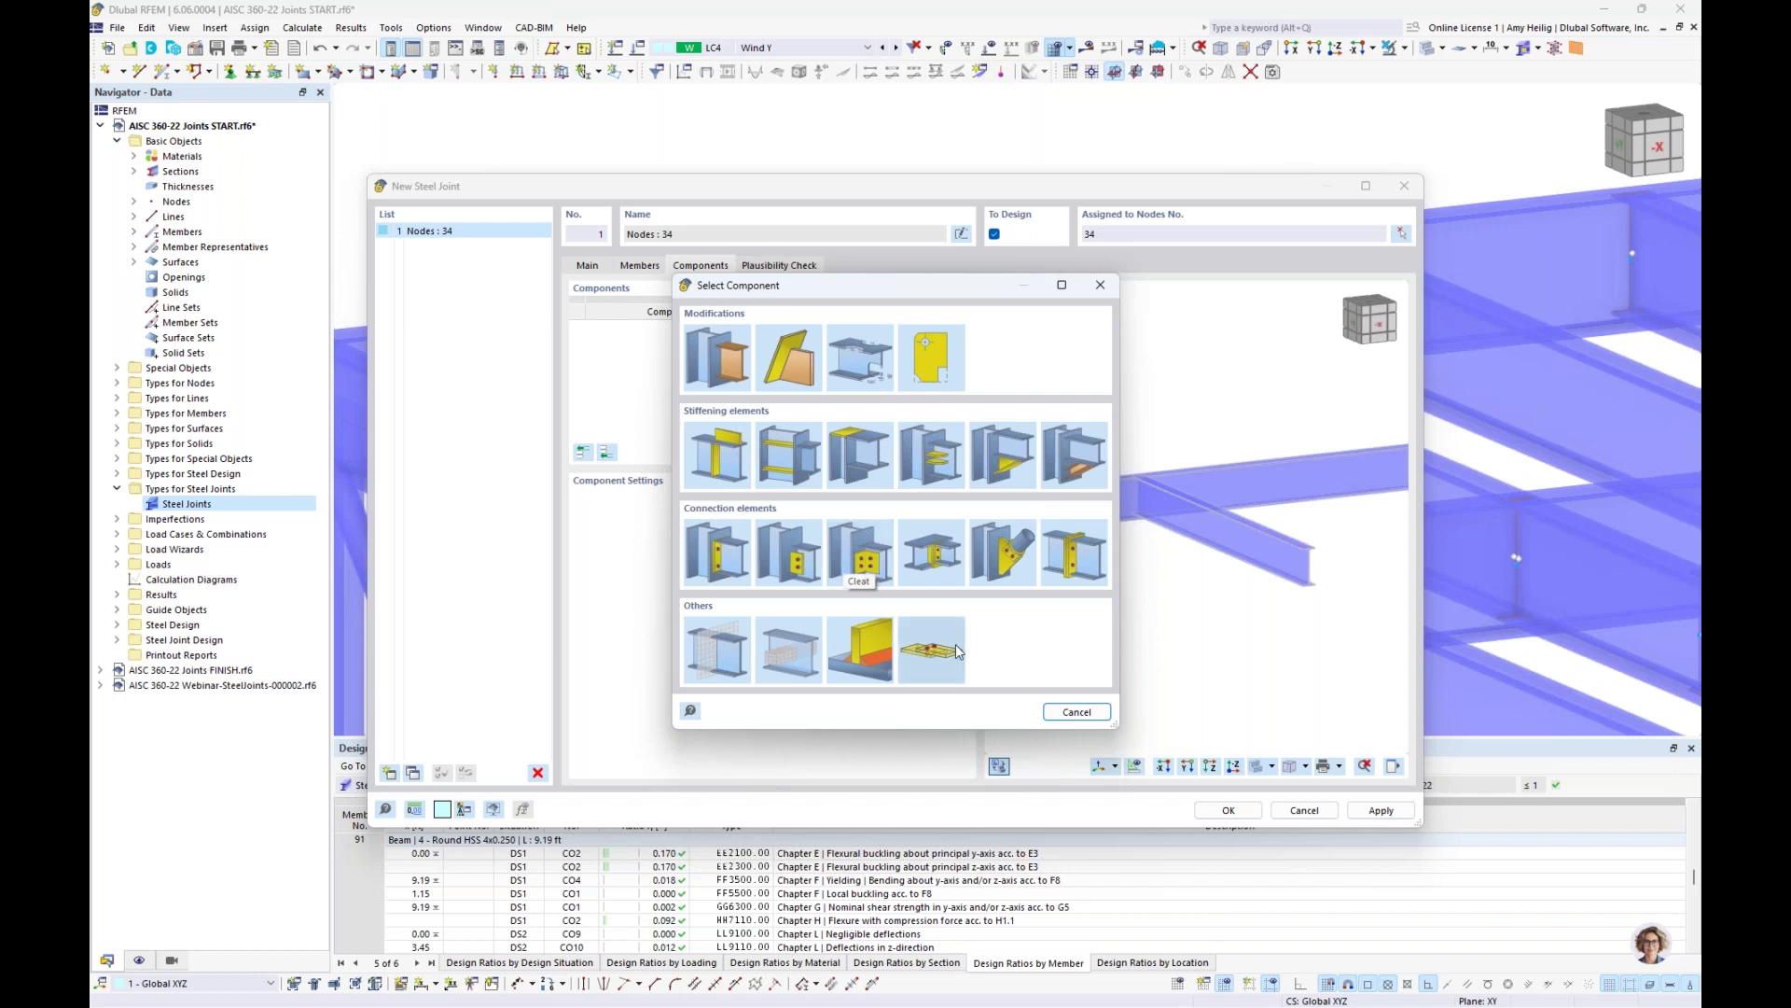
{"action": "left_click", "coordinate": [1075, 712]}
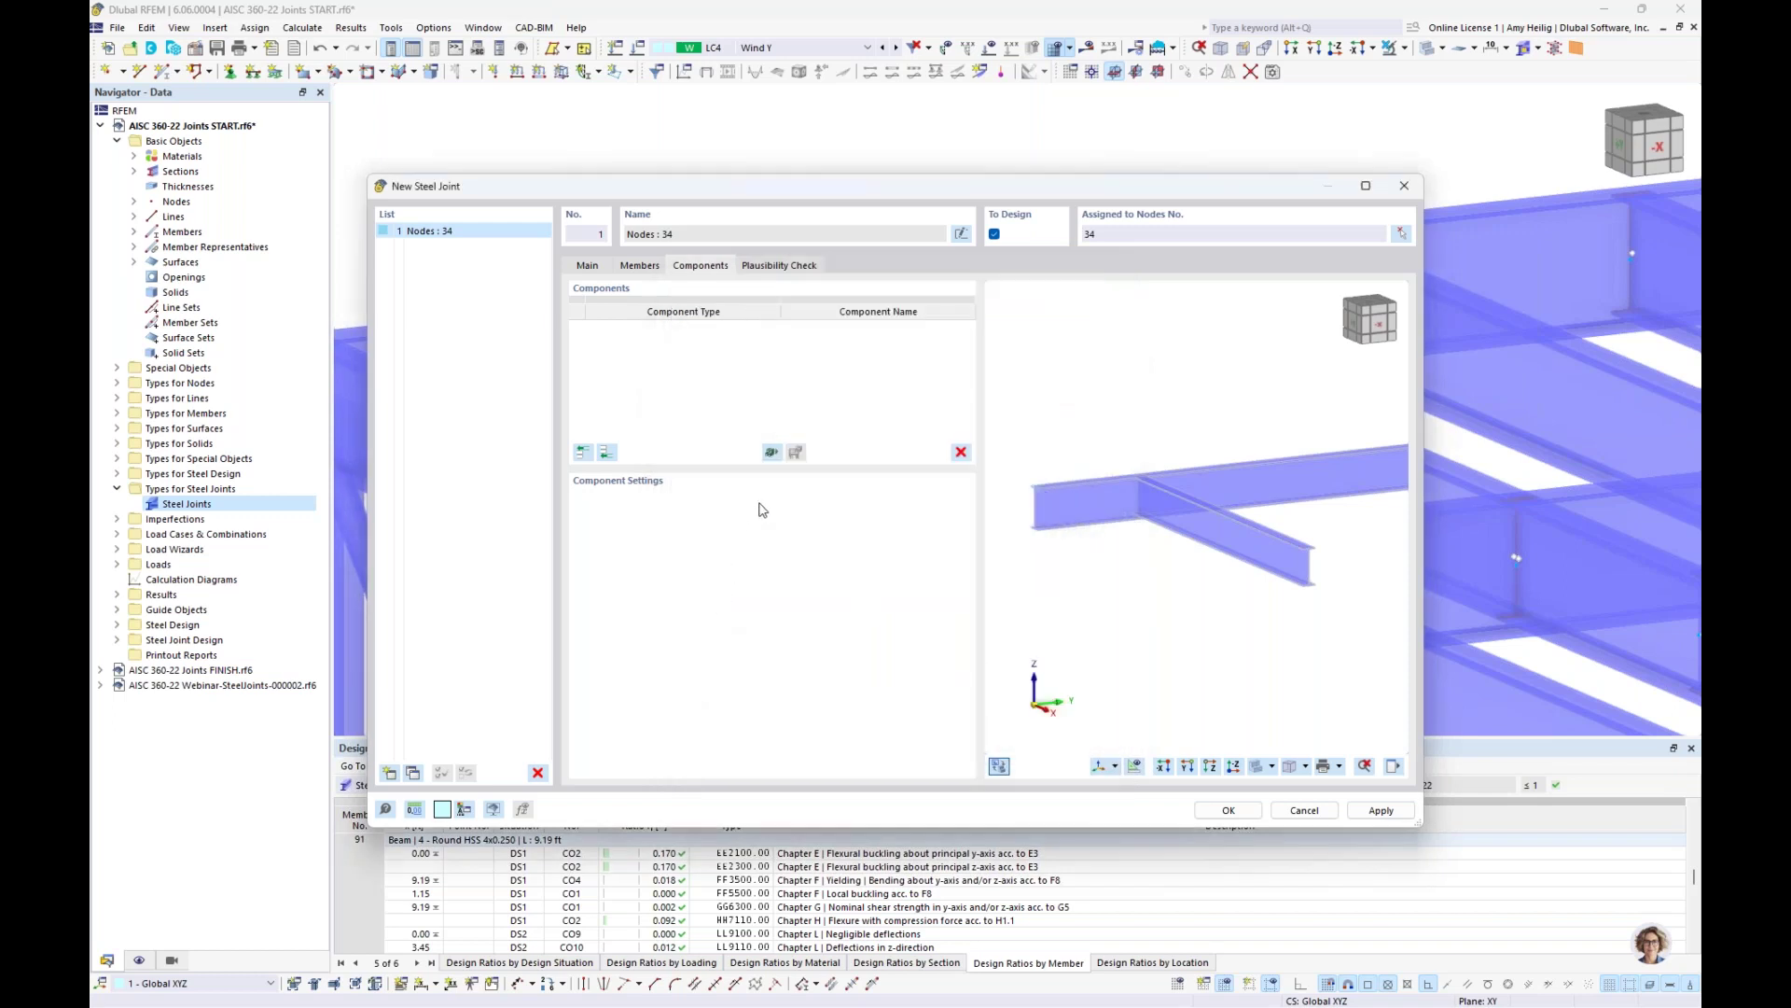
Apply the pinned Beam to Beam template Cleats to the steel joint at node 34
{"action": "left_click", "coordinate": [772, 454]}
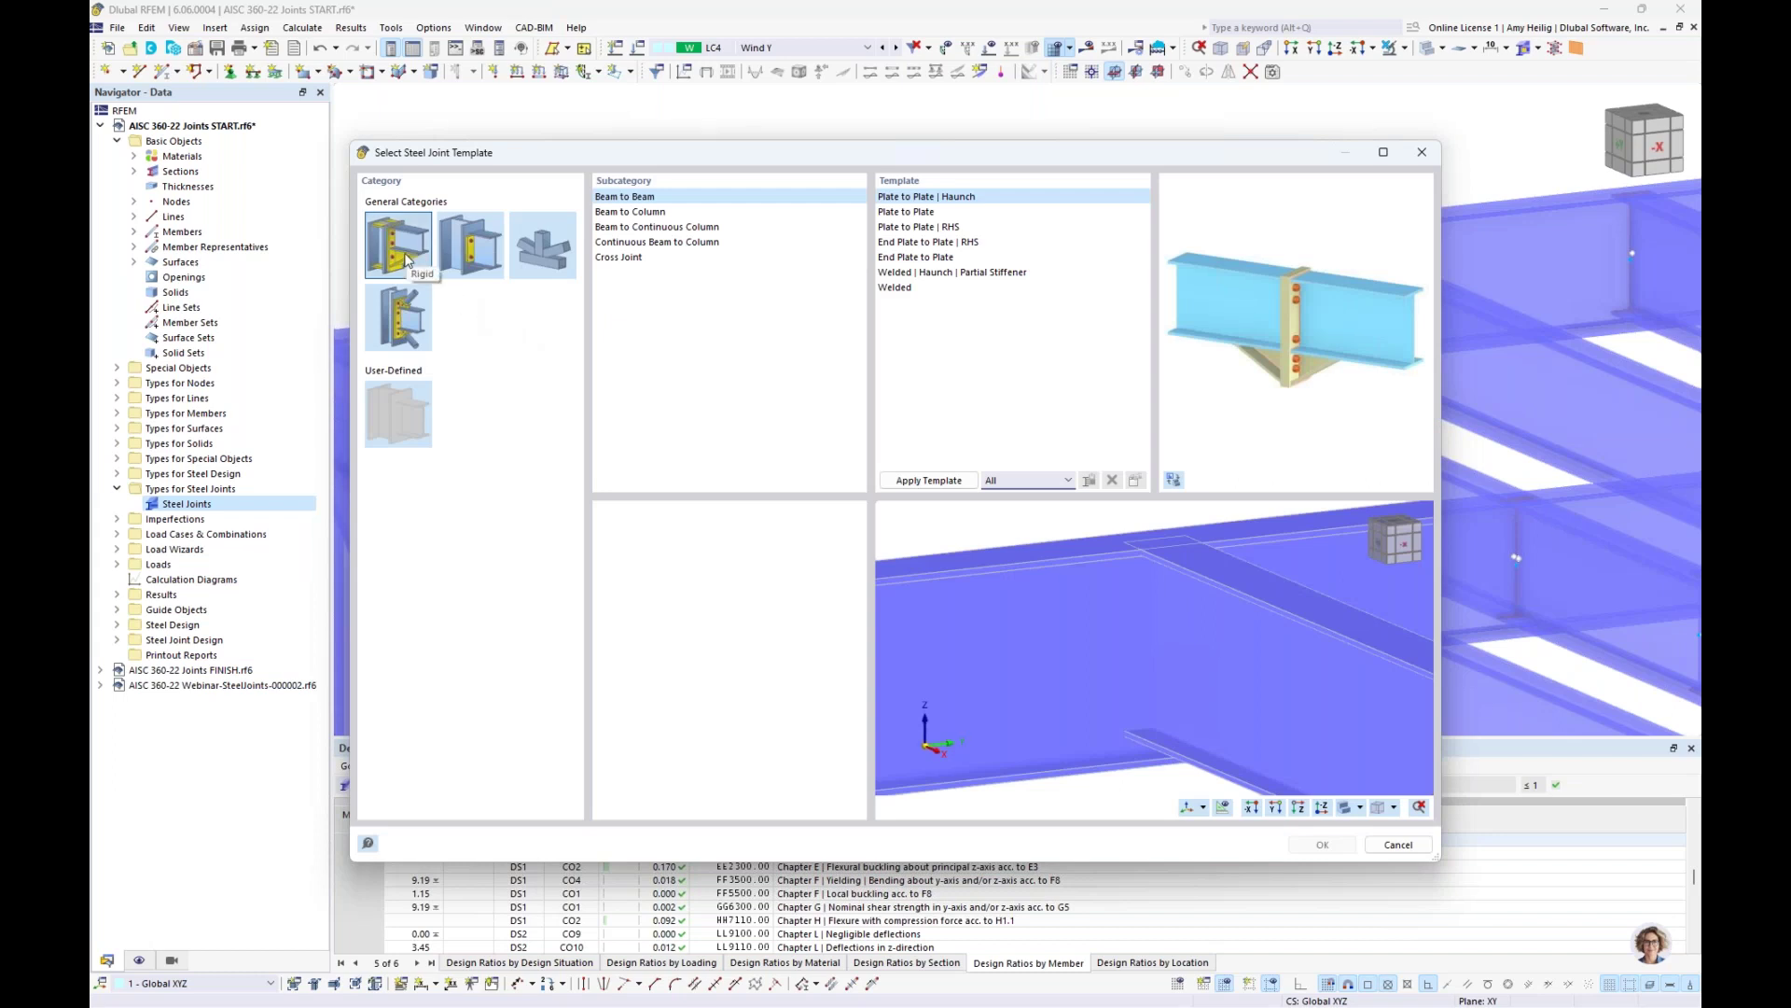
{"action": "left_click", "coordinate": [469, 260]}
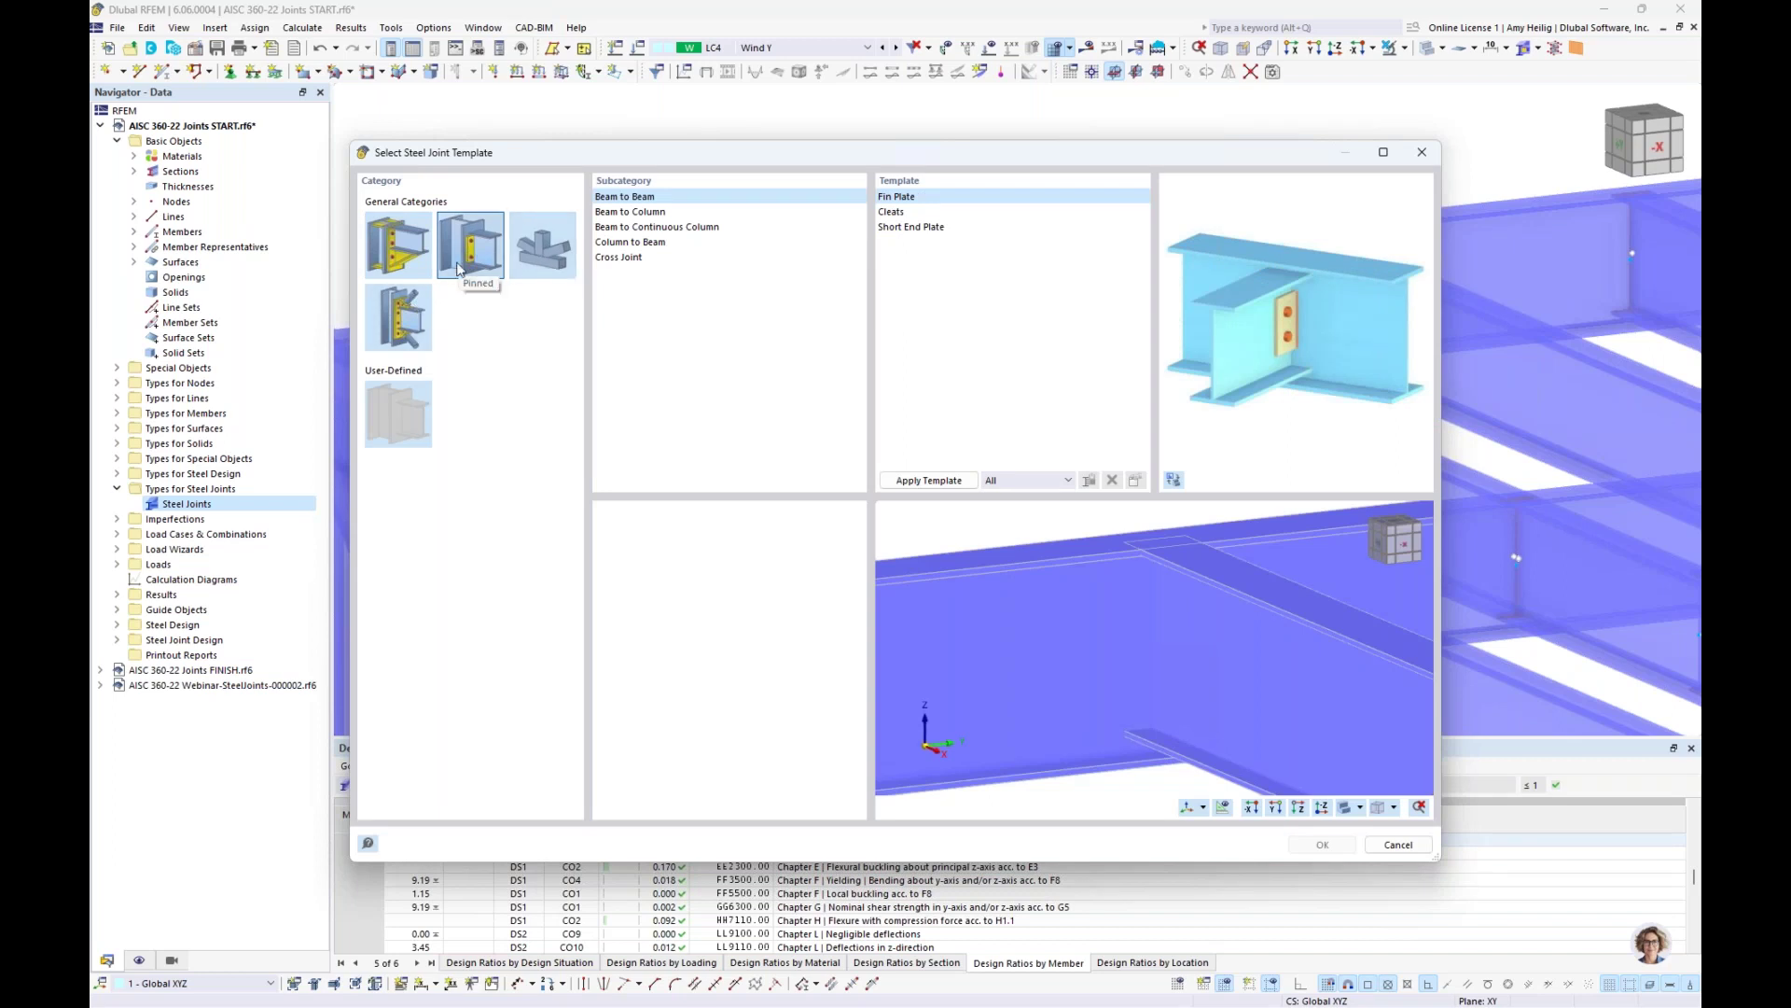
{"action": "left_click", "coordinate": [654, 213]}
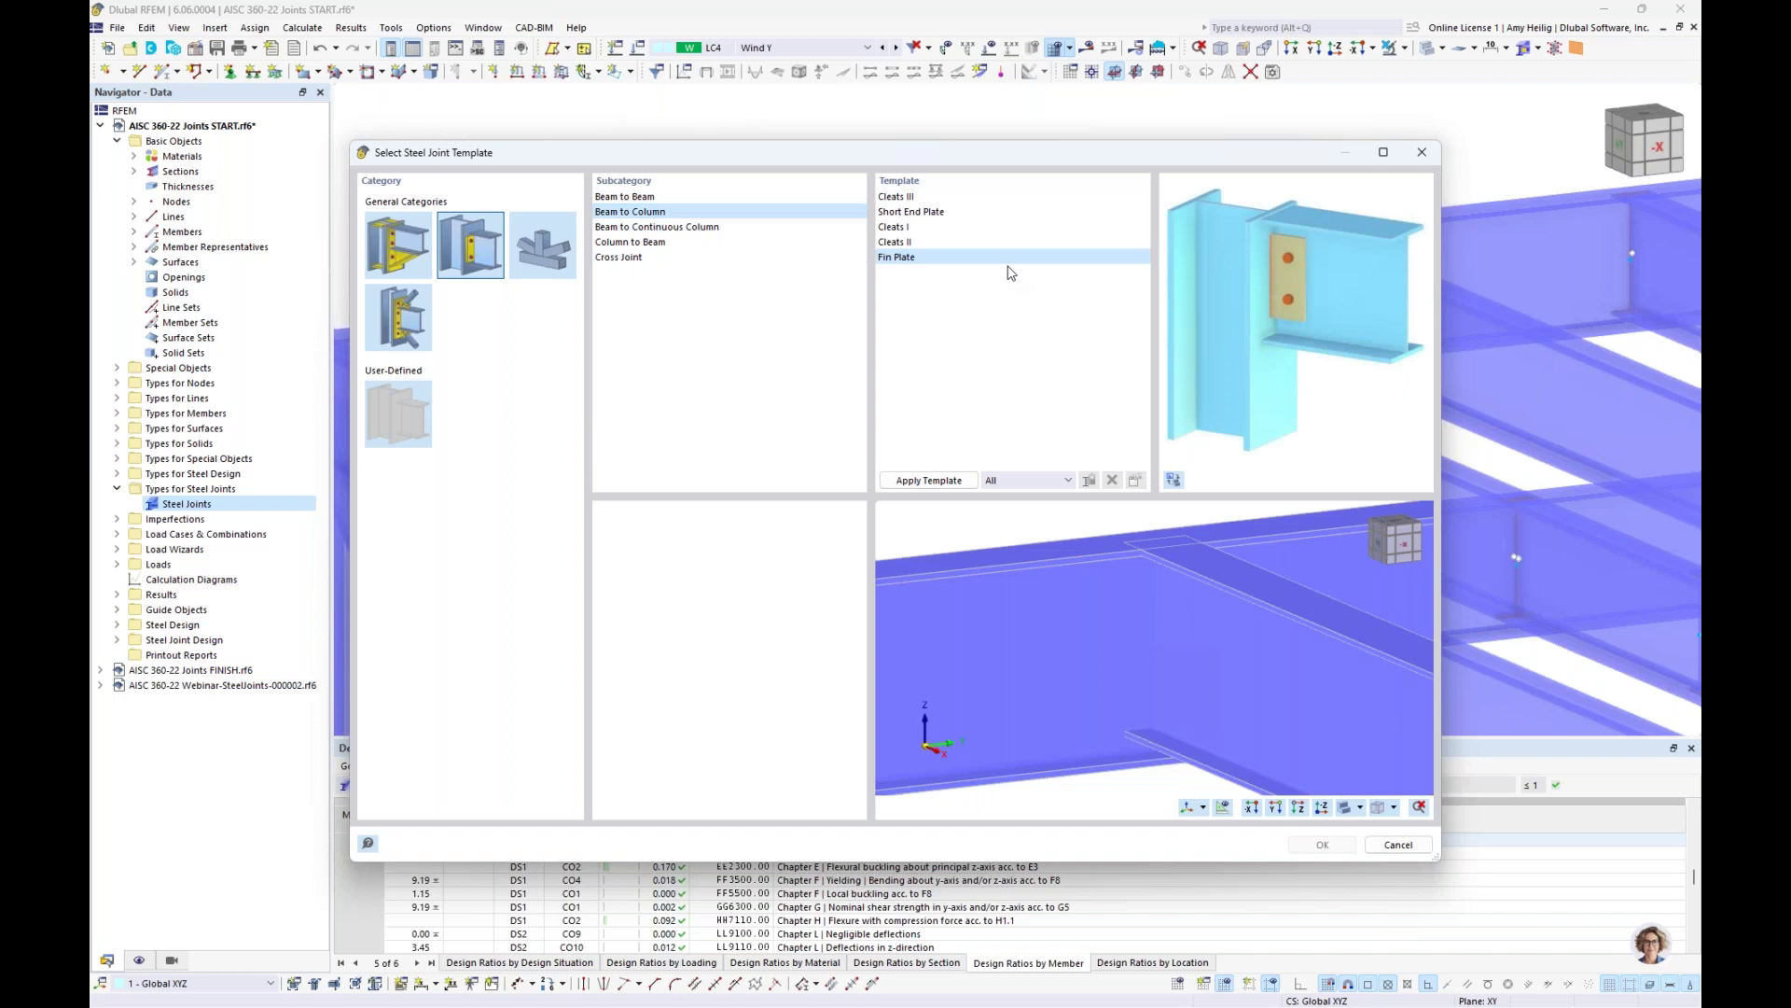
{"action": "left_click", "coordinate": [683, 196]}
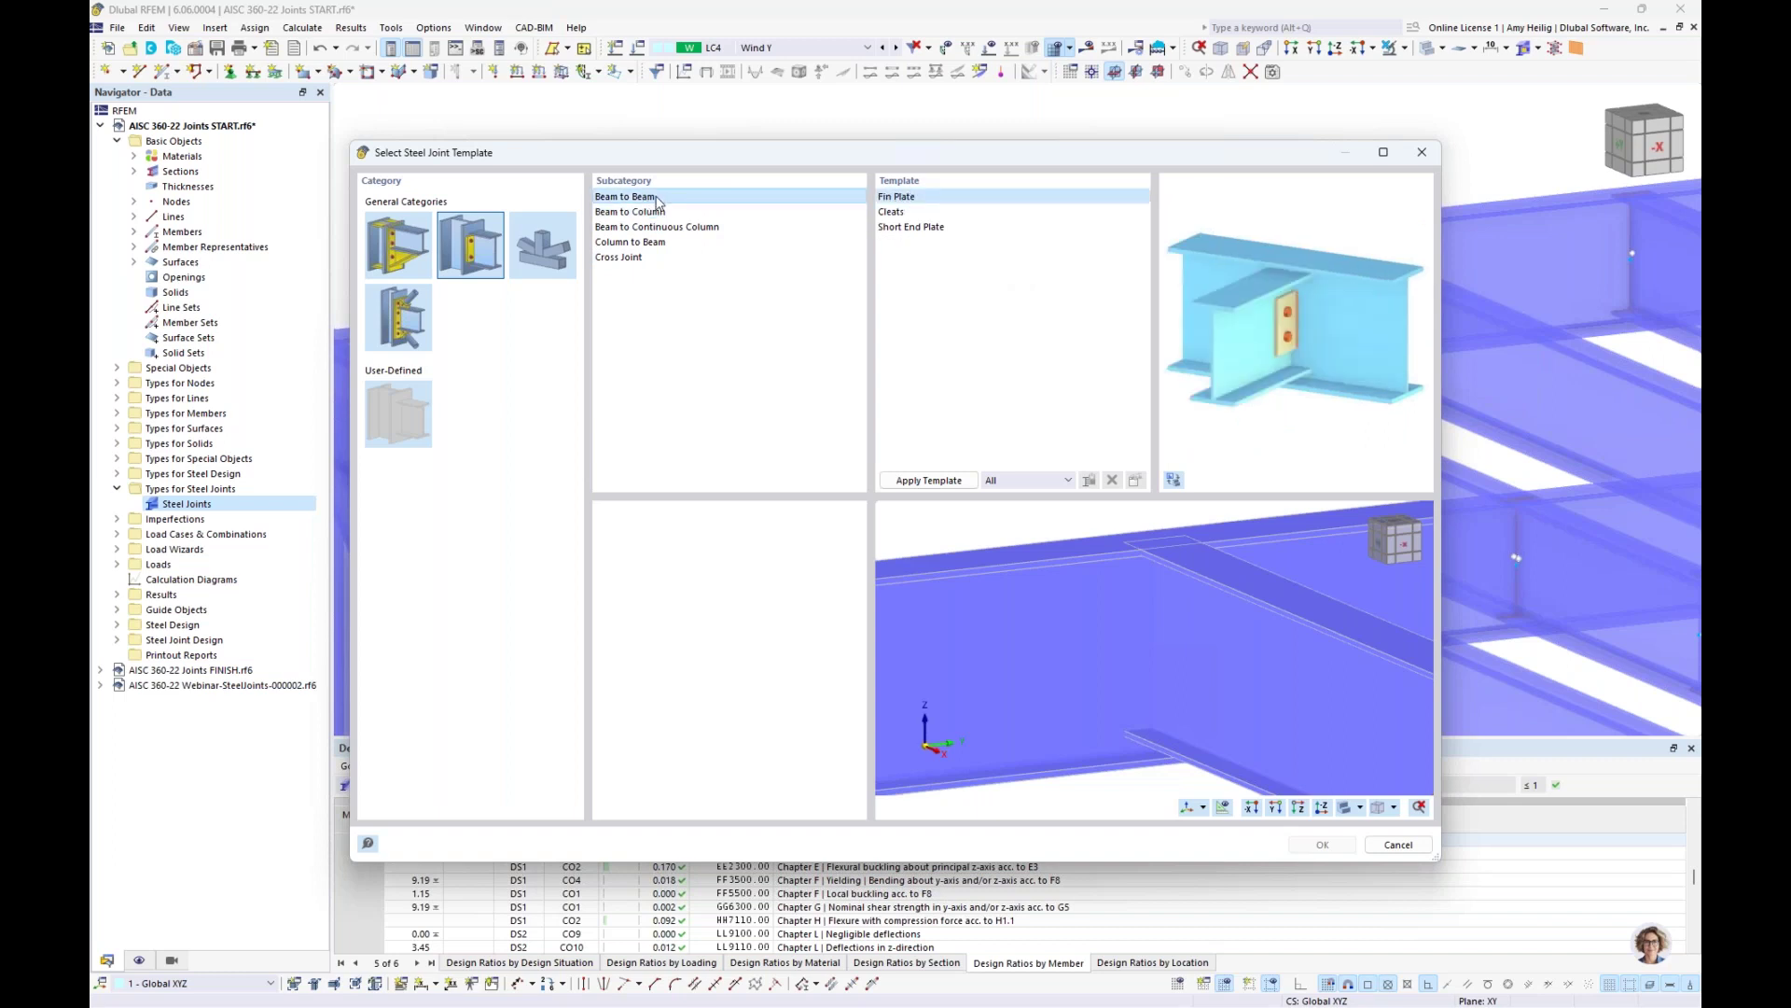
{"action": "left_click", "coordinate": [900, 214]}
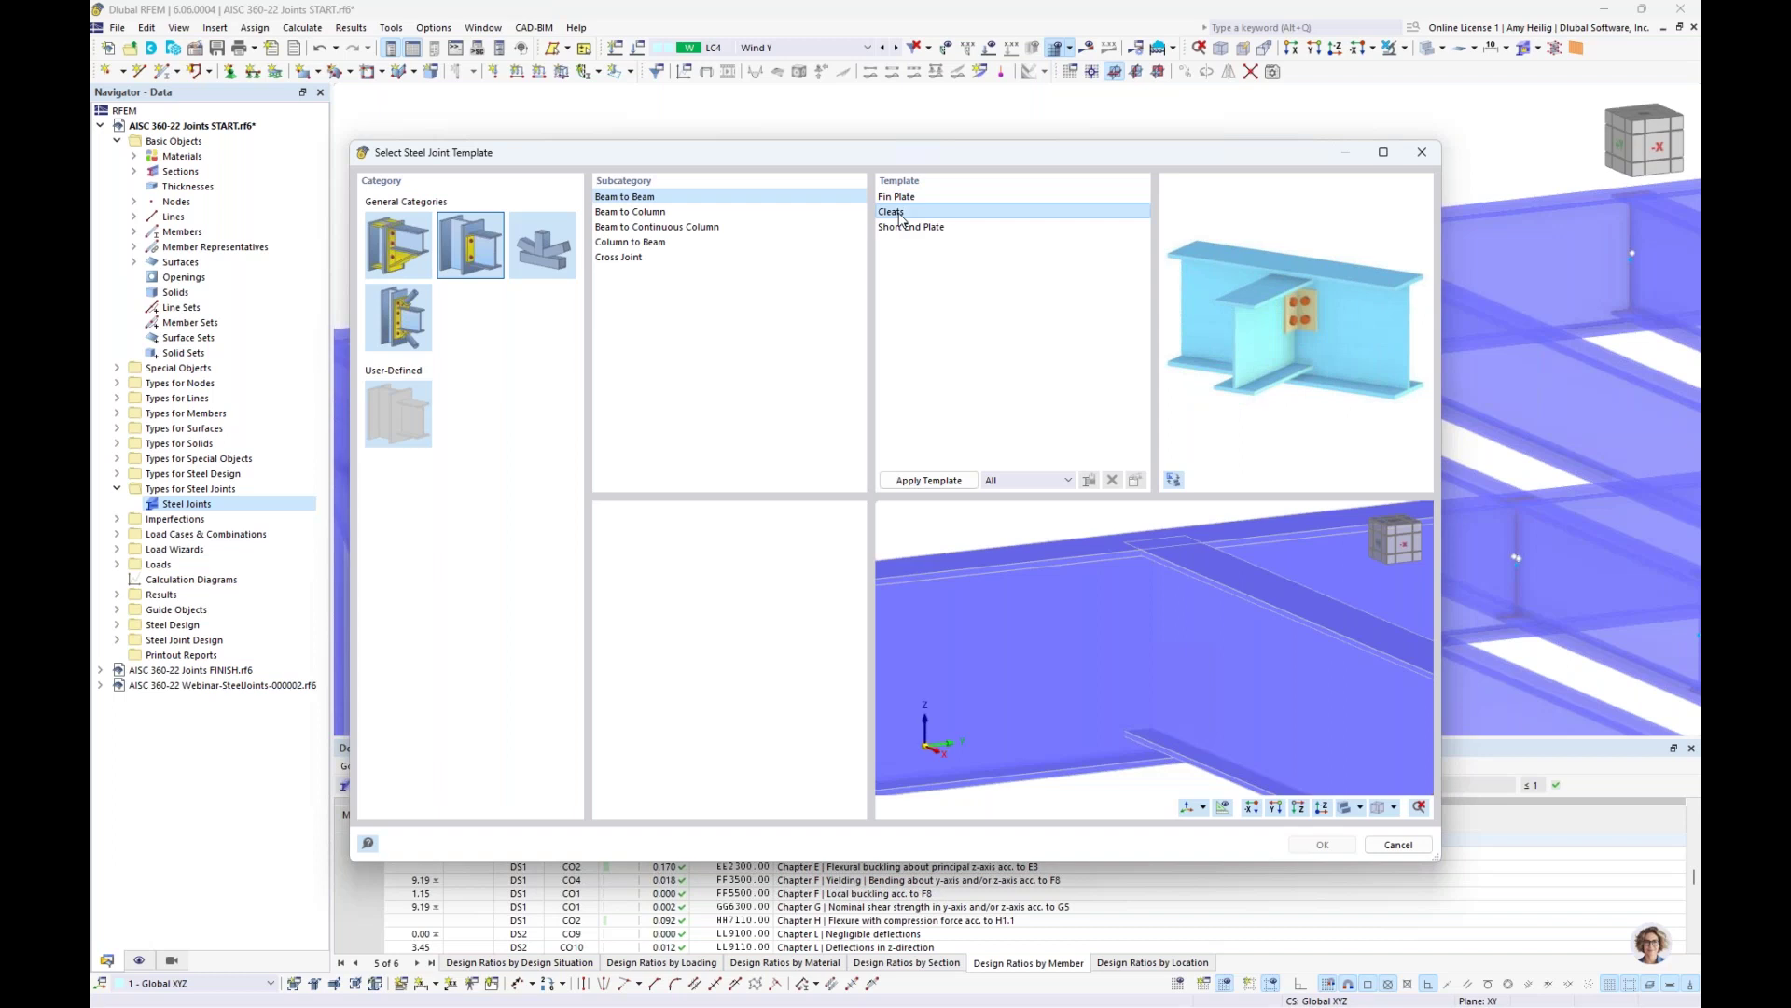
{"action": "left_click", "coordinate": [929, 482]}
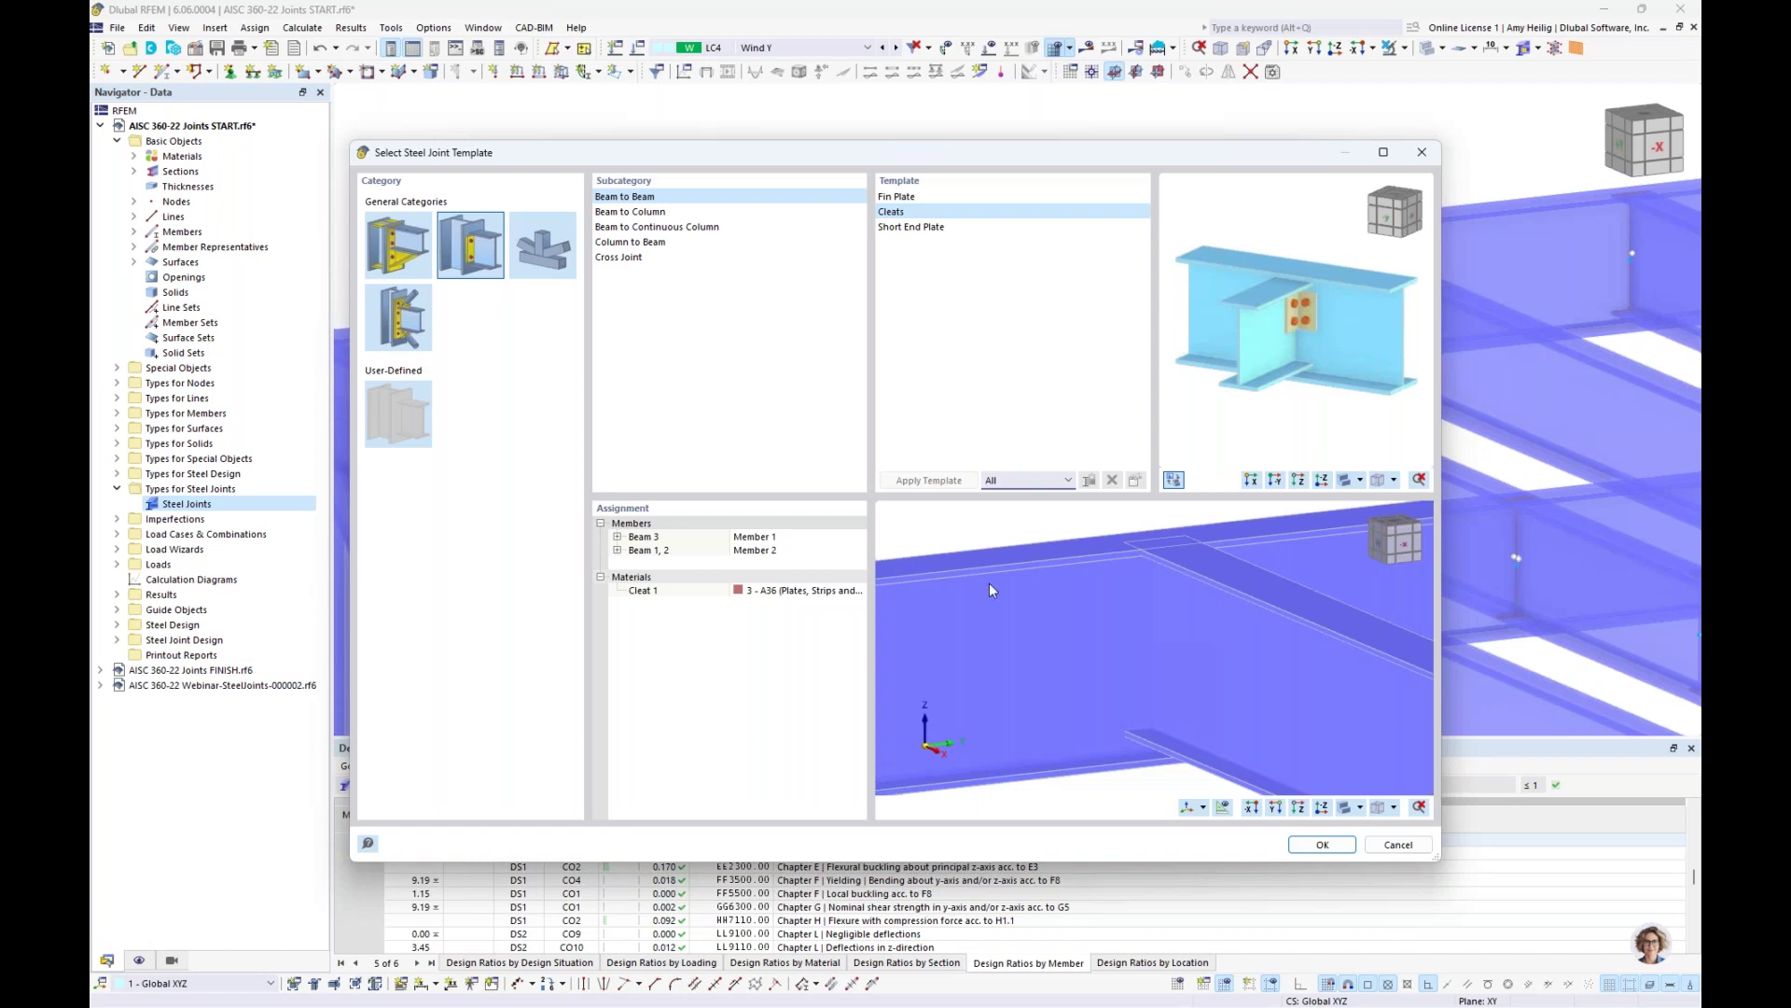
Swap the template's member assignment so that Beam 1, 2 uses Member 1 and Beam 3 uses Member 2
{"action": "scroll", "coordinate": [1153, 634], "scroll_direction": "down", "scroll_amount": 5}
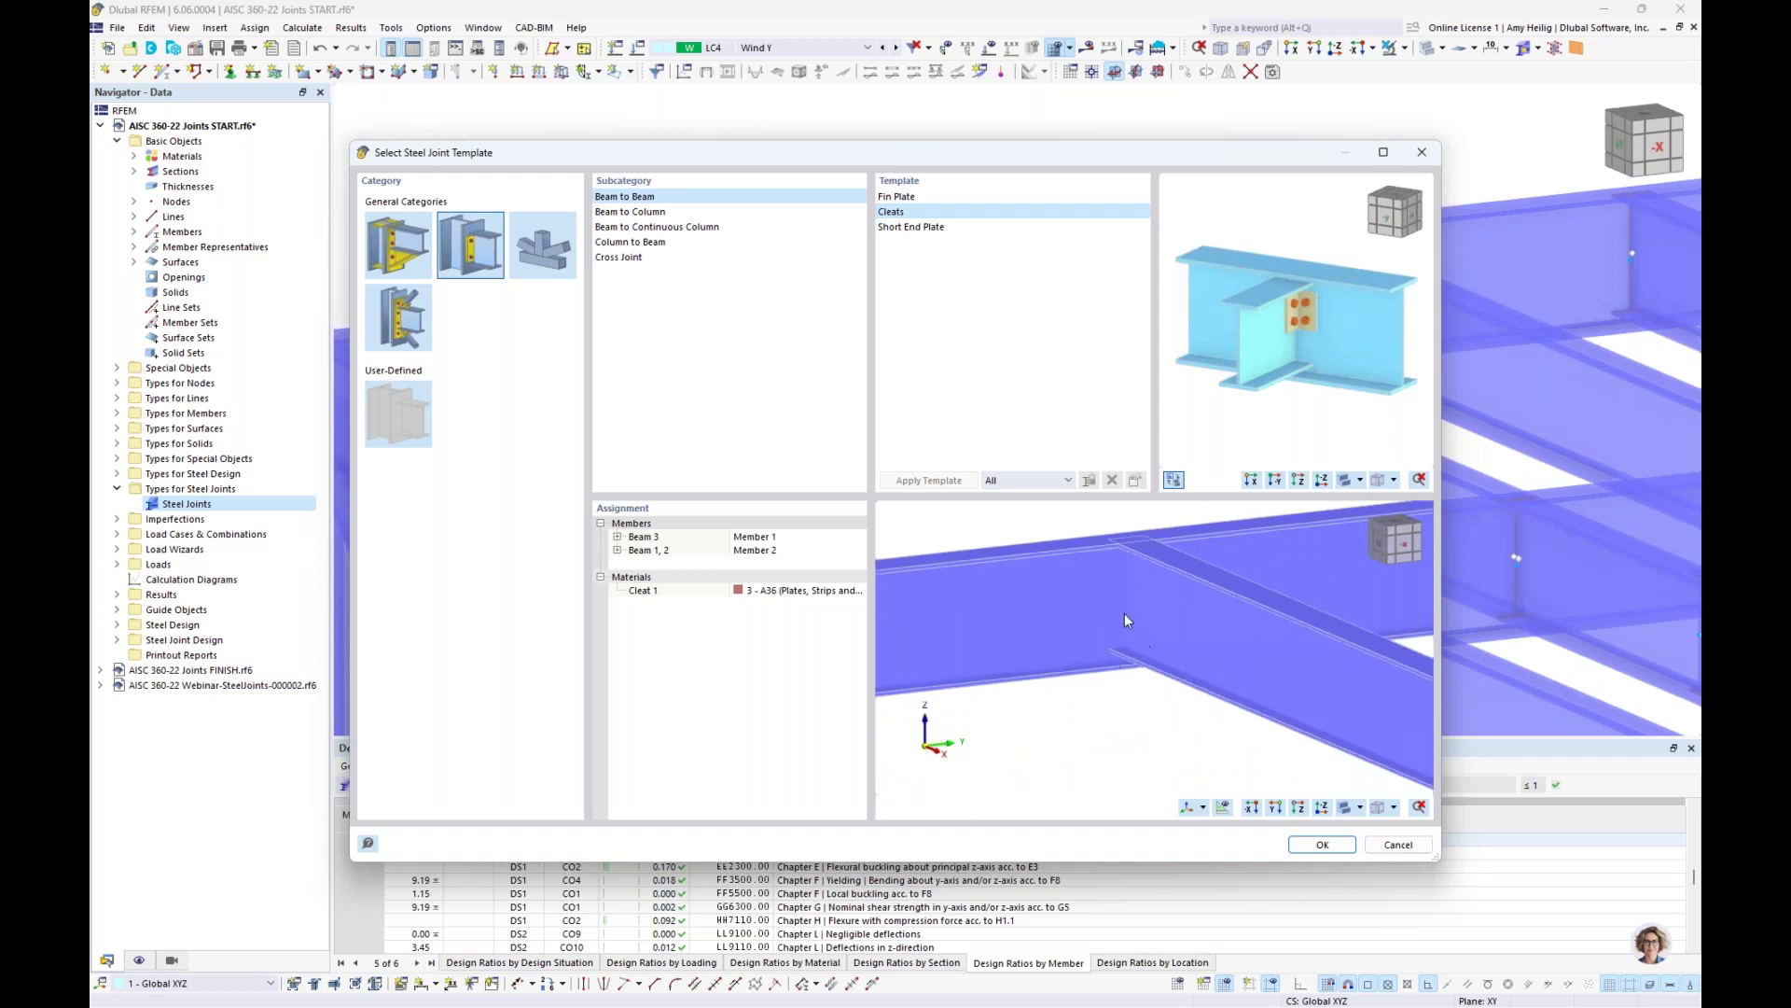
{"action": "left_click", "coordinate": [798, 560]}
{"action": "left_click", "coordinate": [805, 559]}
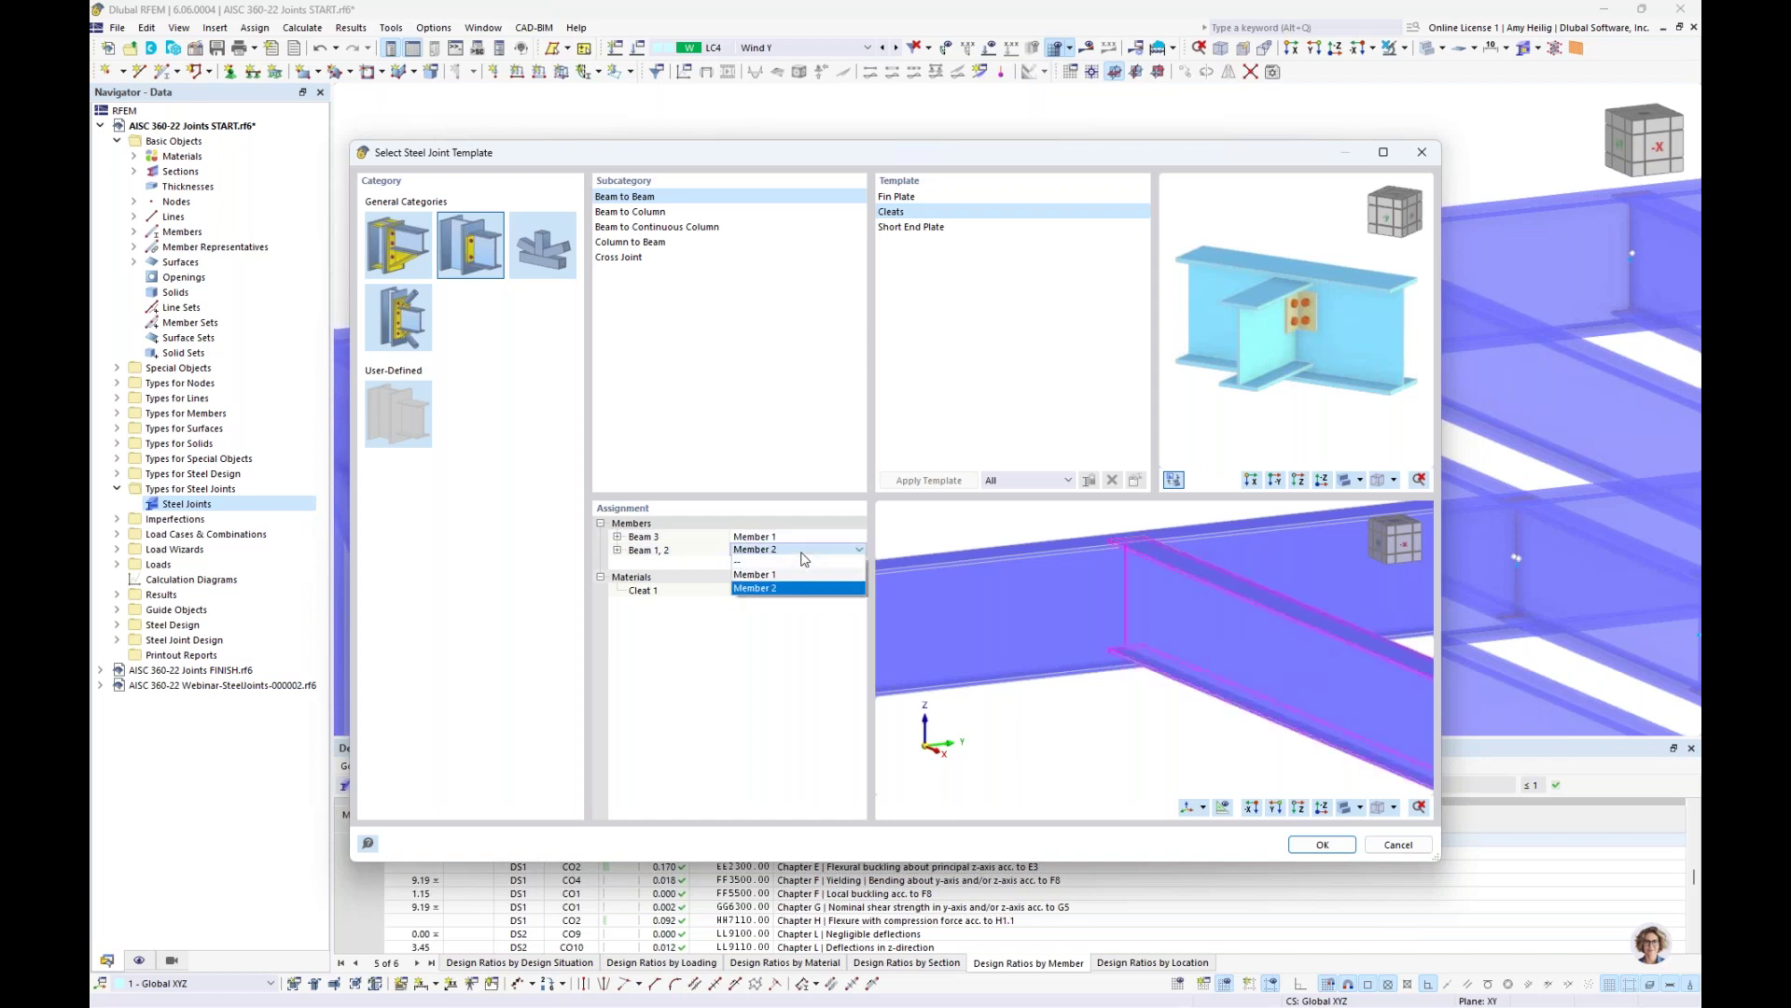
{"action": "left_click", "coordinate": [800, 574]}
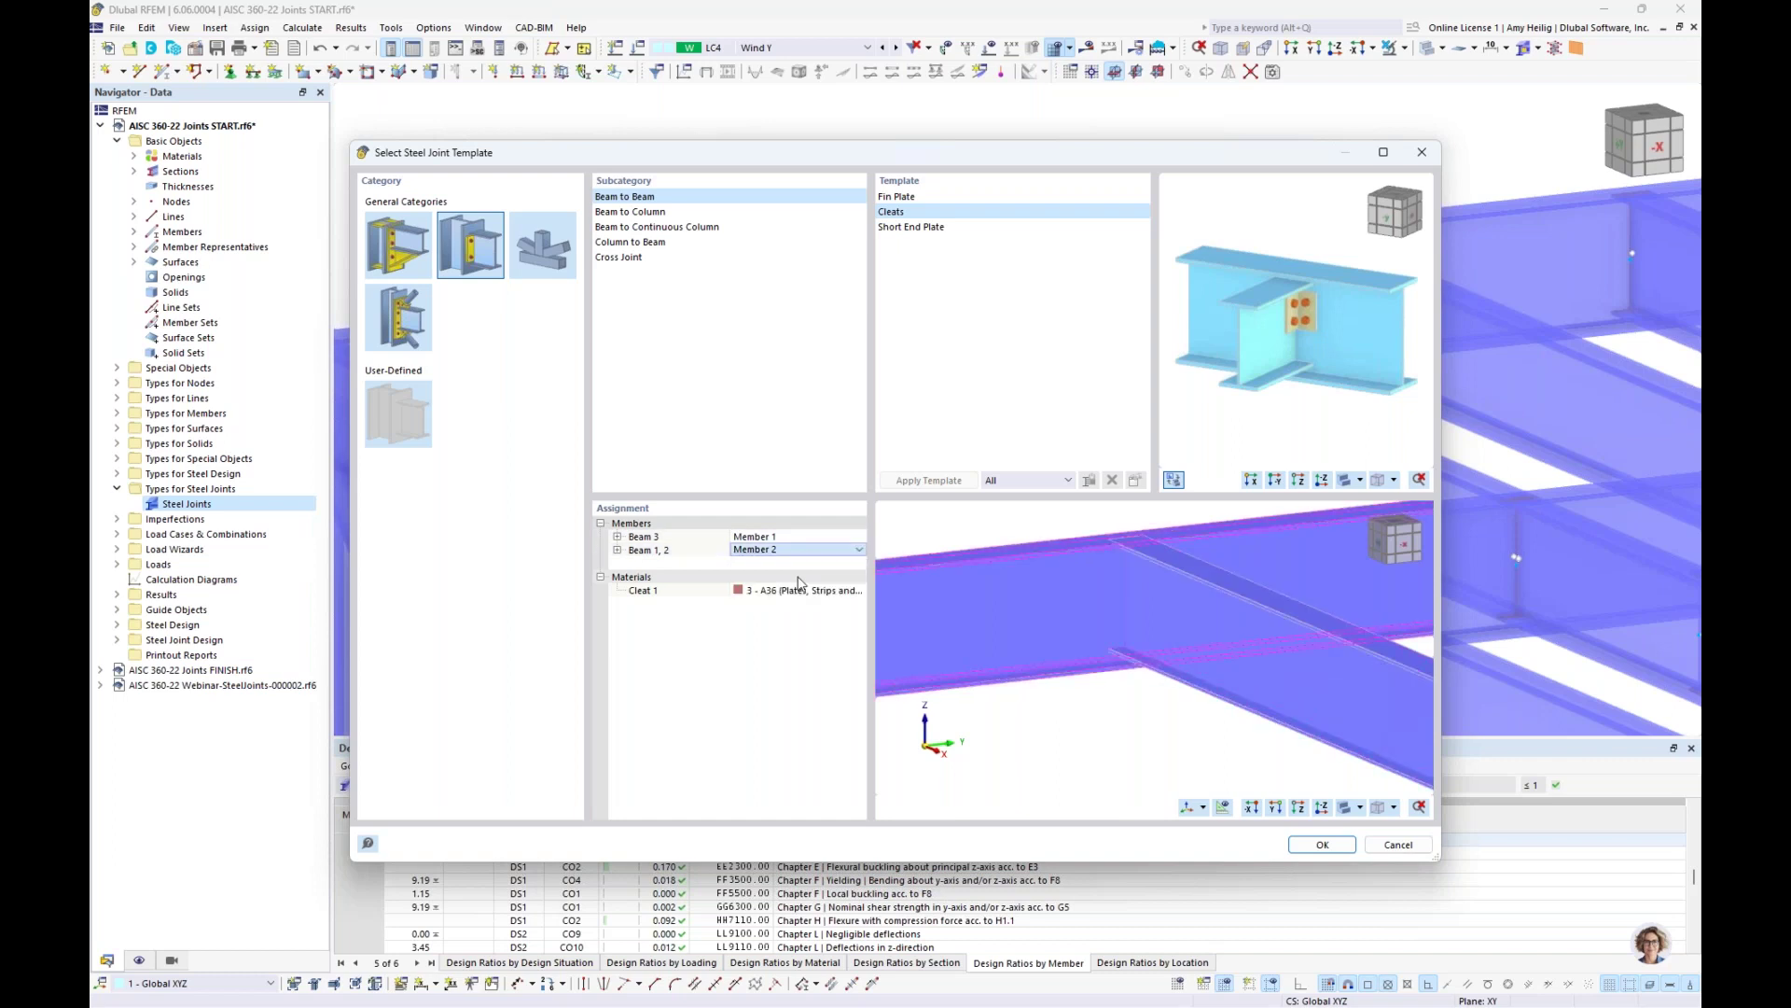
{"action": "left_click", "coordinate": [808, 541]}
{"action": "left_click", "coordinate": [807, 537]}
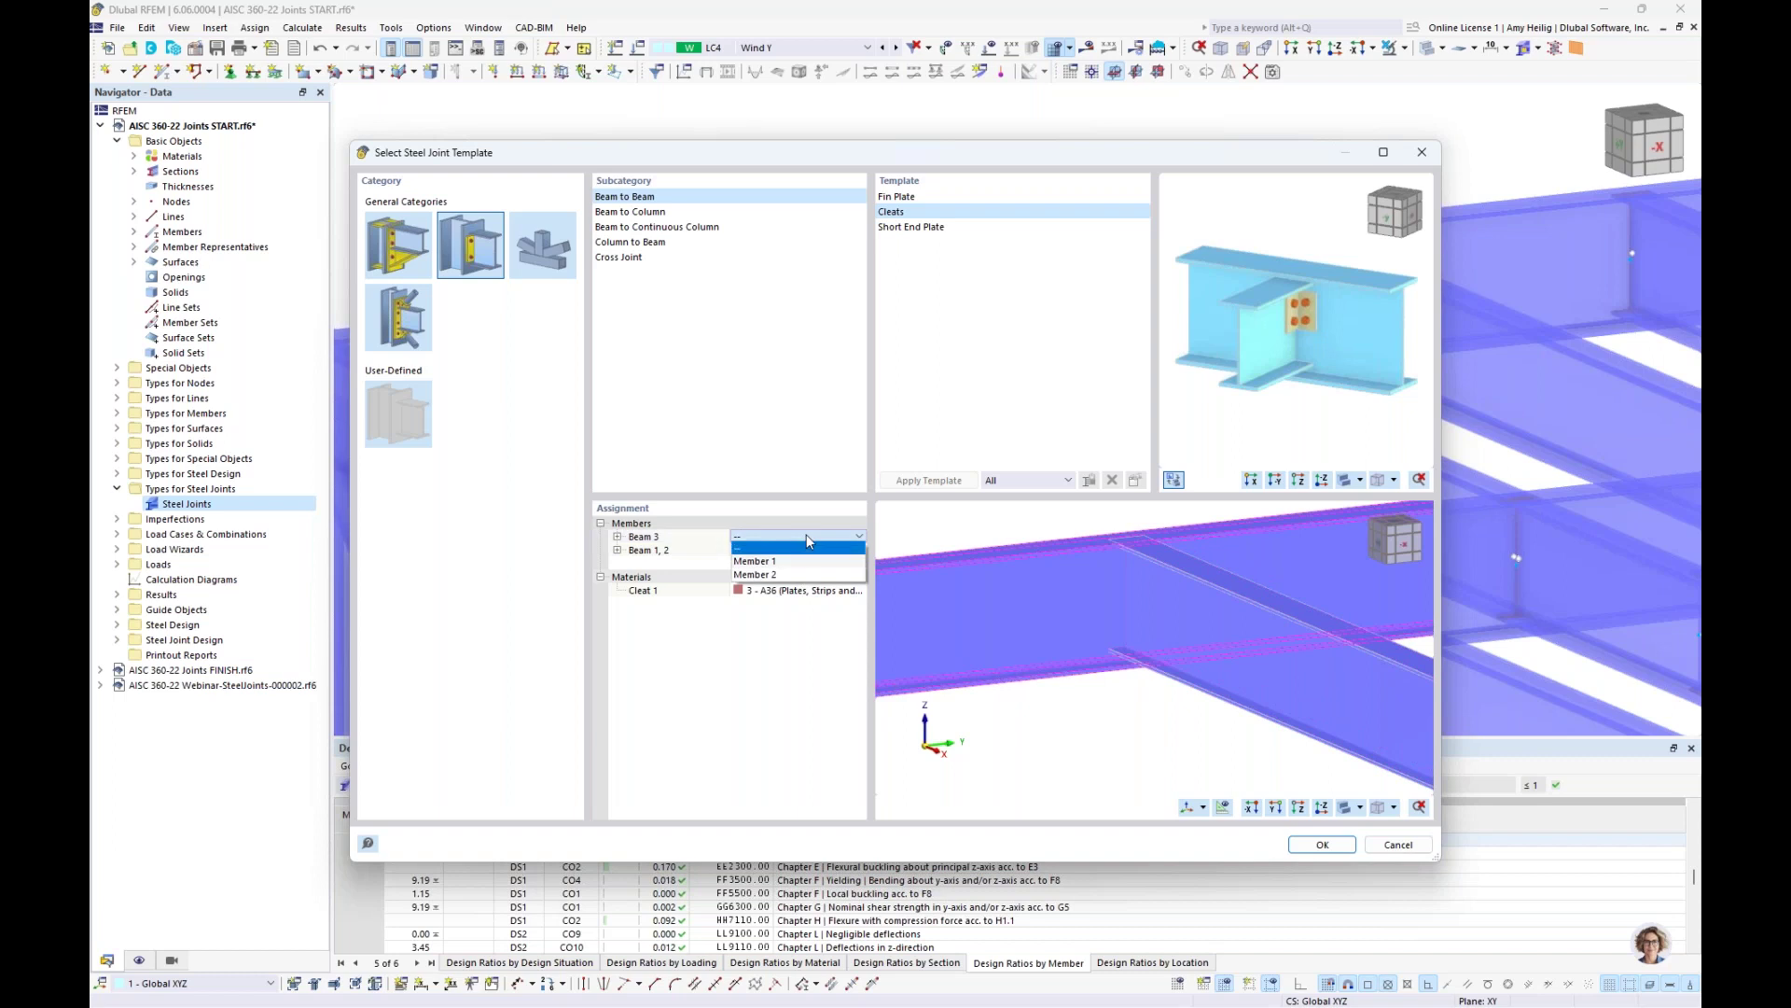
{"action": "left_click", "coordinate": [803, 575]}
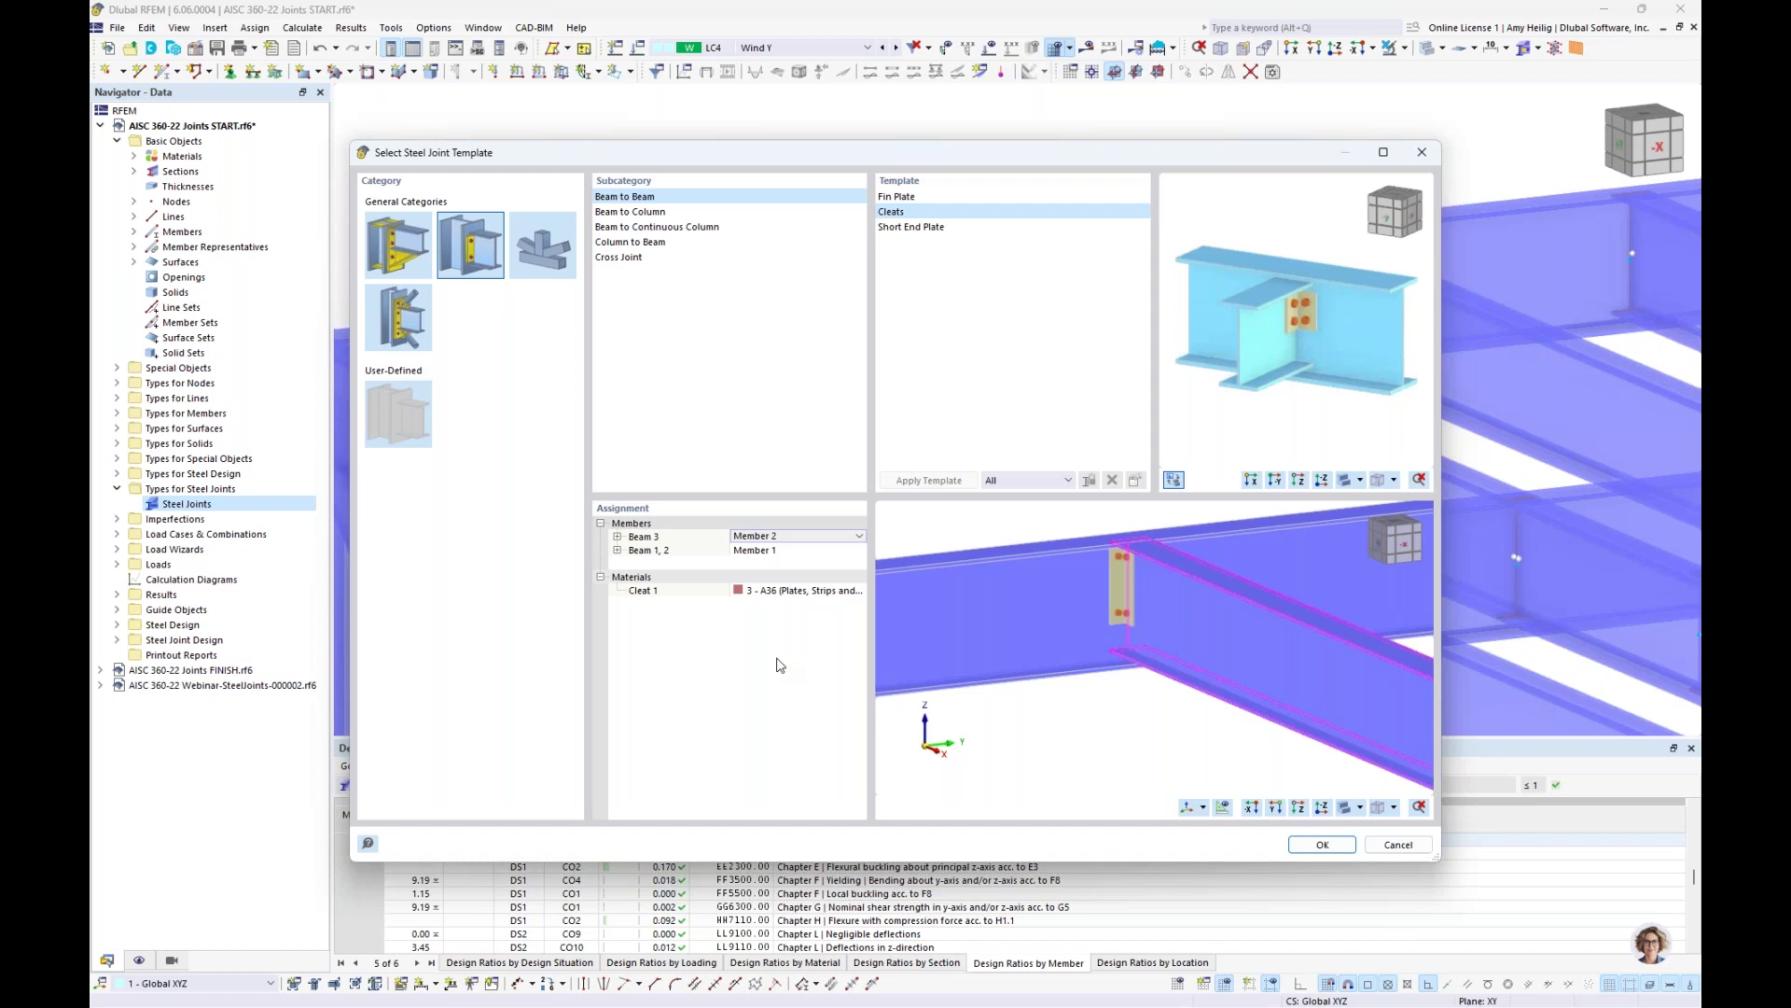
Browse the AISC 360-22 steel series in the material library for Cleat 1, and cancel without creating a new material
{"action": "left_click", "coordinate": [797, 590]}
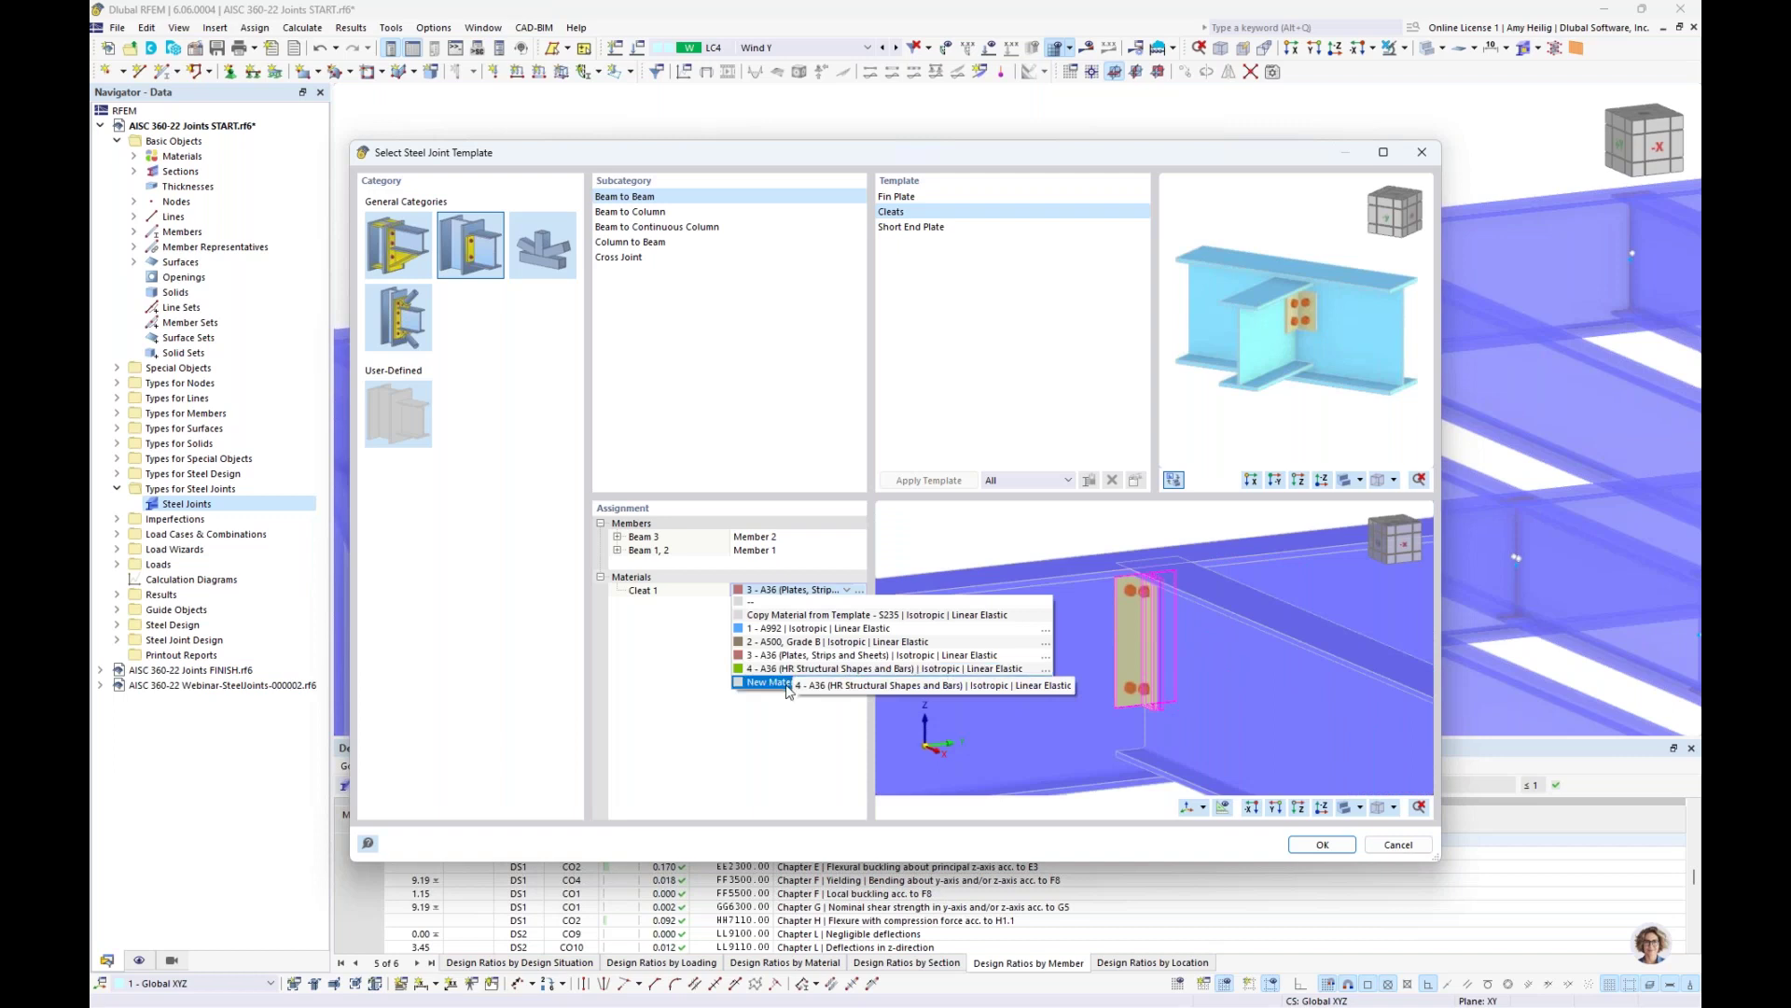
{"action": "left_click", "coordinate": [790, 804]}
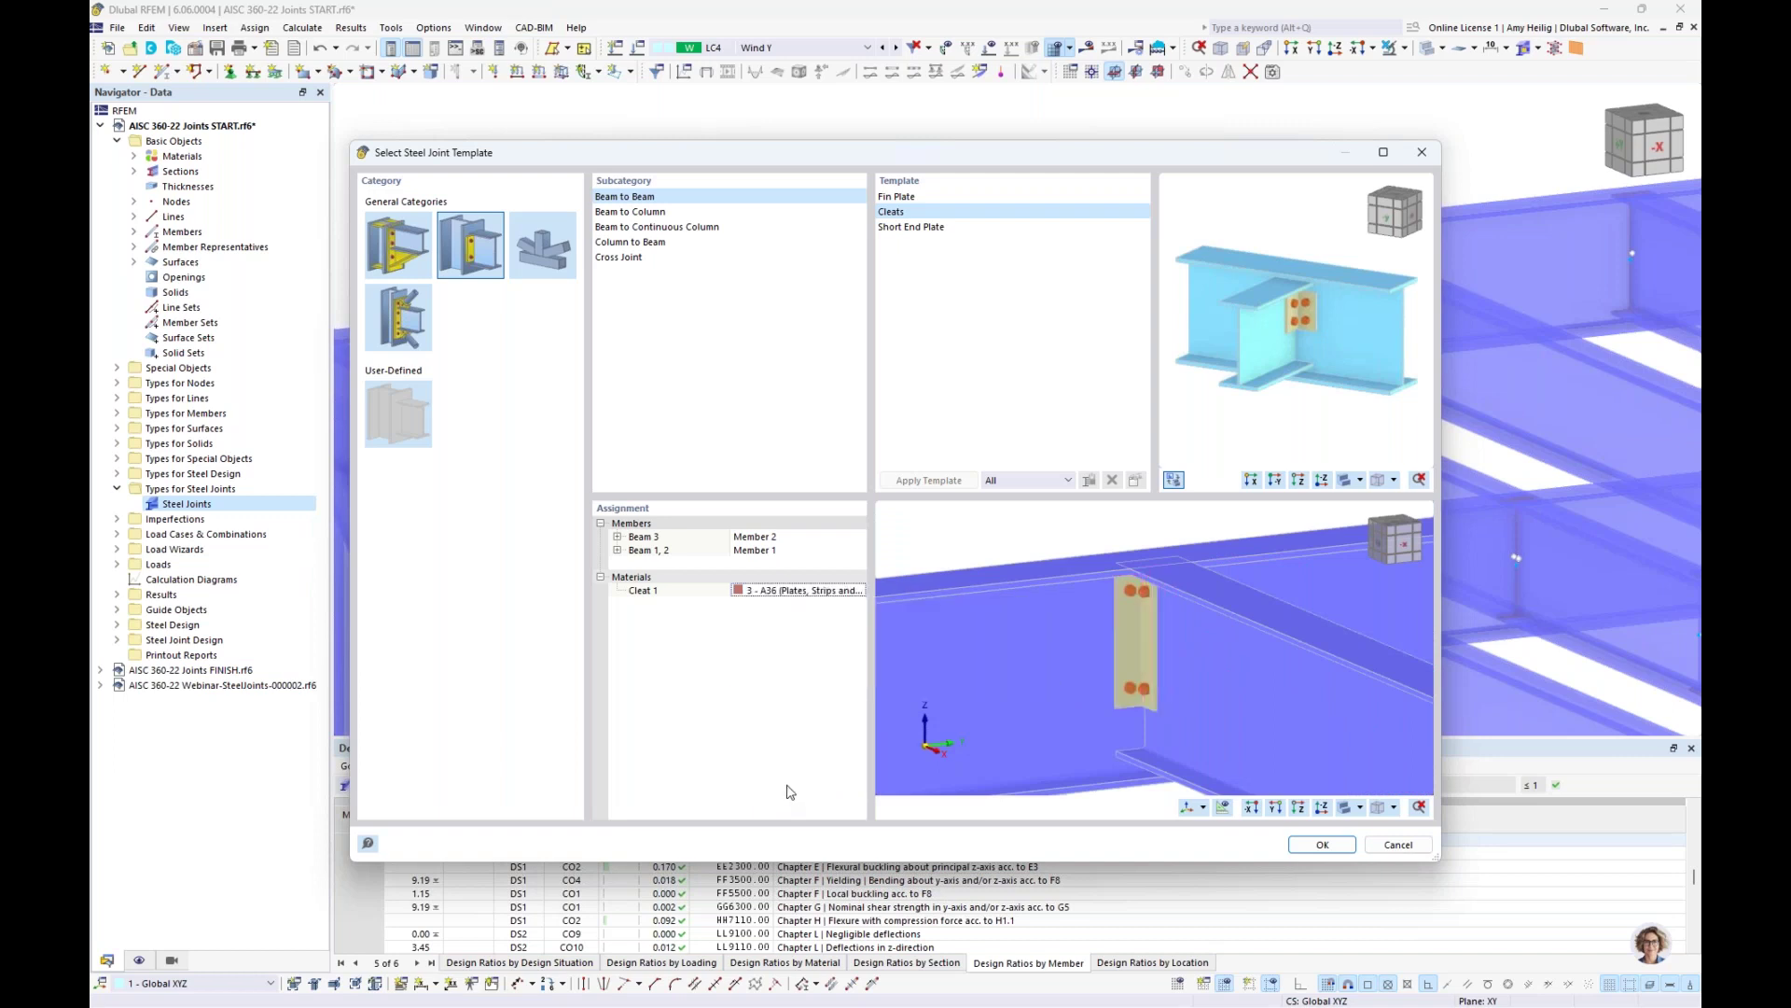
{"action": "left_click", "coordinate": [849, 590]}
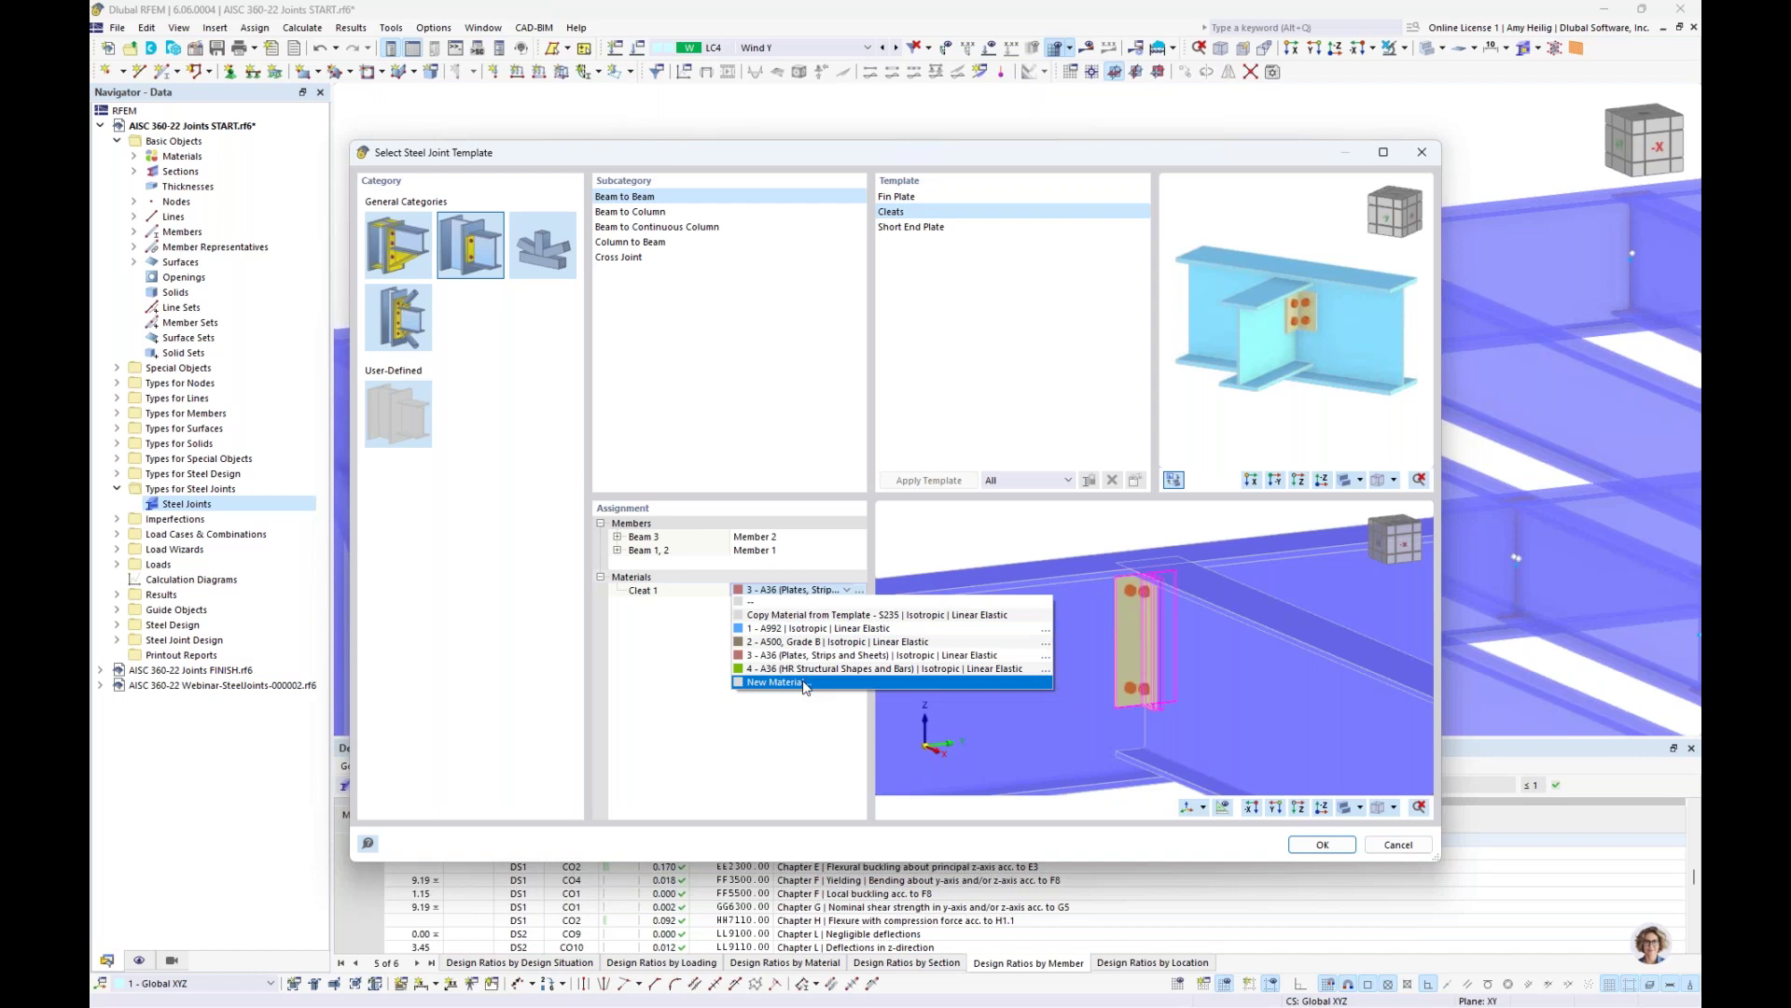
{"action": "left_click", "coordinate": [802, 683]}
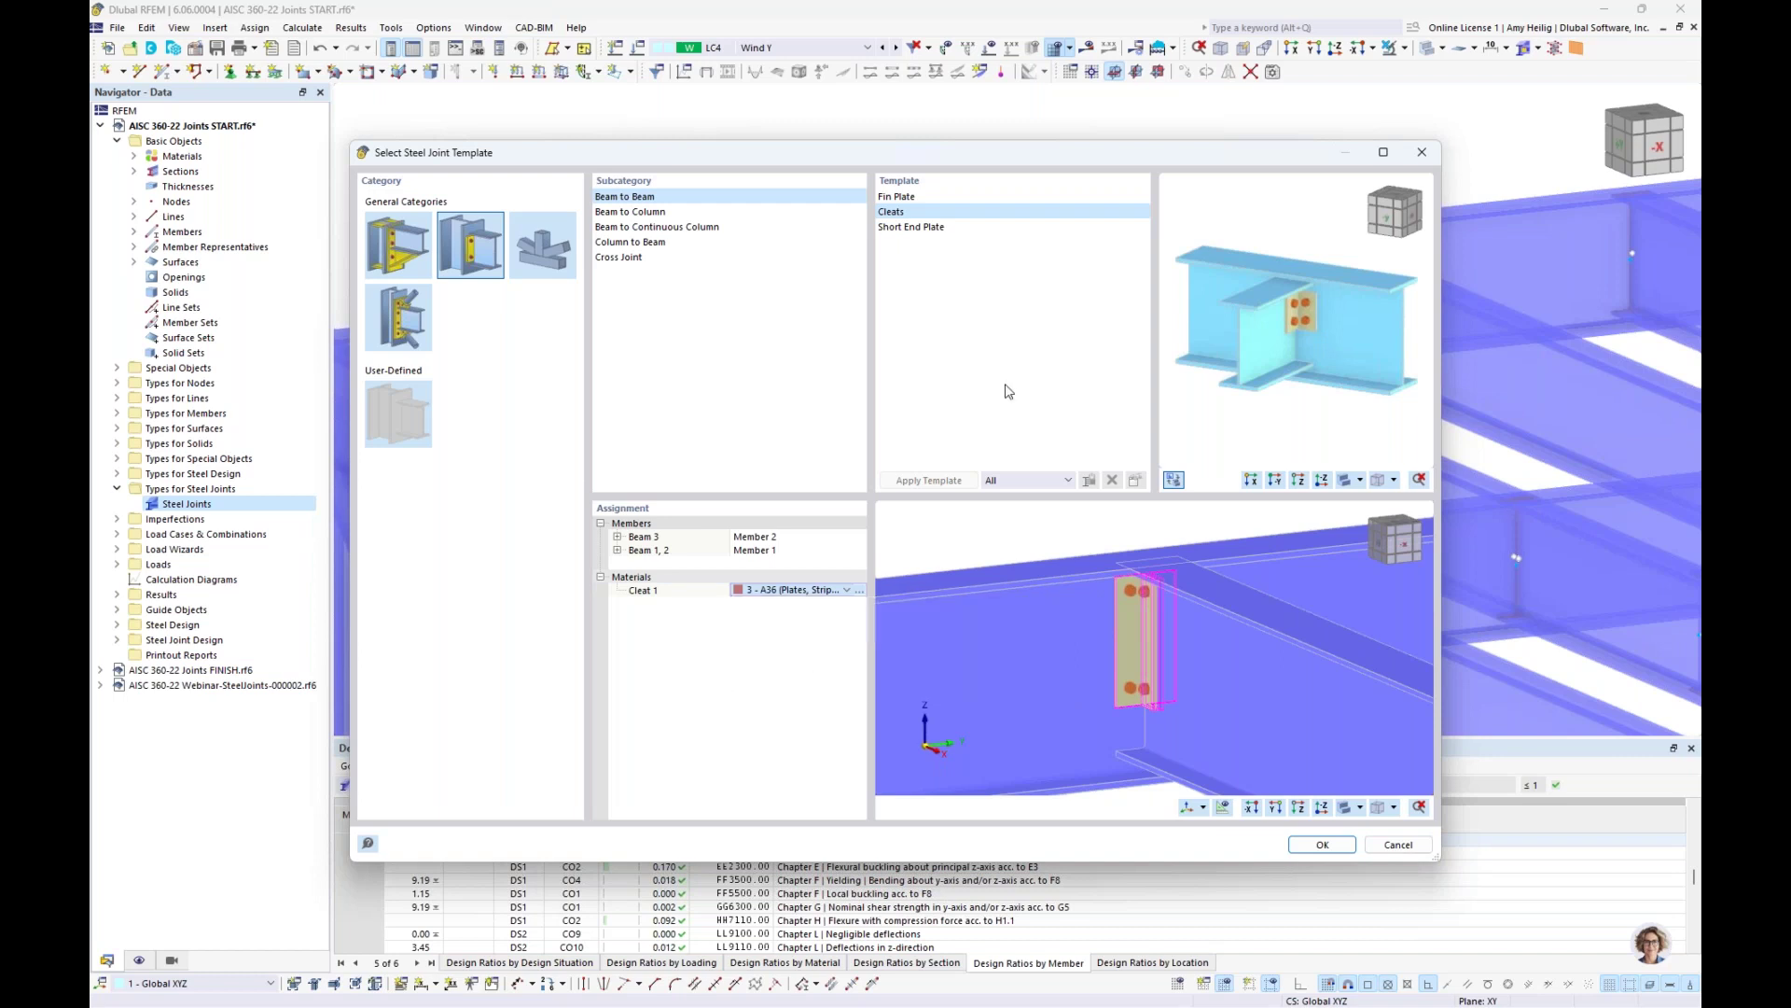
{"action": "left_click", "coordinate": [1114, 204]}
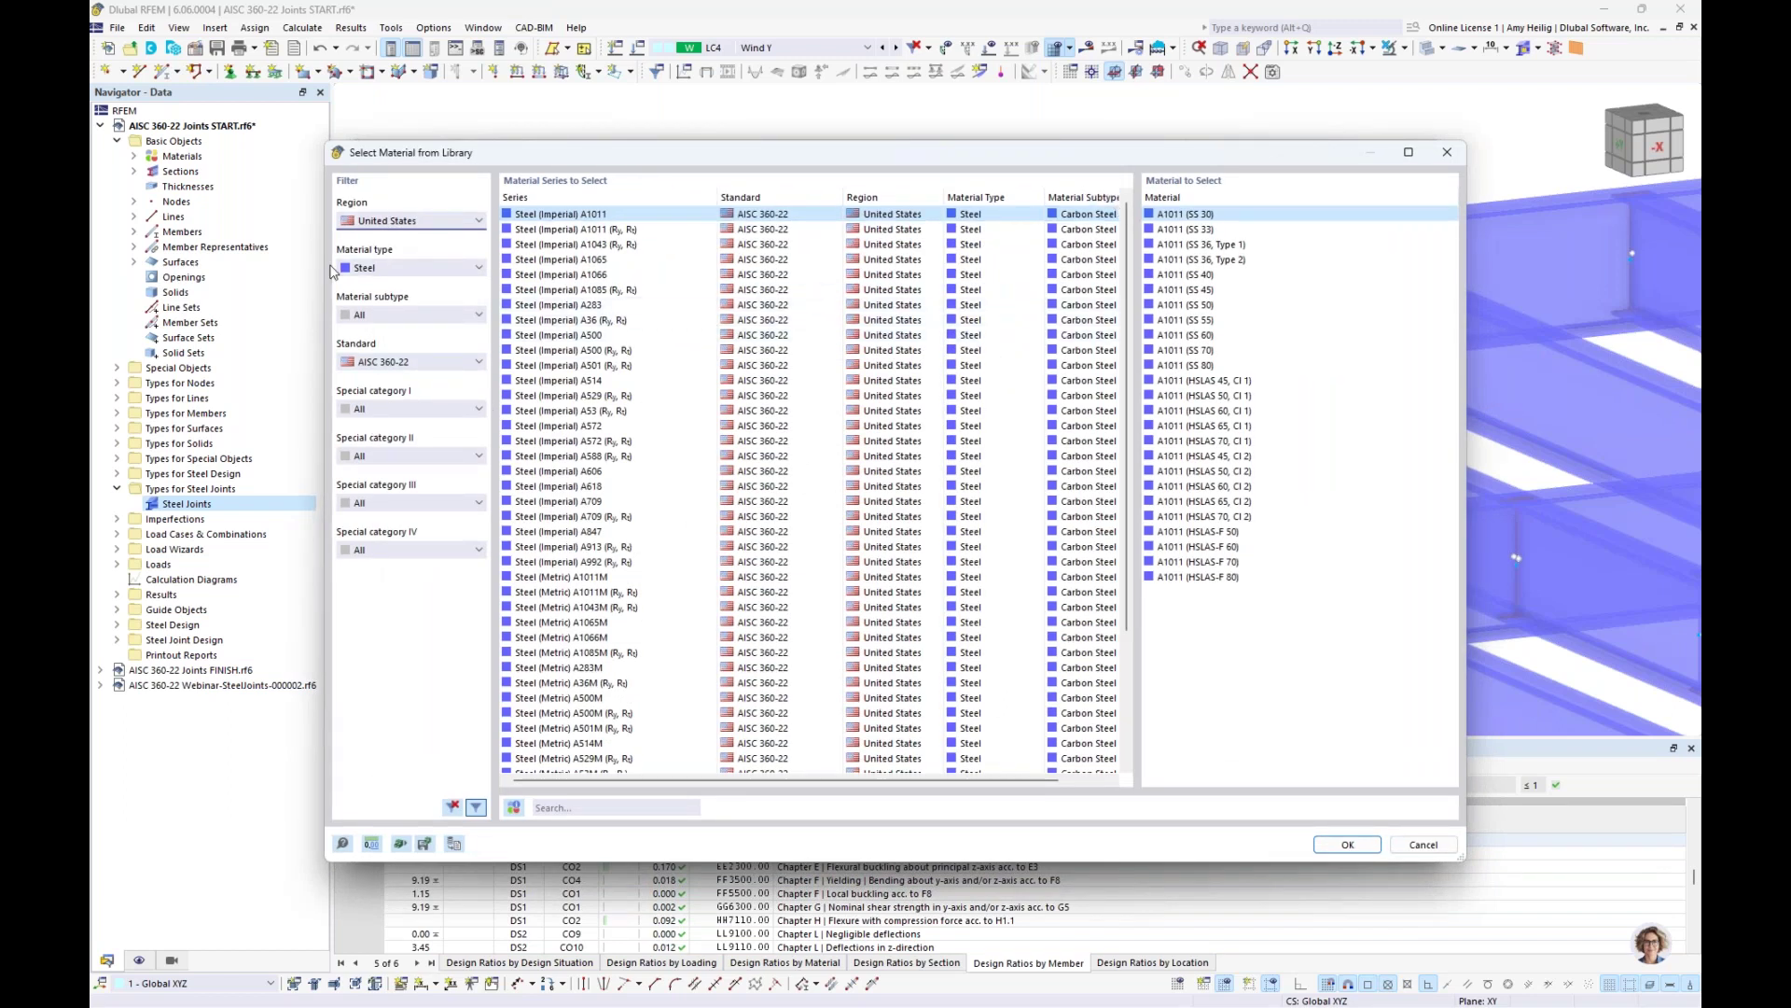
{"action": "left_click", "coordinate": [418, 364]}
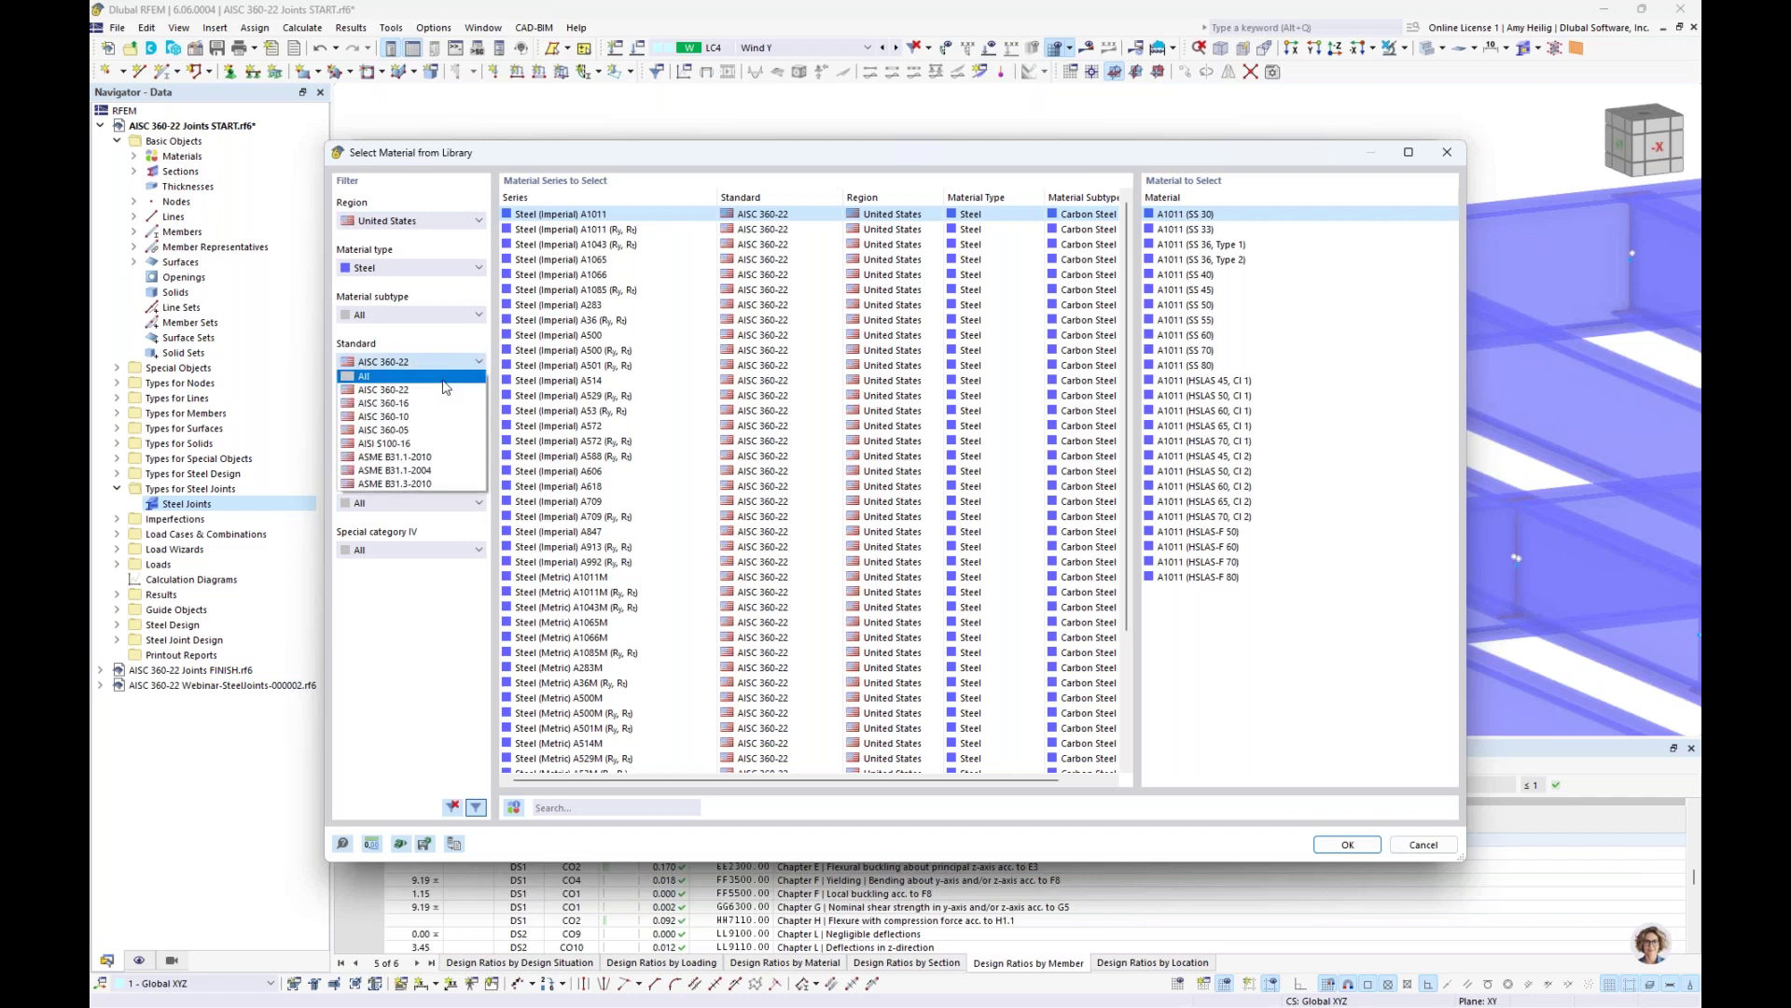
{"action": "left_click", "coordinate": [445, 388]}
{"action": "left_click", "coordinate": [557, 230]}
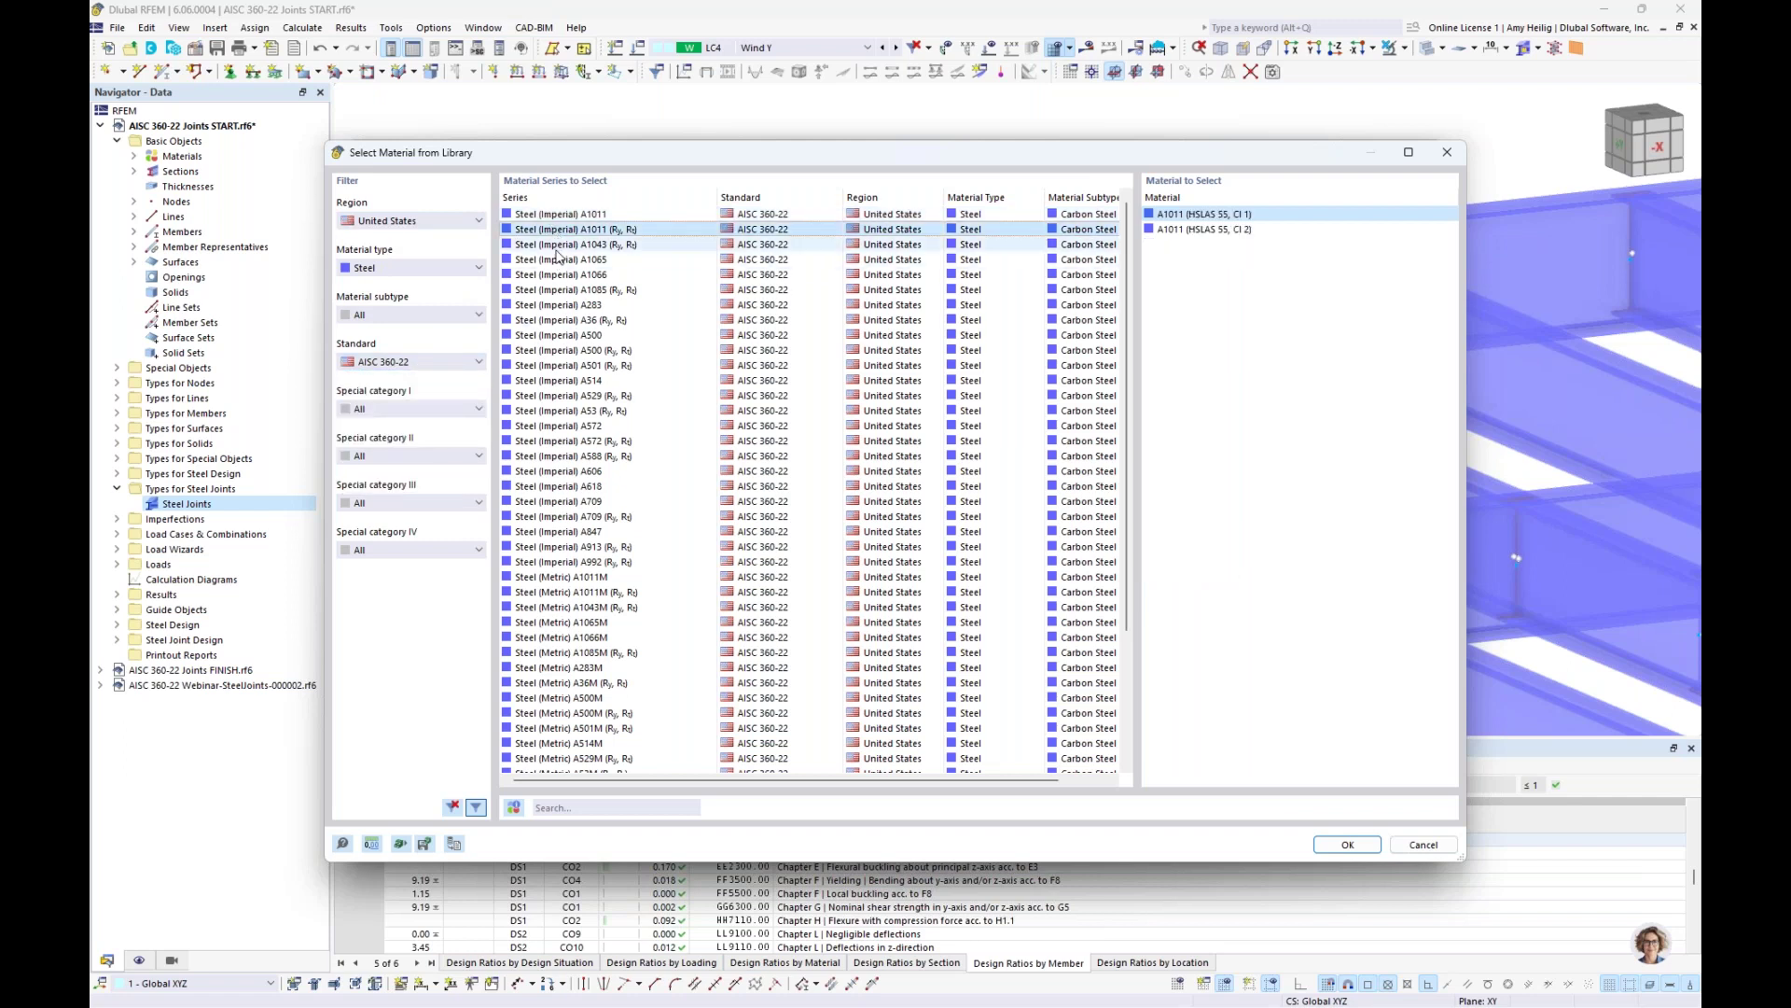
{"action": "left_click", "coordinate": [557, 261]}
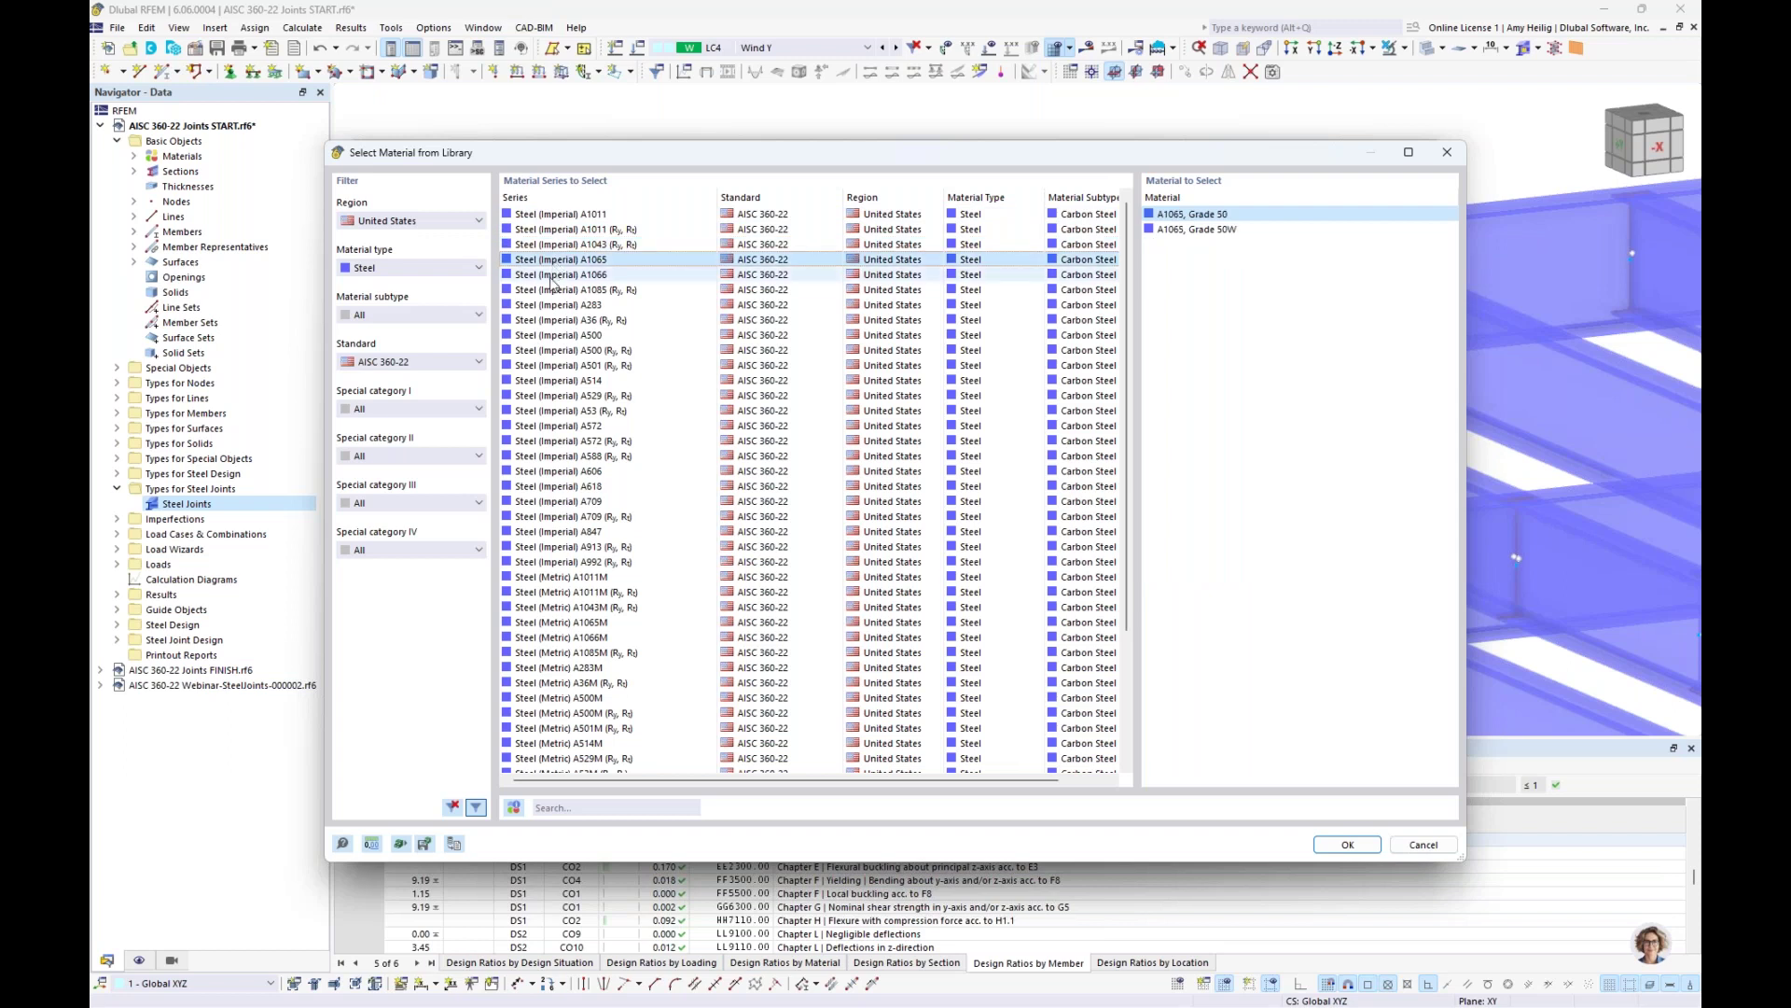
{"action": "left_click", "coordinate": [552, 276]}
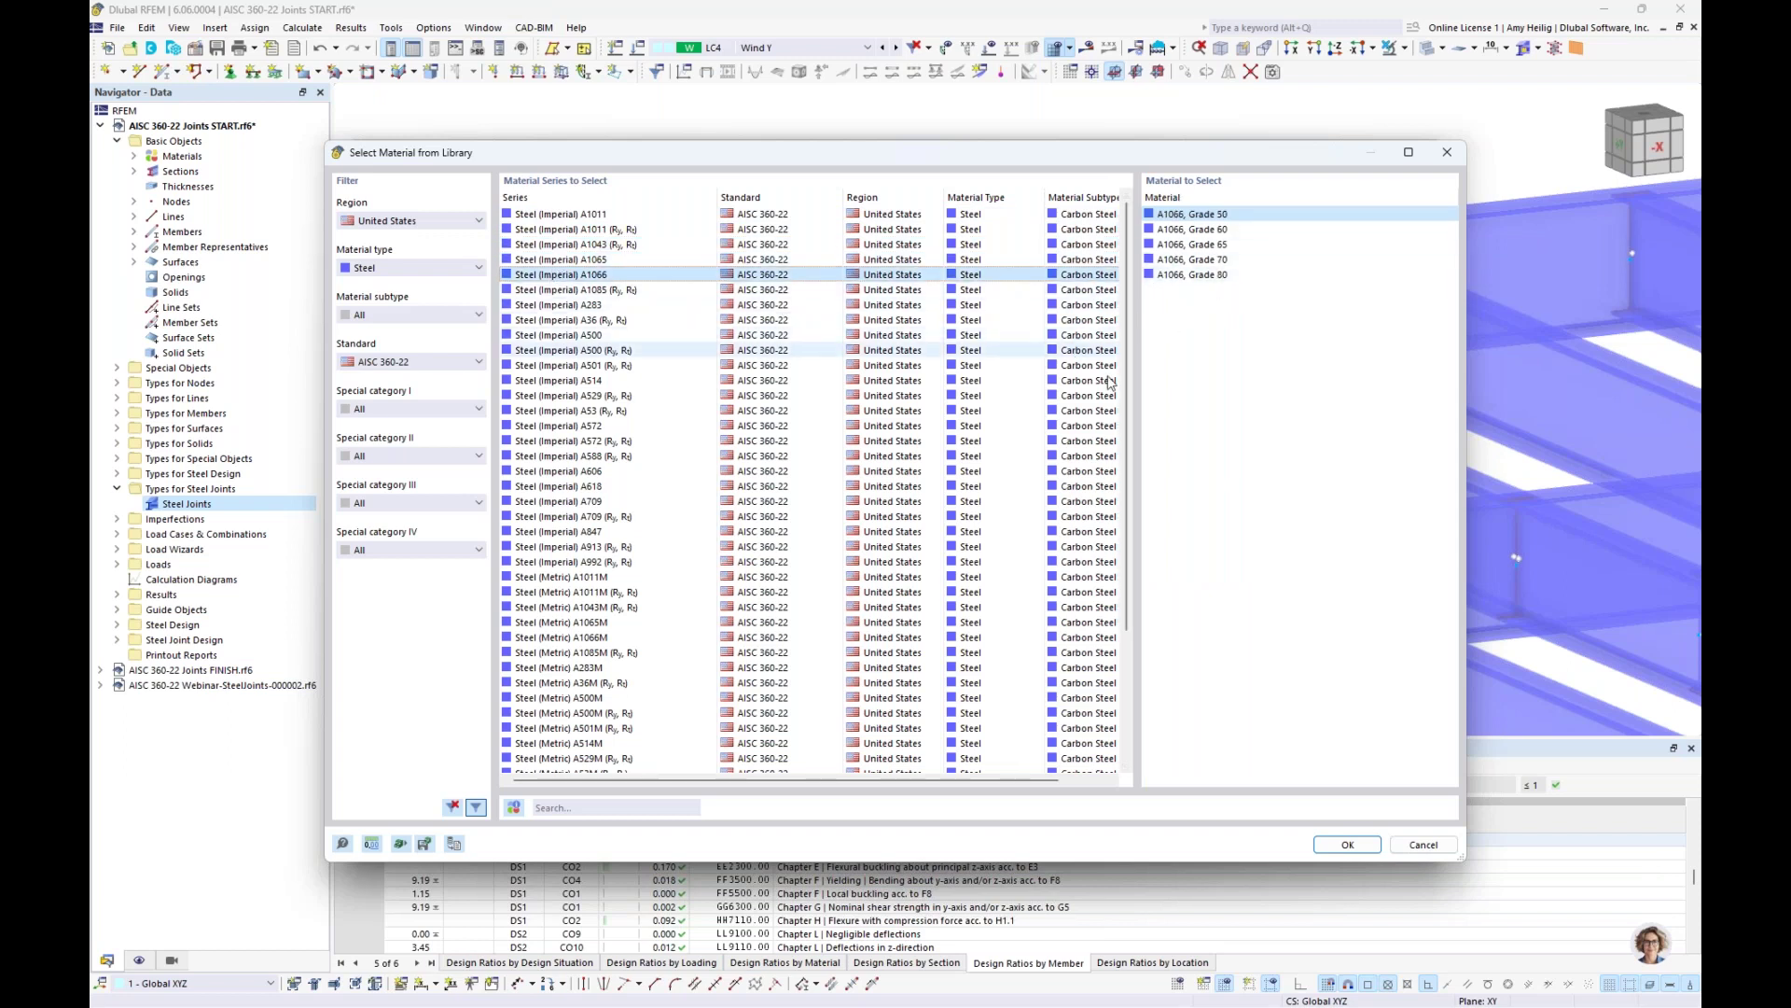
{"action": "left_click", "coordinate": [1348, 844]}
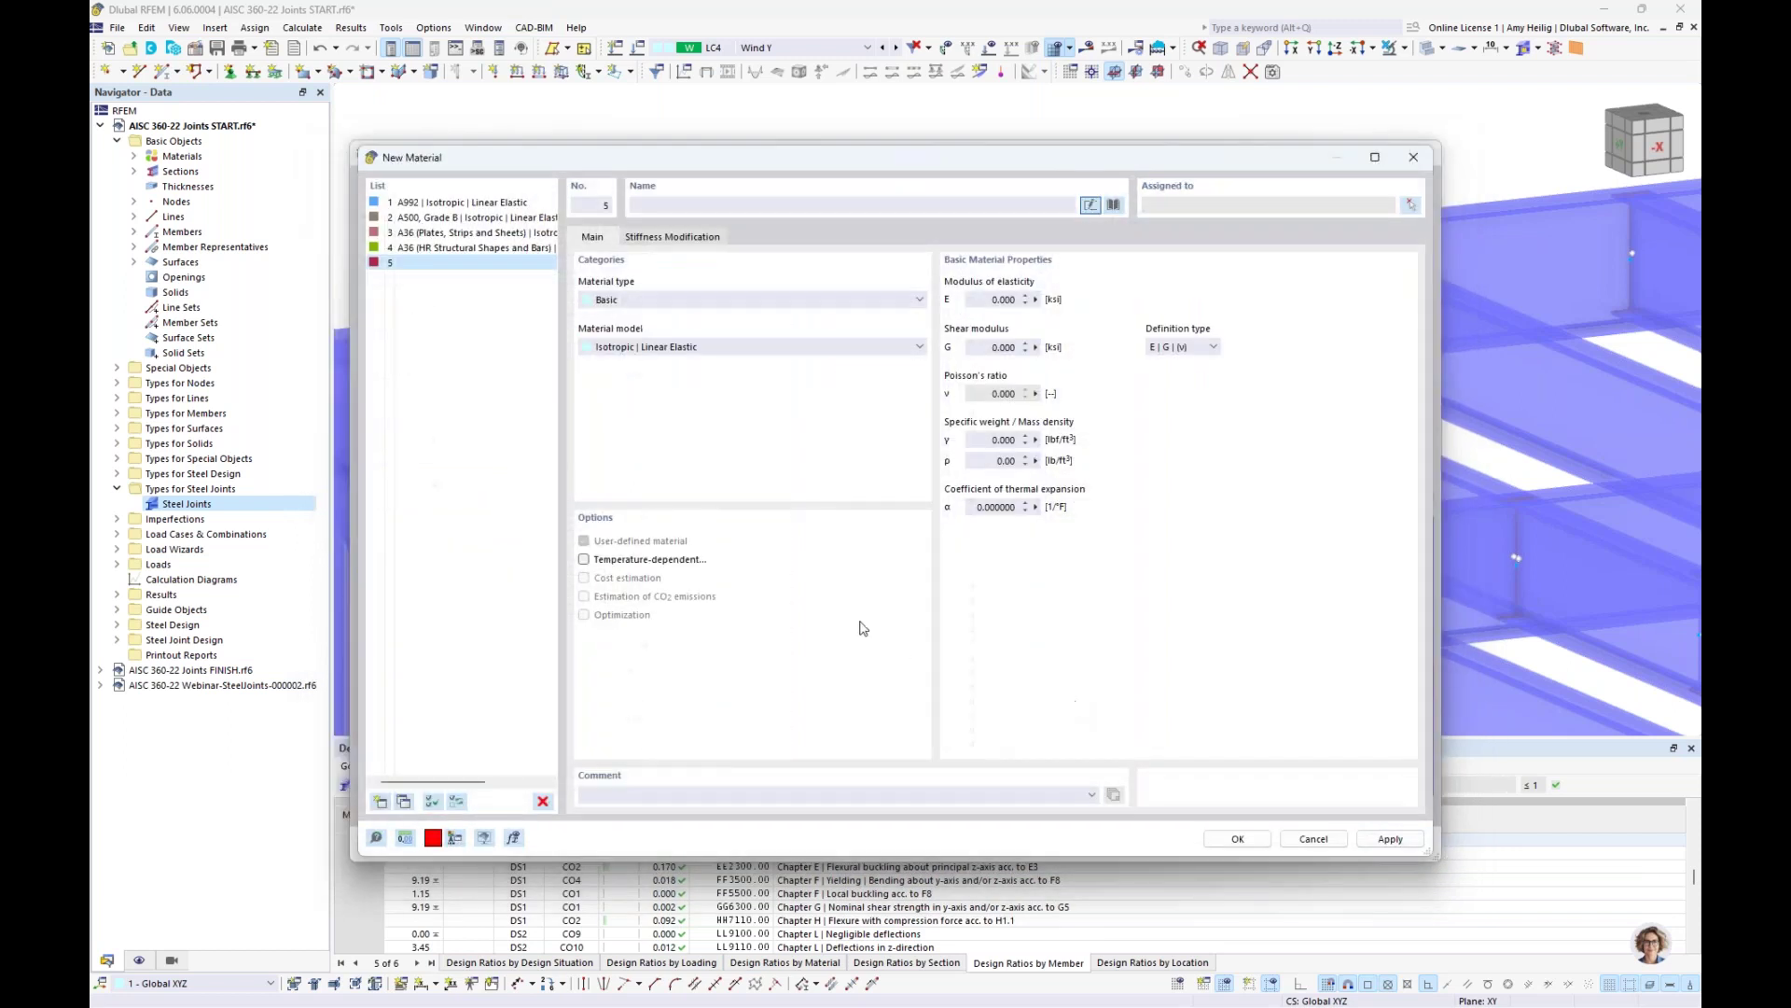
{"action": "left_click", "coordinate": [1311, 838]}
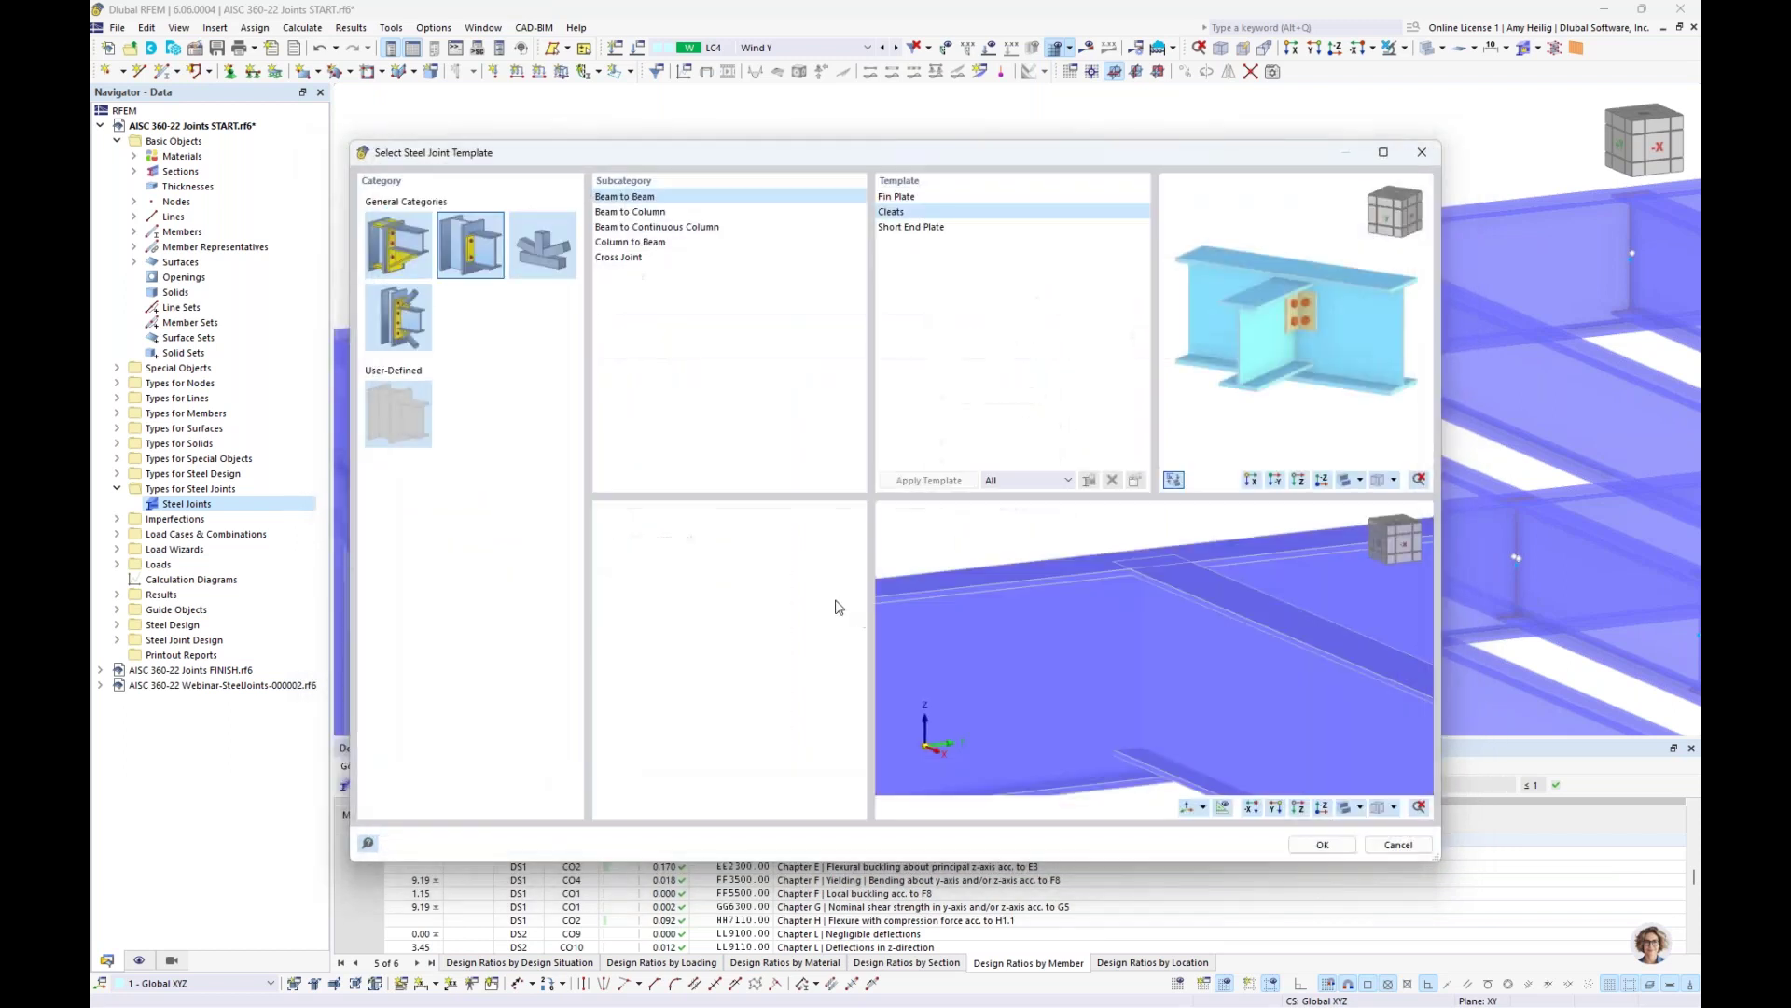
Assign material 4 - A36 (HR Structural Shapes and Bars) to Cleat 1 and confirm the joint template
{"action": "left_click", "coordinate": [796, 593]}
{"action": "left_click", "coordinate": [773, 675]}
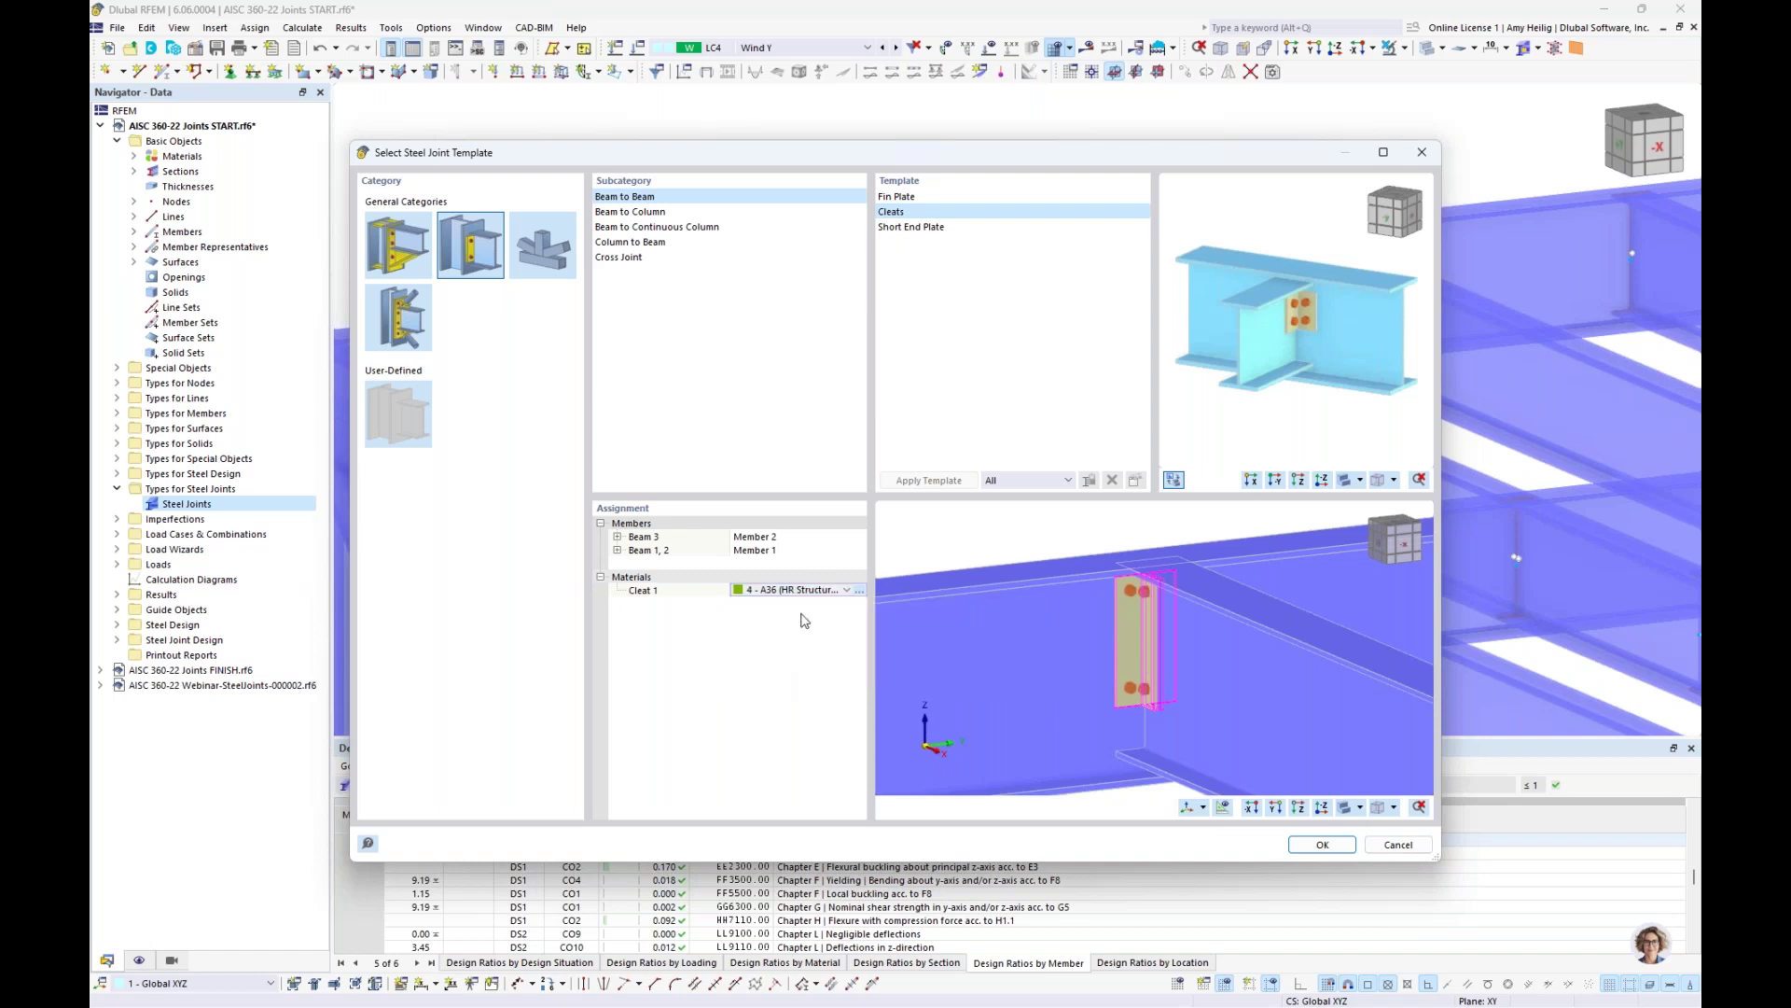
{"action": "left_click", "coordinate": [1322, 844]}
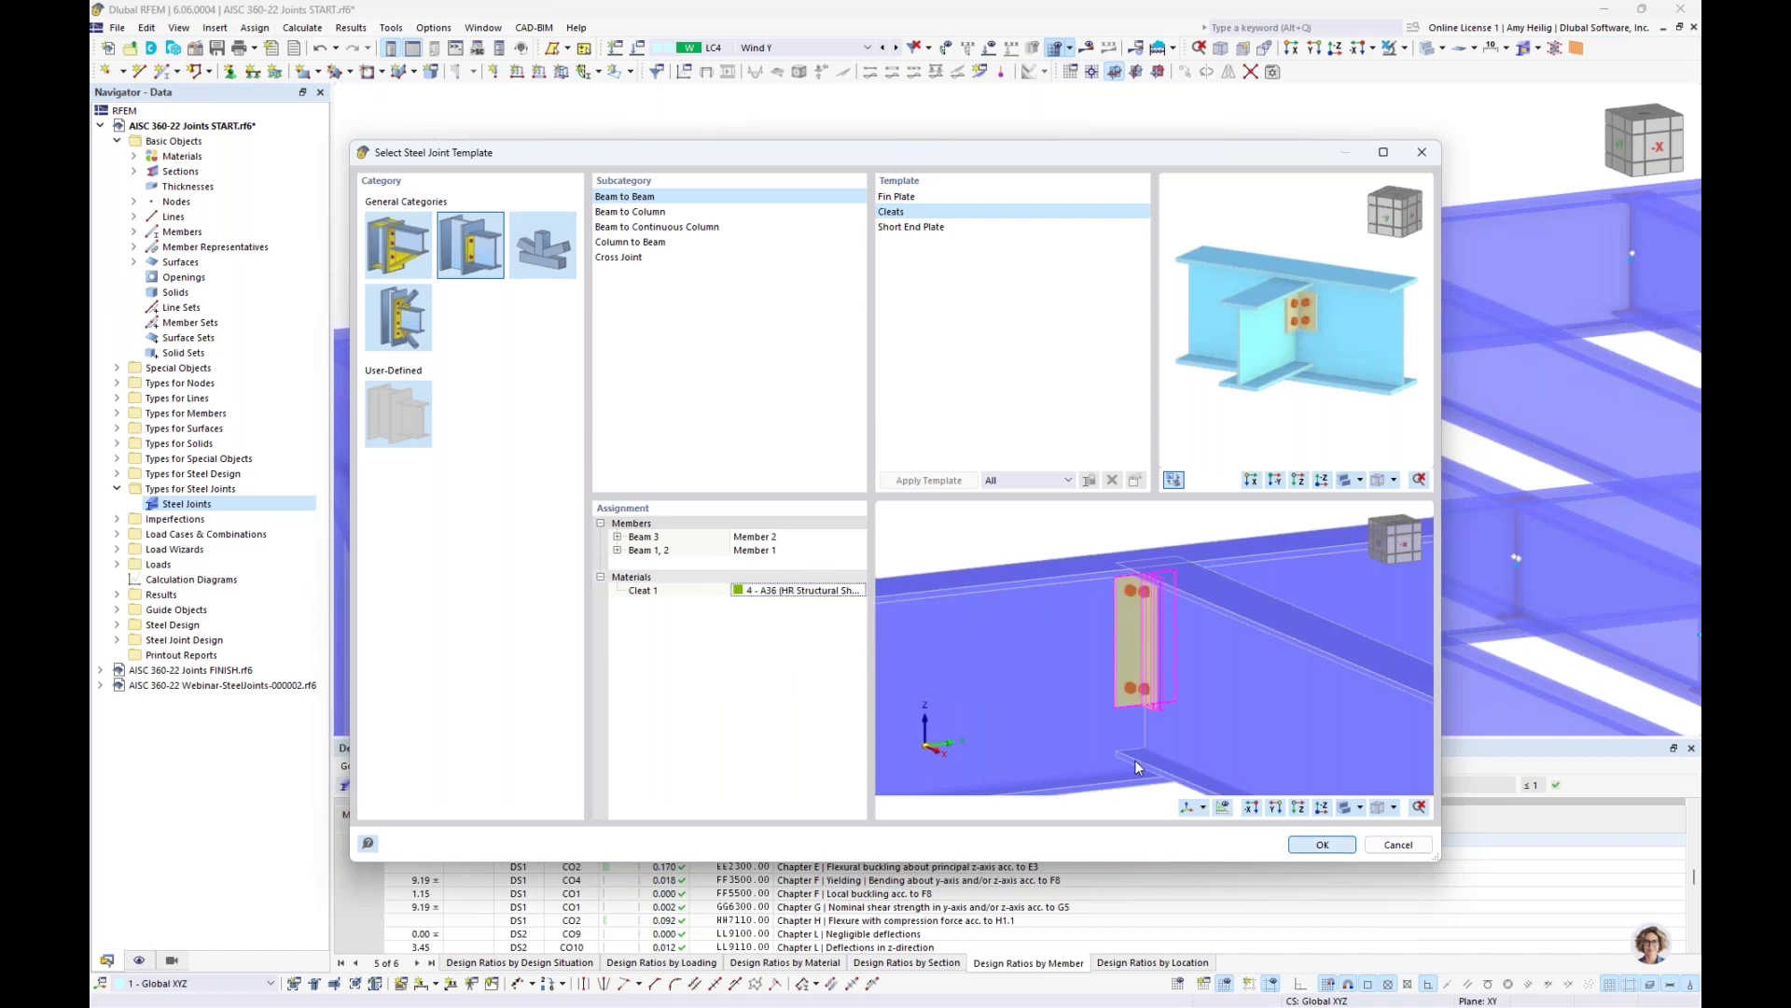
Set the offset of connected member 1 in the Cleat 1 component to 0.25 in
{"action": "left_click", "coordinate": [736, 333]}
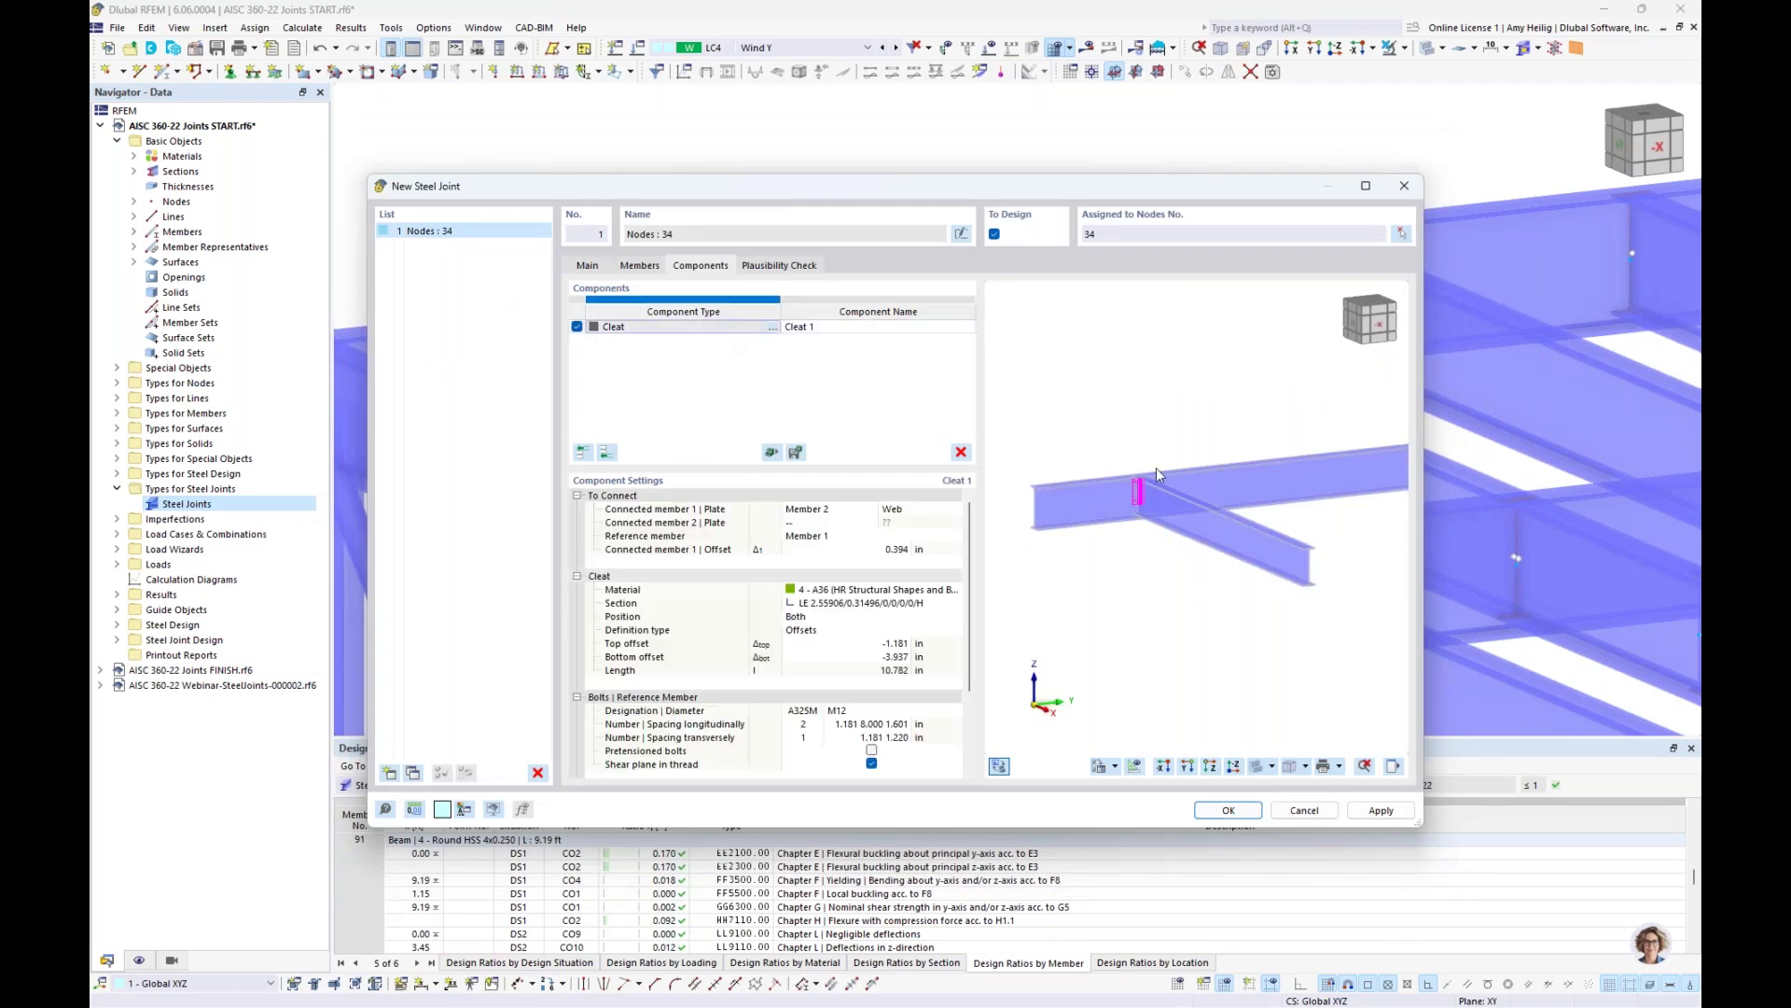
{"action": "scroll", "coordinate": [1150, 500], "scroll_direction": "up", "scroll_amount": 5}
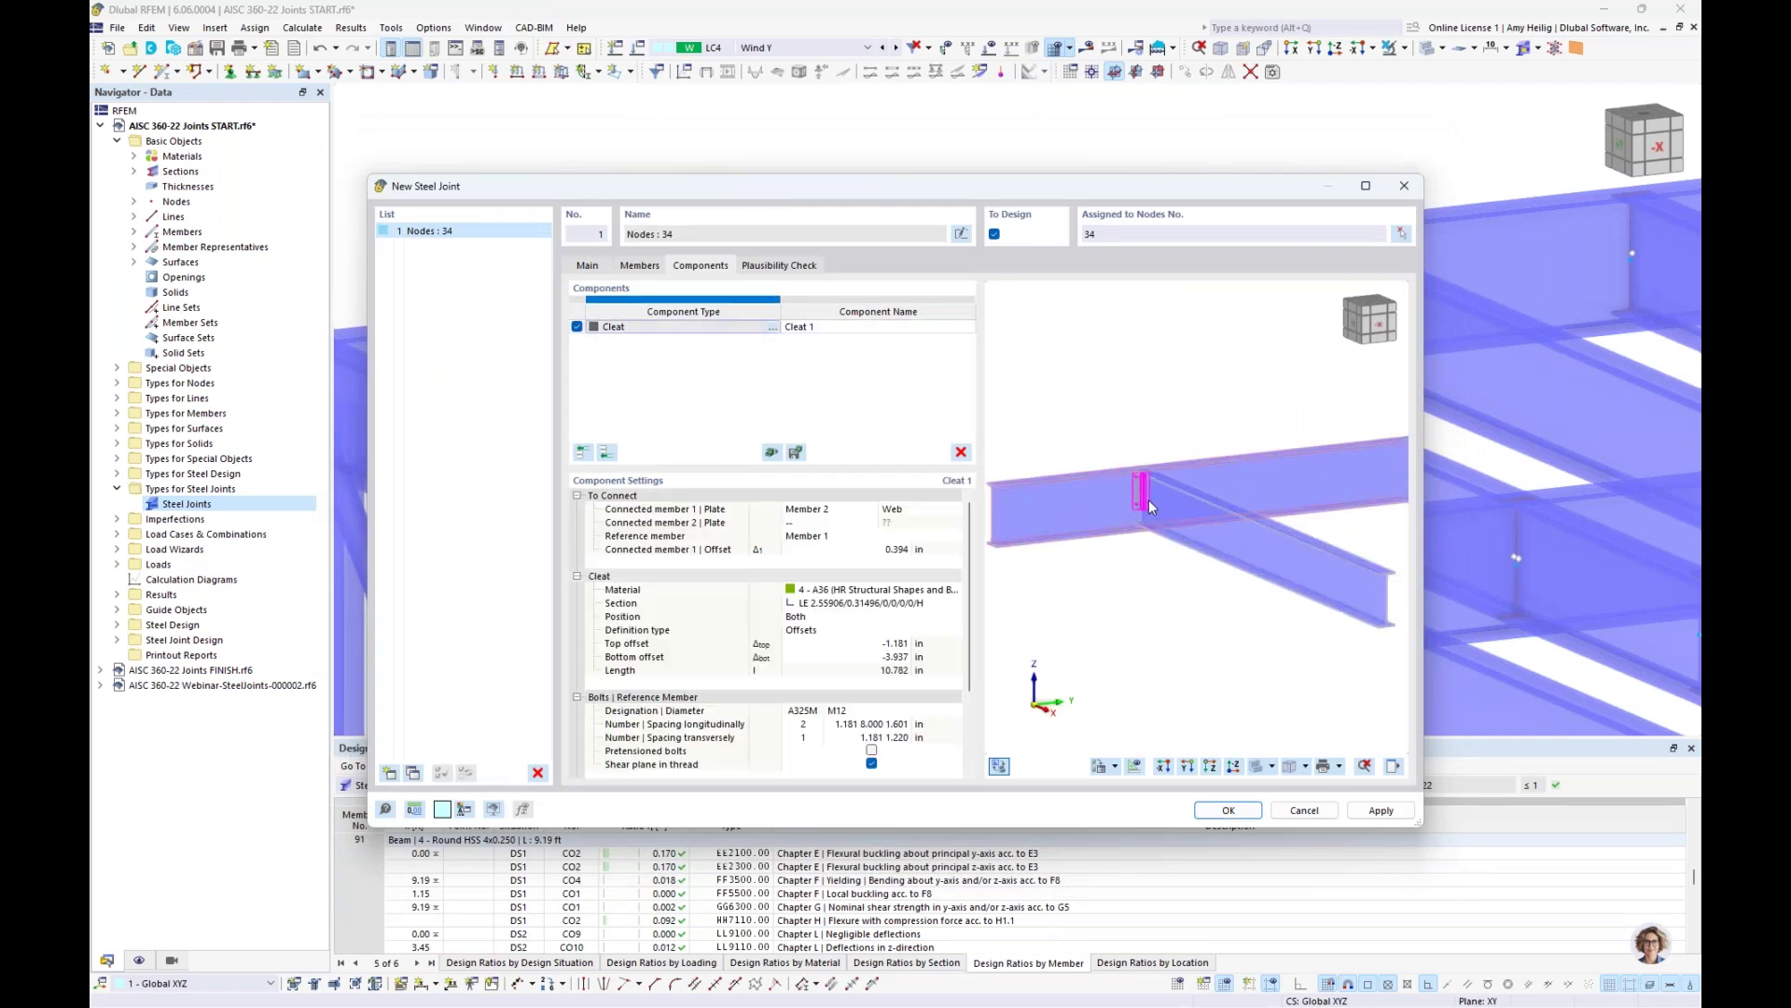
{"action": "left_click", "coordinate": [1262, 769]}
{"action": "middle_click_drag", "start_coordinate": [1127, 623], "coordinate": [1203, 702]}
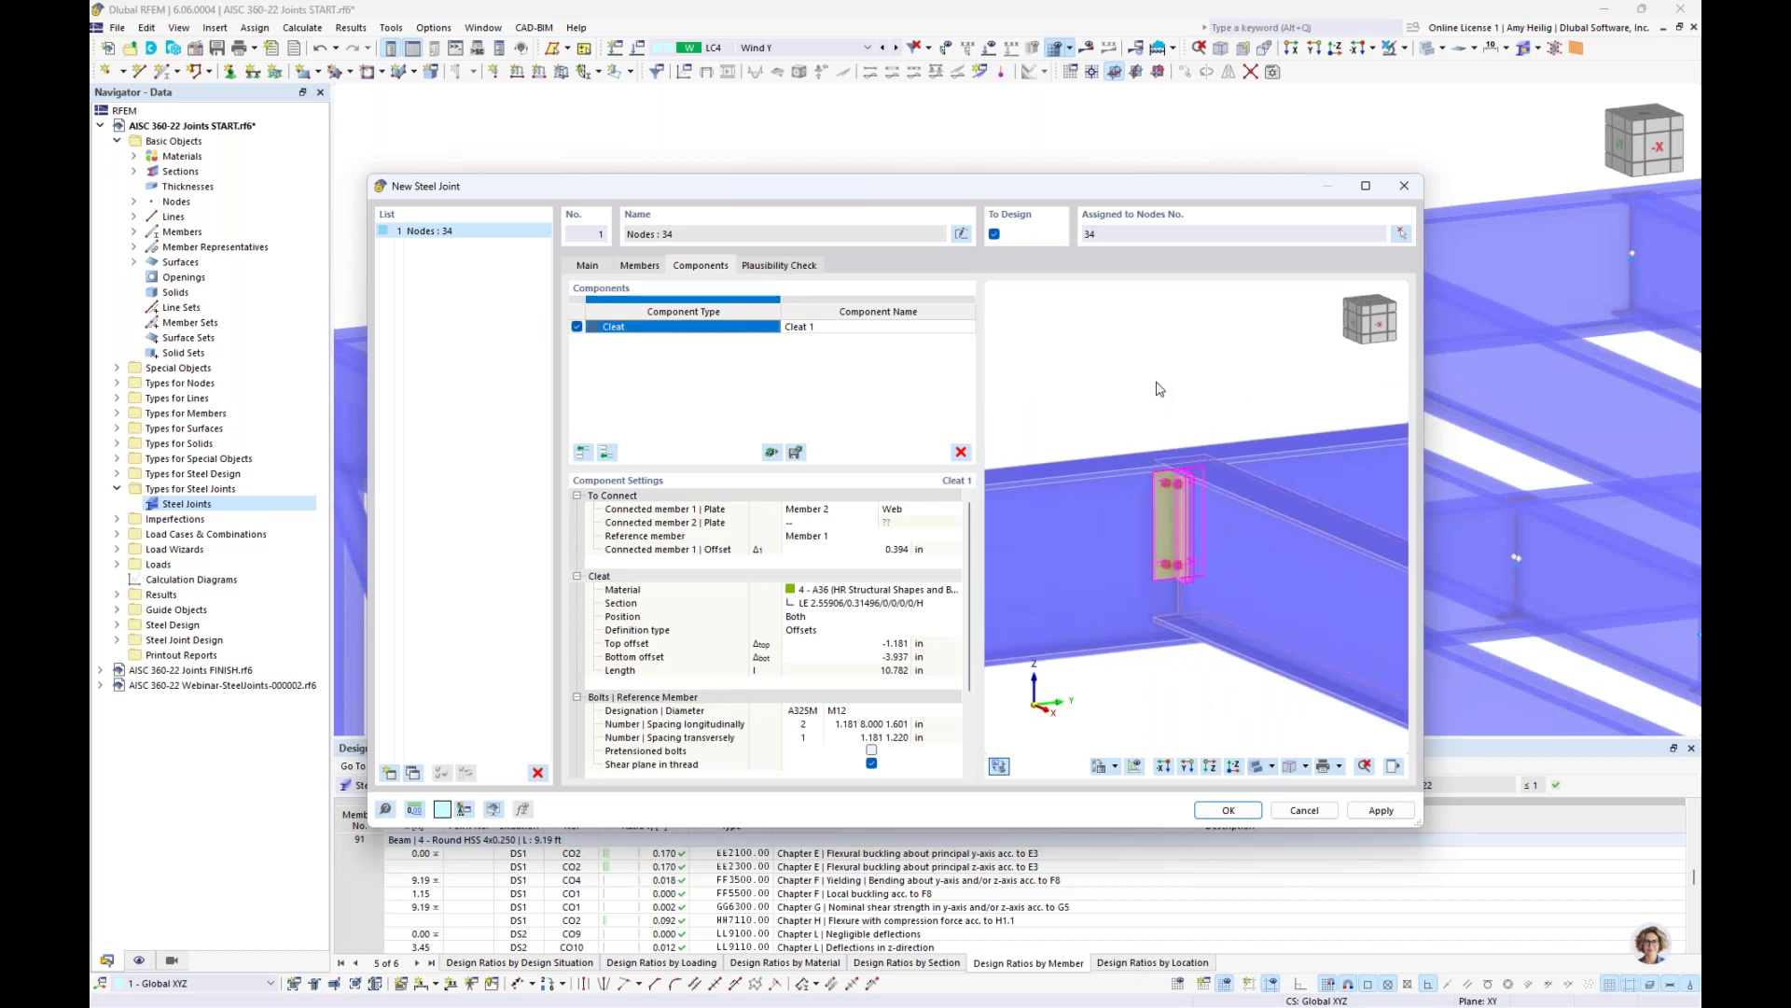
{"action": "scroll", "coordinate": [1149, 582], "scroll_direction": "up", "scroll_amount": 4}
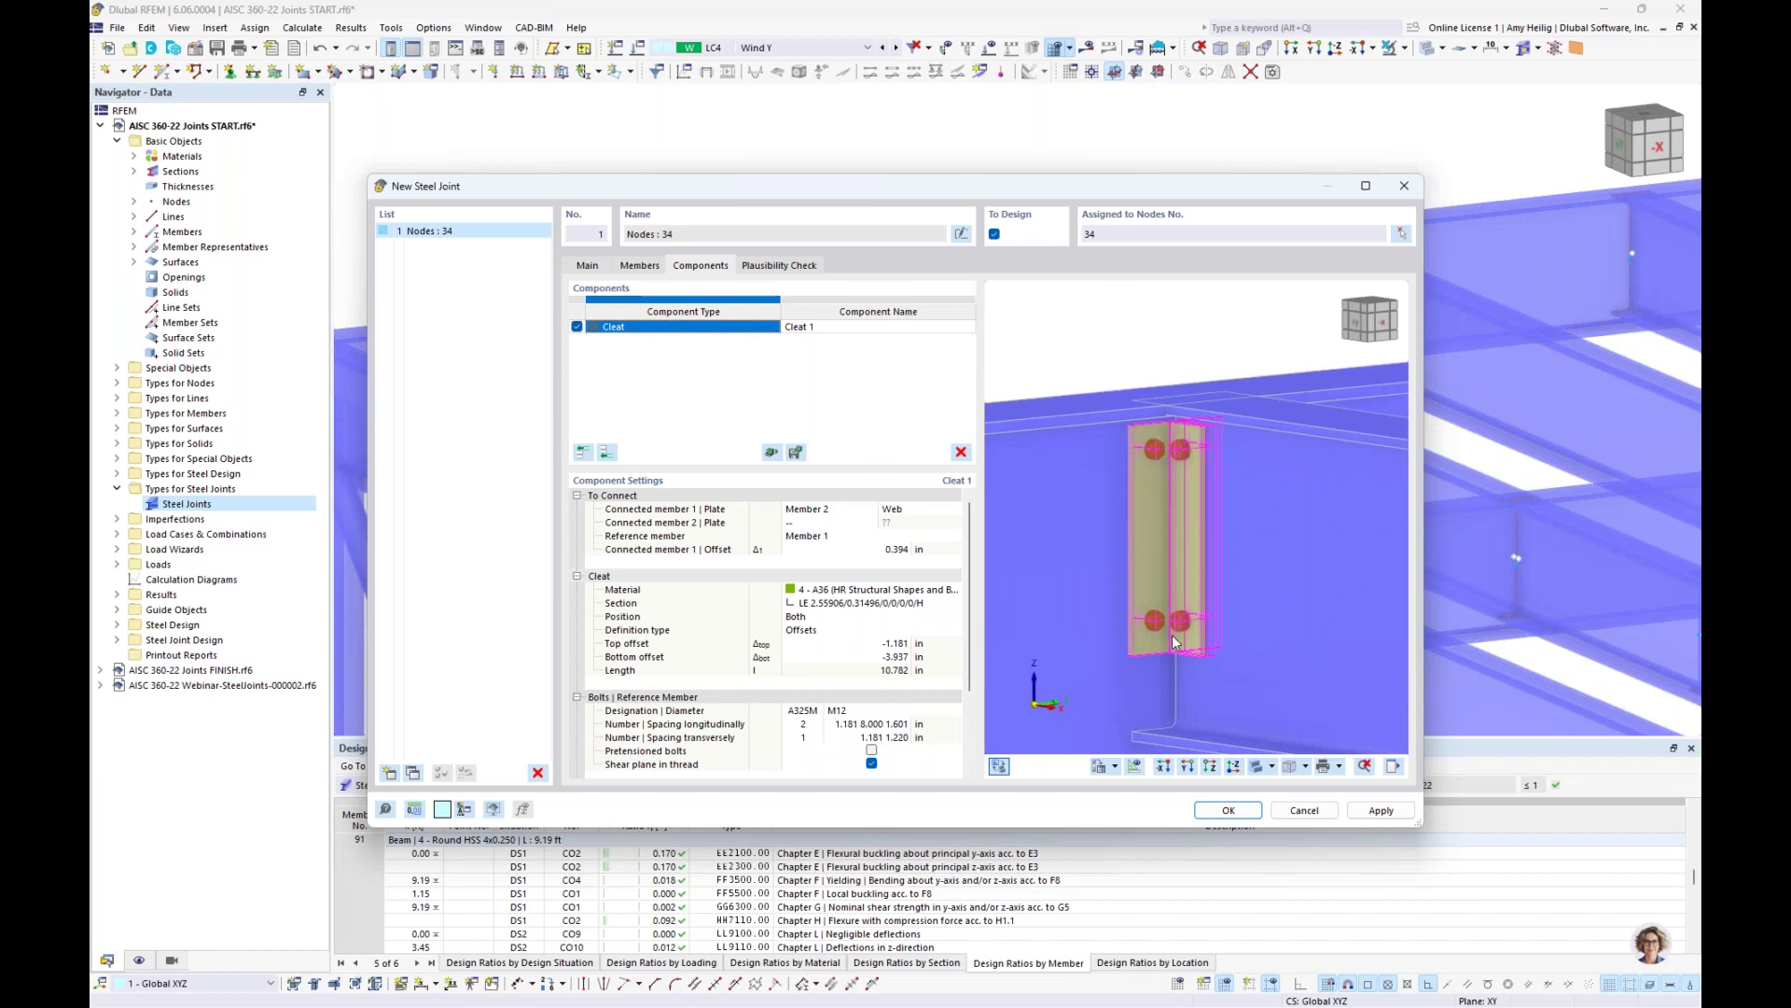
{"action": "left_click", "coordinate": [1184, 768]}
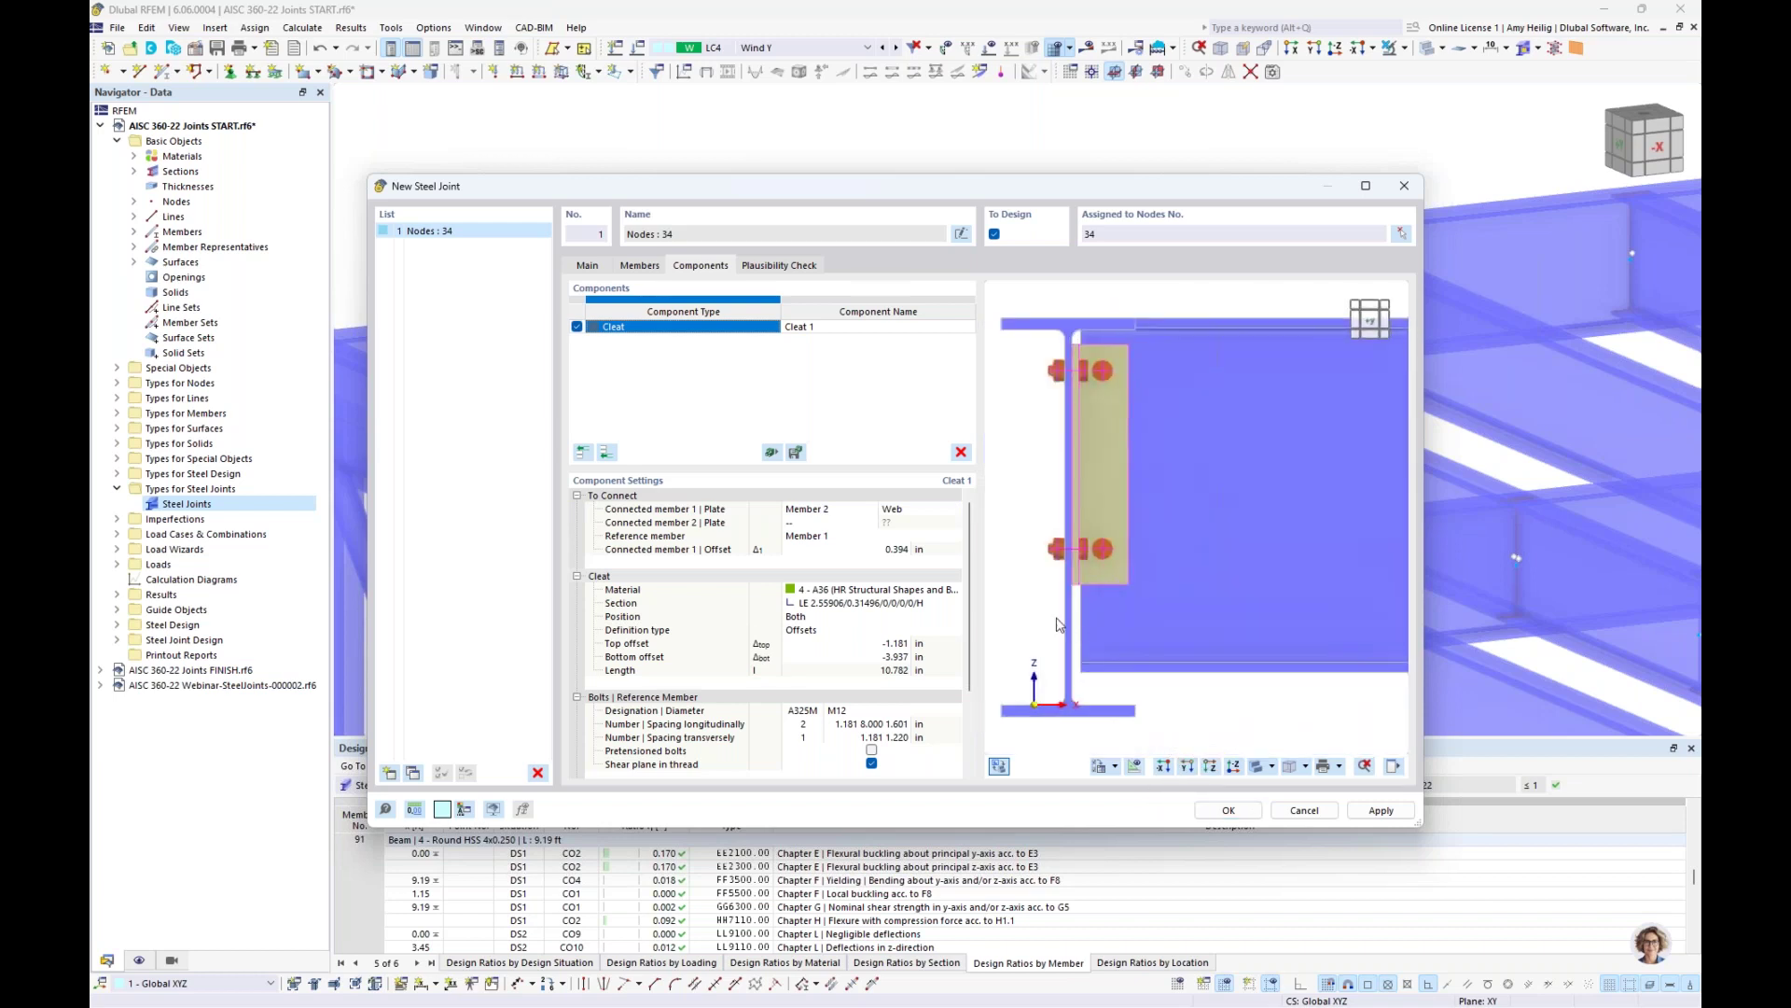
{"action": "left_click", "coordinate": [1059, 625]}
{"action": "type", "text": "0.25"}
{"action": "key", "text": "Tab"}
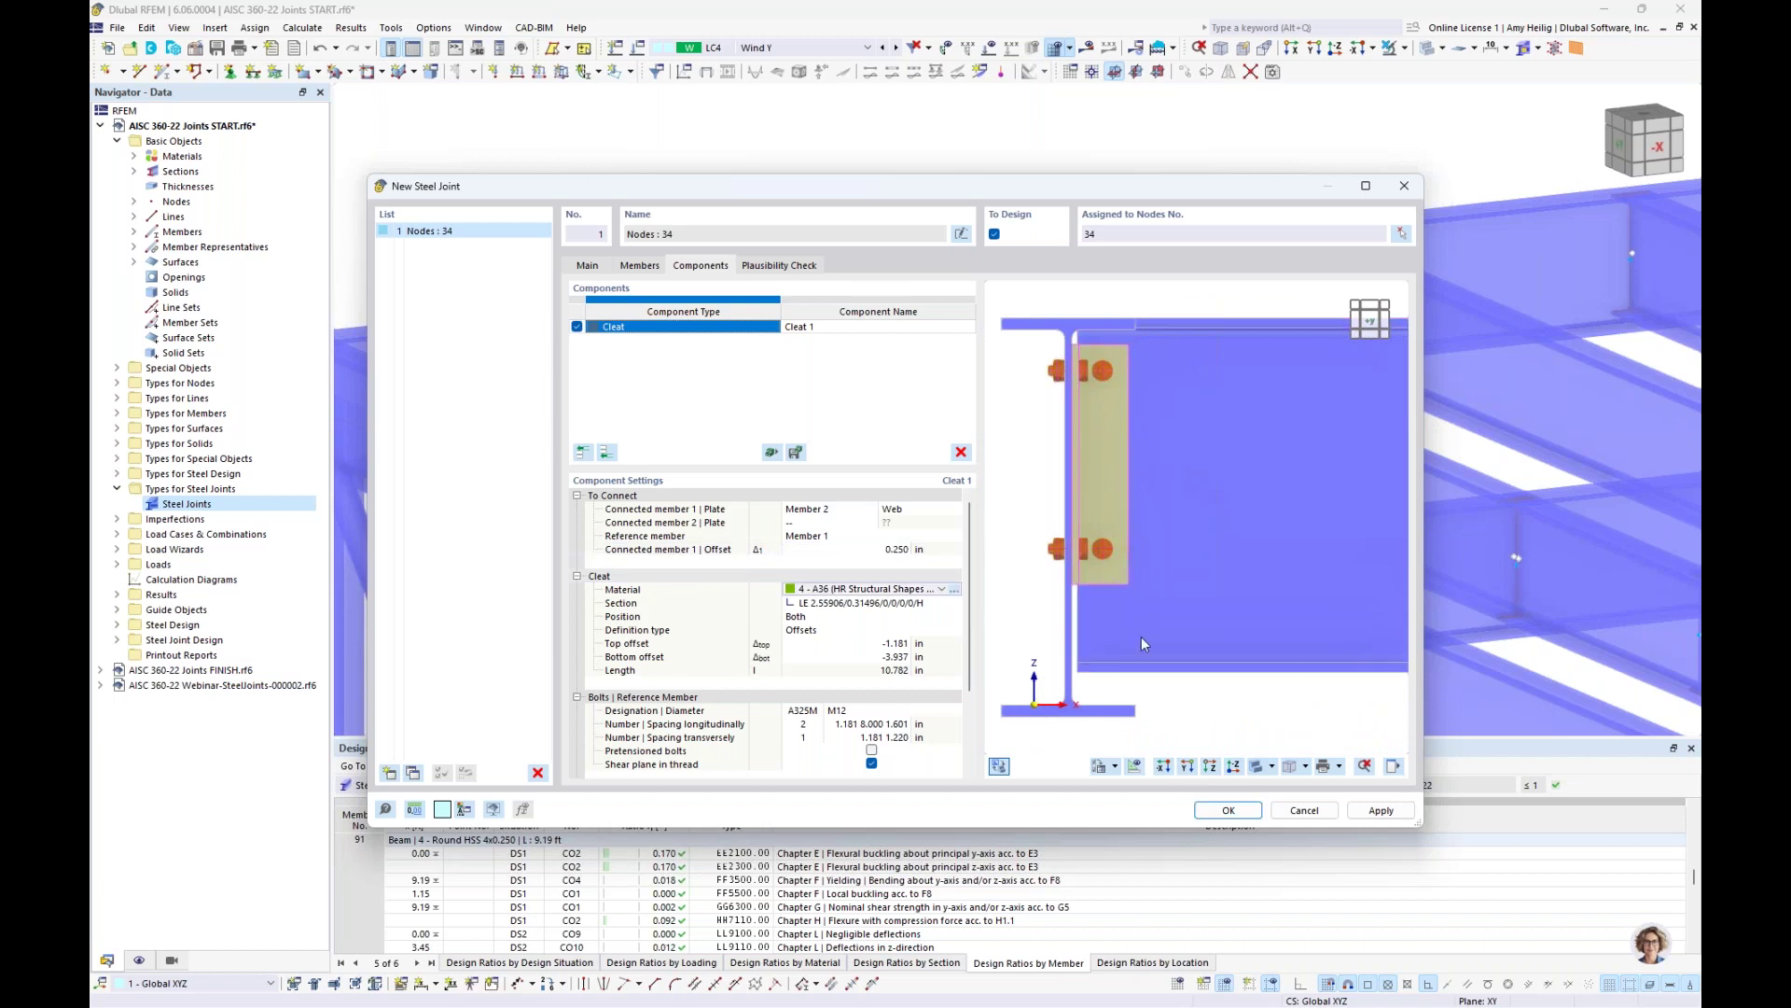
Replace the cleat's section with the standardized AISC 16 equal-leg angle L 3x3x1/4 from the section library
{"action": "left_click", "coordinate": [866, 604]}
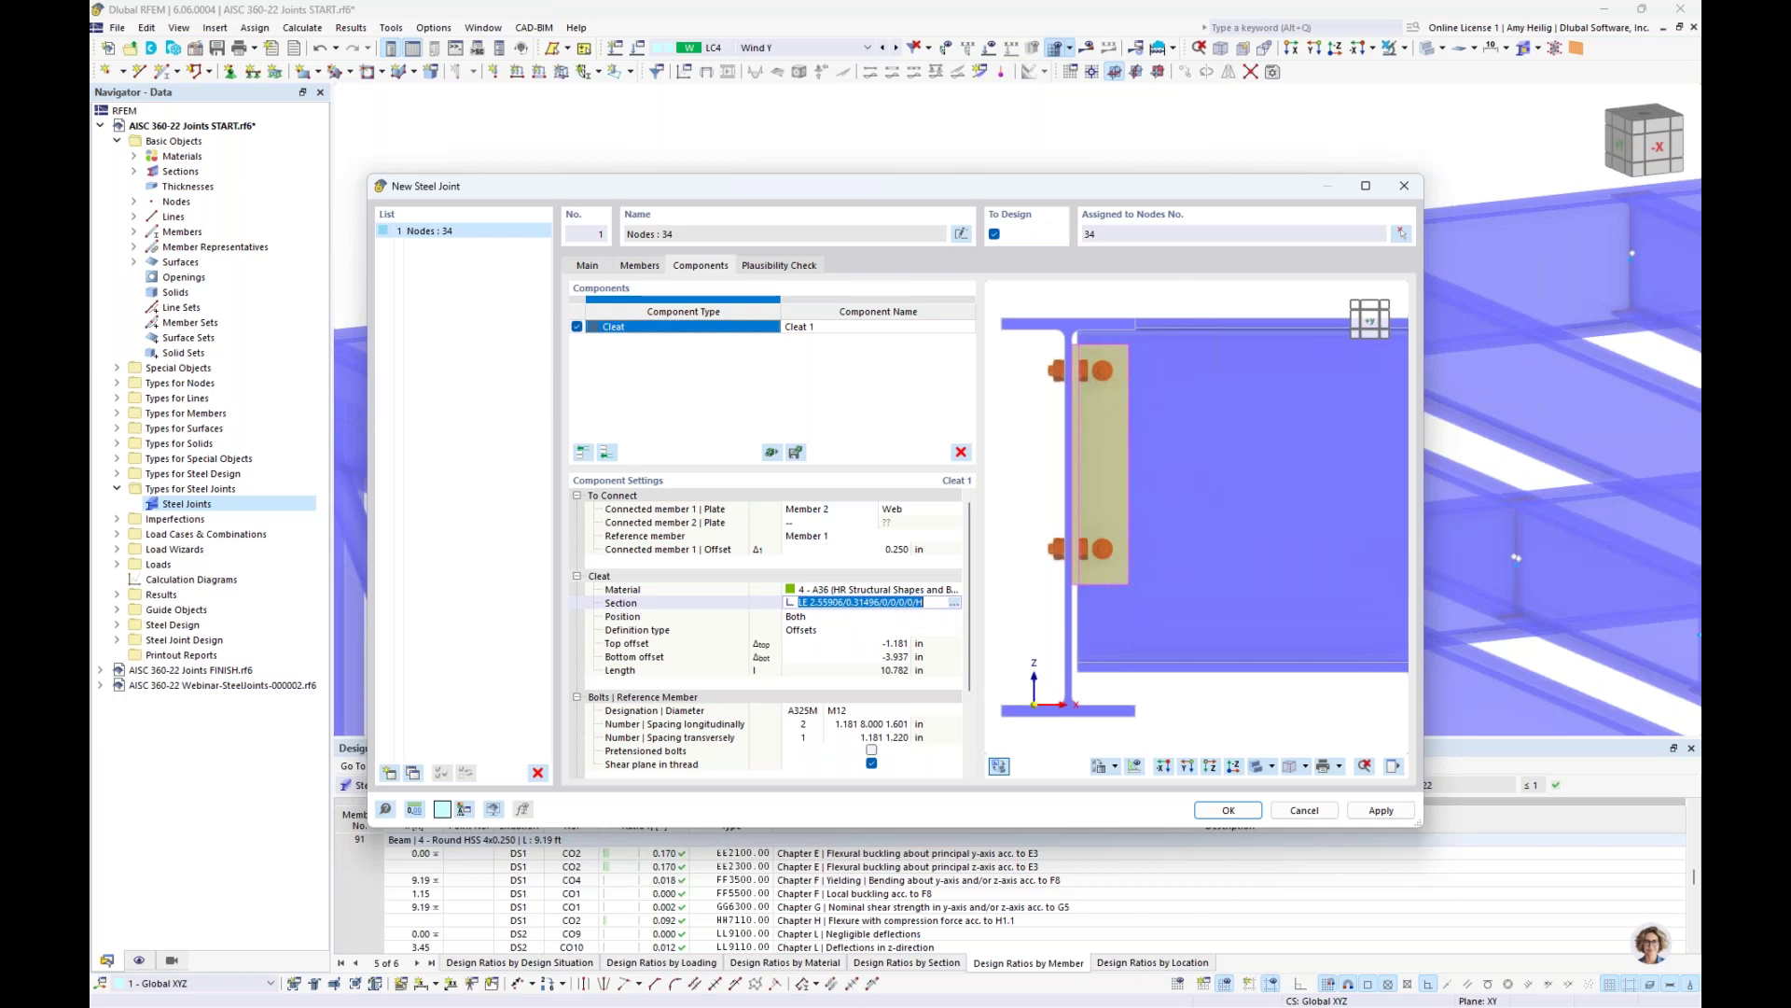
{"action": "left_click", "coordinate": [955, 606]}
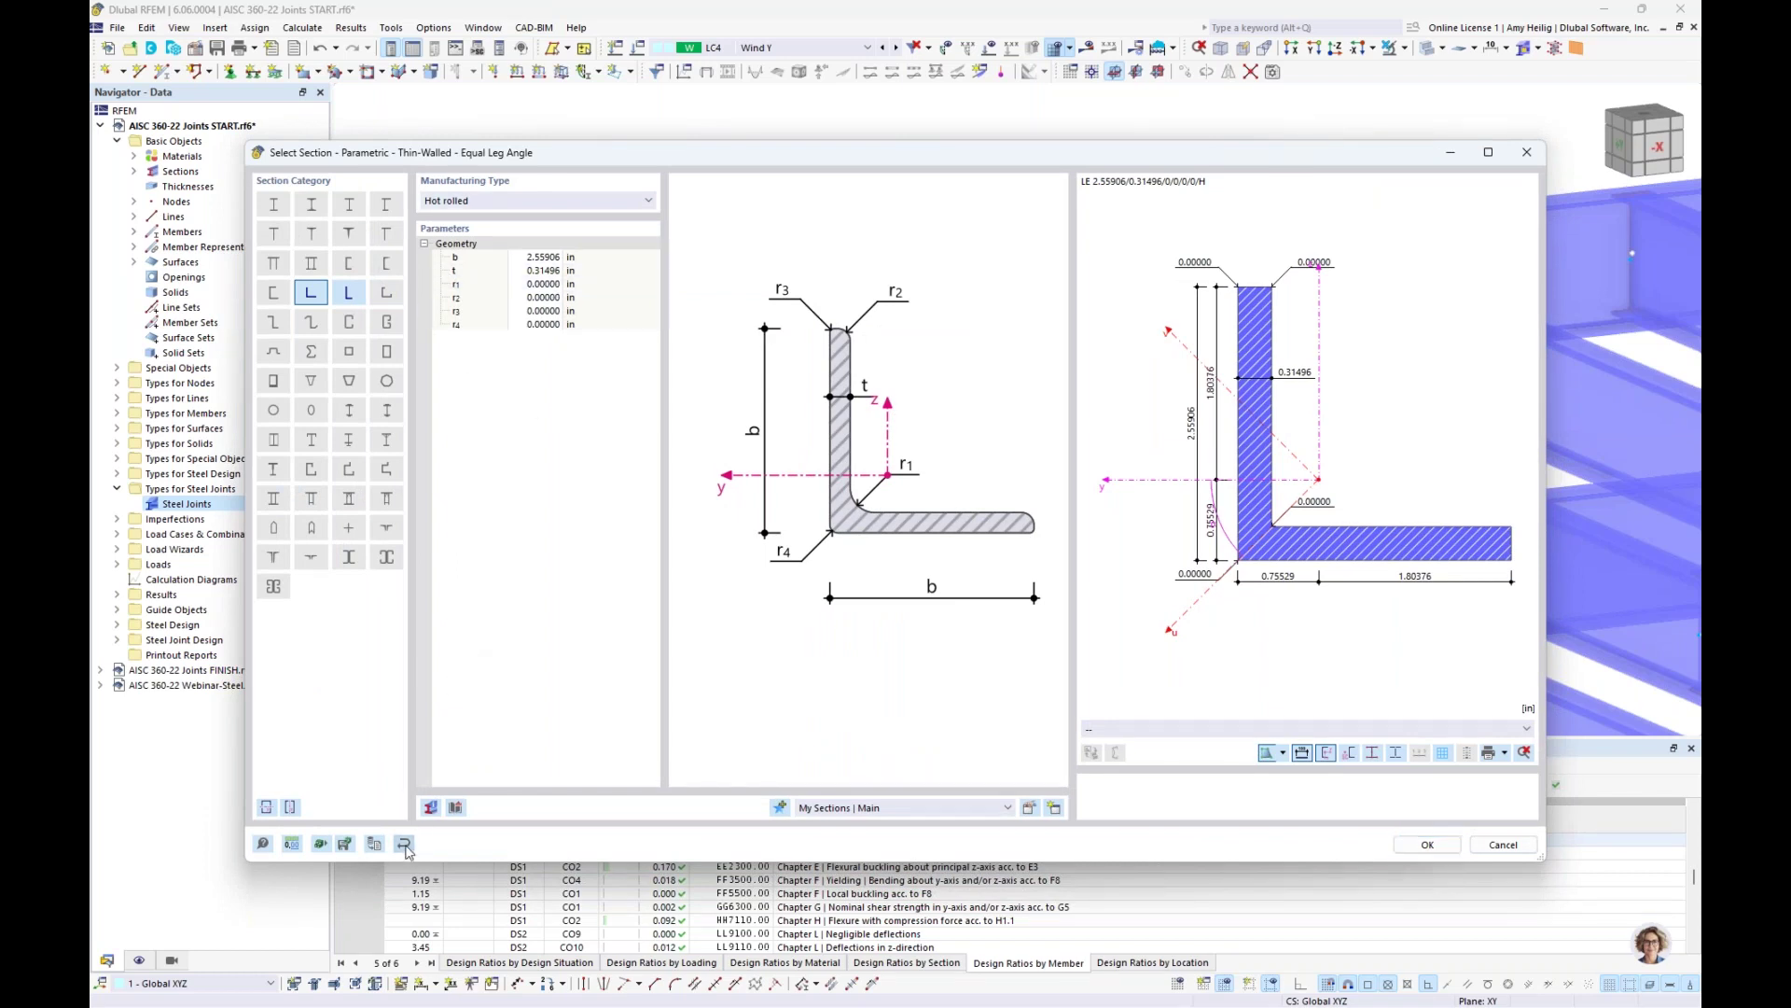
{"action": "left_click", "coordinate": [1428, 844]}
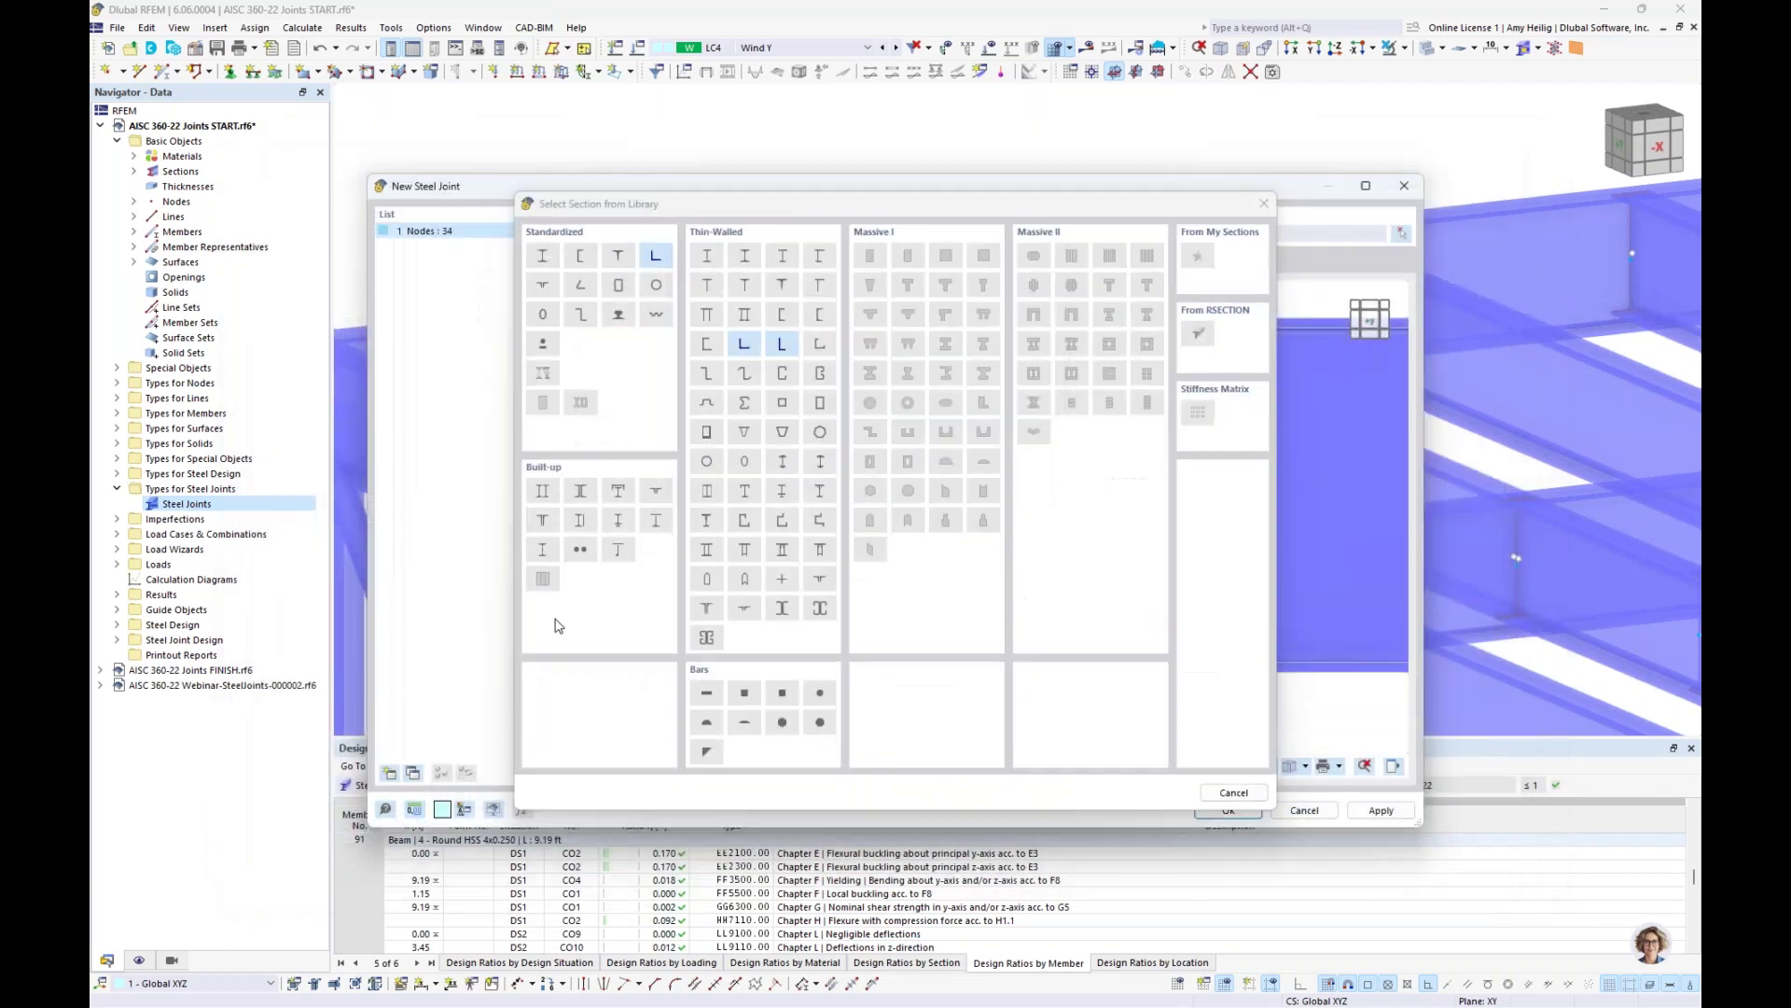
{"action": "left_click", "coordinate": [655, 256]}
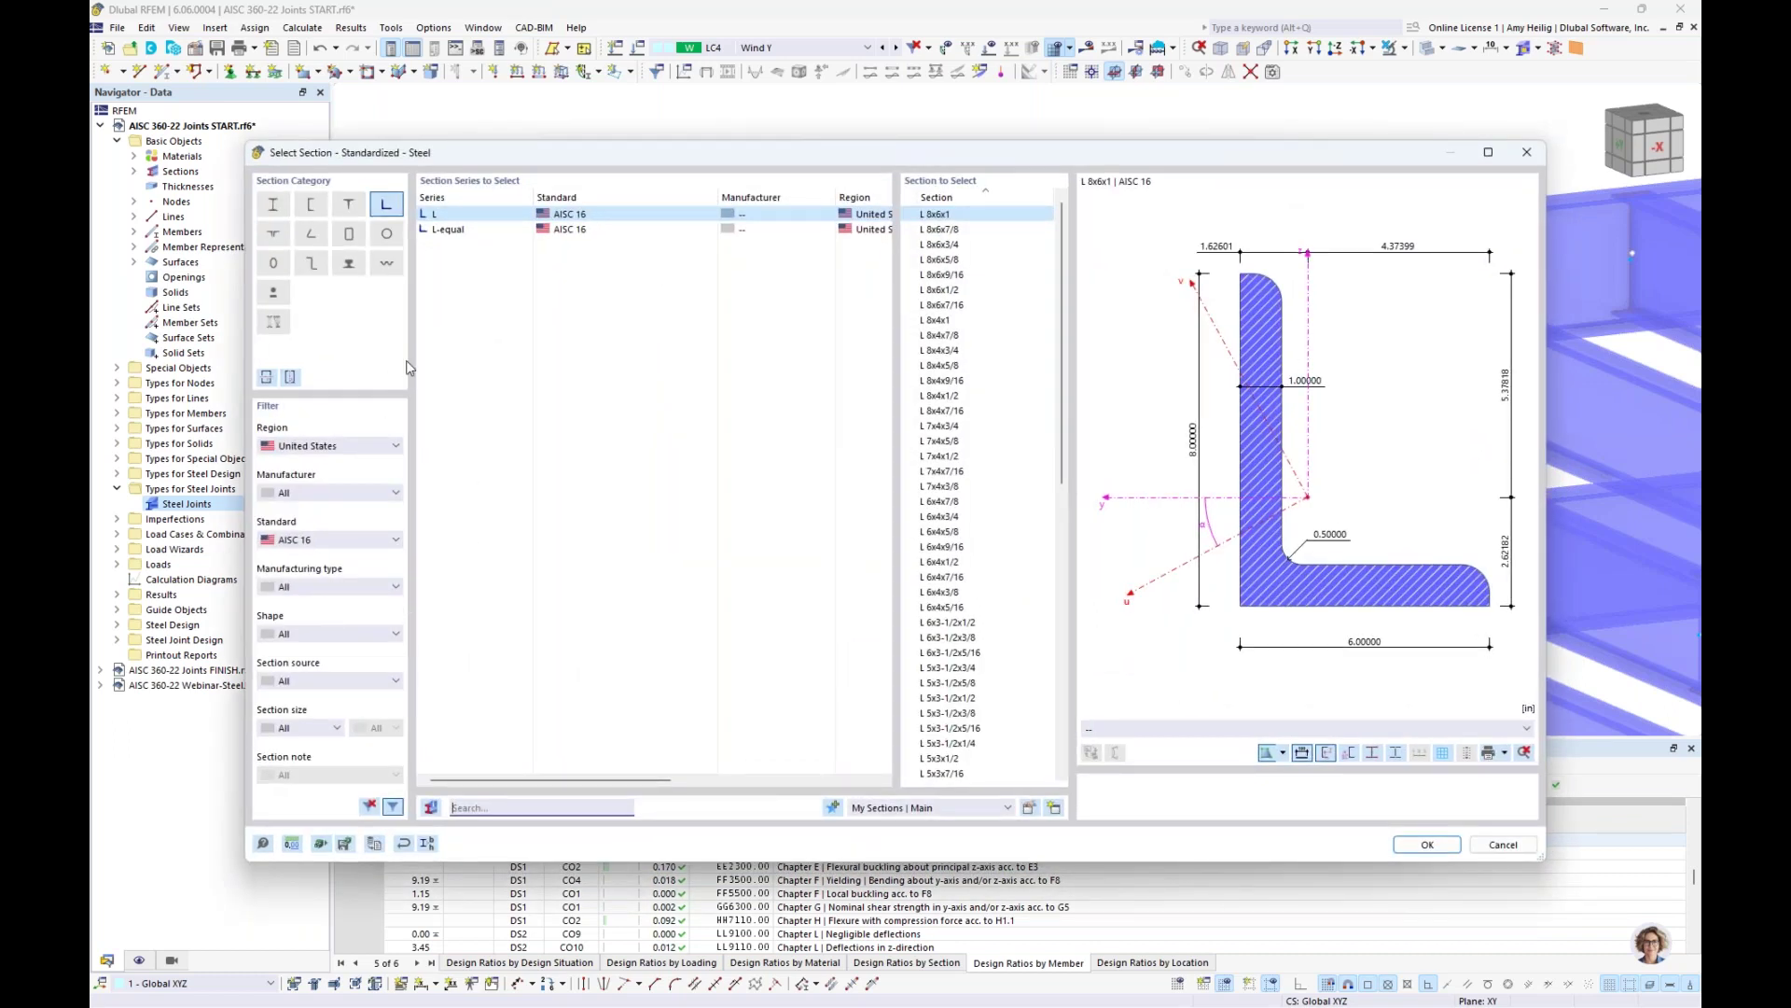
{"action": "left_click", "coordinate": [338, 539]}
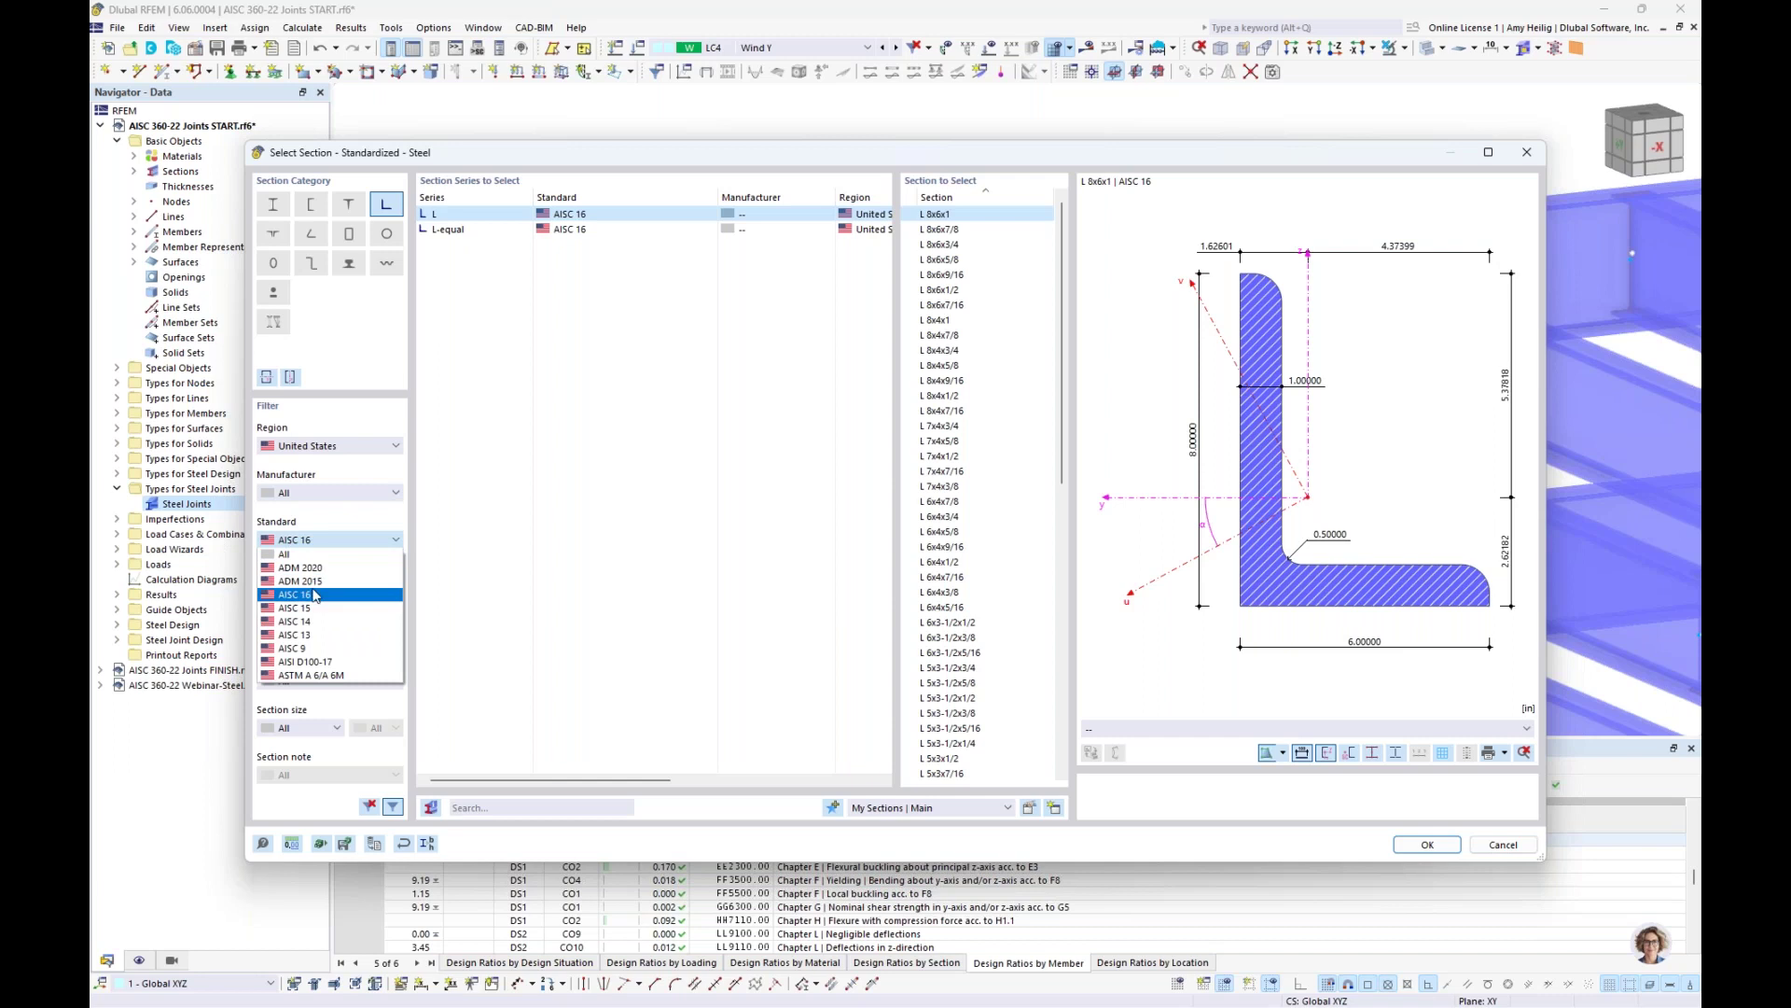
{"action": "left_click", "coordinate": [562, 596]}
{"action": "left_click", "coordinate": [635, 229]}
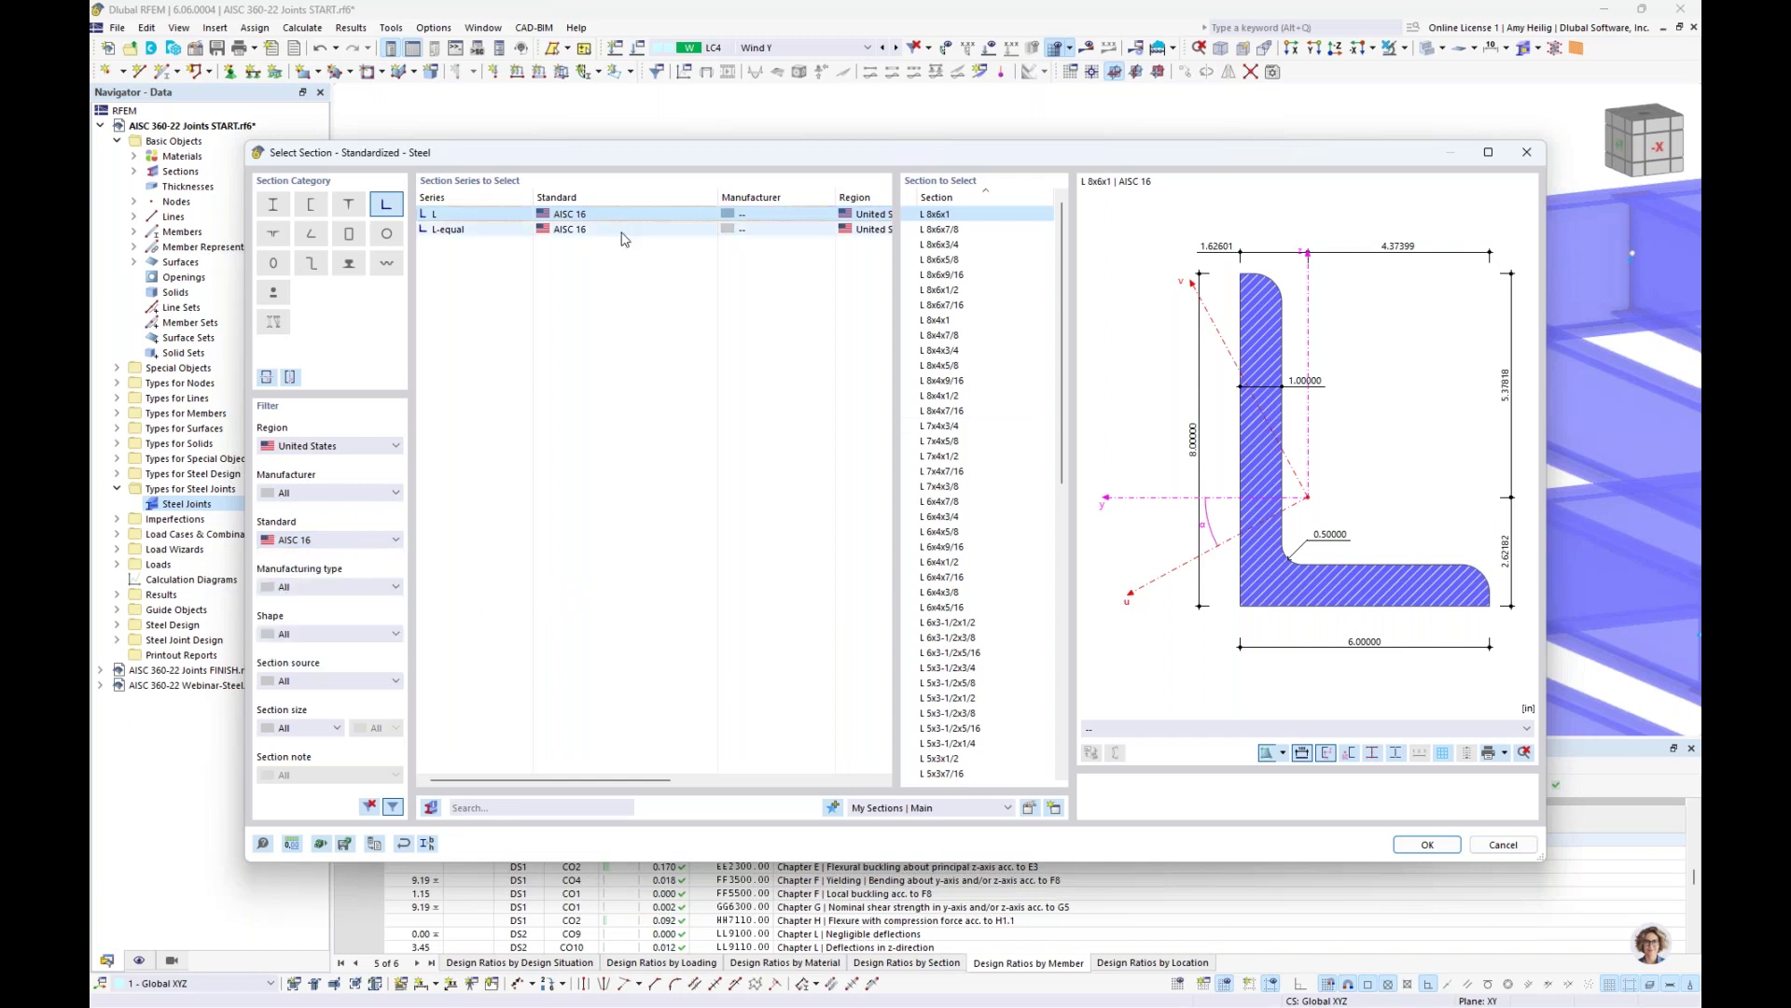
{"action": "left_click_drag", "start_coordinate": [1066, 312], "coordinate": [1043, 556]}
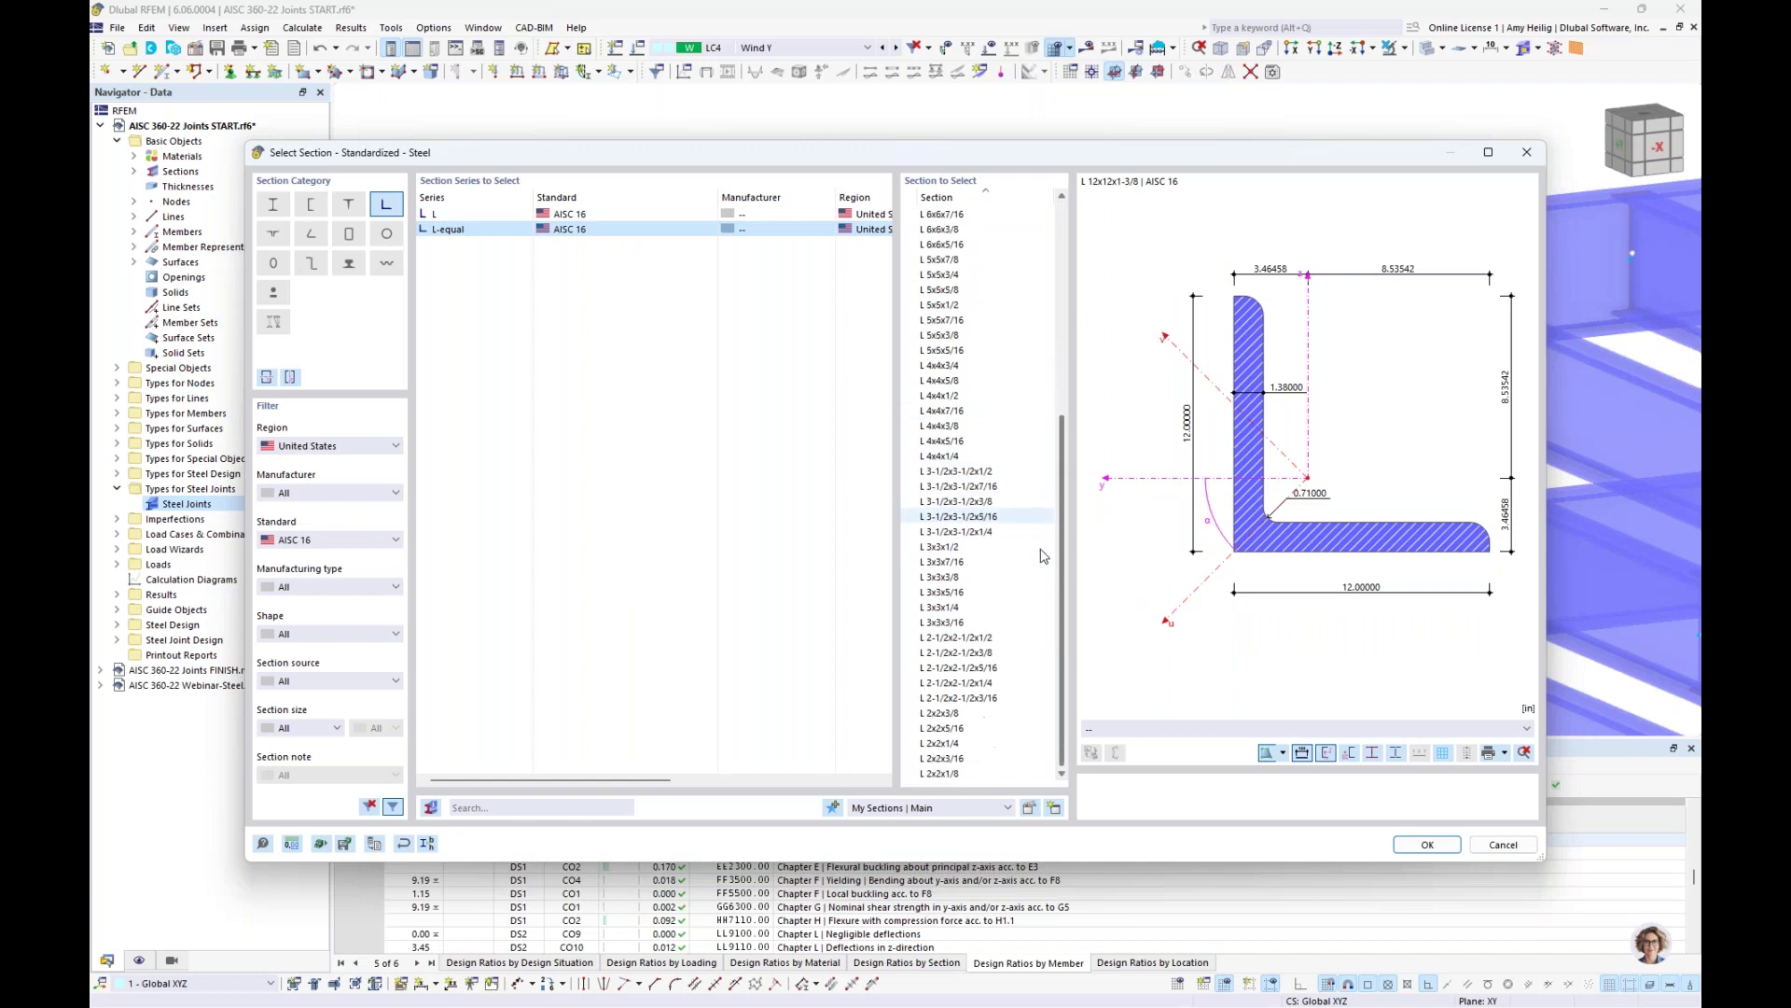
{"action": "left_click", "coordinate": [981, 608]}
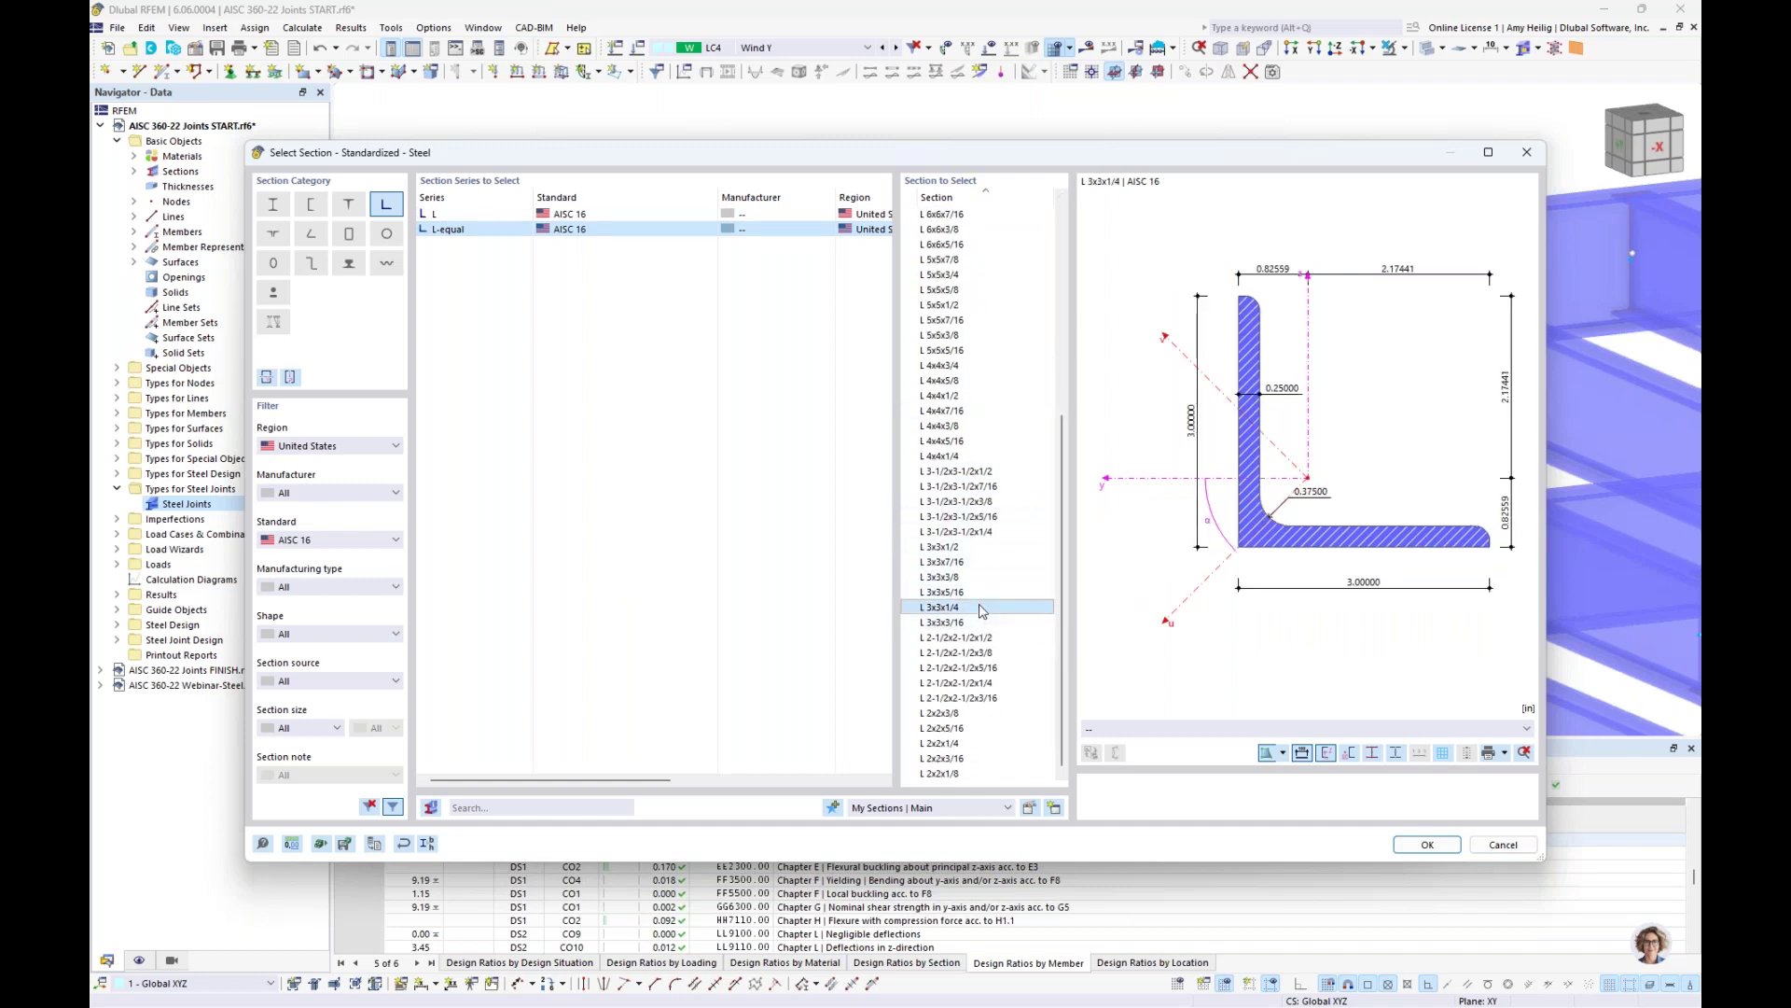
{"action": "left_click", "coordinate": [1426, 844]}
Define the cleat by length and position, with a length of 10 in and an eccentricity of 0
{"action": "mouse_move", "coordinate": [1212, 584]}
{"action": "middle_mouse_down", "text": "ctrl"}
{"action": "mouse_move", "coordinate": [1149, 587]}
{"action": "mouse_move", "coordinate": [1218, 588]}
{"action": "middle_mouse_up", "text": "ctrl"}
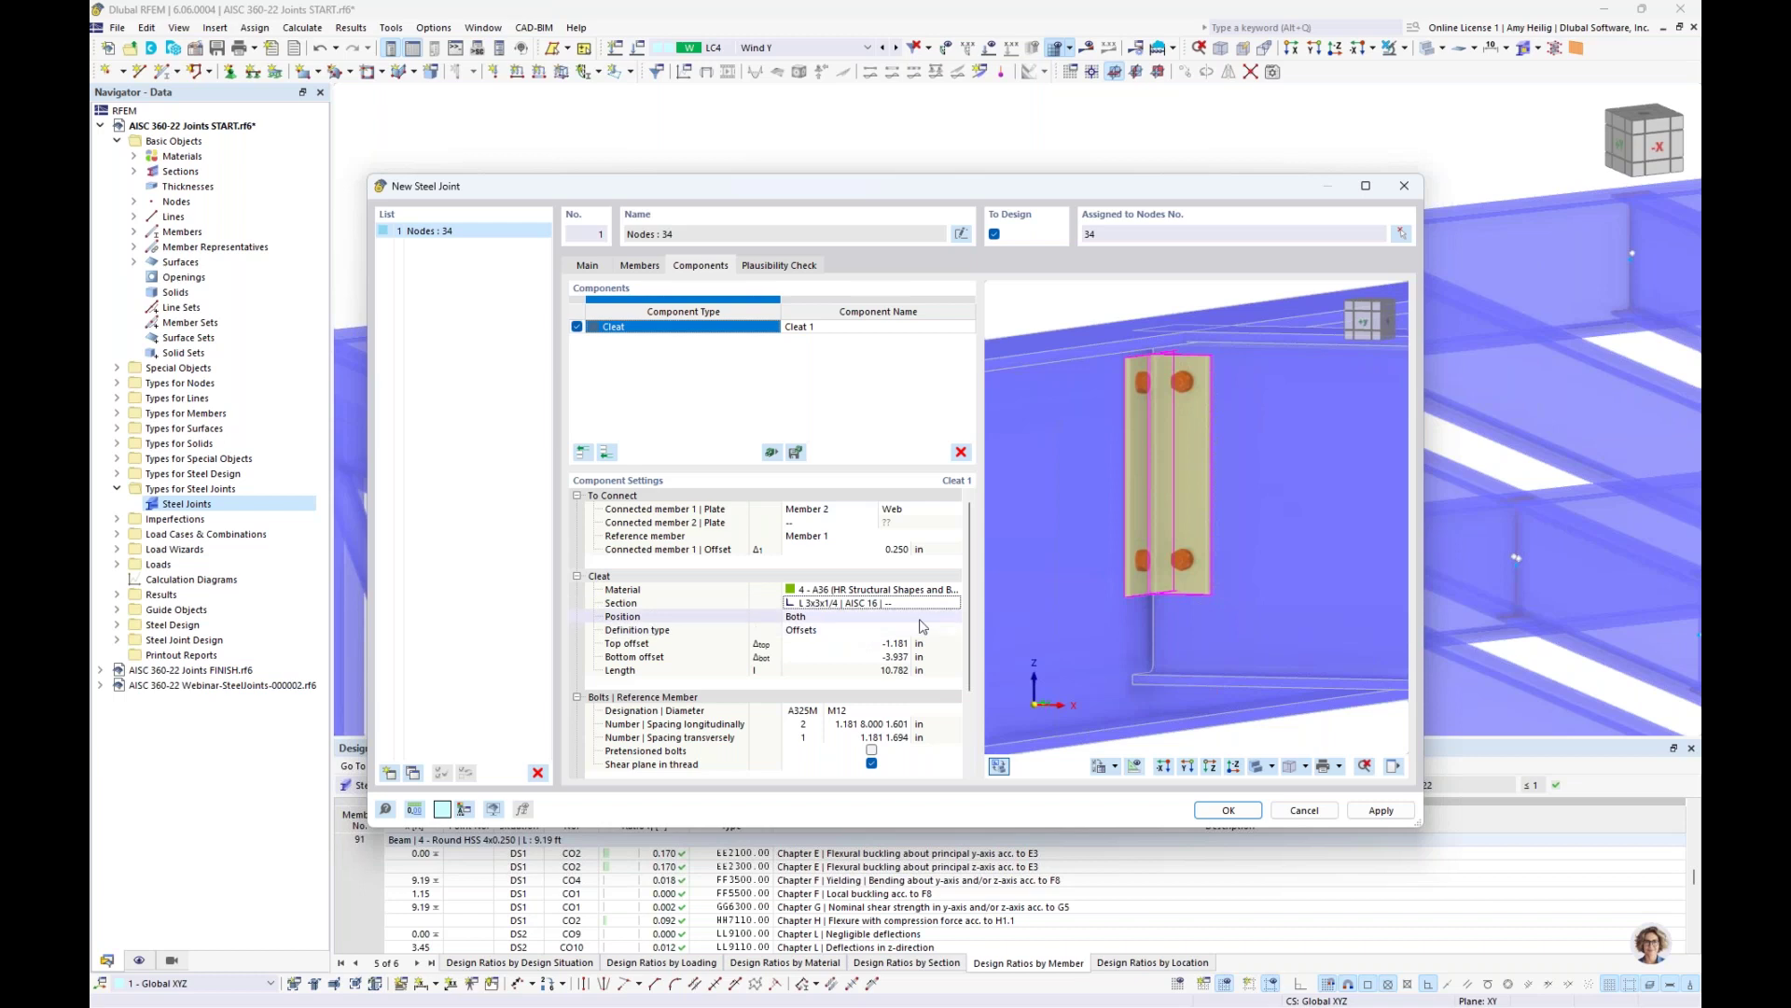
{"action": "scroll", "coordinate": [961, 645], "scroll_direction": "down", "scroll_amount": 1}
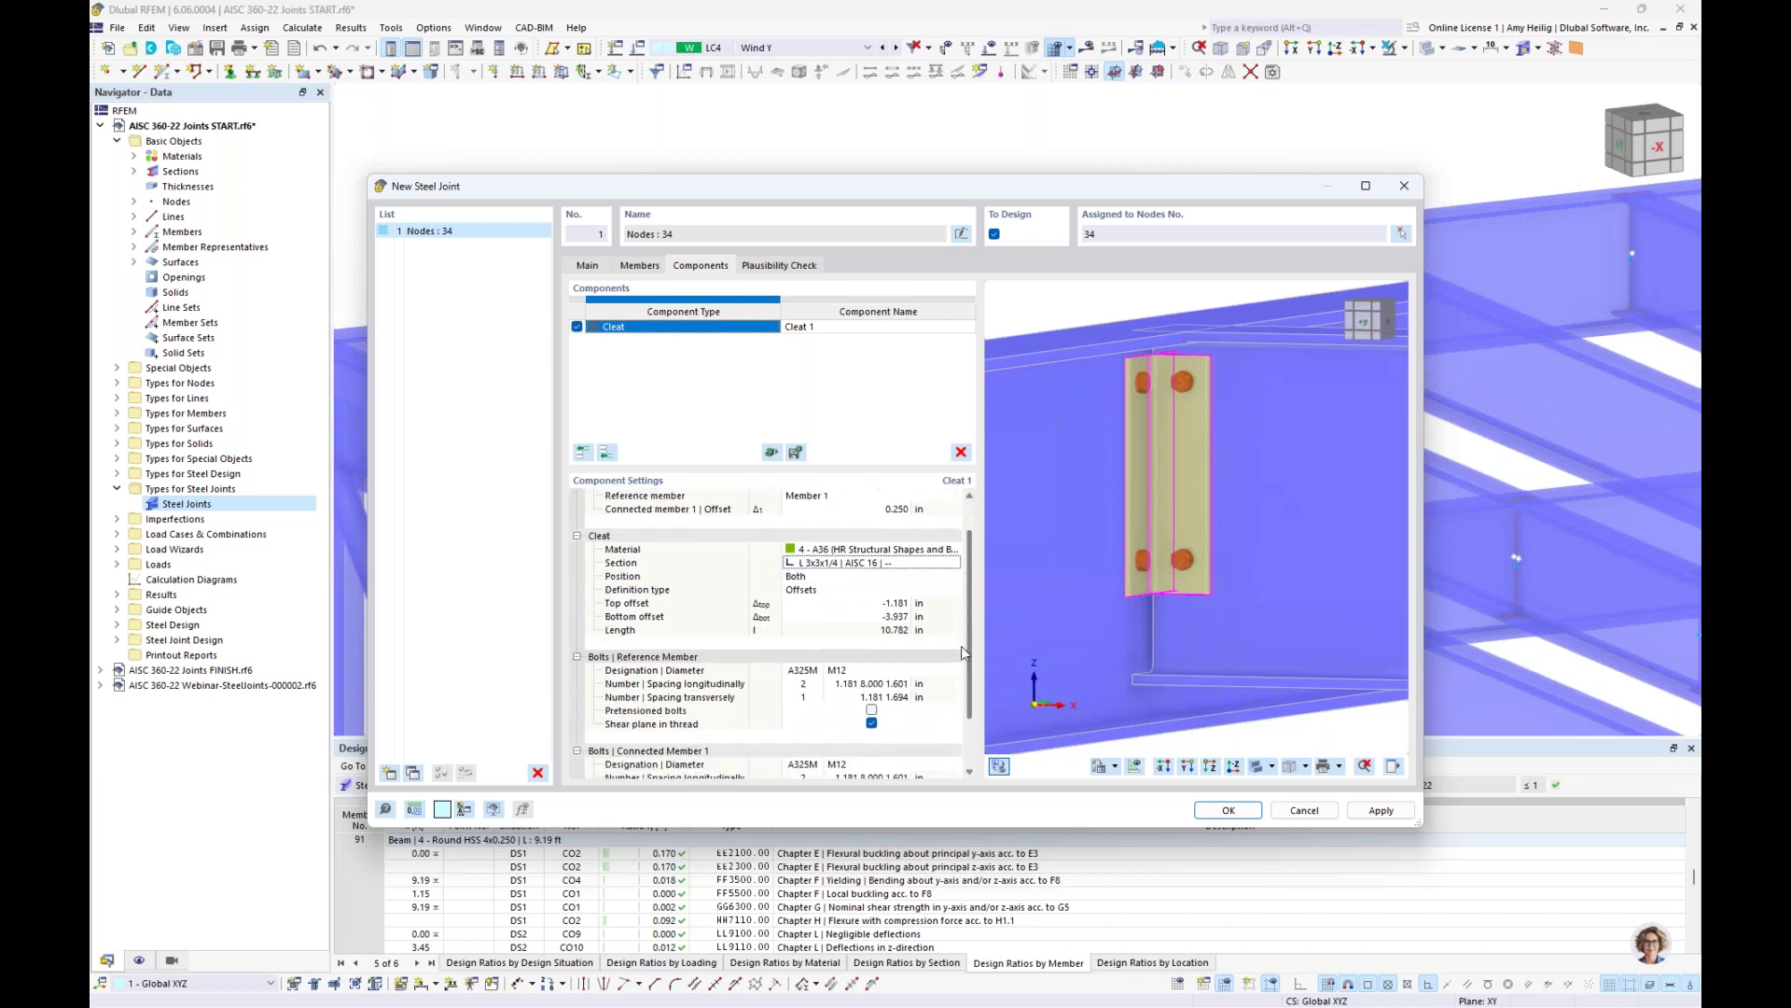
{"action": "left_click", "coordinate": [866, 590]}
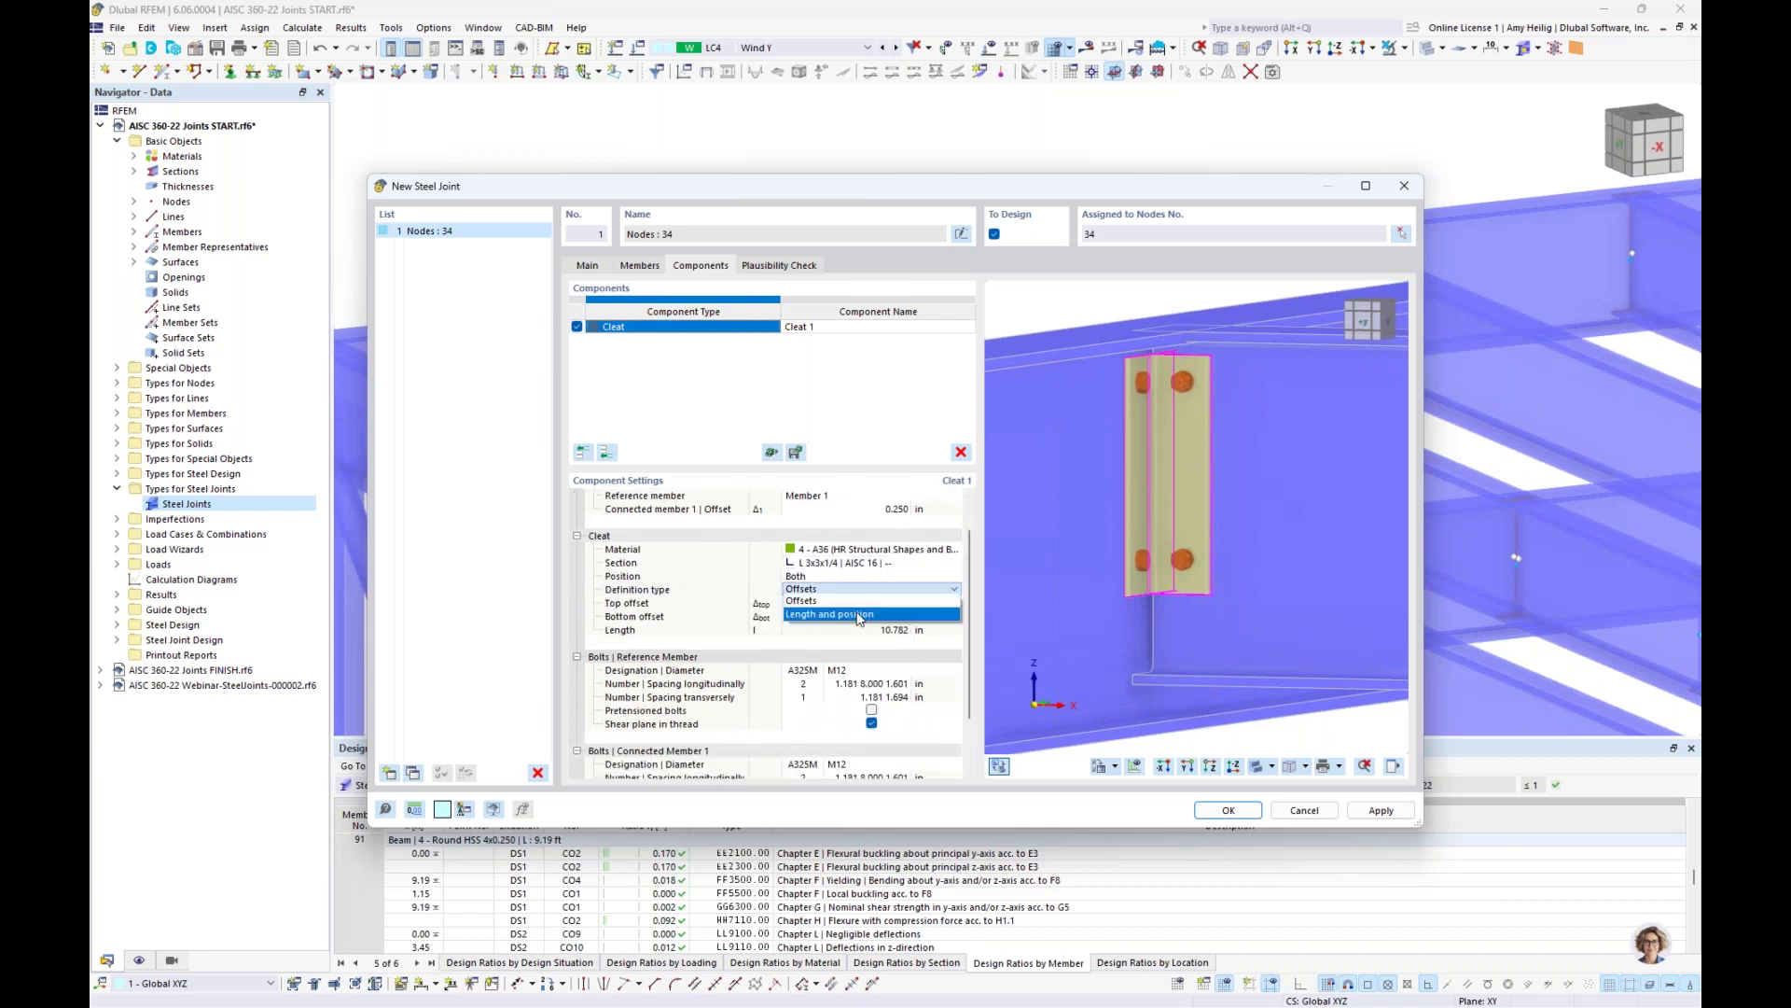
{"action": "left_click", "coordinate": [860, 617]}
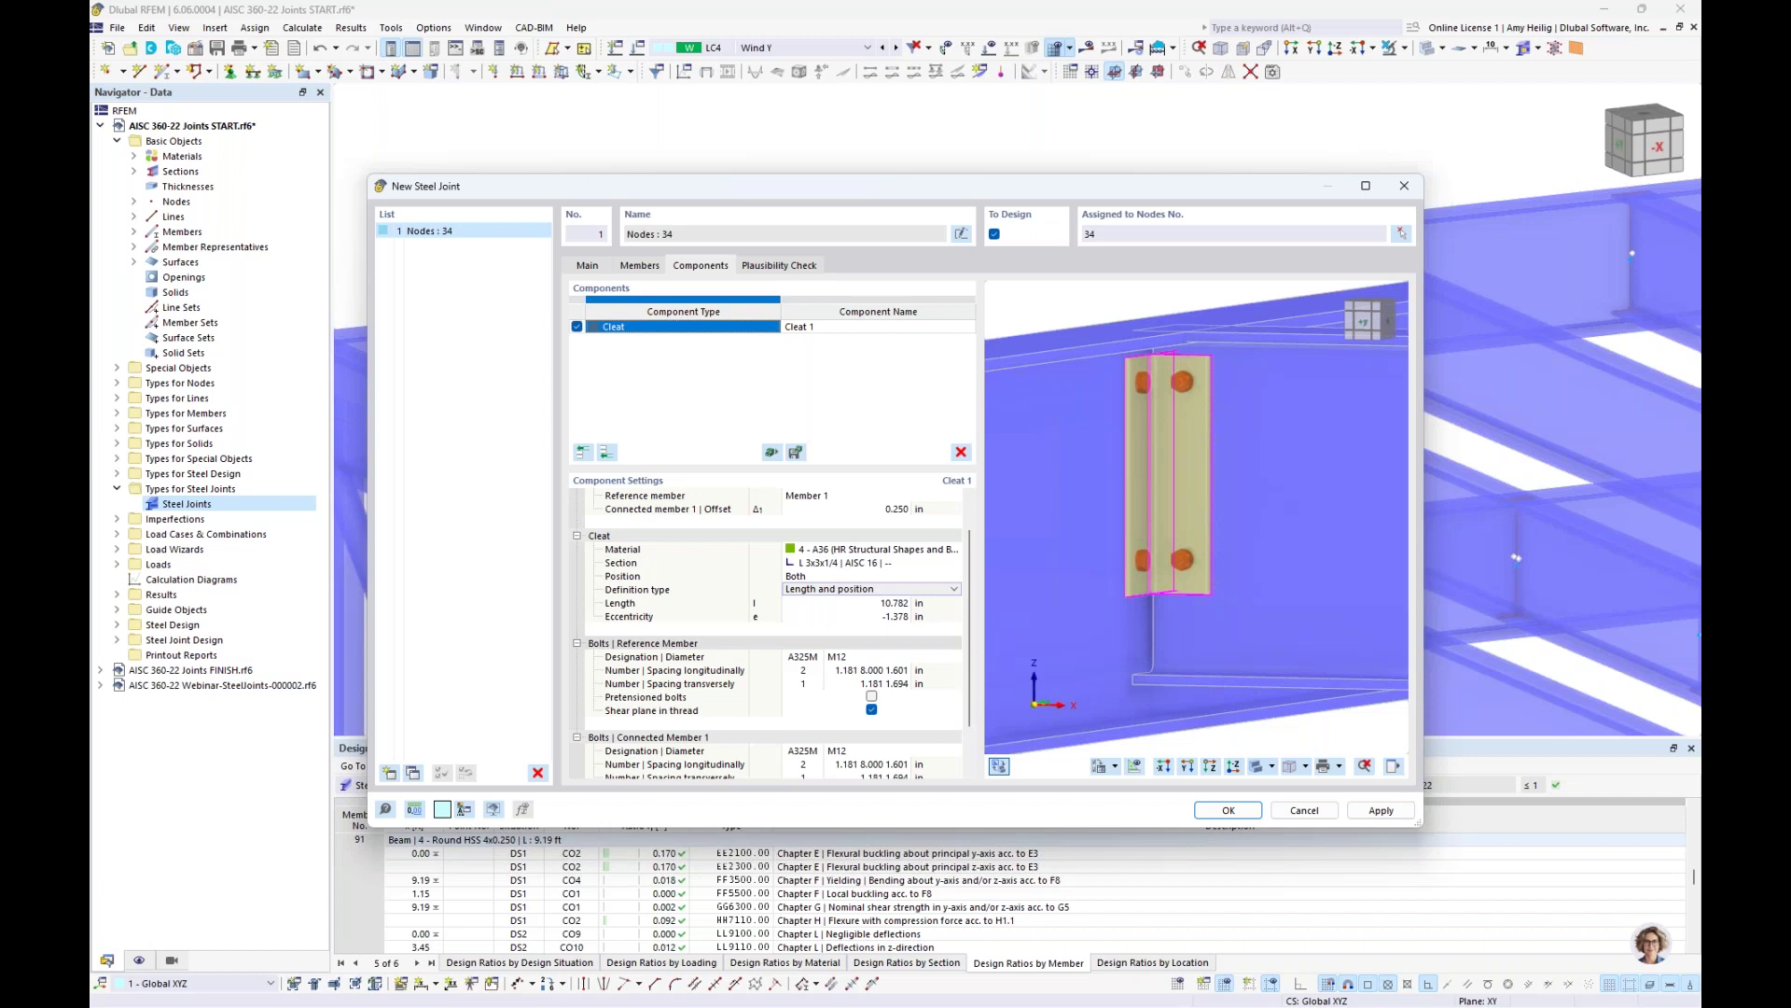
{"action": "left_click", "coordinate": [852, 604]}
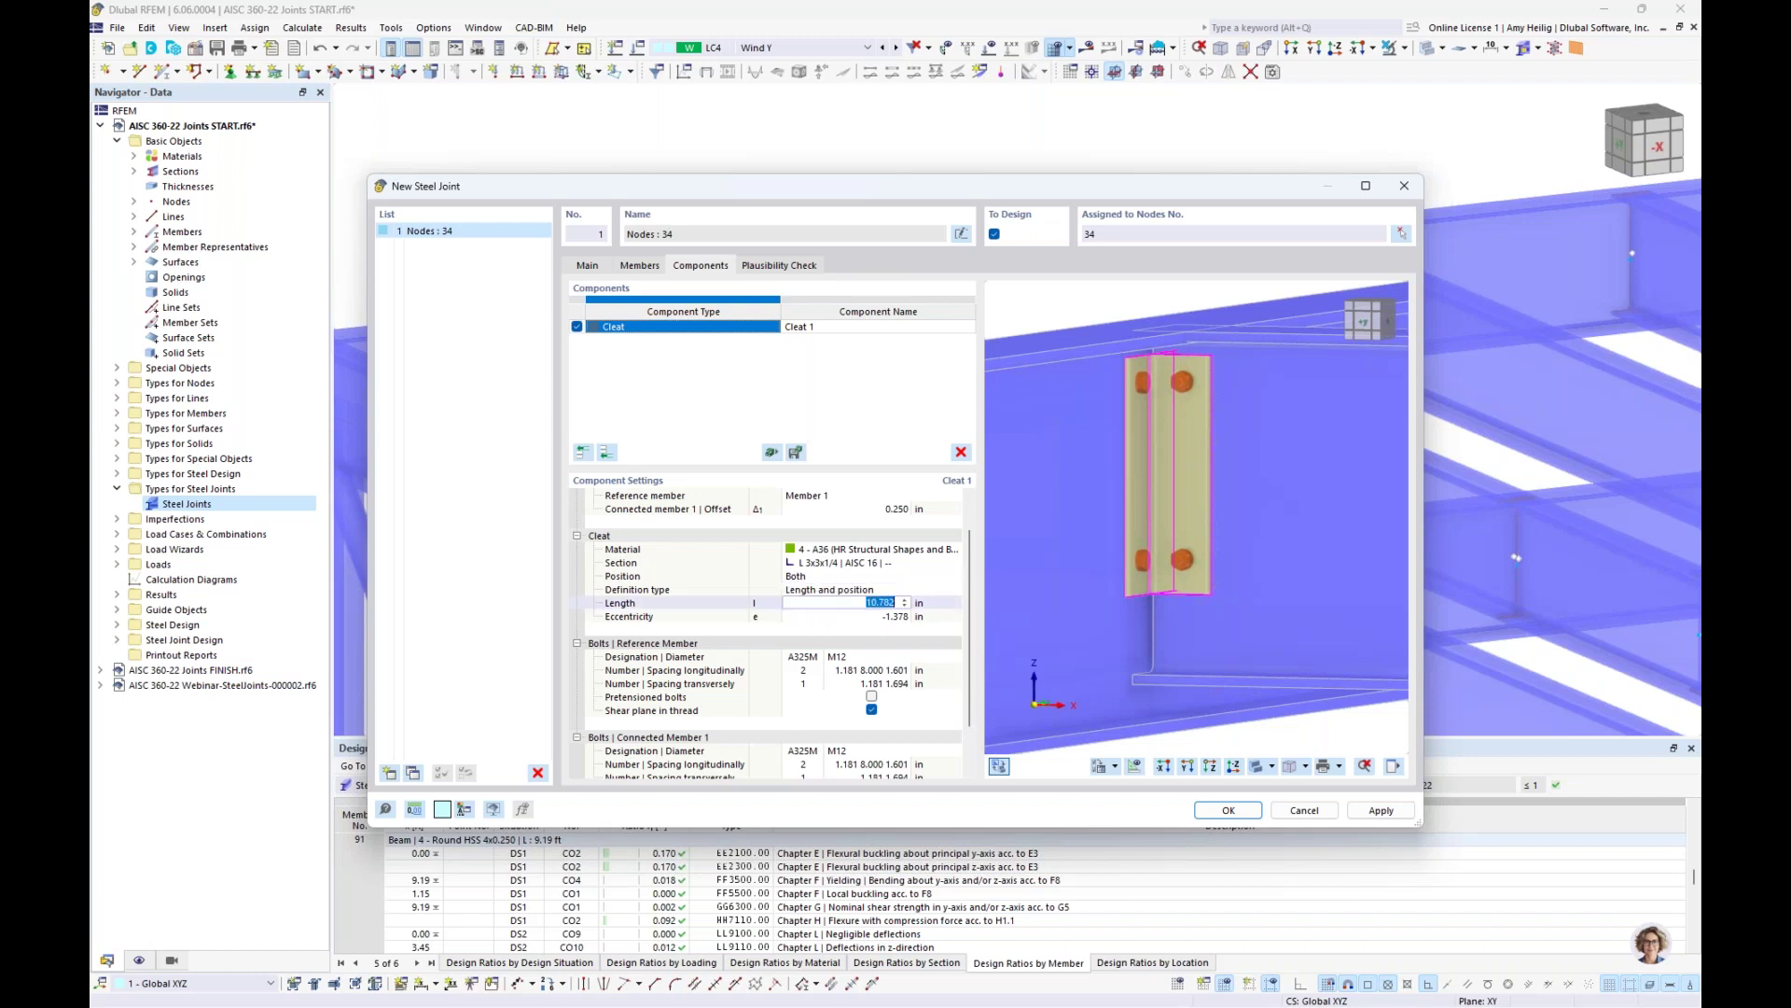
{"action": "type", "text": "10"}
{"action": "key", "text": "Tab"}
{"action": "type", "text": "0"}
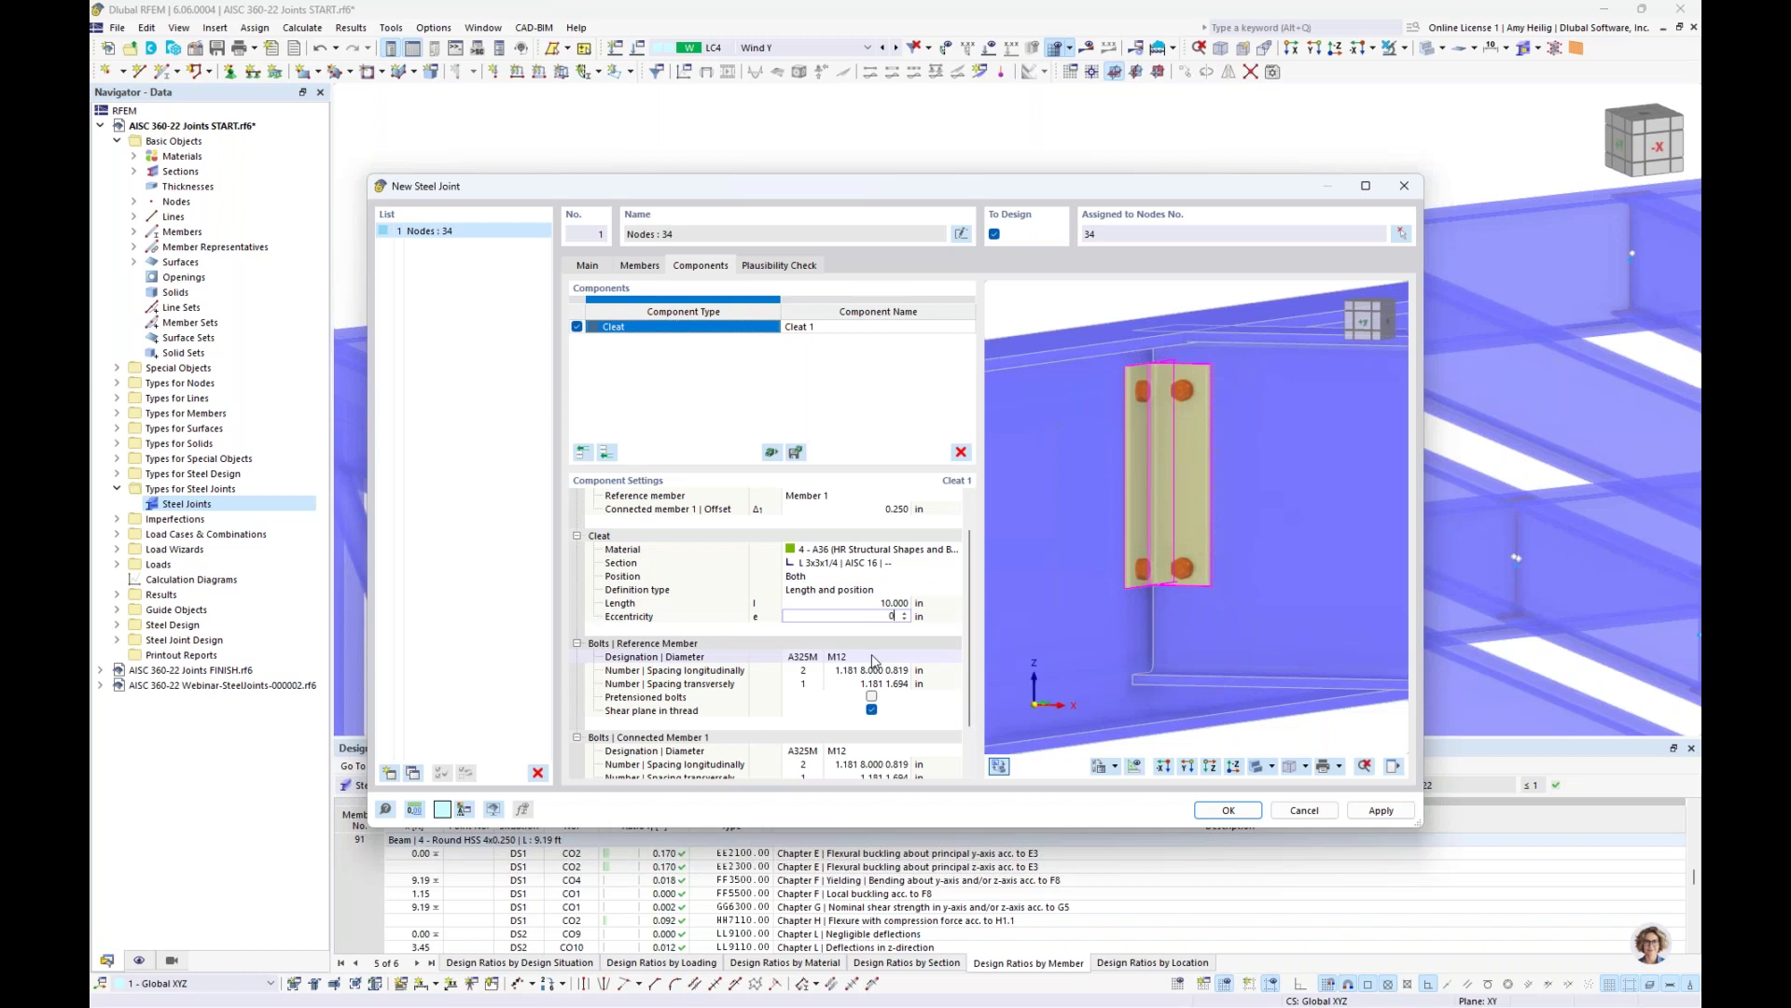
{"action": "key", "text": "Tab"}
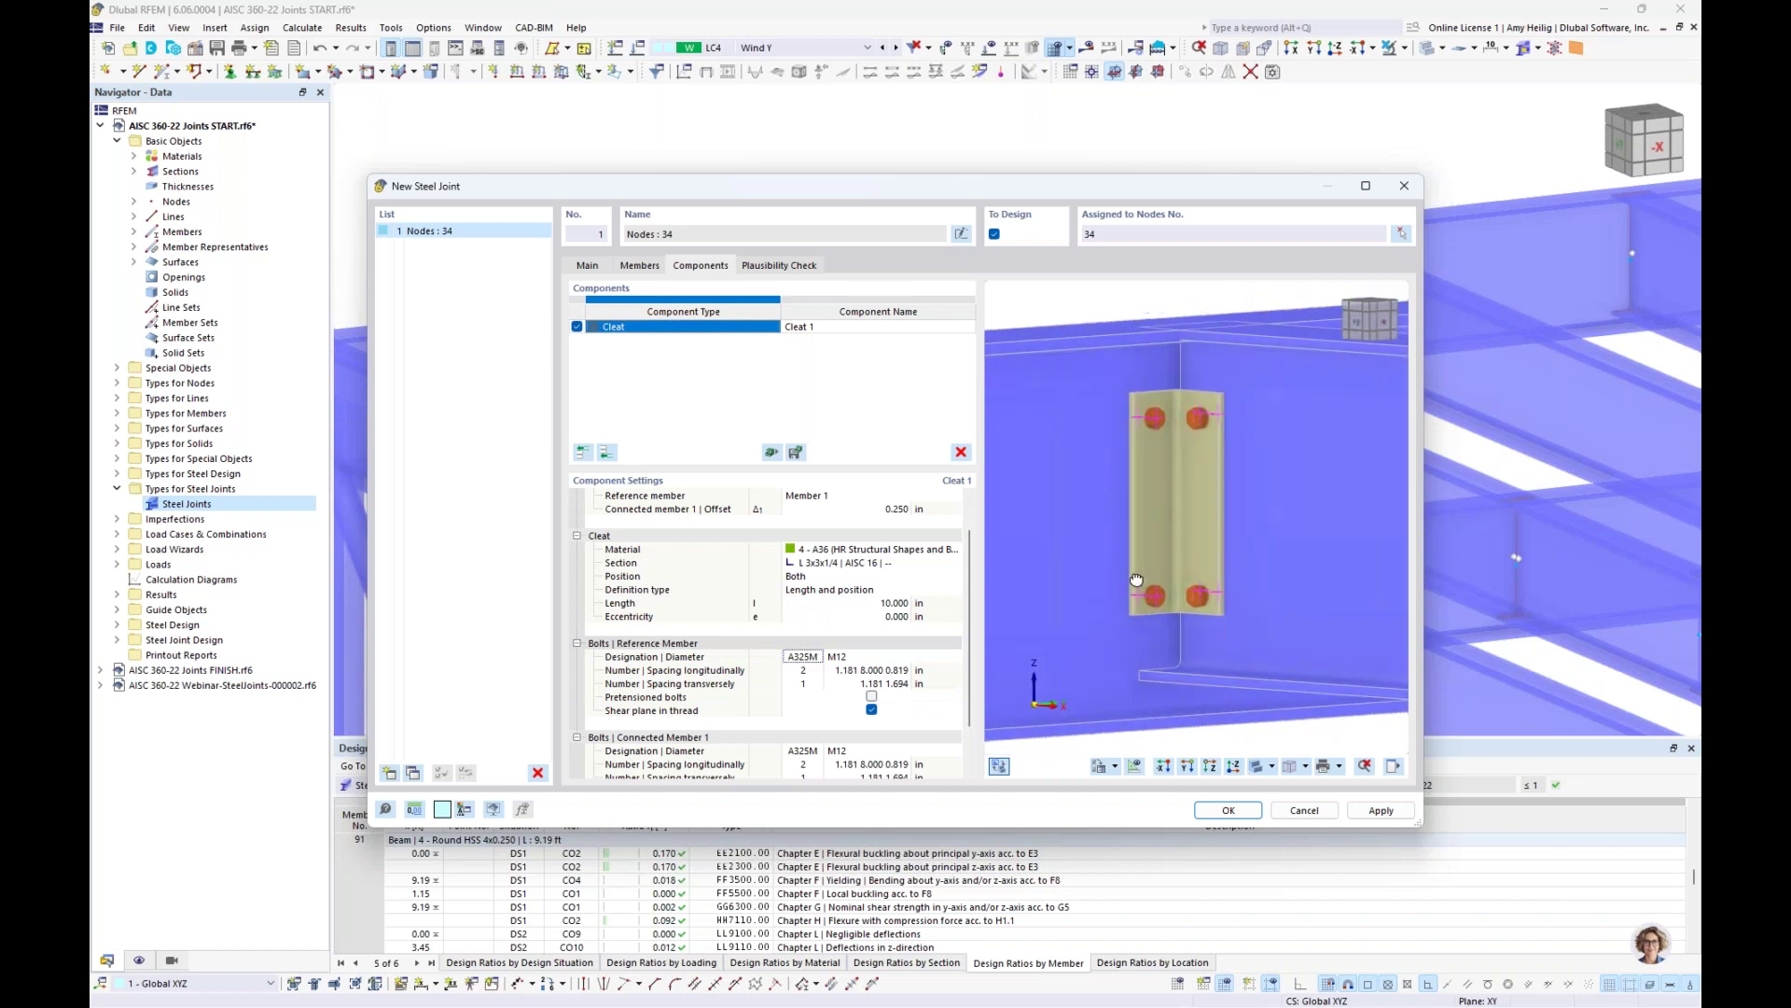
Change the reference member's bolt designation to A325 and use 3 bolts longitudinally
{"action": "scroll", "coordinate": [1151, 516], "scroll_direction": "up", "scroll_amount": 3}
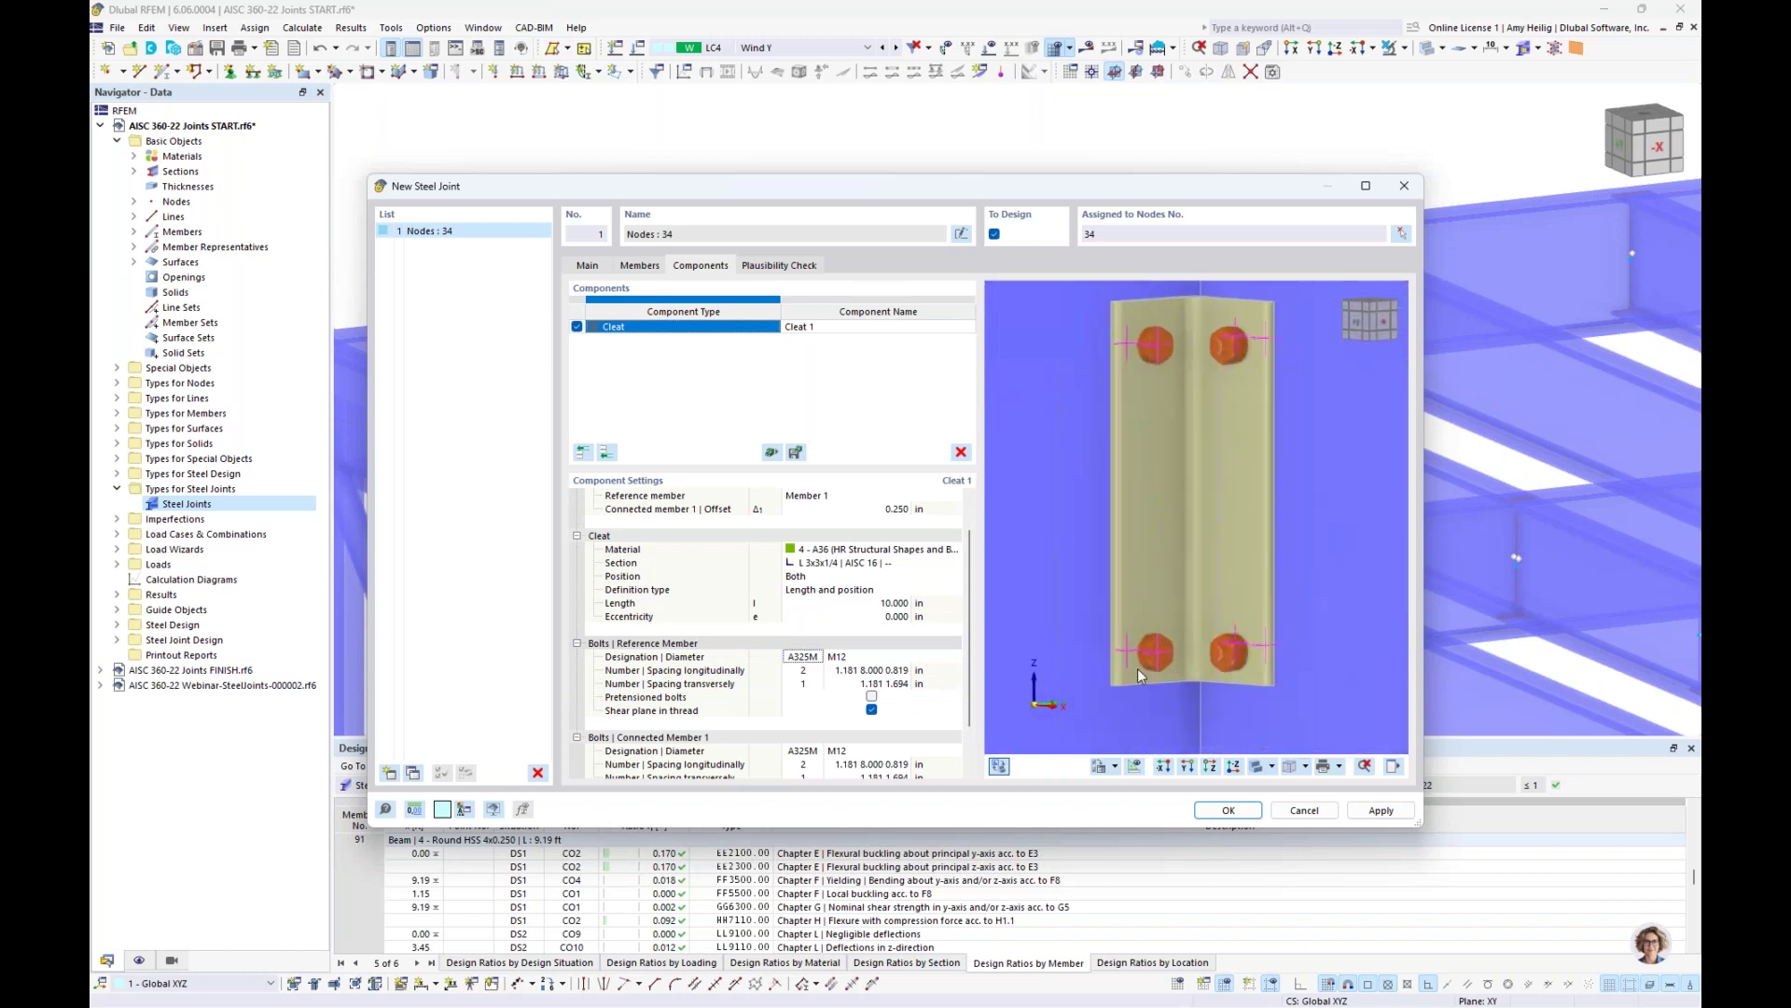
{"action": "left_click", "coordinate": [802, 657]}
{"action": "left_click", "coordinate": [818, 657]}
{"action": "left_click", "coordinate": [797, 668]}
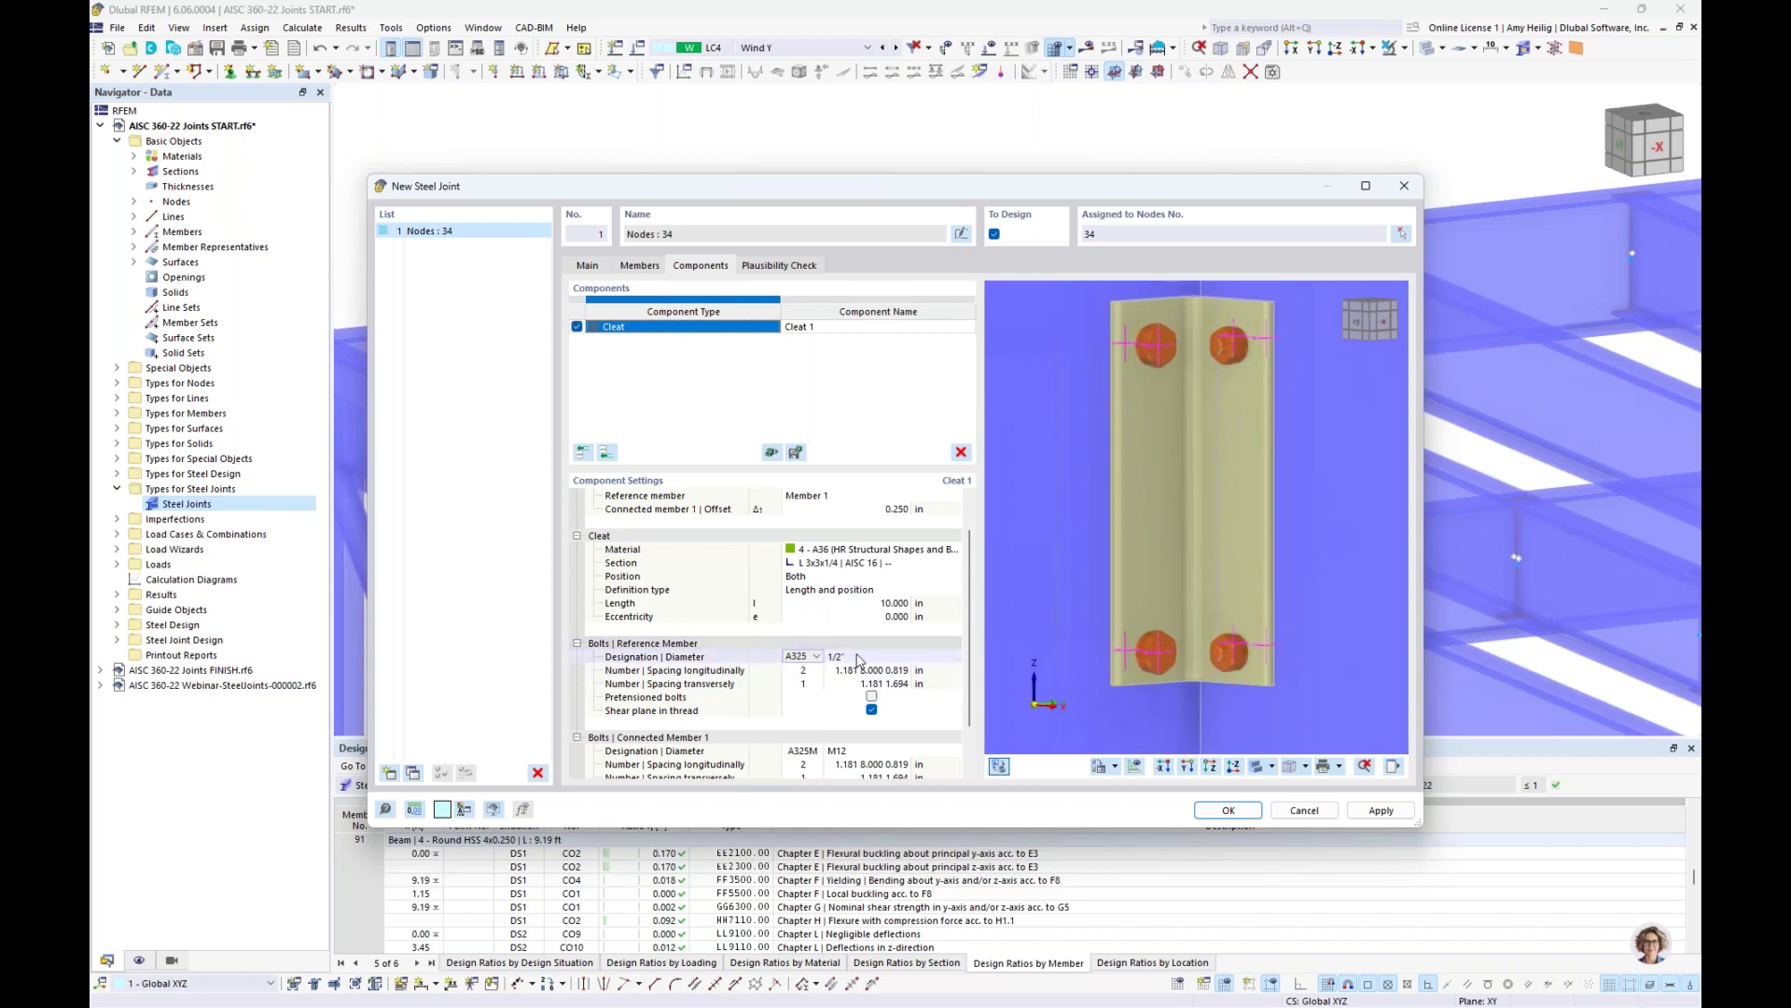
{"action": "left_click", "coordinate": [816, 672]}
{"action": "type", "text": "3"}
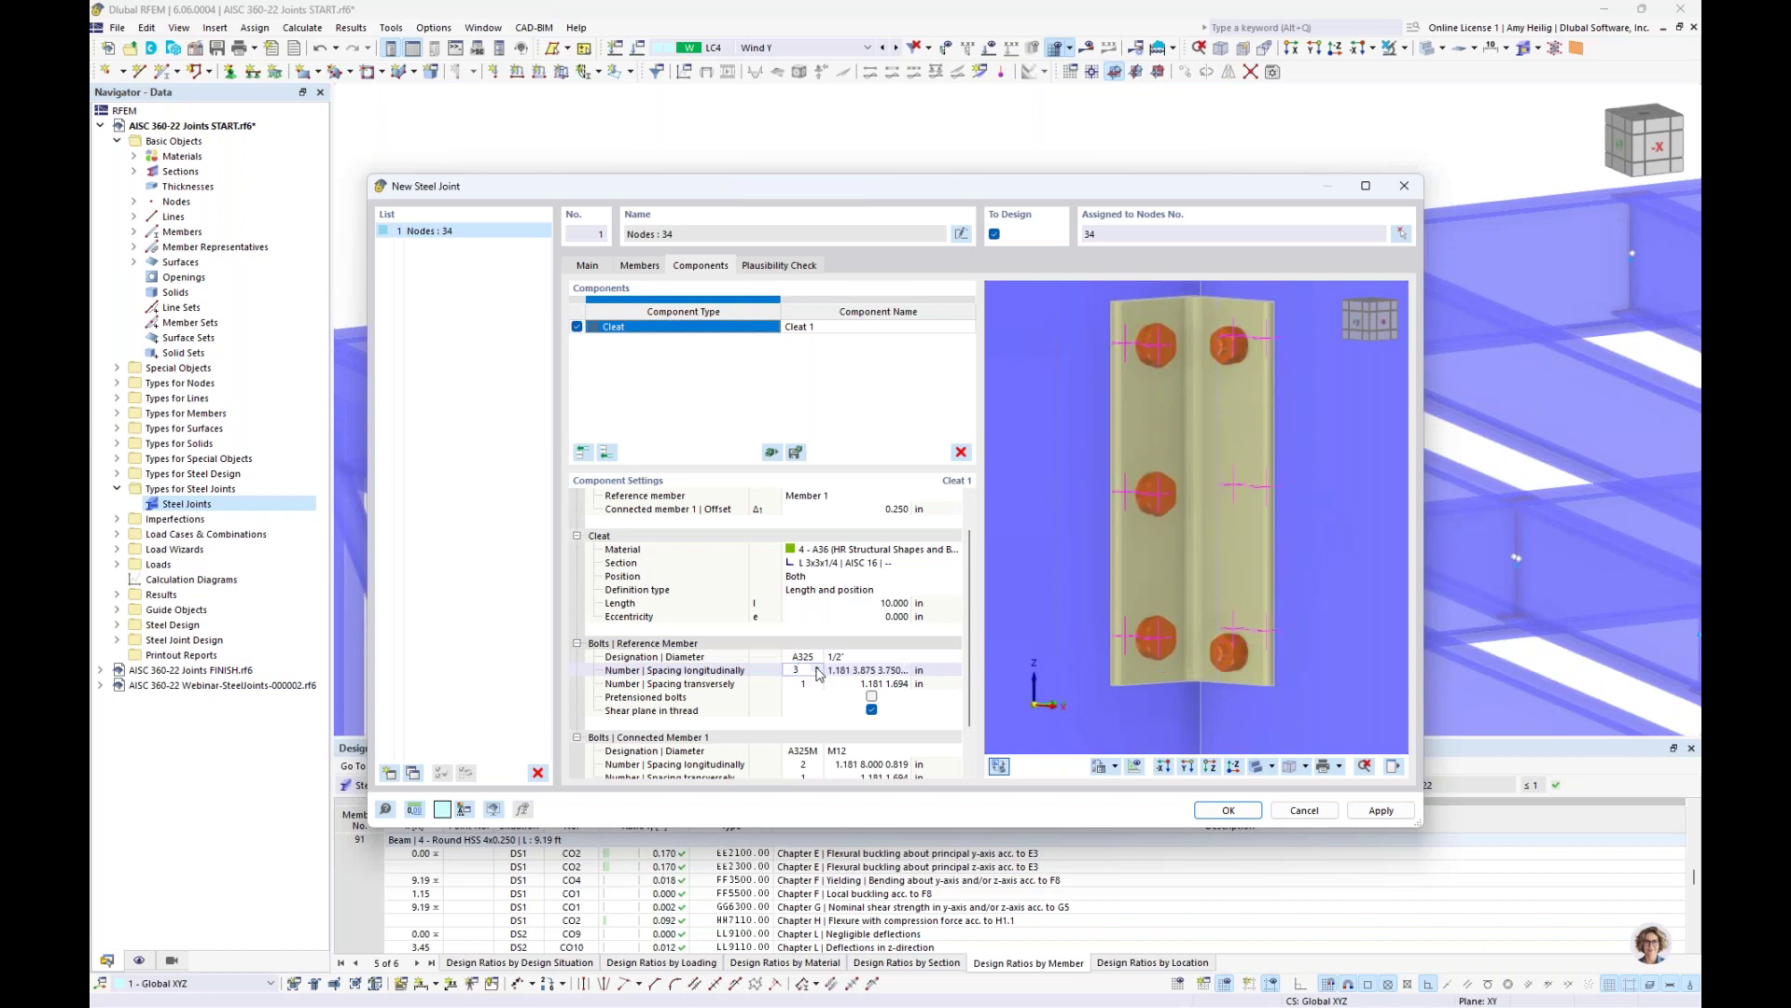
Set the reference member's bolt spacing to 1.625, 3.375, 3.375 and 1.625 in longitudinally, with a first transverse value of 1.375 in
{"action": "key", "text": "Tab"}
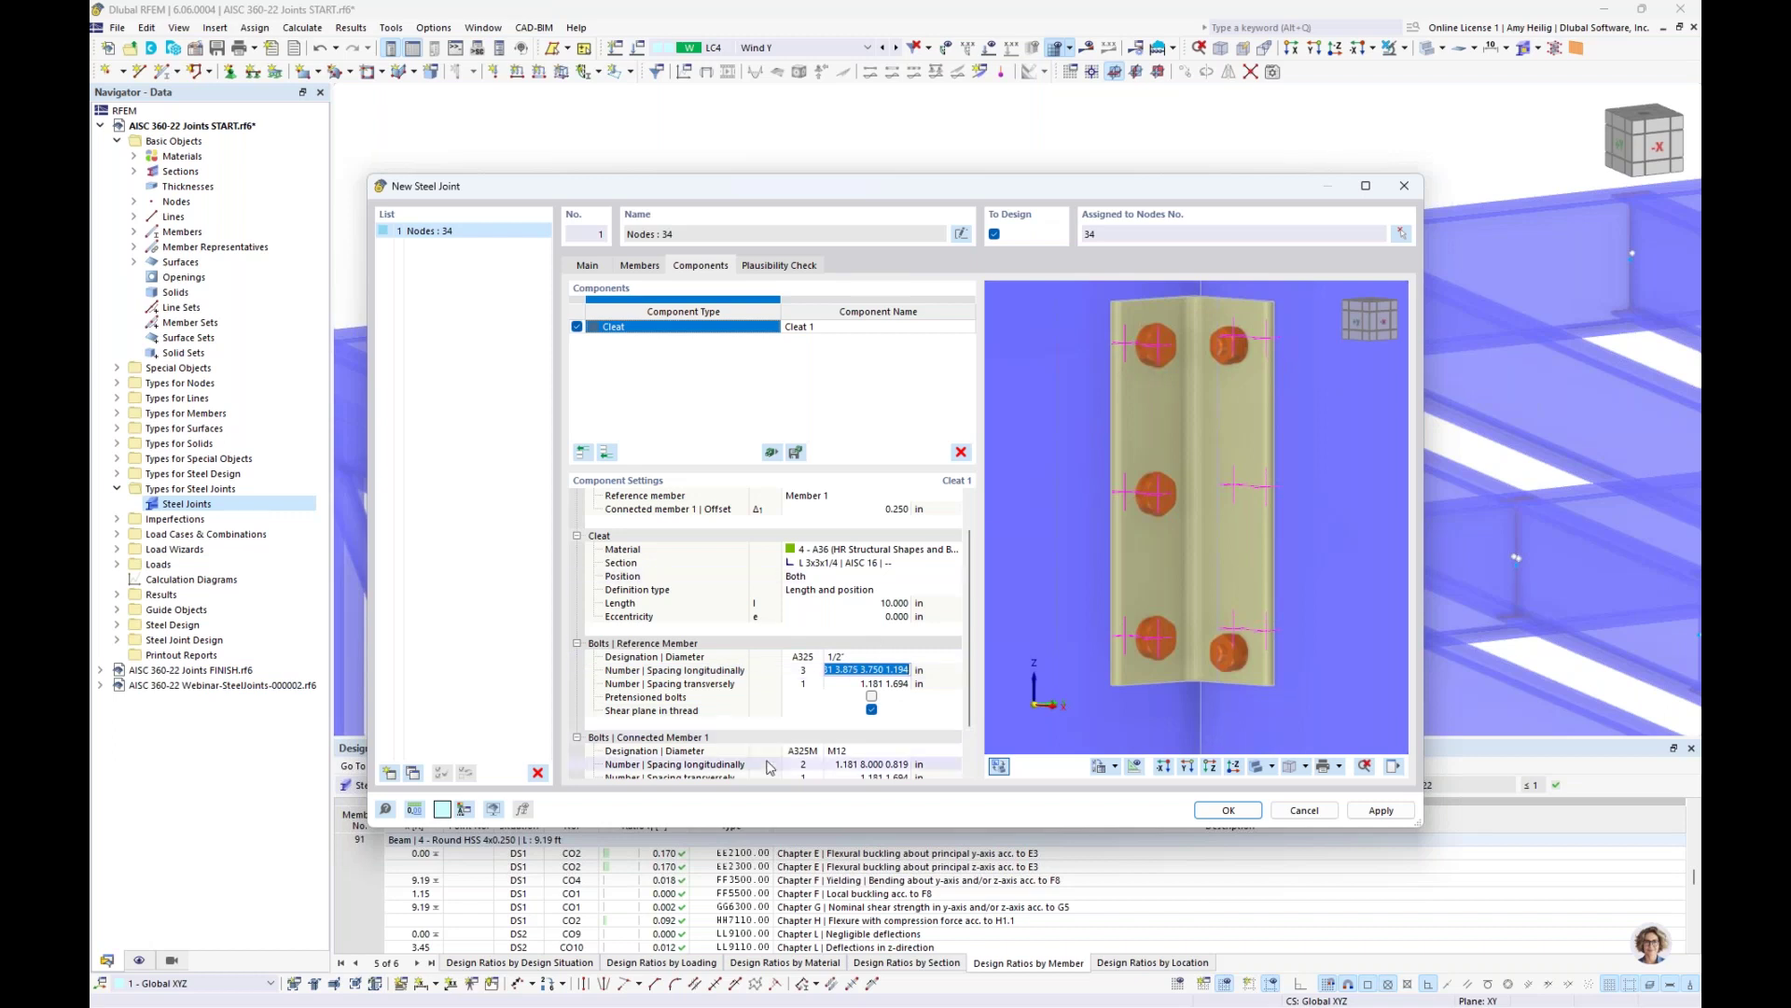
{"action": "type", "text": "1.625"}
{"action": "type", "text": "3.375 3.375"}
{"action": "key", "text": "Tab"}
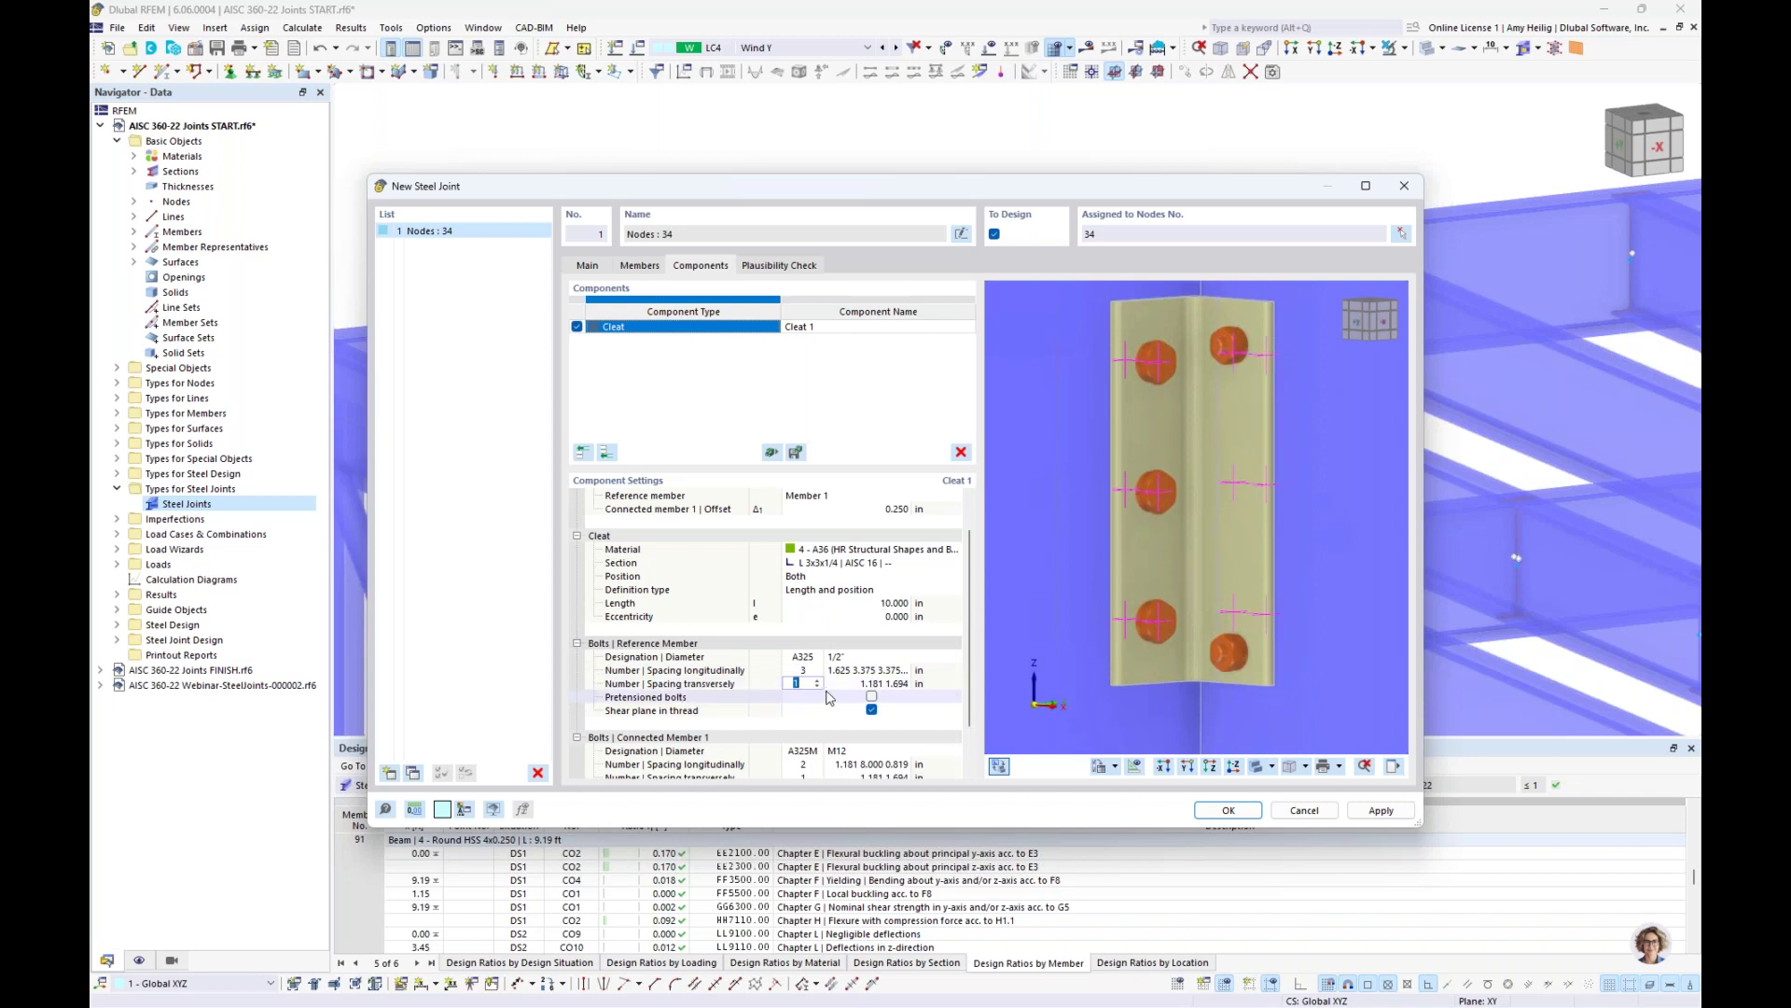
{"action": "key", "text": "Tab"}
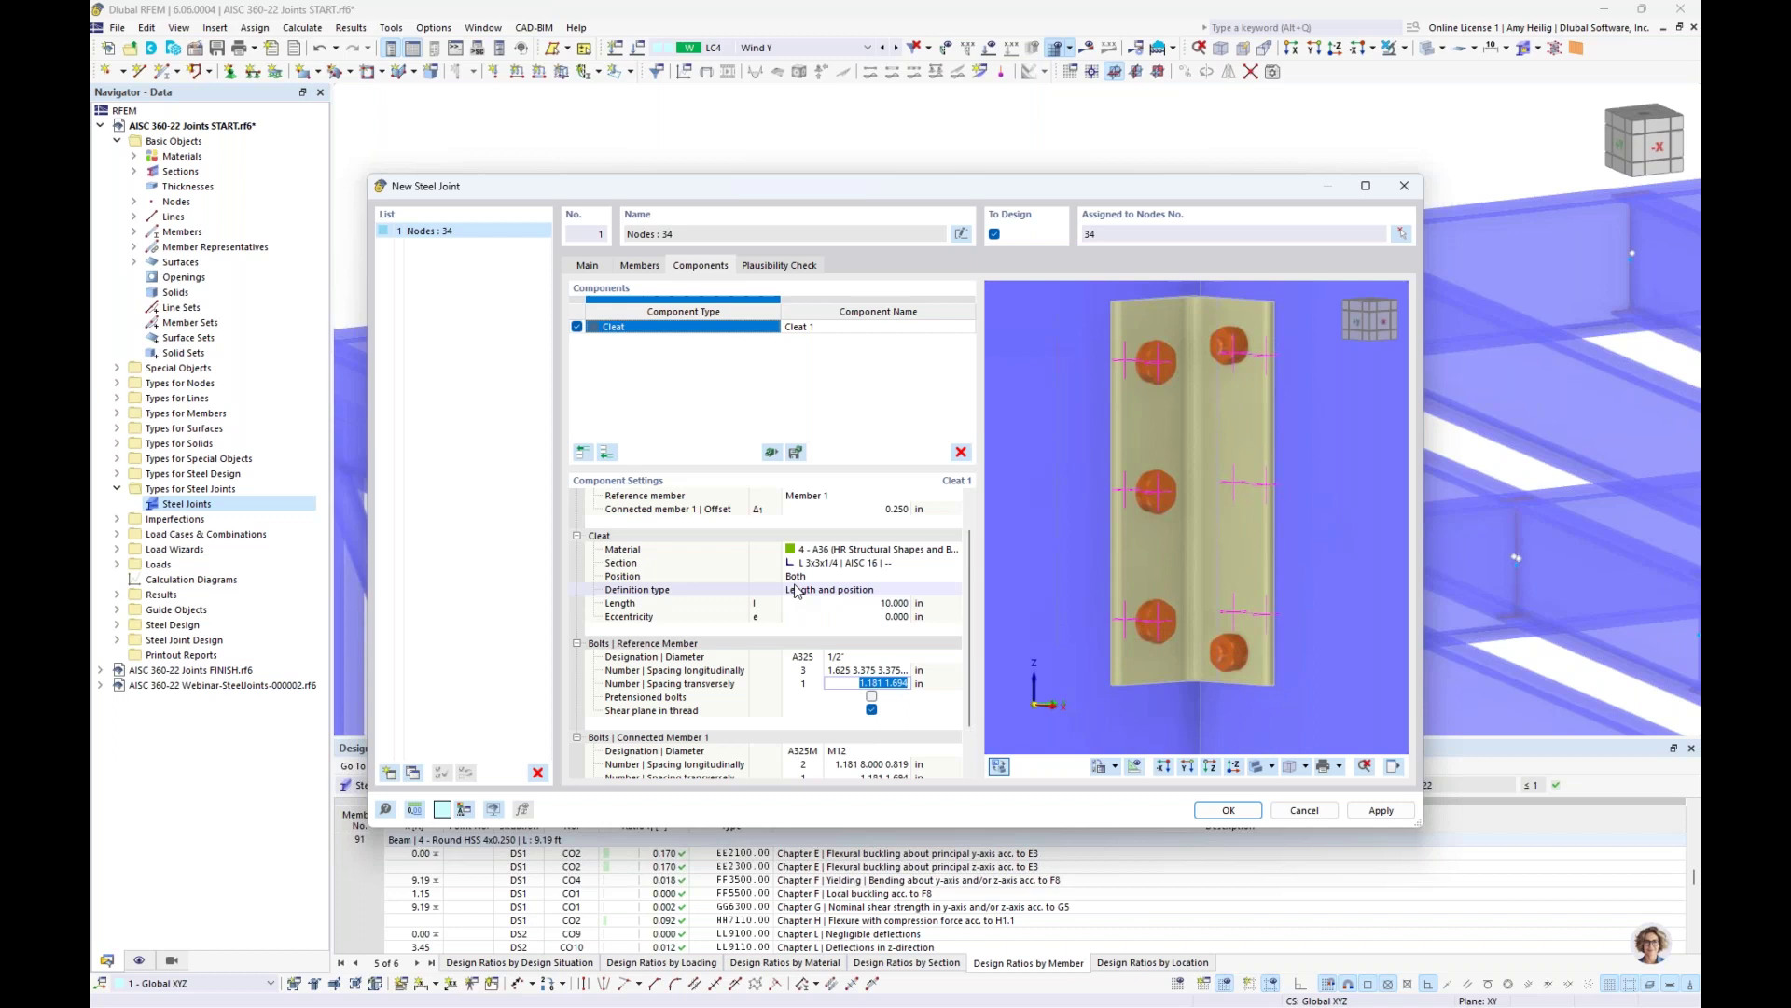
{"action": "type", "text": "1.375"}
{"action": "key", "text": "Return"}
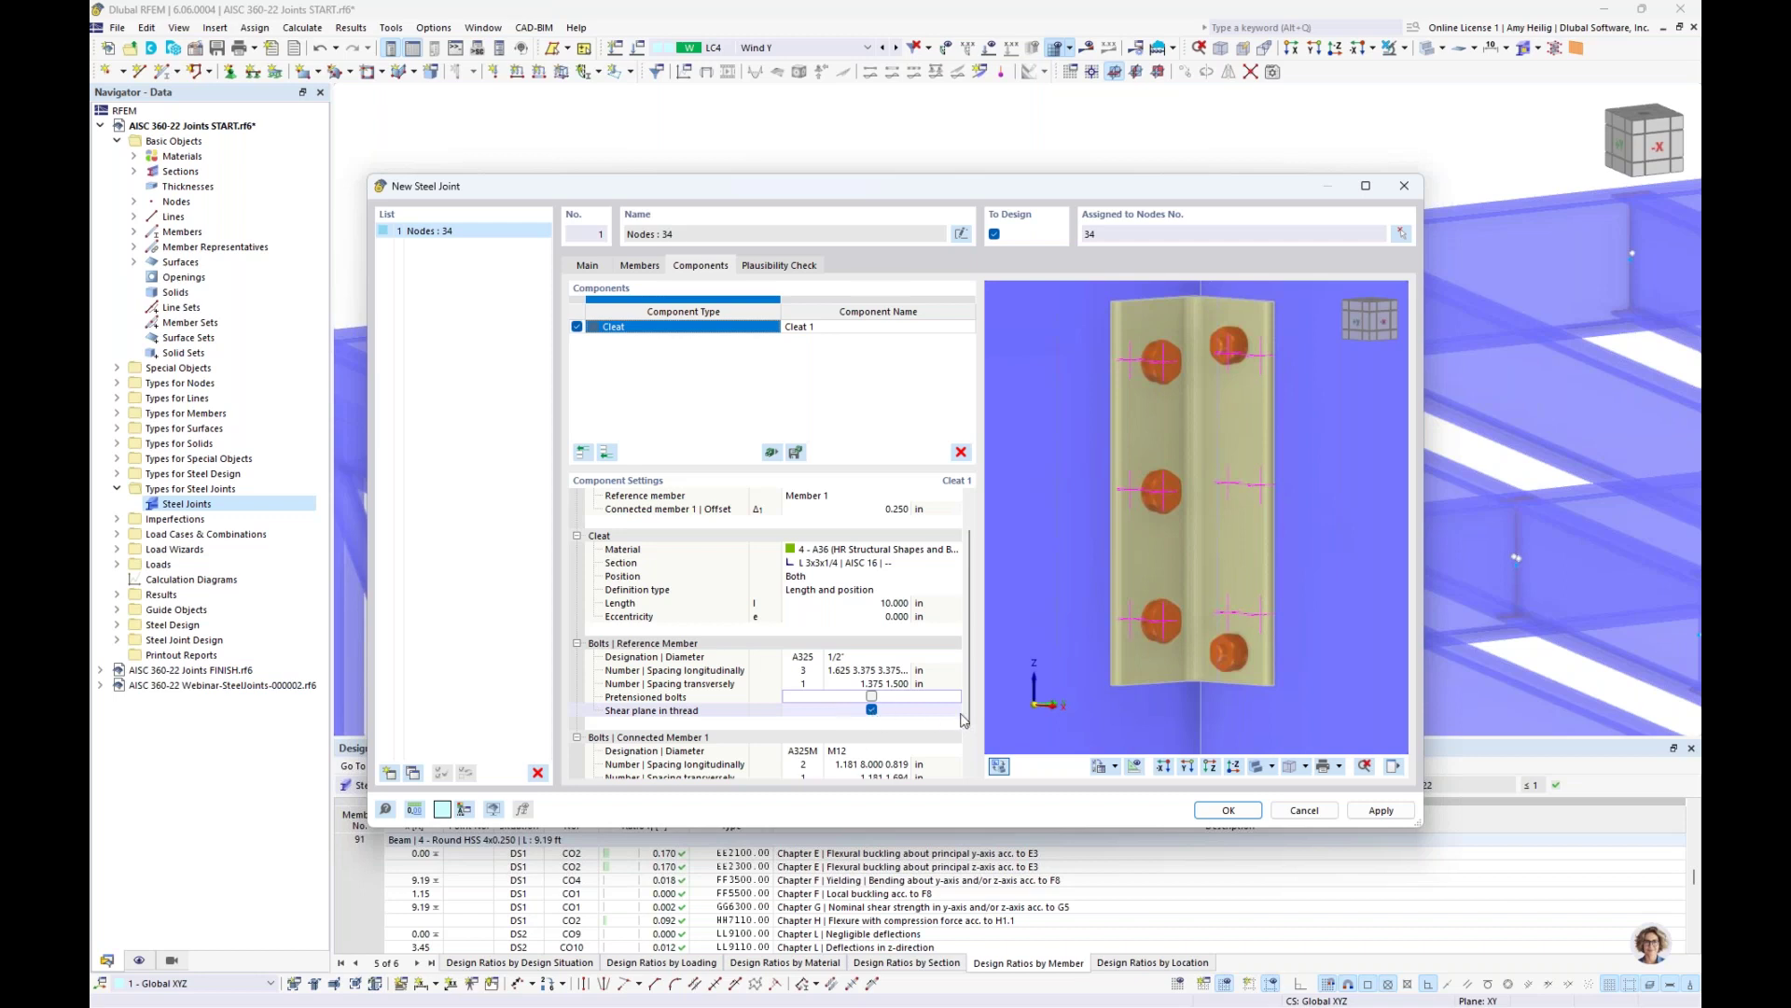
Change the bolt designation for connected member 1 to A325 and use 3 bolts longitudinally
{"action": "scroll", "coordinate": [970, 712], "scroll_direction": "down", "scroll_amount": 1}
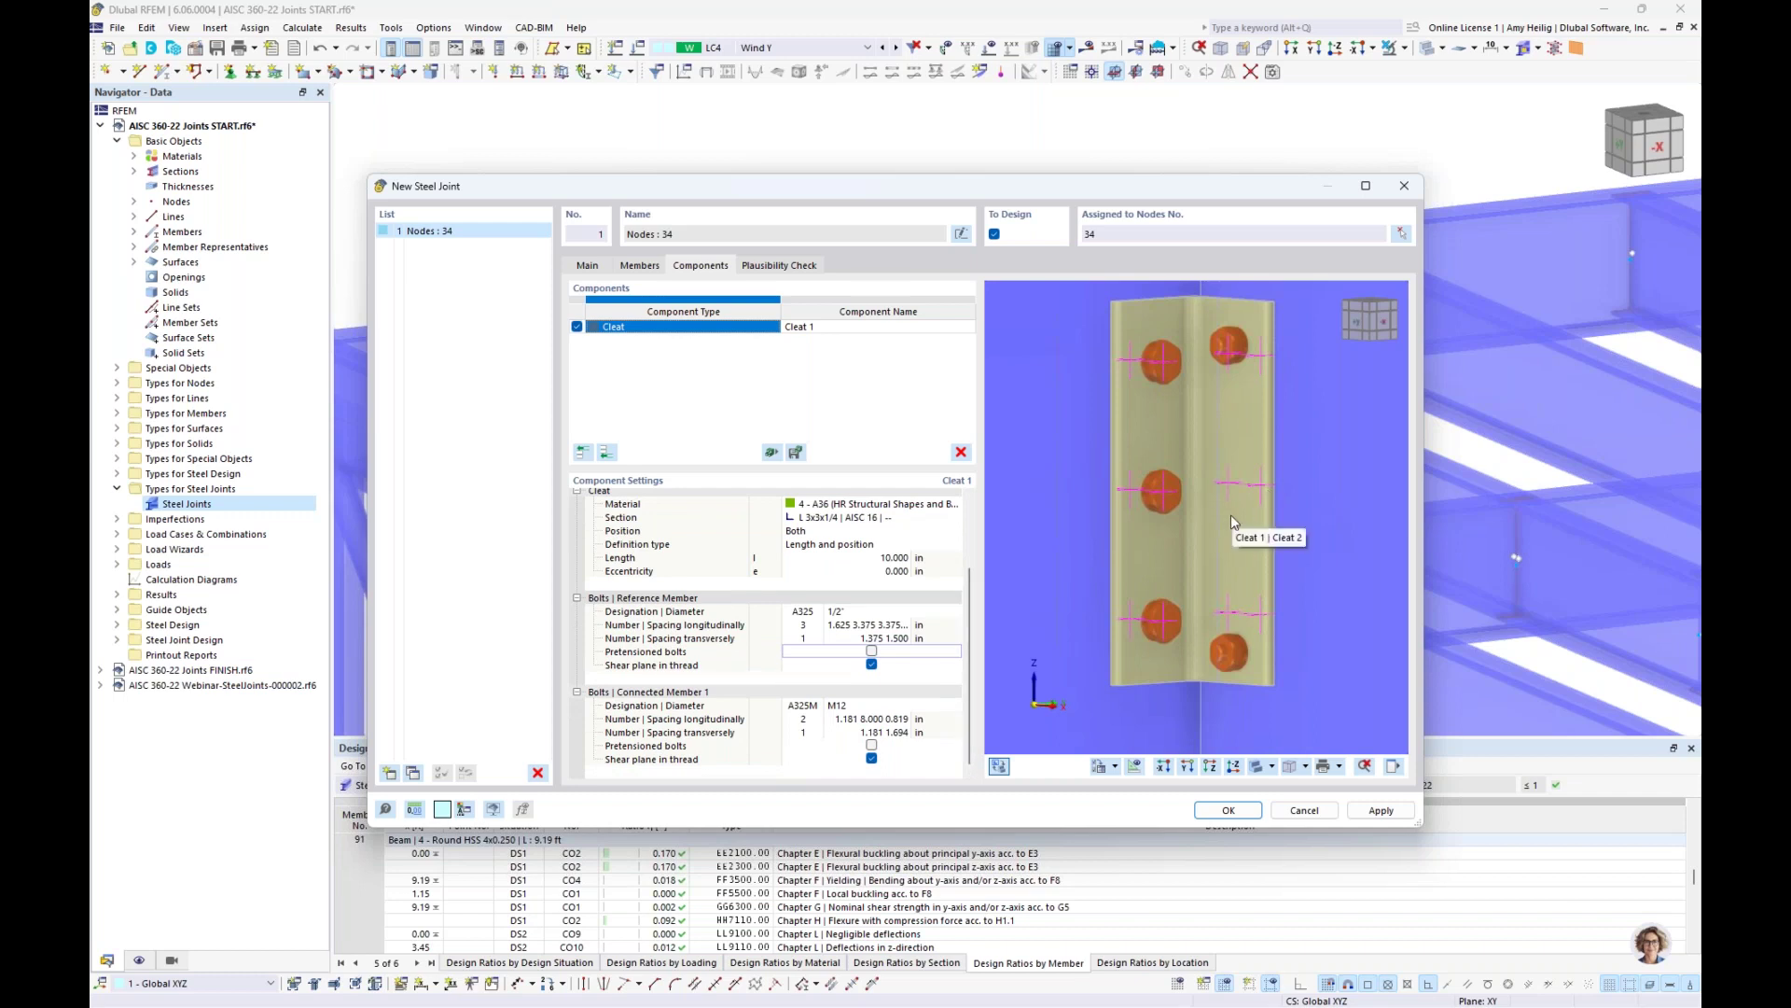
{"action": "left_click", "coordinate": [803, 706]}
{"action": "left_click", "coordinate": [818, 705]}
{"action": "left_click", "coordinate": [814, 717]}
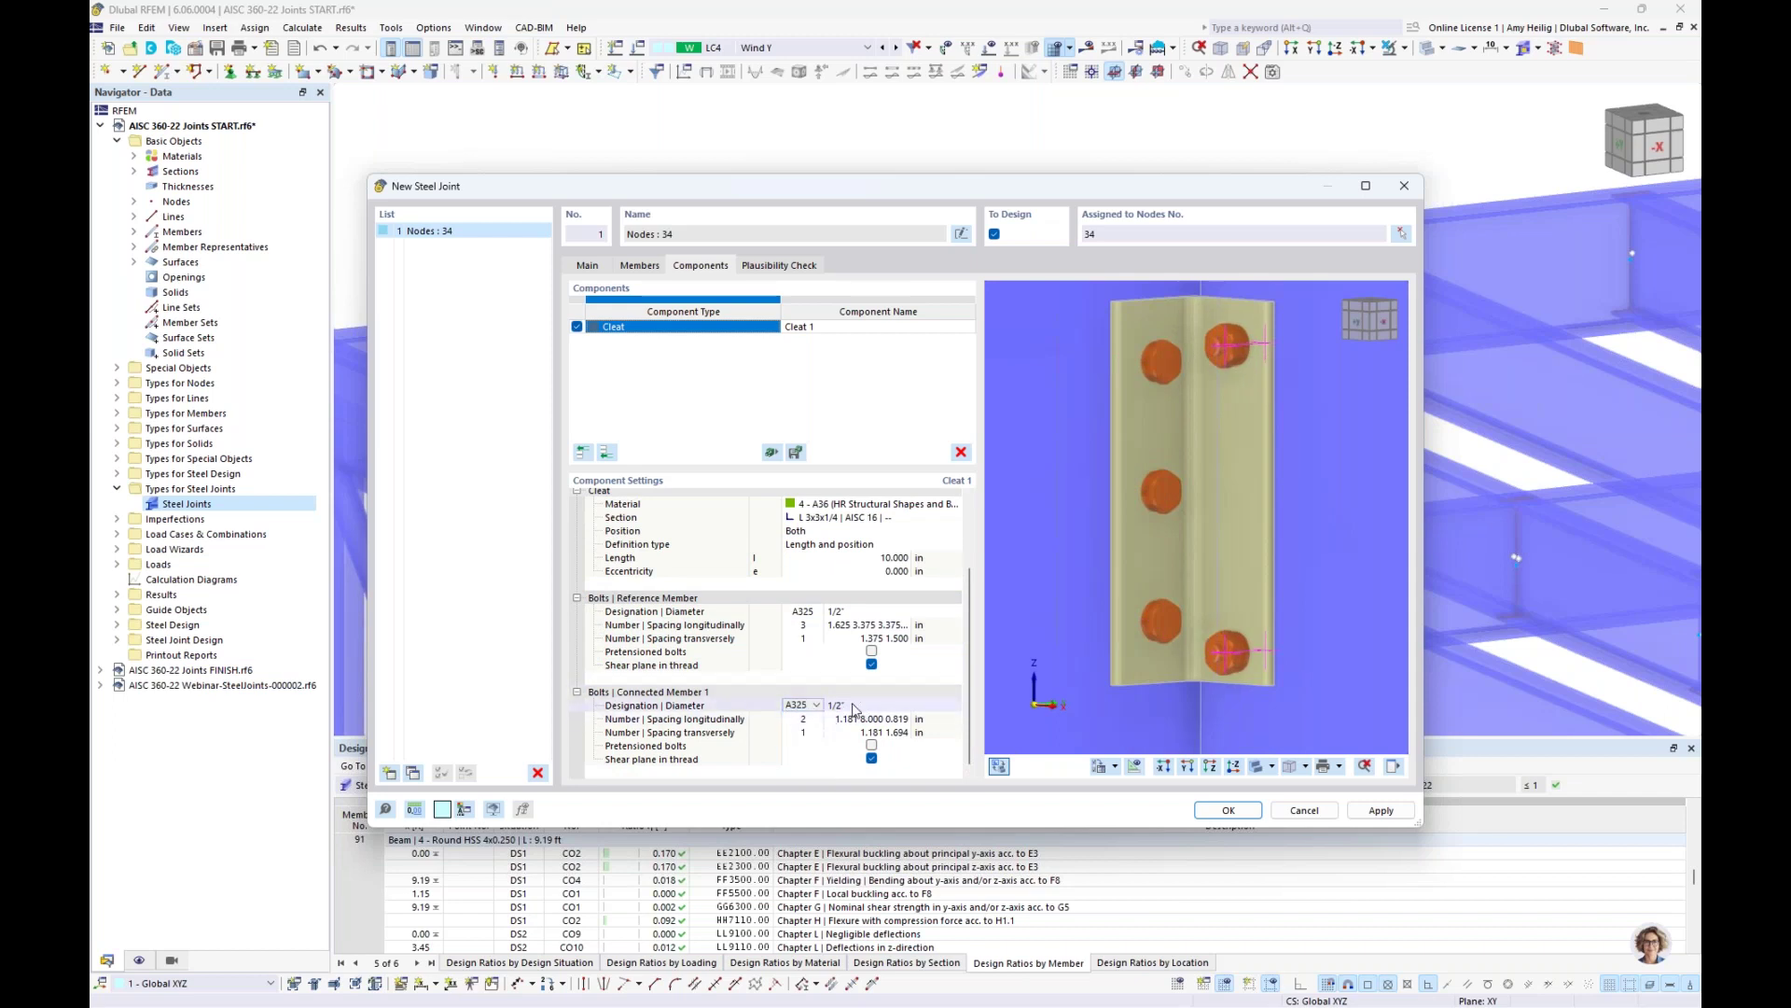
{"action": "left_click", "coordinate": [820, 720]}
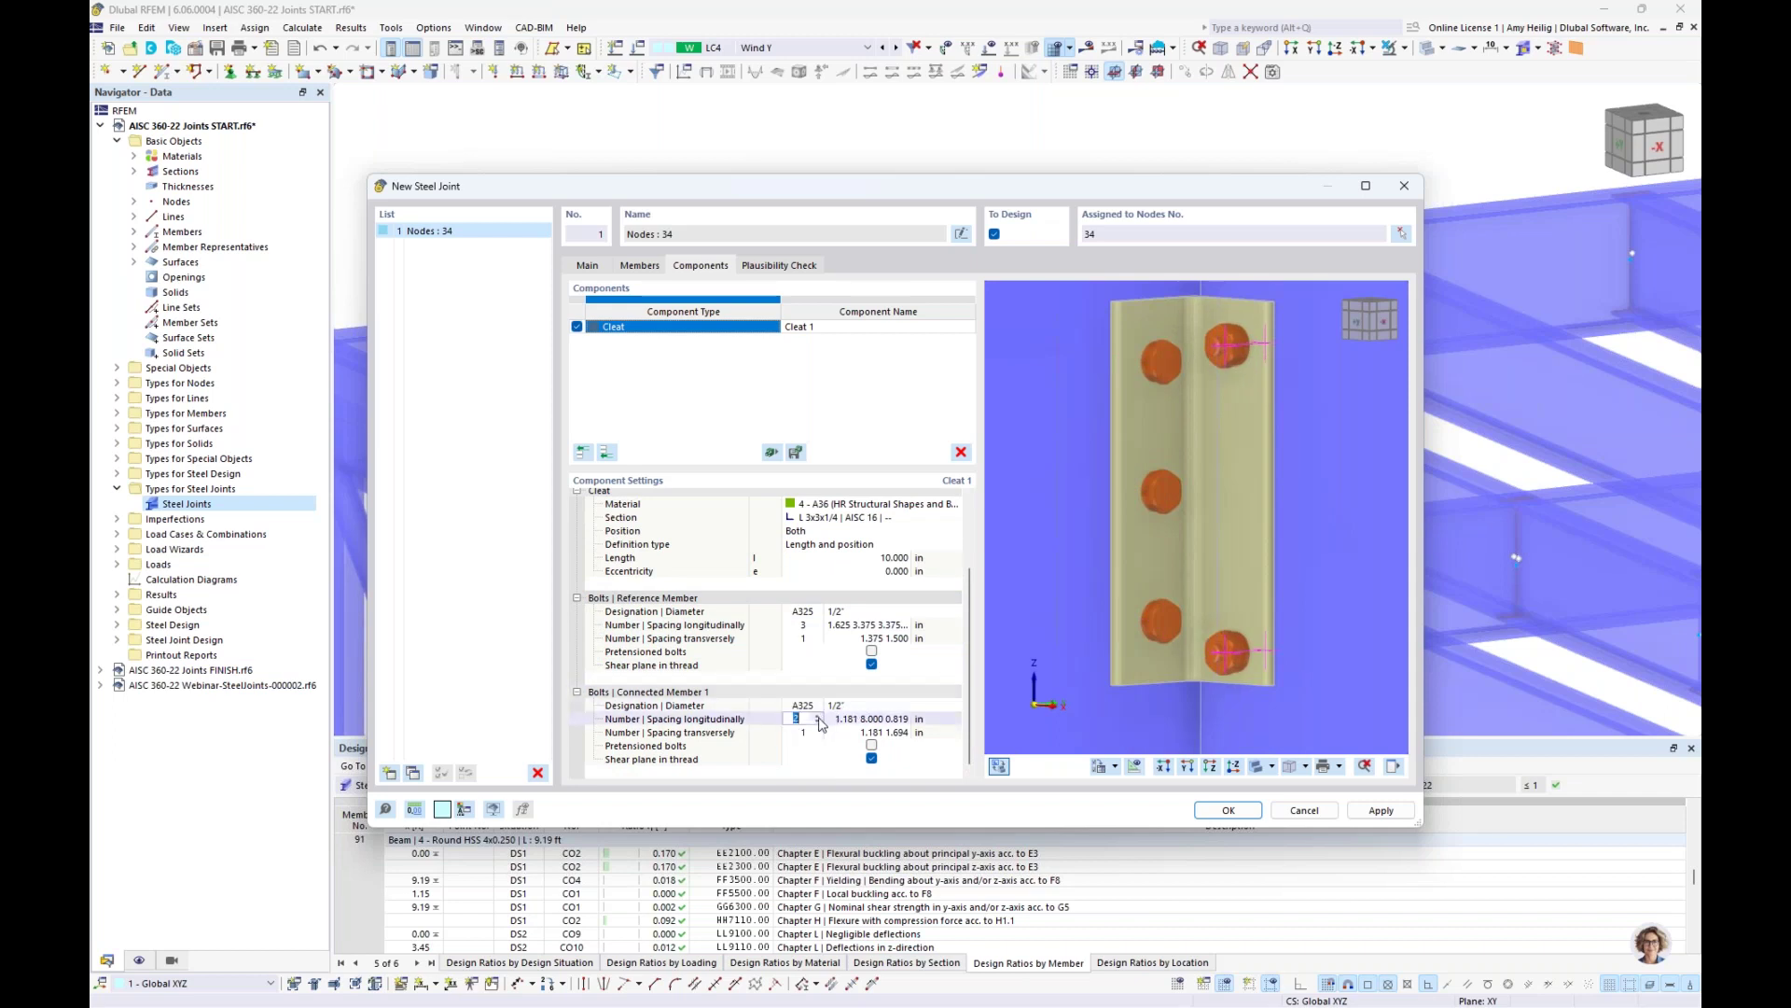
{"action": "left_click", "coordinate": [819, 716]}
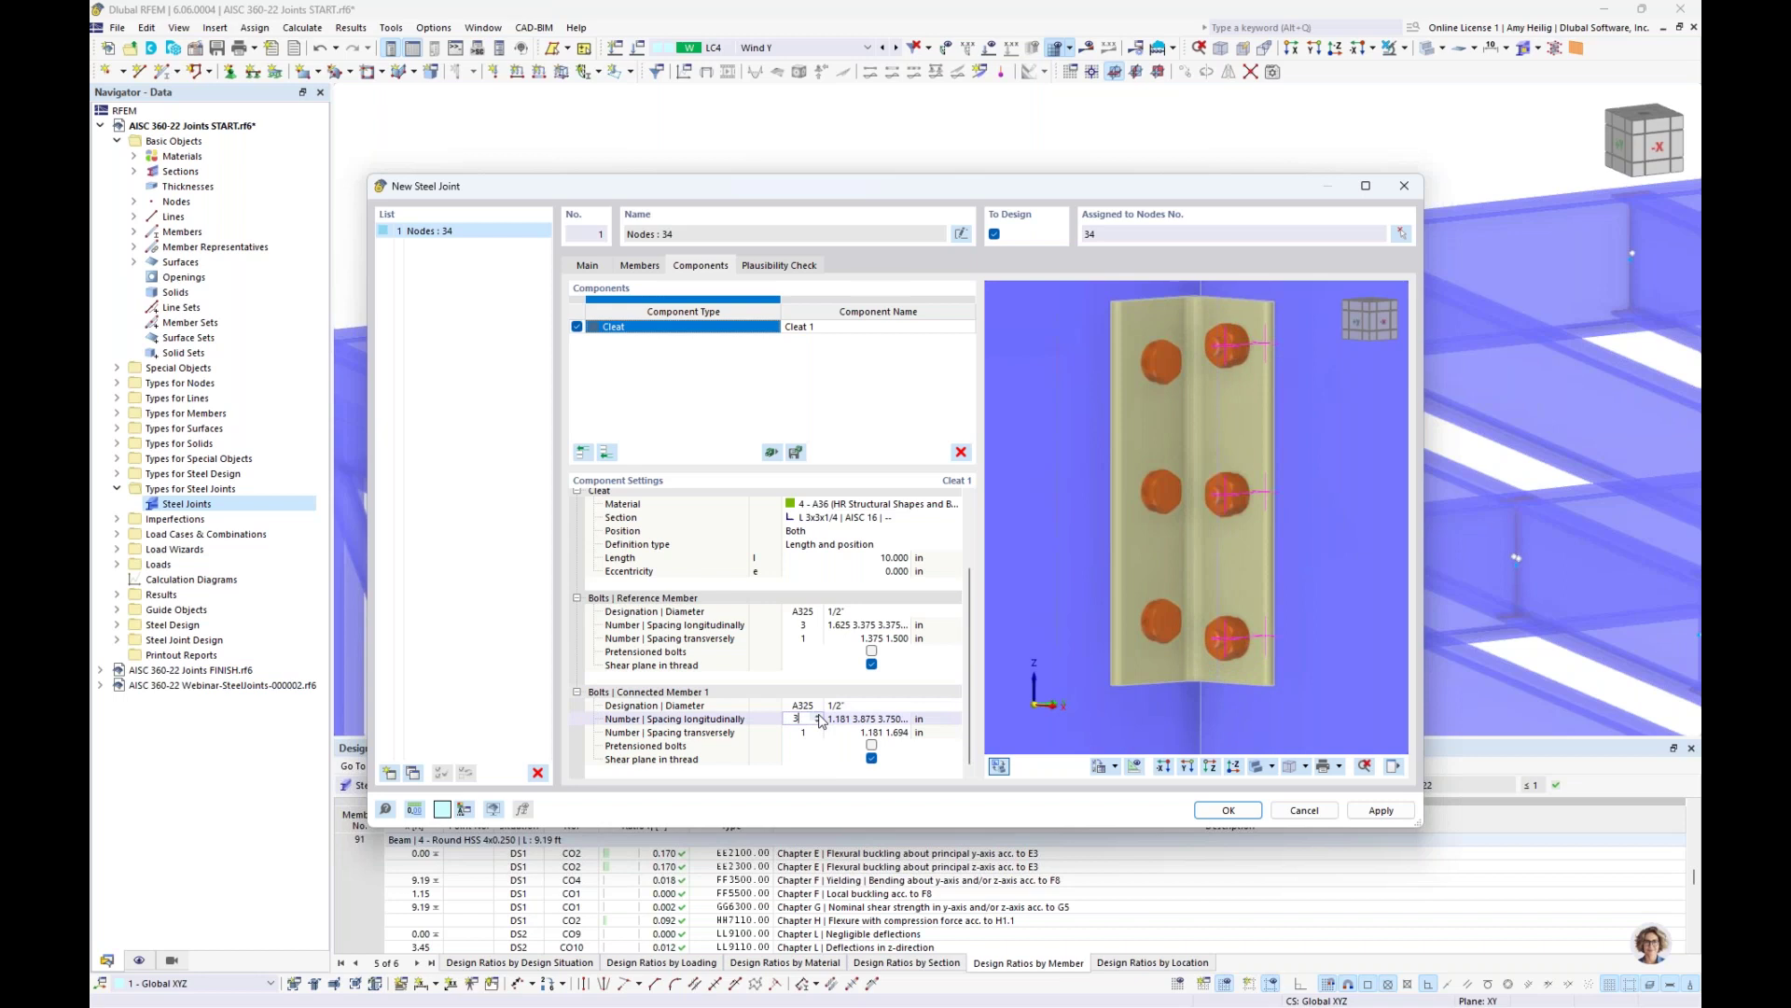
Copy the reference member's longitudinal bolt spacing to the bolts of connected member 1
{"action": "left_click", "coordinate": [868, 624]}
{"action": "key", "text": "ctrl+c"}
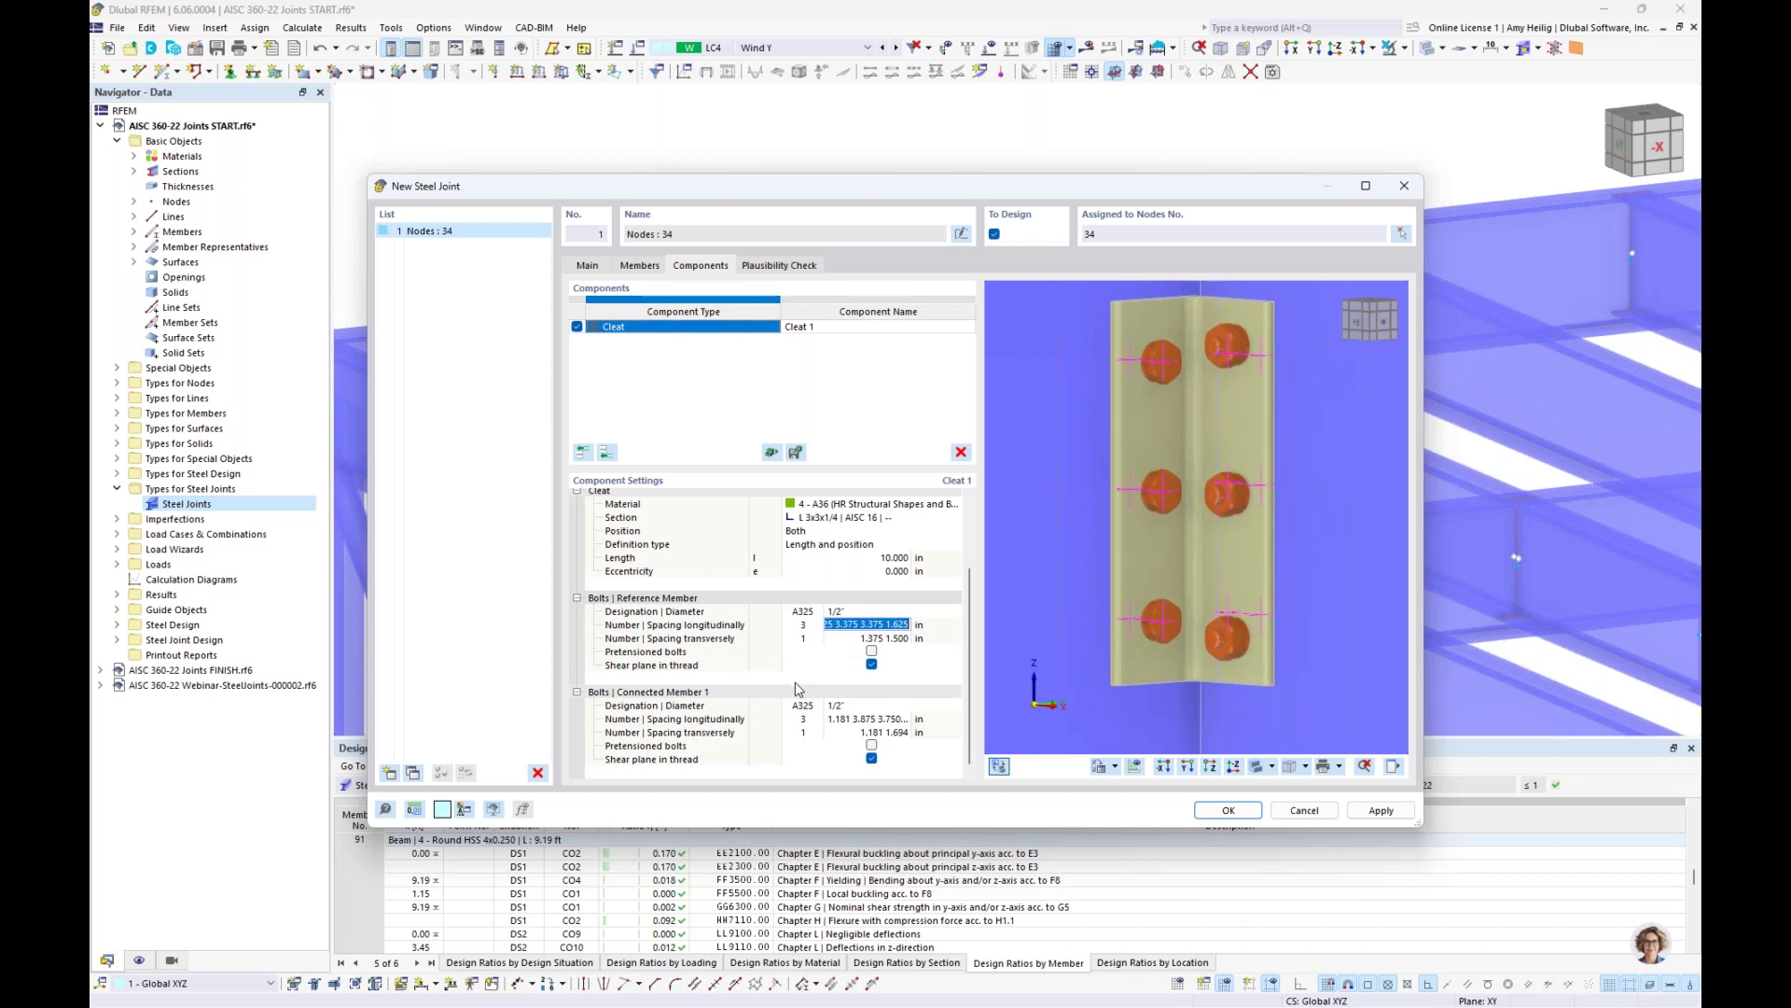
{"action": "left_click", "coordinate": [867, 718]}
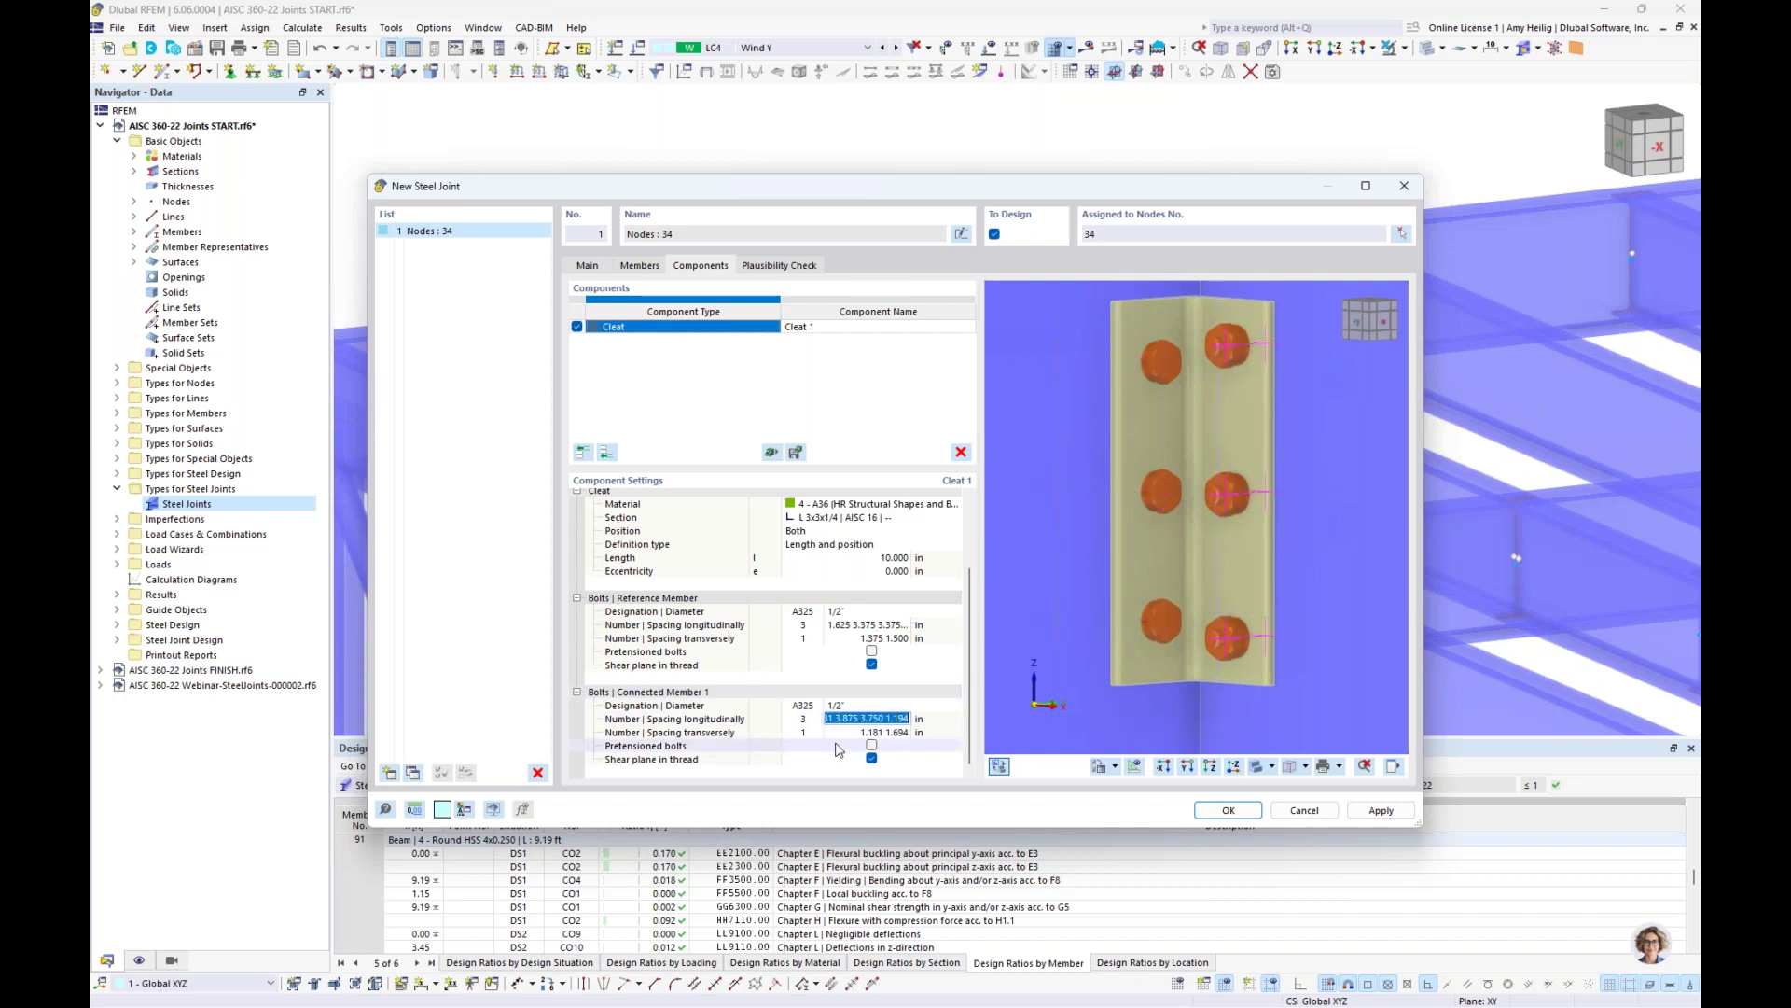
{"action": "key", "text": "ctrl+v"}
{"action": "key", "text": "Tab"}
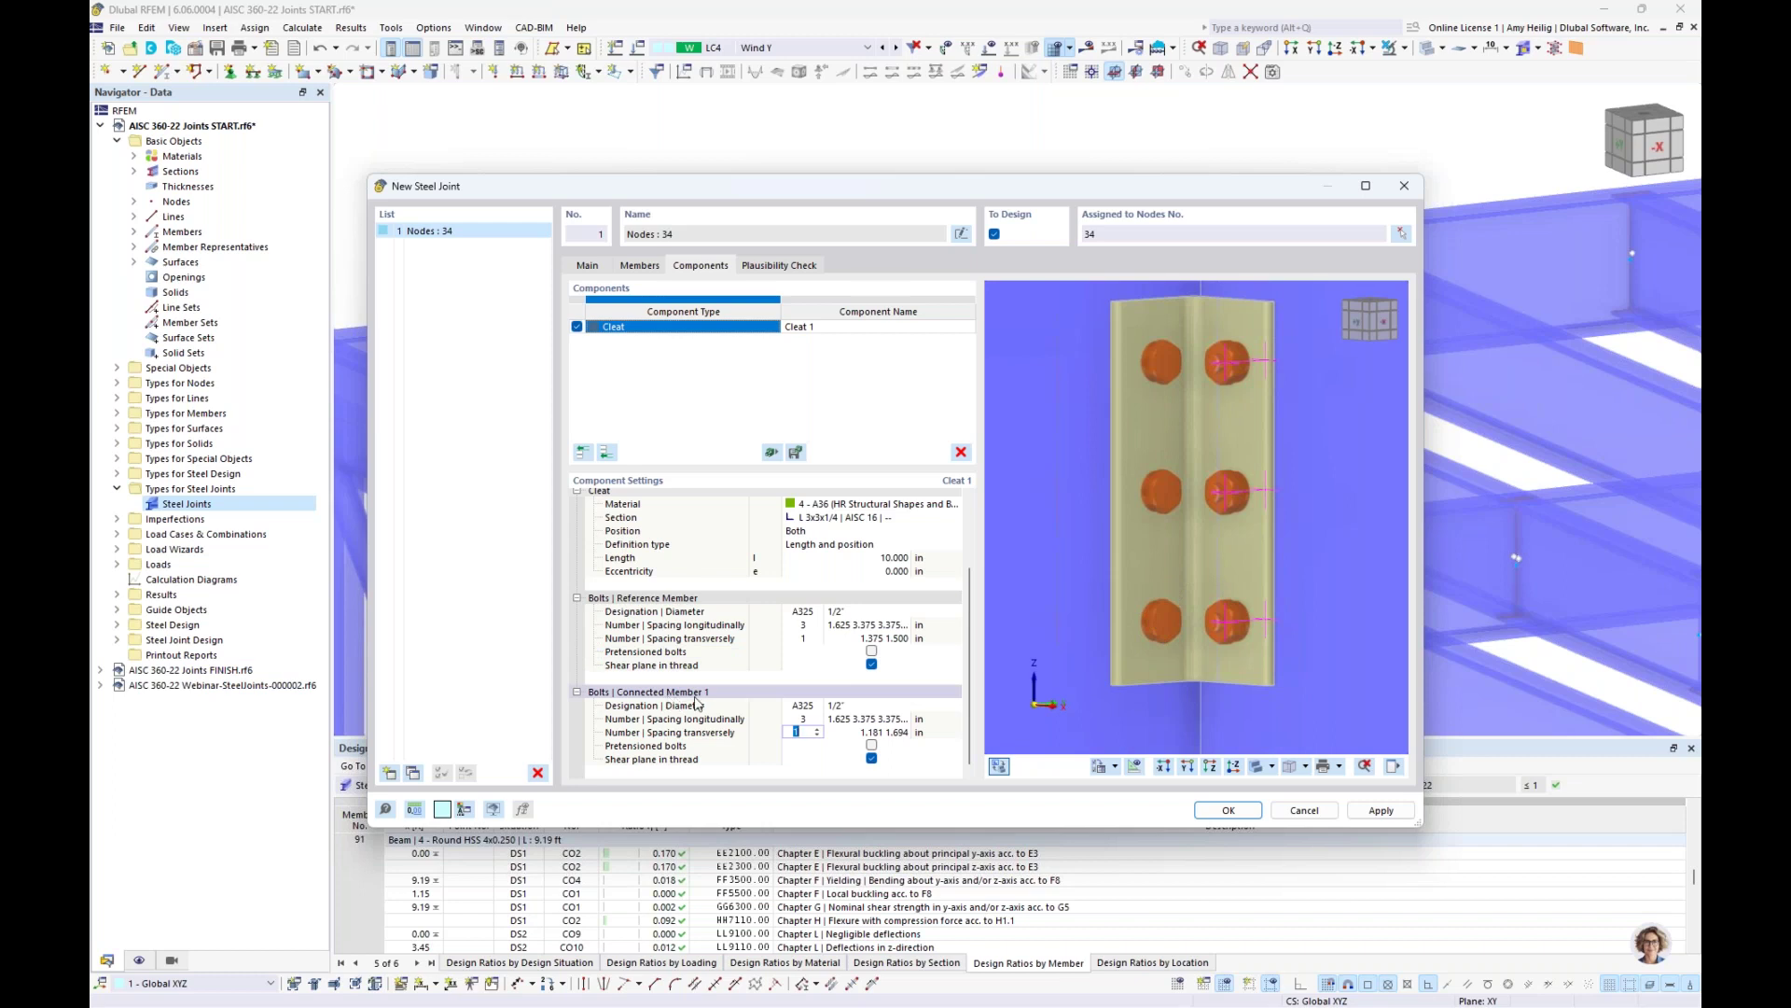
Copy the reference member's transverse bolt spacing of 1.375 1.500 in to the bolts of connected member 1
{"action": "left_click", "coordinate": [870, 639]}
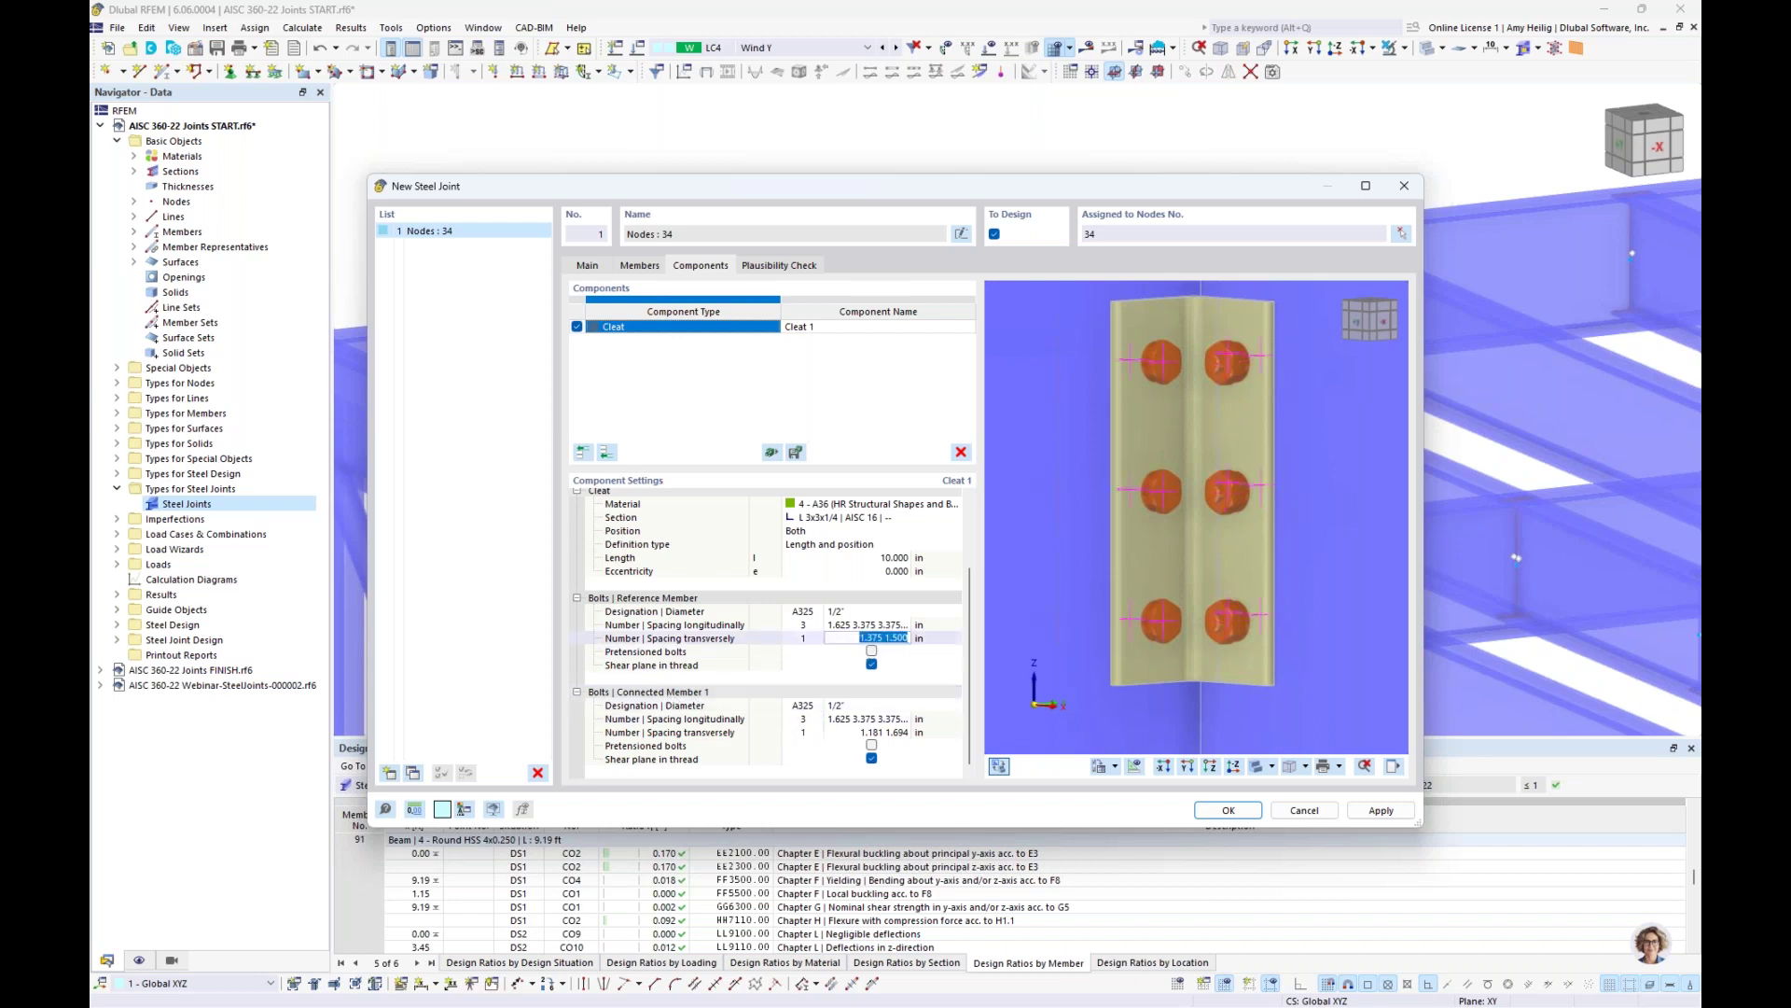
{"action": "key", "text": "ctrl+c"}
{"action": "left_click", "coordinate": [869, 733]}
{"action": "key", "text": "ctrl+v"}
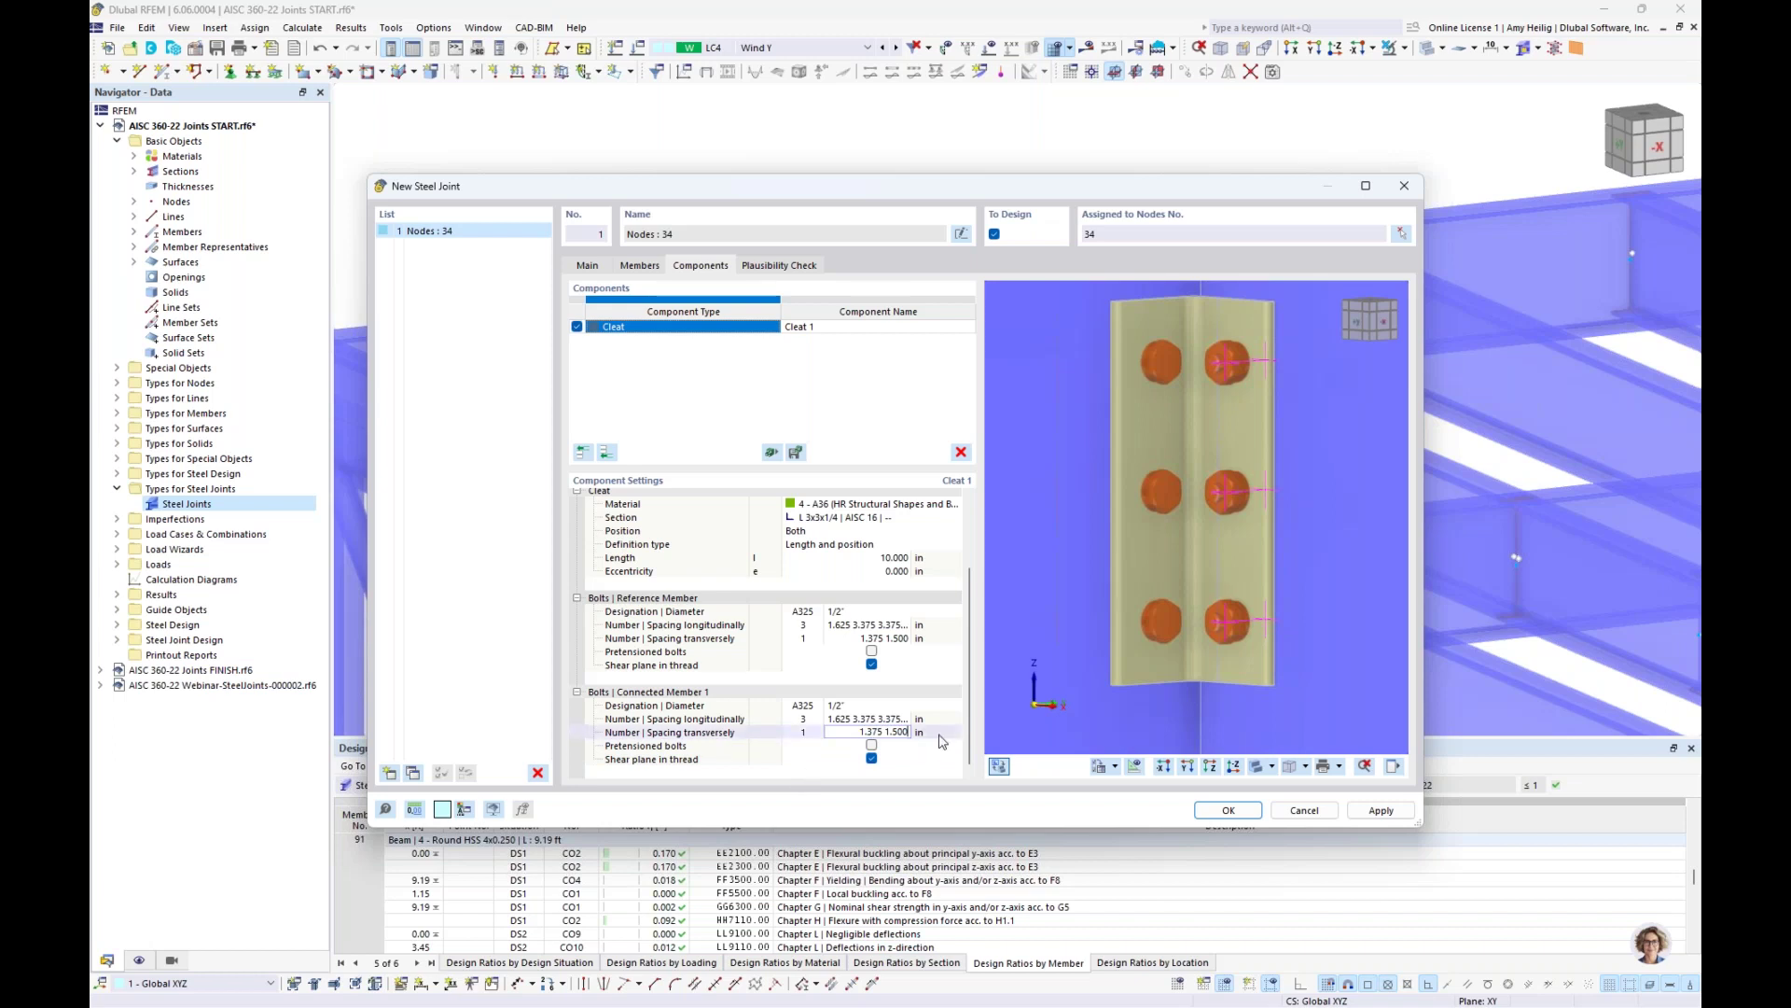
{"action": "left_click", "coordinate": [894, 719]}
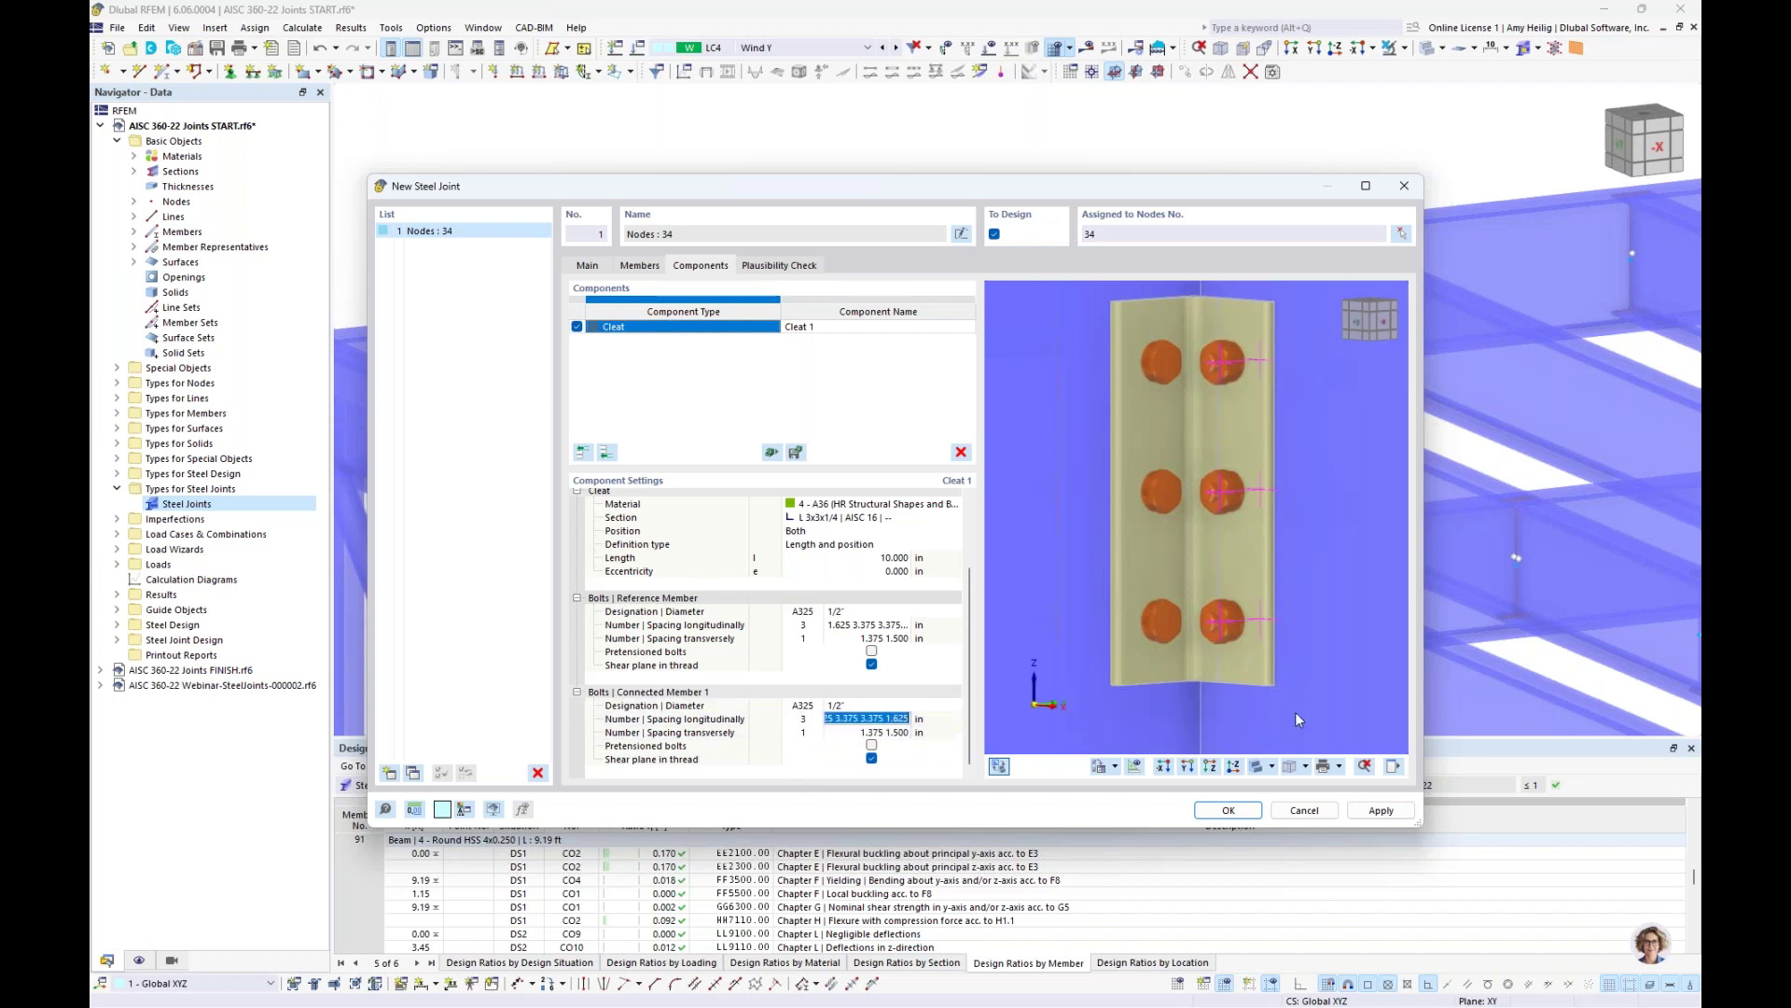
Examine the joint's plausibility check errors and locate each listed plate conflict in the model preview
{"action": "scroll", "coordinate": [1213, 588], "scroll_direction": "down", "scroll_amount": 5}
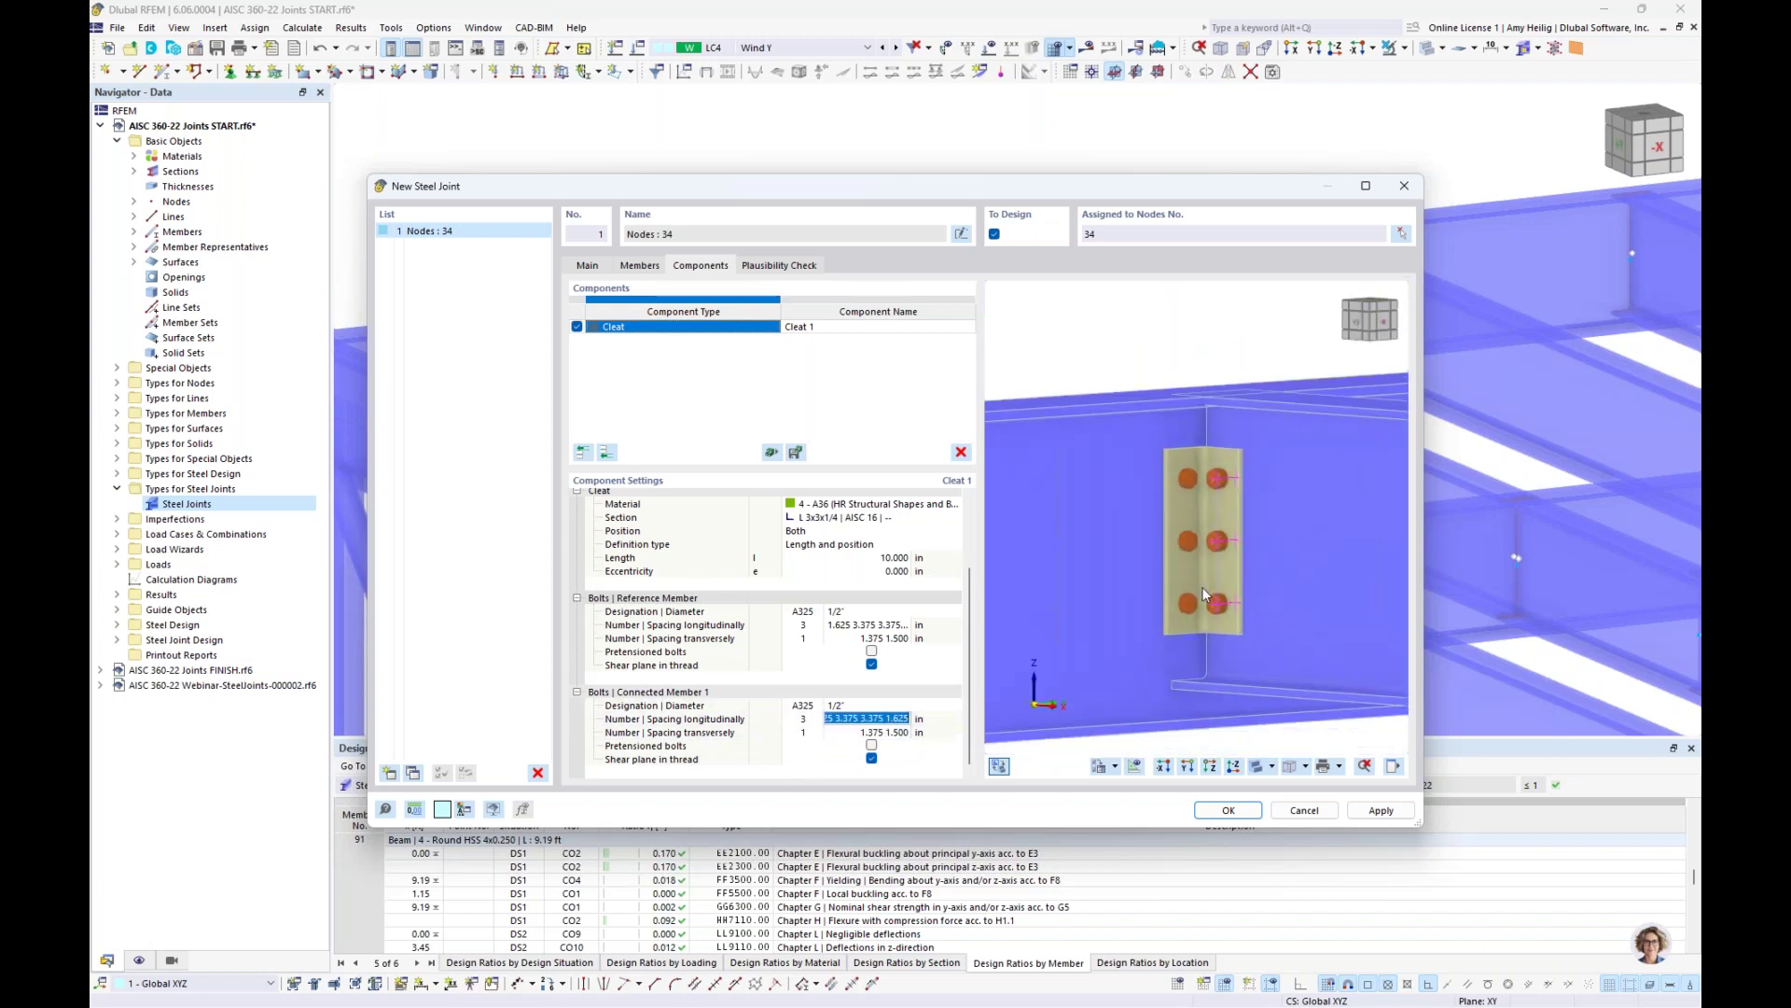
{"action": "middle_click_drag", "start_coordinate": [1350, 565], "coordinate": [1246, 563], "text": "ctrl"}
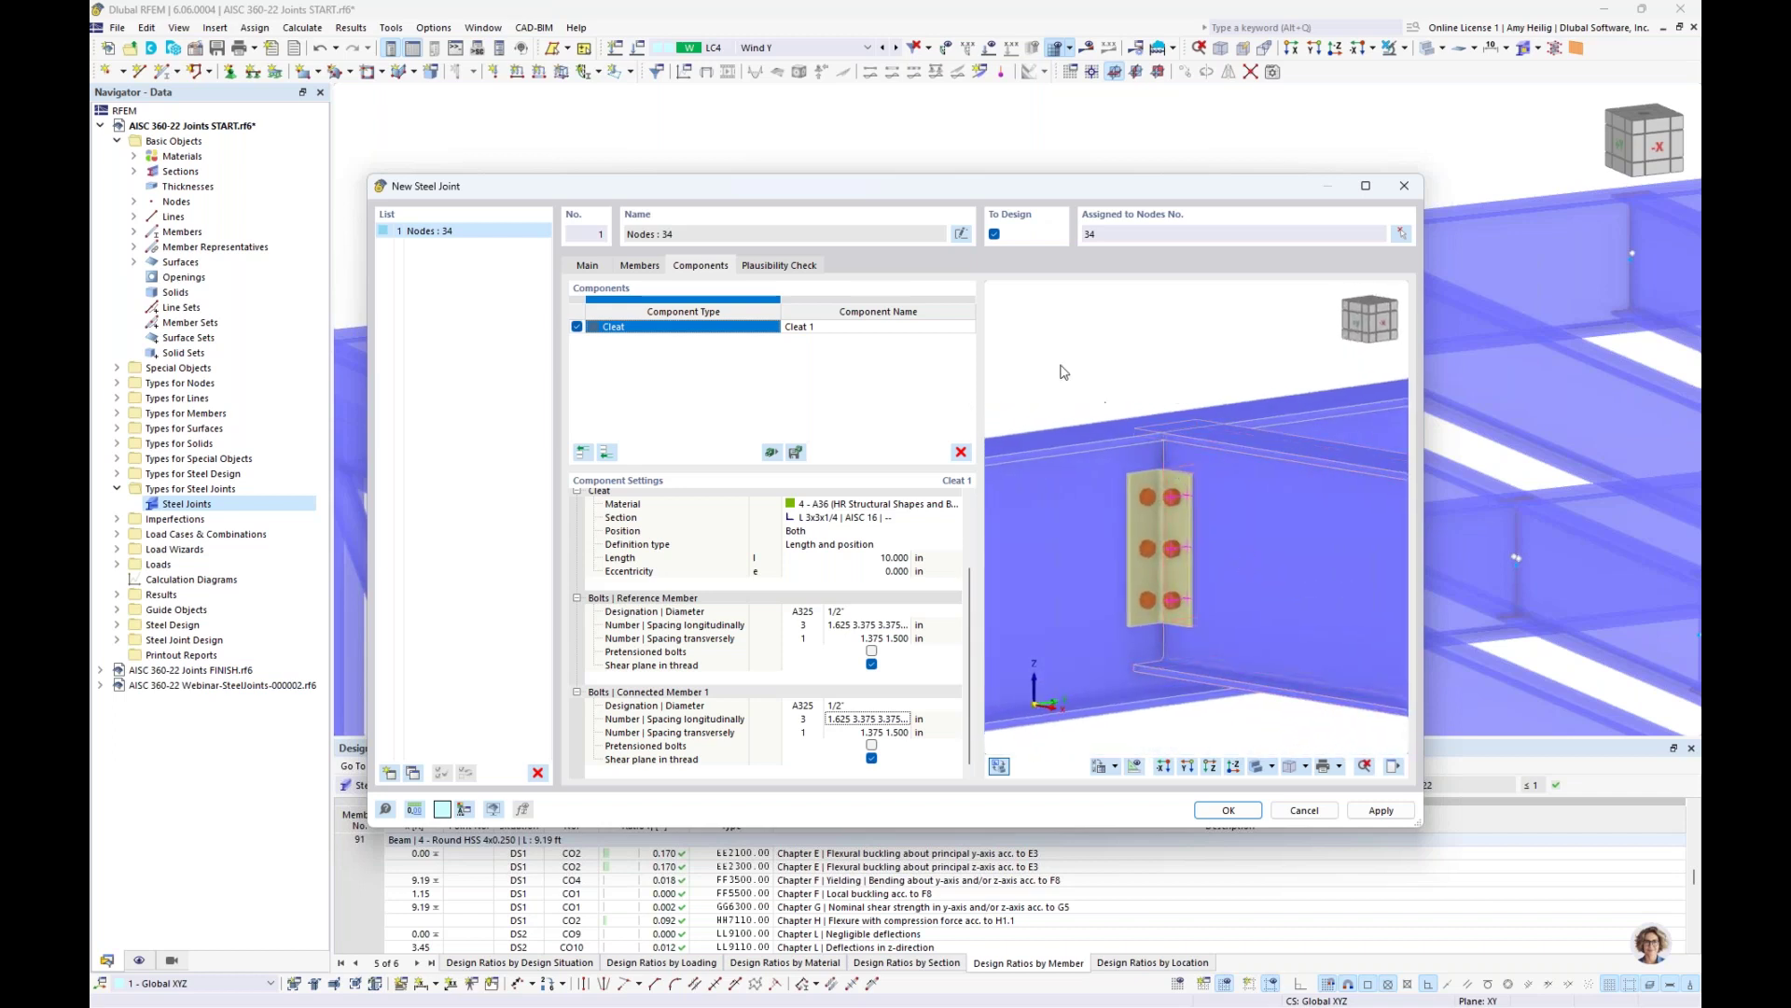
{"action": "left_click", "coordinate": [801, 268]}
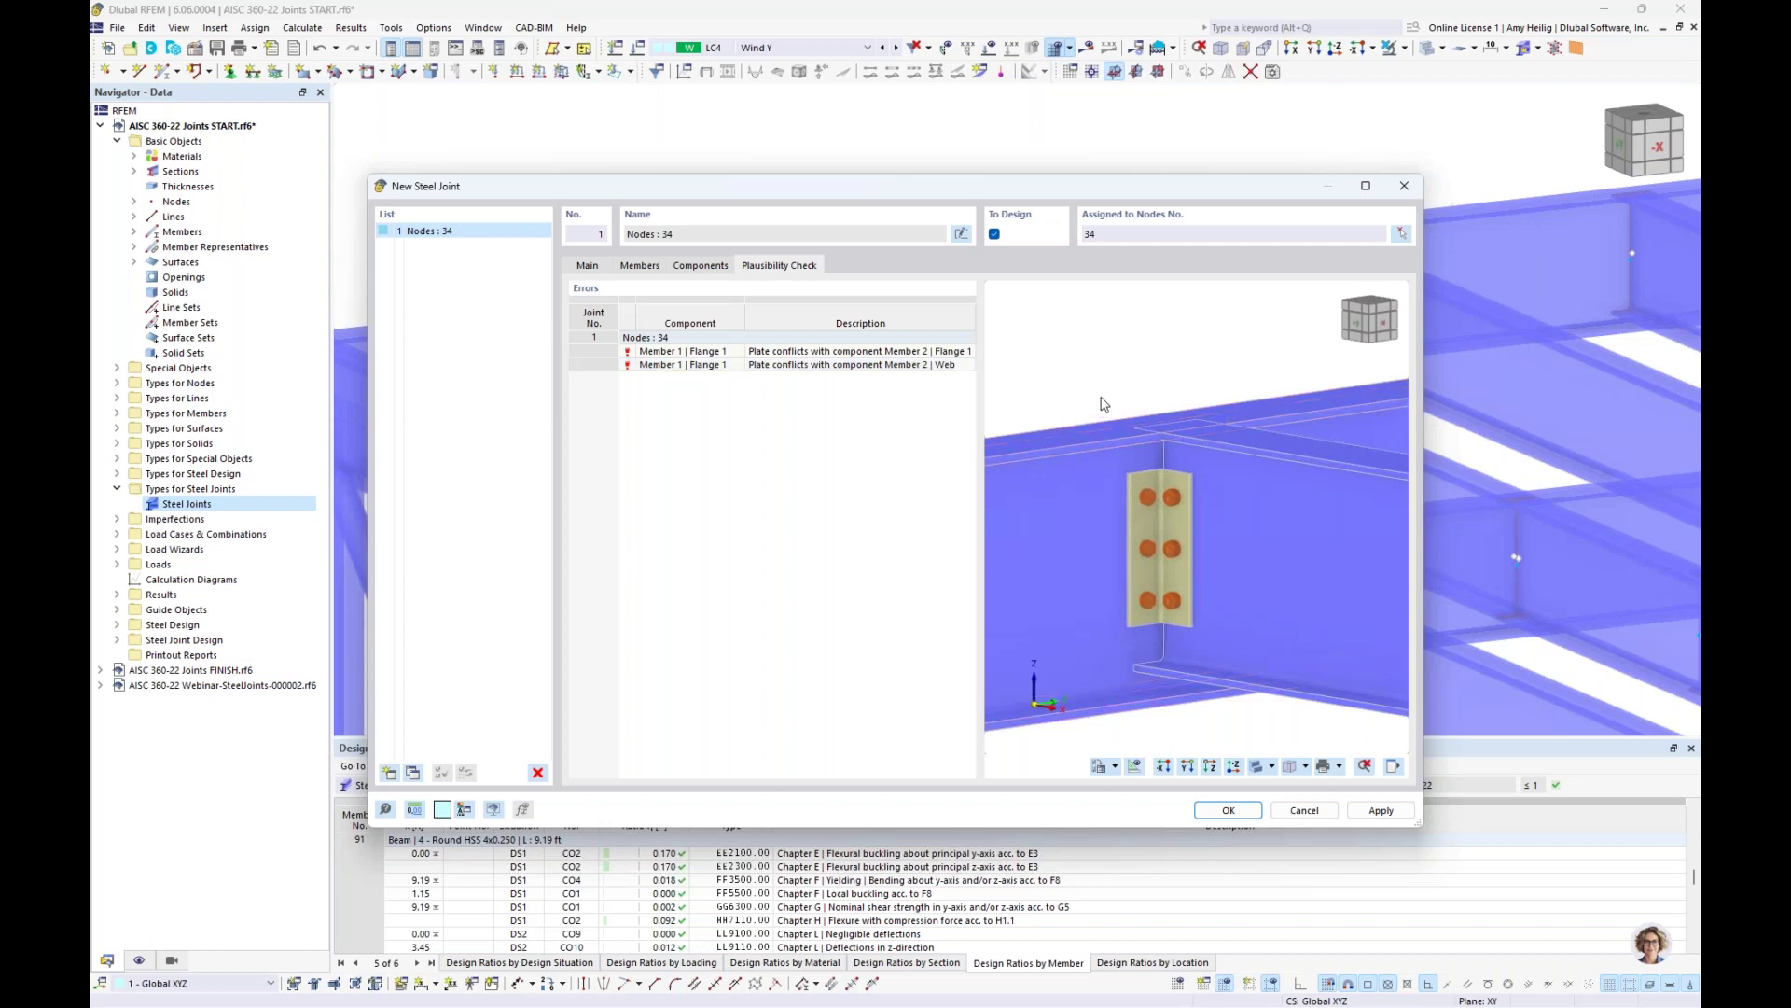
{"action": "left_click", "coordinate": [865, 351]}
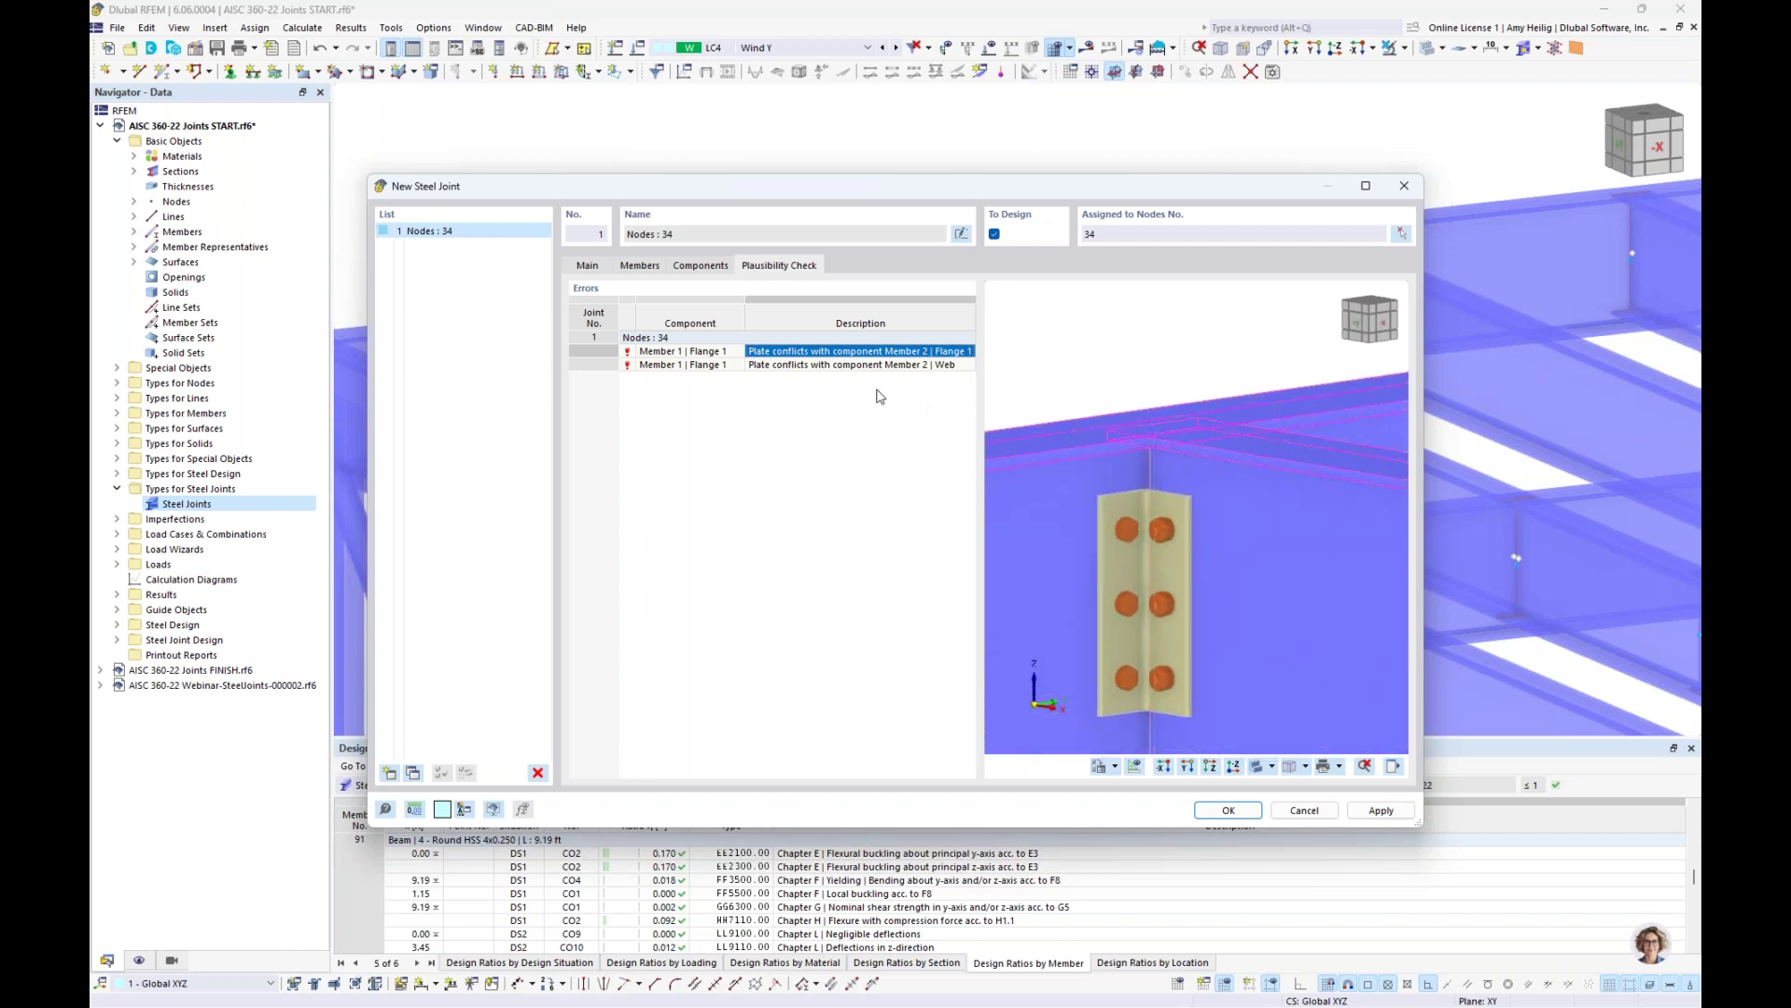
{"action": "left_click", "coordinate": [842, 366]}
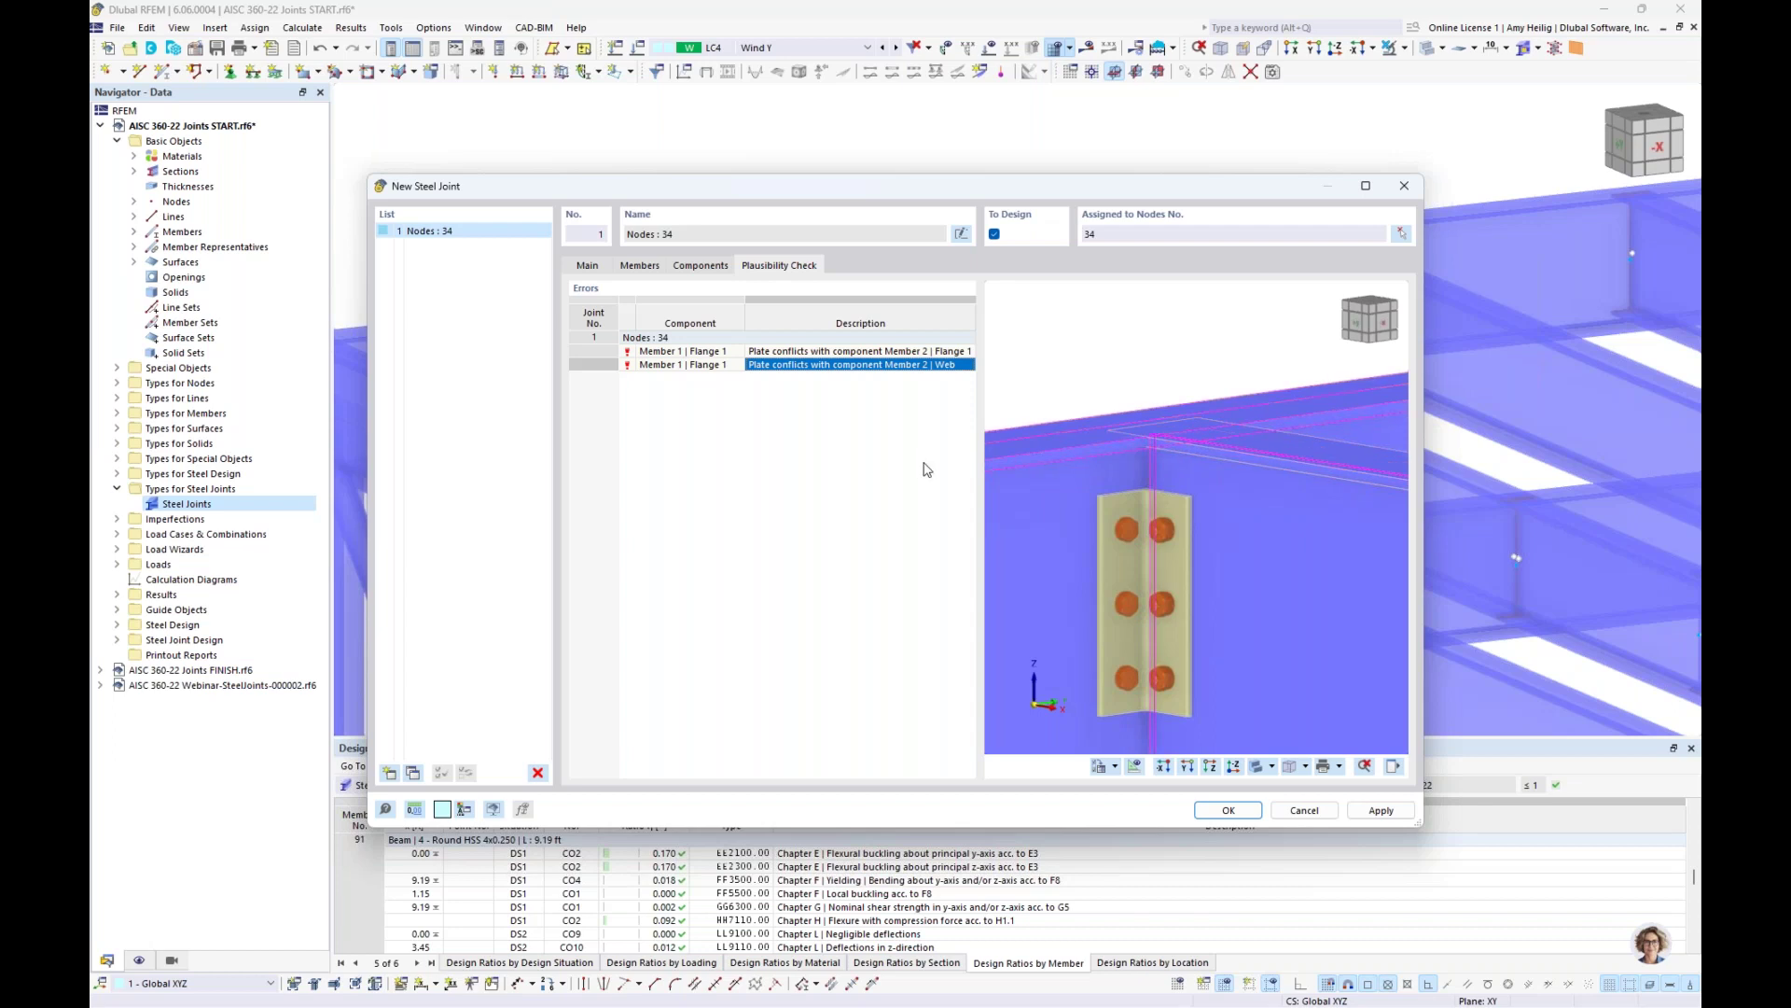
Add a Member Editor modification component to the joint below Cleat 1
{"action": "left_click", "coordinate": [698, 266]}
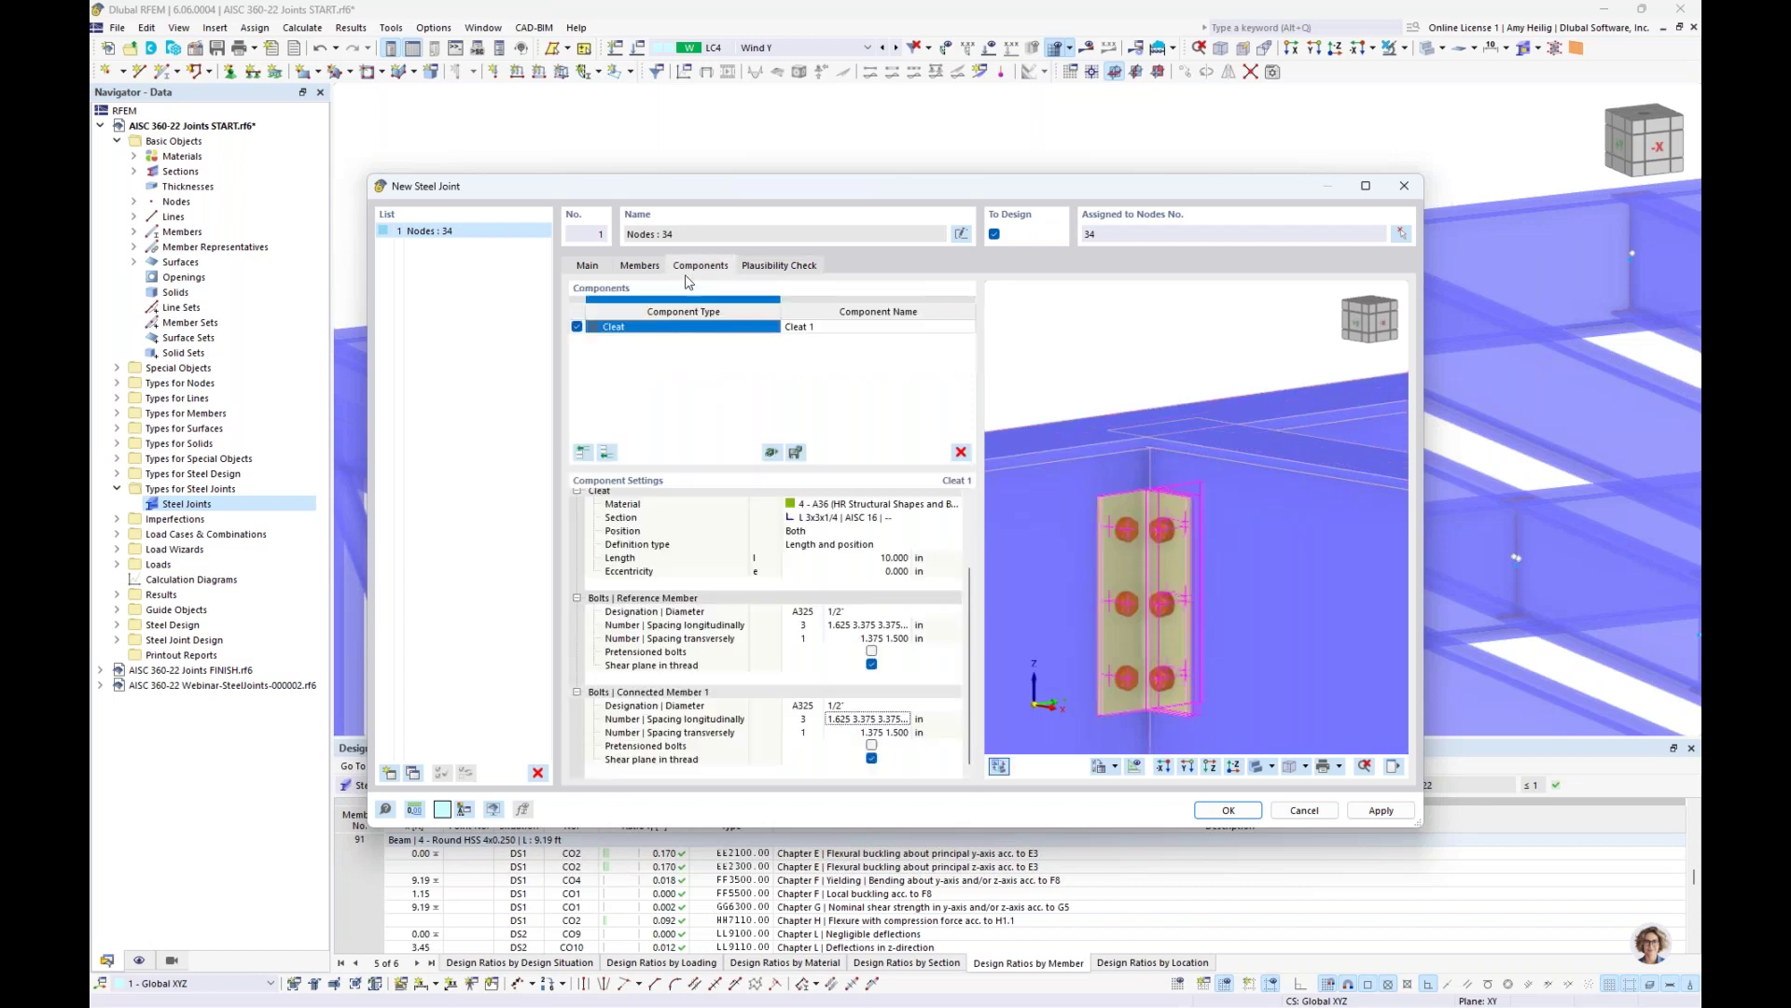
{"action": "left_click", "coordinate": [607, 454]}
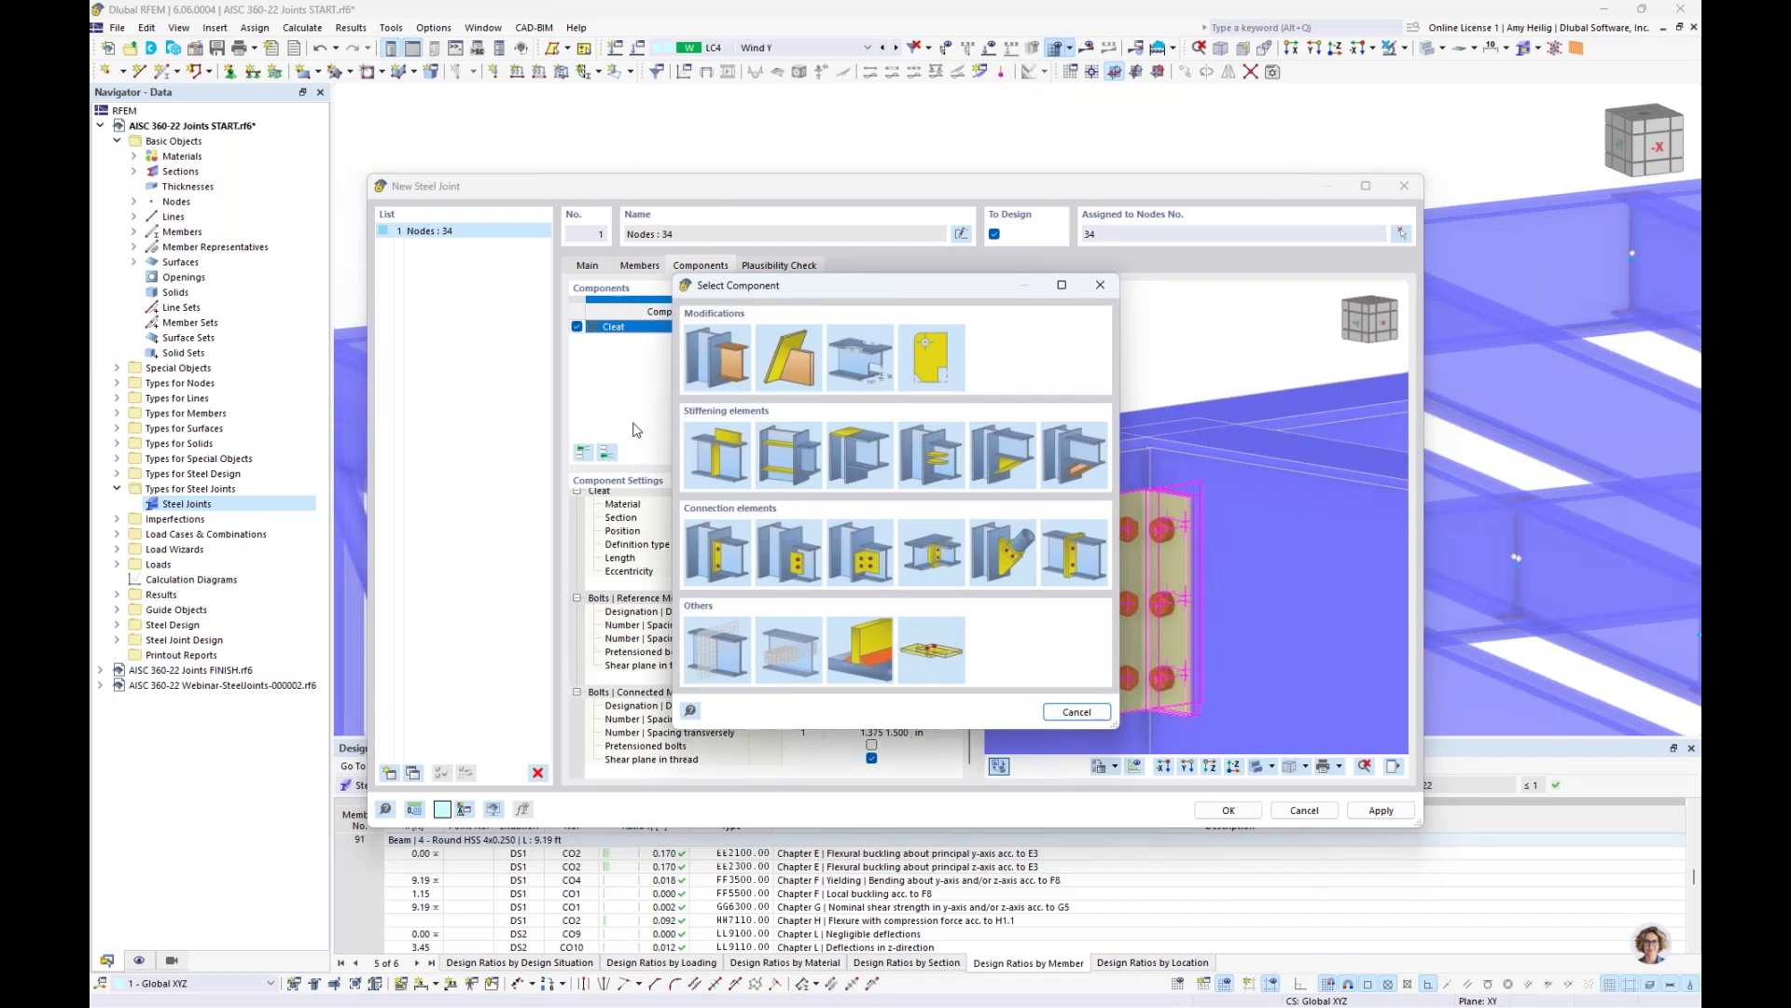
{"action": "left_click", "coordinate": [864, 364]}
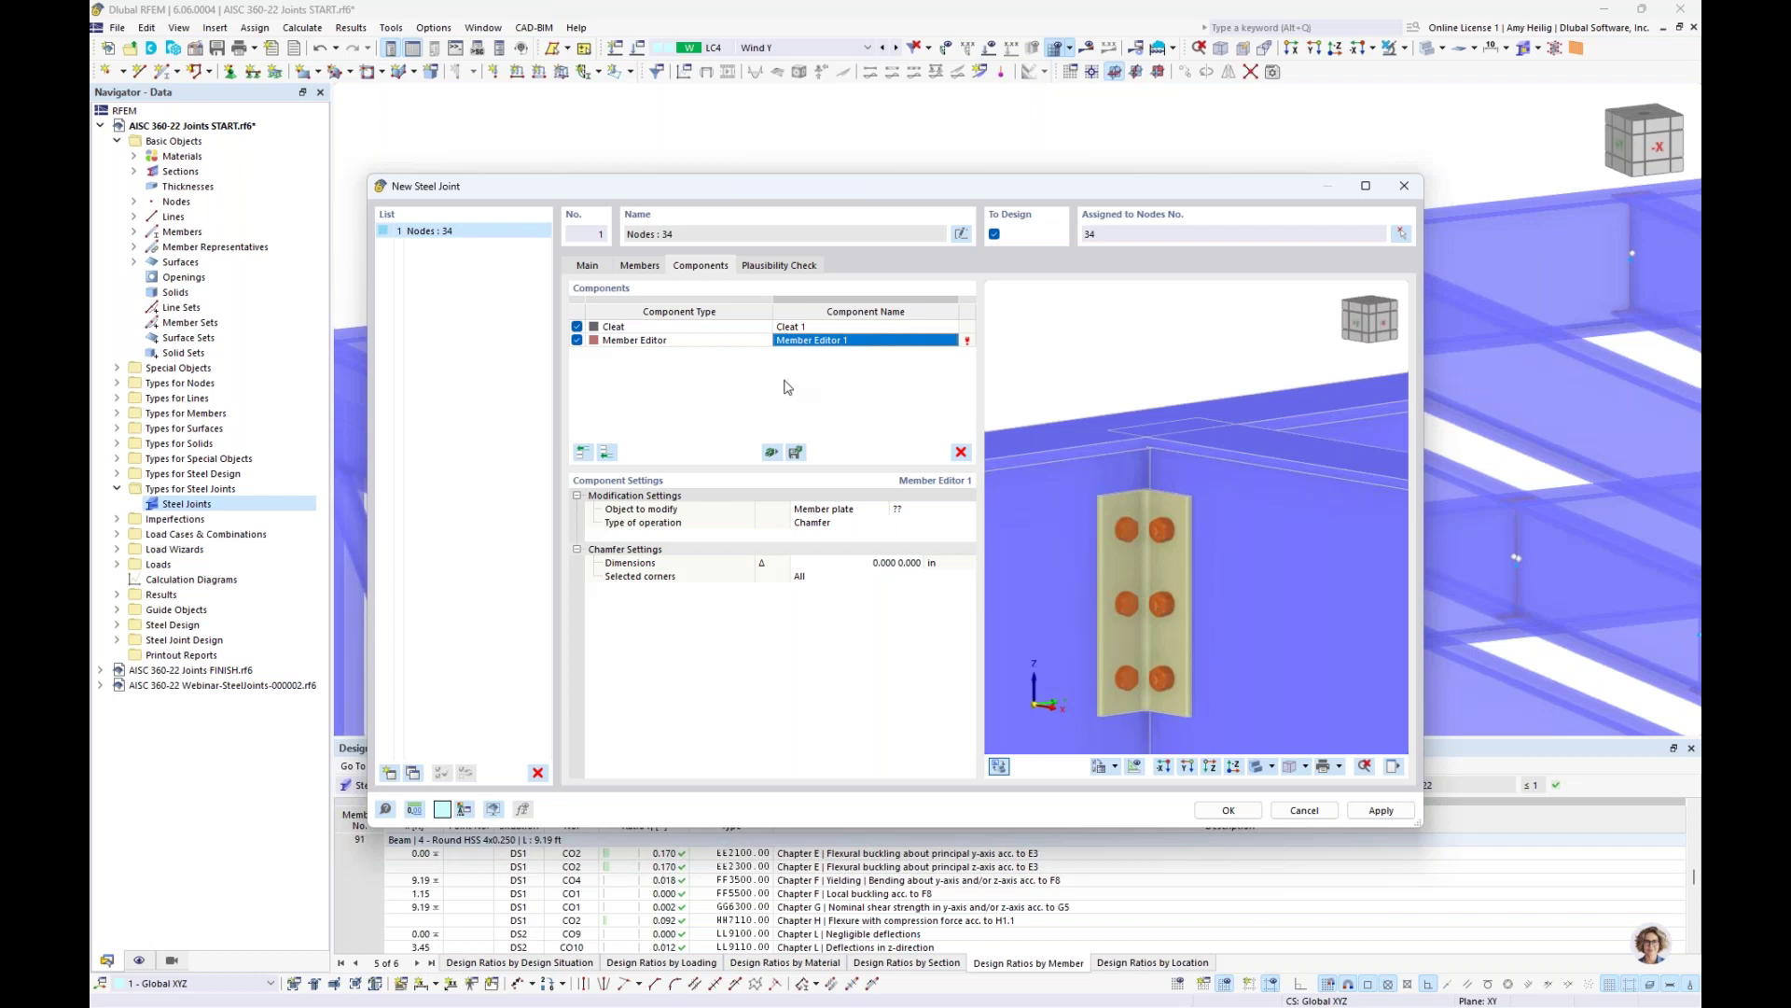
Set the Member Editor to modify the whole member instead of a member plate, and assign it to Member 2
{"action": "left_click", "coordinate": [1165, 767]}
{"action": "left_click", "coordinate": [885, 510]}
{"action": "left_click", "coordinate": [870, 513]}
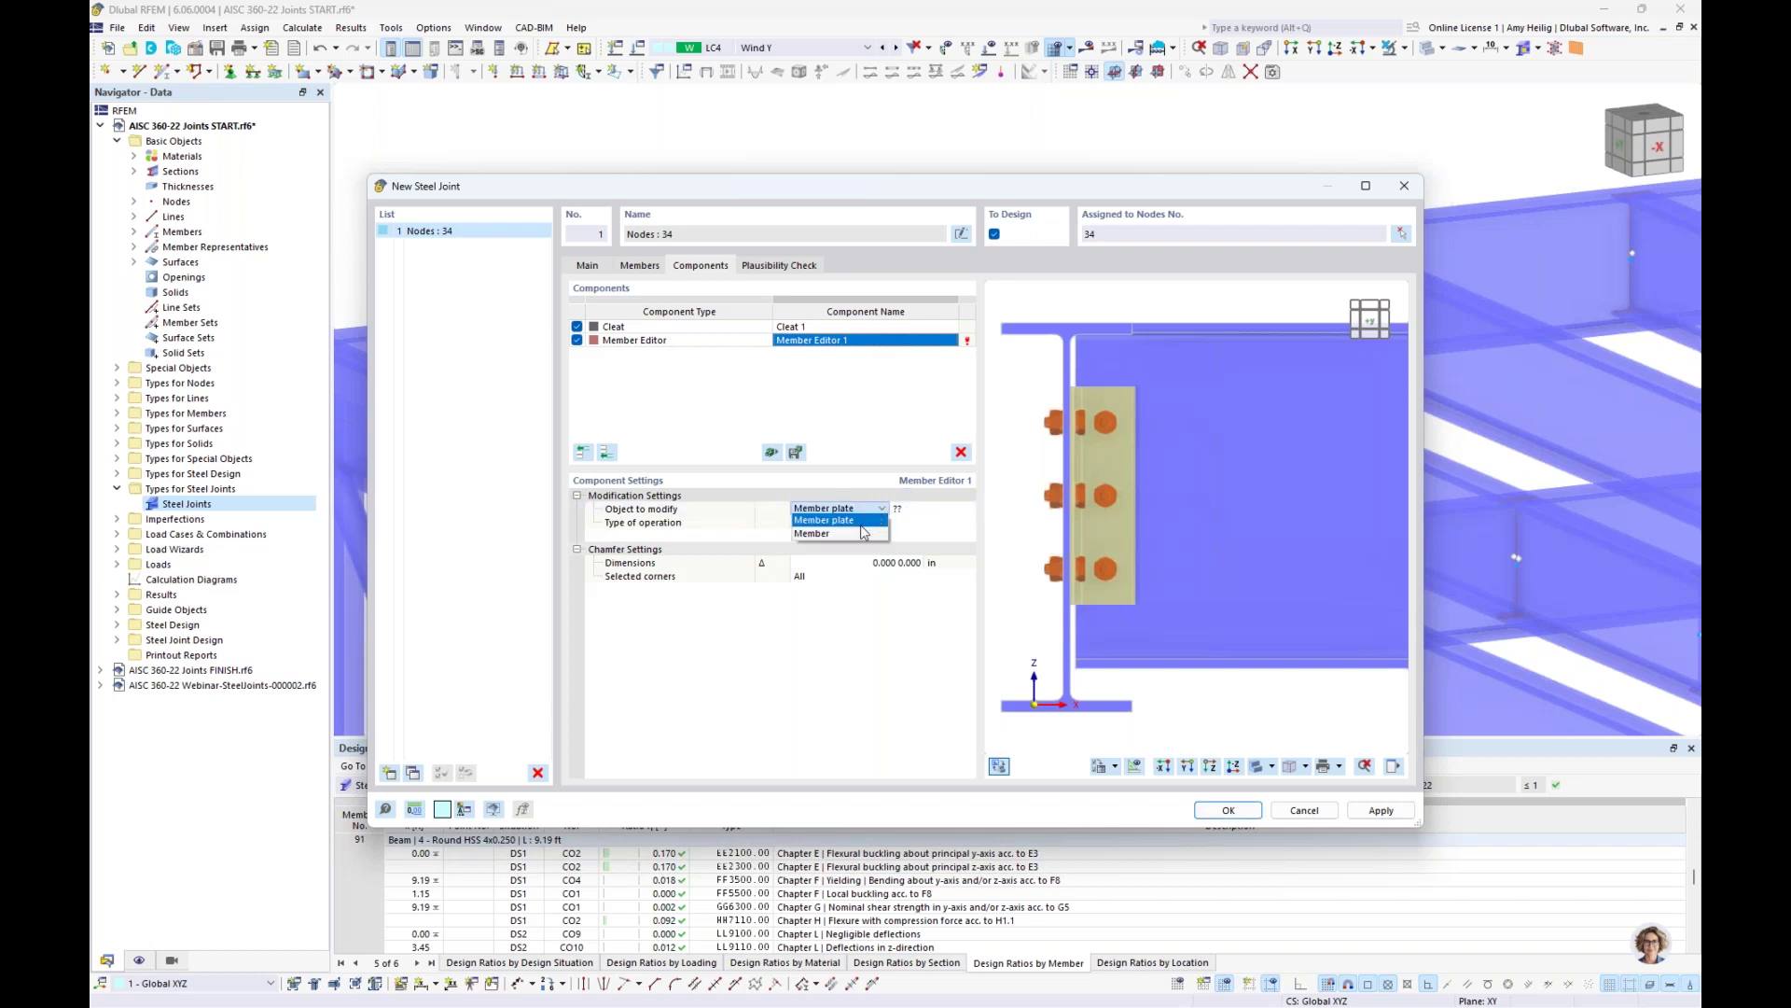
{"action": "left_click", "coordinate": [811, 532]}
{"action": "left_click", "coordinate": [919, 509]}
{"action": "left_click", "coordinate": [923, 508]}
{"action": "left_click", "coordinate": [924, 533]}
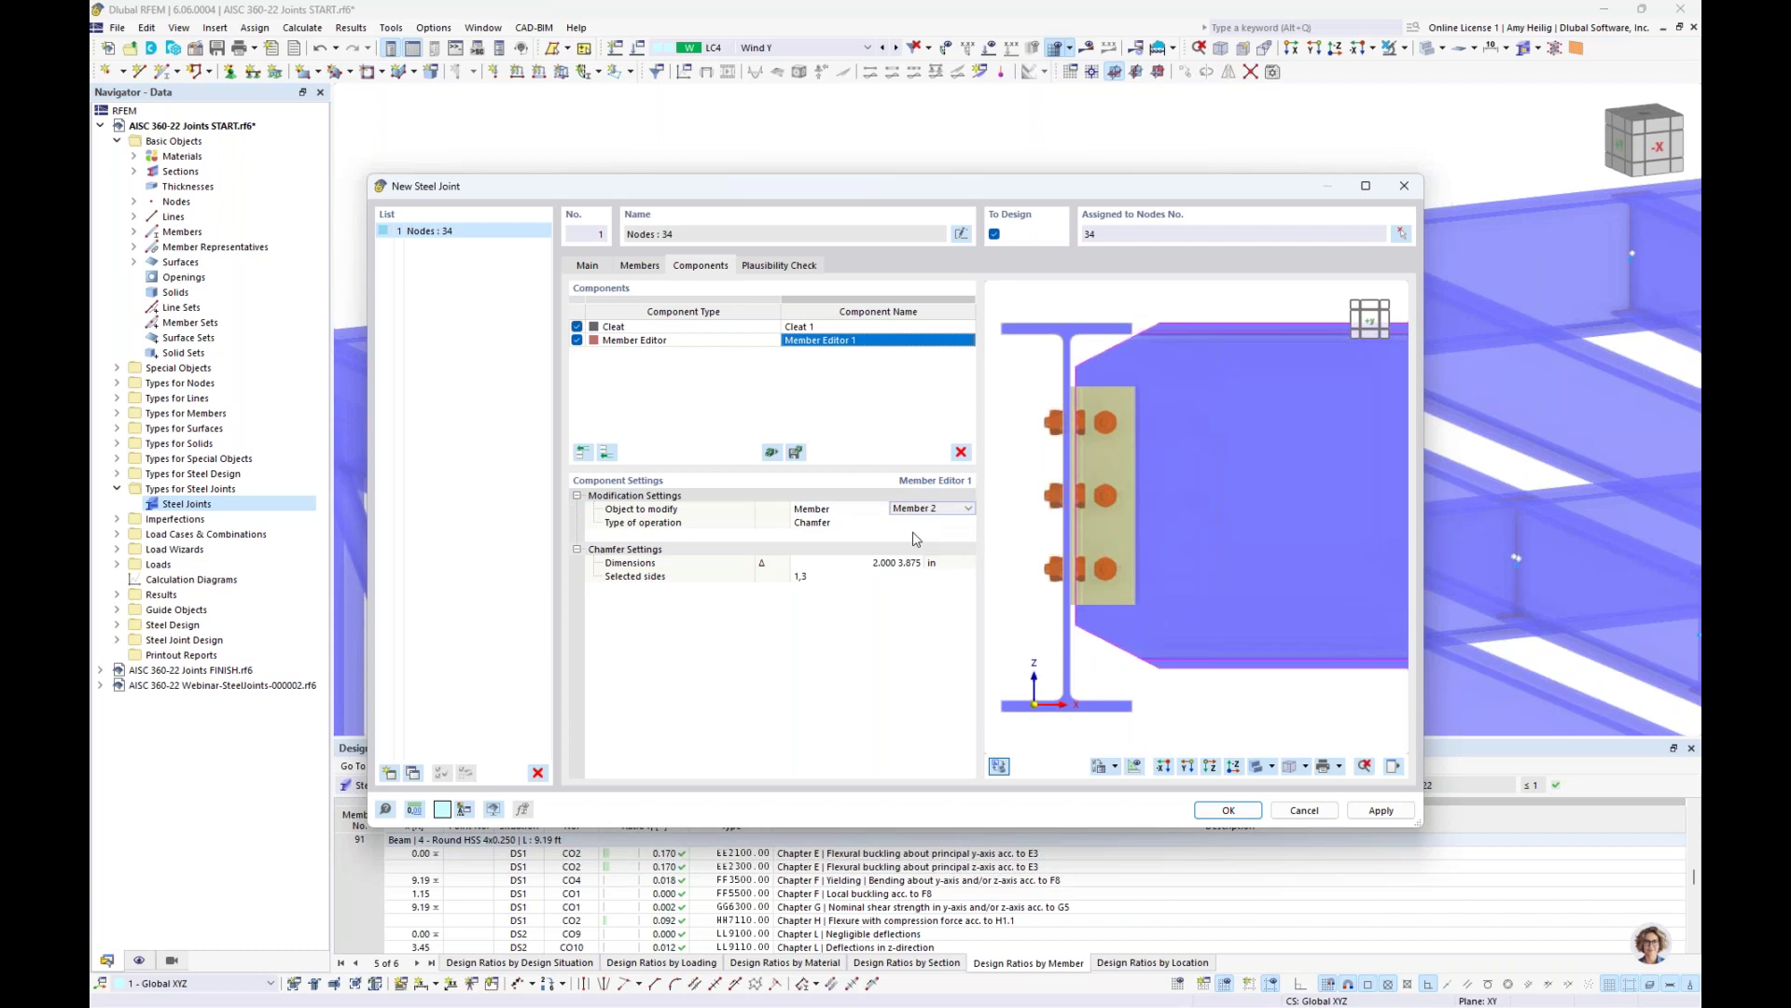
Change the Member Editor's type of operation to Notch
{"action": "left_click", "coordinate": [819, 525]}
{"action": "left_click", "coordinate": [825, 528]}
{"action": "left_click", "coordinate": [830, 551]}
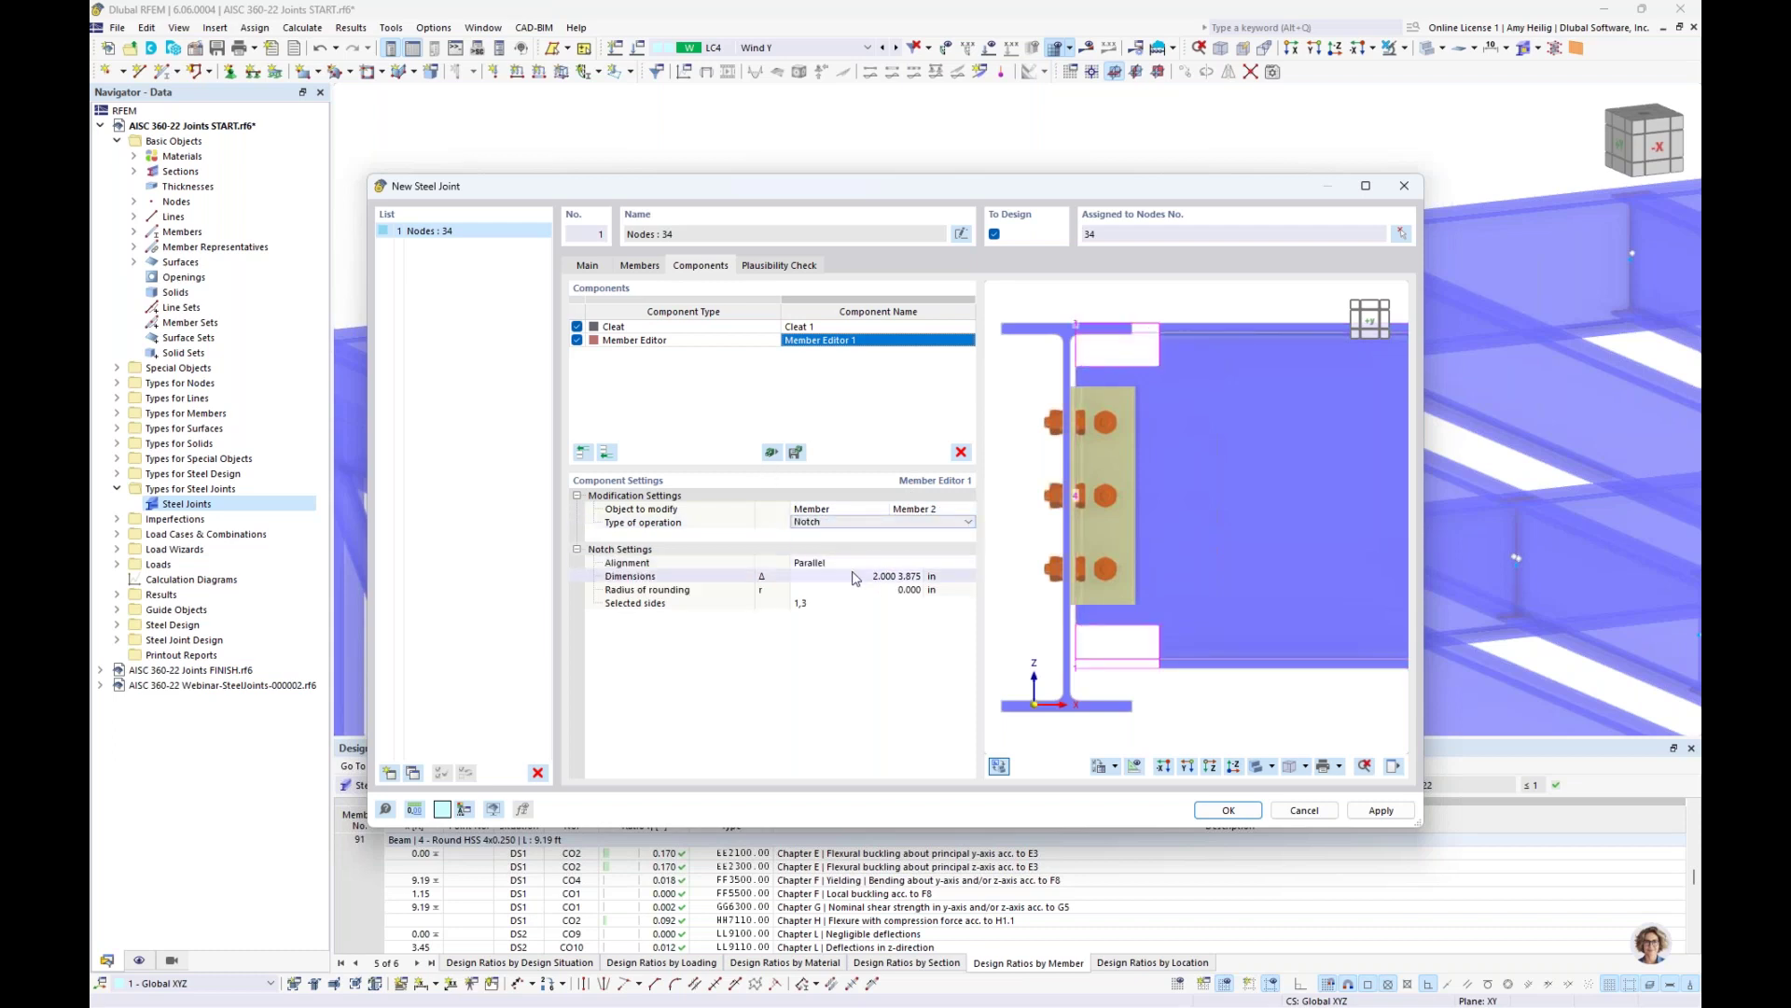
Set the Member 2 notch dimensions to 0.75 in and 3 in, with a rounding radius of 0.375 in
{"action": "left_click", "coordinate": [857, 578]}
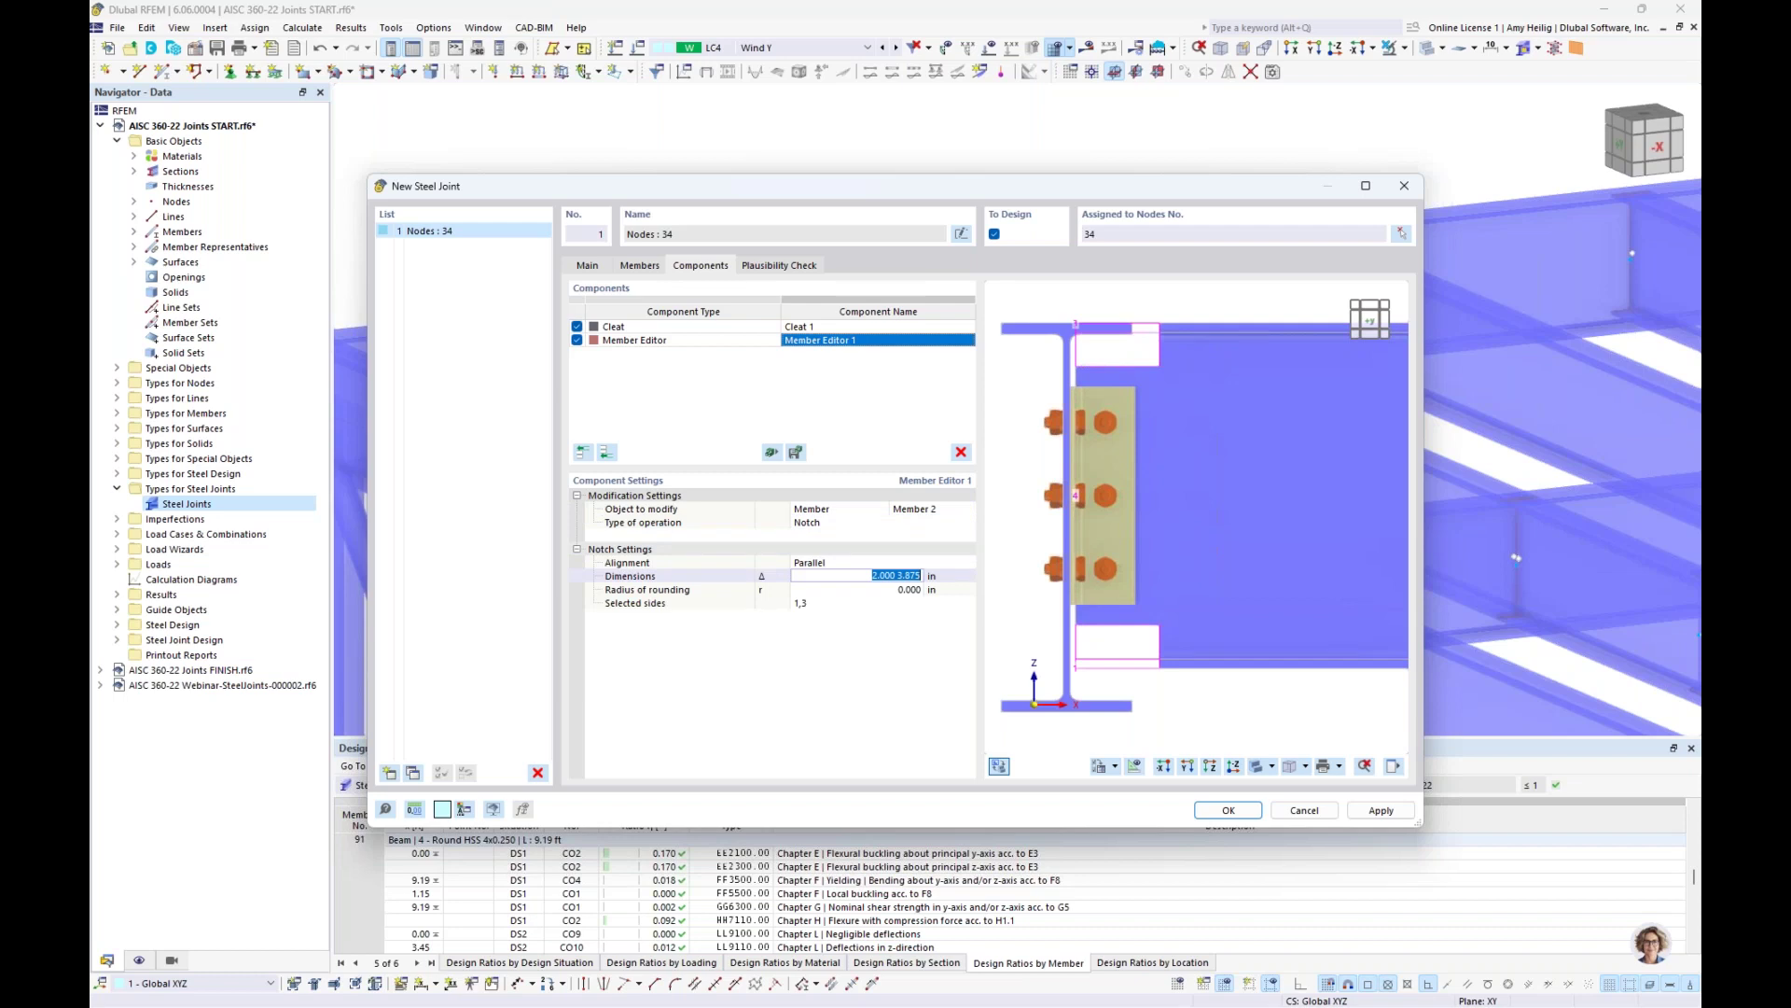
{"action": "type", "text": "0.75 3"}
{"action": "key", "text": "Tab"}
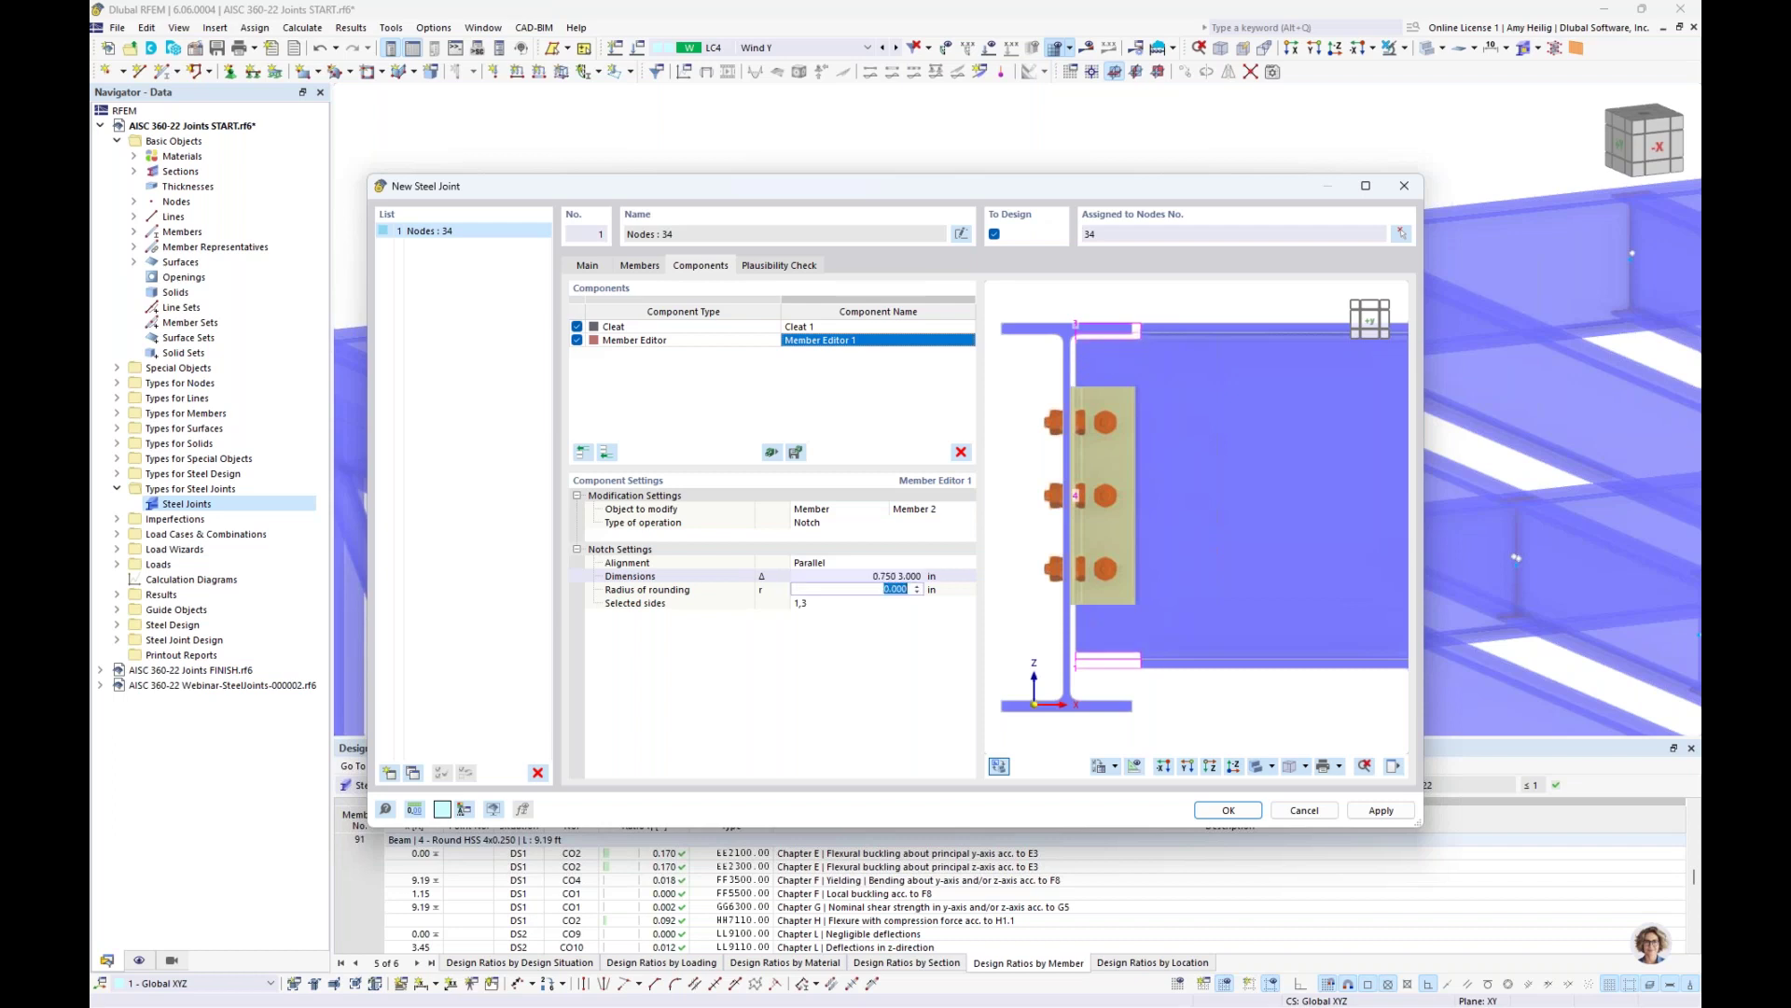
{"action": "scroll", "coordinate": [1100, 331], "scroll_direction": "up", "scroll_amount": 5}
{"action": "scroll", "coordinate": [1110, 345], "scroll_direction": "up", "scroll_amount": 1}
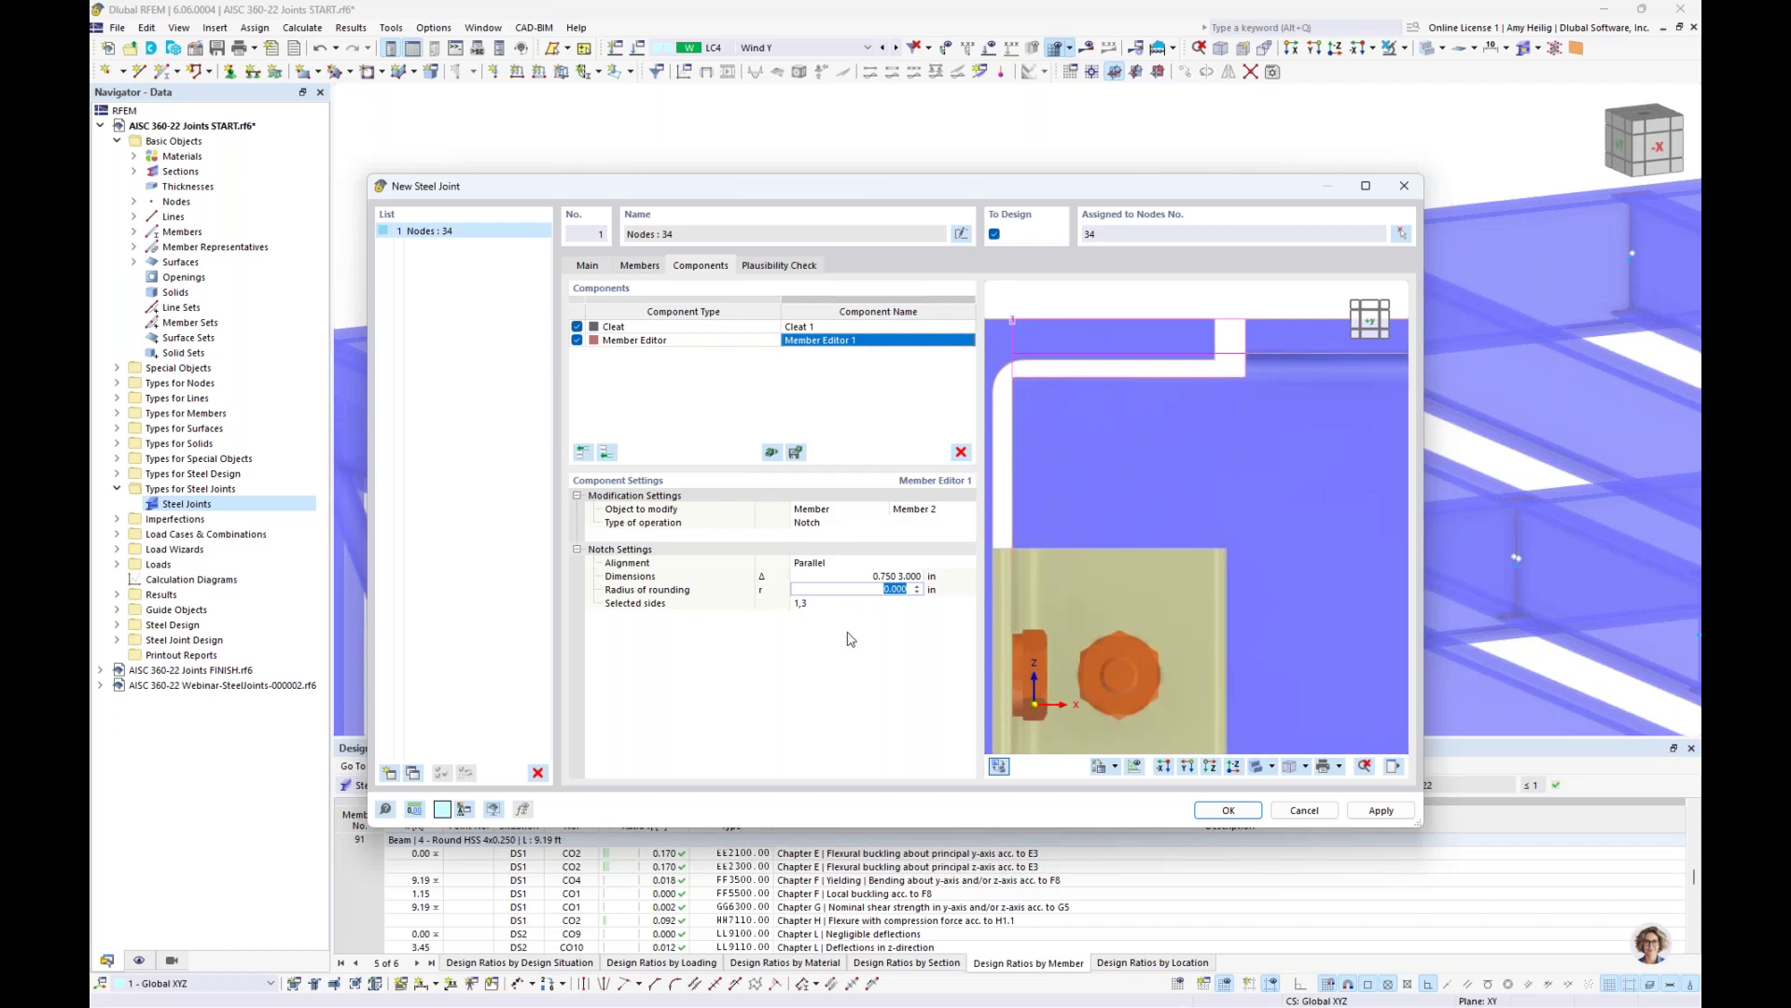
{"action": "type", "text": "0.375"}
{"action": "key", "text": "Tab"}
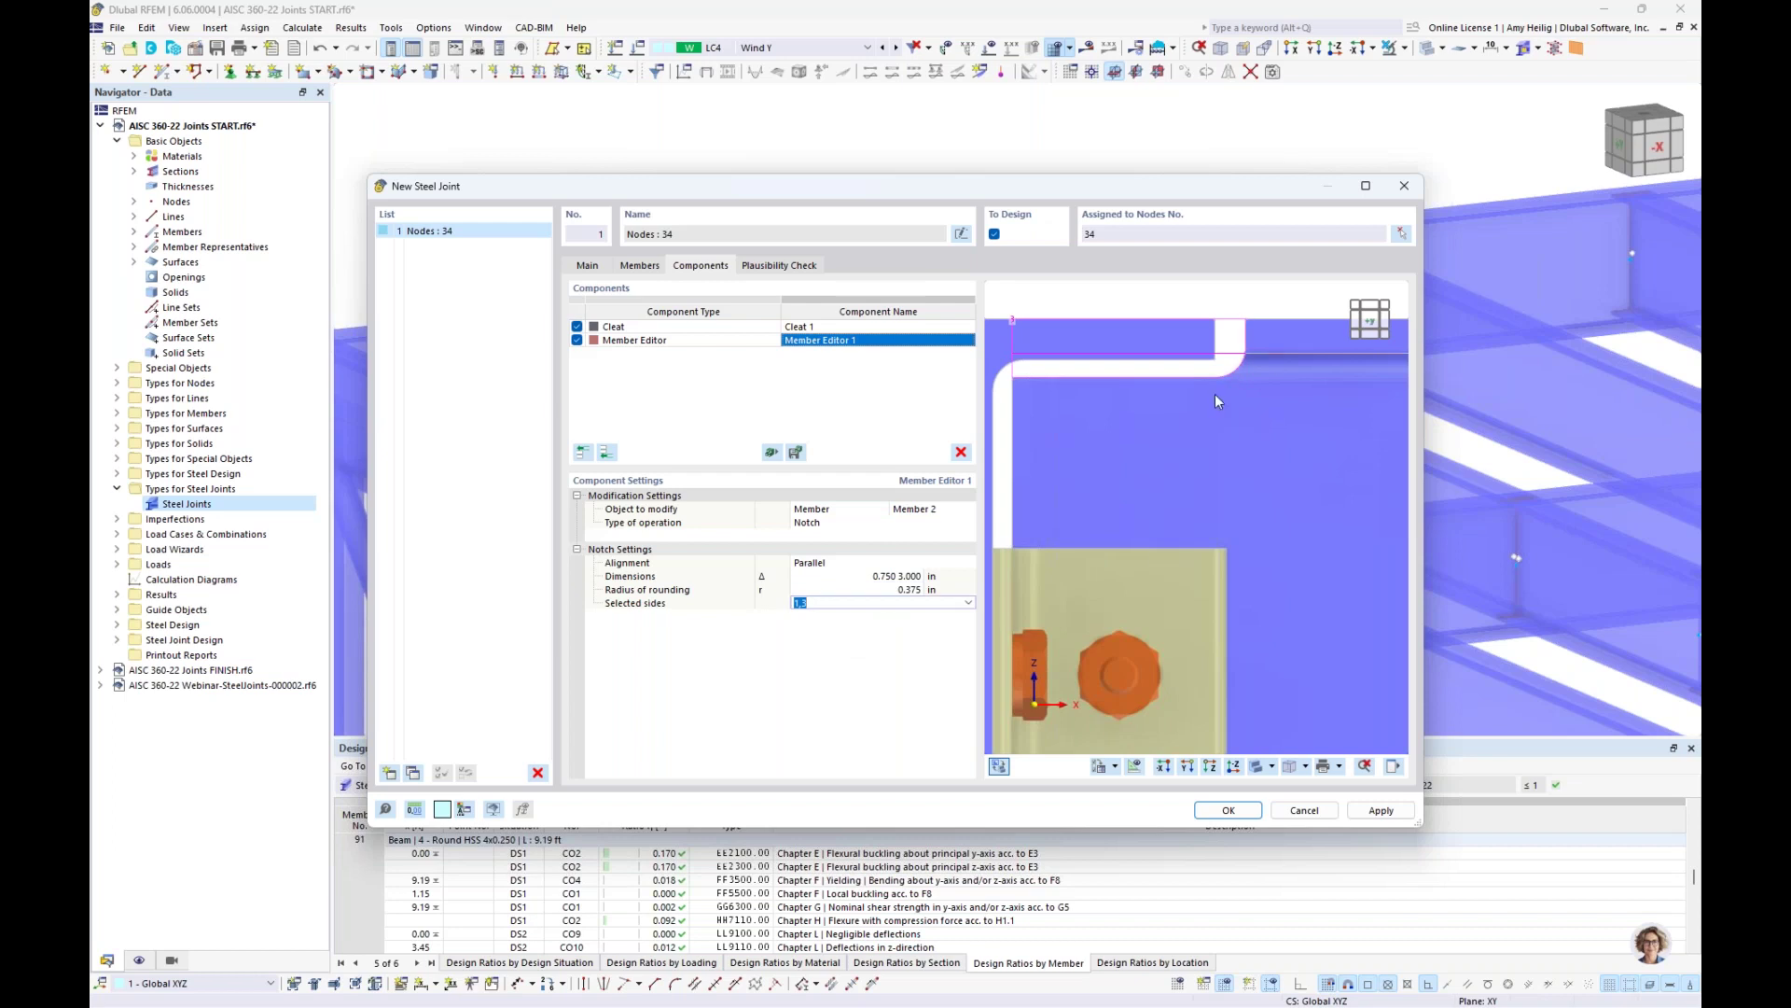
Limit the notch to side 3 so only the upper flange of Member 2 is cut
{"action": "scroll", "coordinate": [1114, 519], "scroll_direction": "down", "scroll_amount": 4}
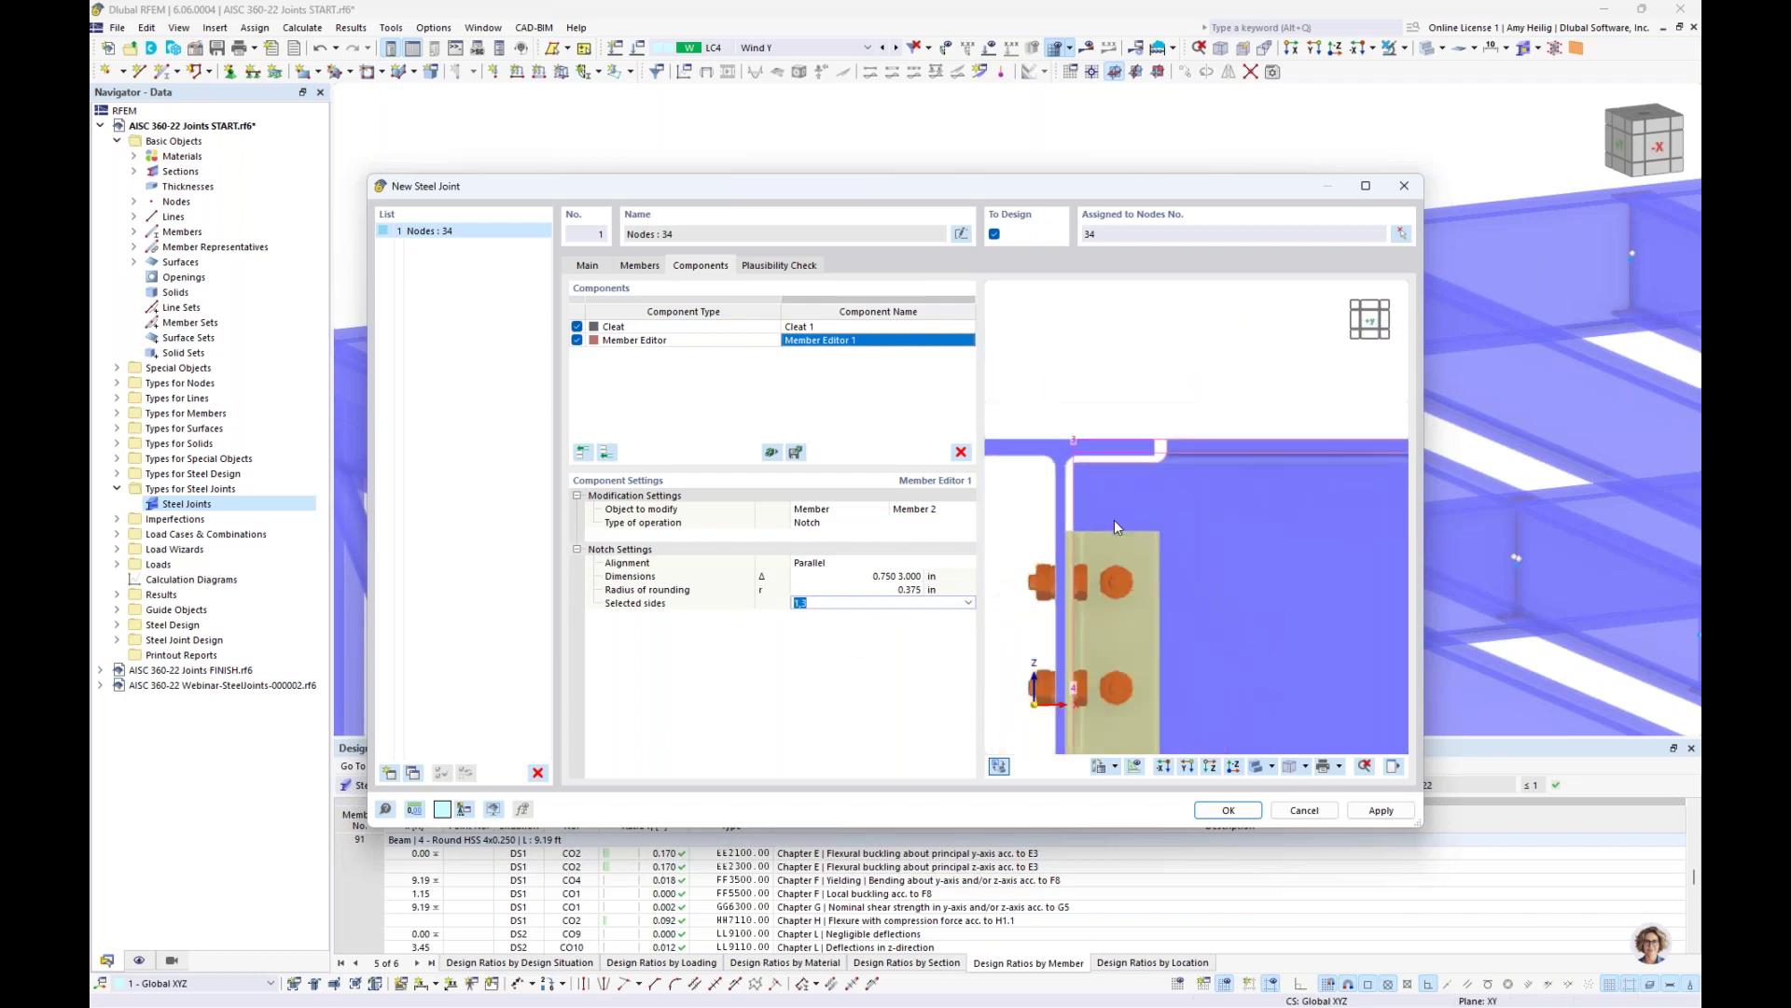
{"action": "middle_click_drag", "start_coordinate": [1138, 488], "coordinate": [1165, 460]}
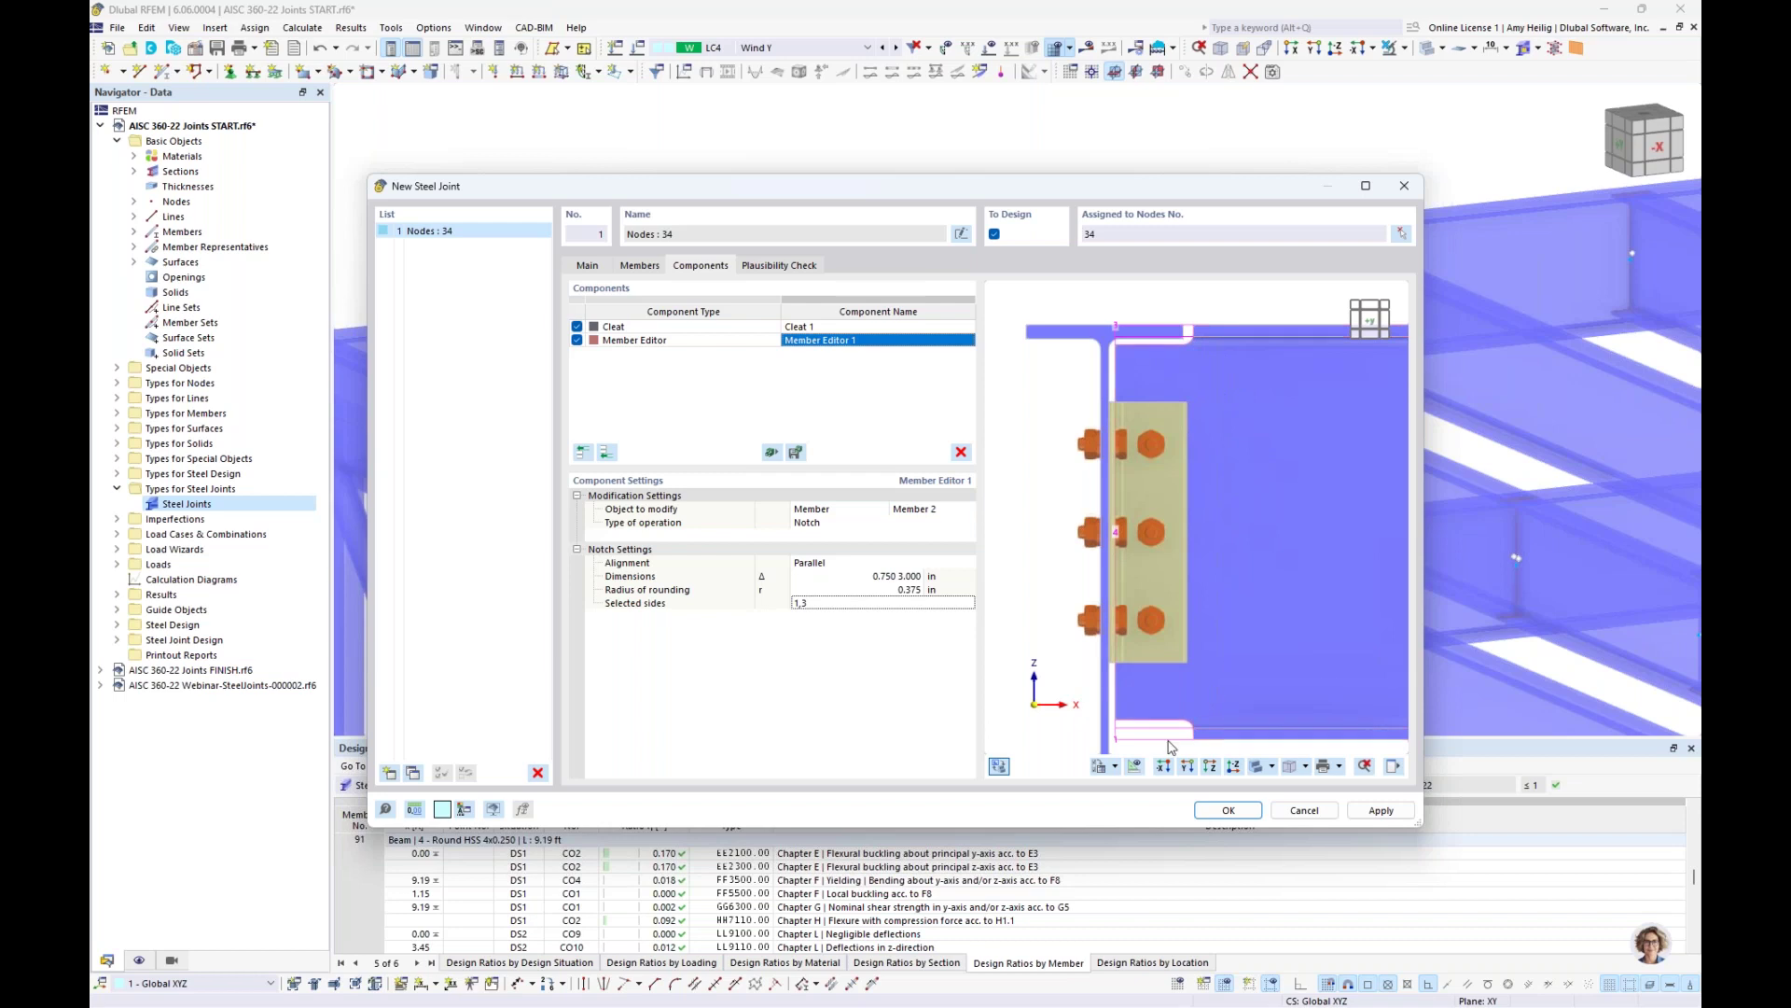
{"action": "scroll", "coordinate": [1149, 462], "scroll_direction": "down", "scroll_amount": 2}
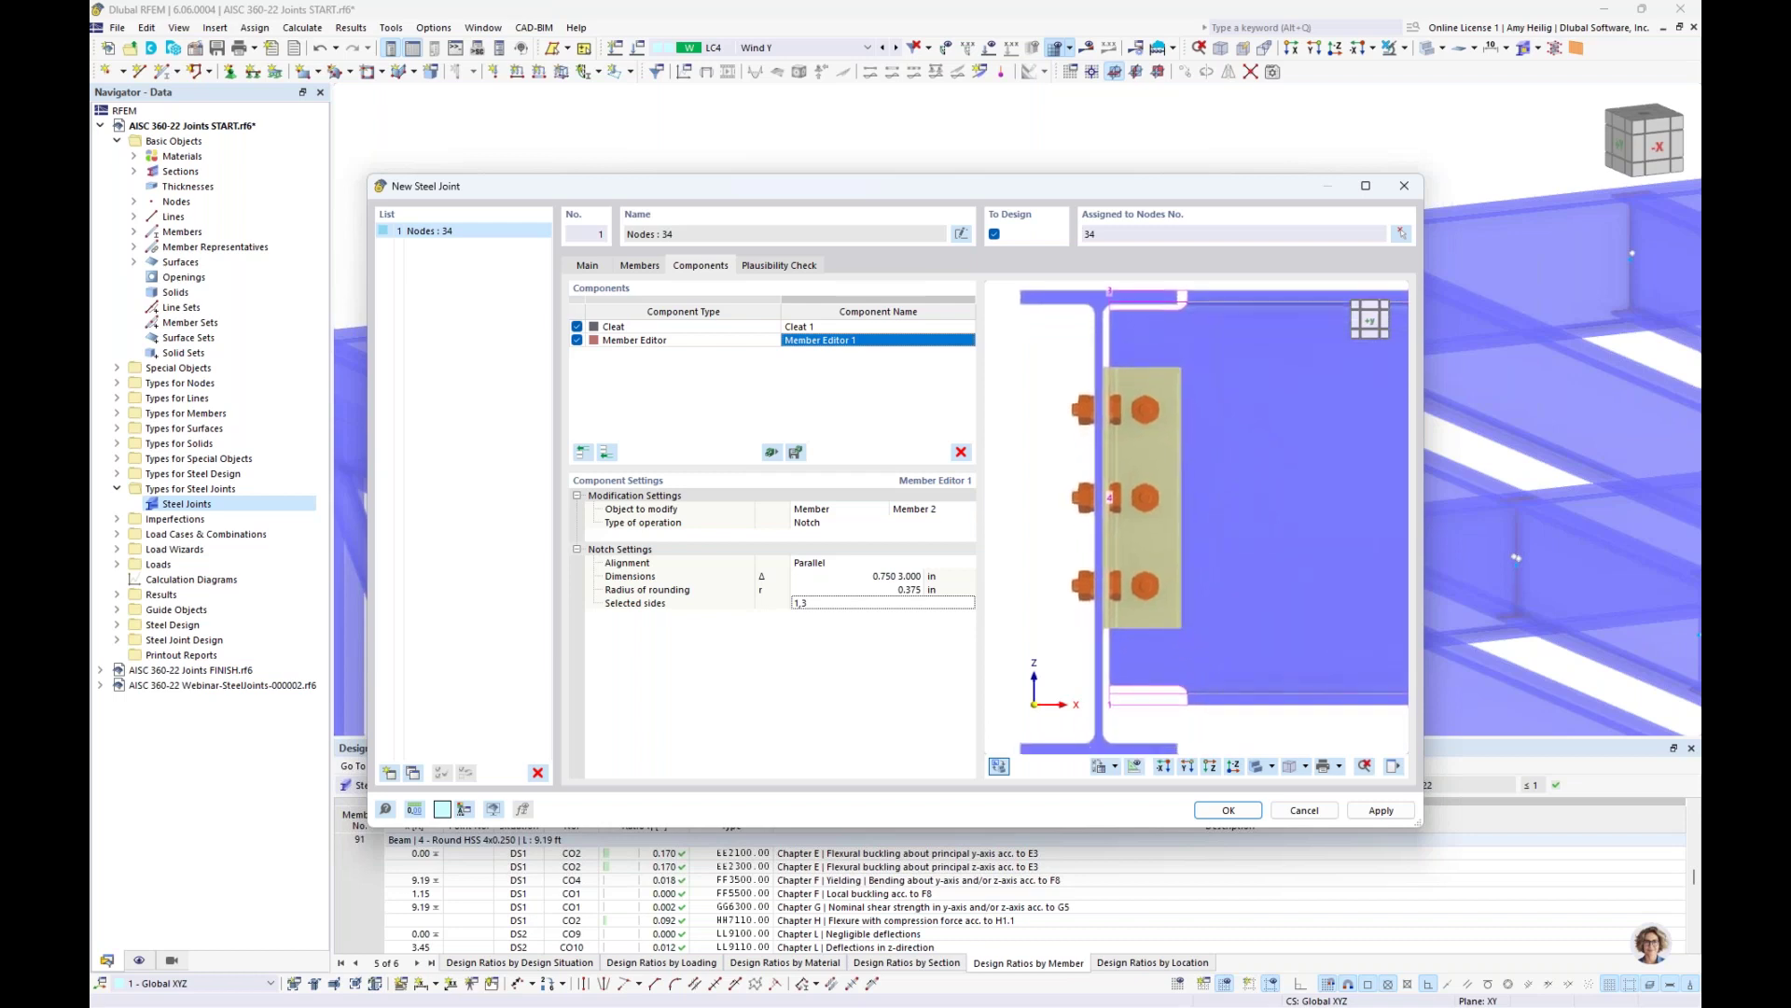
{"action": "left_click", "coordinate": [868, 605]}
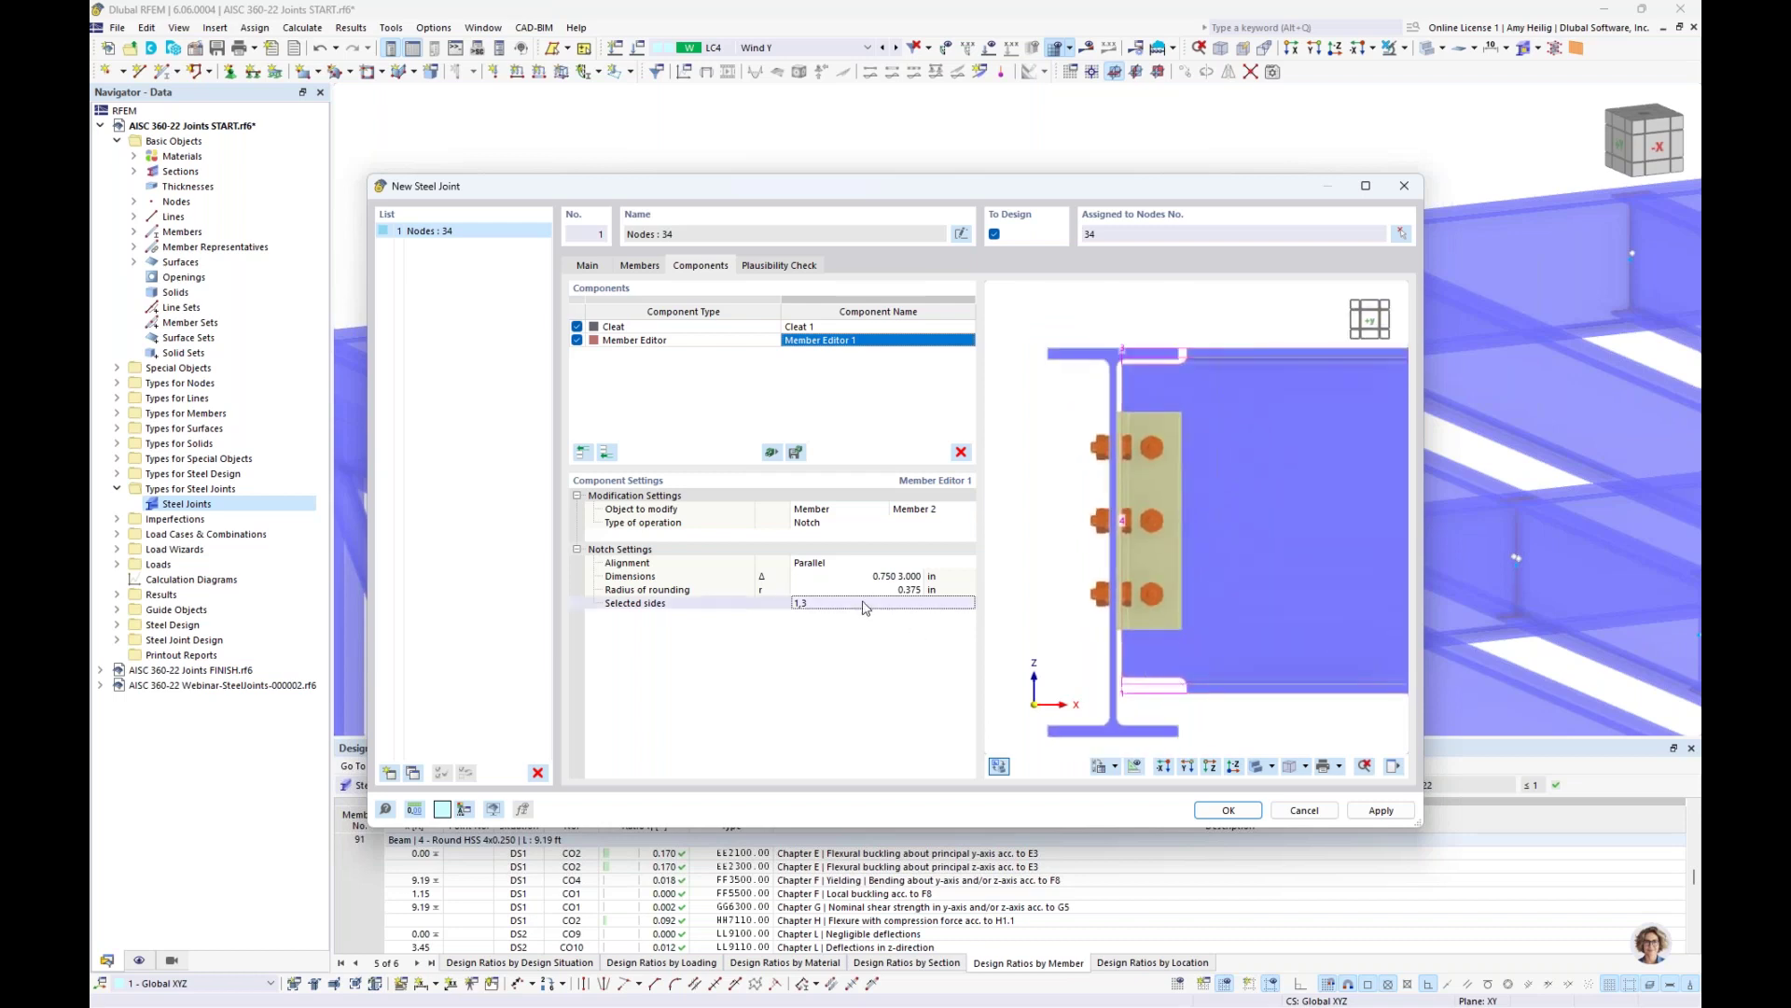
{"action": "type", "text": "3"}
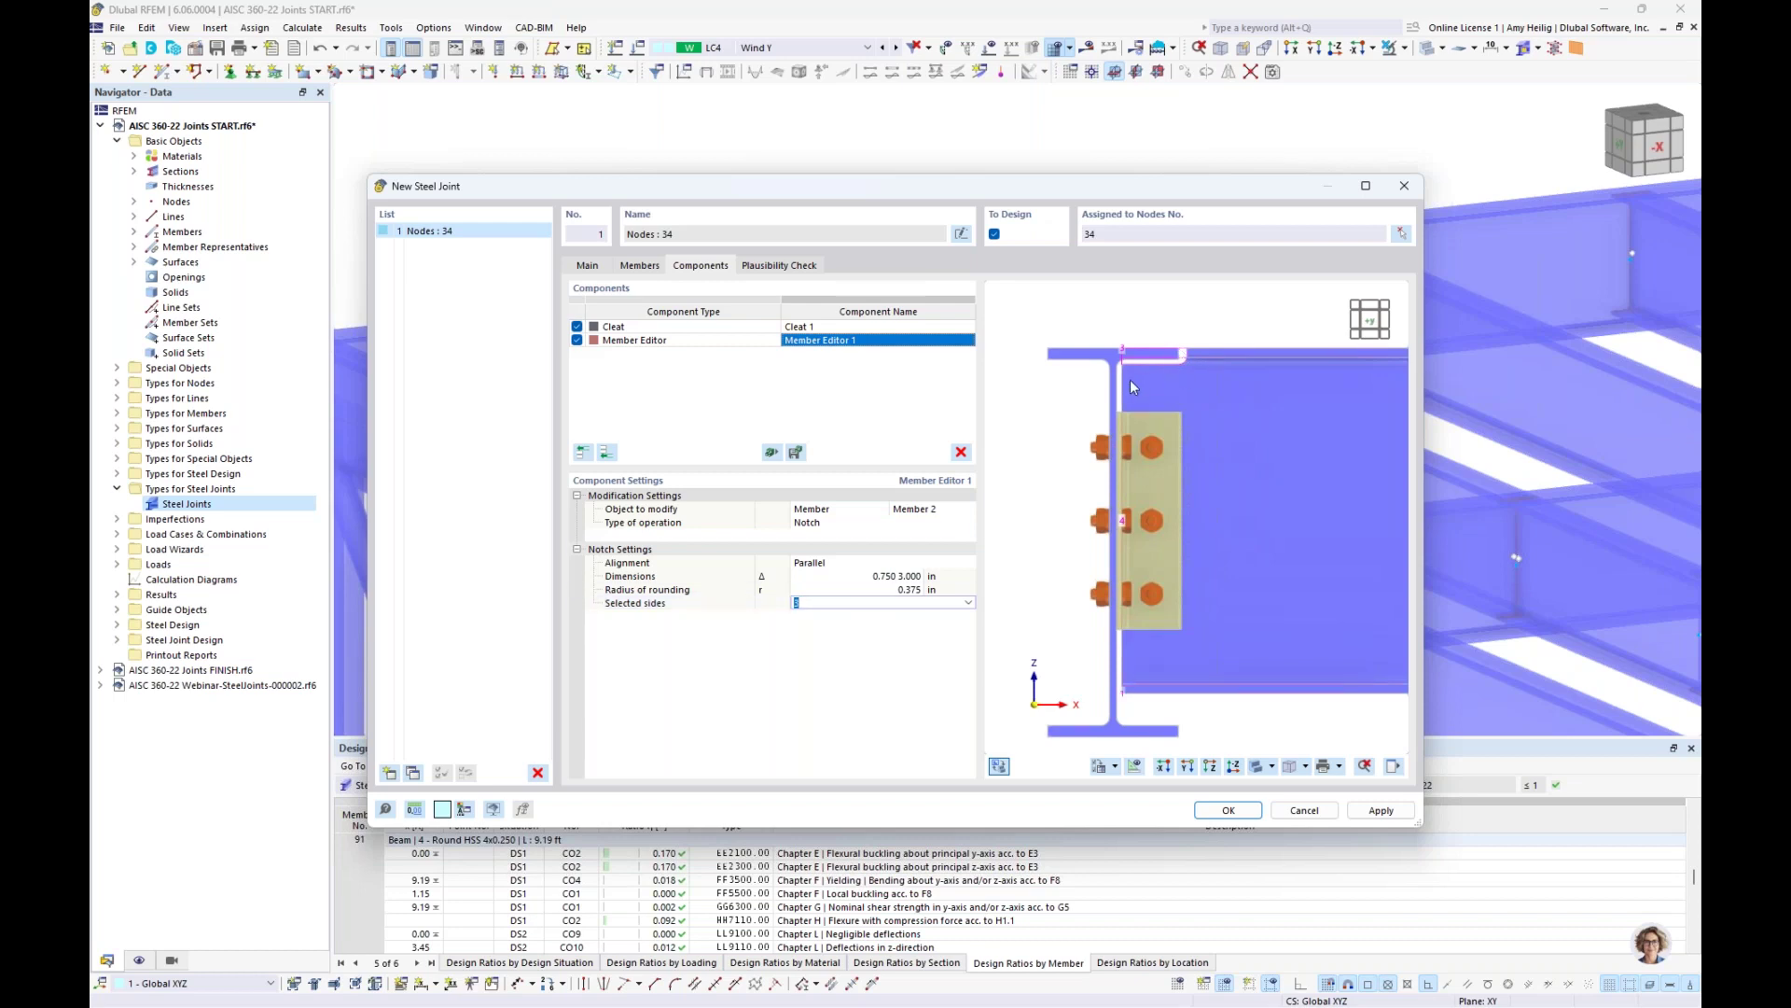
Review the joint's plausibility check for errors and return to the component definitions
{"action": "left_click", "coordinate": [784, 269]}
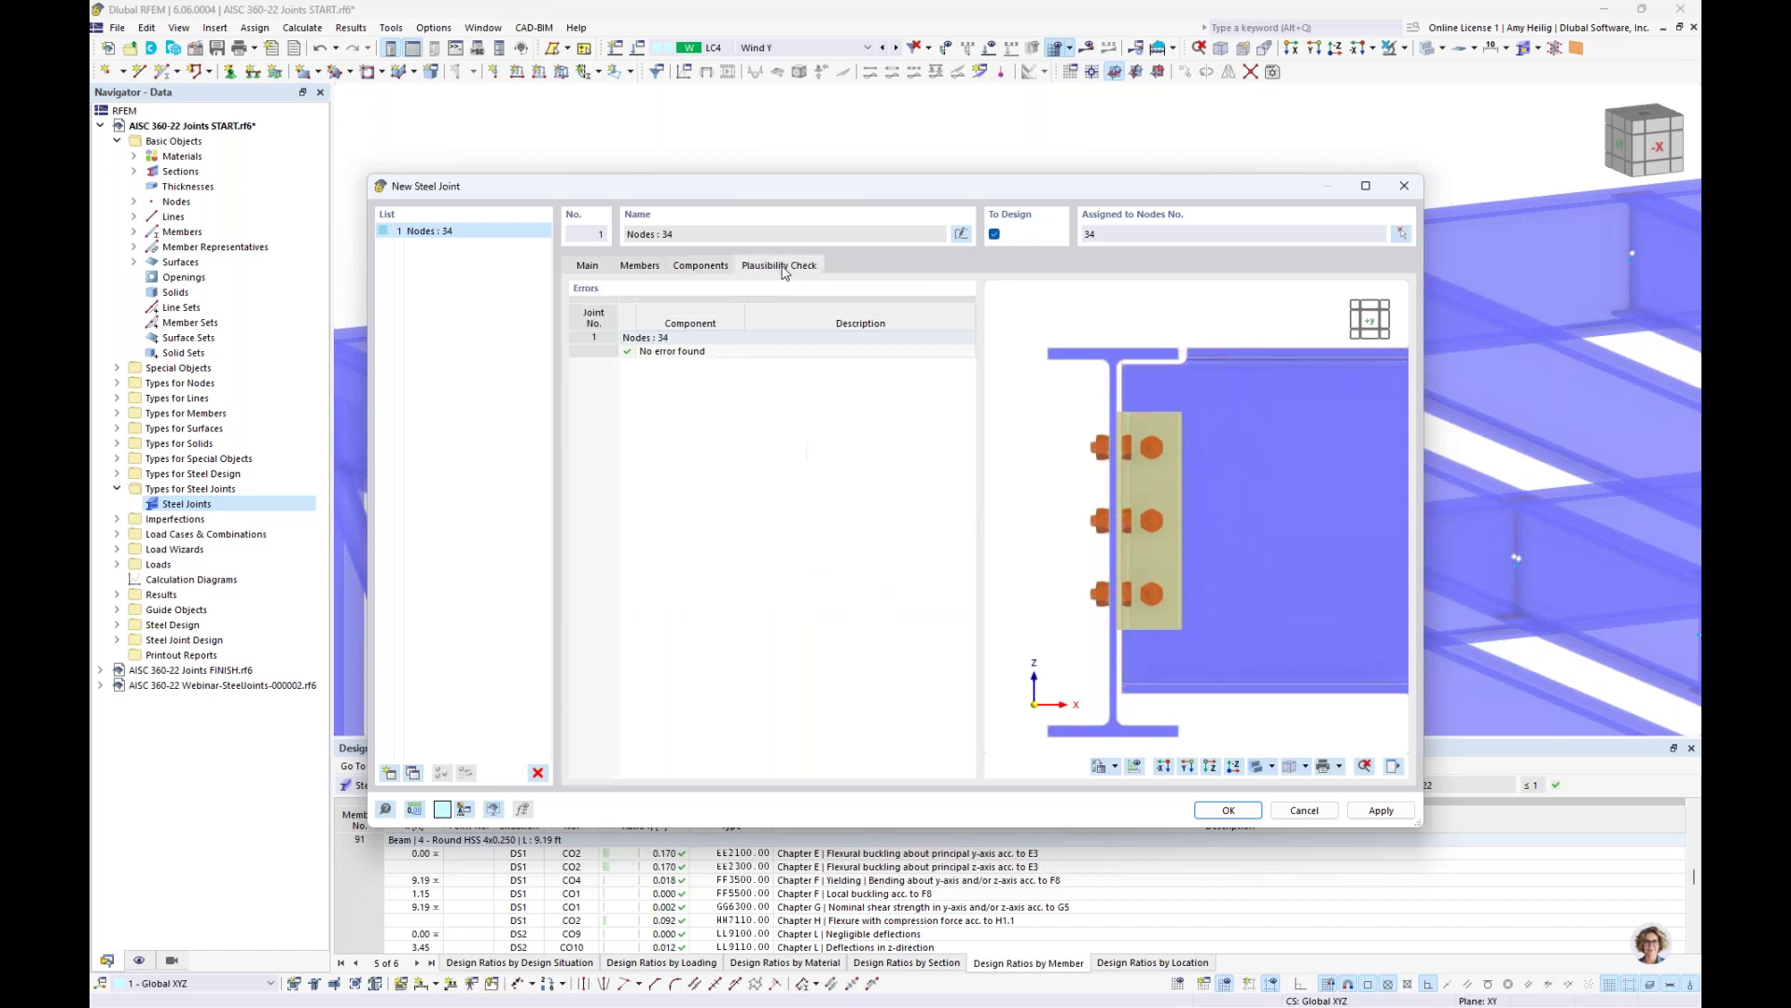
{"action": "left_click", "coordinate": [690, 352]}
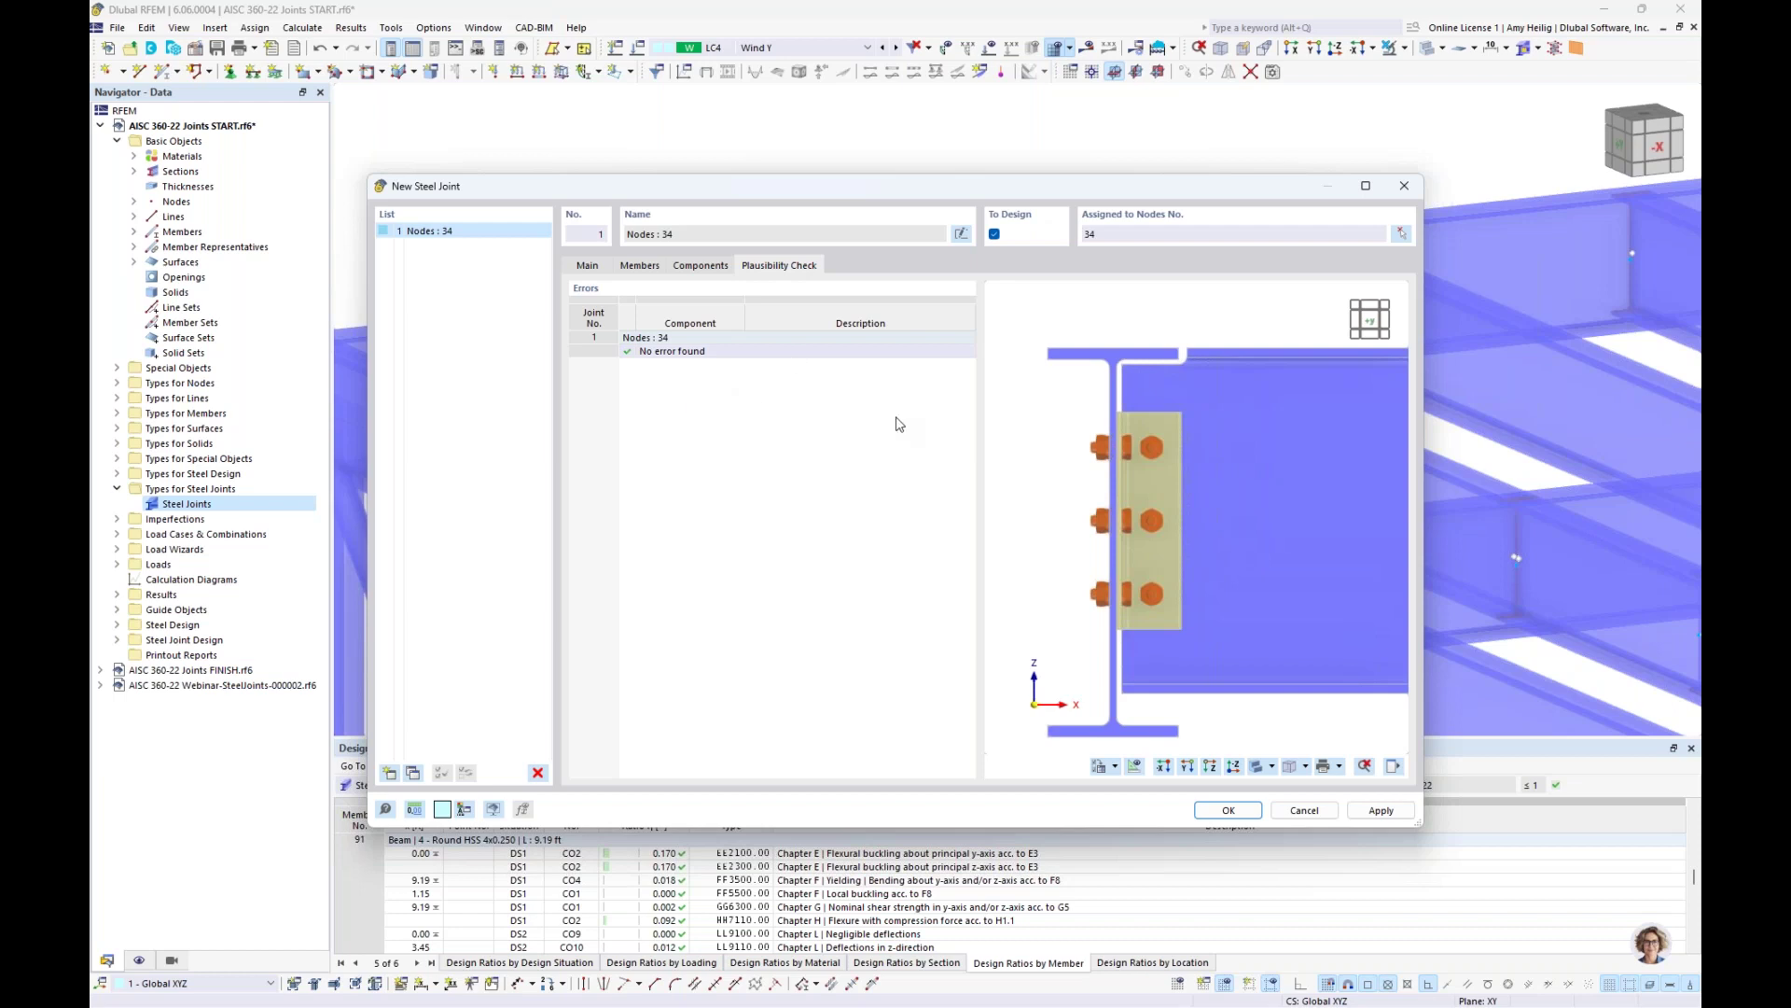
{"action": "left_click", "coordinate": [701, 265]}
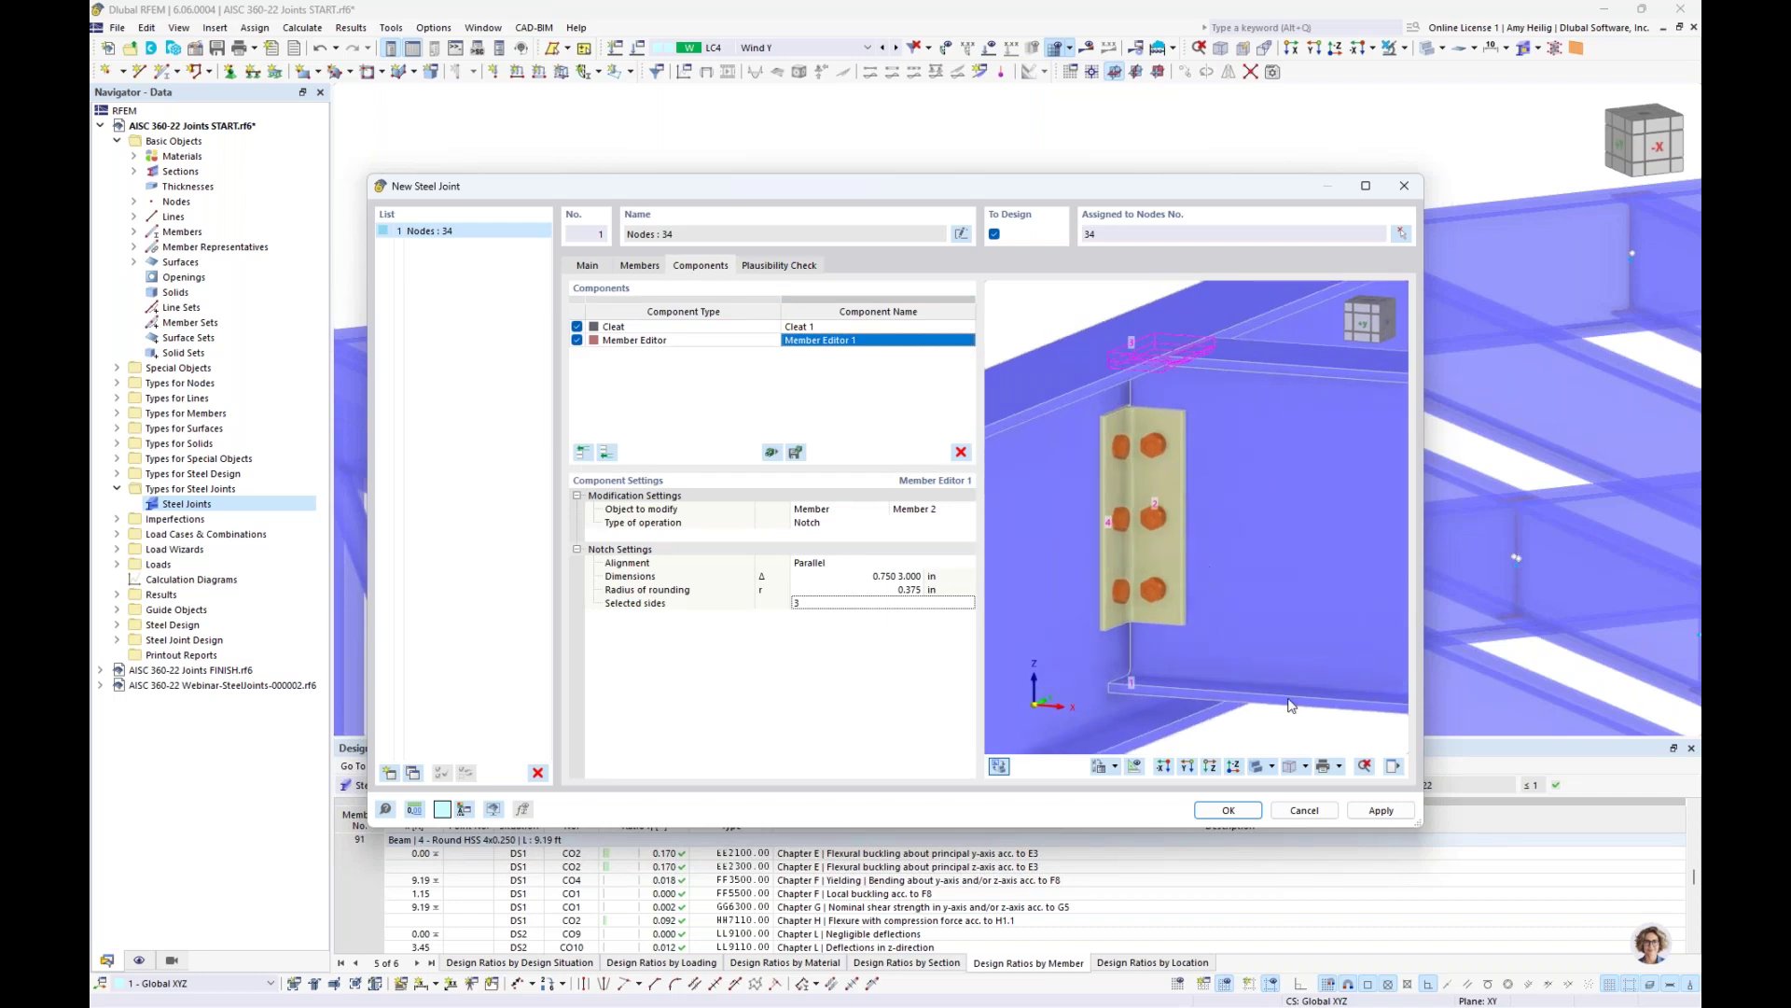
Make the joint preview transparent and measure the distance between two points at the upper notch
{"action": "left_click", "coordinate": [1288, 767]}
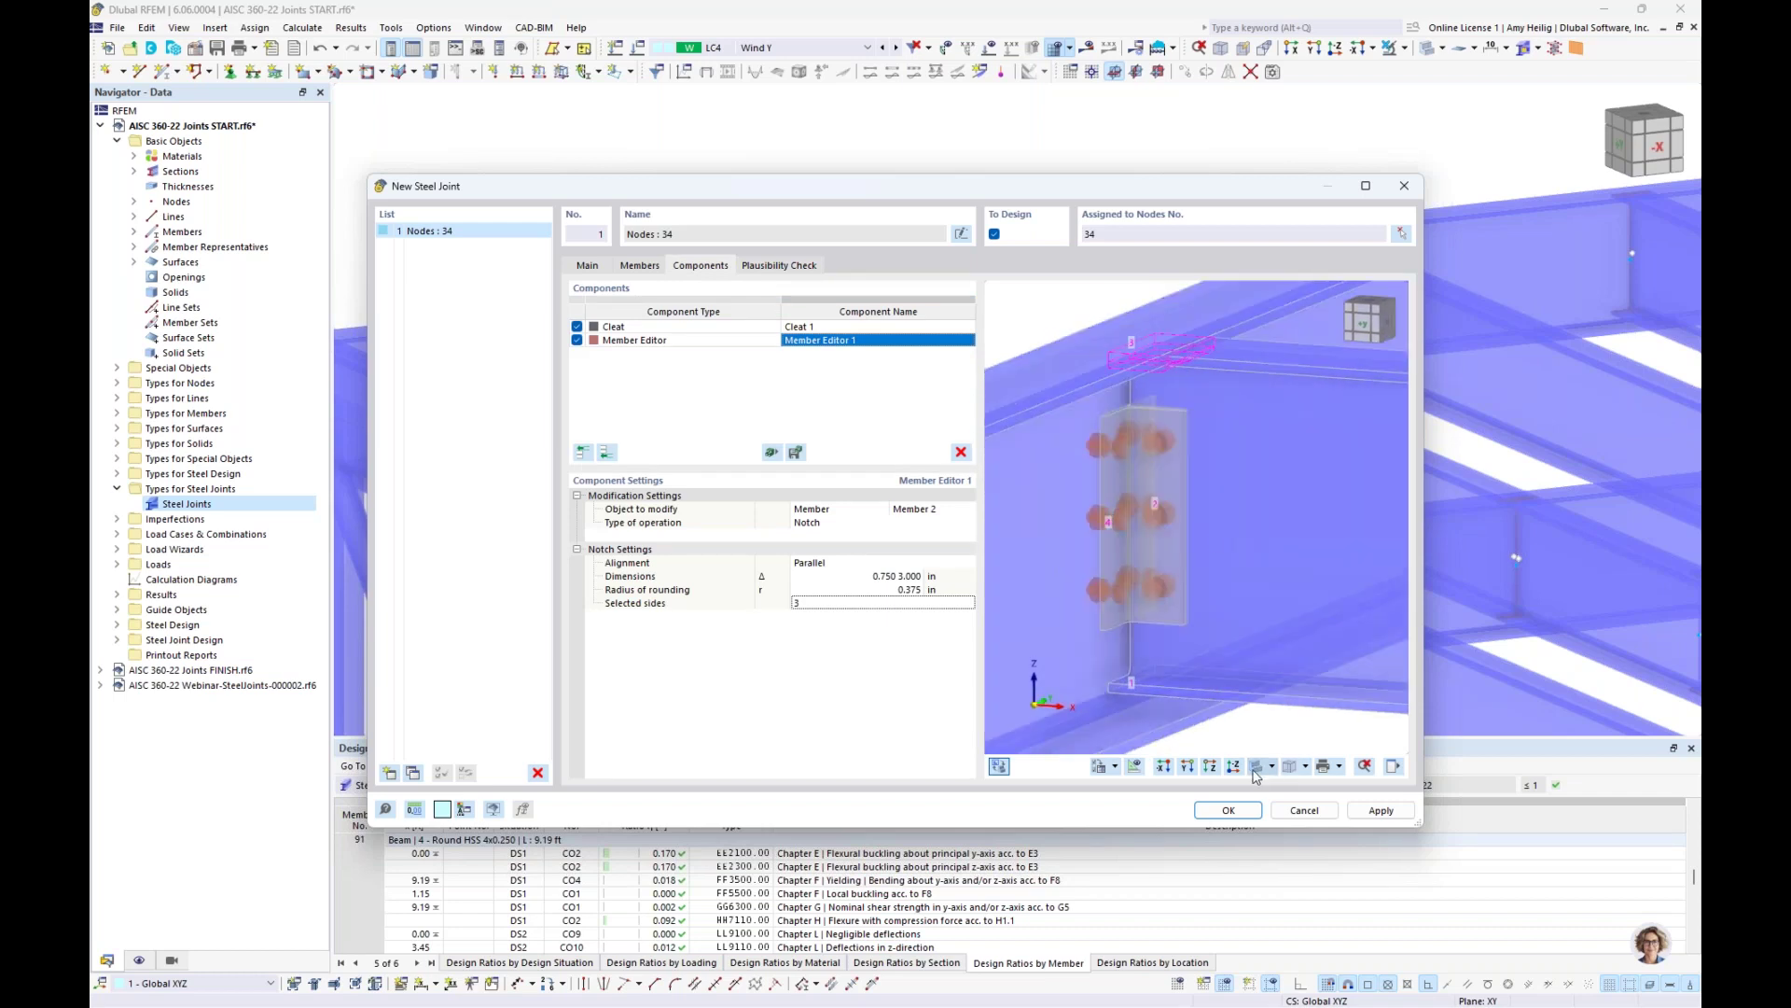
{"action": "right_click", "coordinate": [1086, 351]}
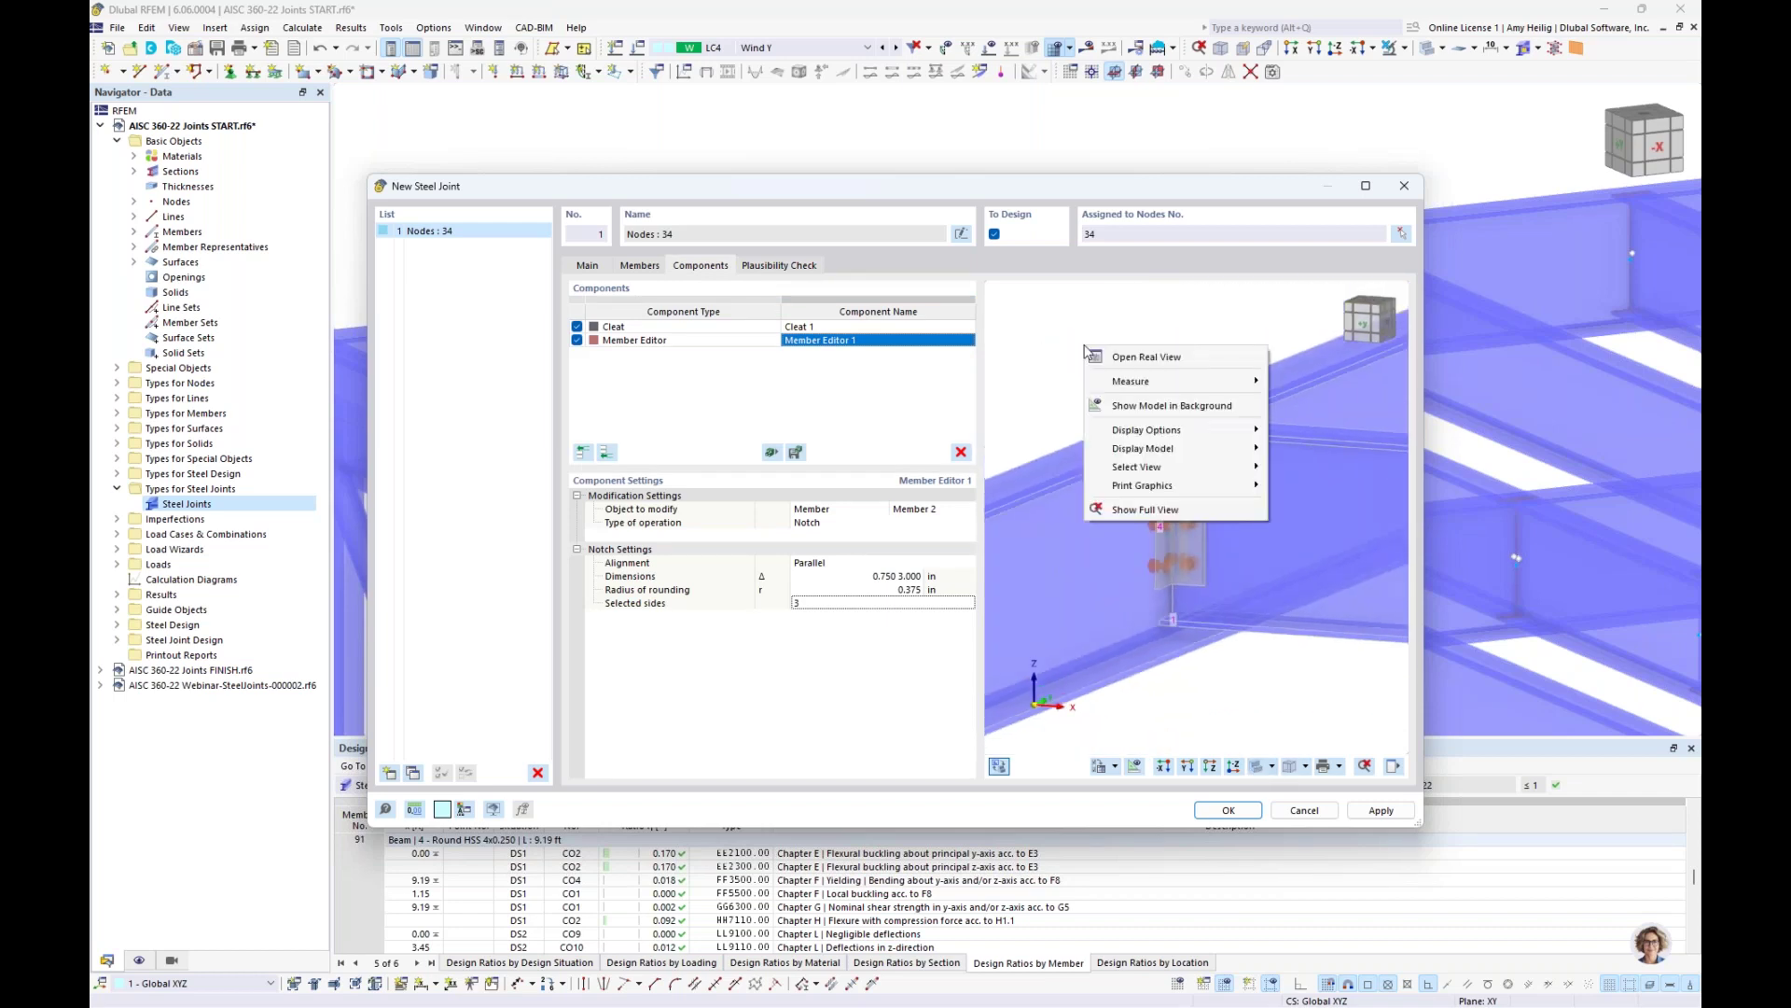
{"action": "mouse_move", "coordinate": [1118, 382]}
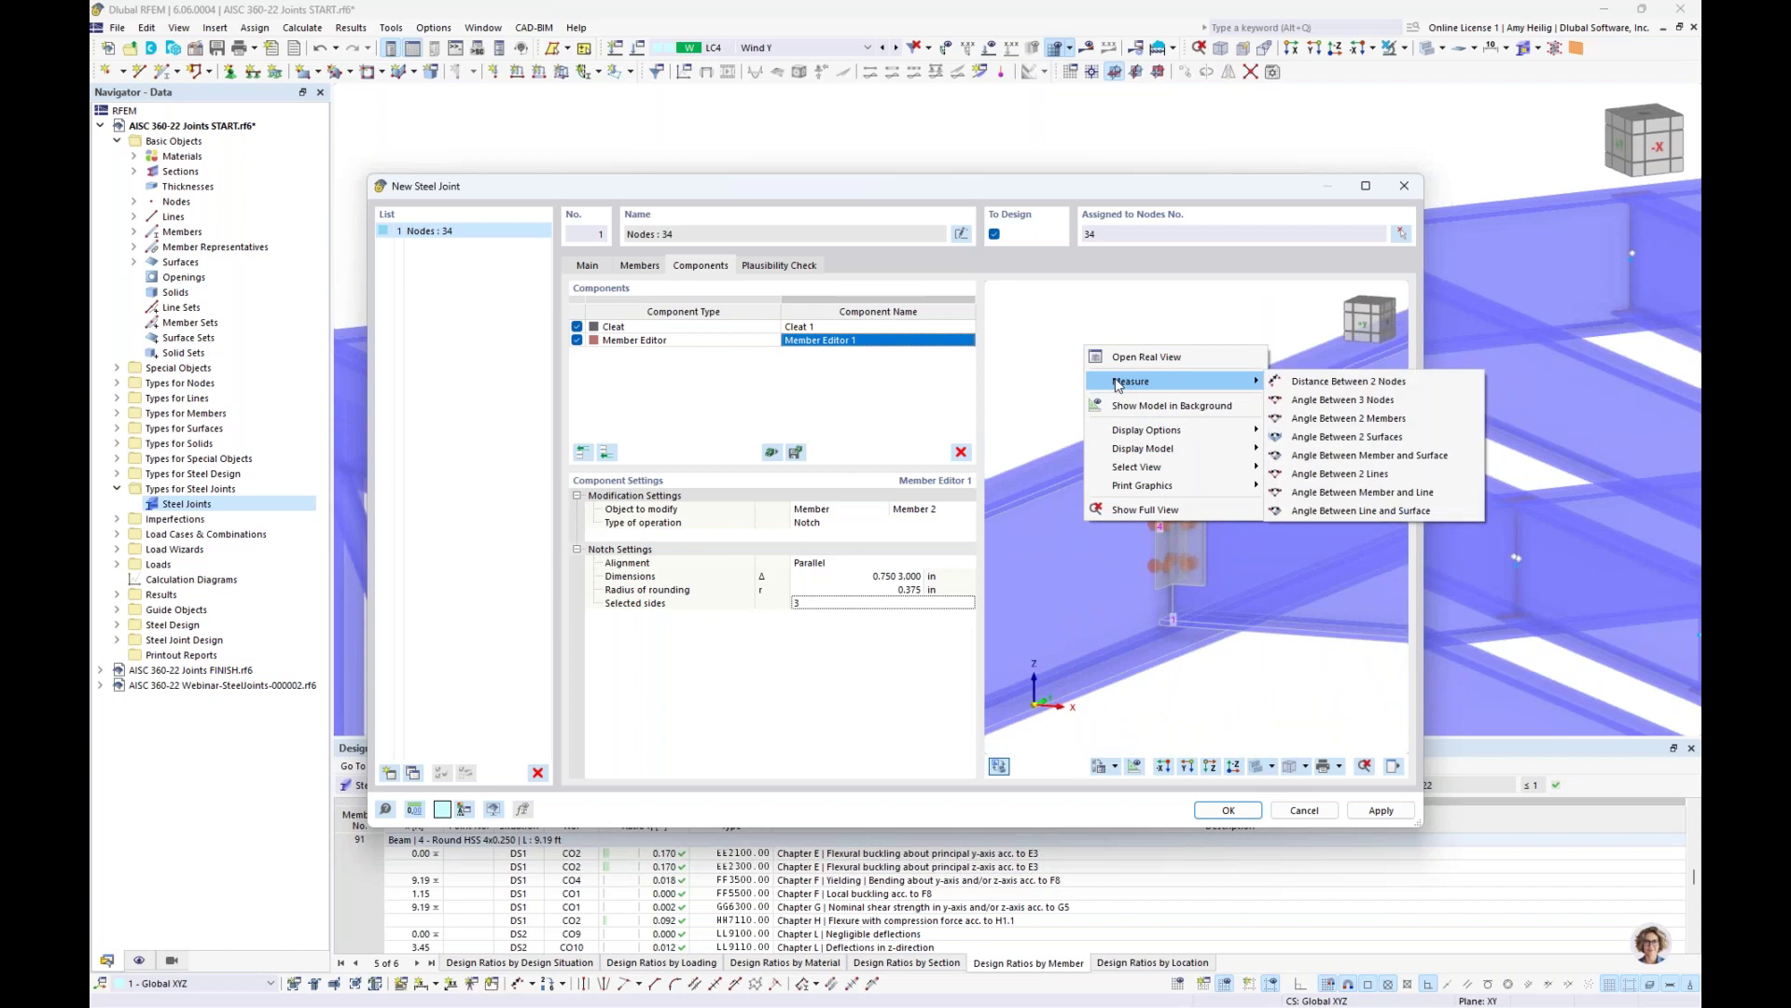
{"action": "left_click", "coordinate": [1303, 382]}
{"action": "scroll", "coordinate": [1171, 406], "scroll_direction": "up", "scroll_amount": 4}
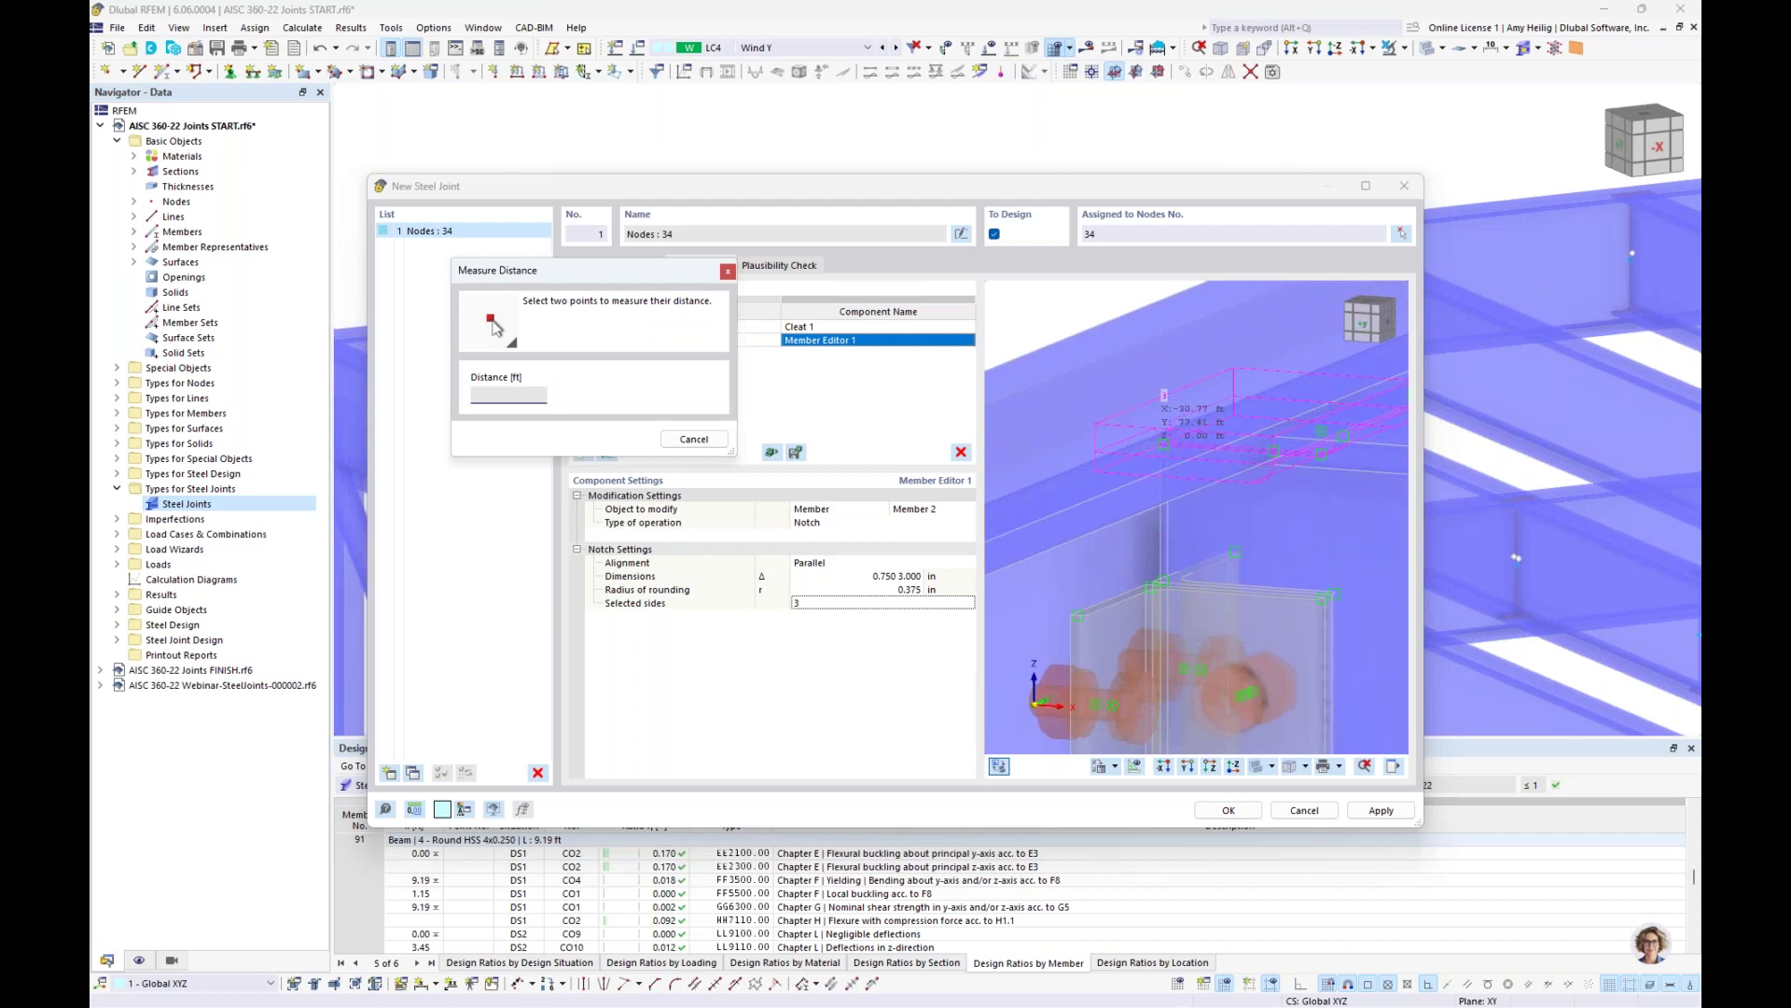
{"action": "left_click", "coordinate": [1168, 437]}
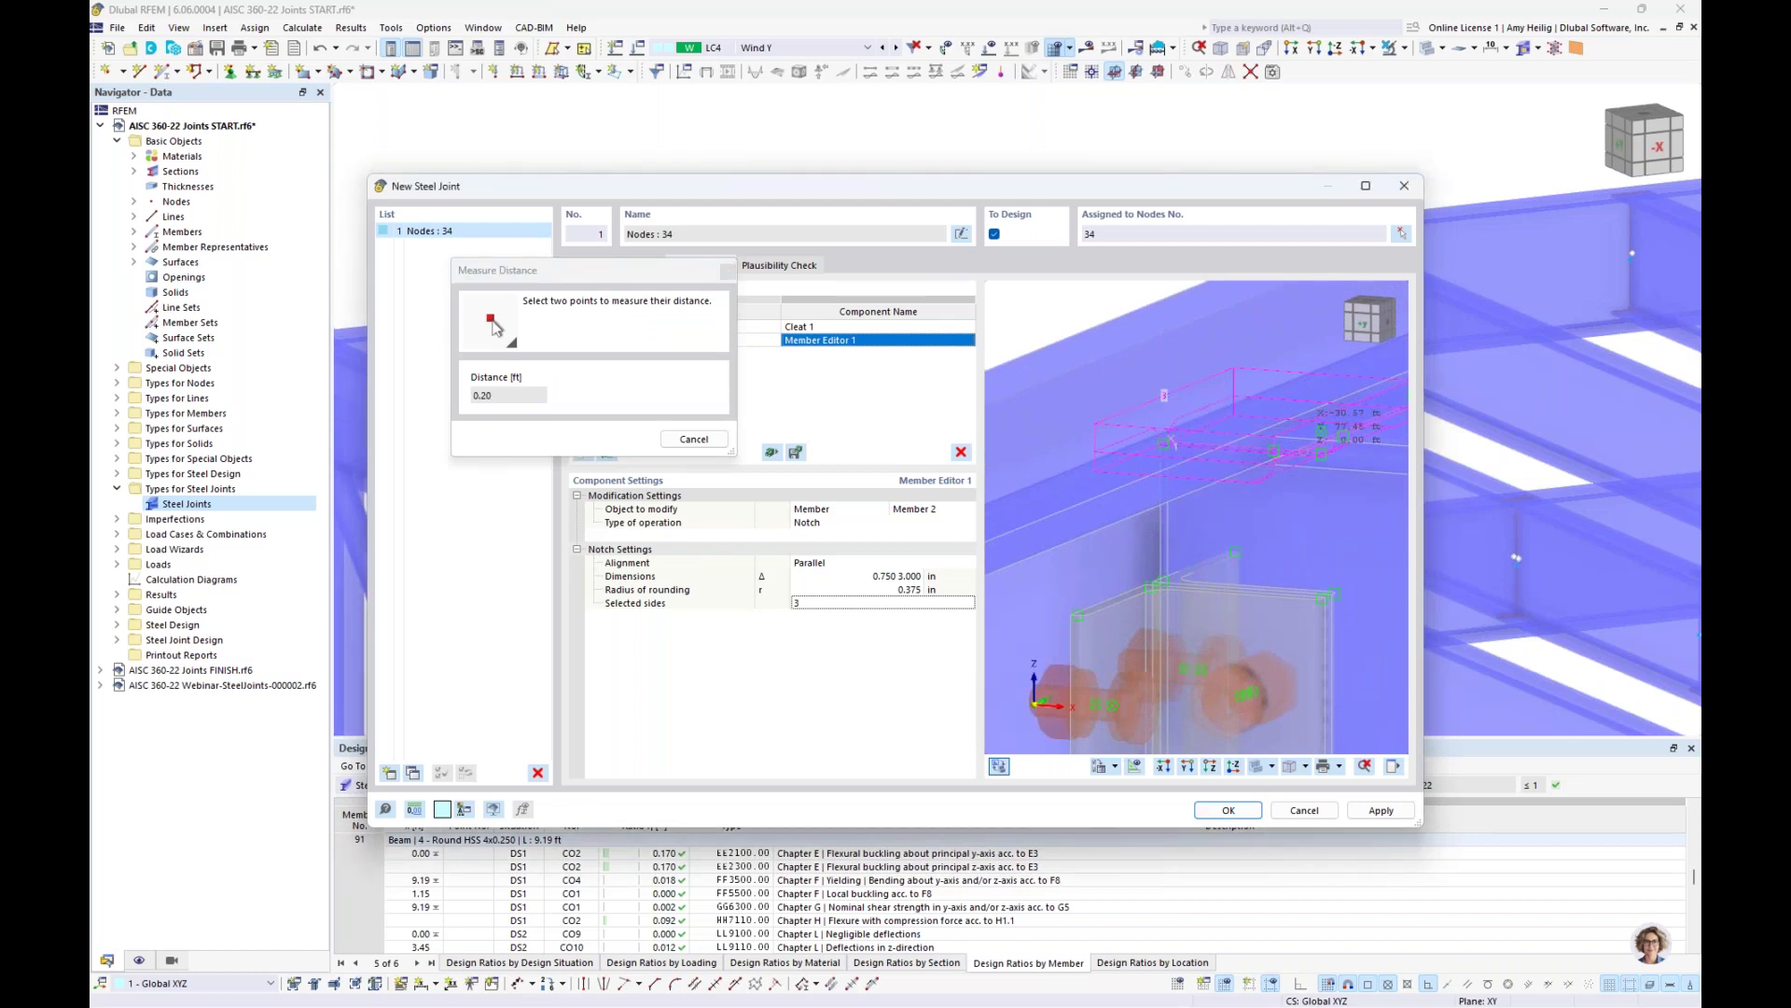
{"action": "left_click", "coordinate": [1276, 453]}
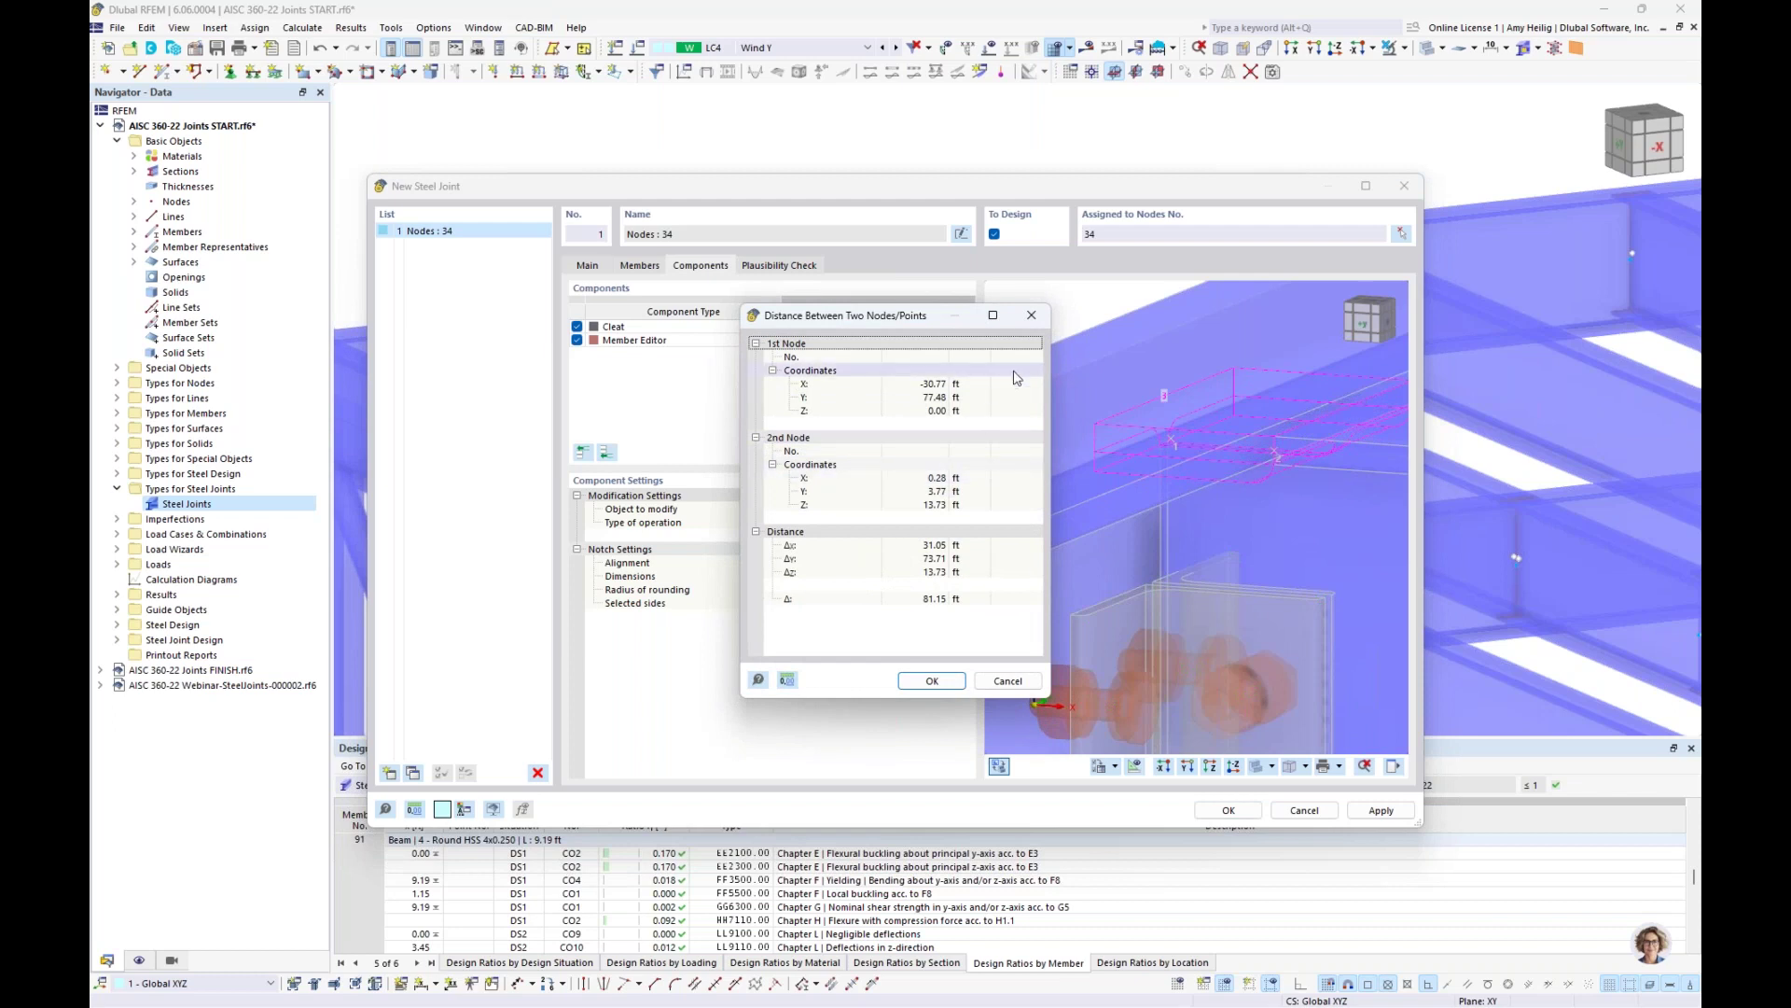
{"action": "left_click", "coordinate": [1029, 317]}
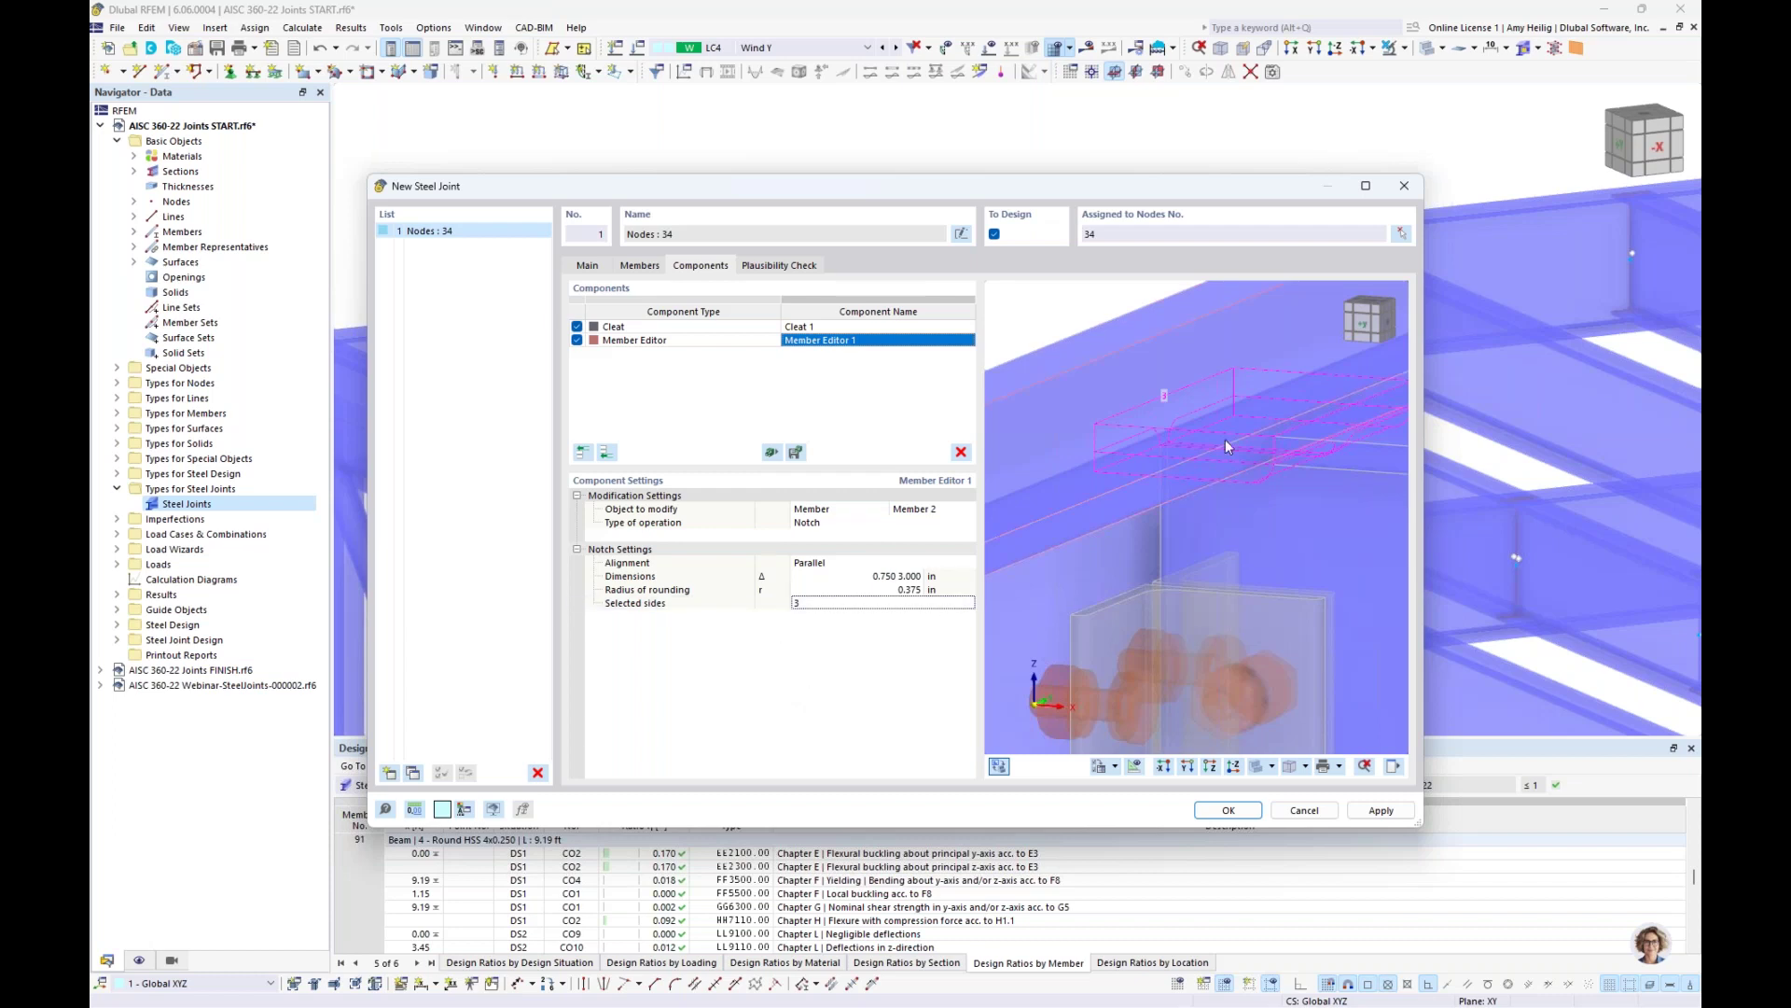
Accept the steel joint definition for node 34 and return to the structural model
{"action": "scroll", "coordinate": [1224, 438], "scroll_direction": "down", "scroll_amount": 5}
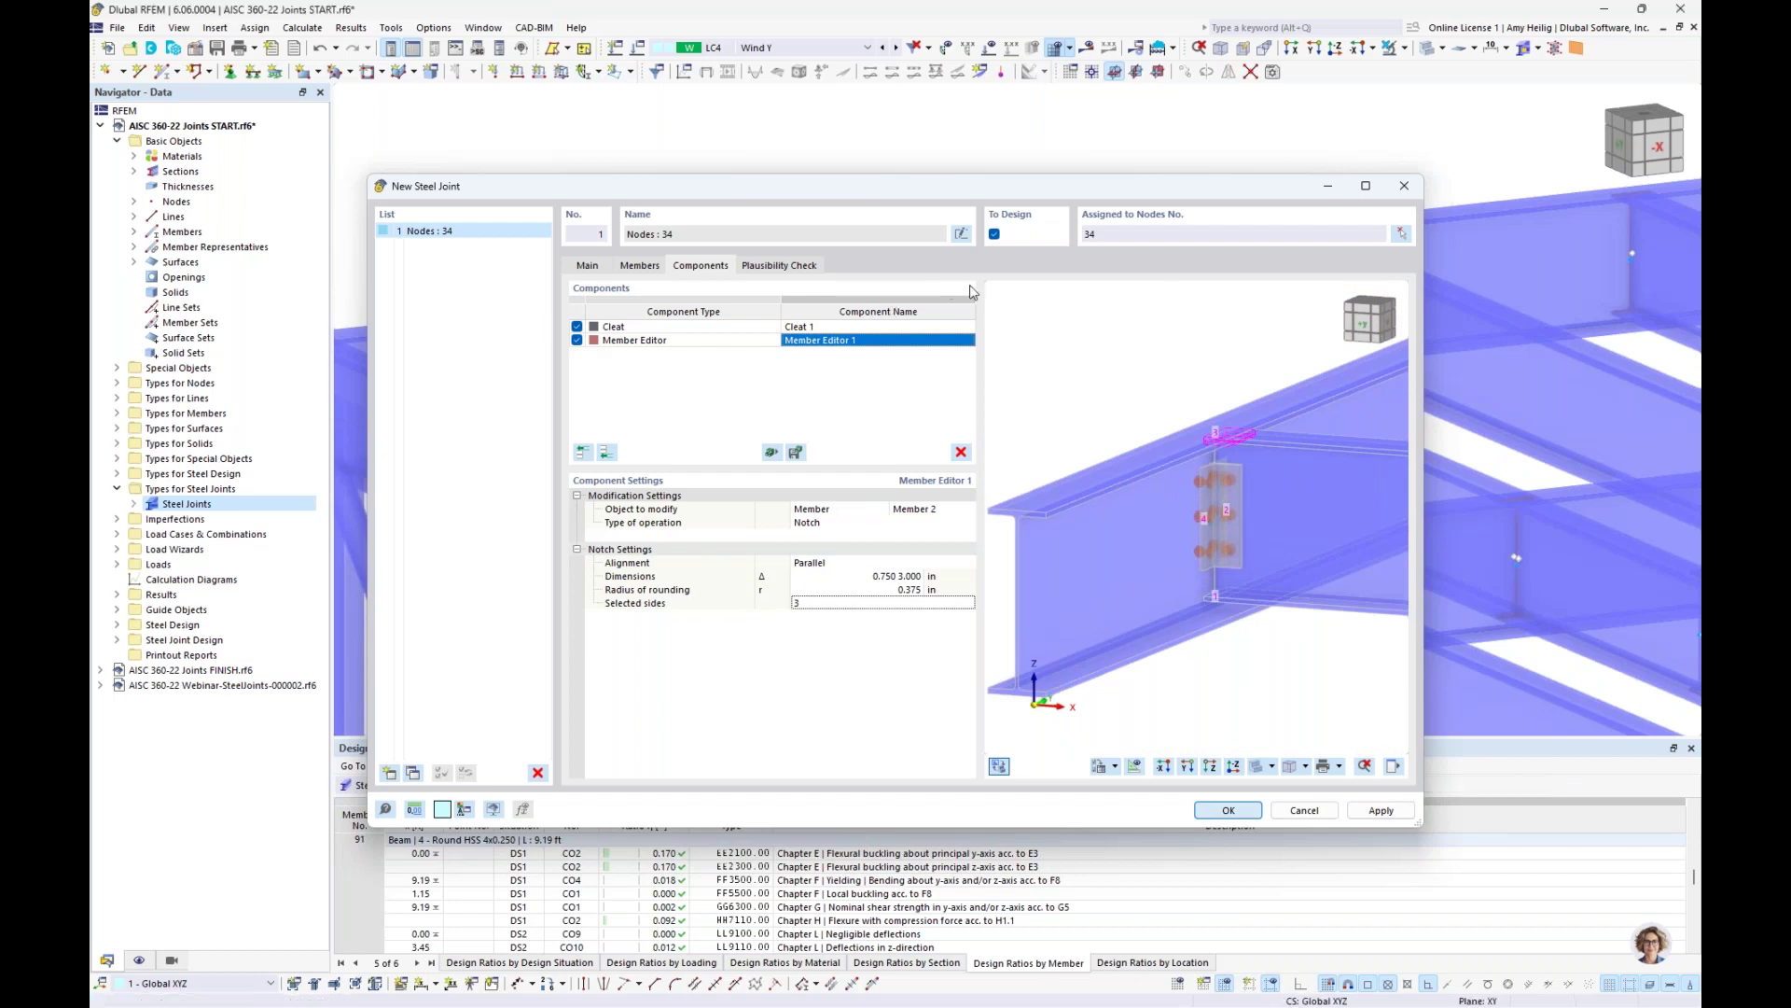
{"action": "key", "text": "Return"}
{"action": "scroll", "coordinate": [897, 250], "scroll_direction": "up", "scroll_amount": 2}
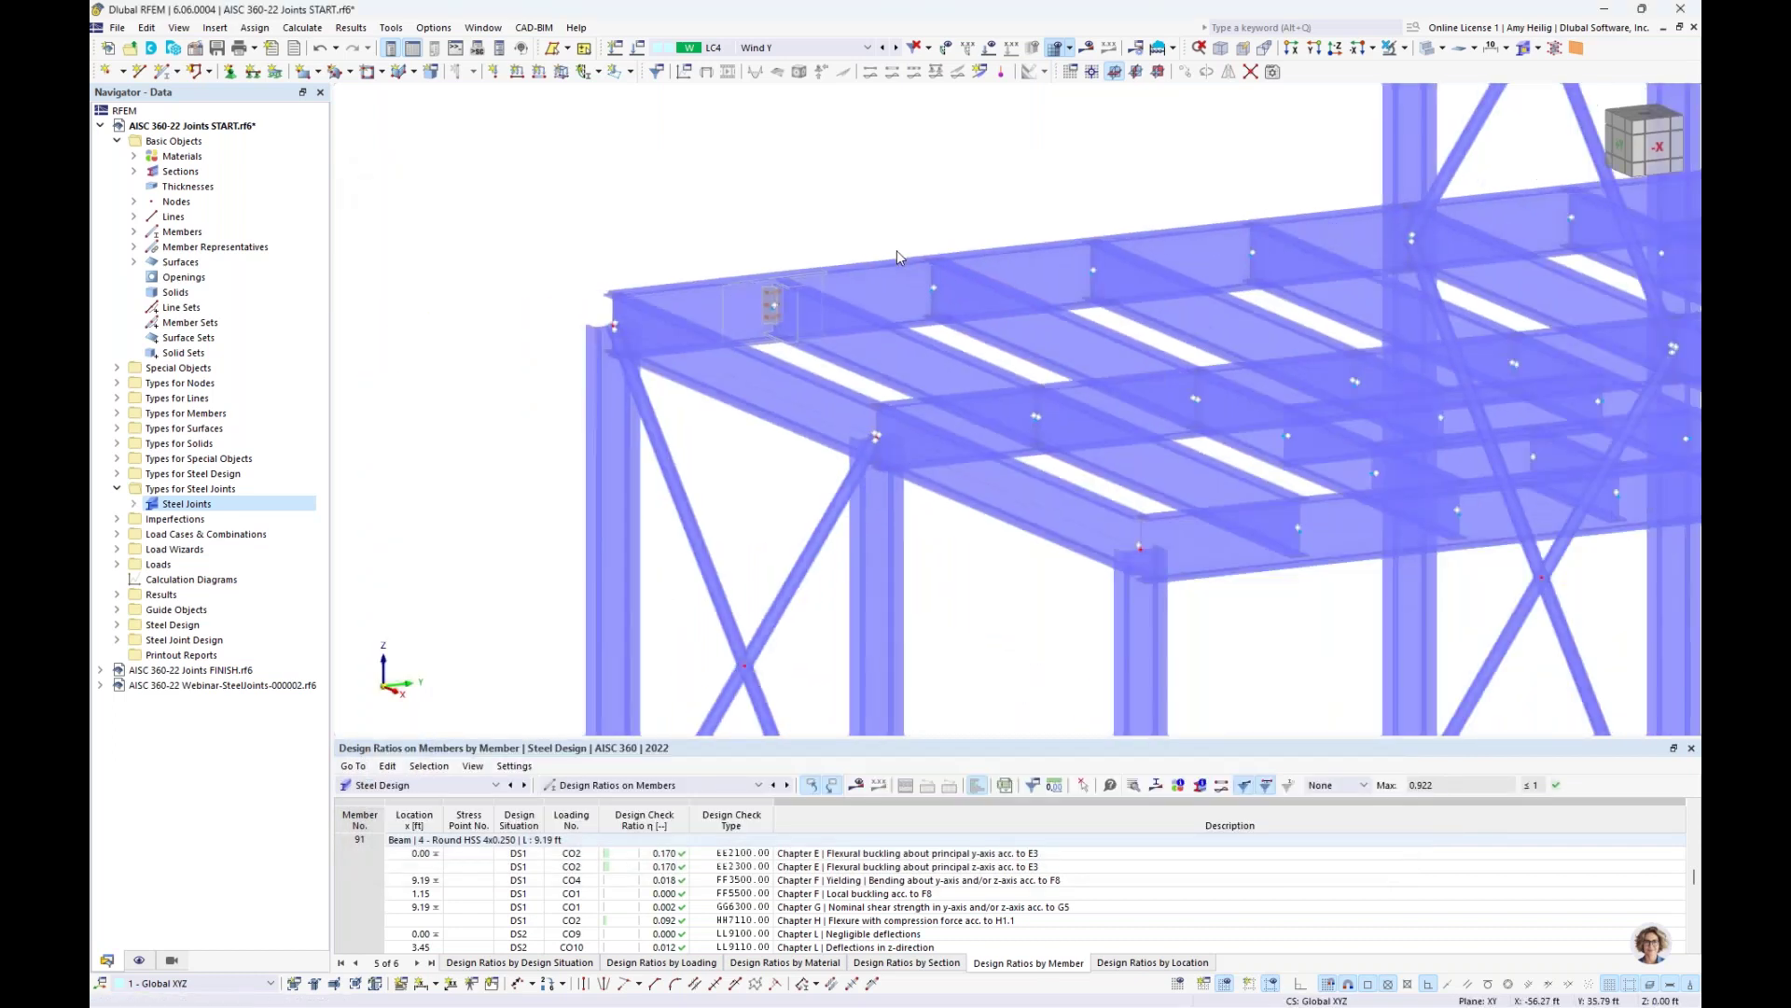
Display the structure as a solid model and inspect the new cleat joint at node 34
{"action": "left_click", "coordinate": [1442, 48]}
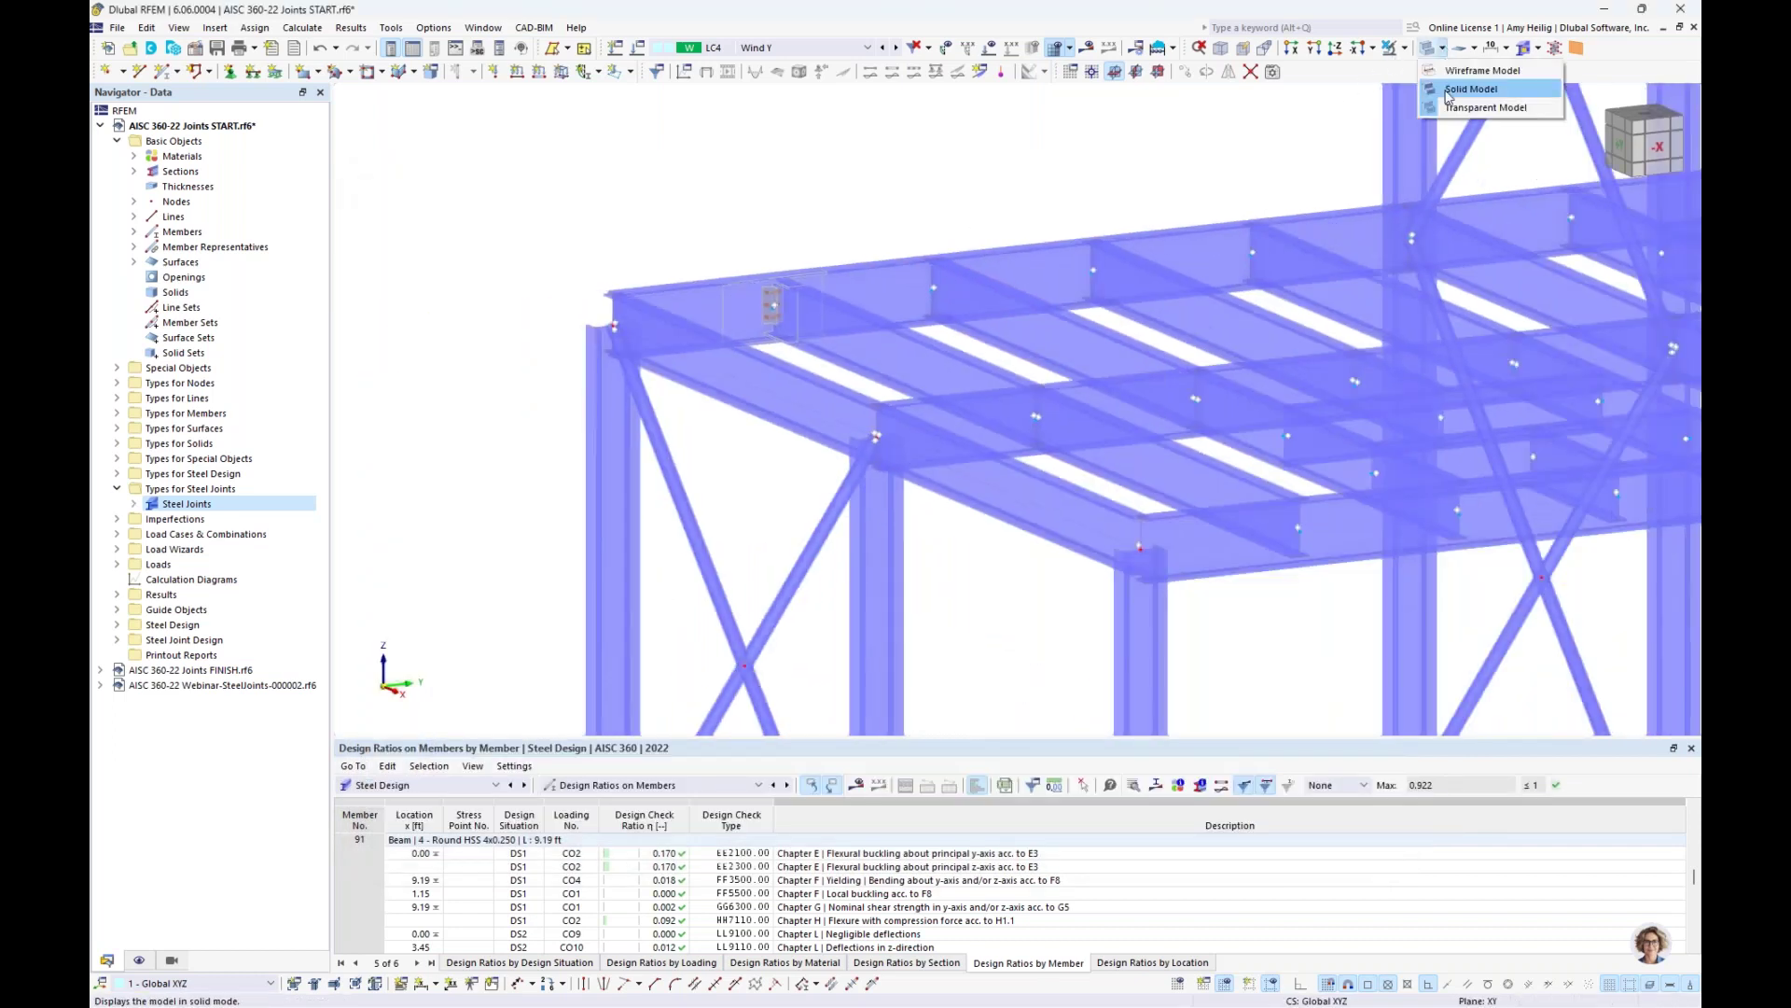
{"action": "left_click", "coordinate": [1471, 89]}
{"action": "scroll", "coordinate": [787, 282], "scroll_direction": "up", "scroll_amount": 3}
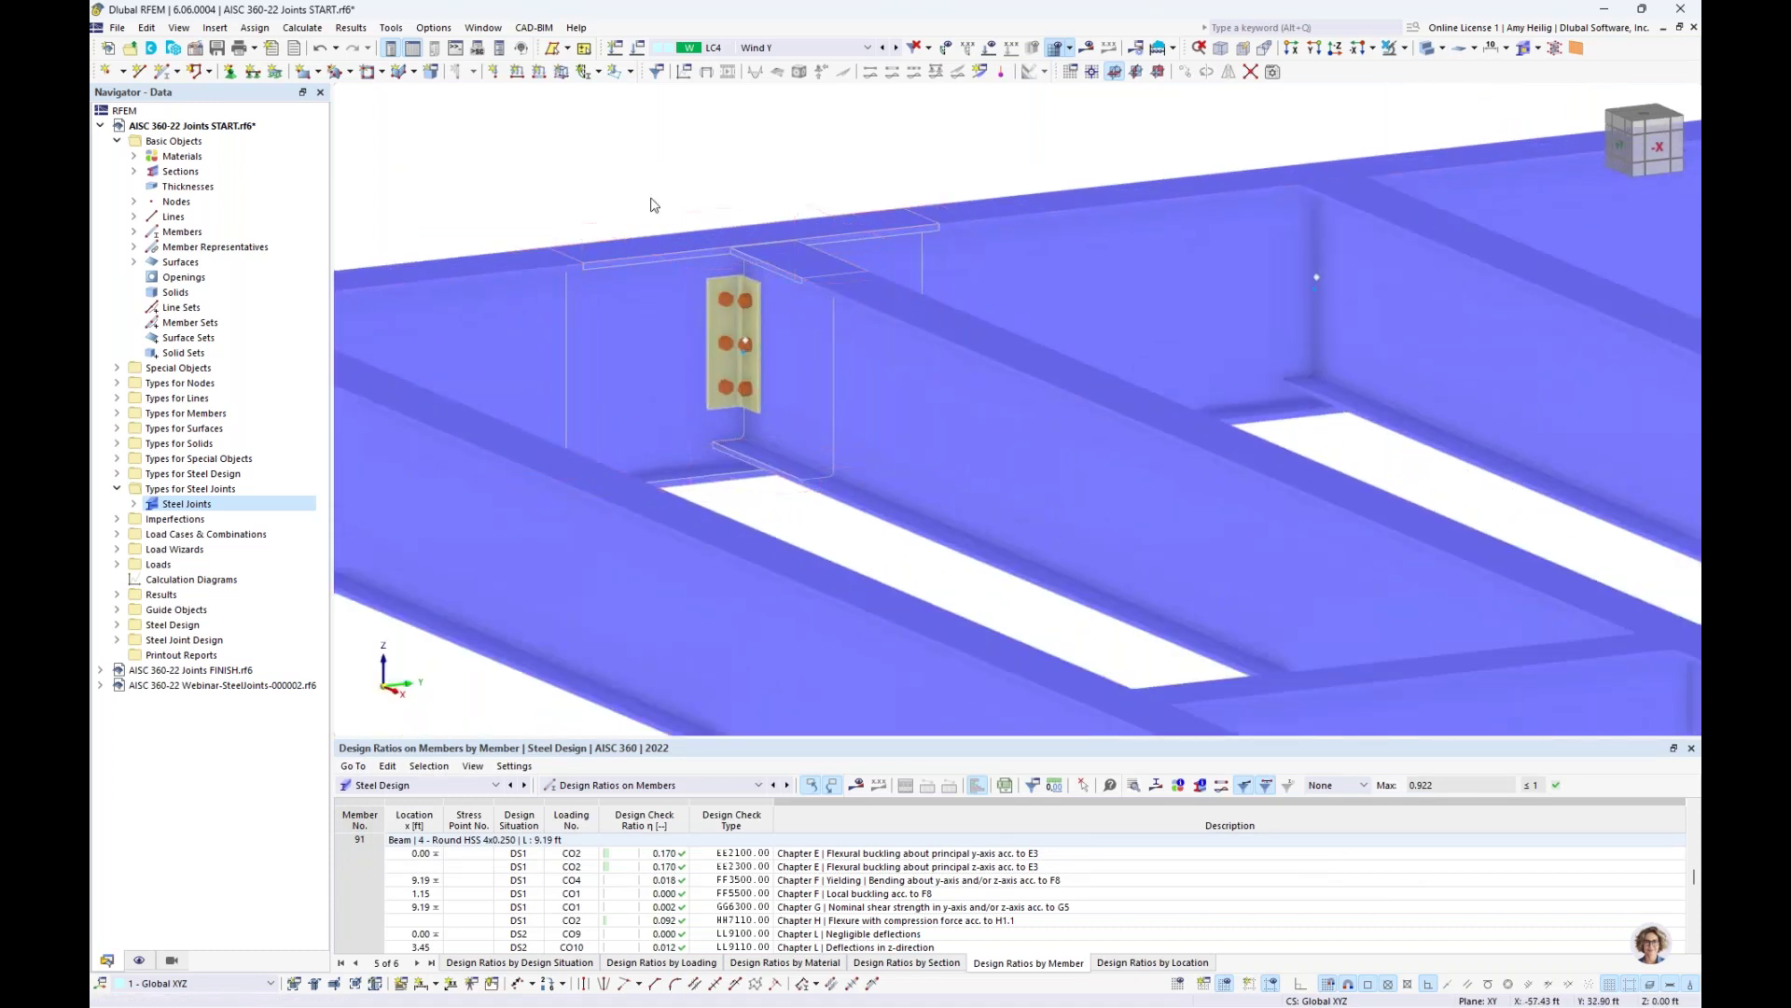
{"action": "scroll", "coordinate": [830, 355], "scroll_direction": "down", "scroll_amount": 5}
{"action": "scroll", "coordinate": [914, 429], "scroll_direction": "down", "scroll_amount": 2}
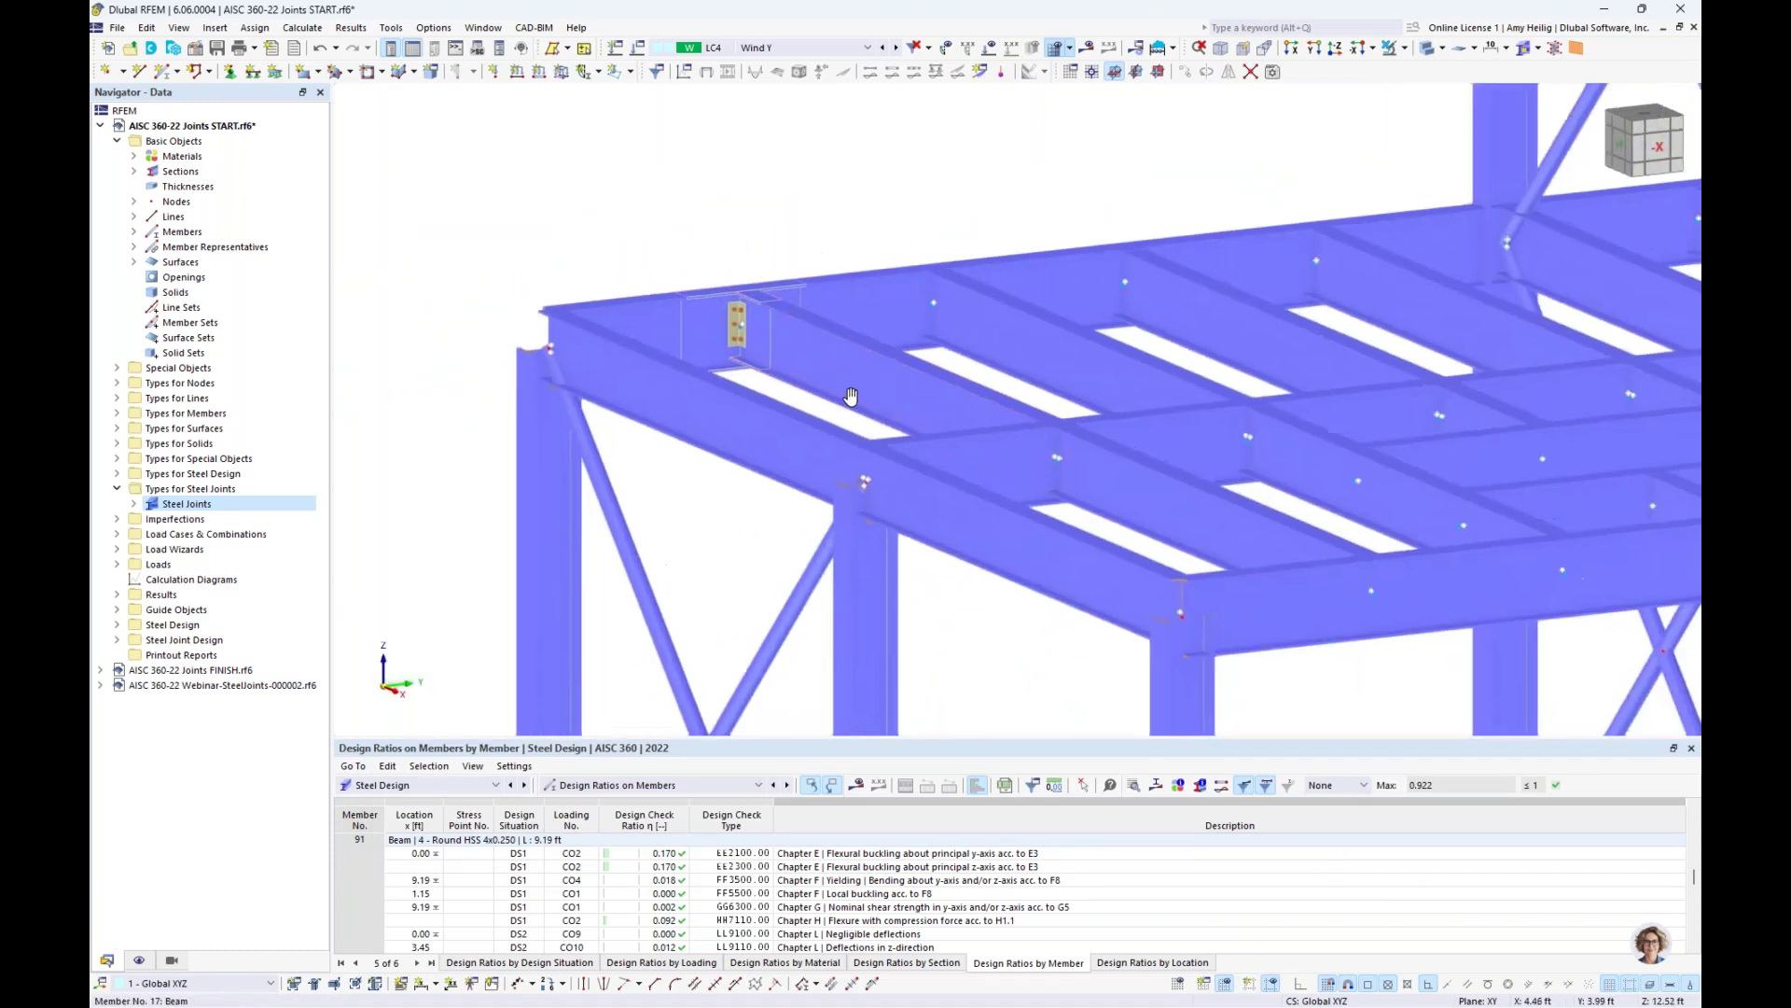
Display the structure in wireframe and select the beam framing into the joint at node 34
{"action": "left_click", "coordinate": [1443, 47]}
{"action": "left_click", "coordinate": [1447, 71]}
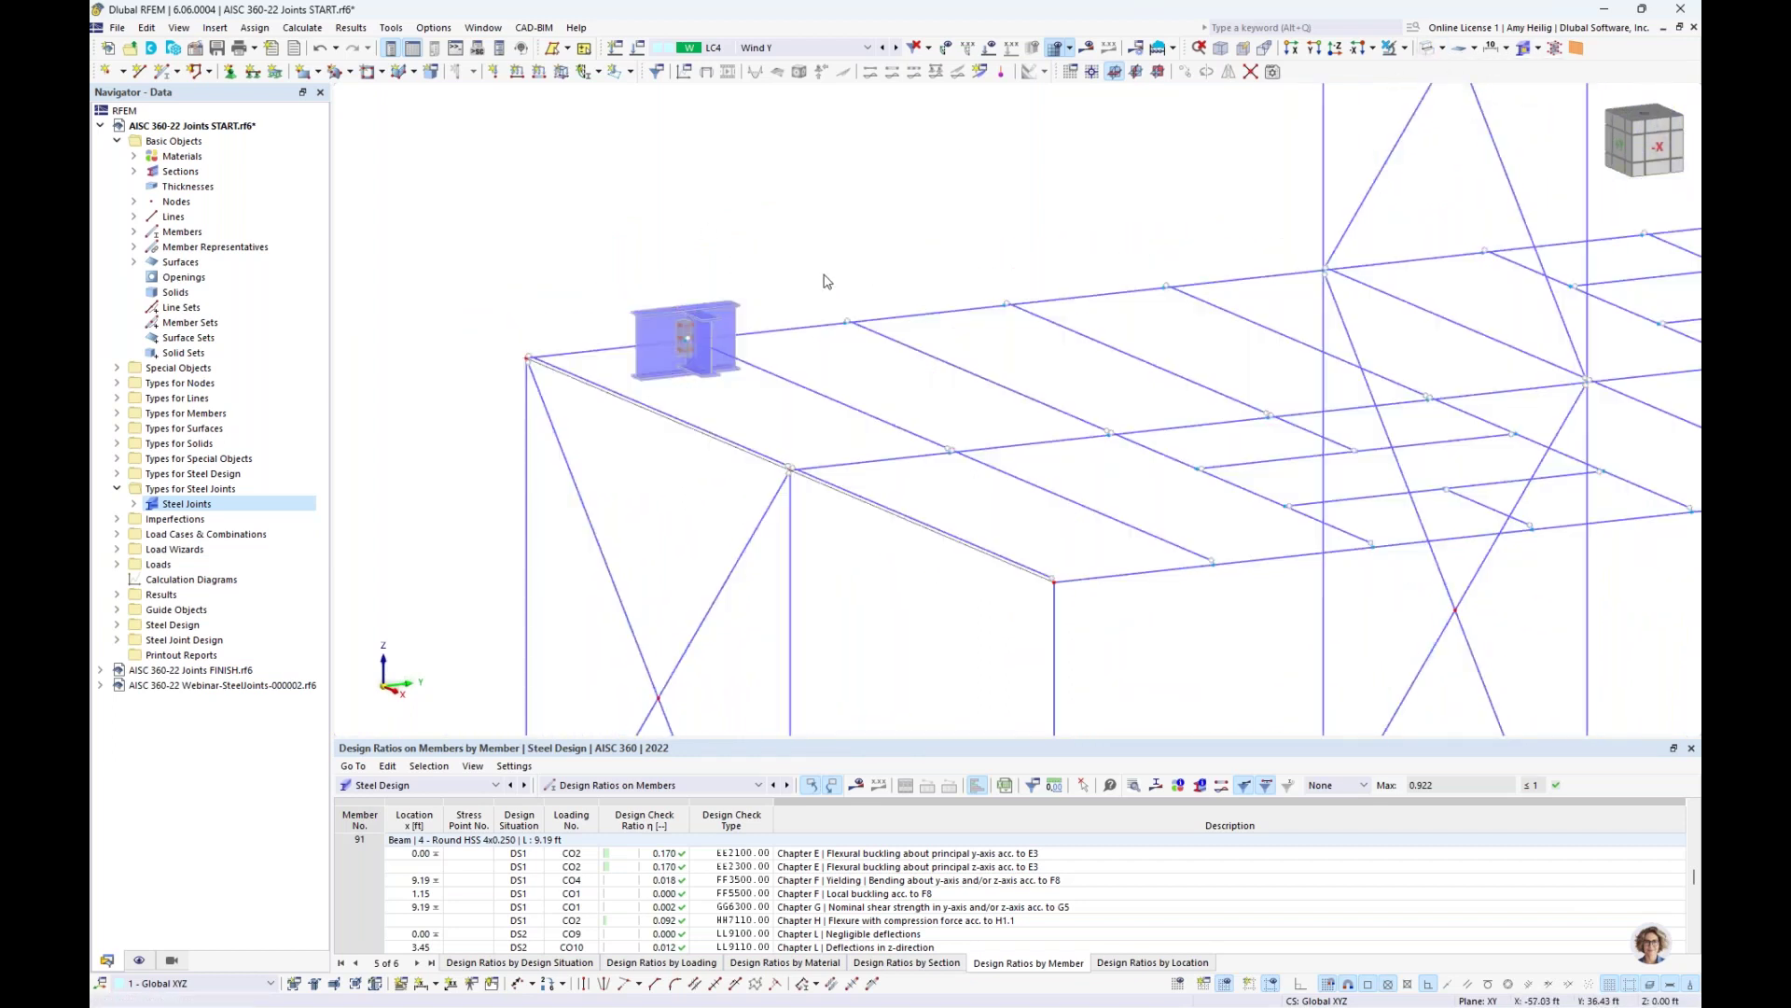
{"action": "scroll", "coordinate": [653, 439], "scroll_direction": "up", "scroll_amount": 4}
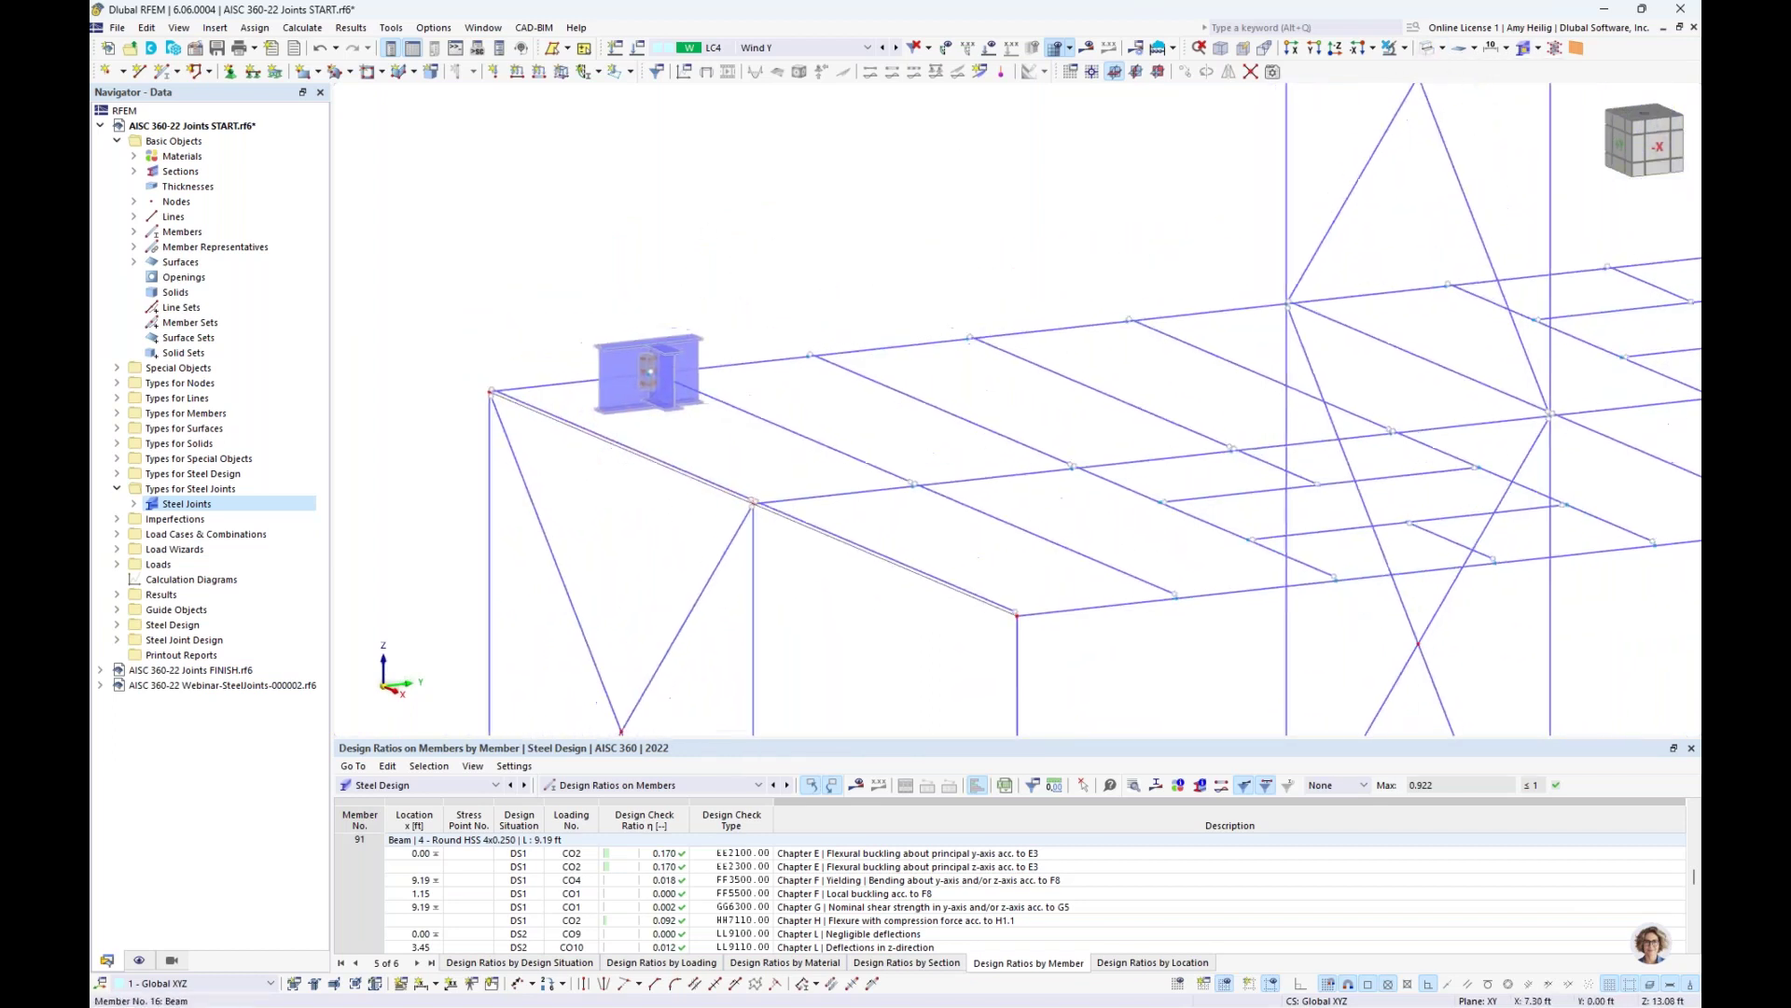
{"action": "left_click", "coordinate": [838, 464]}
{"action": "left_click", "coordinate": [838, 464]}
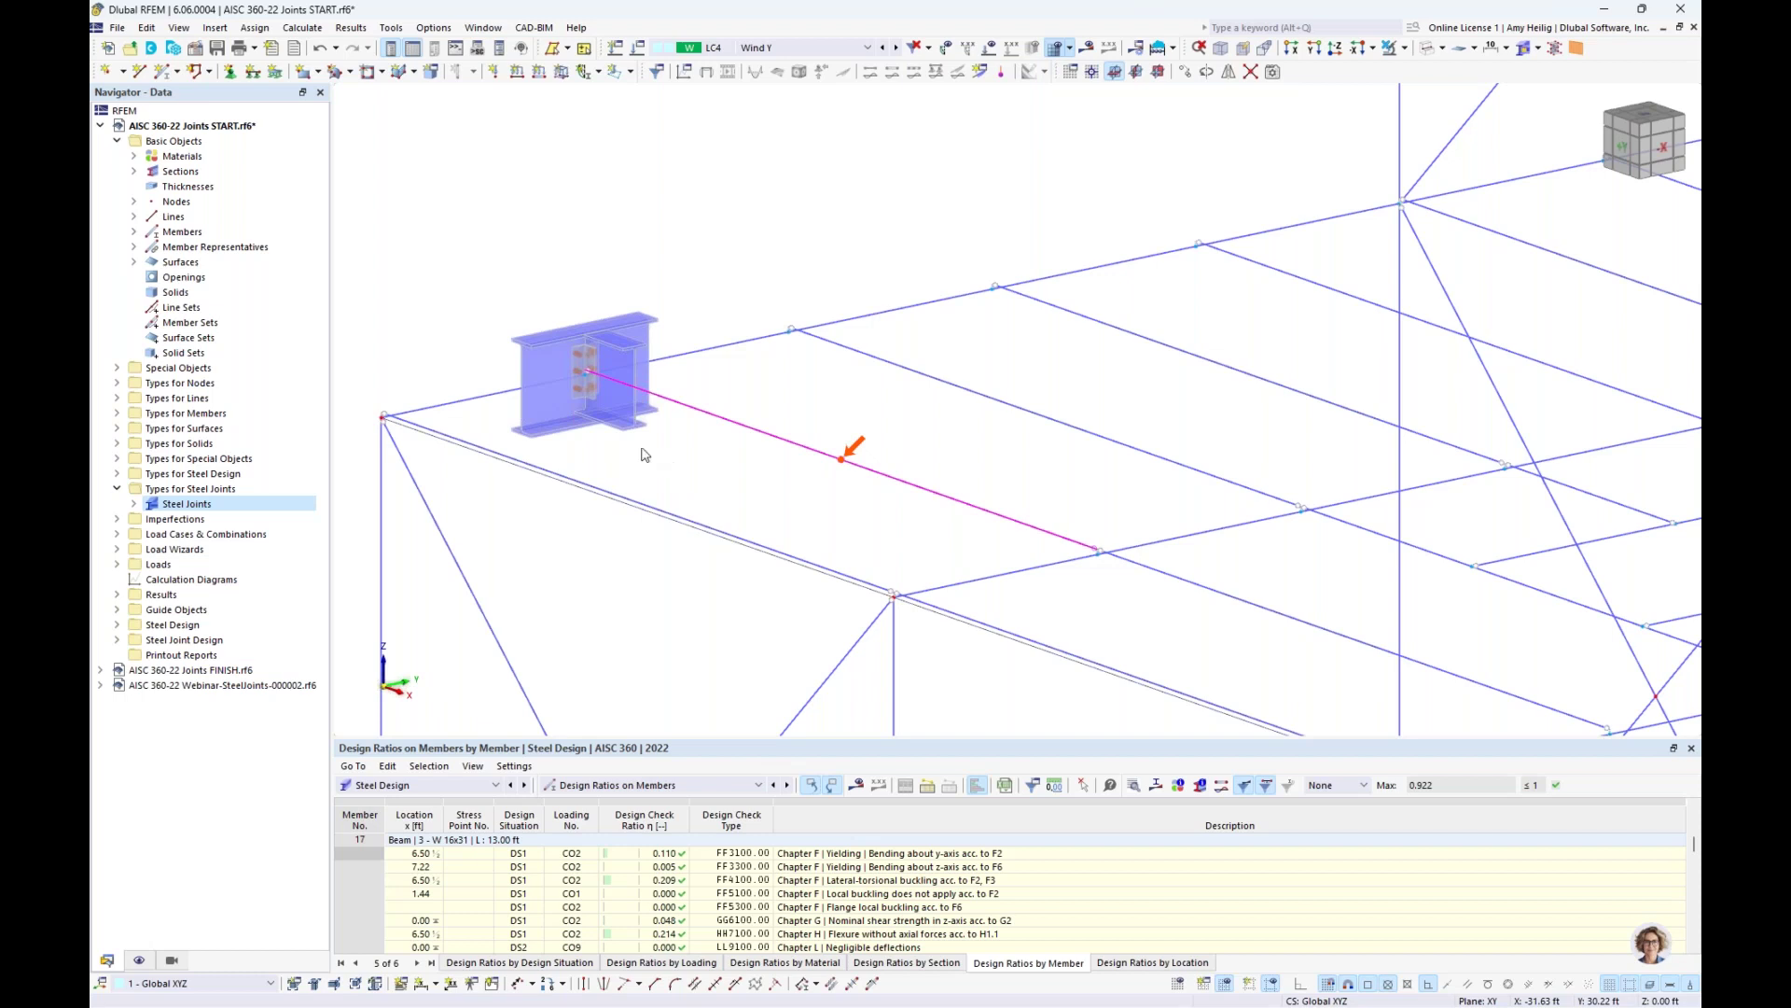
Render the structure as a solid model with the beam selected, and return it to wireframe
{"action": "left_click", "coordinate": [1424, 49]}
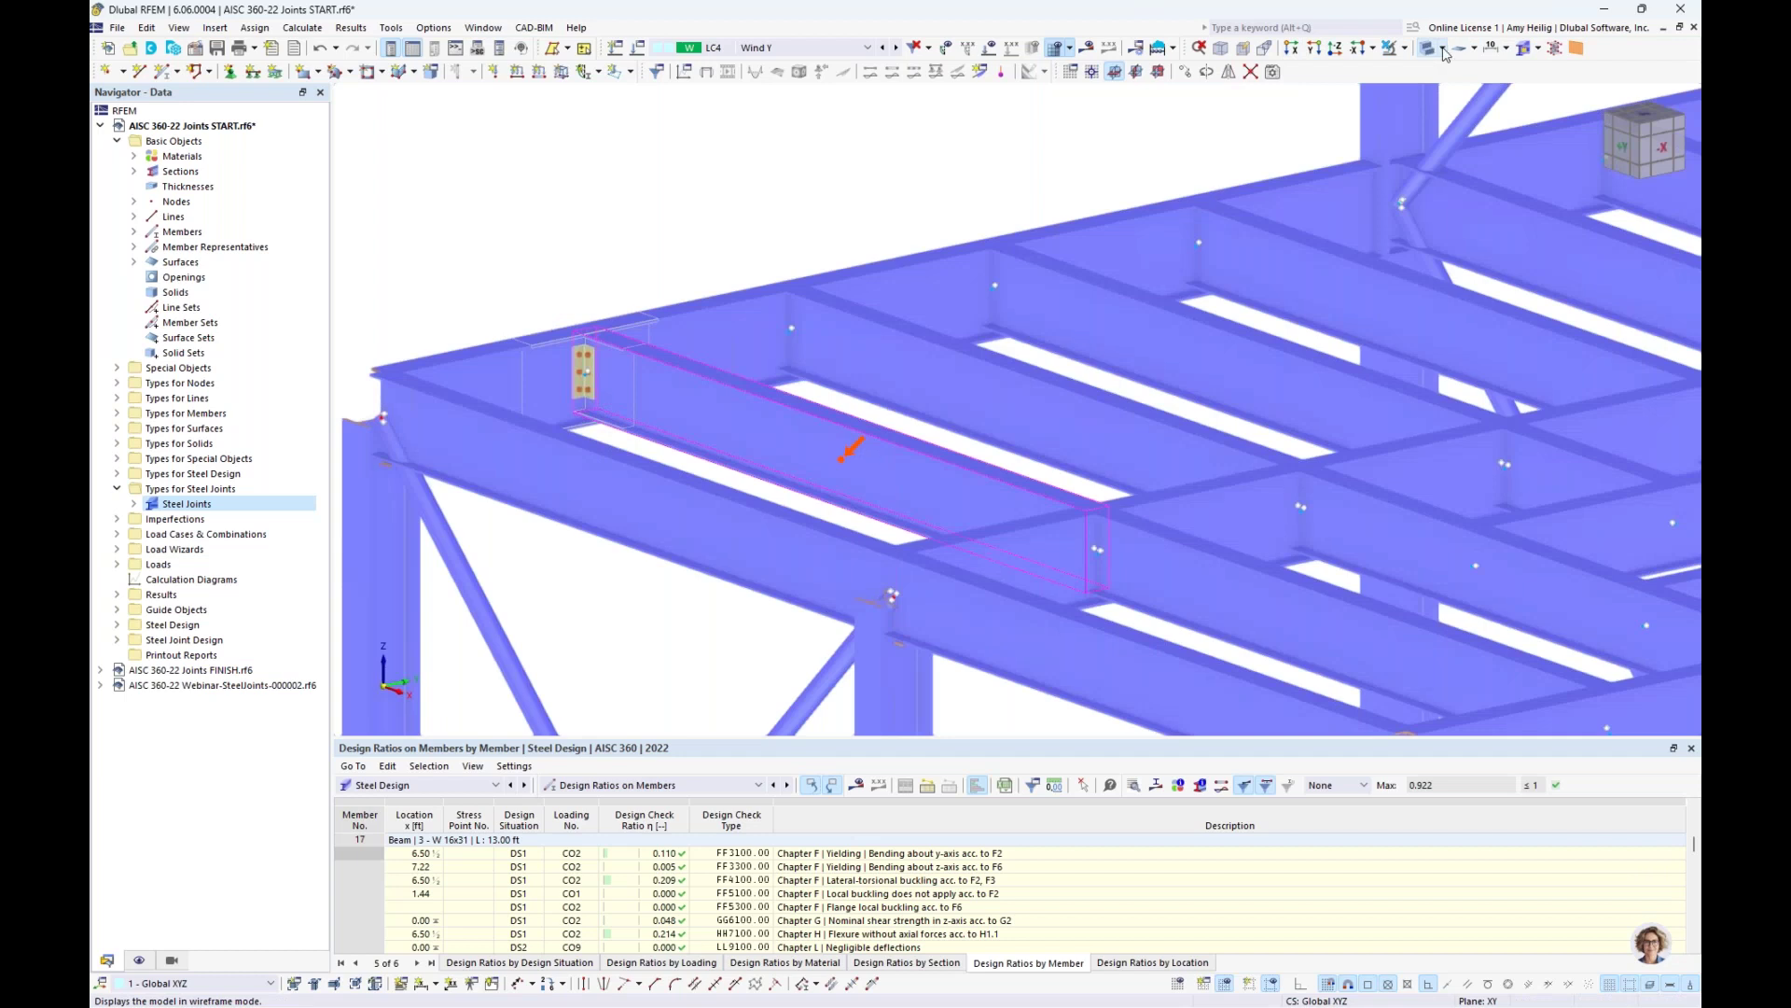
{"action": "left_click", "coordinate": [1443, 48]}
{"action": "left_click", "coordinate": [1460, 75]}
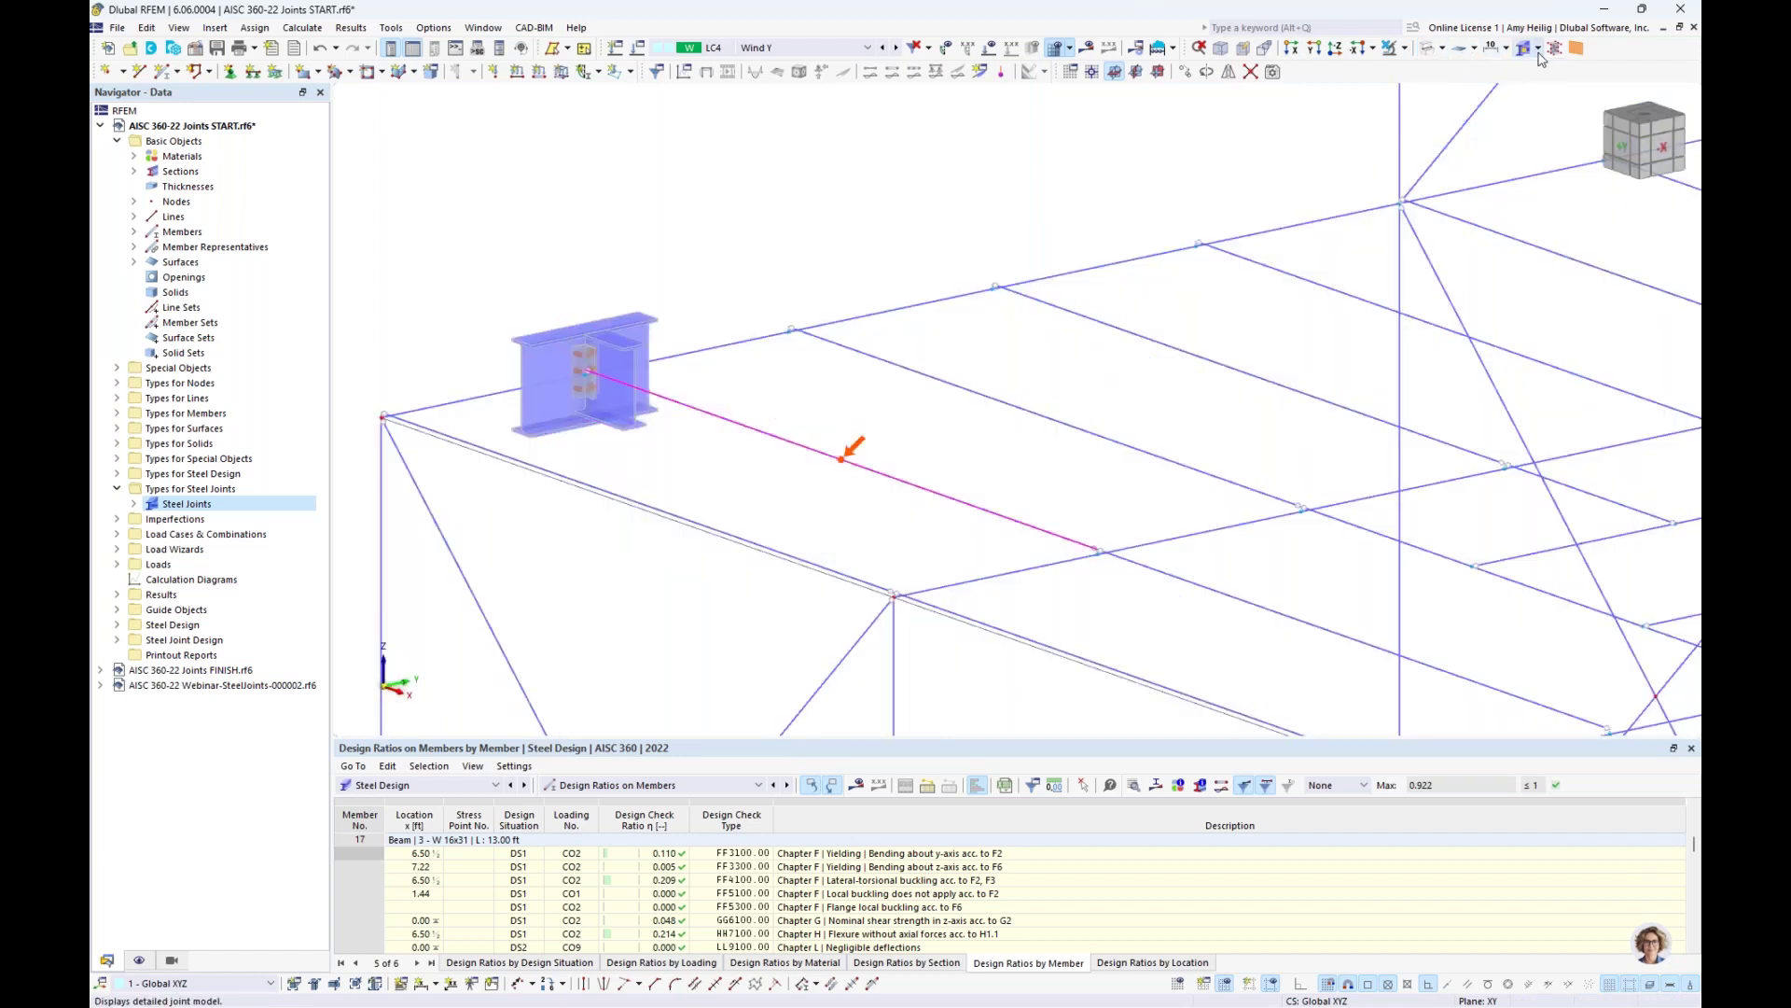
Compare the joint display options No Joint Model and Simplified Joint Model, ending with Detailed Joint Model
{"action": "left_click", "coordinate": [1538, 52]}
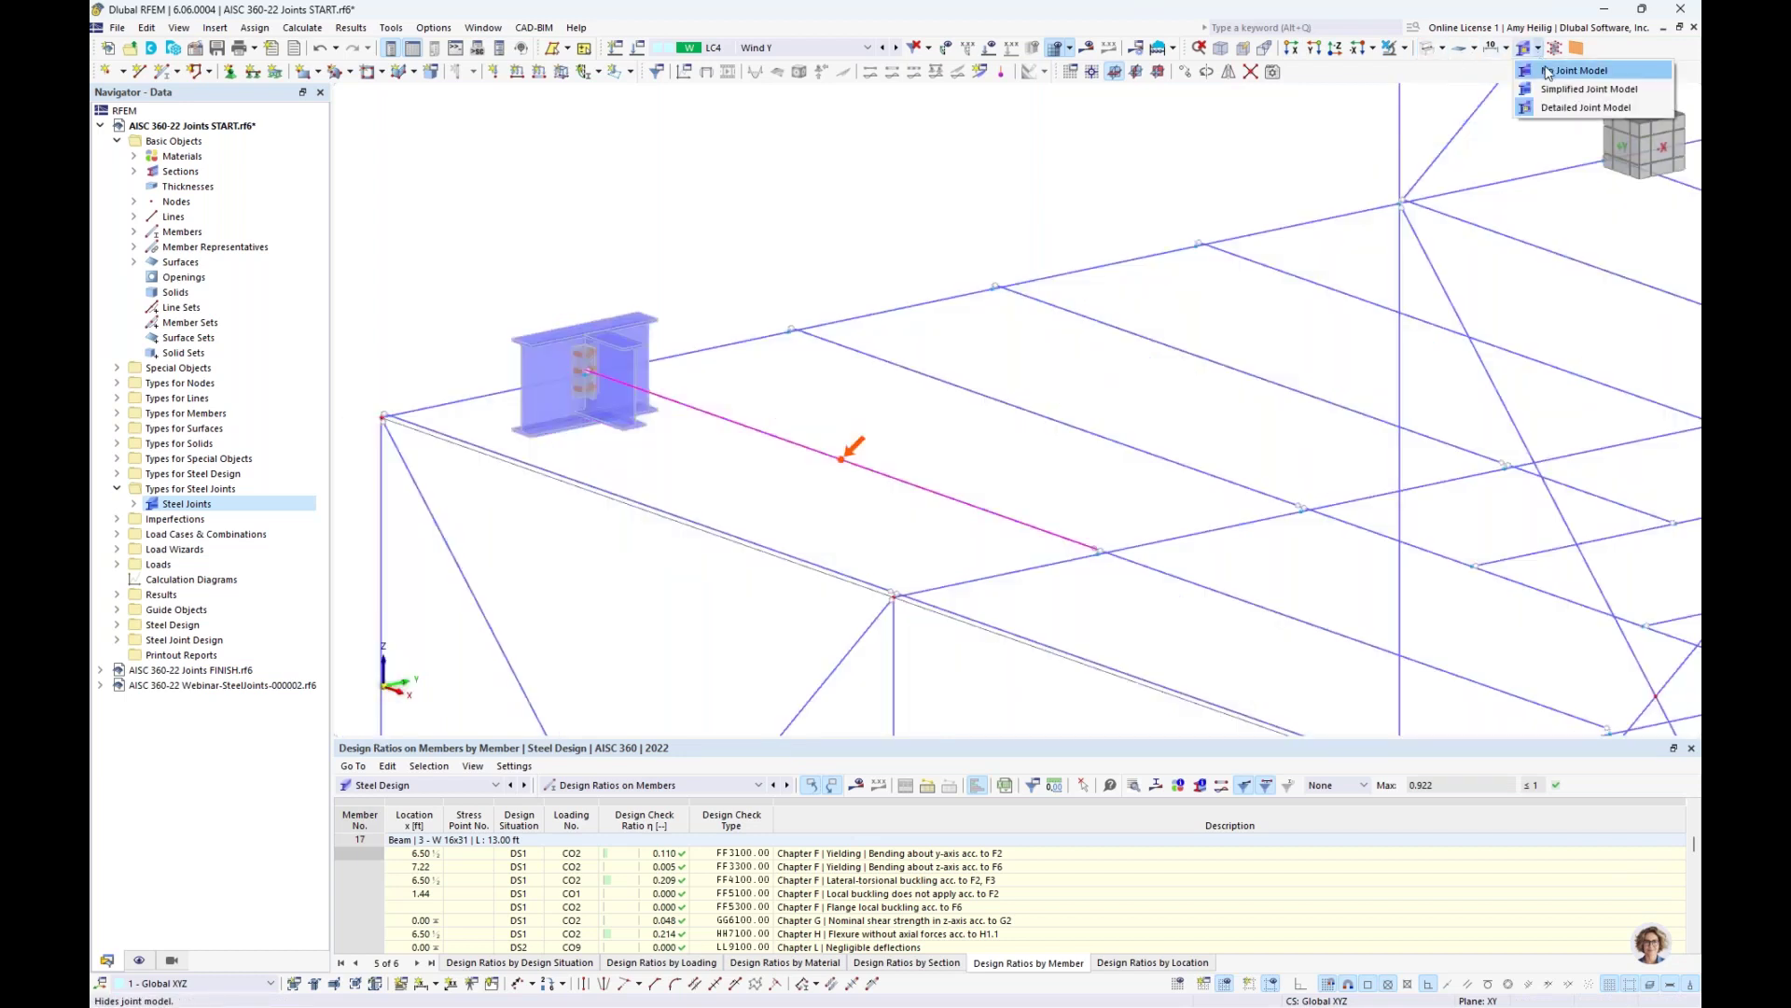
{"action": "left_click", "coordinate": [1549, 71]}
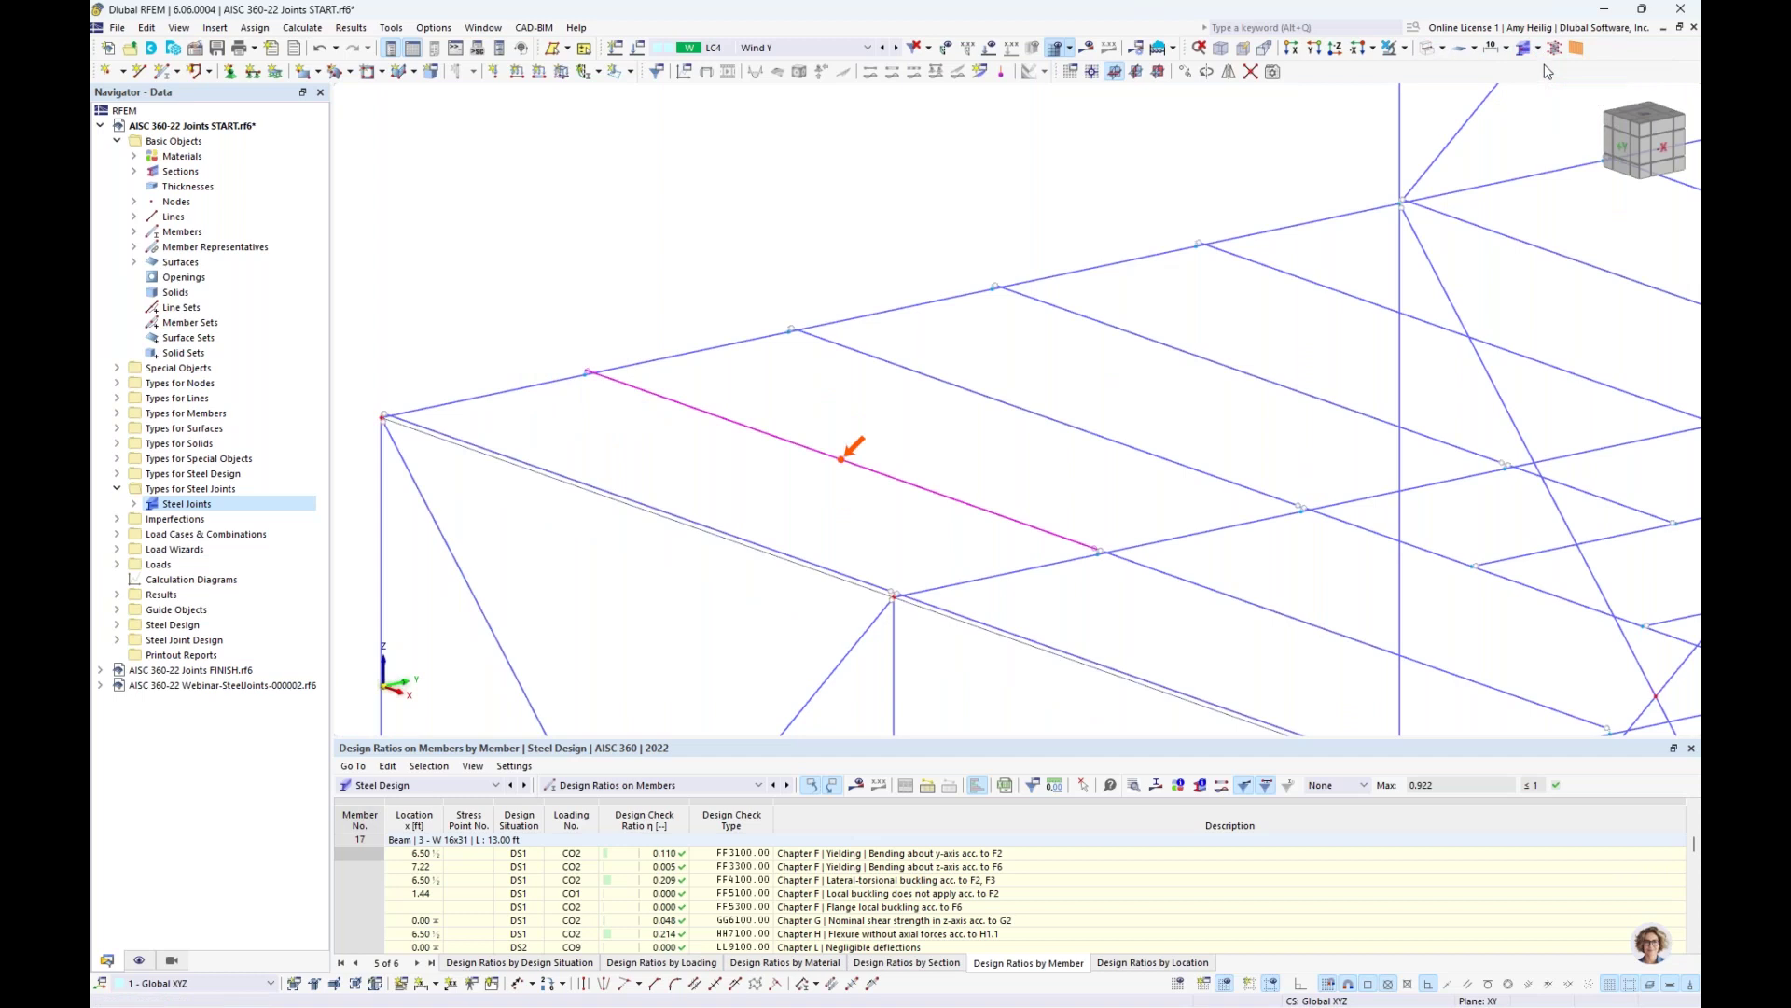
{"action": "left_click", "coordinate": [1538, 50]}
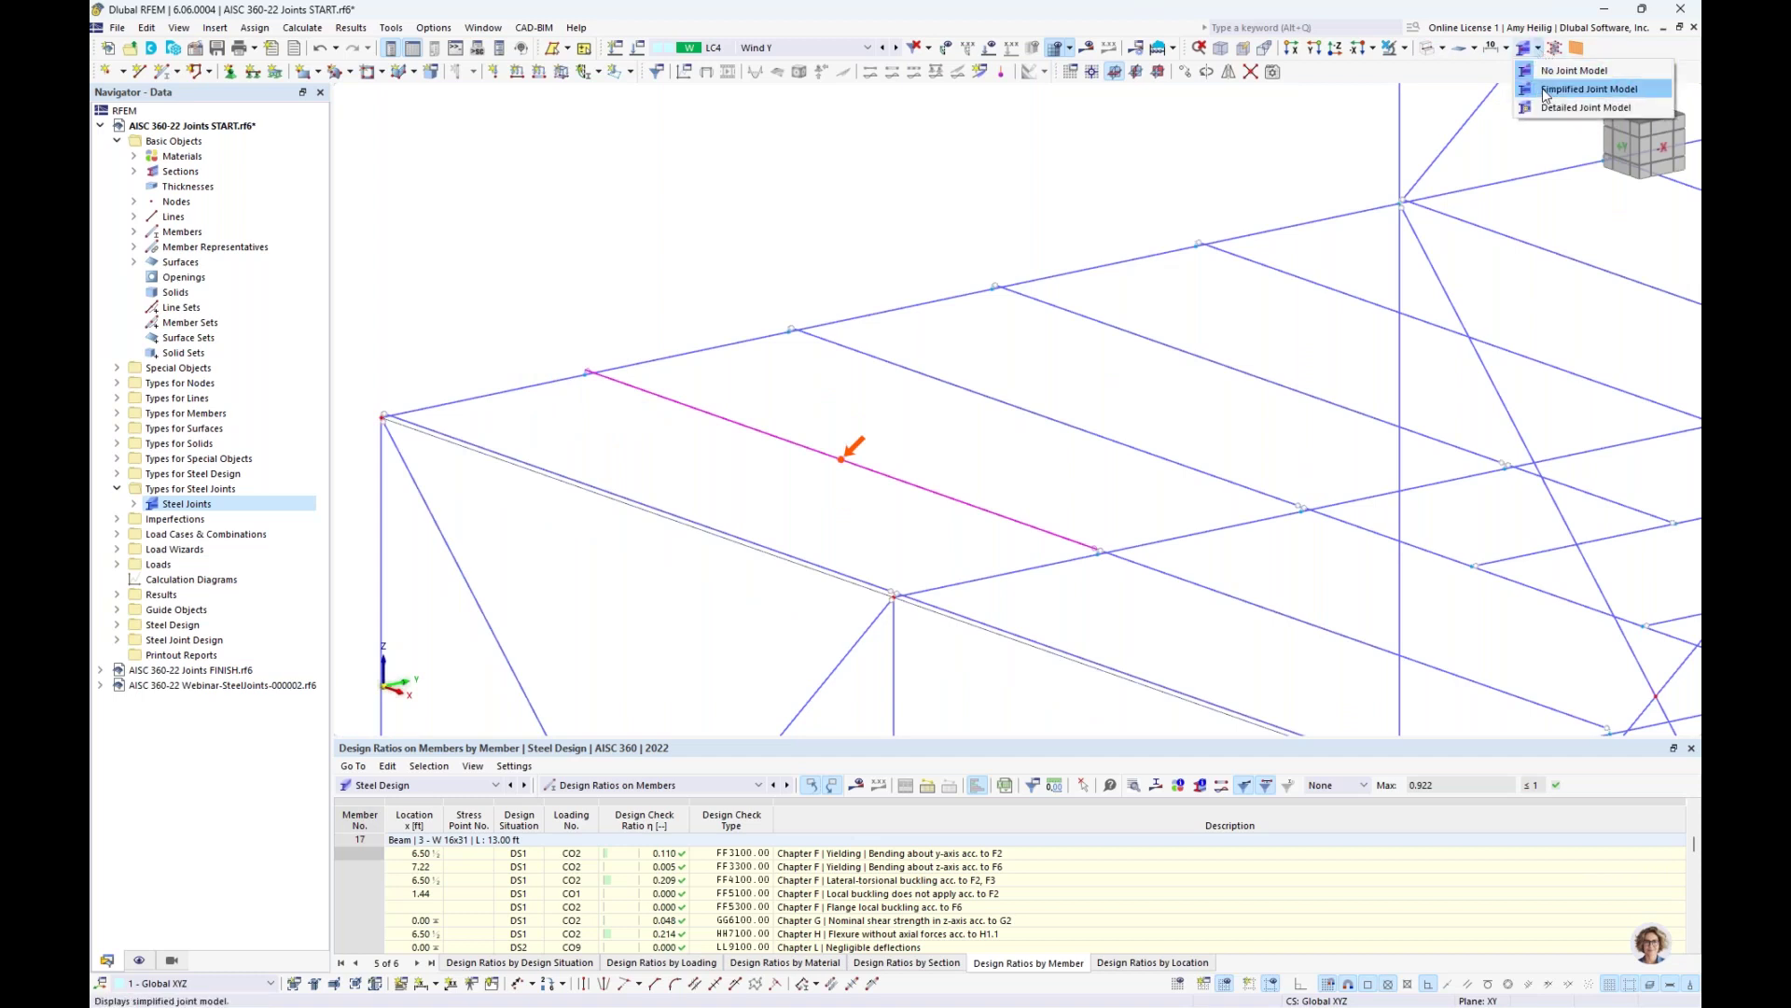
{"action": "left_click", "coordinate": [1577, 89]}
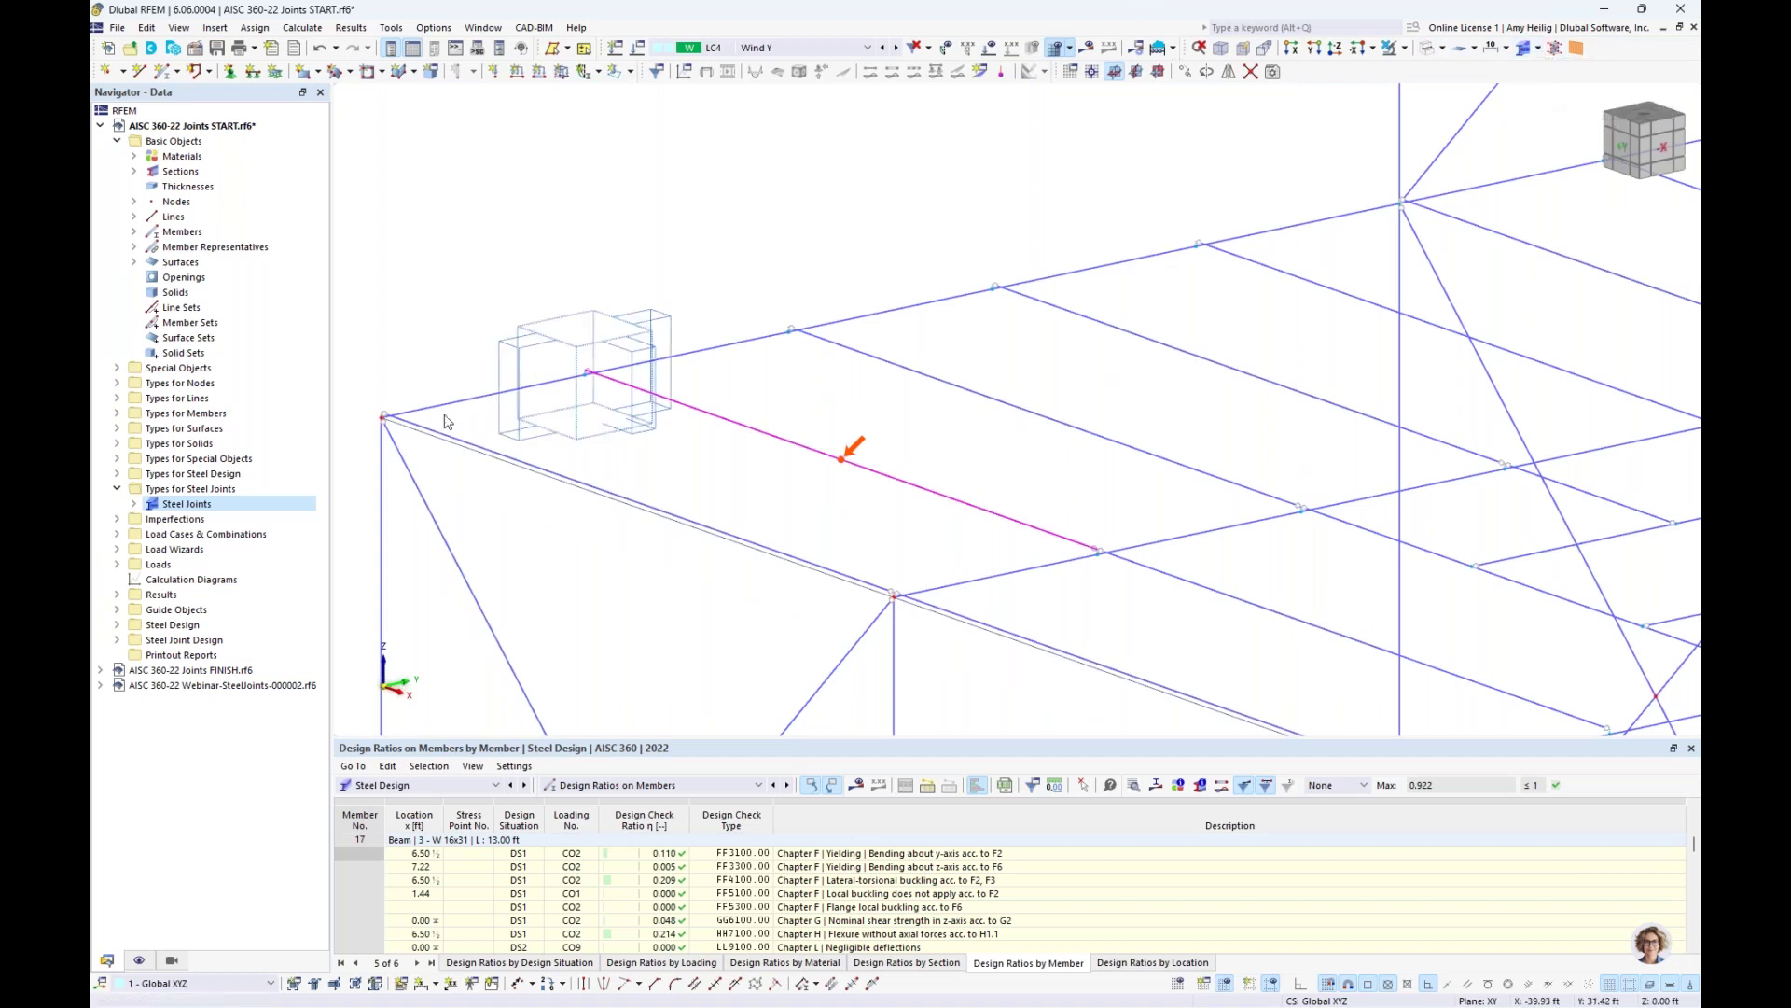
{"action": "left_click", "coordinate": [1538, 49]}
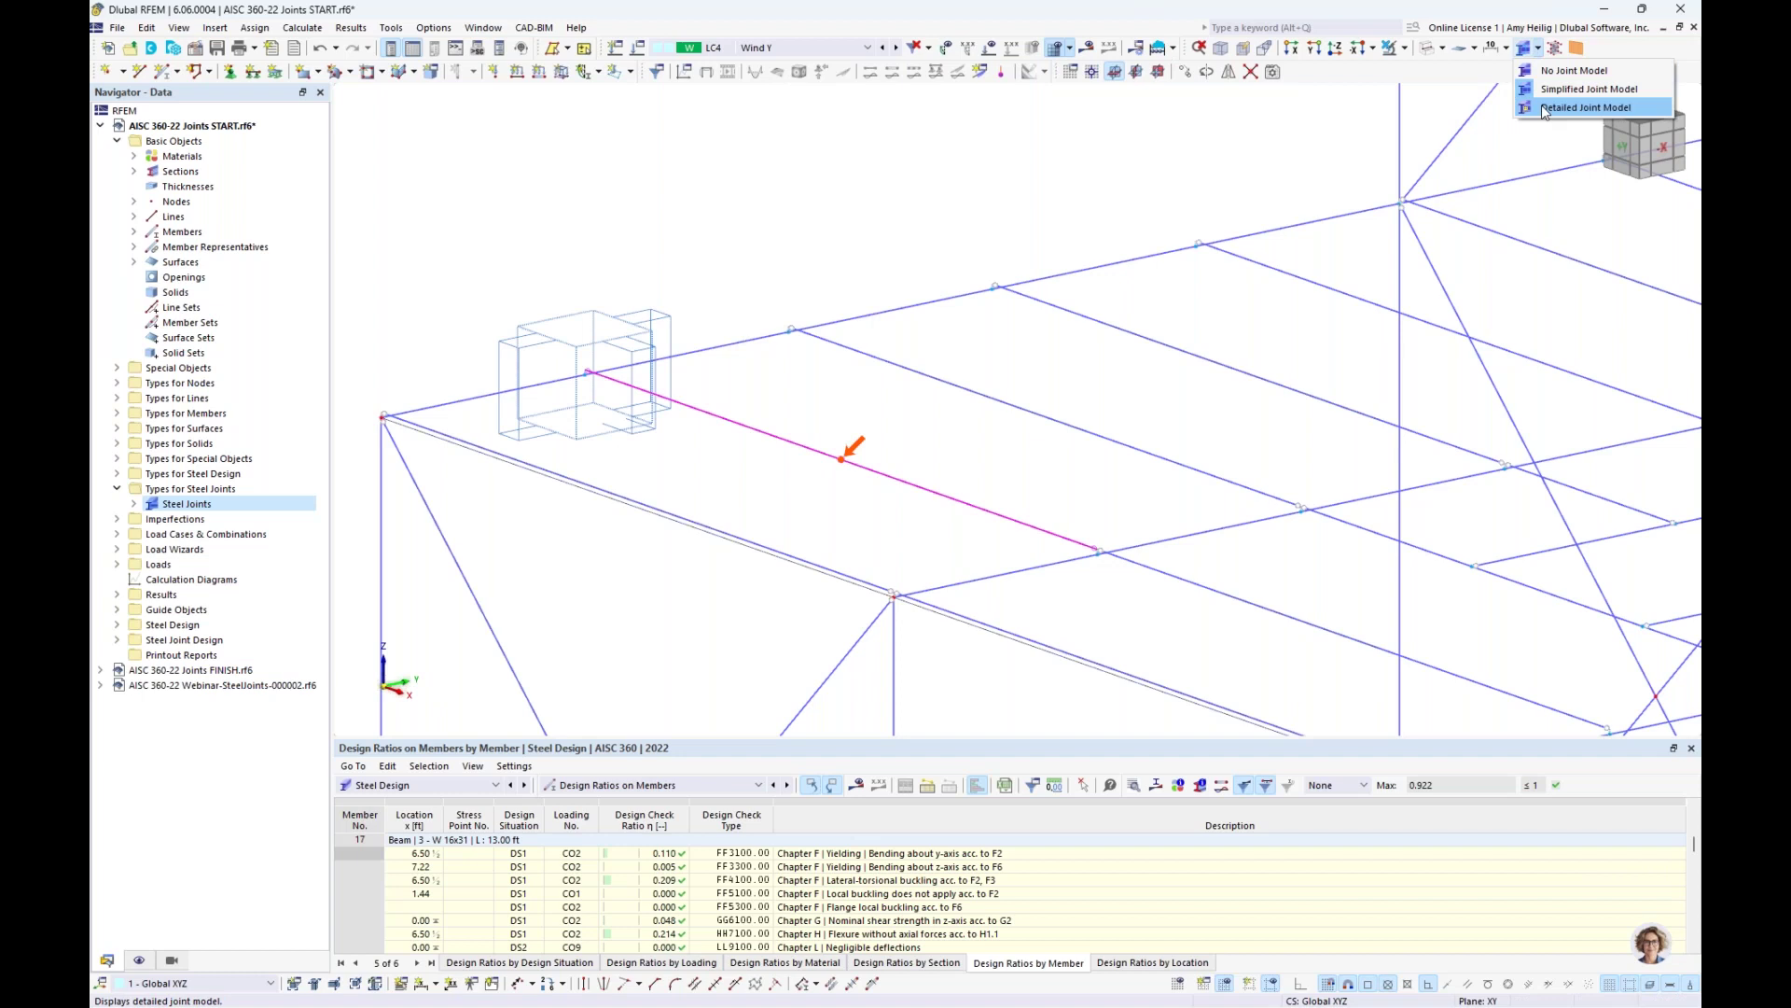
{"action": "left_click", "coordinate": [1542, 107]}
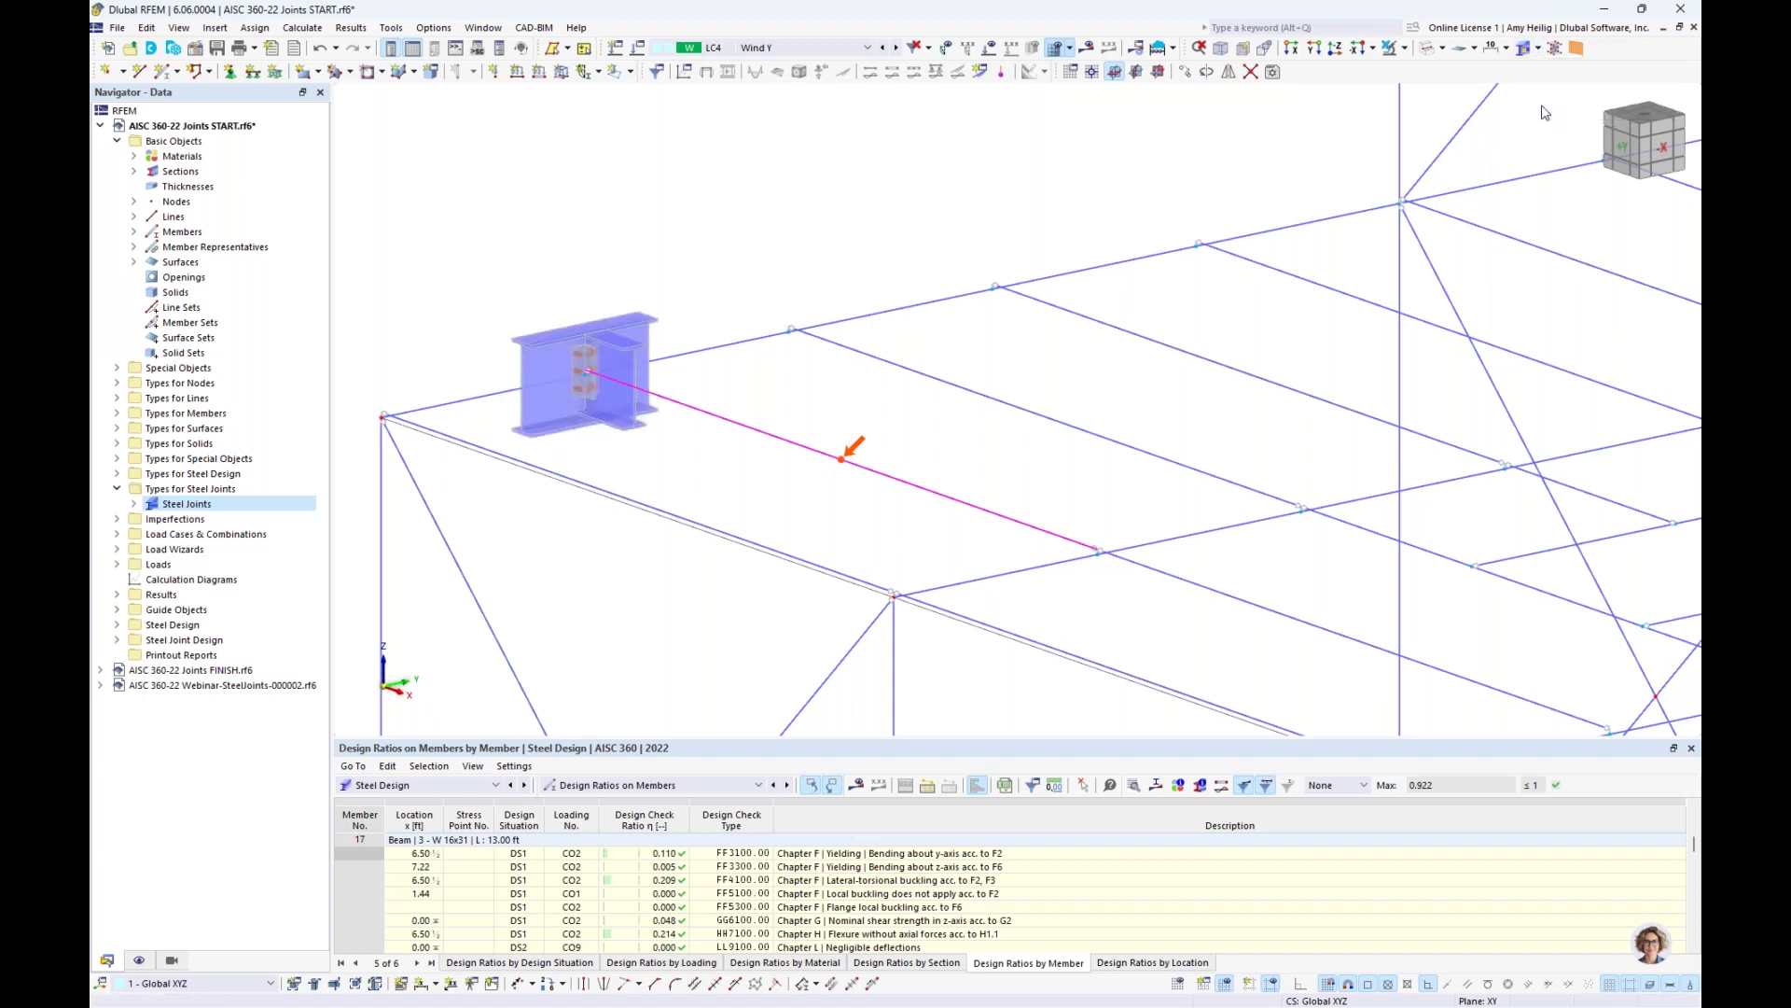
Display the structure as a transparent solid model and select the steel joint at node 34
{"action": "left_click", "coordinate": [1442, 47]}
{"action": "left_click", "coordinate": [1451, 104]}
{"action": "left_click", "coordinate": [583, 369]}
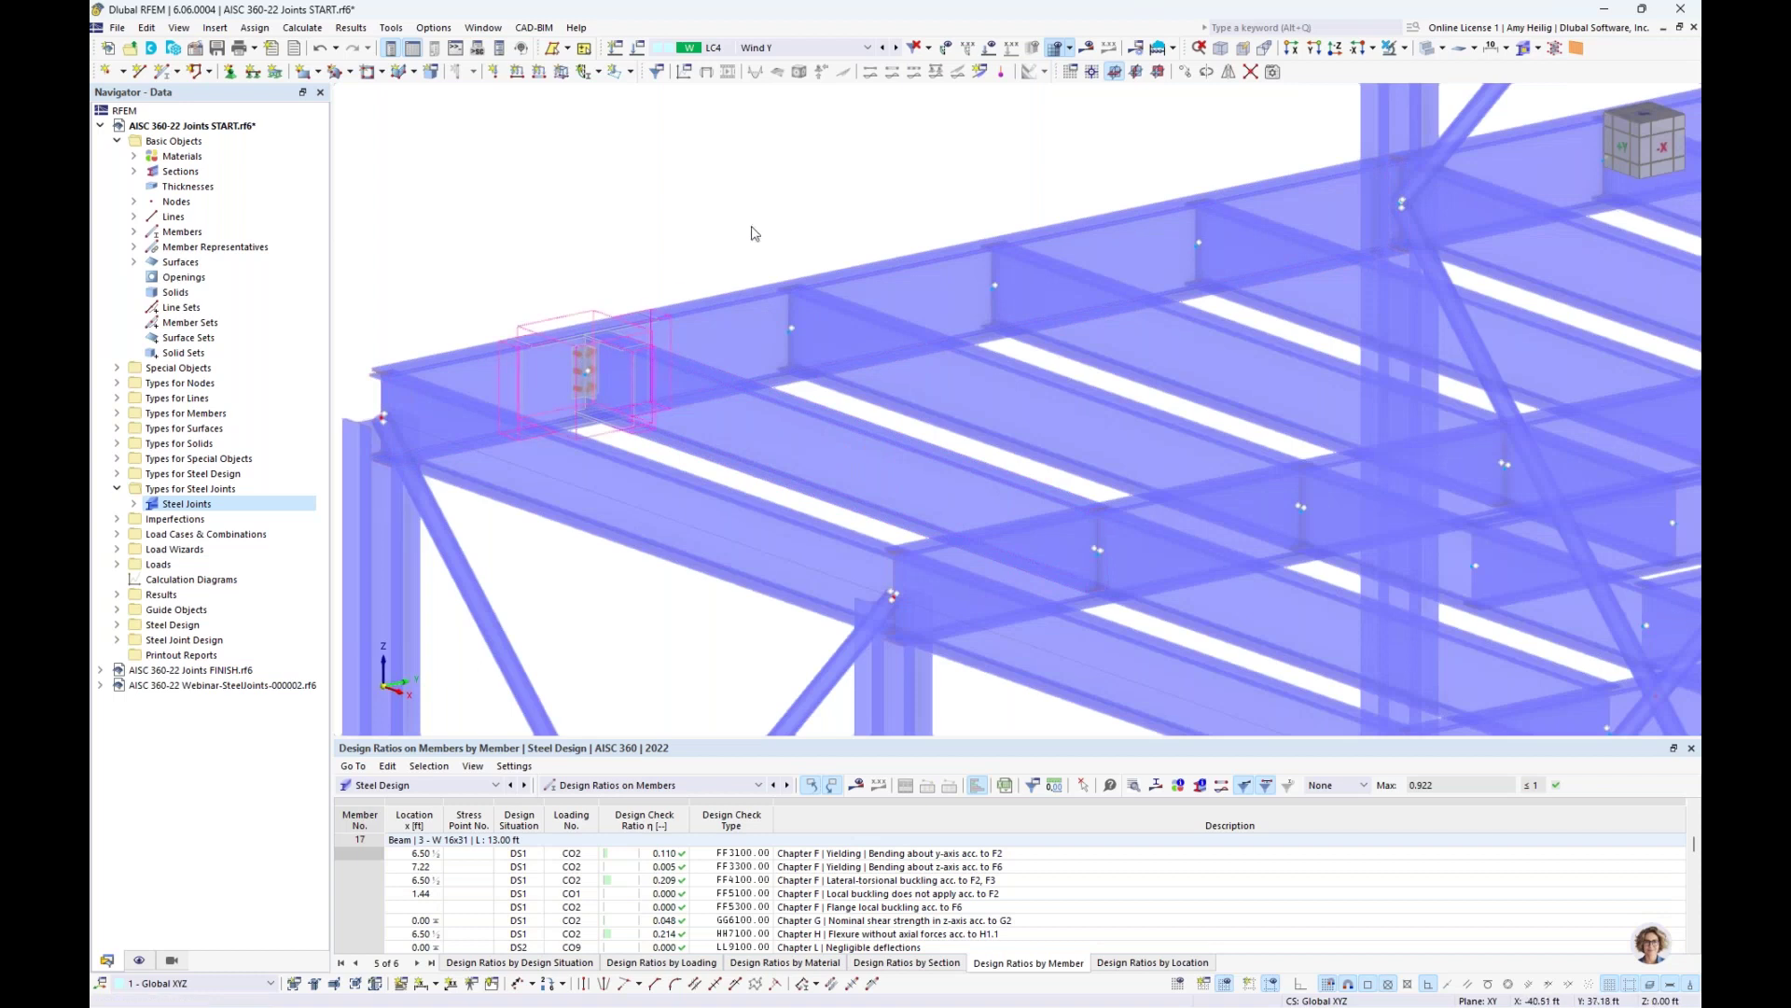
Extend the assignment of the existing steel joint to nodes 34-37 along the edge girder and accept the joint definition
{"action": "scroll", "coordinate": [698, 295], "scroll_direction": "down", "scroll_amount": 5}
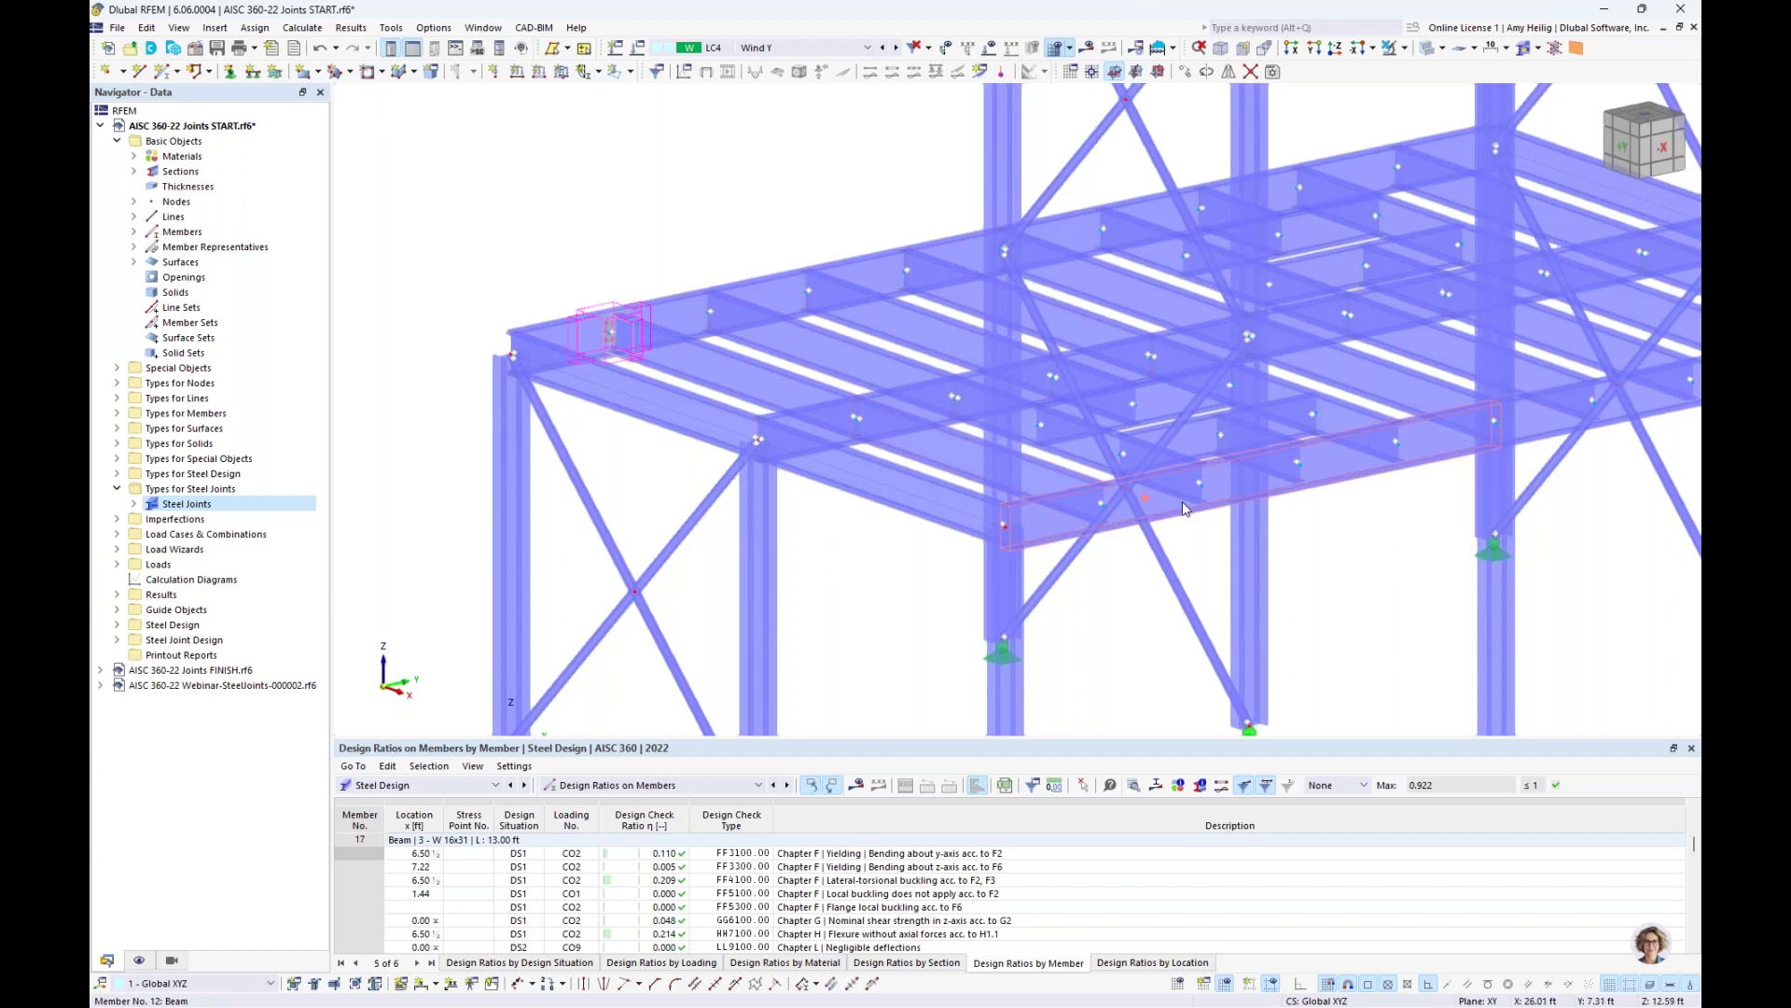
{"action": "scroll", "coordinate": [867, 536], "scroll_direction": "down", "scroll_amount": 3}
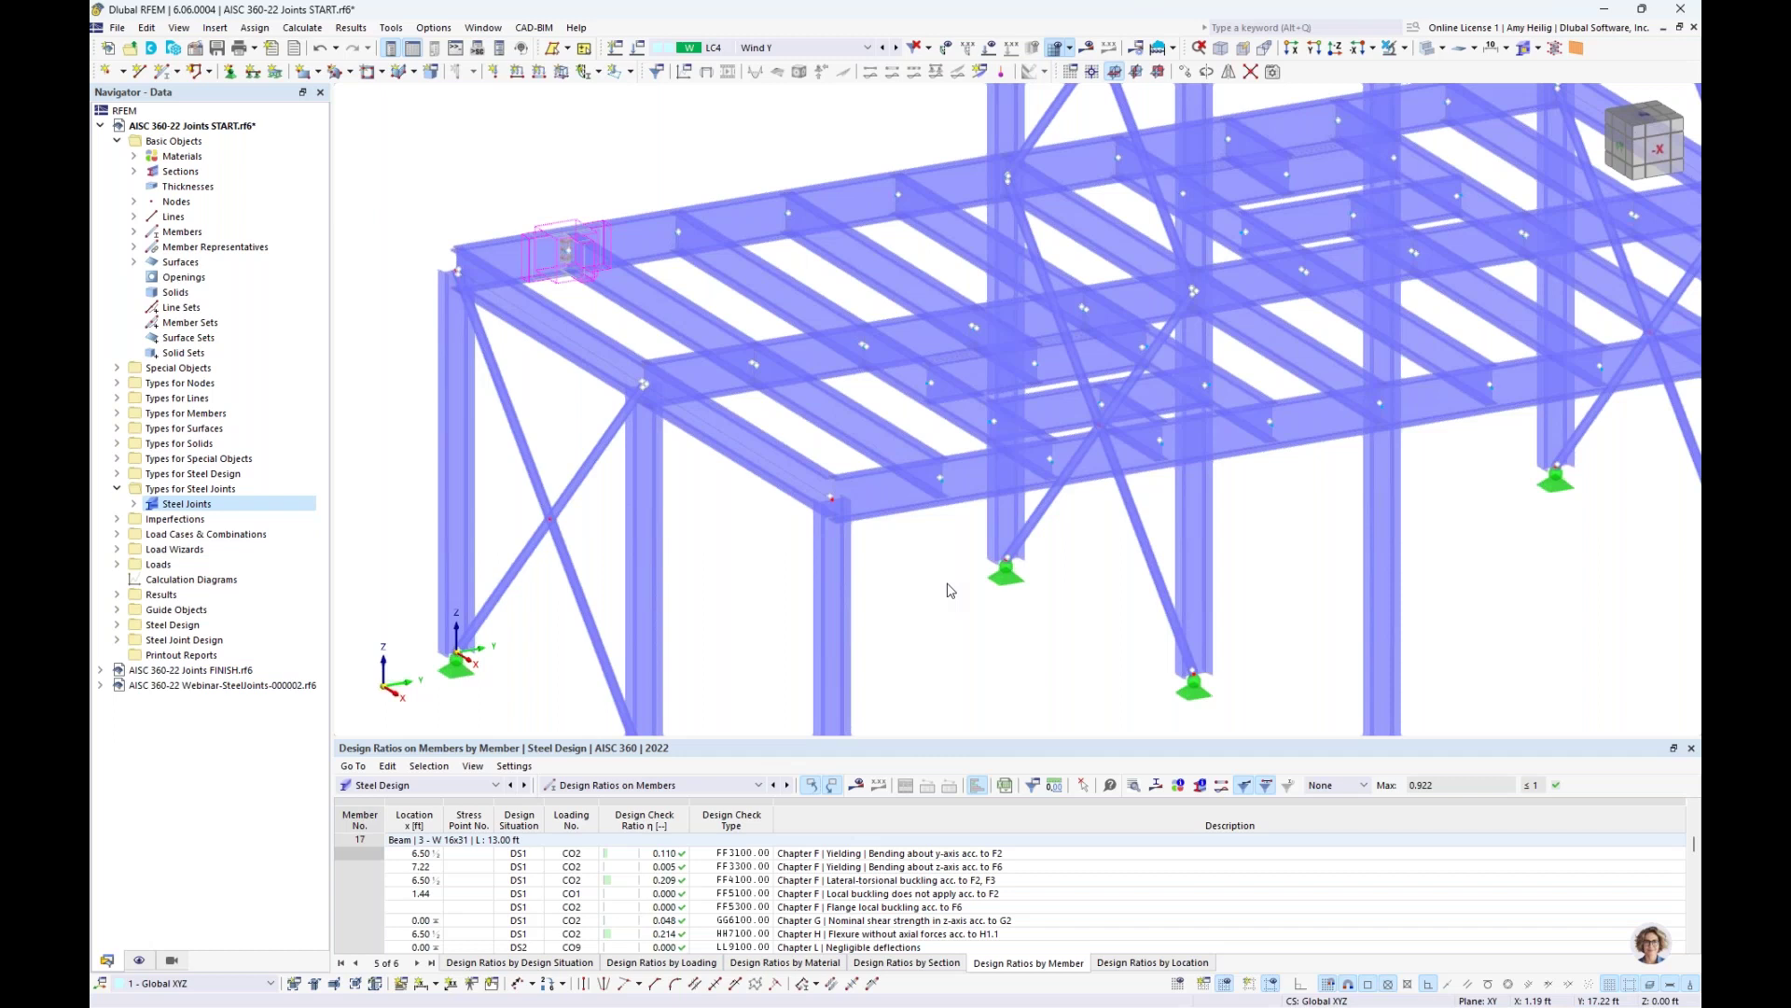
{"action": "left_click", "coordinate": [897, 198]}
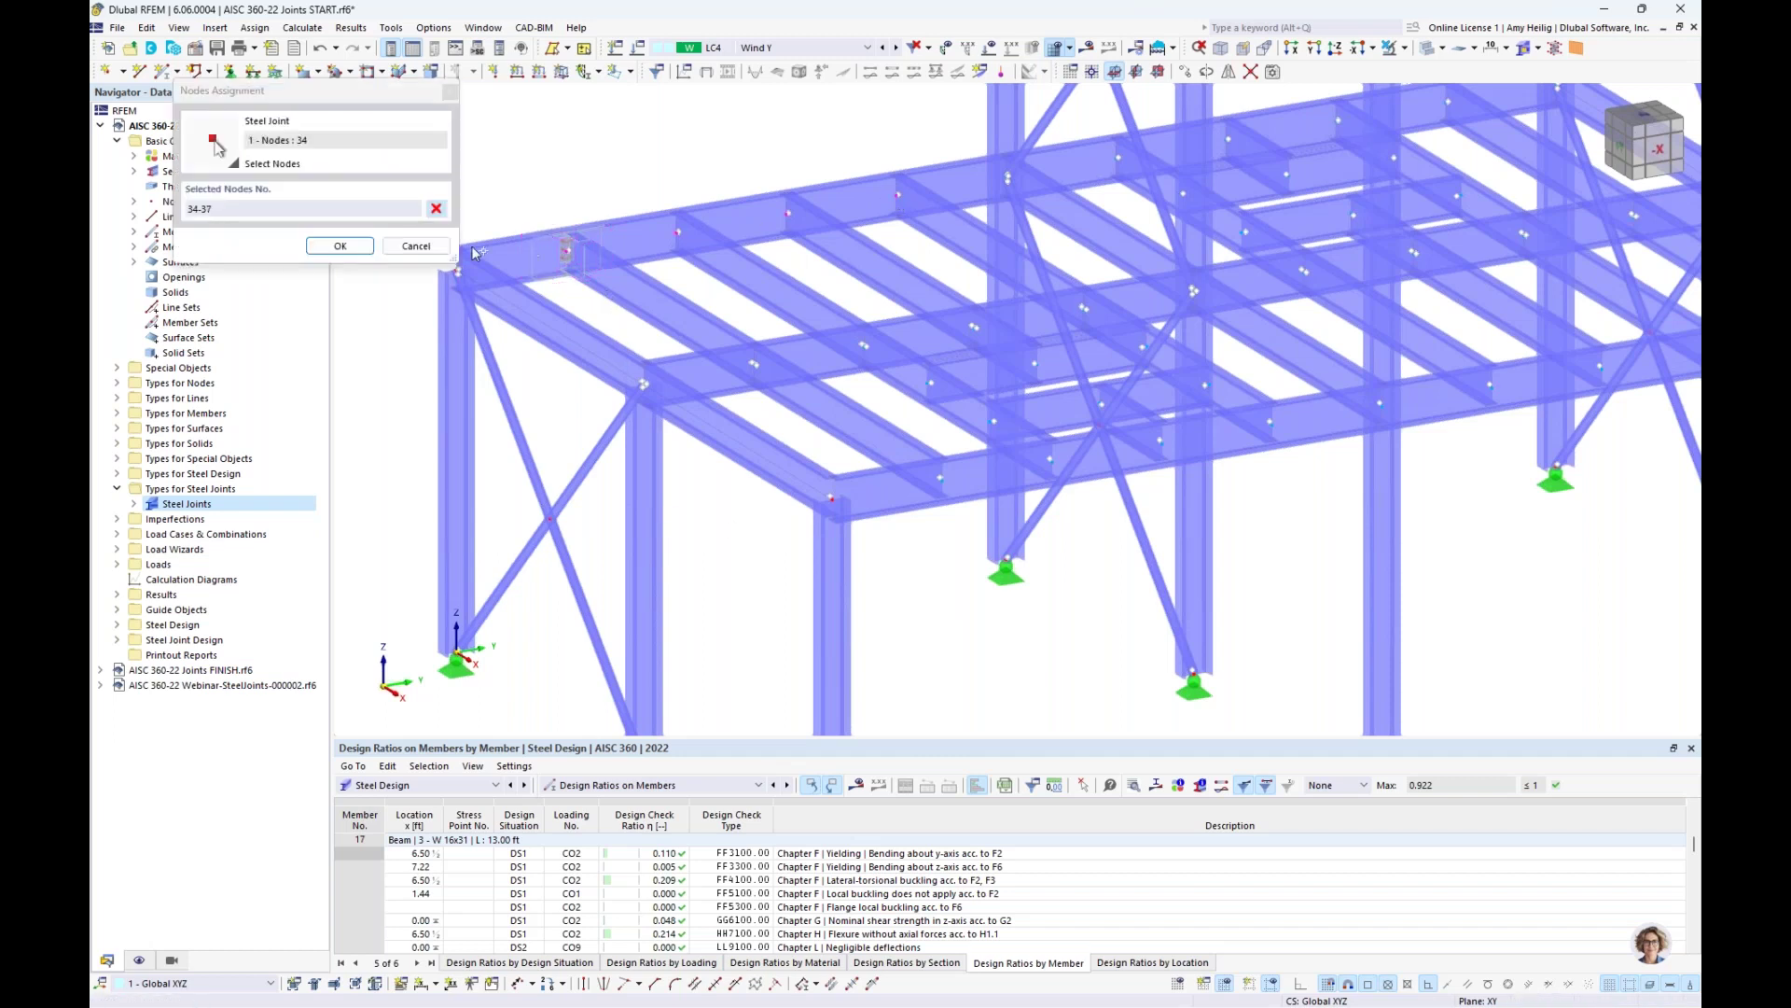
{"action": "left_click", "coordinate": [342, 246]}
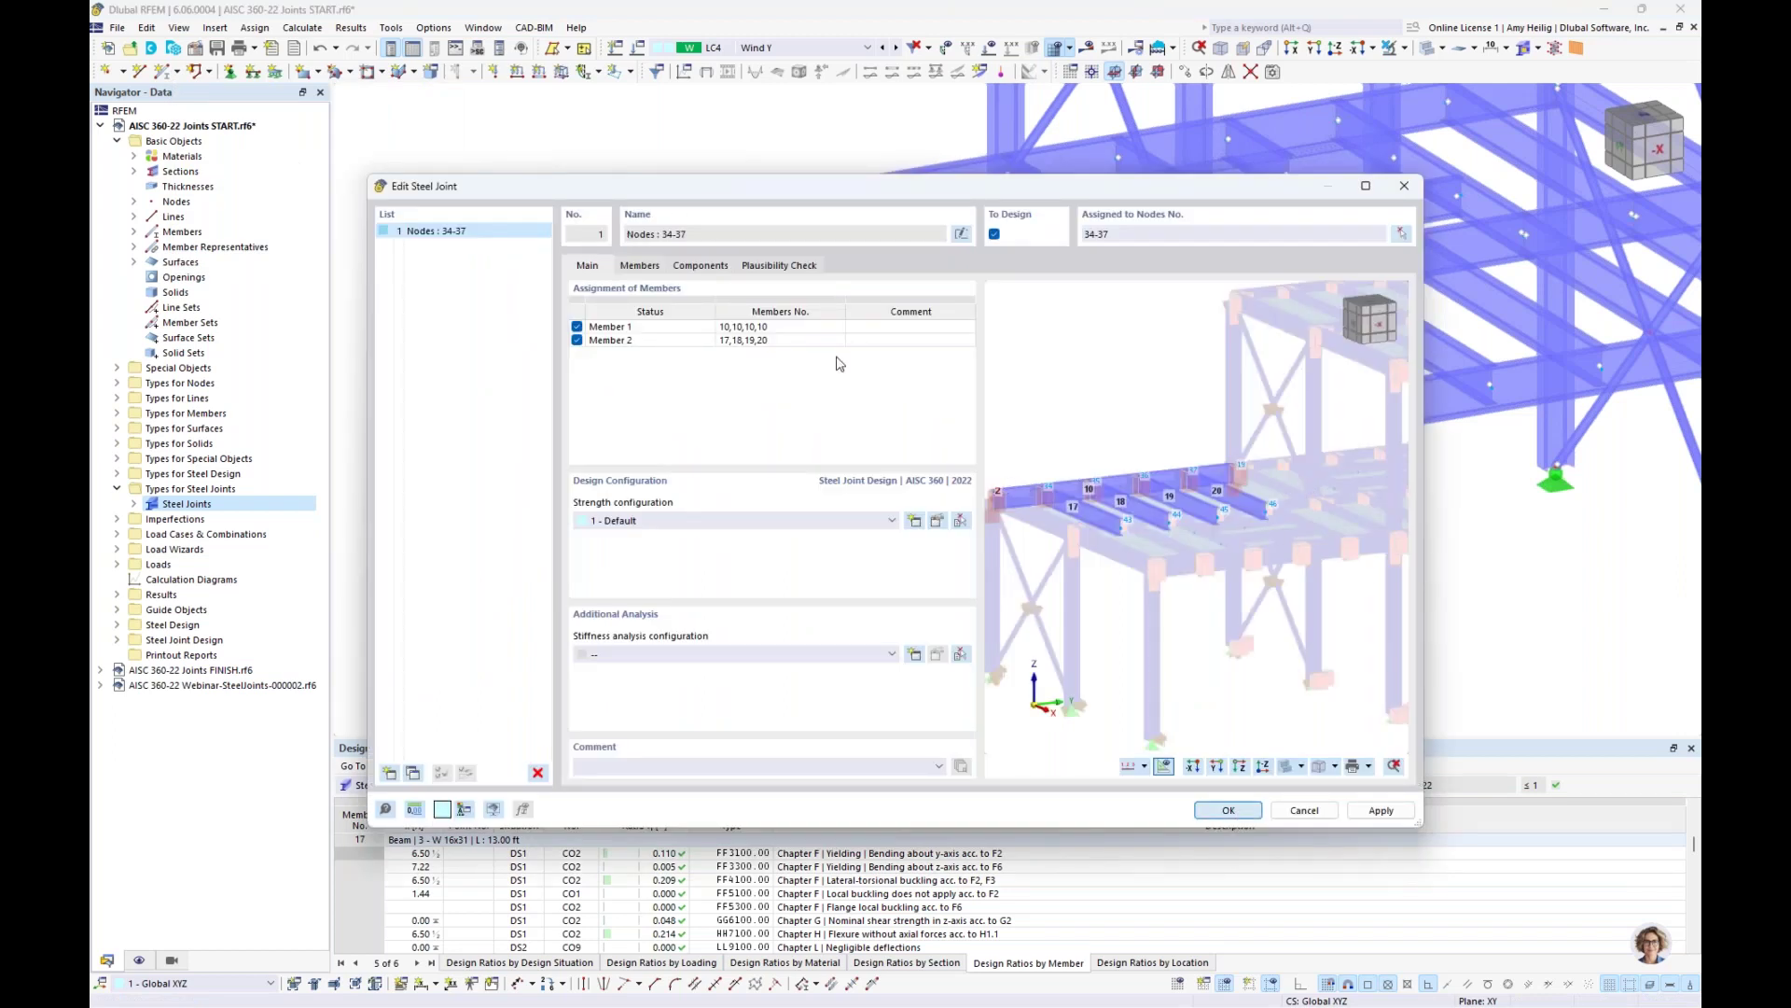
{"action": "key", "text": "Return"}
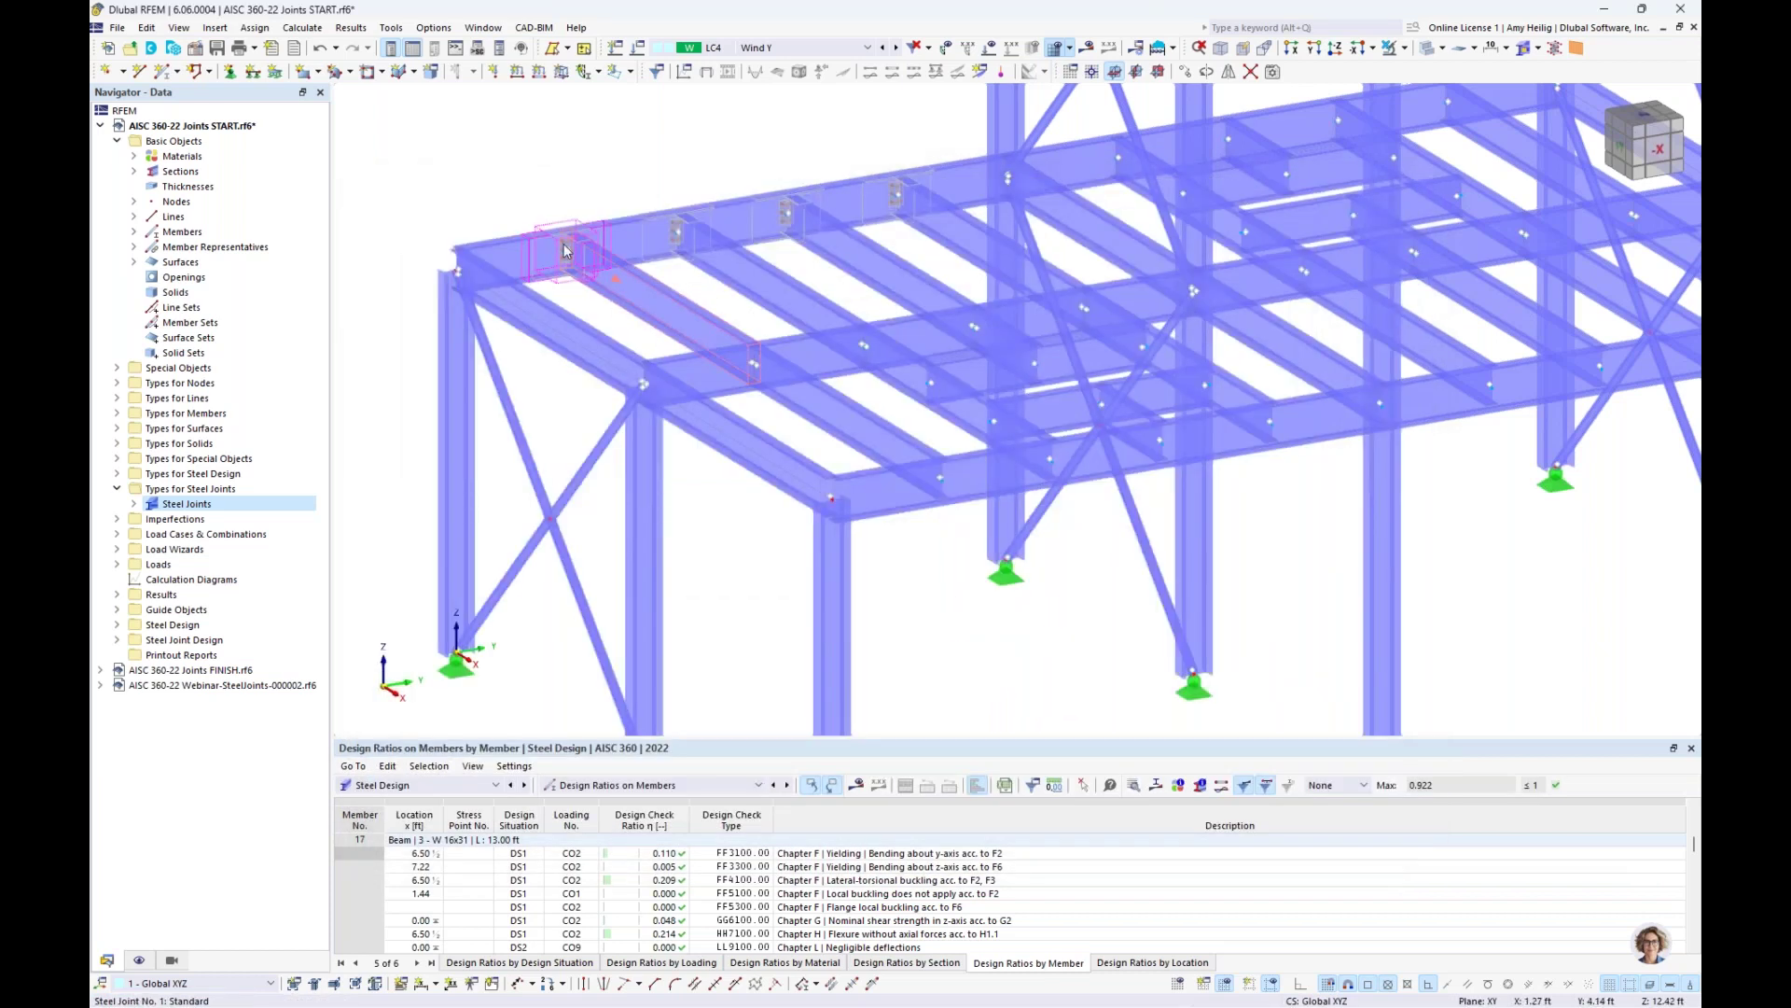
Render the structure as an opaque solid model to examine the four cleat joints, and return it to the transparent solid display
{"action": "left_click", "coordinate": [1441, 49]}
{"action": "left_click", "coordinate": [1461, 87]}
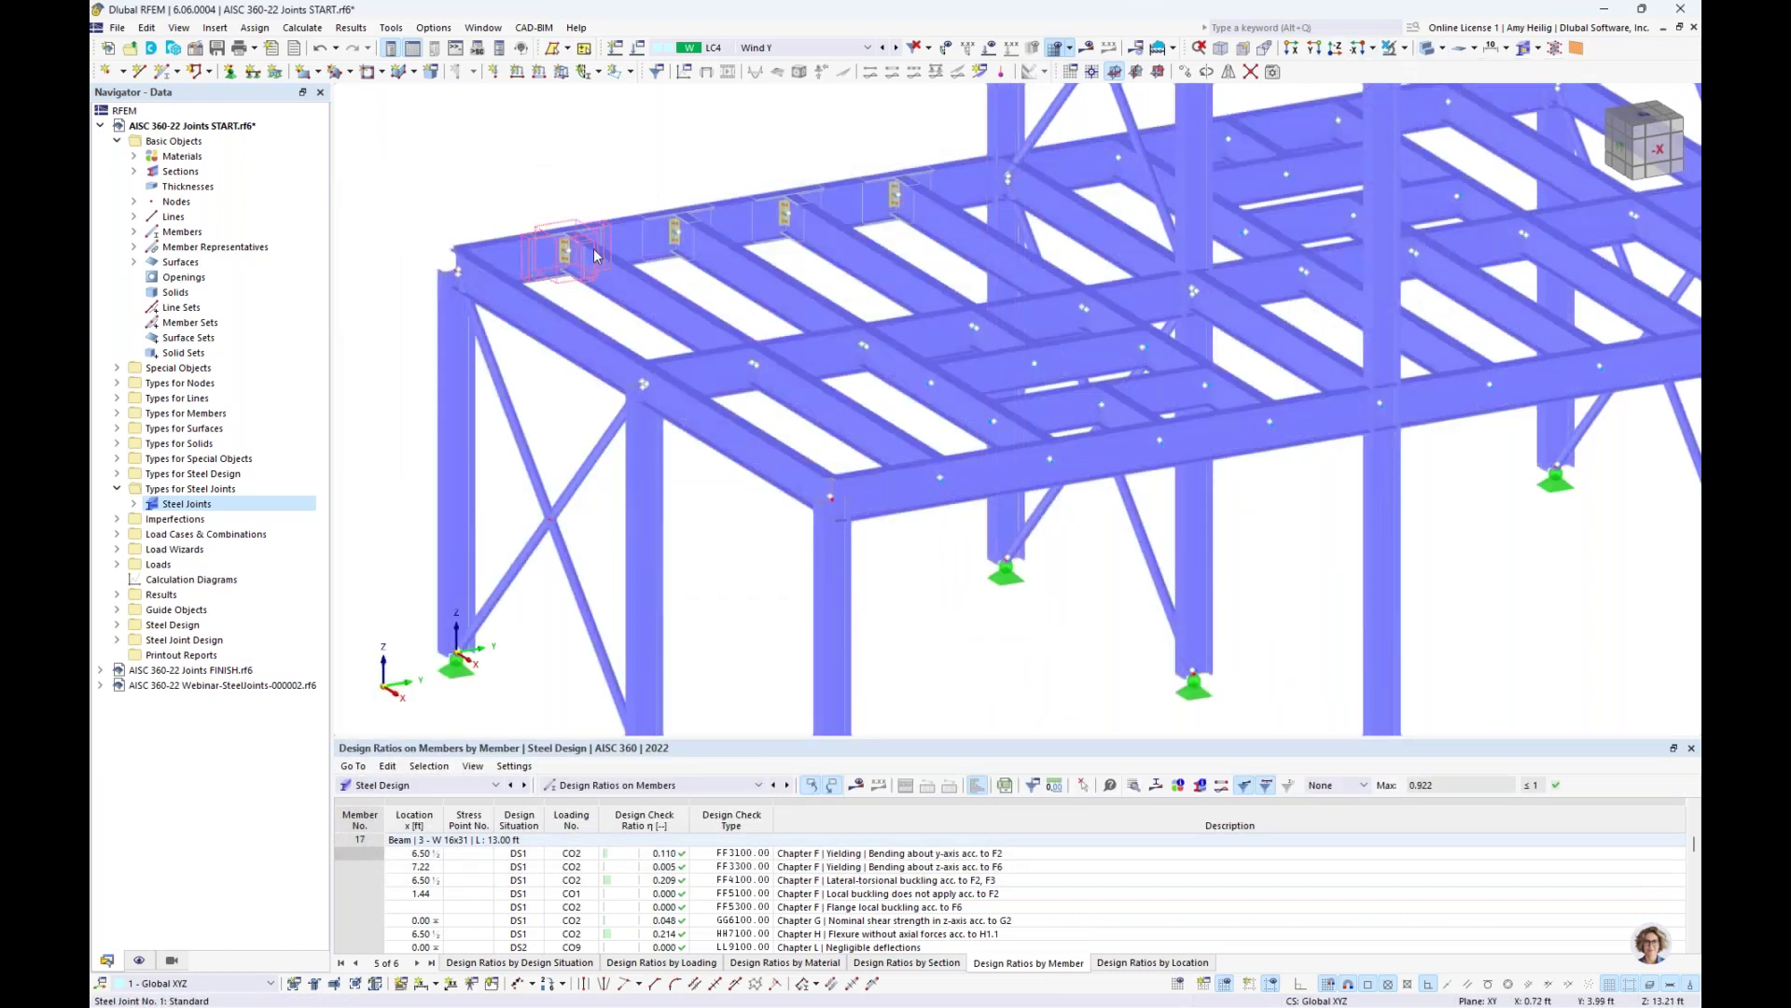
{"action": "left_click", "coordinate": [1444, 50]}
{"action": "left_click", "coordinate": [1465, 100]}
{"action": "middle_click_drag", "start_coordinate": [538, 198], "coordinate": [587, 251]}
{"action": "left_click", "coordinate": [1442, 48]}
{"action": "left_click", "coordinate": [1472, 107]}
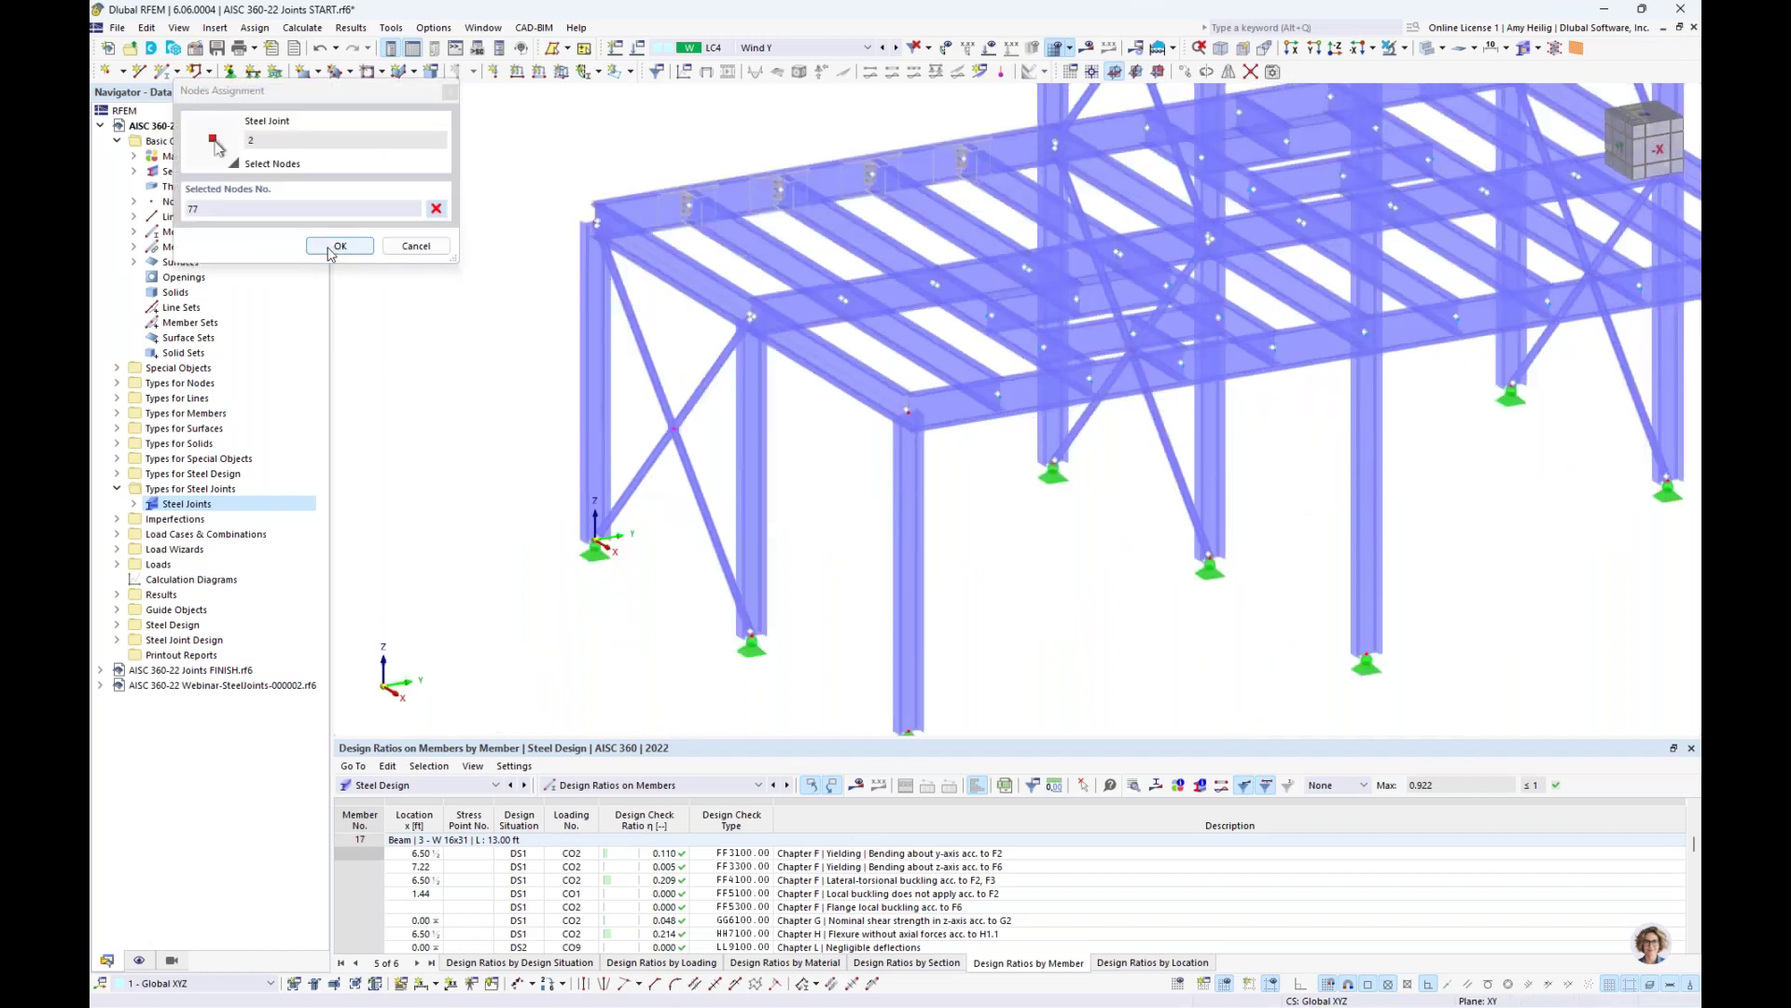
Create a second steel joint at node 77, where the diagonal braces cross, and review its four connected members
{"action": "left_click", "coordinate": [341, 247]}
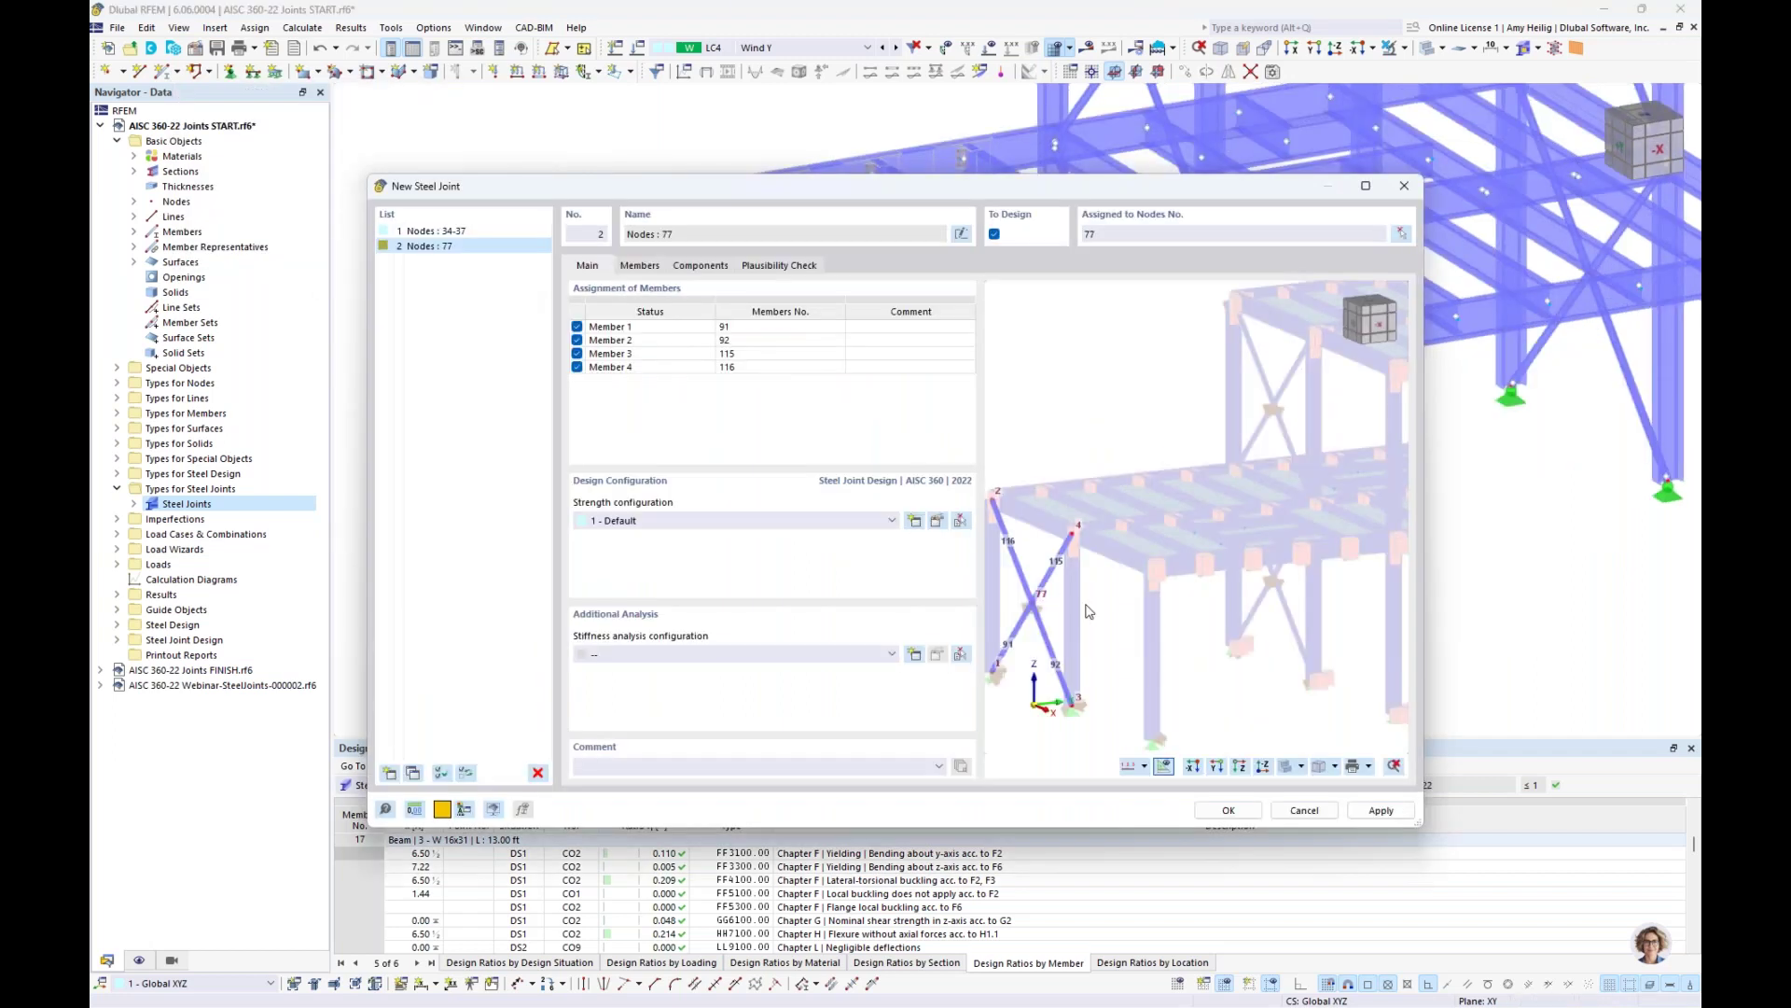
{"action": "left_click", "coordinate": [640, 264]}
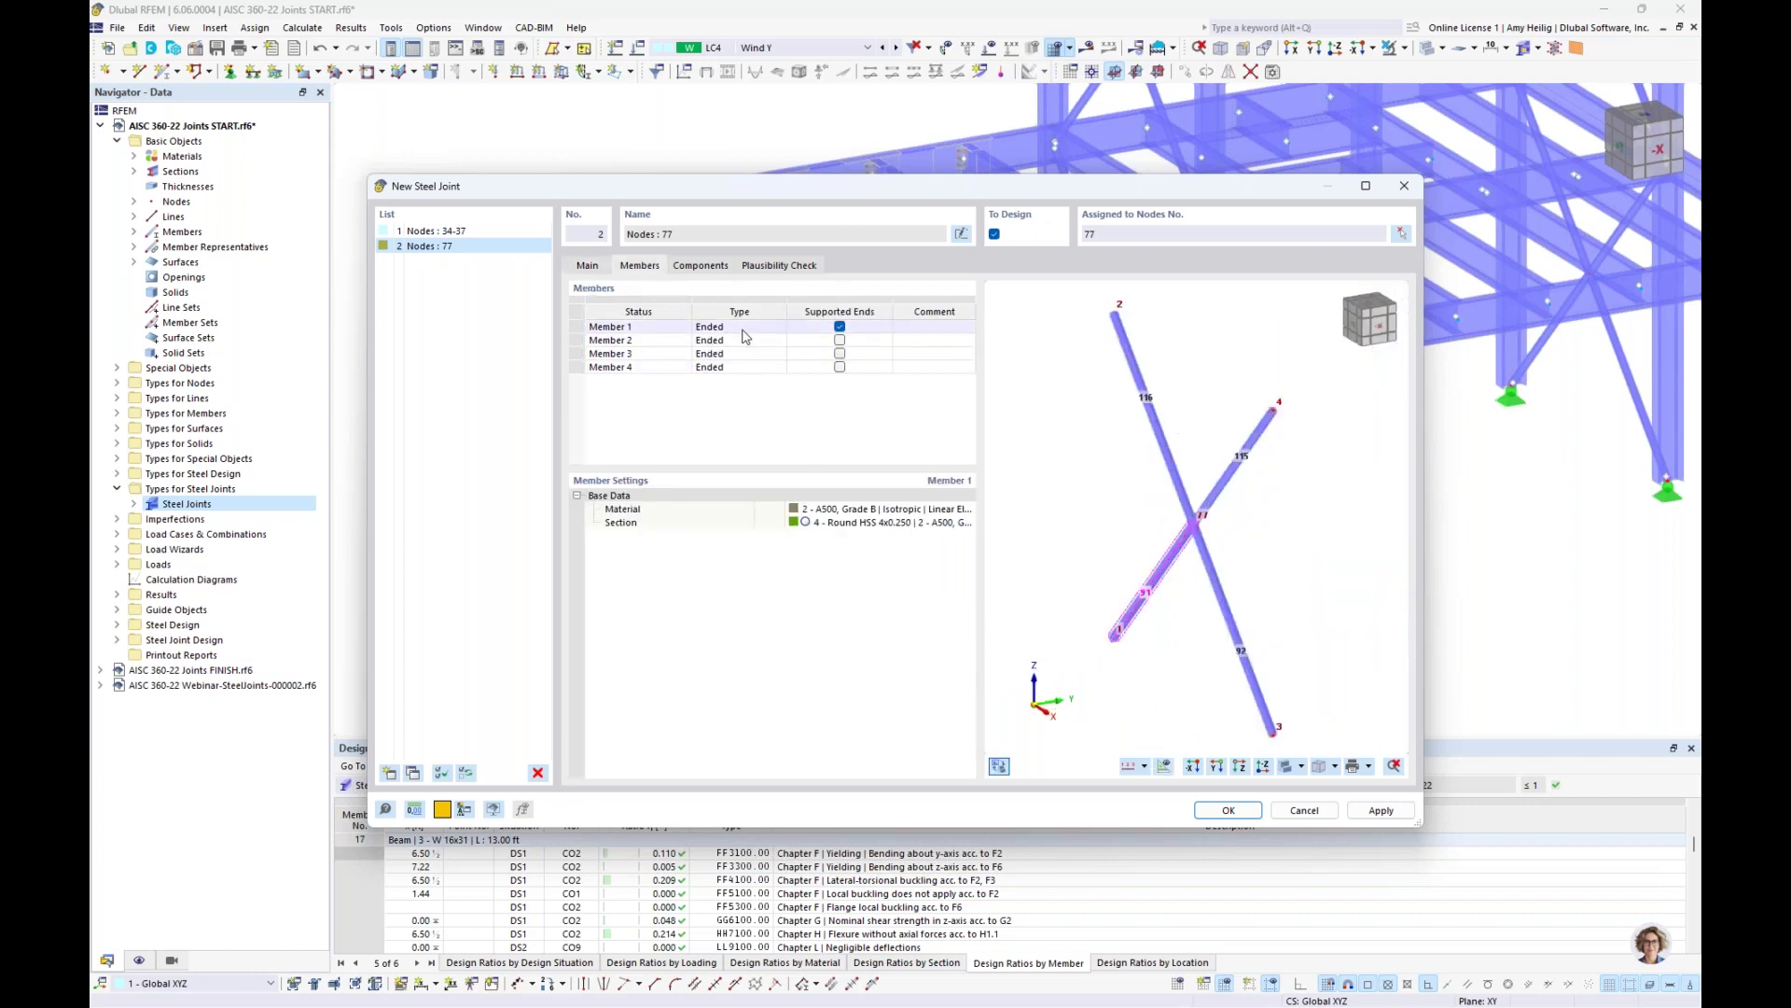
{"action": "middle_click_drag", "start_coordinate": [1233, 568], "coordinate": [1250, 524], "text": "ctrl"}
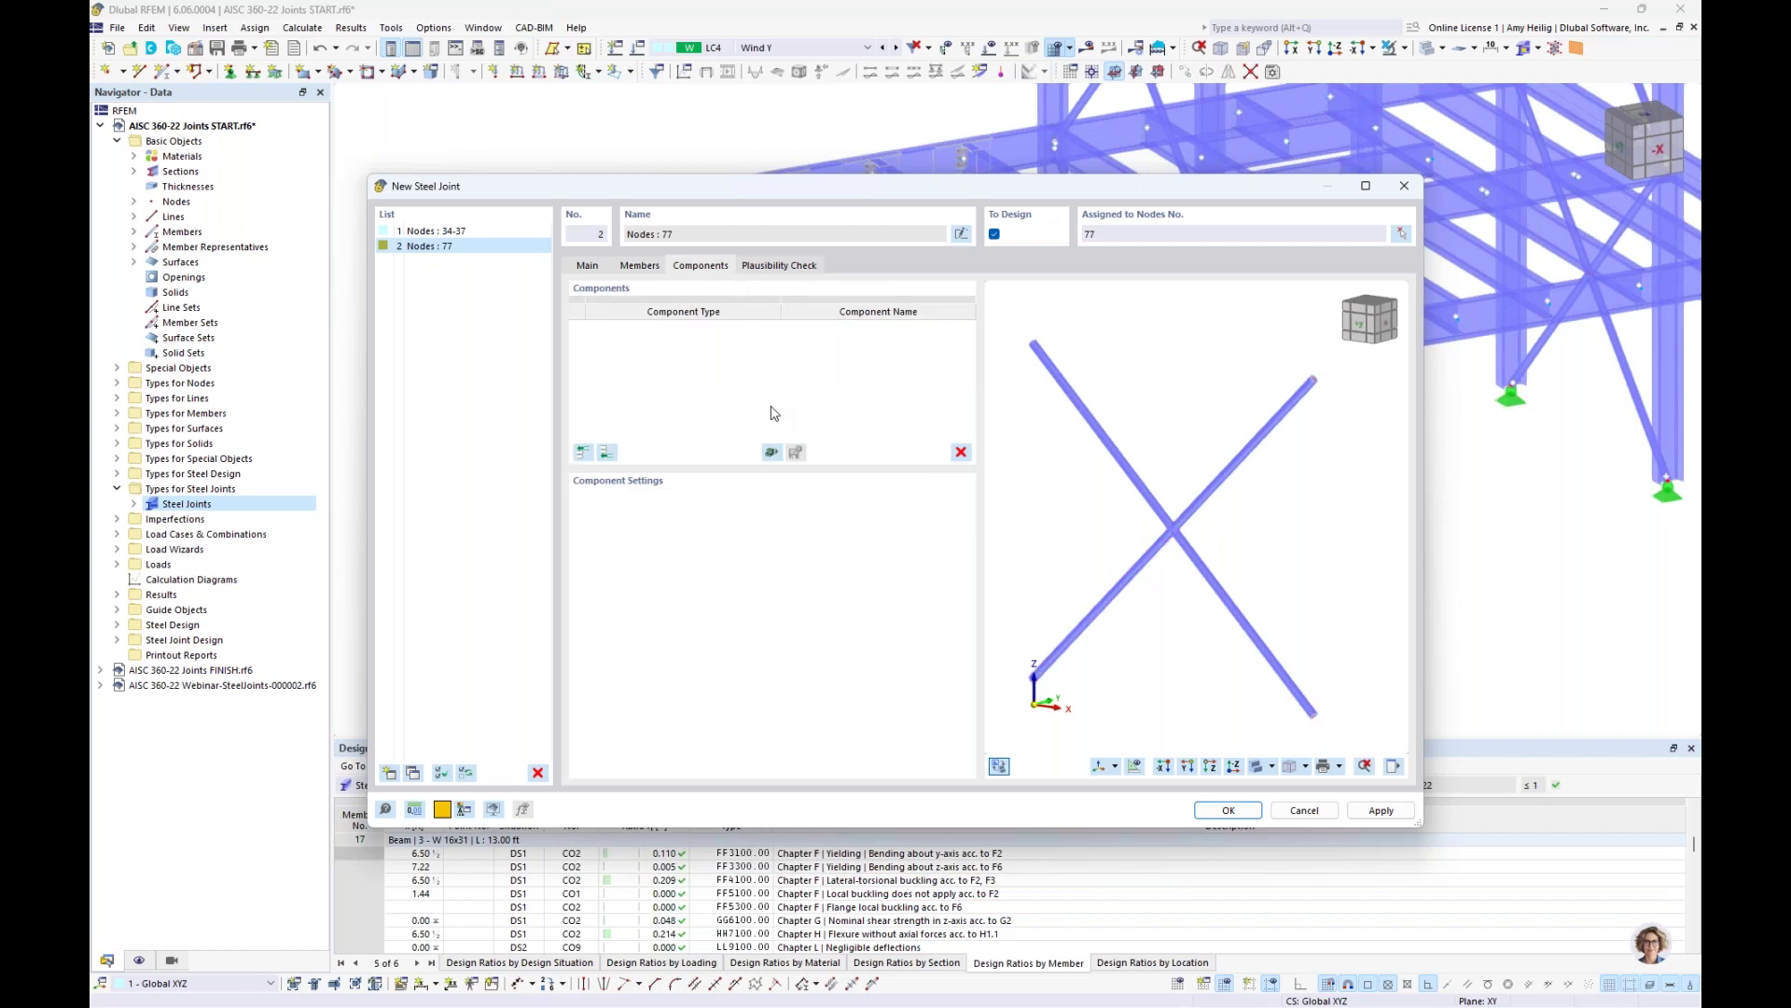
Add a Plate component to the brace joint with the material 3 - A36 (Plates, Strips and Sheets)
{"action": "left_click", "coordinate": [608, 454]}
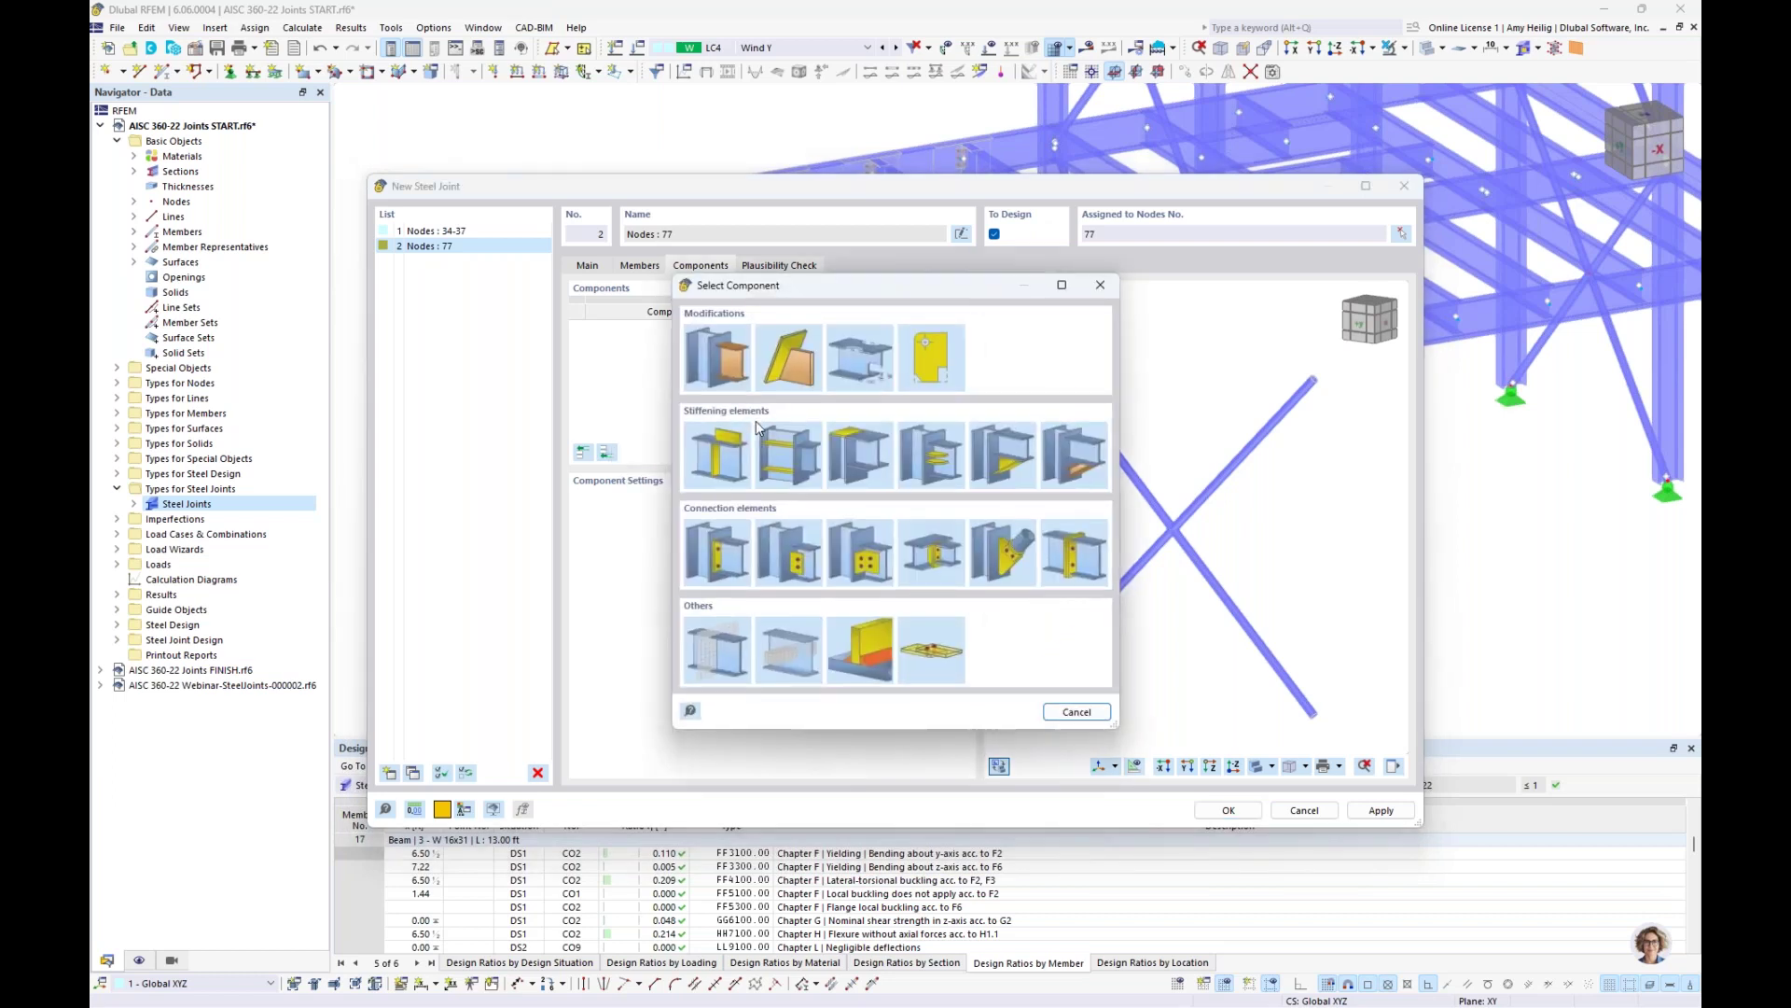
{"action": "left_click", "coordinate": [720, 463]}
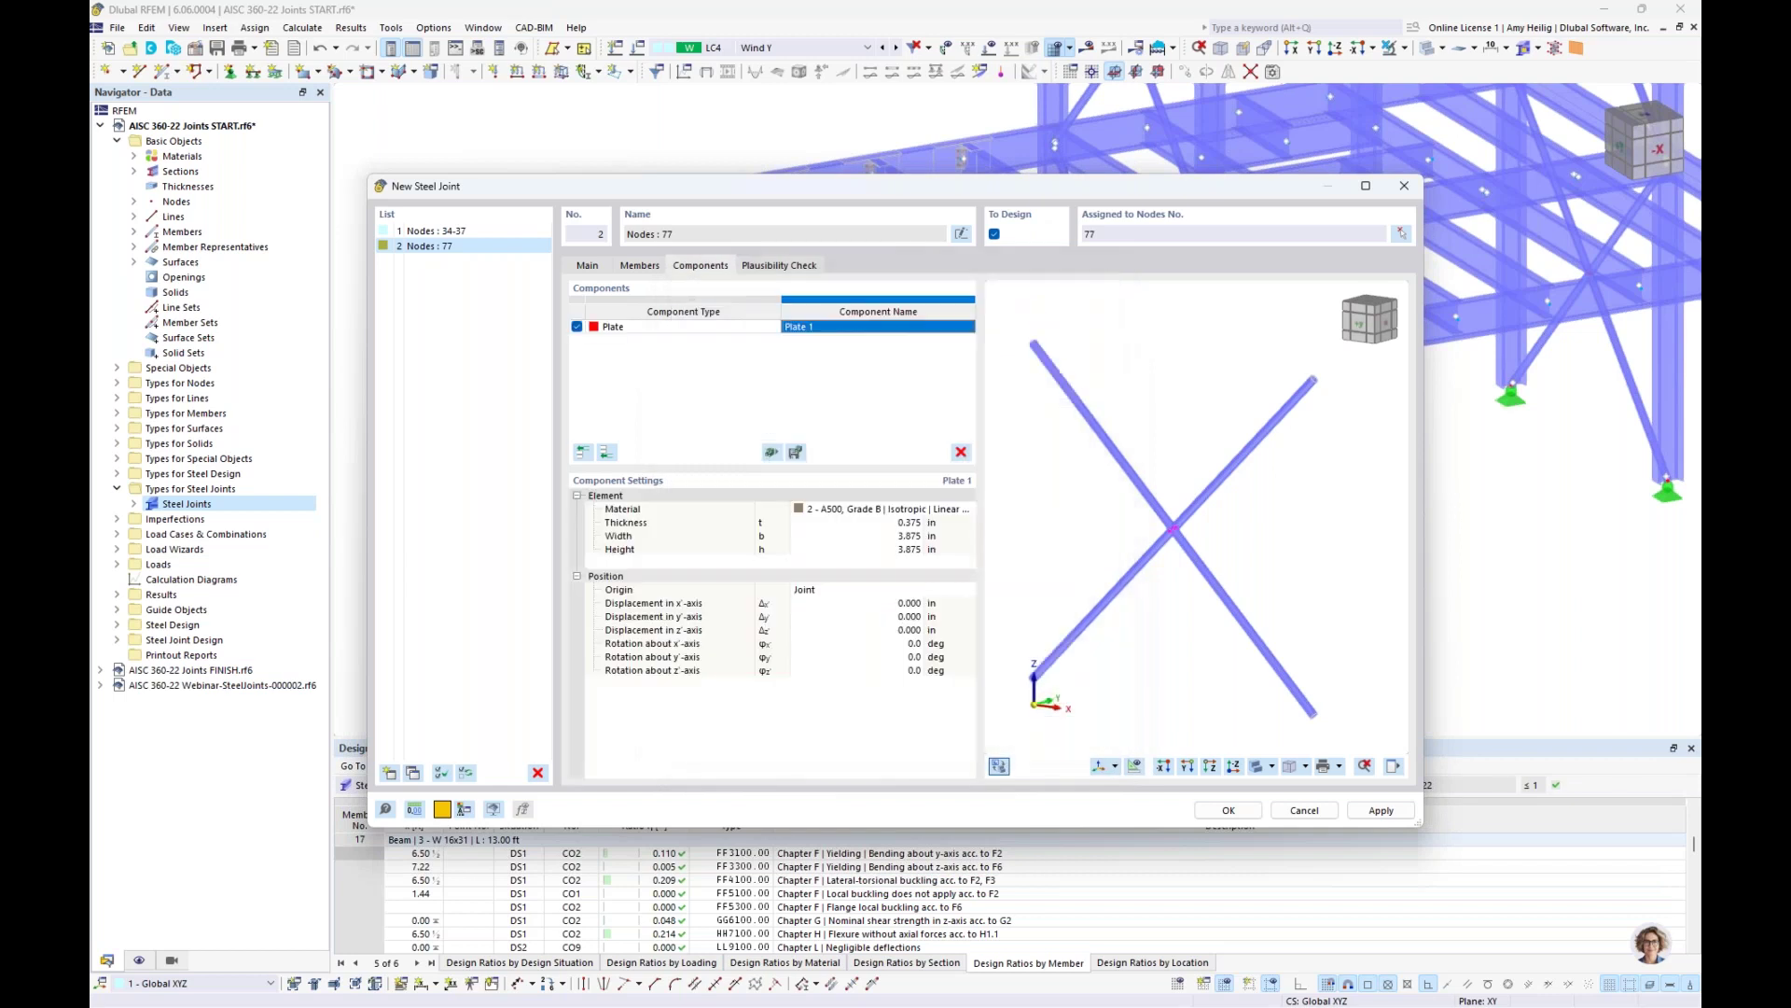
{"action": "left_click", "coordinate": [872, 511]}
{"action": "left_click", "coordinate": [873, 512]}
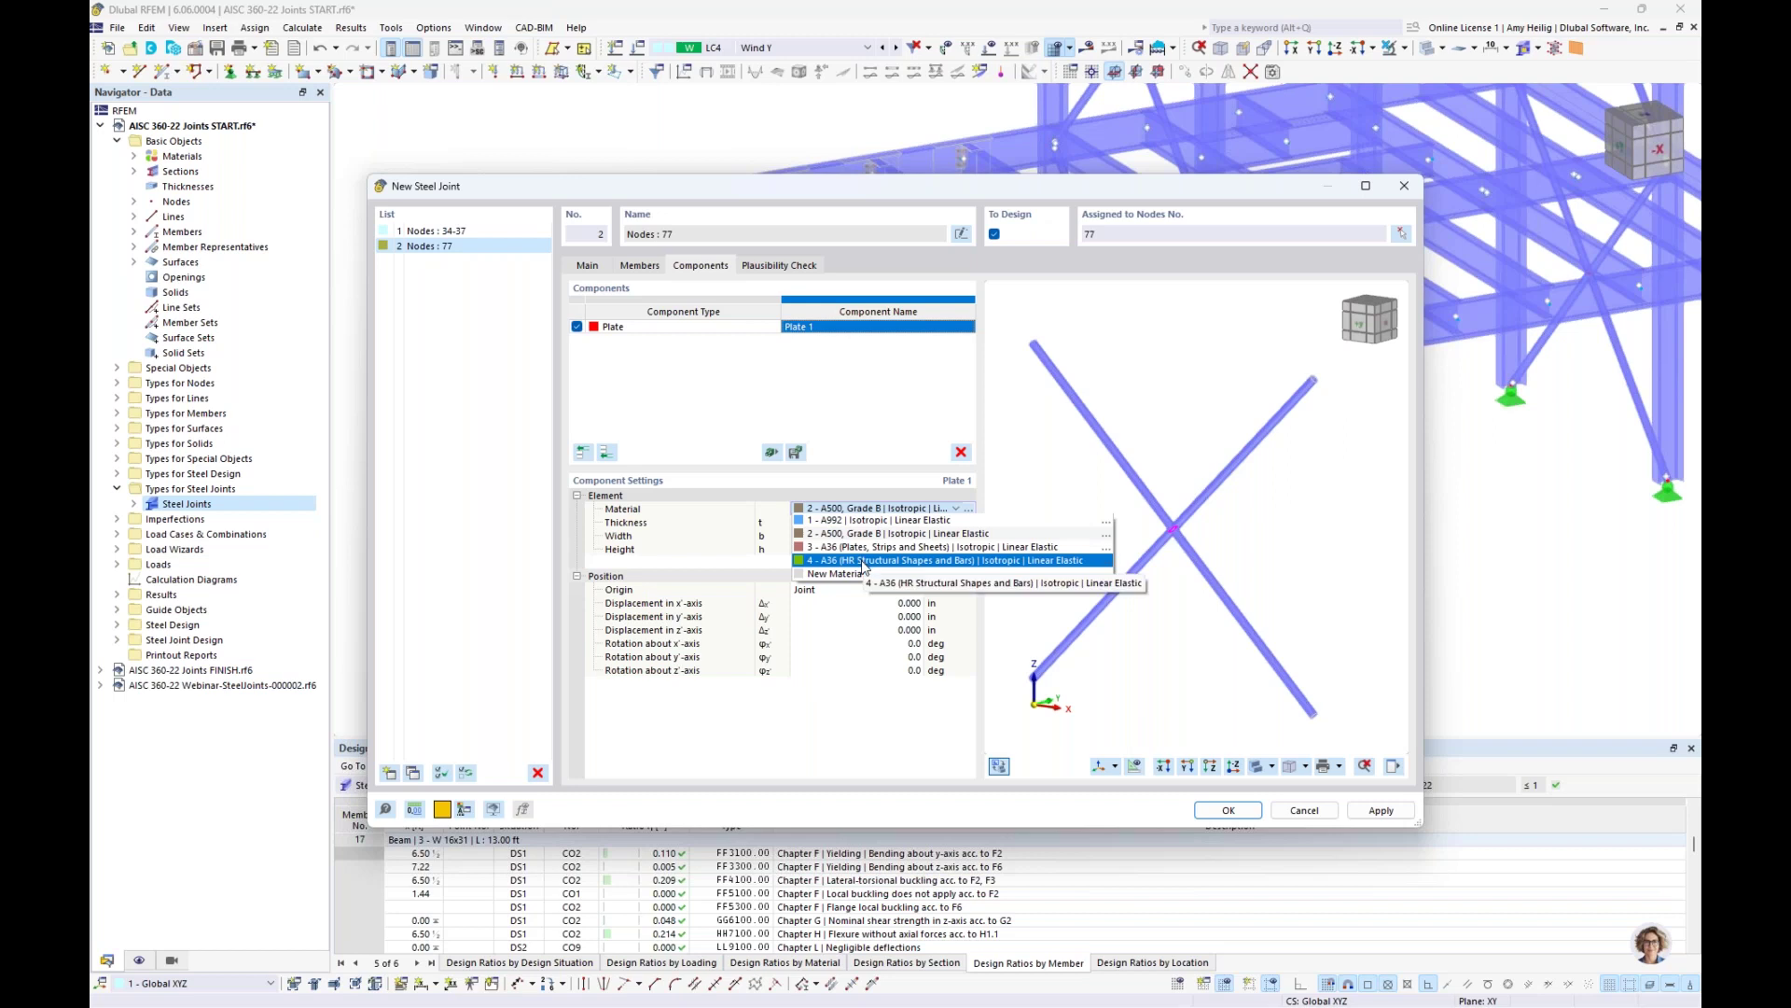
{"action": "left_click", "coordinate": [863, 547]}
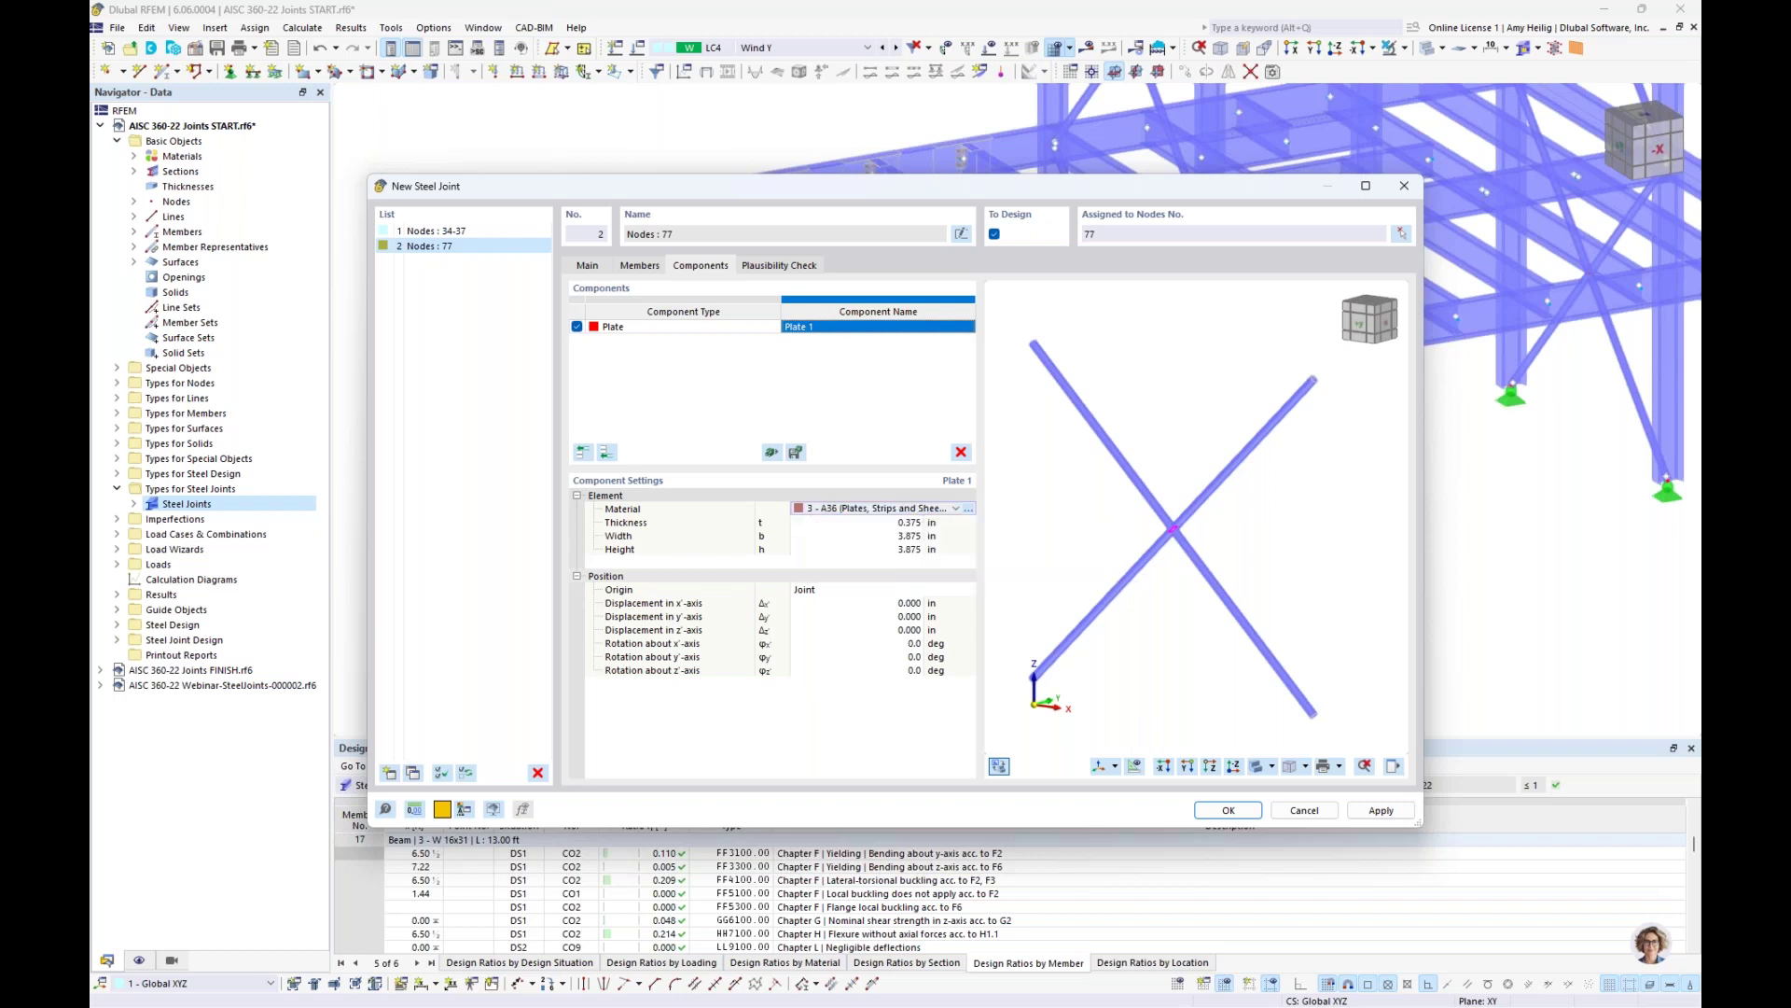
Set both the width and the height of the brace joint's plate to 13.75 in
{"action": "left_click", "coordinate": [833, 522]}
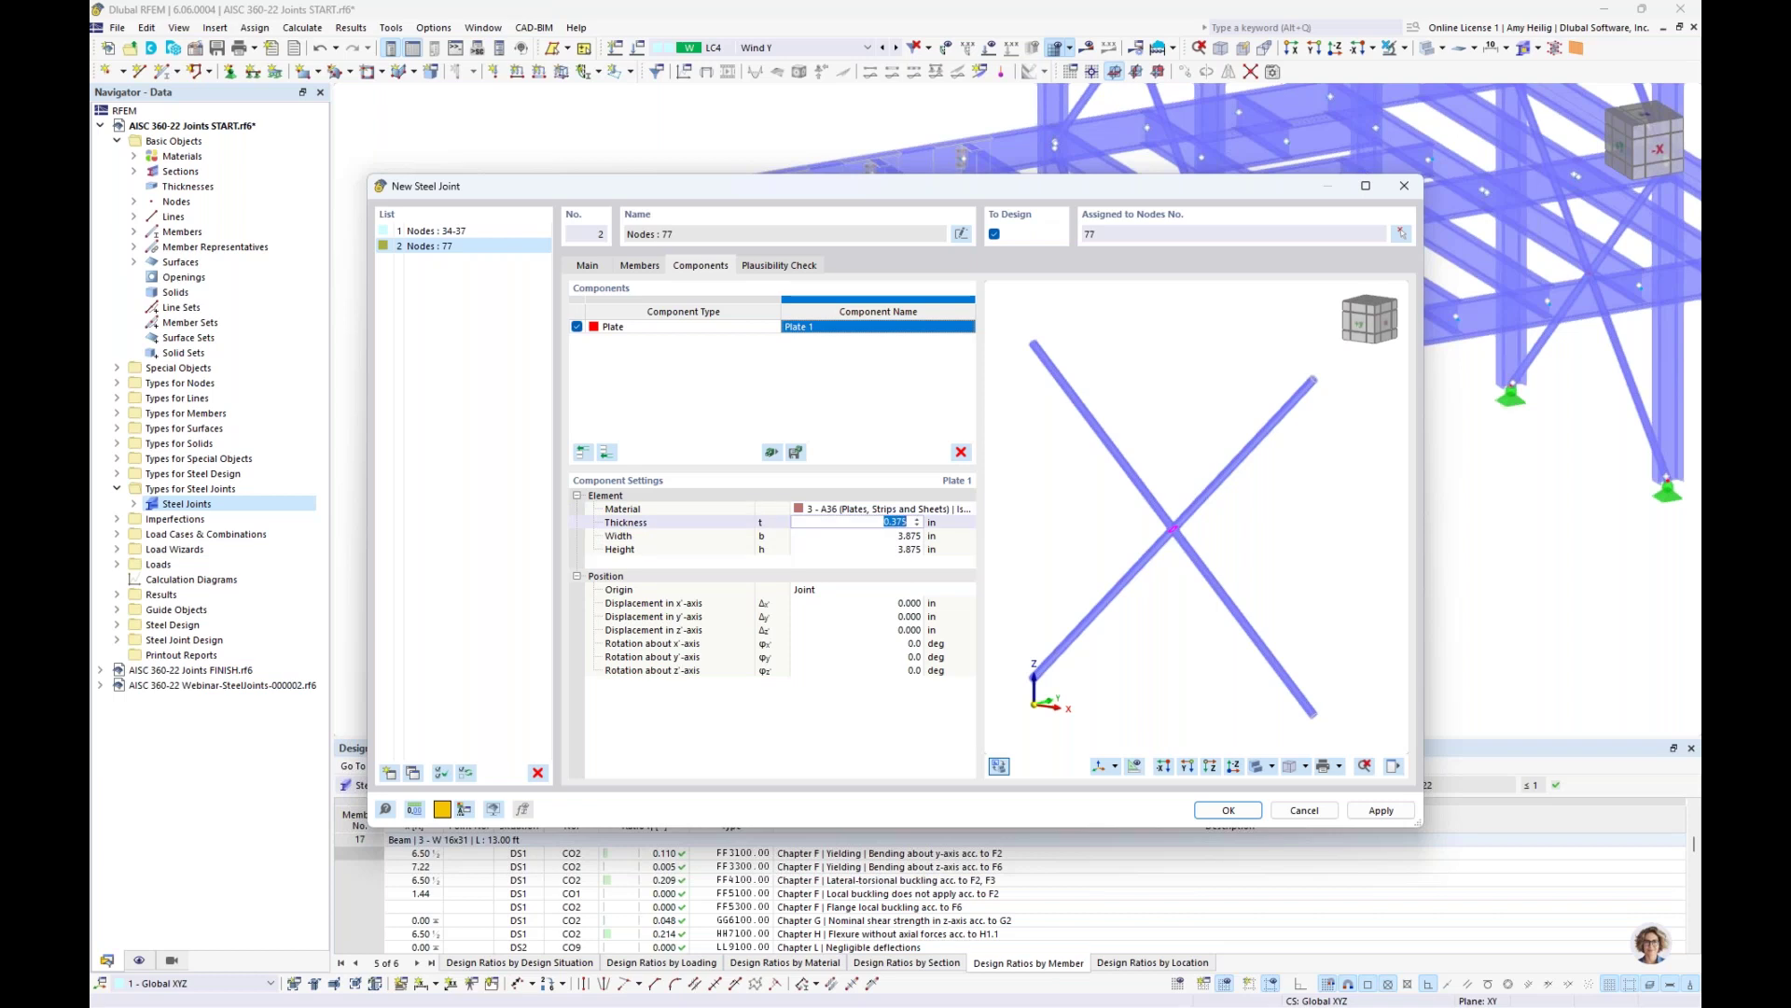
{"action": "left_click", "coordinate": [835, 536]}
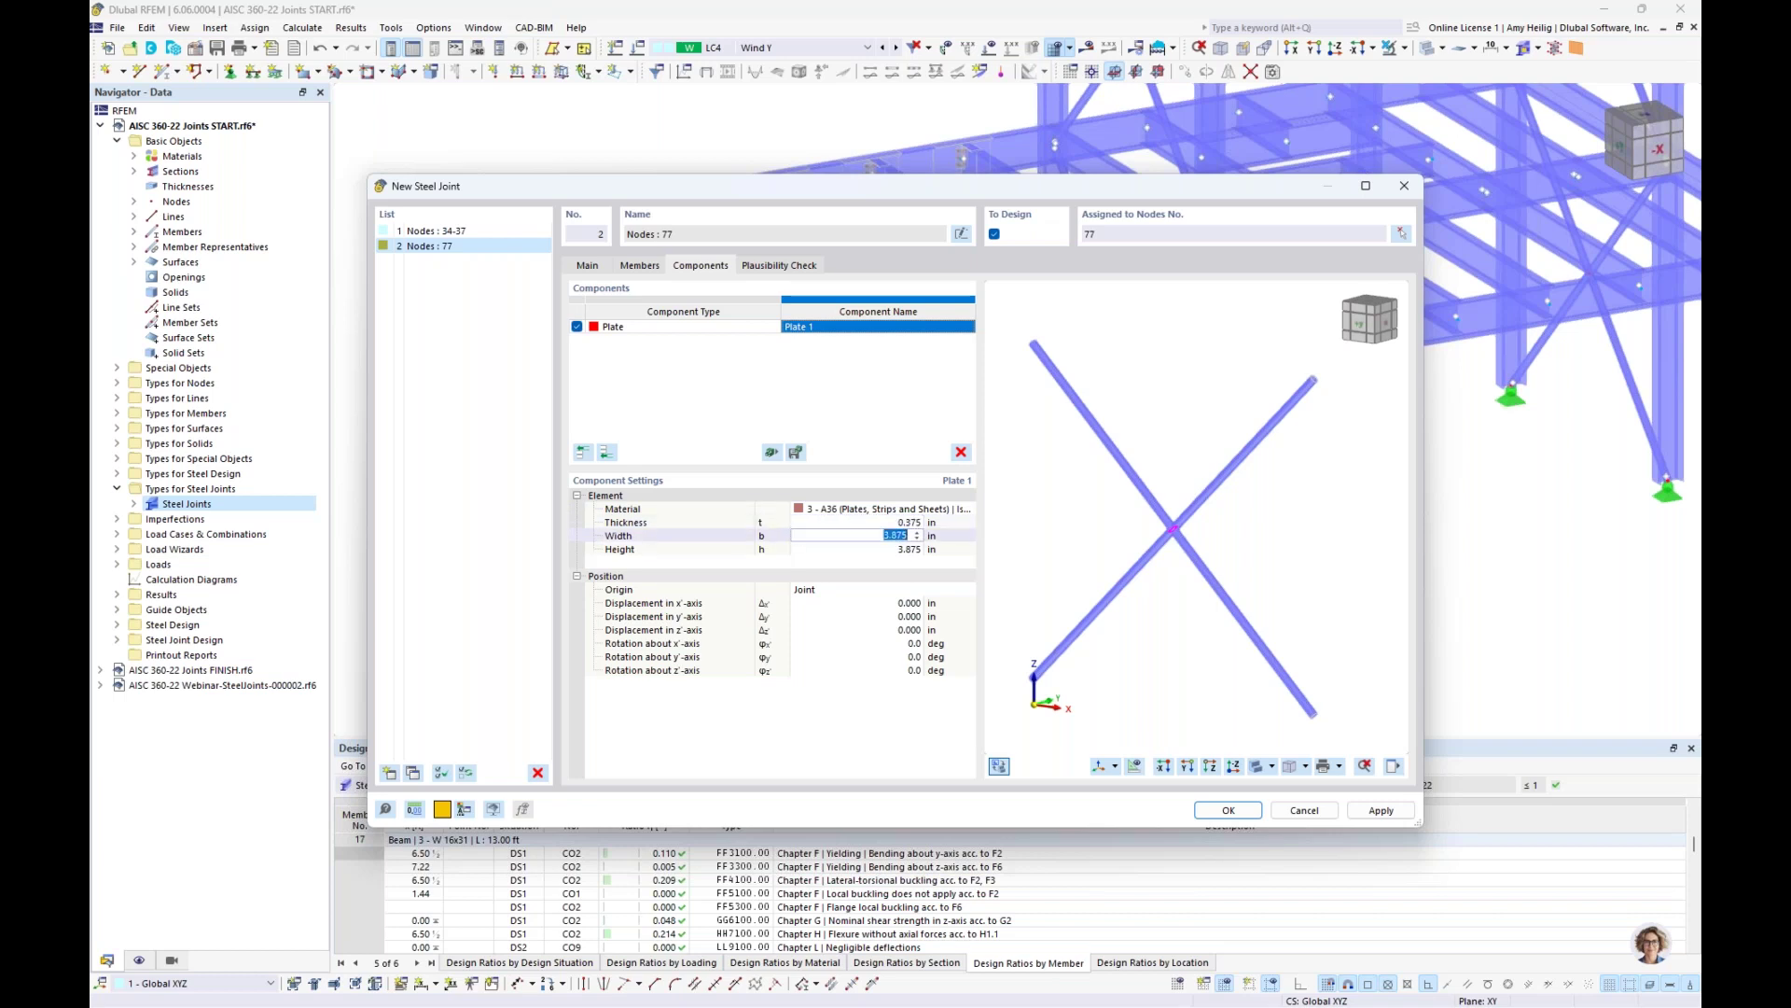
{"action": "type", "text": "13.75"}
{"action": "key", "text": "Tab"}
{"action": "type", "text": "13.3"}
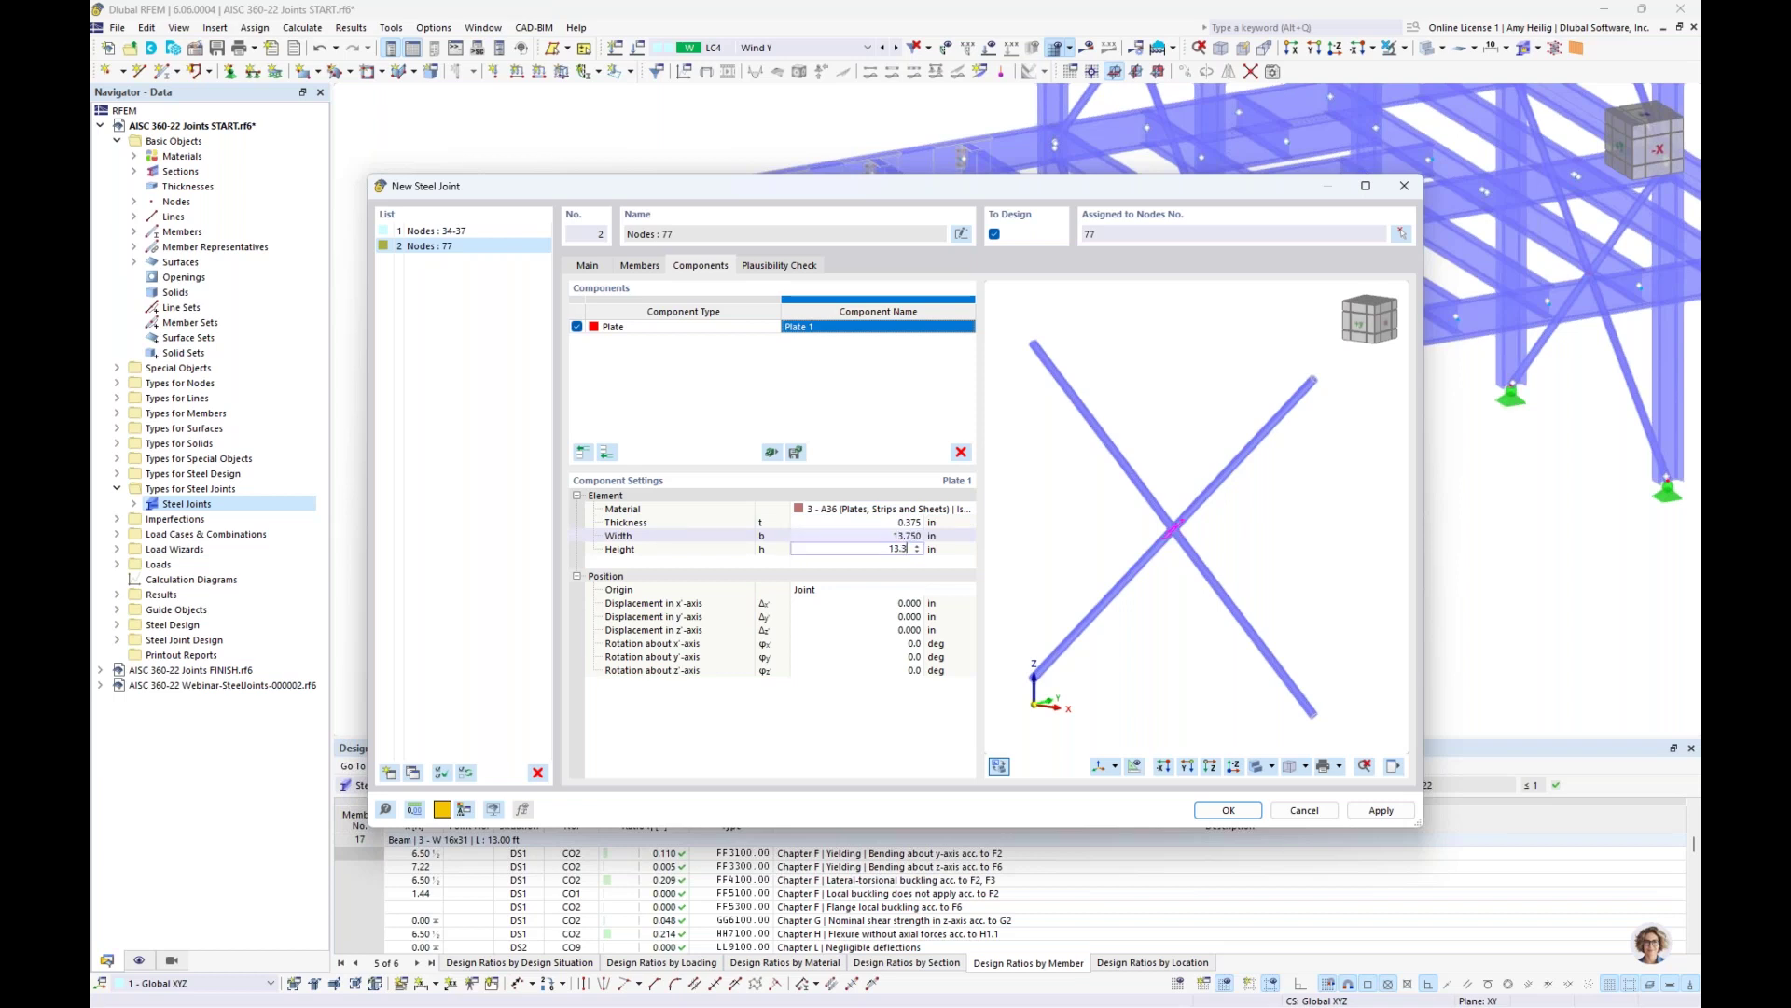
{"action": "key", "text": "BackSpace"}
{"action": "type", "text": "75"}
{"action": "key", "text": "Tab"}
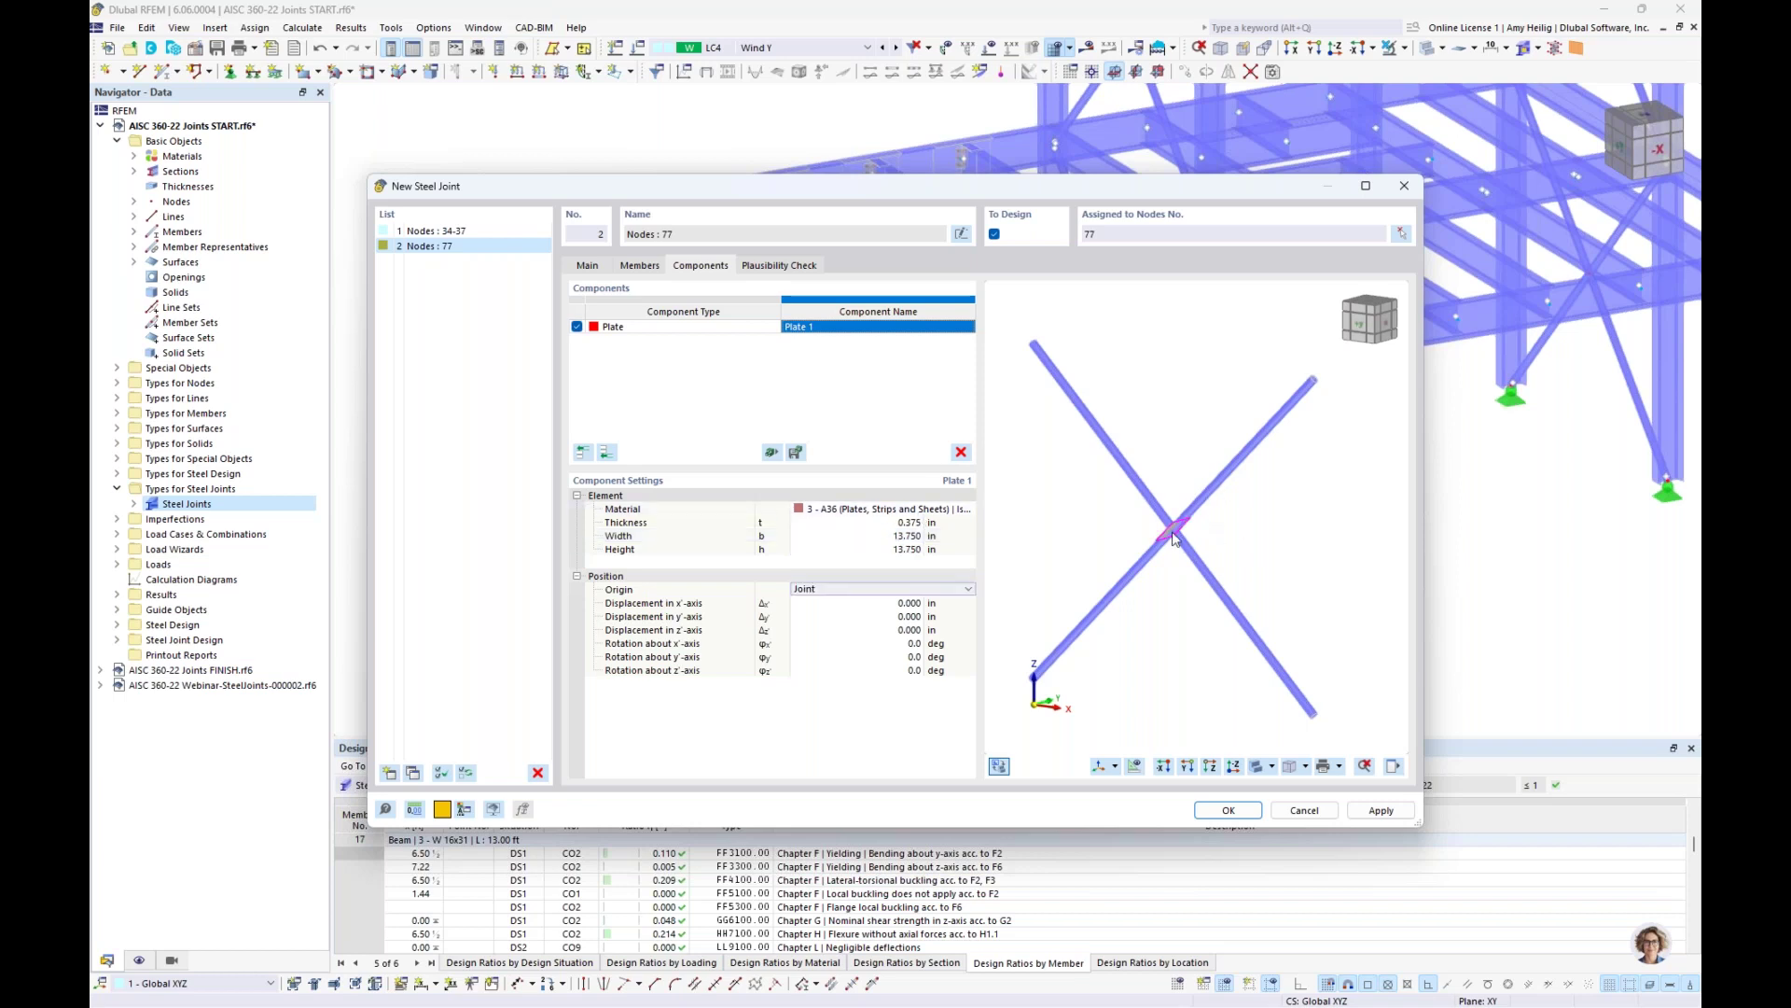
Show the plate's local axes and rotate the plate 90 degrees about its x'-axis and 45 degrees about its y'-axis
{"action": "scroll", "coordinate": [1176, 533], "scroll_direction": "up", "scroll_amount": 3}
{"action": "scroll", "coordinate": [1176, 533], "scroll_direction": "up", "scroll_amount": 3}
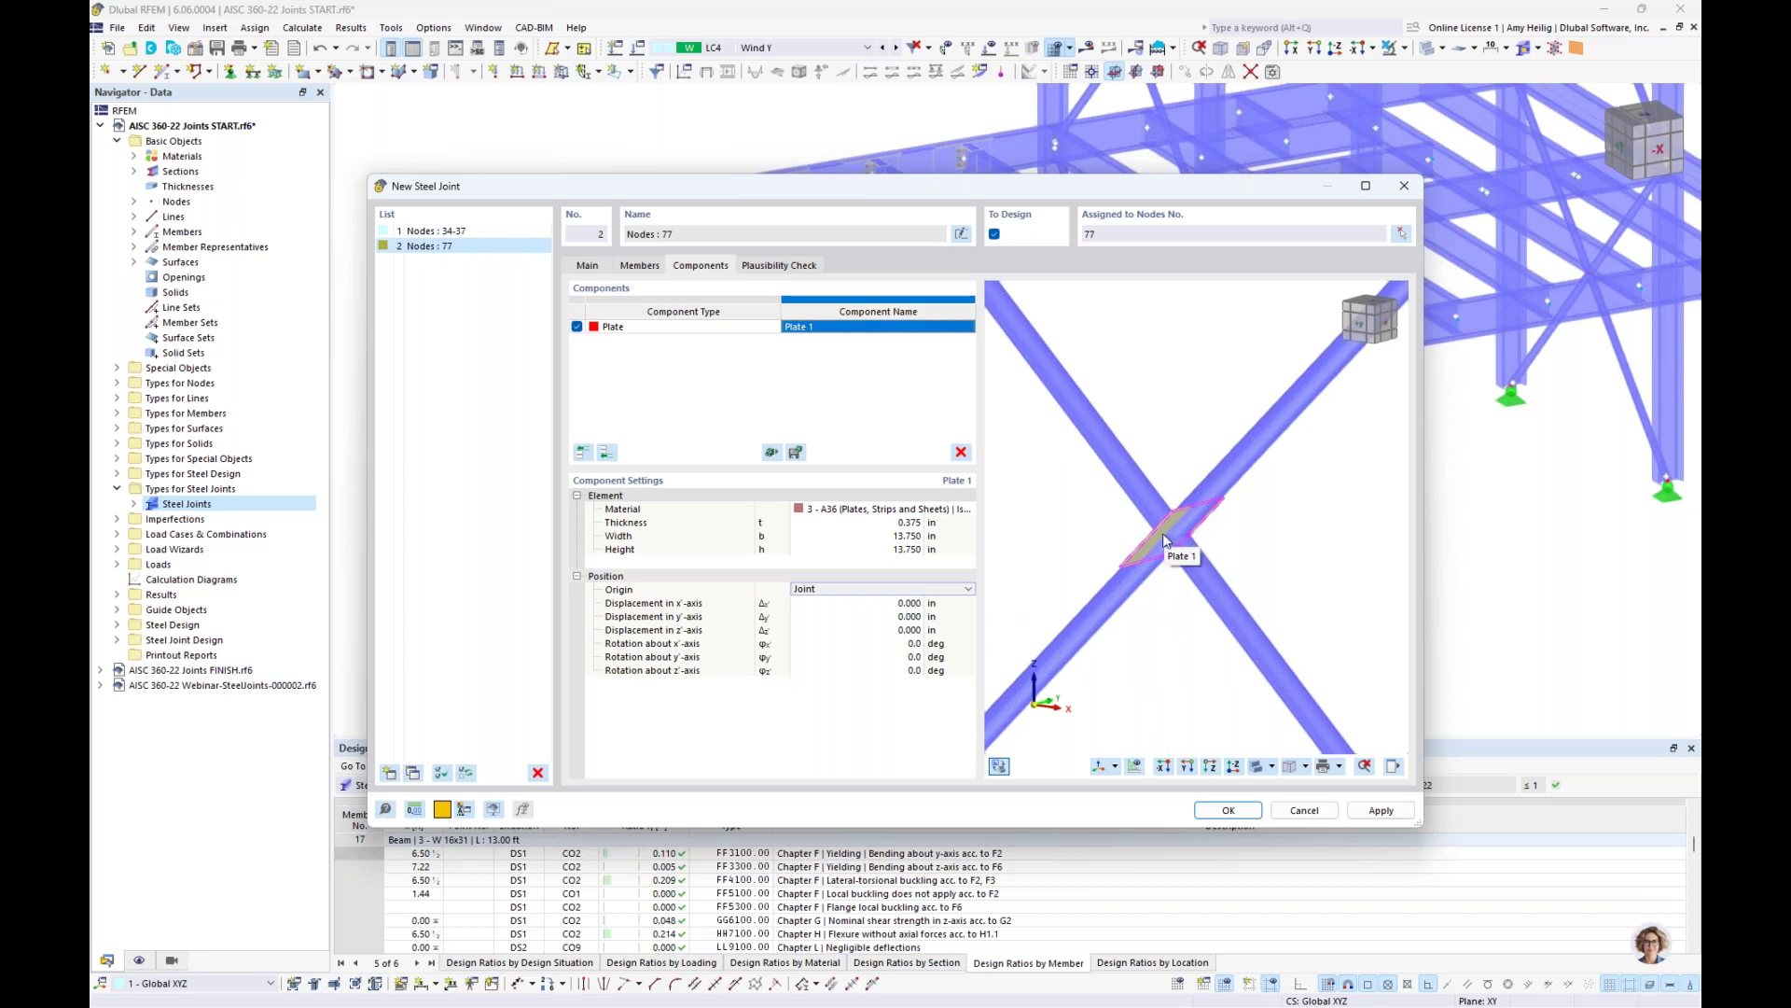
{"action": "left_click", "coordinate": [1101, 766]}
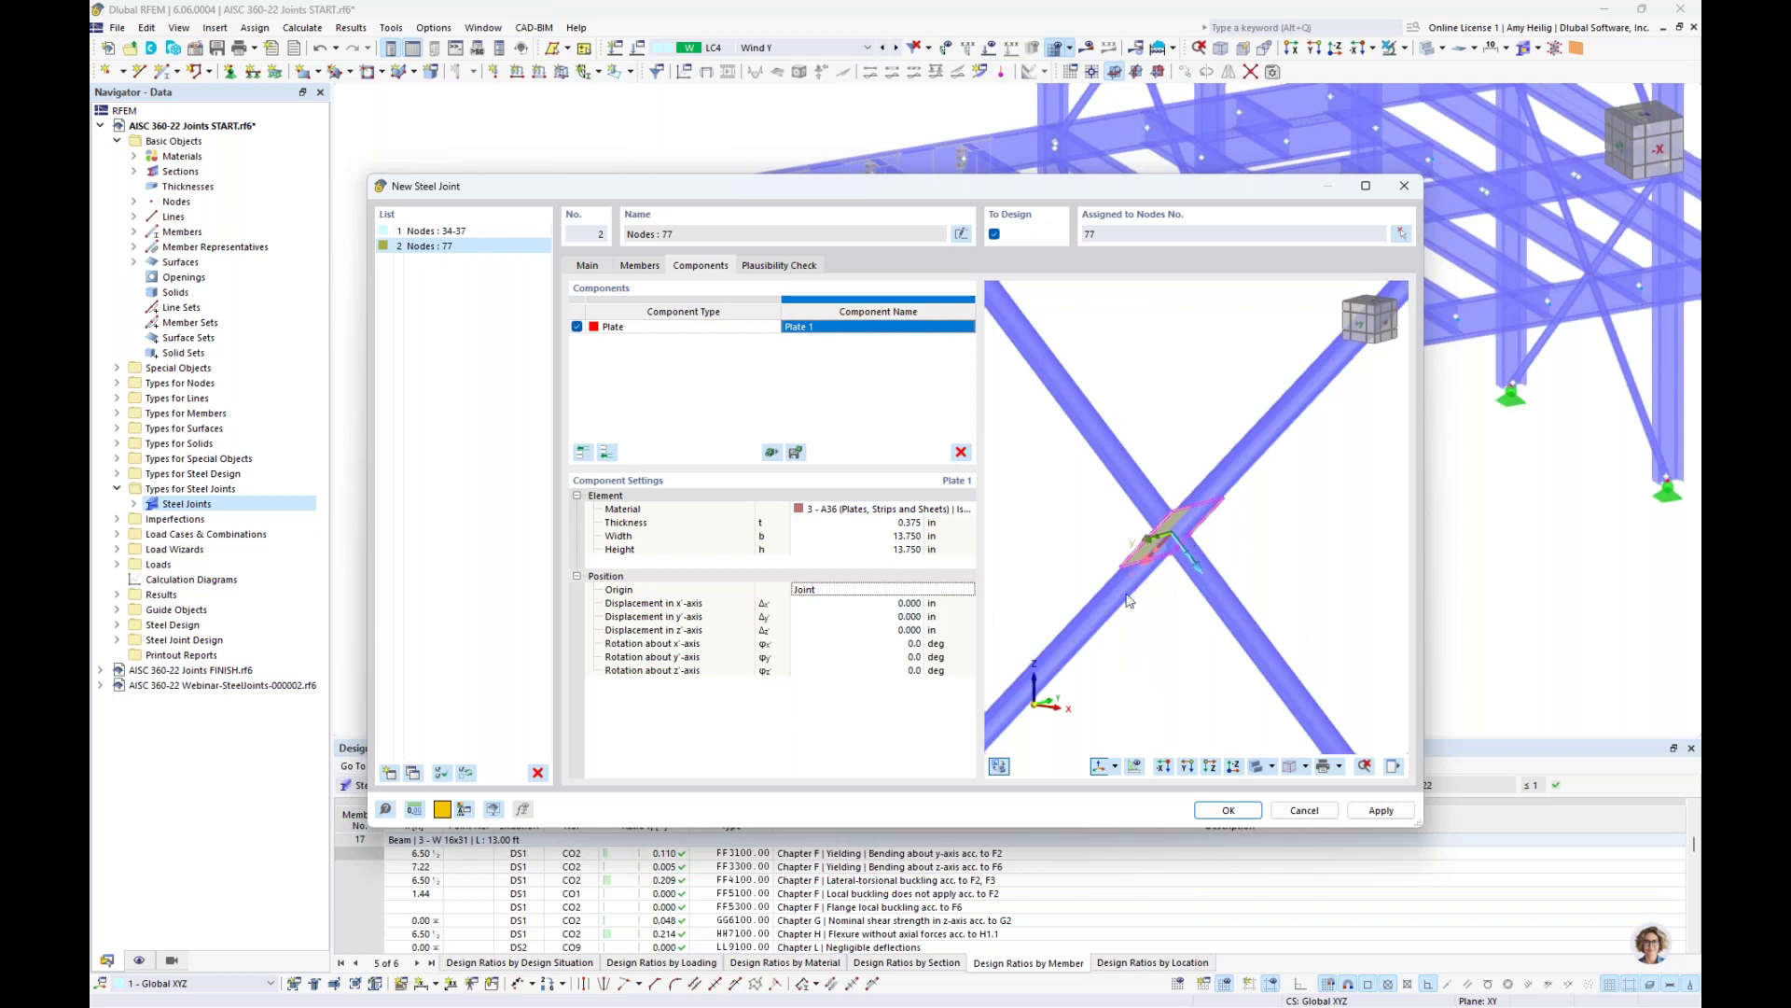
{"action": "left_click", "coordinate": [886, 643]}
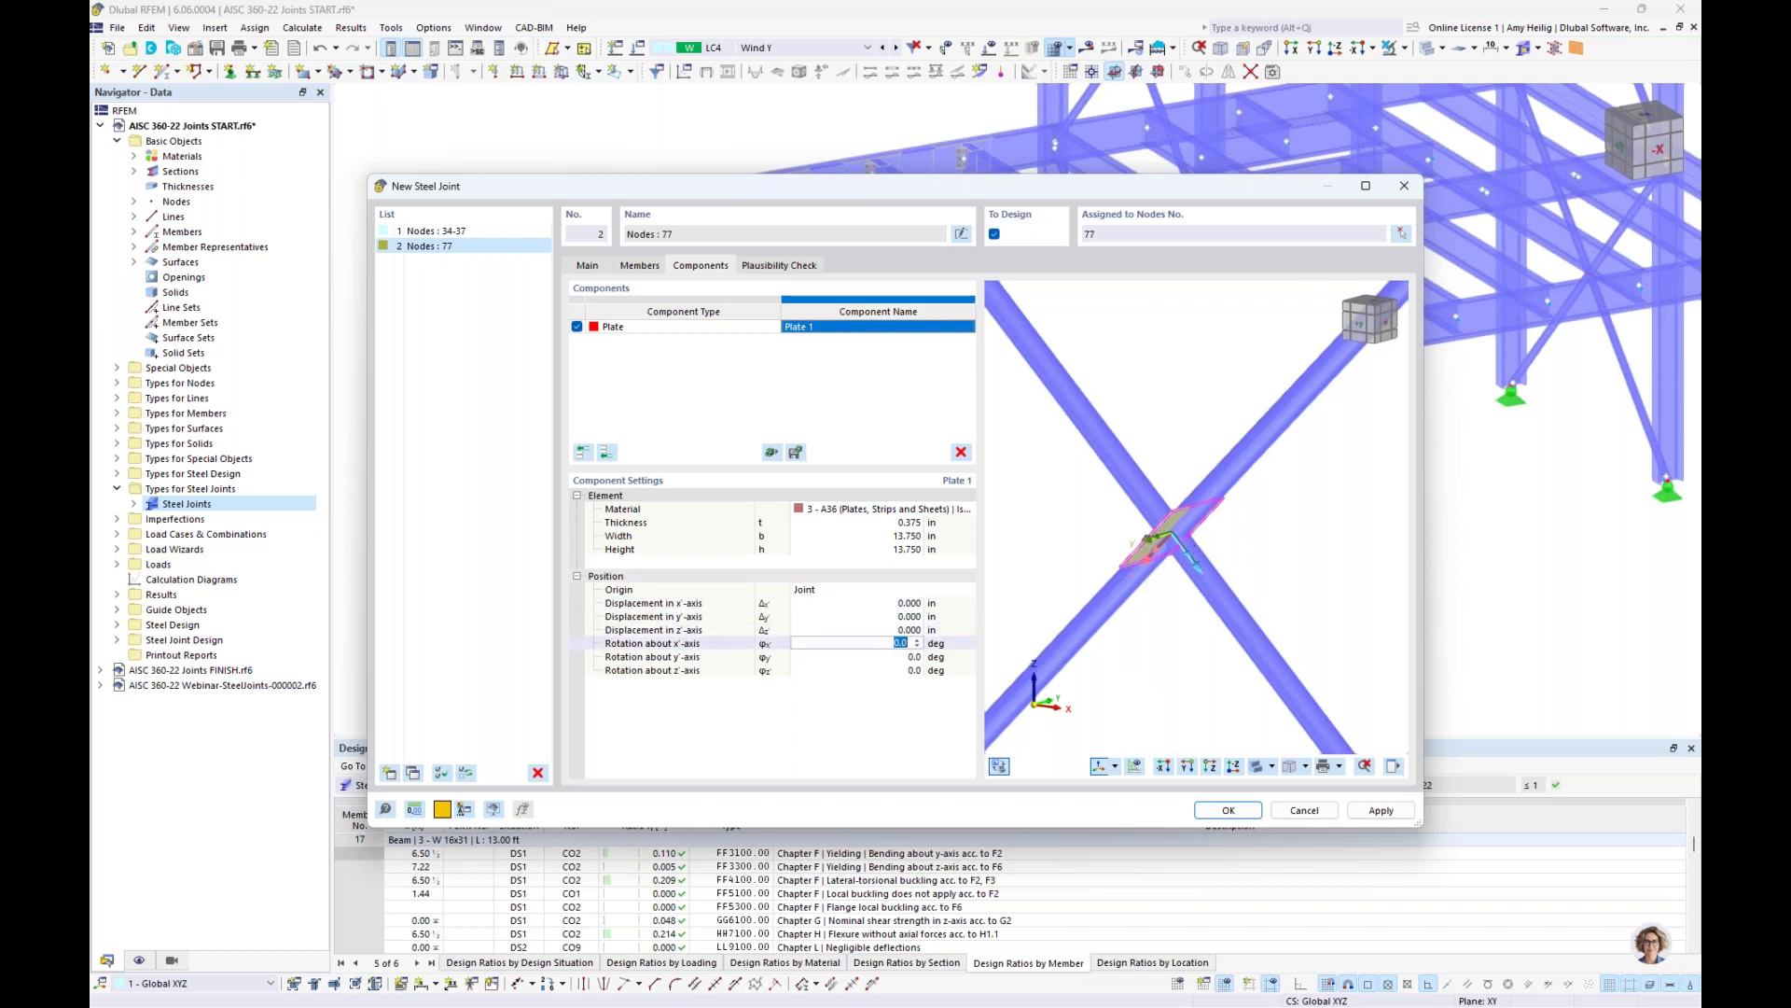
{"action": "type", "text": "90"}
{"action": "key", "text": "Tab"}
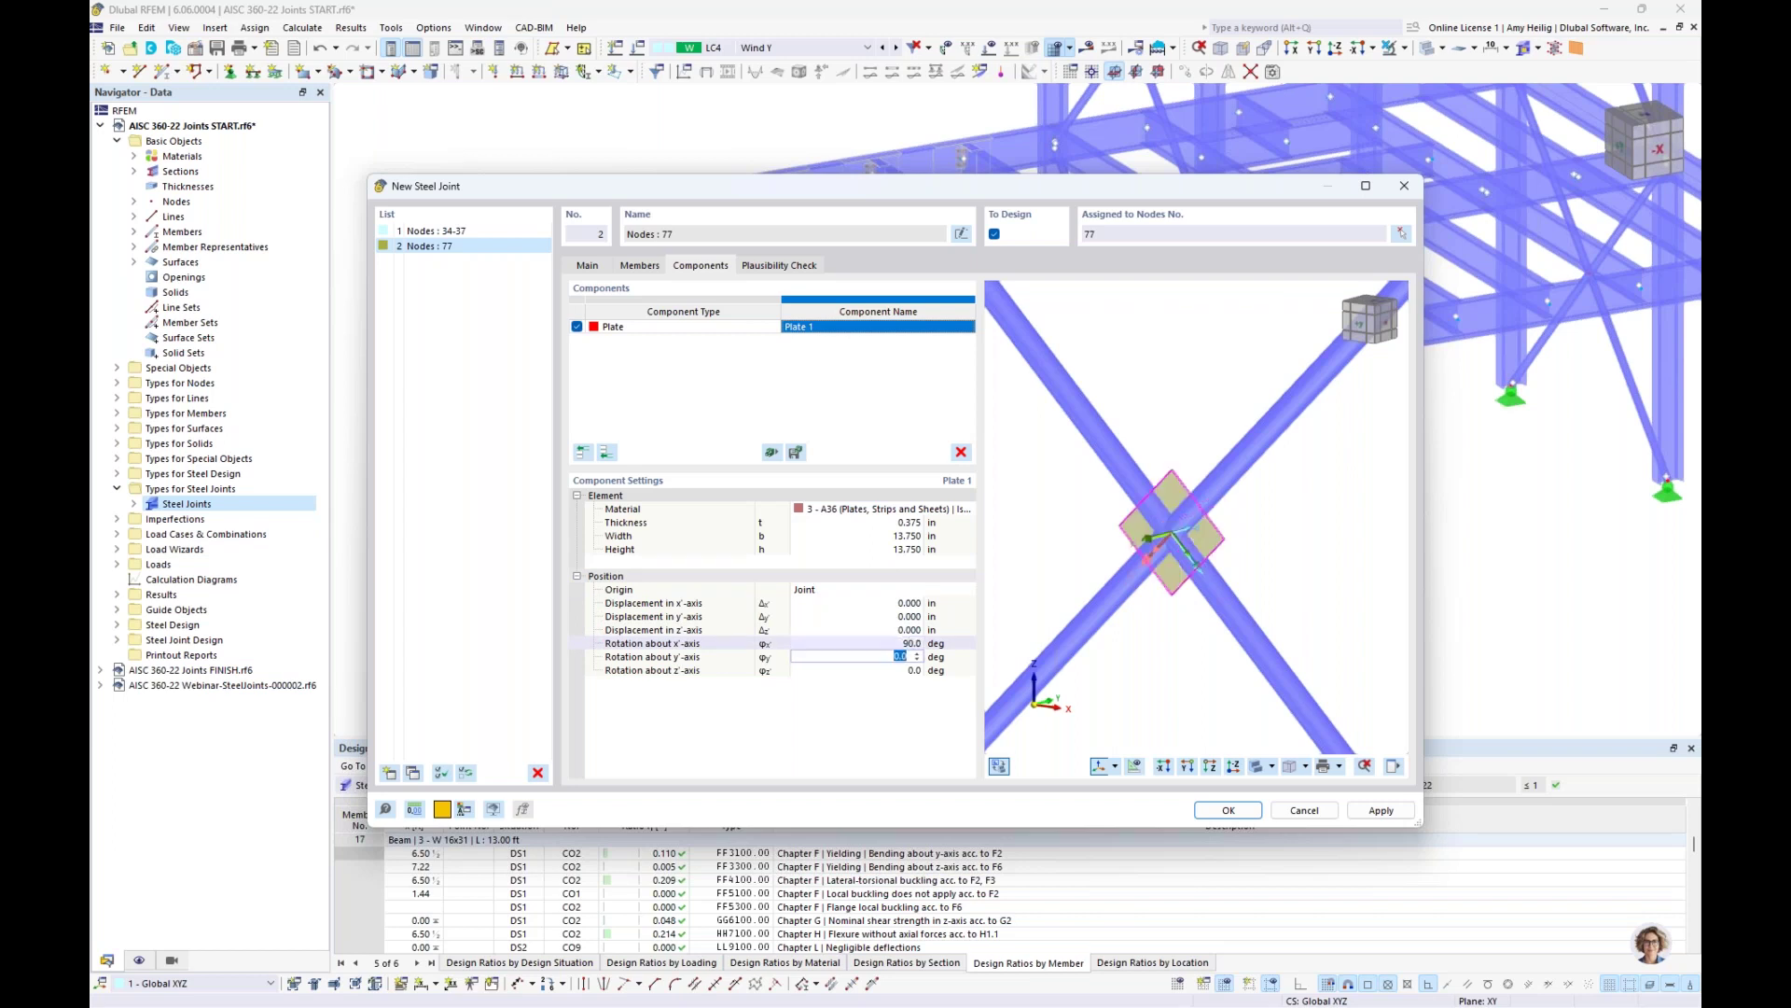
{"action": "type", "text": "45"}
{"action": "key", "text": "Tab"}
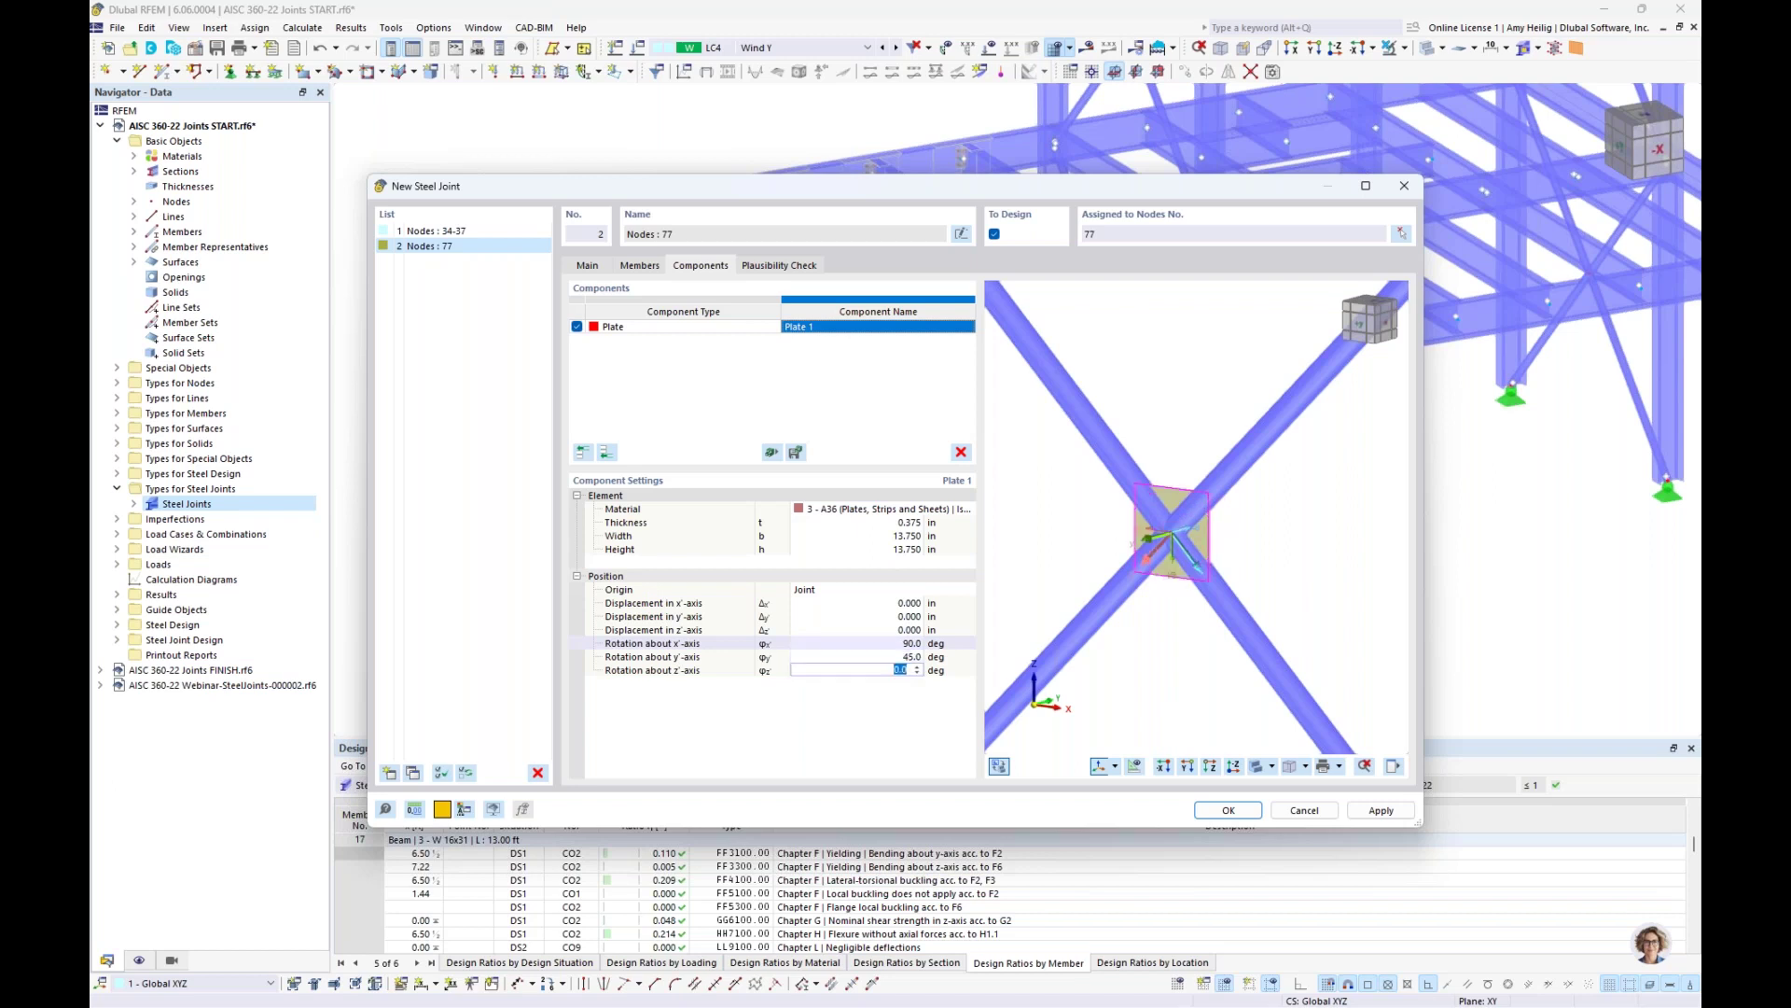
{"action": "key", "text": "Return"}
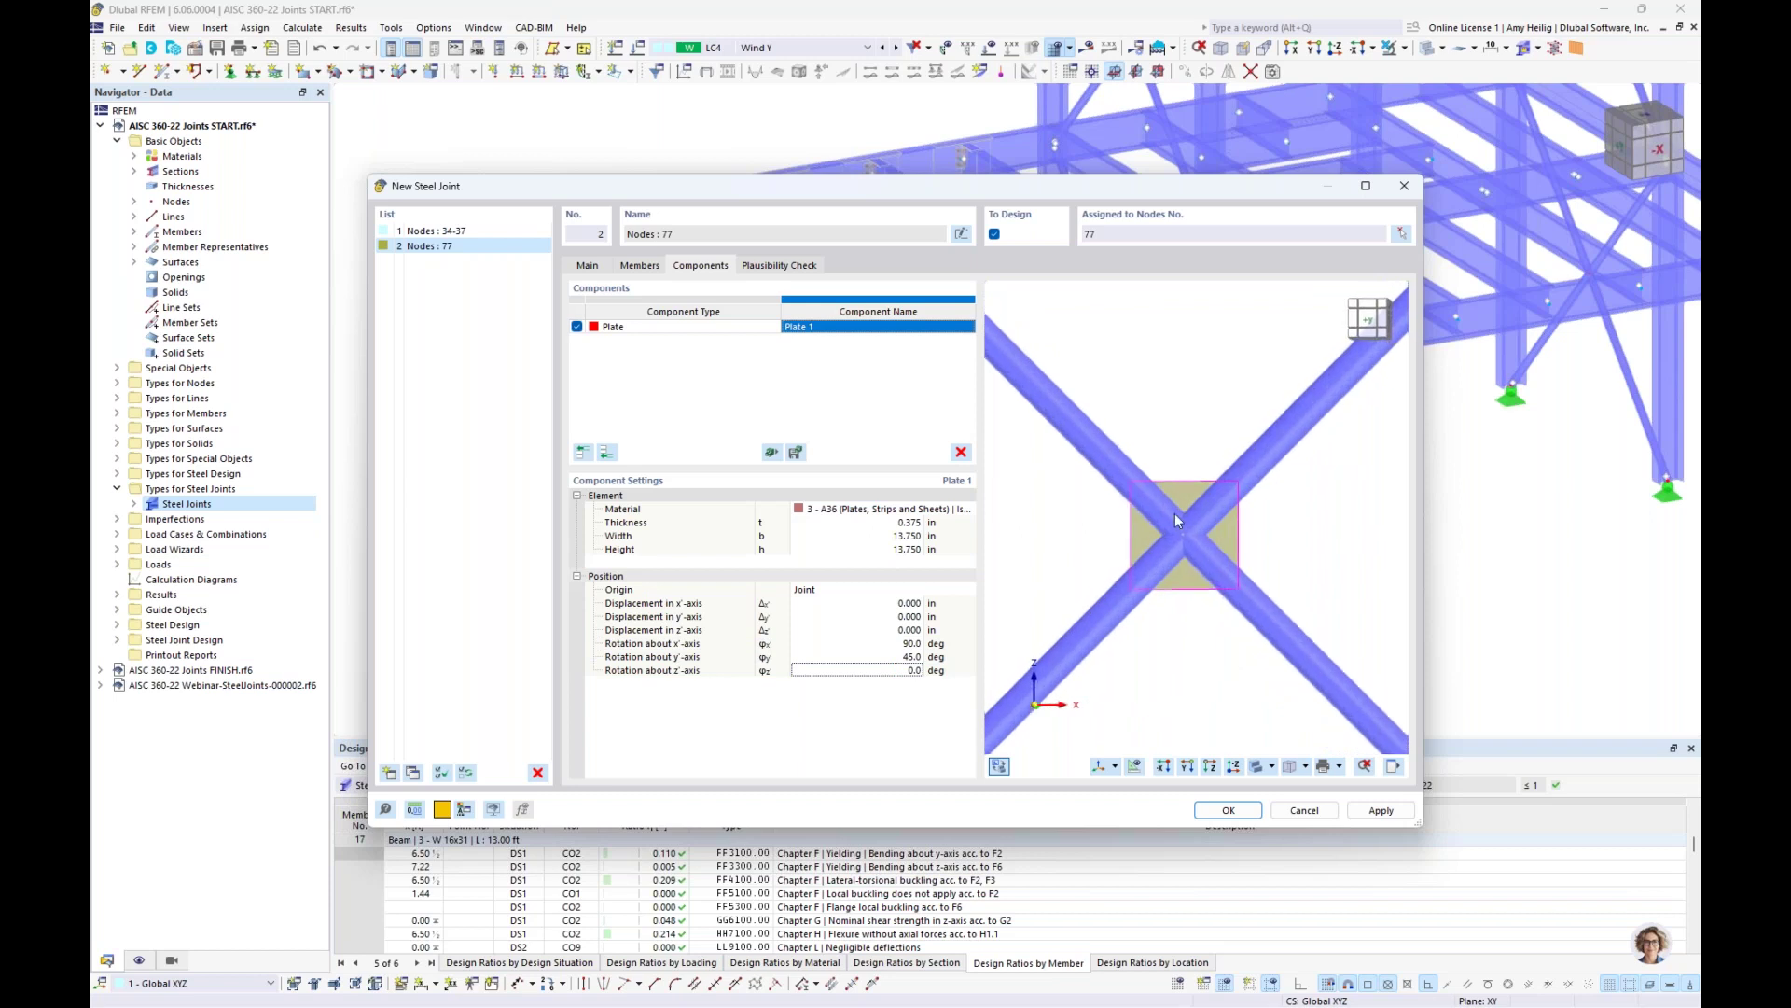
{"action": "scroll", "coordinate": [1174, 513], "scroll_direction": "up", "scroll_amount": 3}
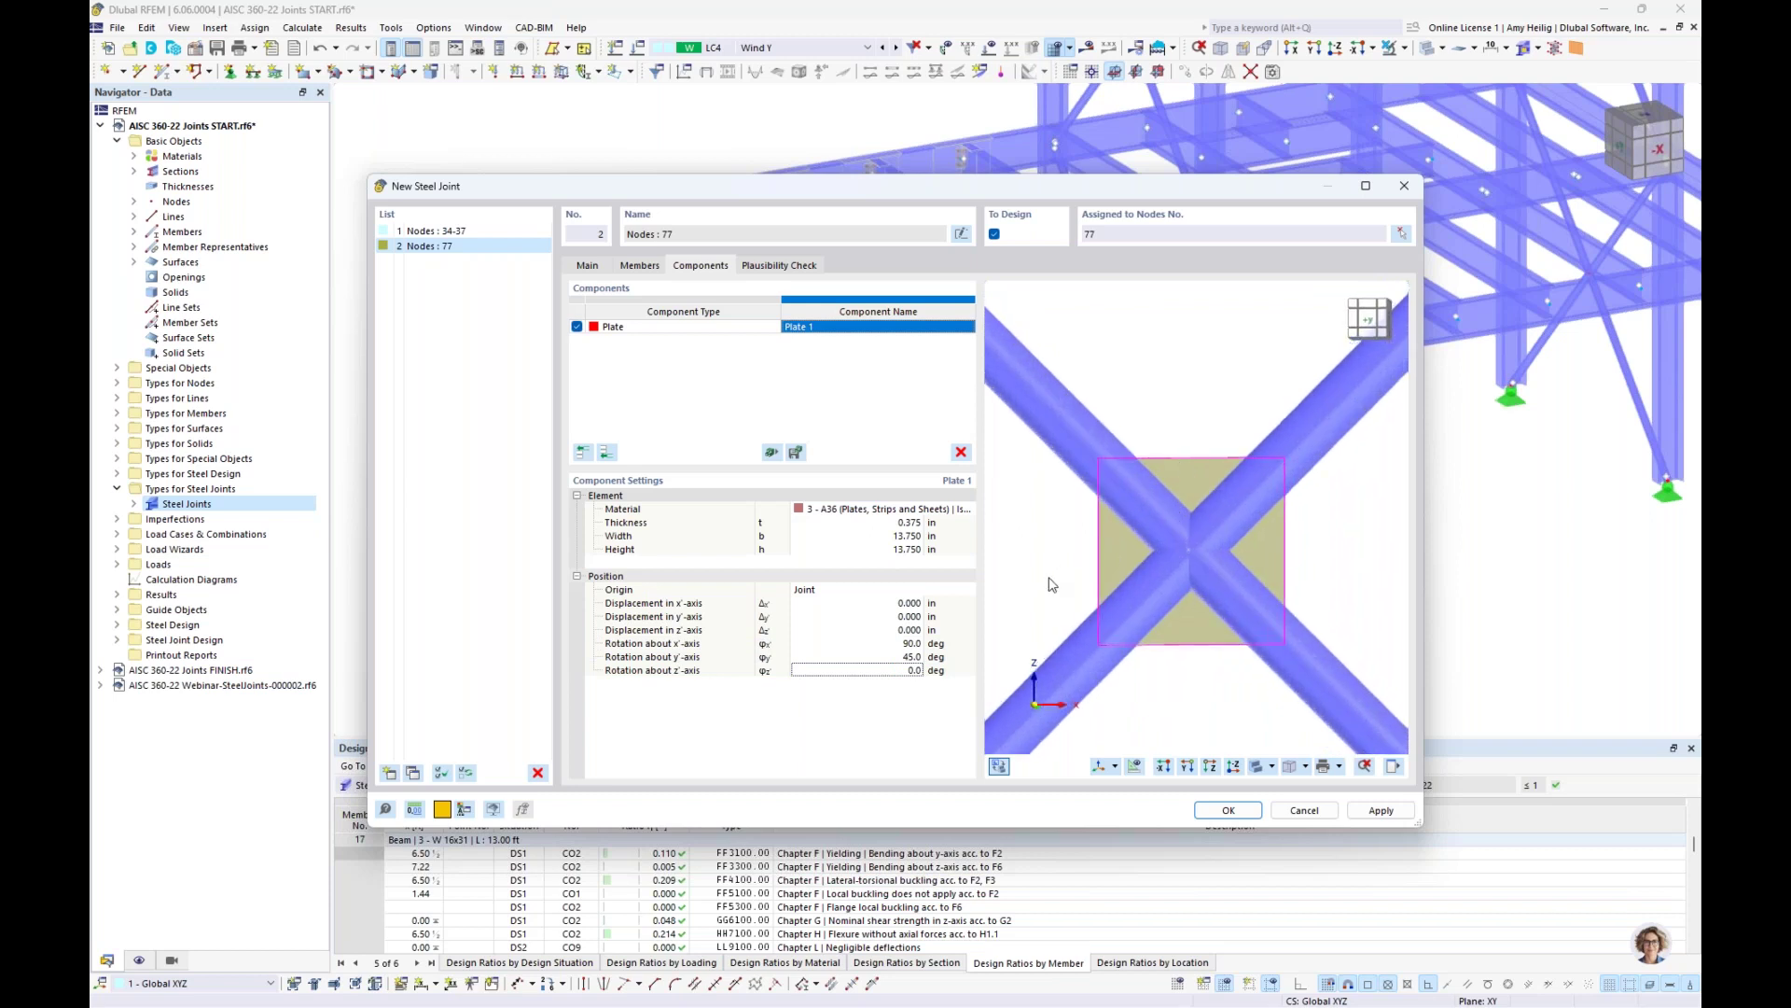
Add a Plate Editor component that chamfers all corners of Plate 1 with dimensions of 3 by 3 in
{"action": "left_click", "coordinate": [608, 451]}
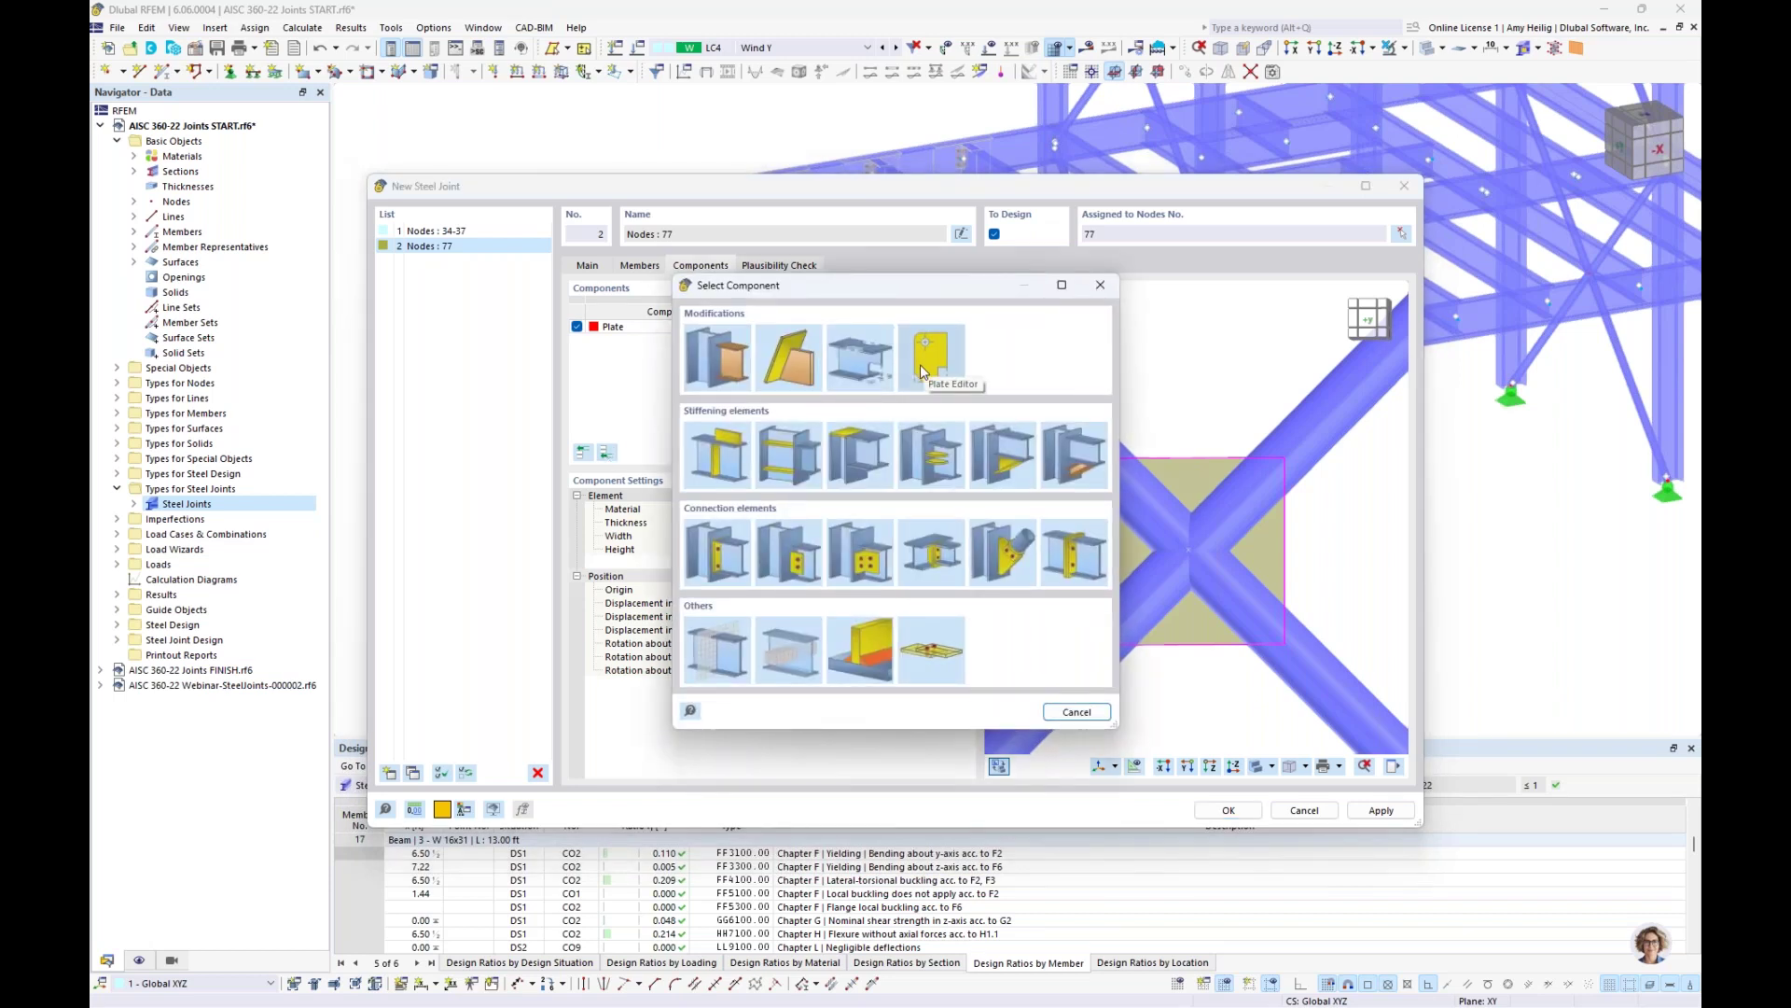
{"action": "left_click", "coordinate": [920, 364]}
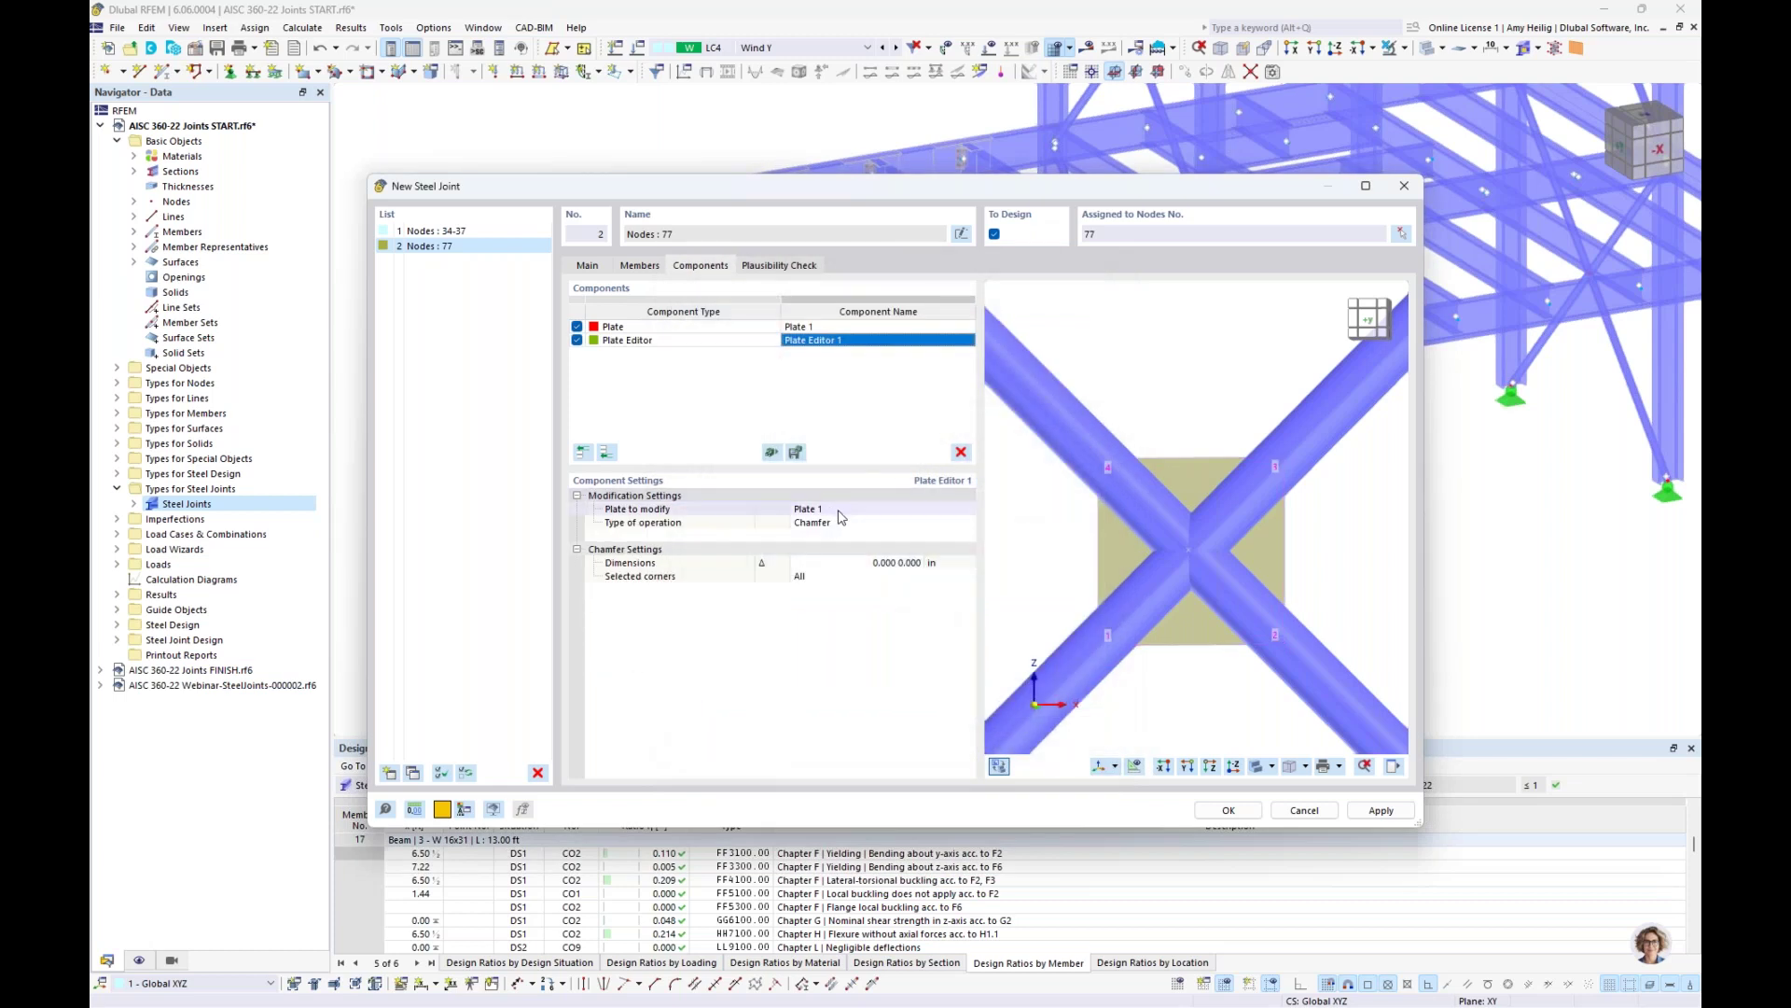
{"action": "left_click", "coordinate": [849, 563]}
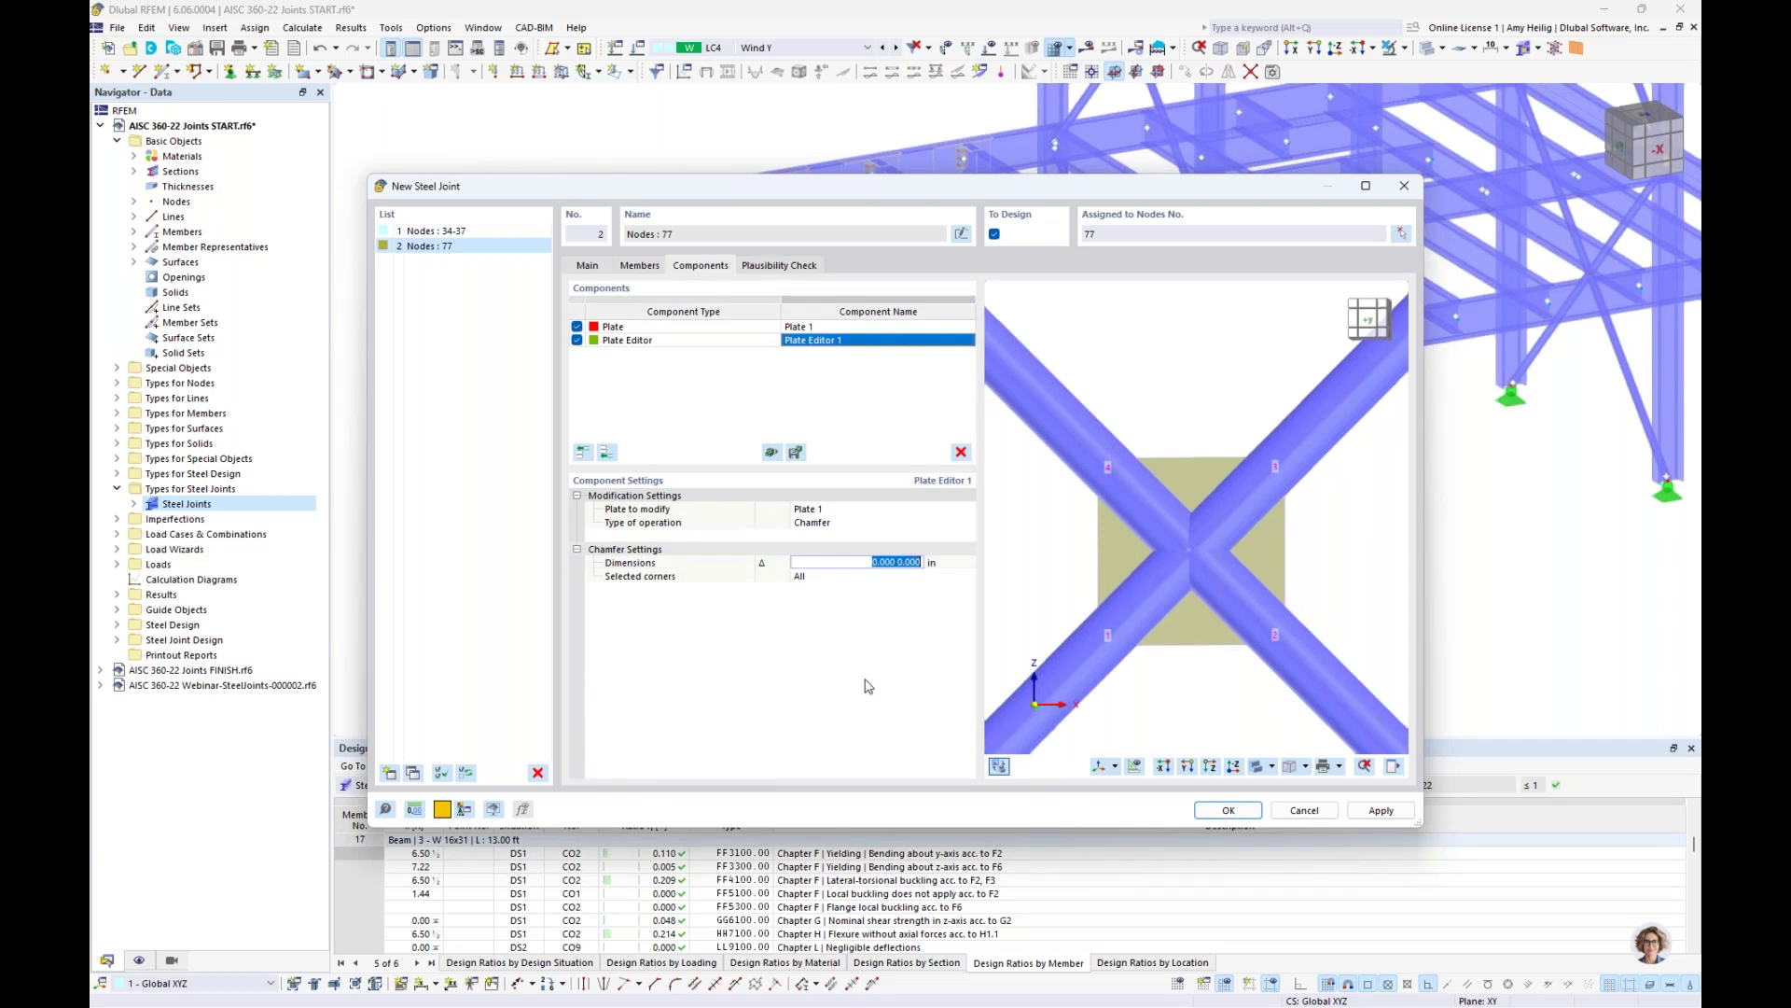
{"action": "type", "text": "3 3"}
{"action": "key", "text": "Tab"}
{"action": "left_click", "coordinate": [859, 508]}
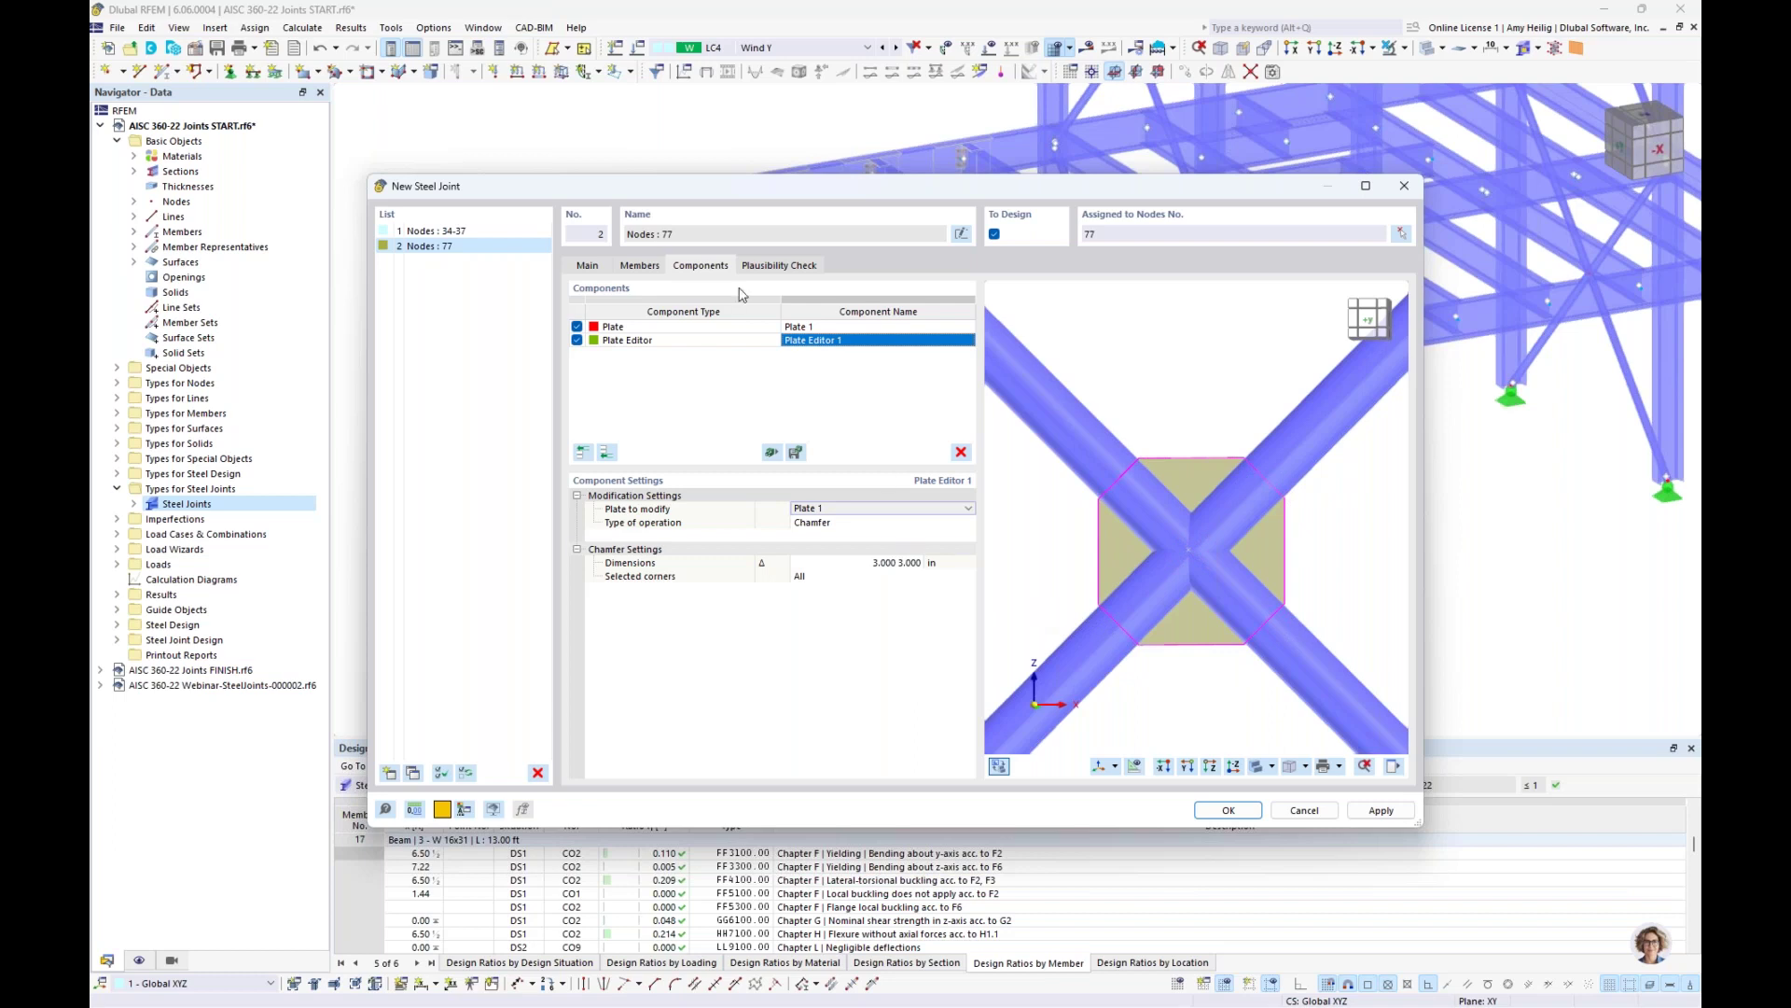
Add a Connecting Plate component to the brace joint and assign Member 1 as its connected member
{"action": "left_click", "coordinate": [607, 452]}
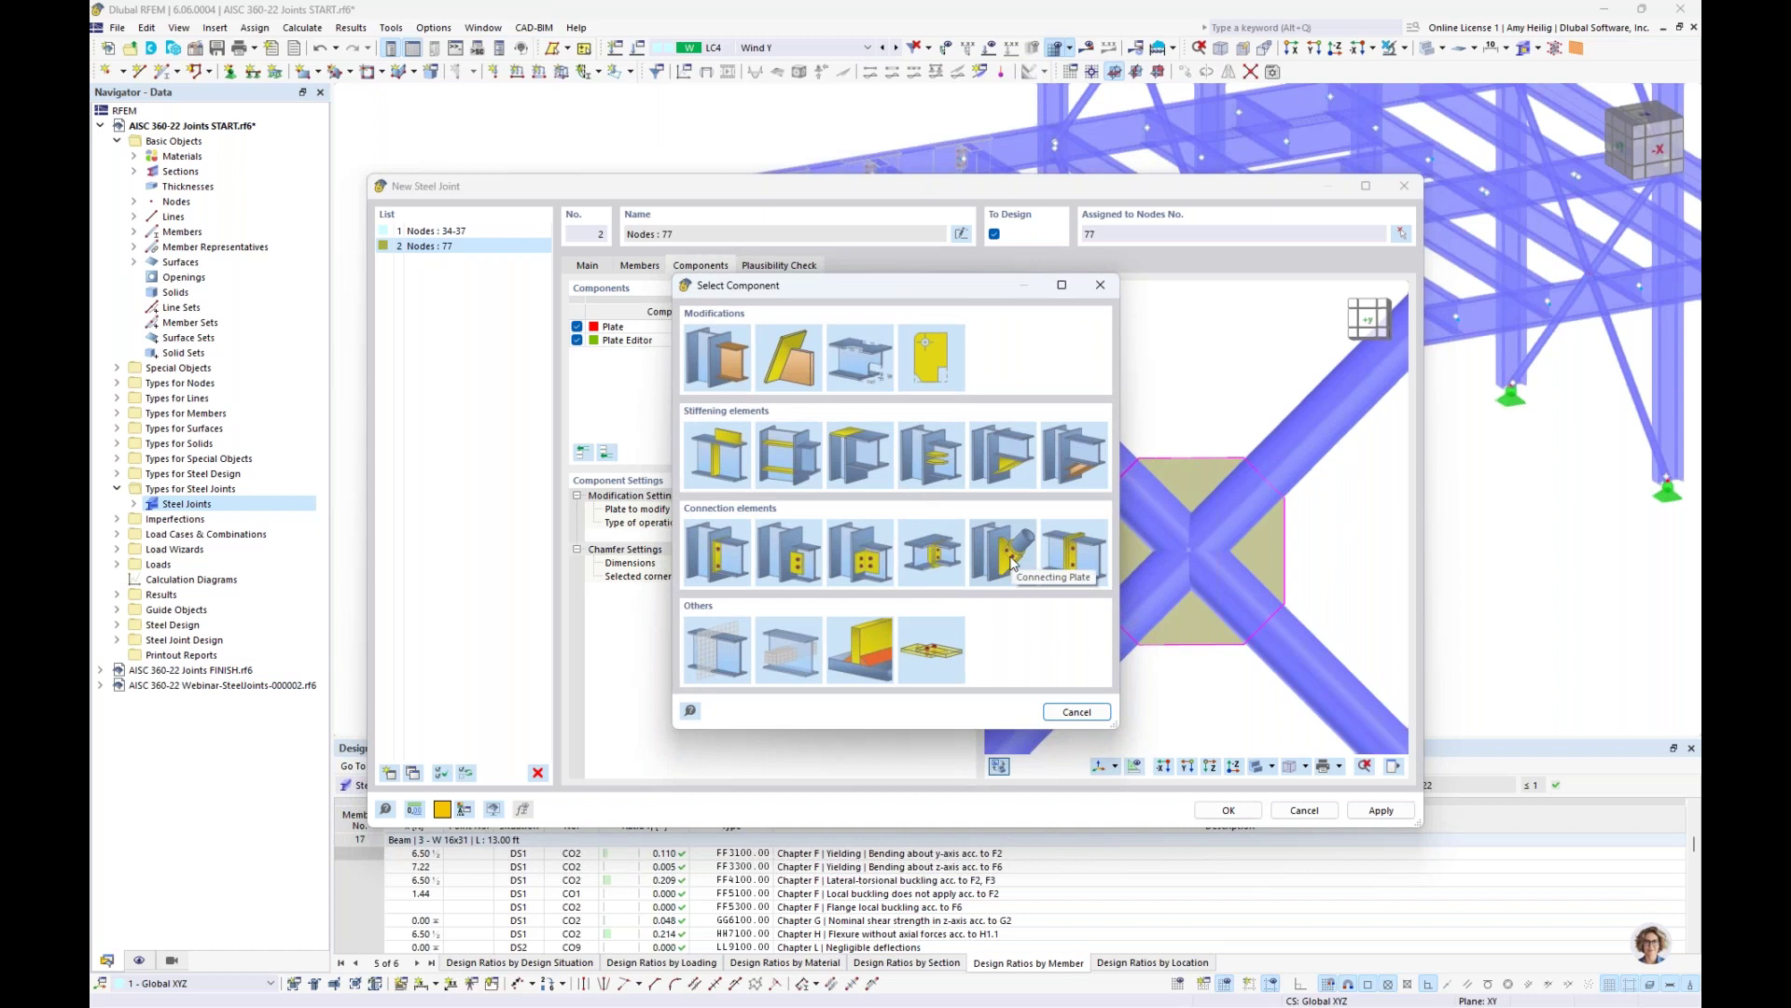
{"action": "left_click", "coordinate": [1013, 561]}
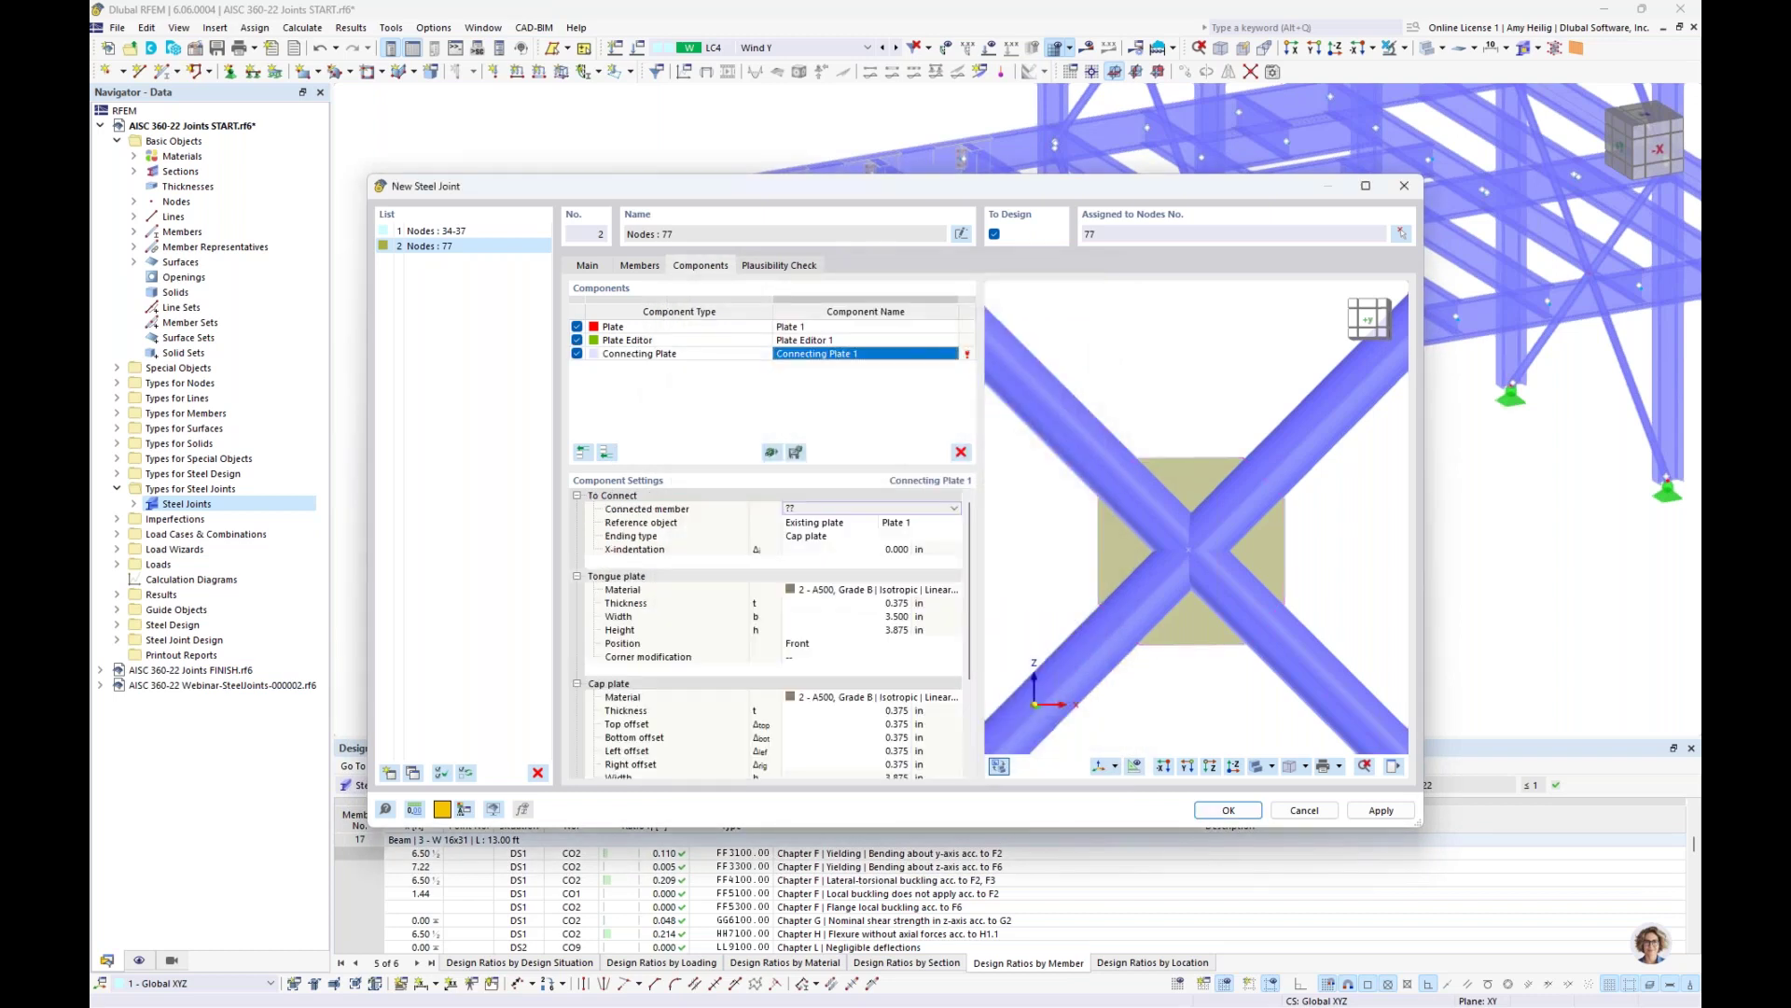
{"action": "left_click", "coordinate": [842, 511]}
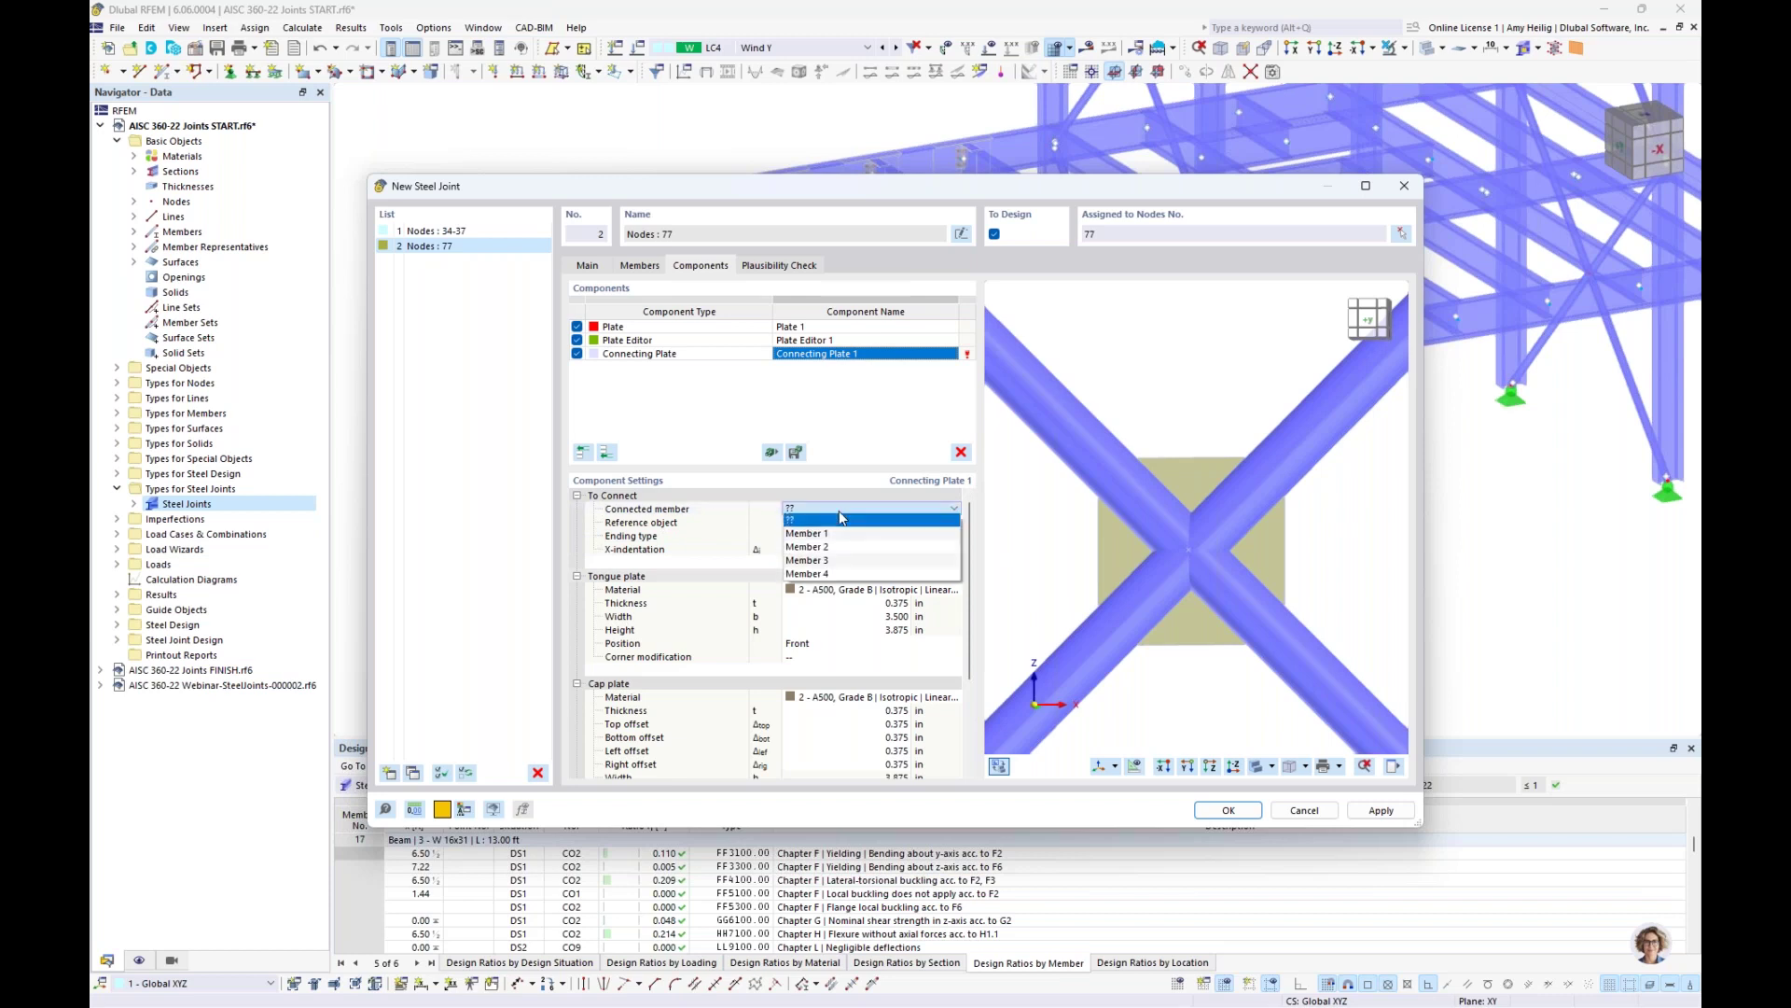
{"action": "left_click", "coordinate": [841, 534]}
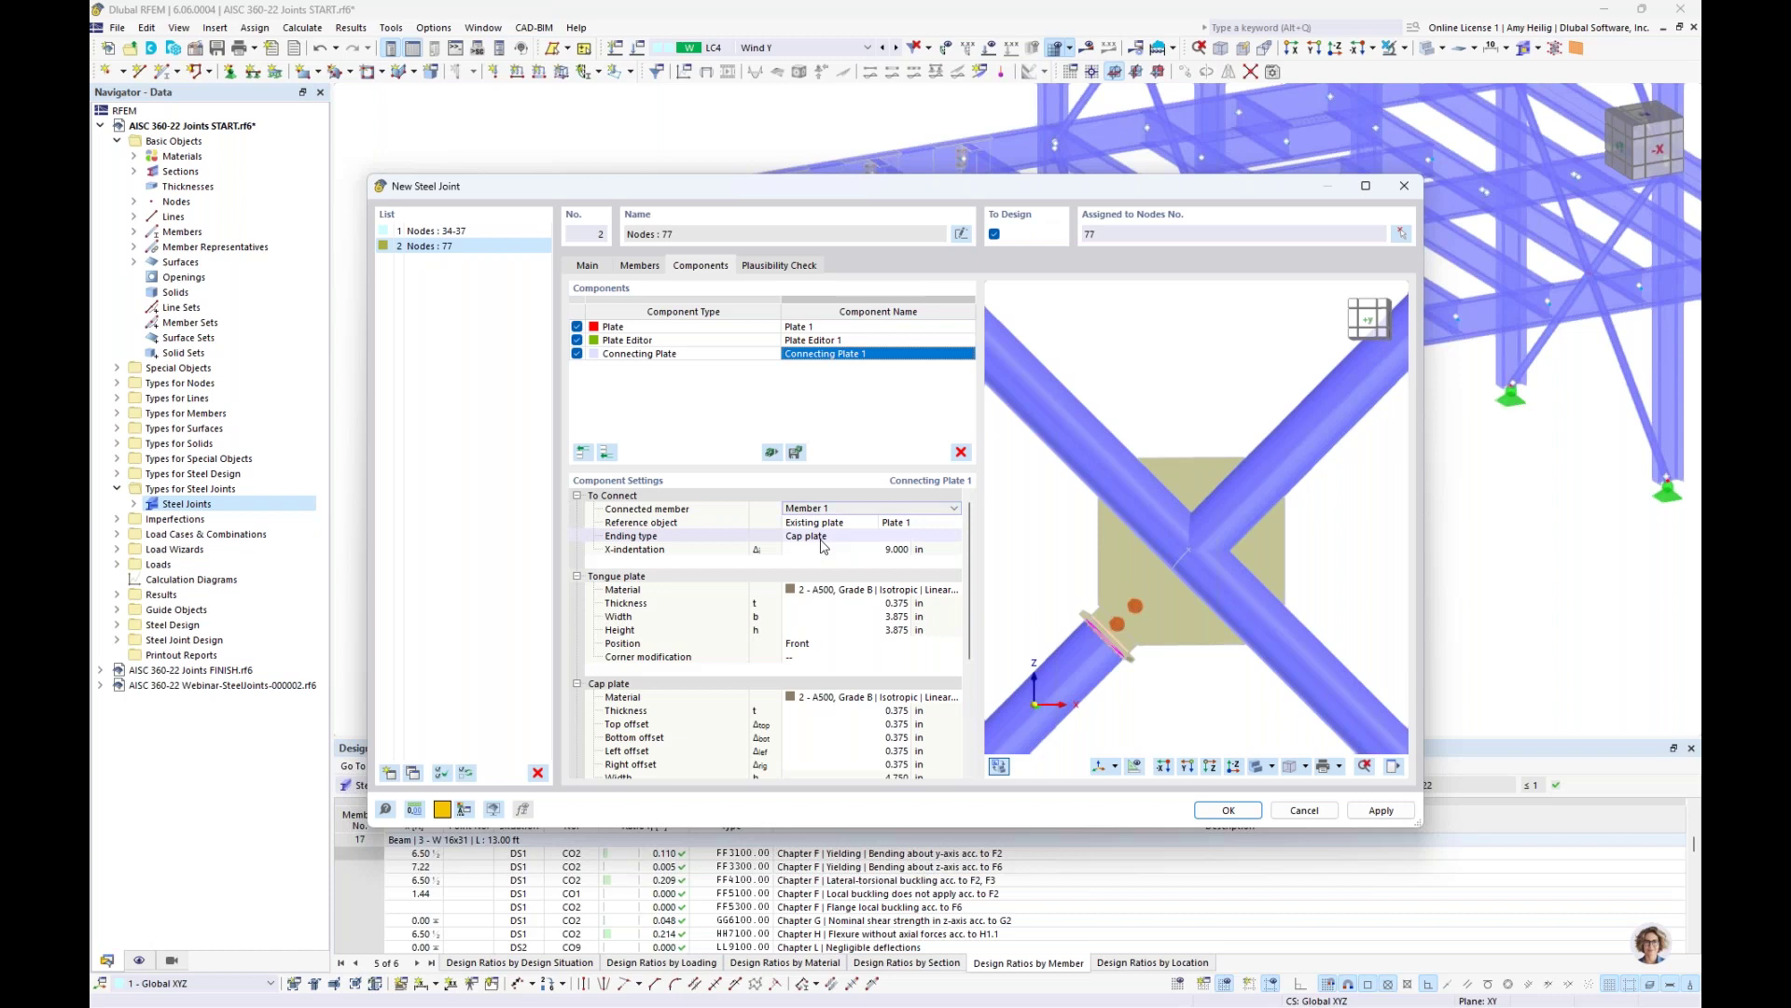
Set the connecting plate's ending type to Notched member - Tongue plate
{"action": "left_click", "coordinate": [825, 535]}
{"action": "left_click", "coordinate": [826, 536]}
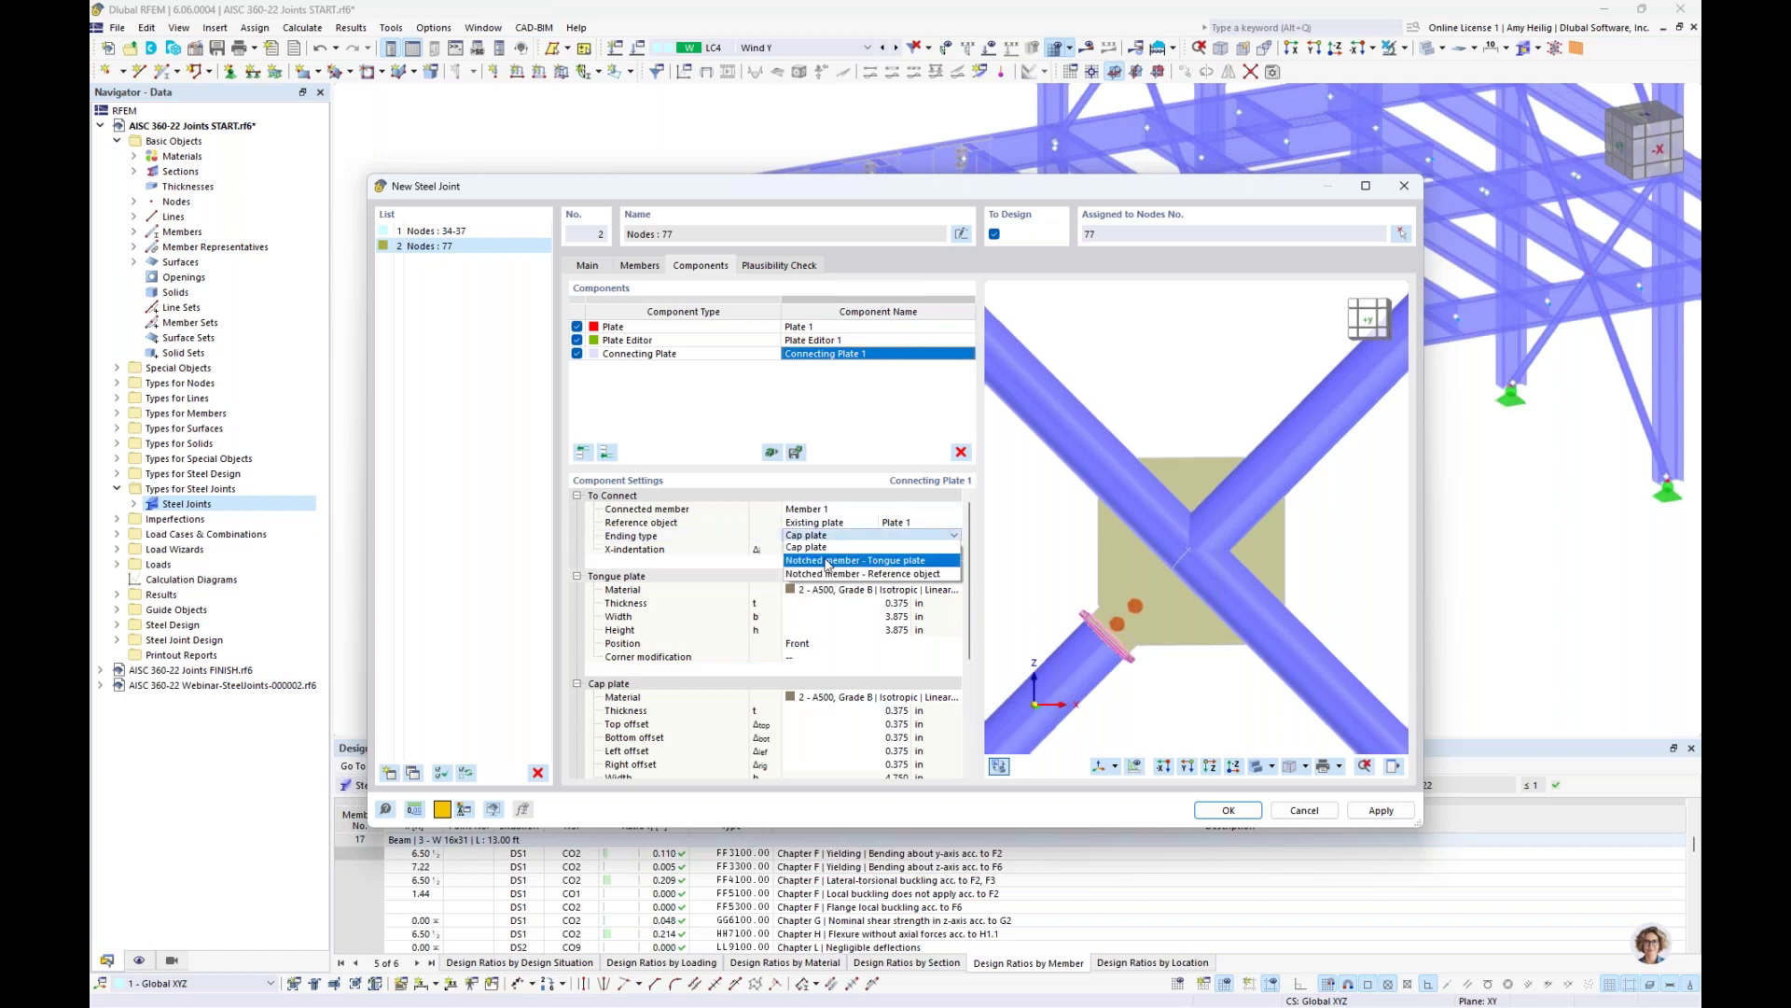
{"action": "left_click", "coordinate": [826, 561]}
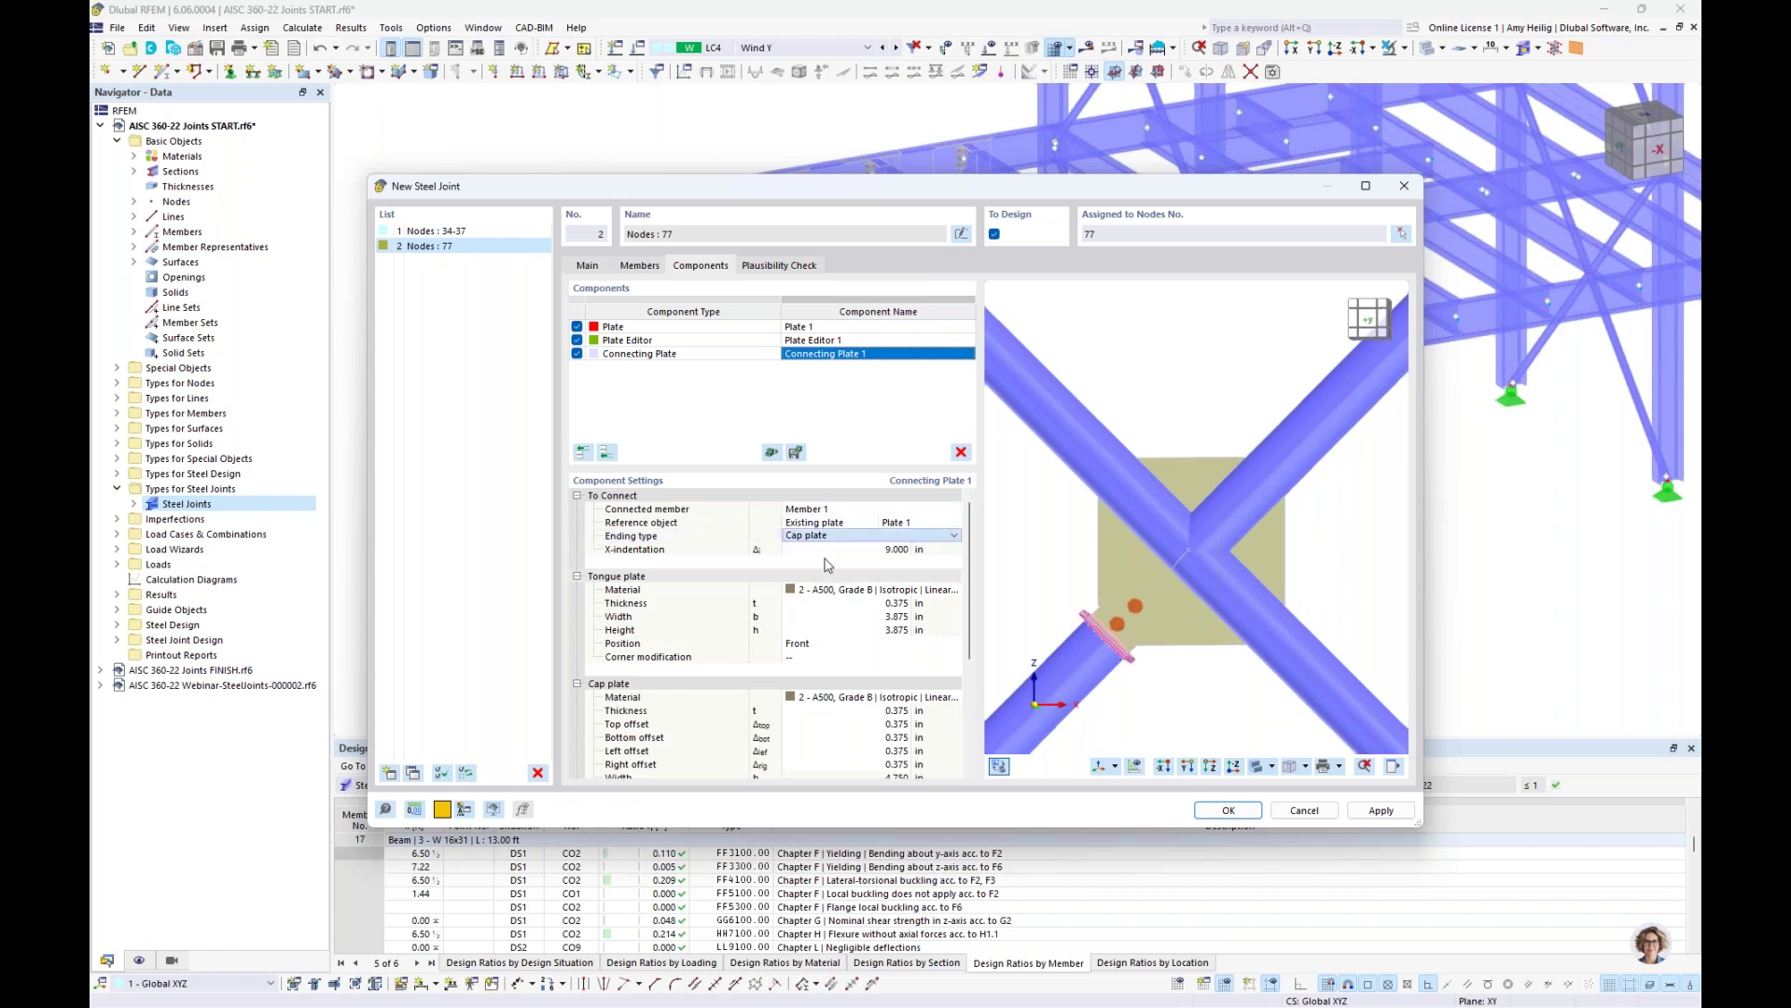
Set the tongue plate's material to 3 - A36 (Plates, Strips and Sheets) and open its thickness and overlap values for editing
{"action": "middle_click_drag", "start_coordinate": [1331, 607], "coordinate": [1026, 642], "text": "ctrl"}
{"action": "mouse_move", "coordinate": [1136, 652]}
{"action": "middle_mouse_down", "text": "ctrl"}
{"action": "mouse_move", "coordinate": [1176, 649]}
{"action": "mouse_move", "coordinate": [1110, 650]}
{"action": "middle_mouse_up", "text": "ctrl"}
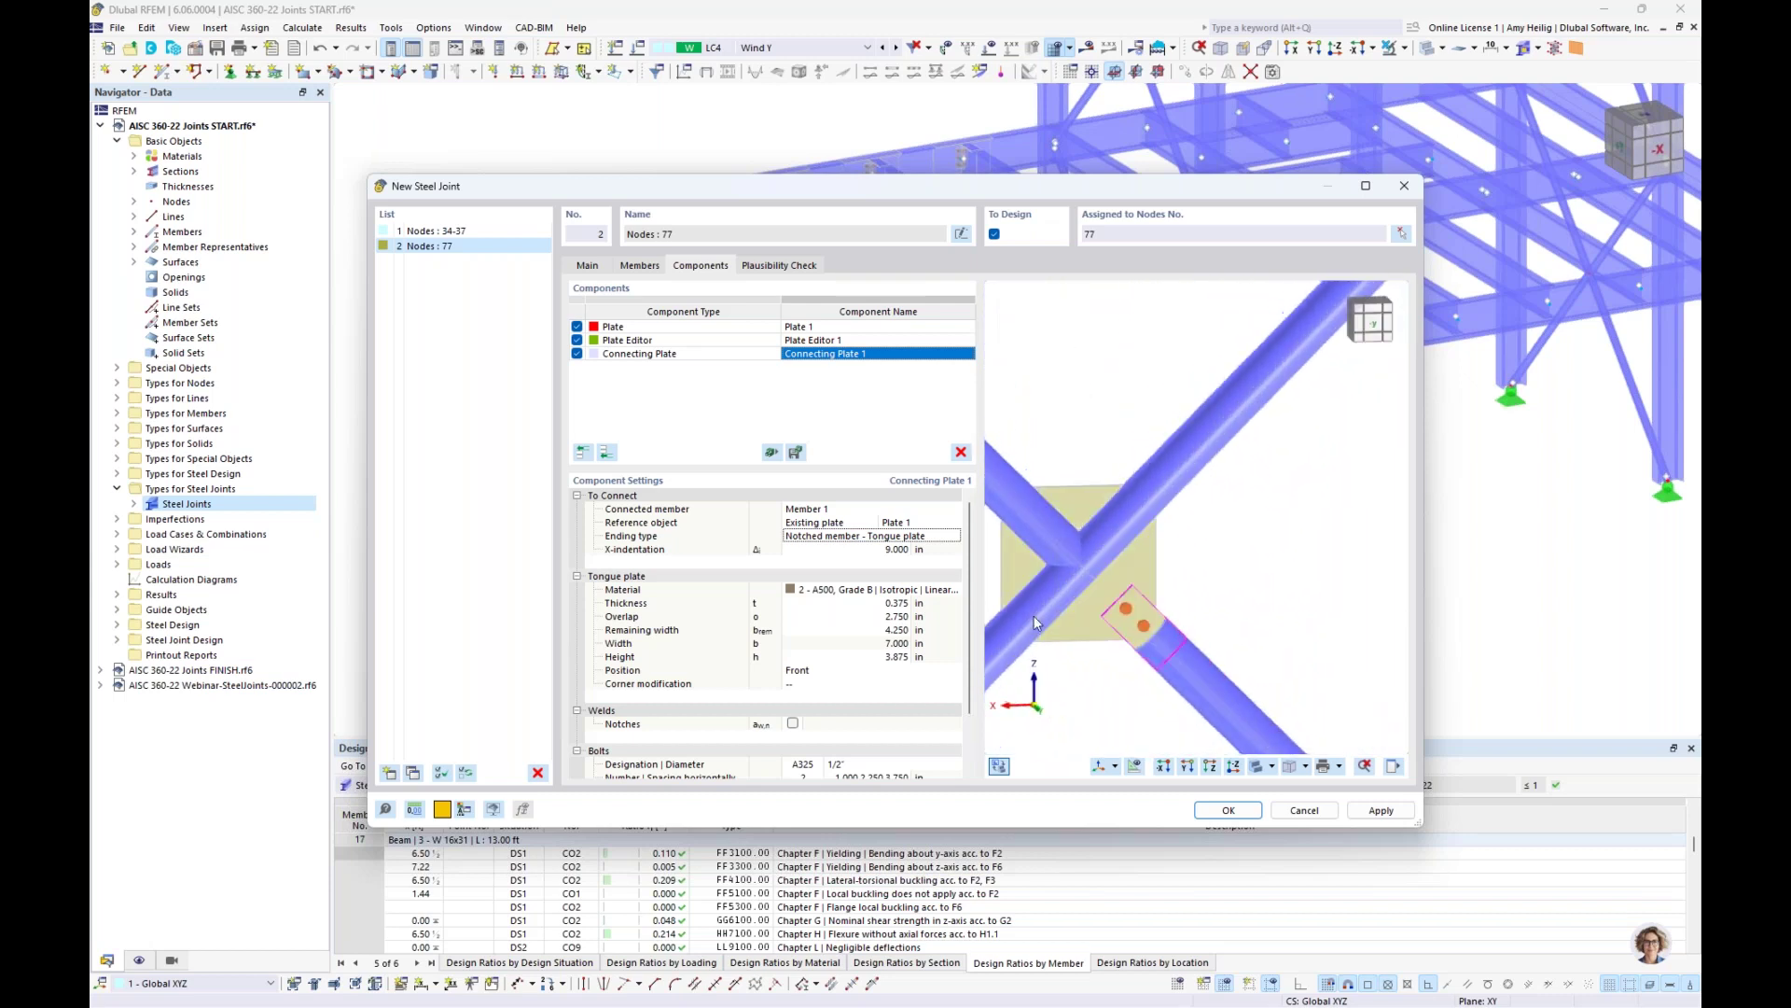
{"action": "scroll", "coordinate": [1110, 650], "scroll_direction": "up", "scroll_amount": 2}
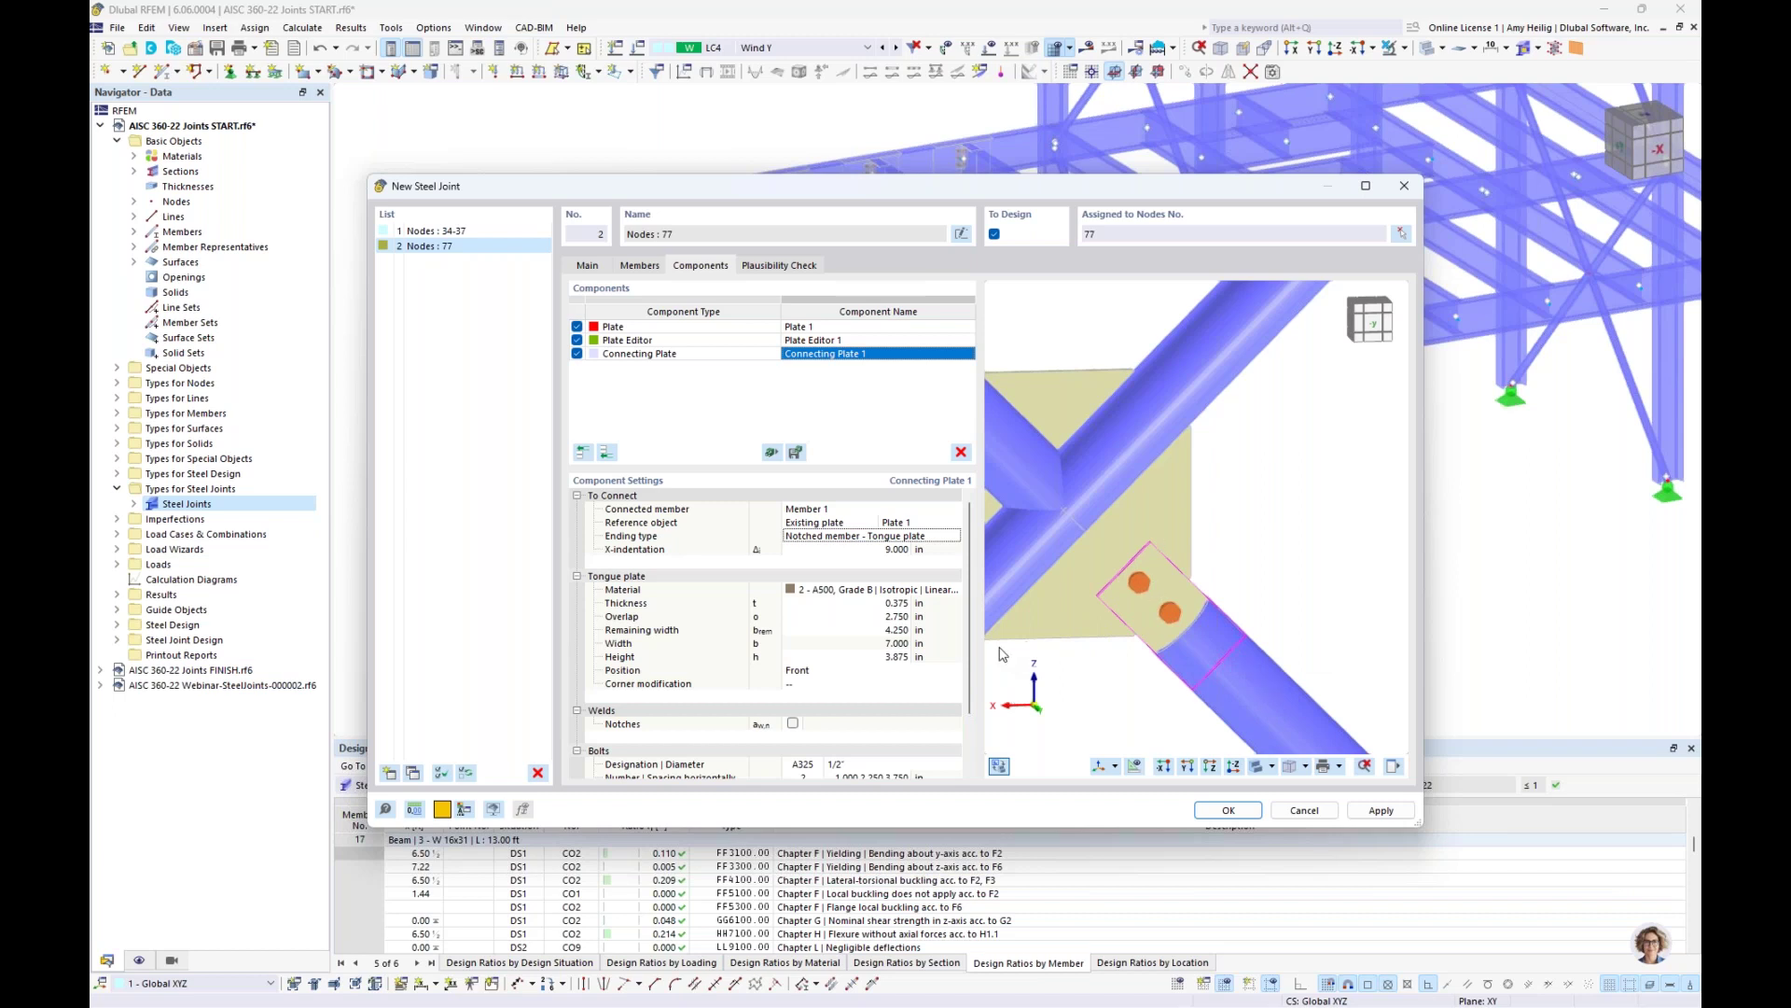
{"action": "left_click", "coordinate": [893, 591]}
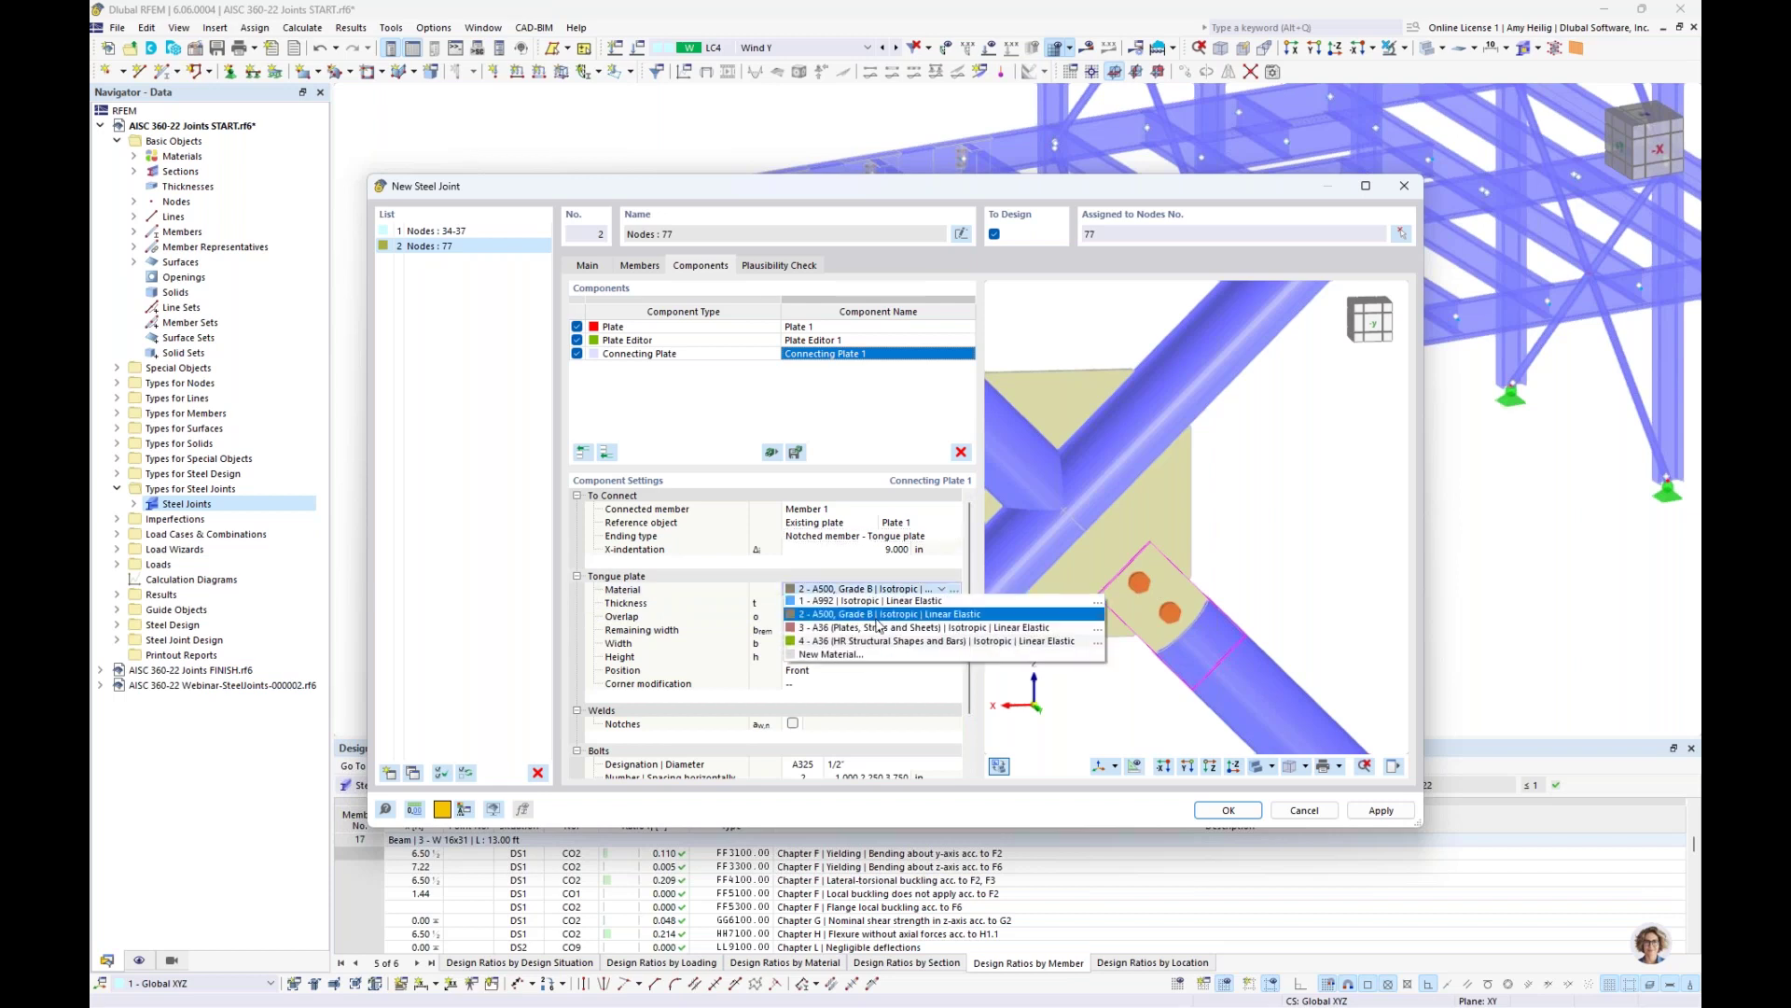
{"action": "left_click", "coordinate": [872, 627]}
{"action": "left_click", "coordinate": [858, 603]}
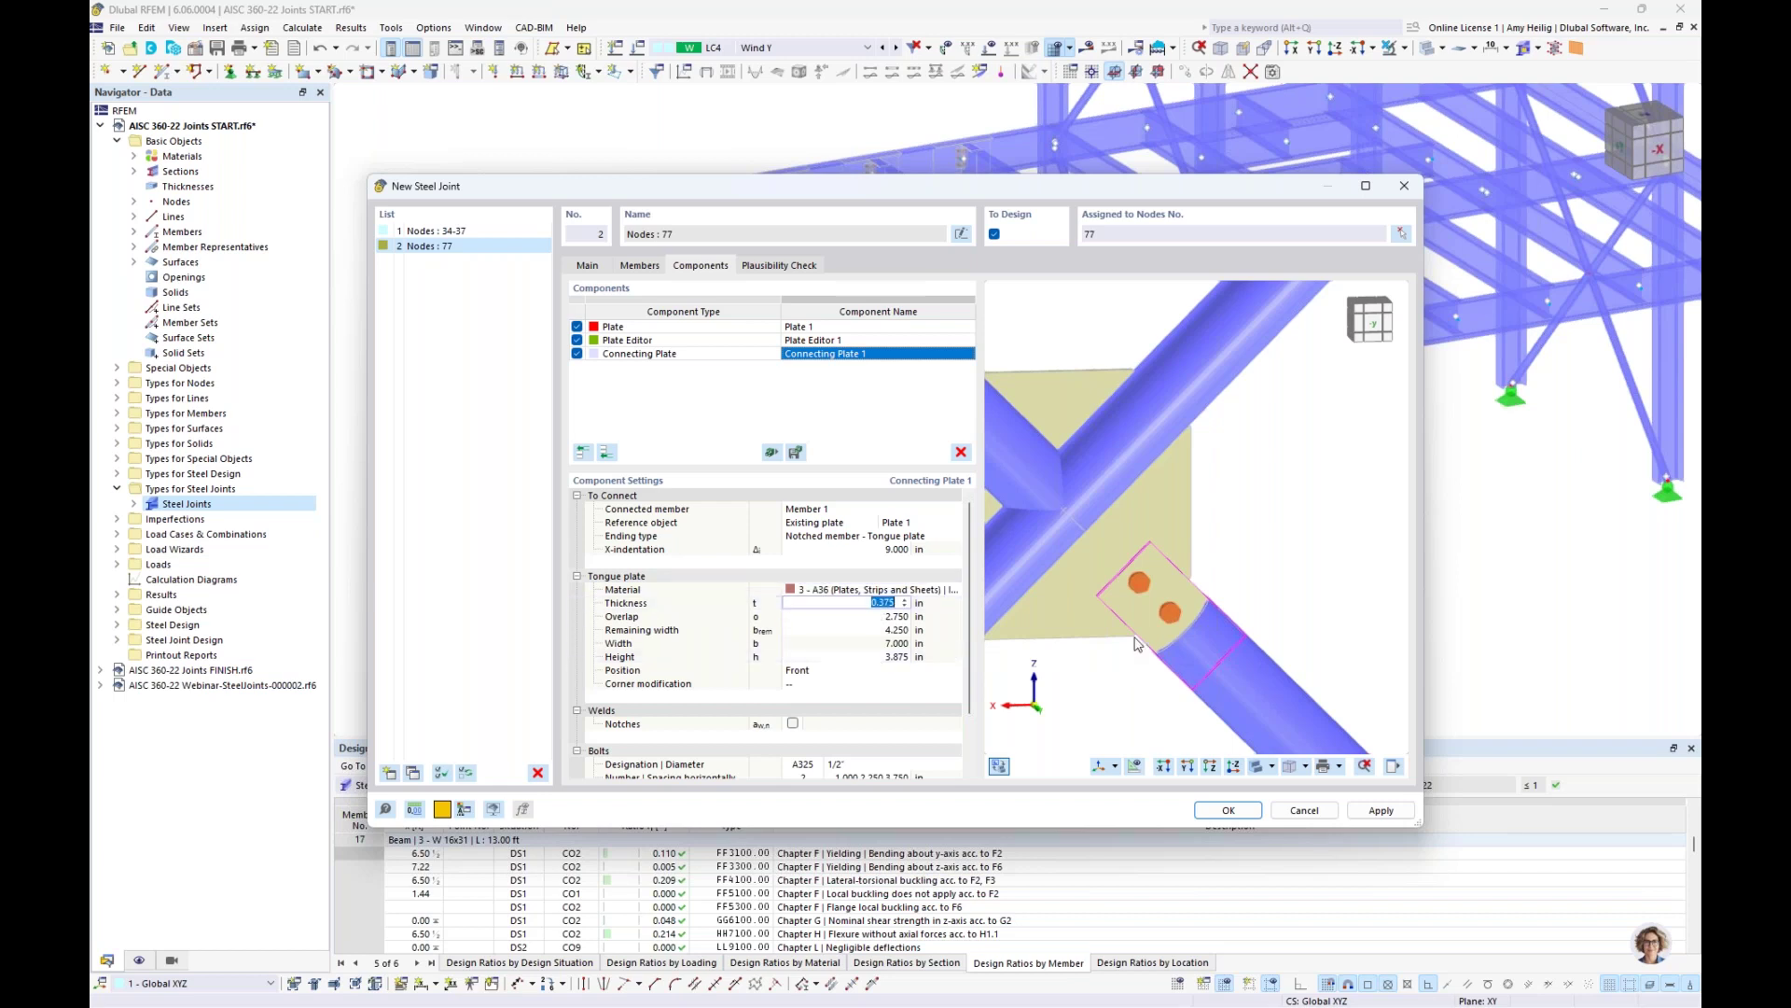
{"action": "left_click", "coordinate": [856, 619]}
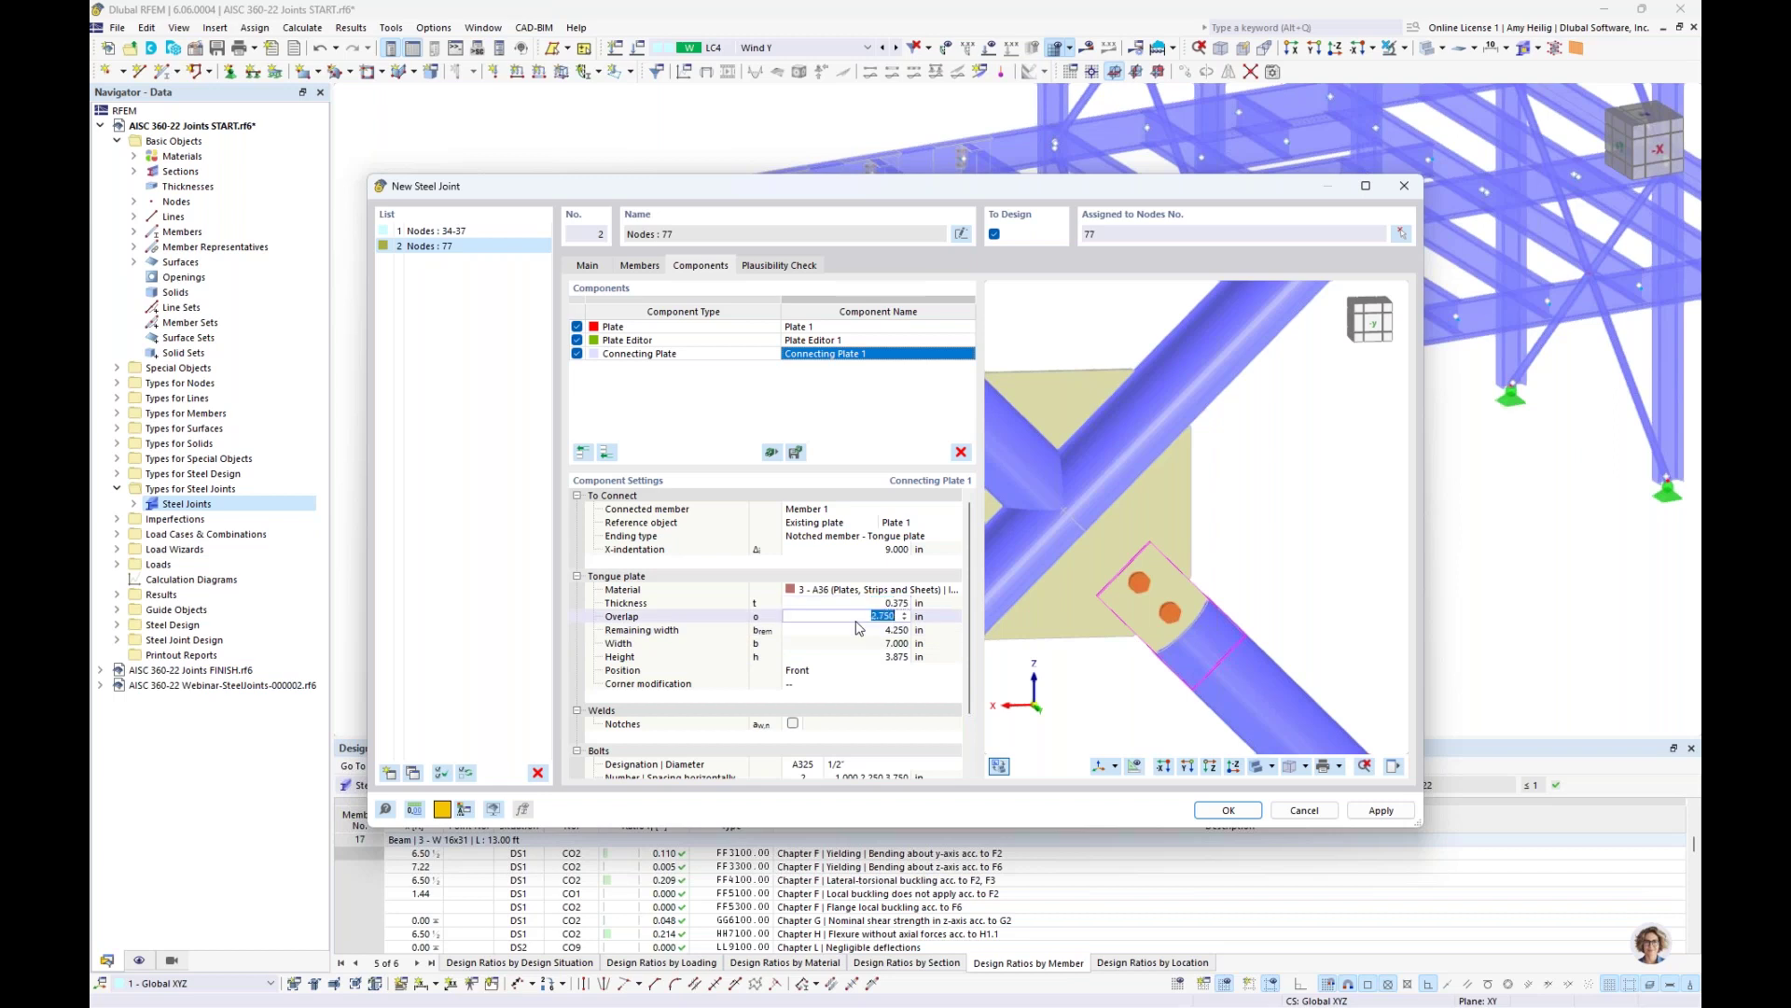
Set the tongue plate's overlap to 3 in, remaining width to 6 in, height to 4.75 in and position to Front
{"action": "type", "text": "3.0"}
{"action": "left_click", "coordinate": [856, 628]}
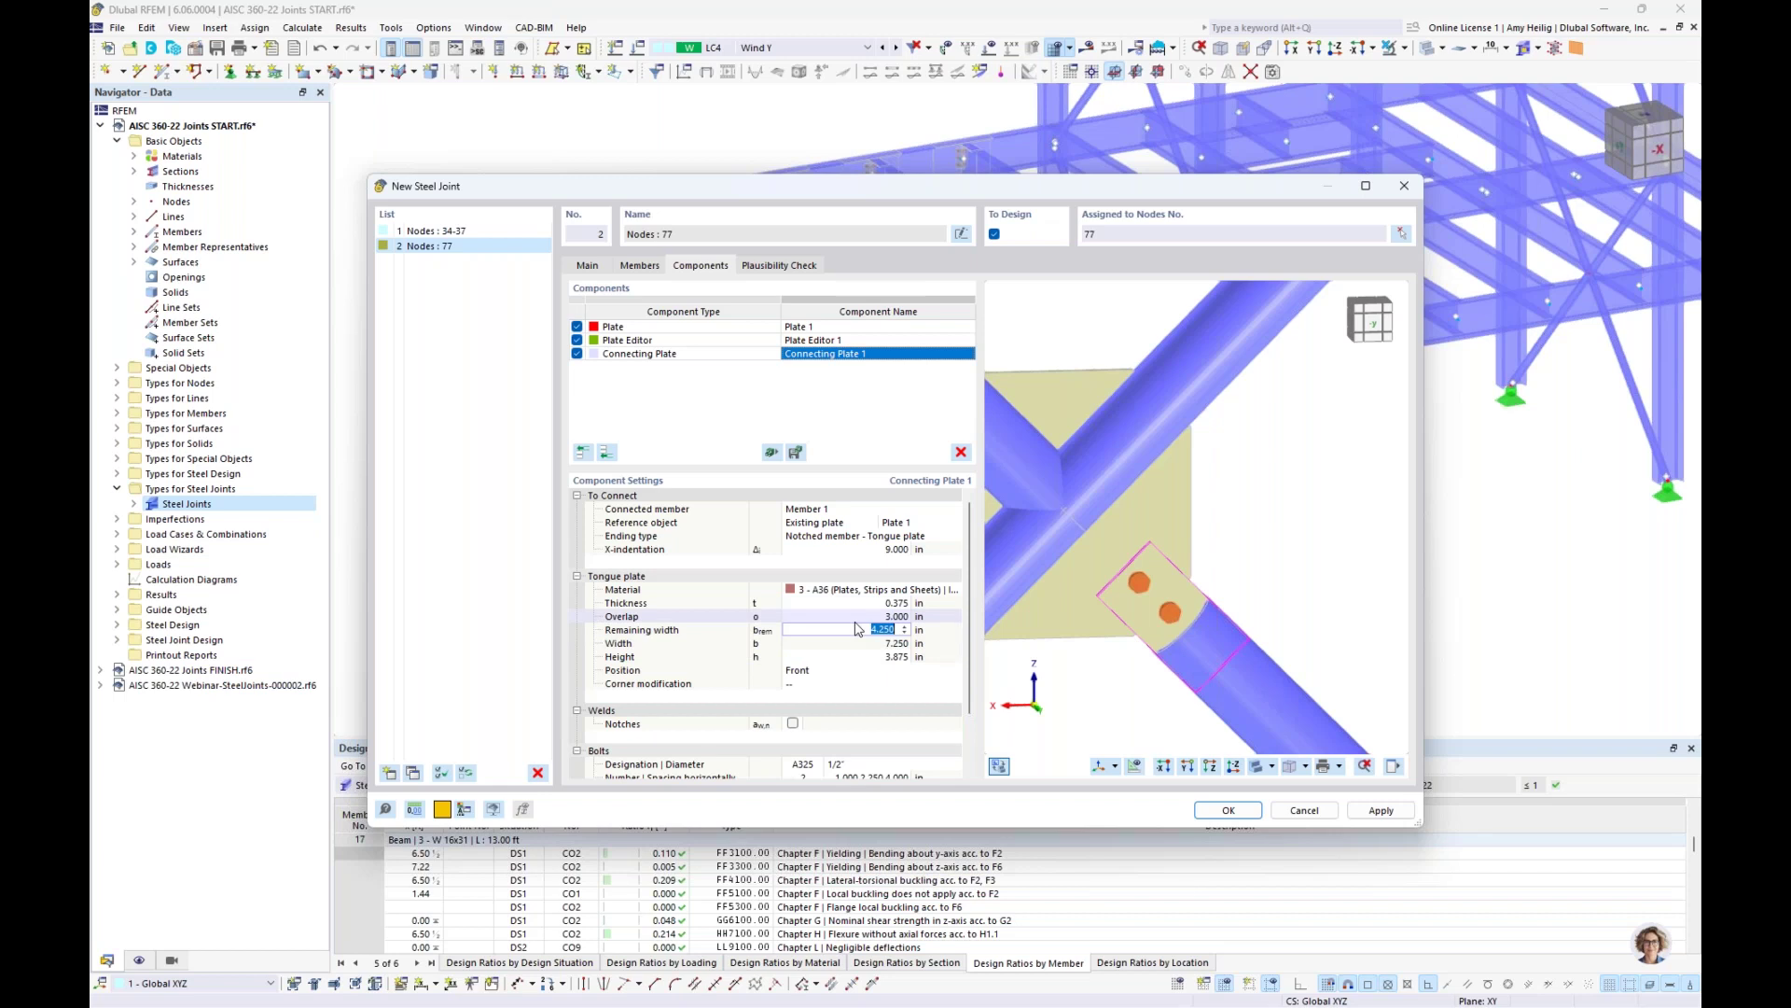
{"action": "type", "text": "6"}
{"action": "key", "text": "Tab"}
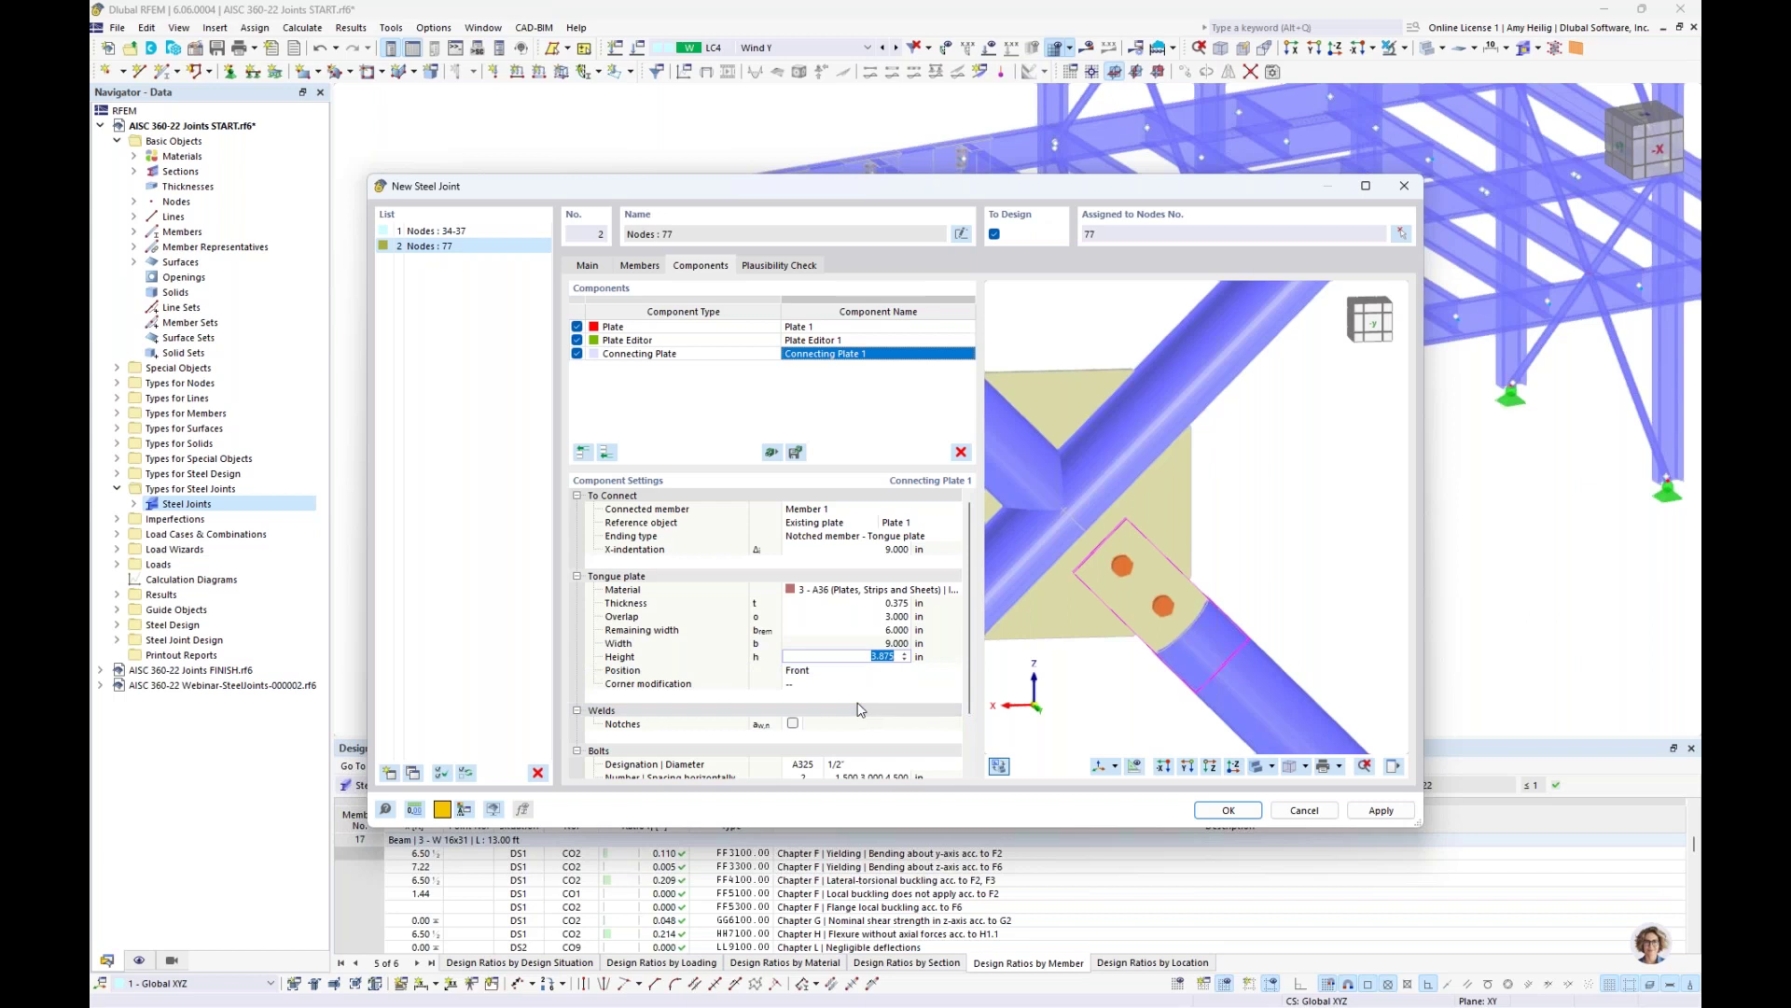
{"action": "type", "text": "4.75"}
{"action": "key", "text": "Tab"}
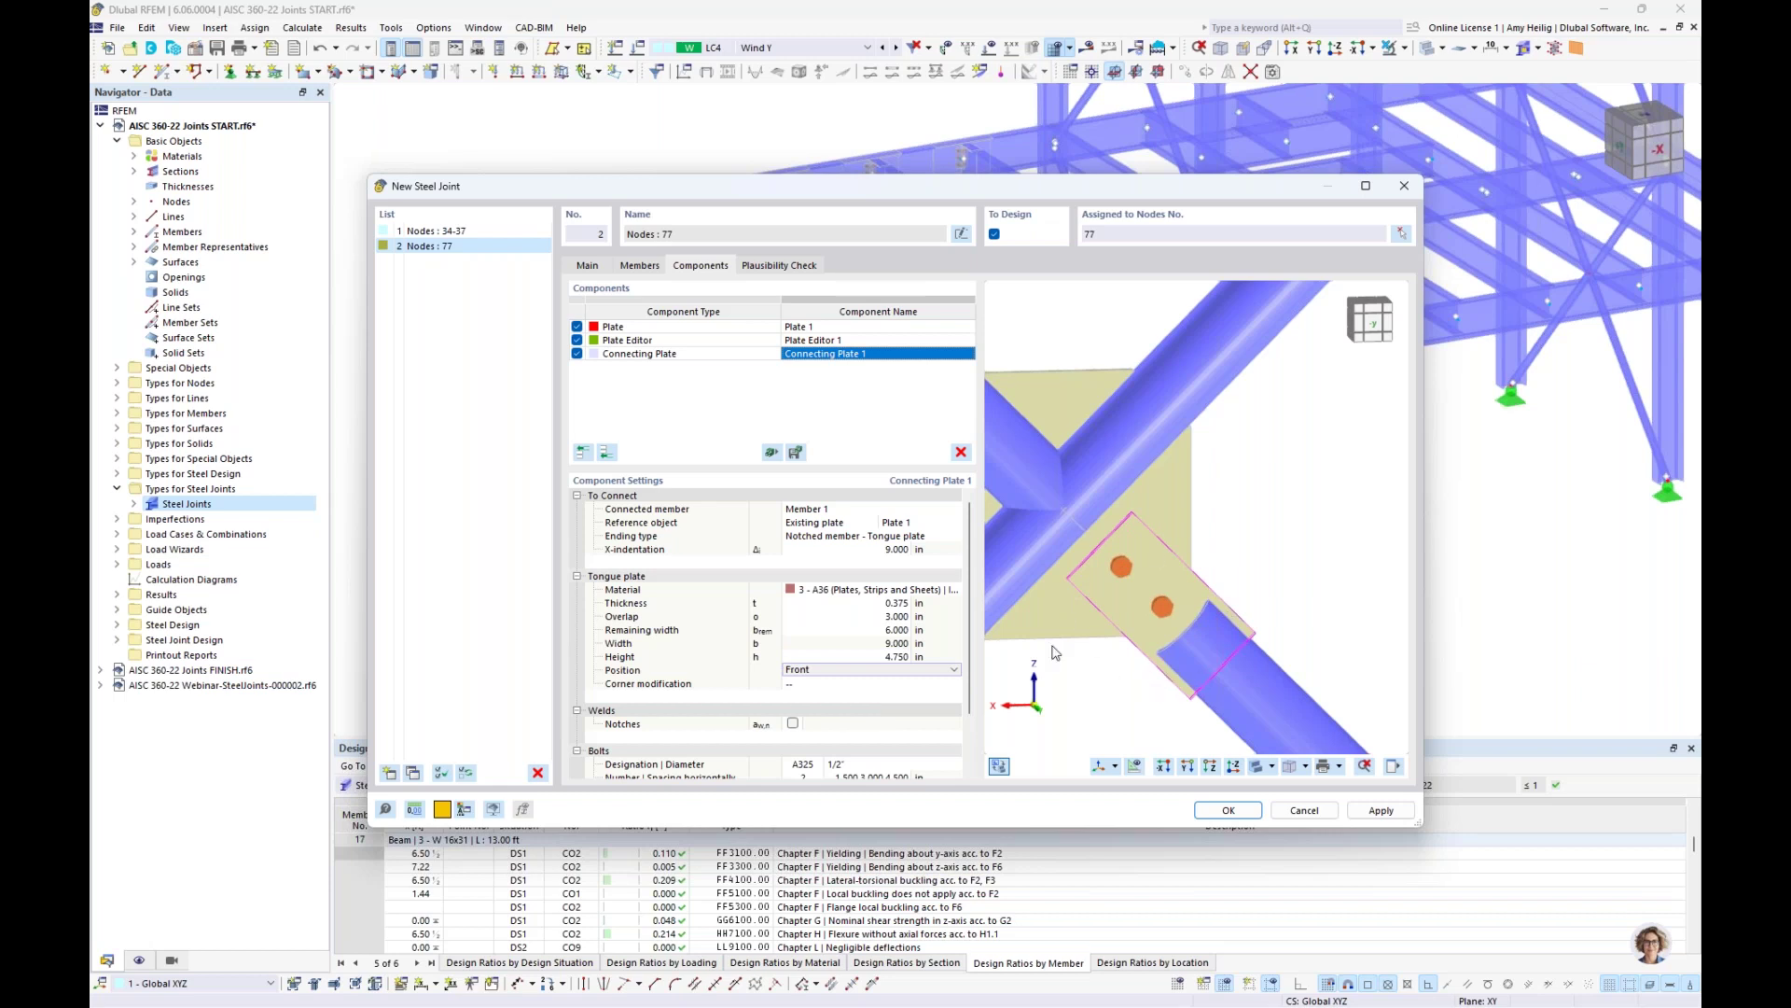
{"action": "left_click", "coordinate": [881, 672]}
{"action": "left_click", "coordinate": [881, 682]}
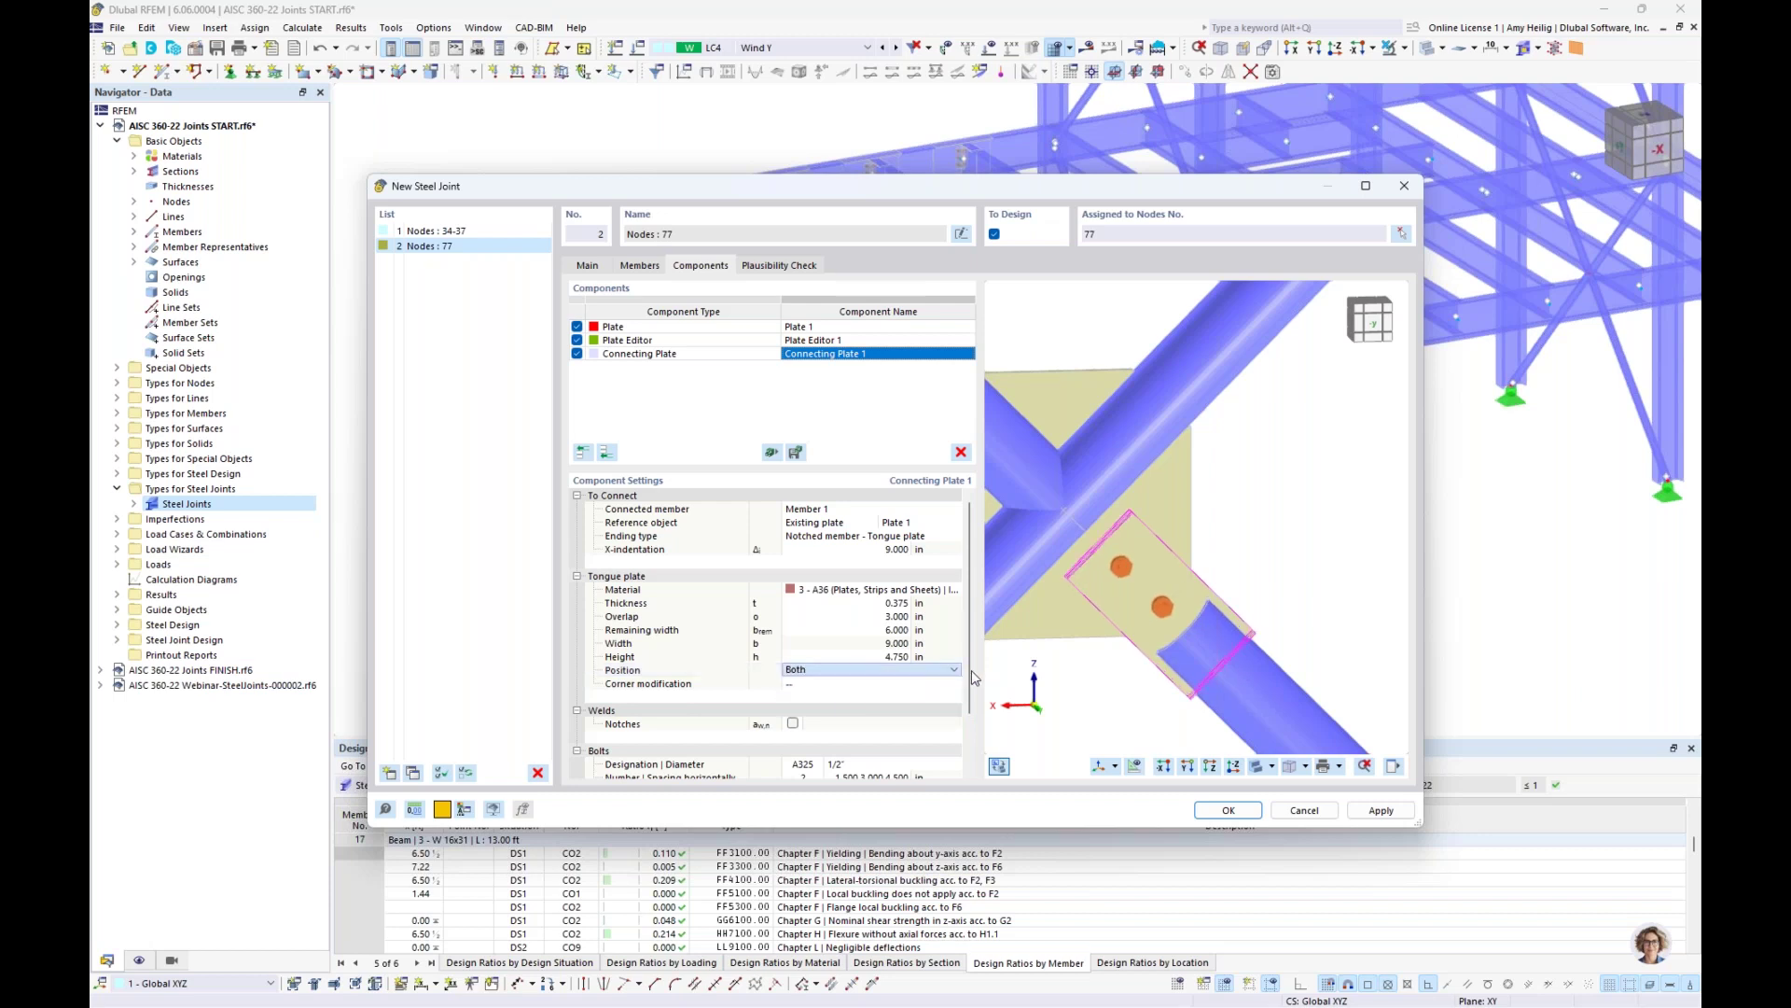
Enable the notch welds on Connecting Plate 1 and set their electrode to E70xx
{"action": "scroll", "coordinate": [793, 672], "scroll_direction": "down", "scroll_amount": 3}
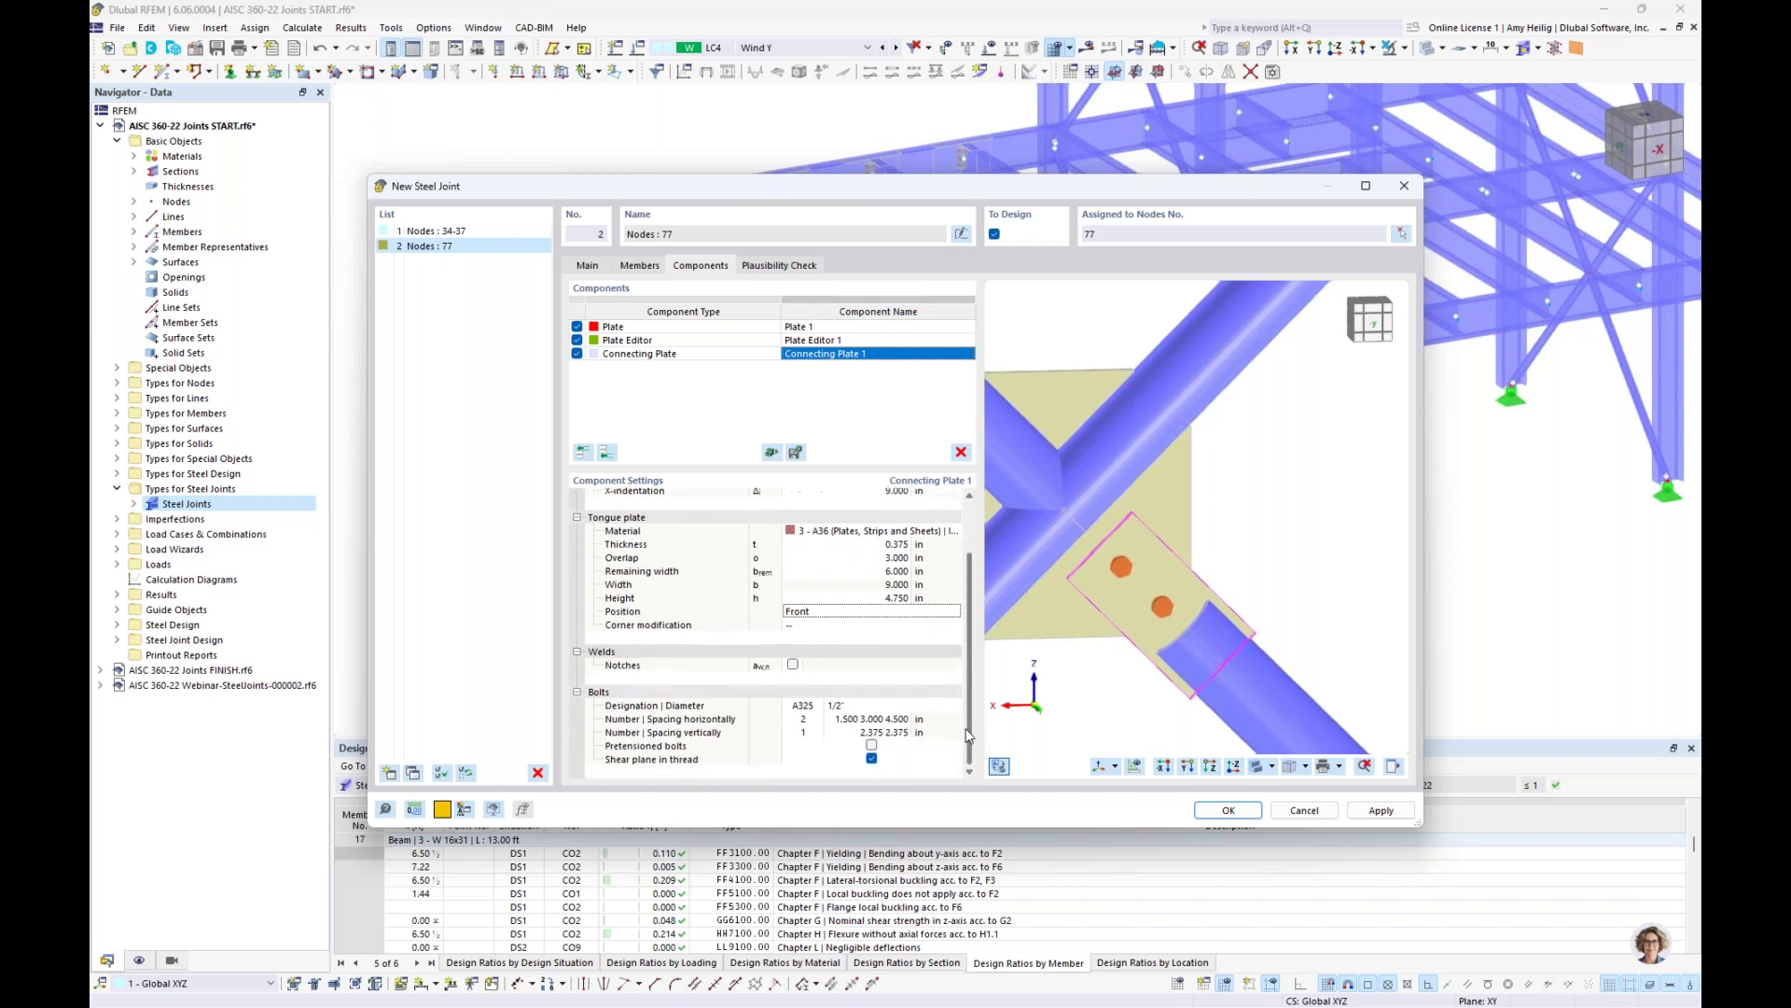
{"action": "left_click", "coordinate": [792, 665]}
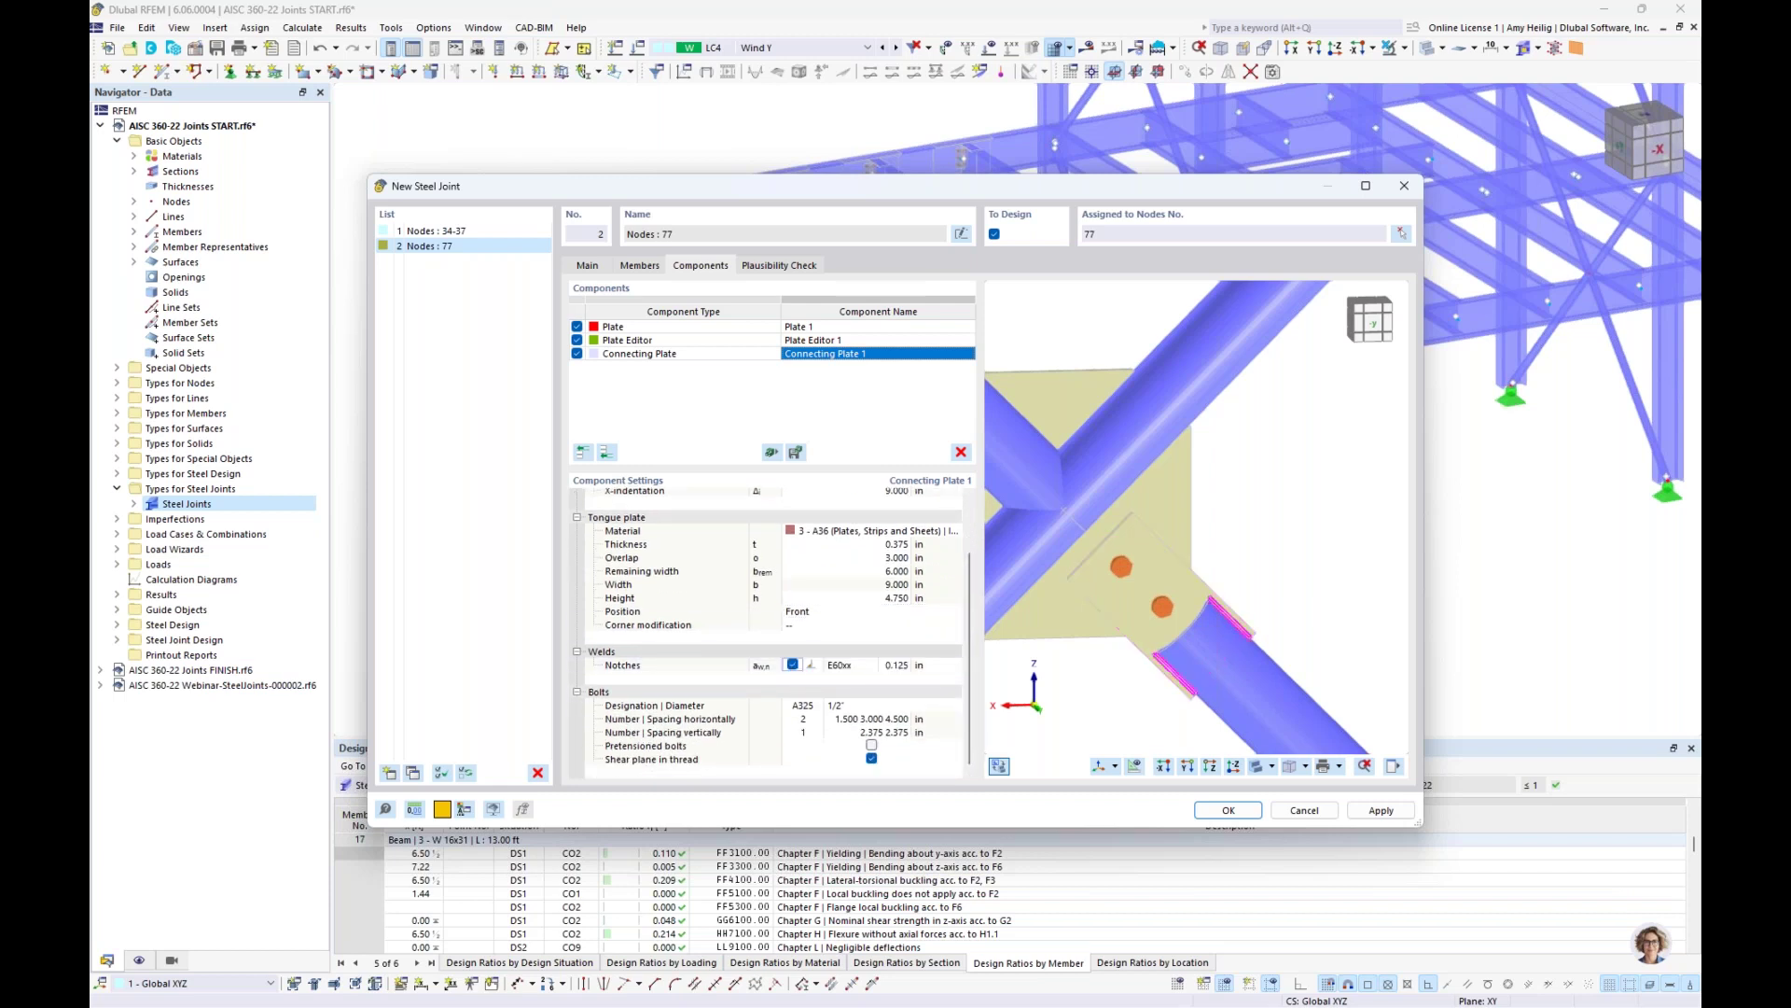
{"action": "scroll", "coordinate": [1194, 679], "scroll_direction": "up", "scroll_amount": 3}
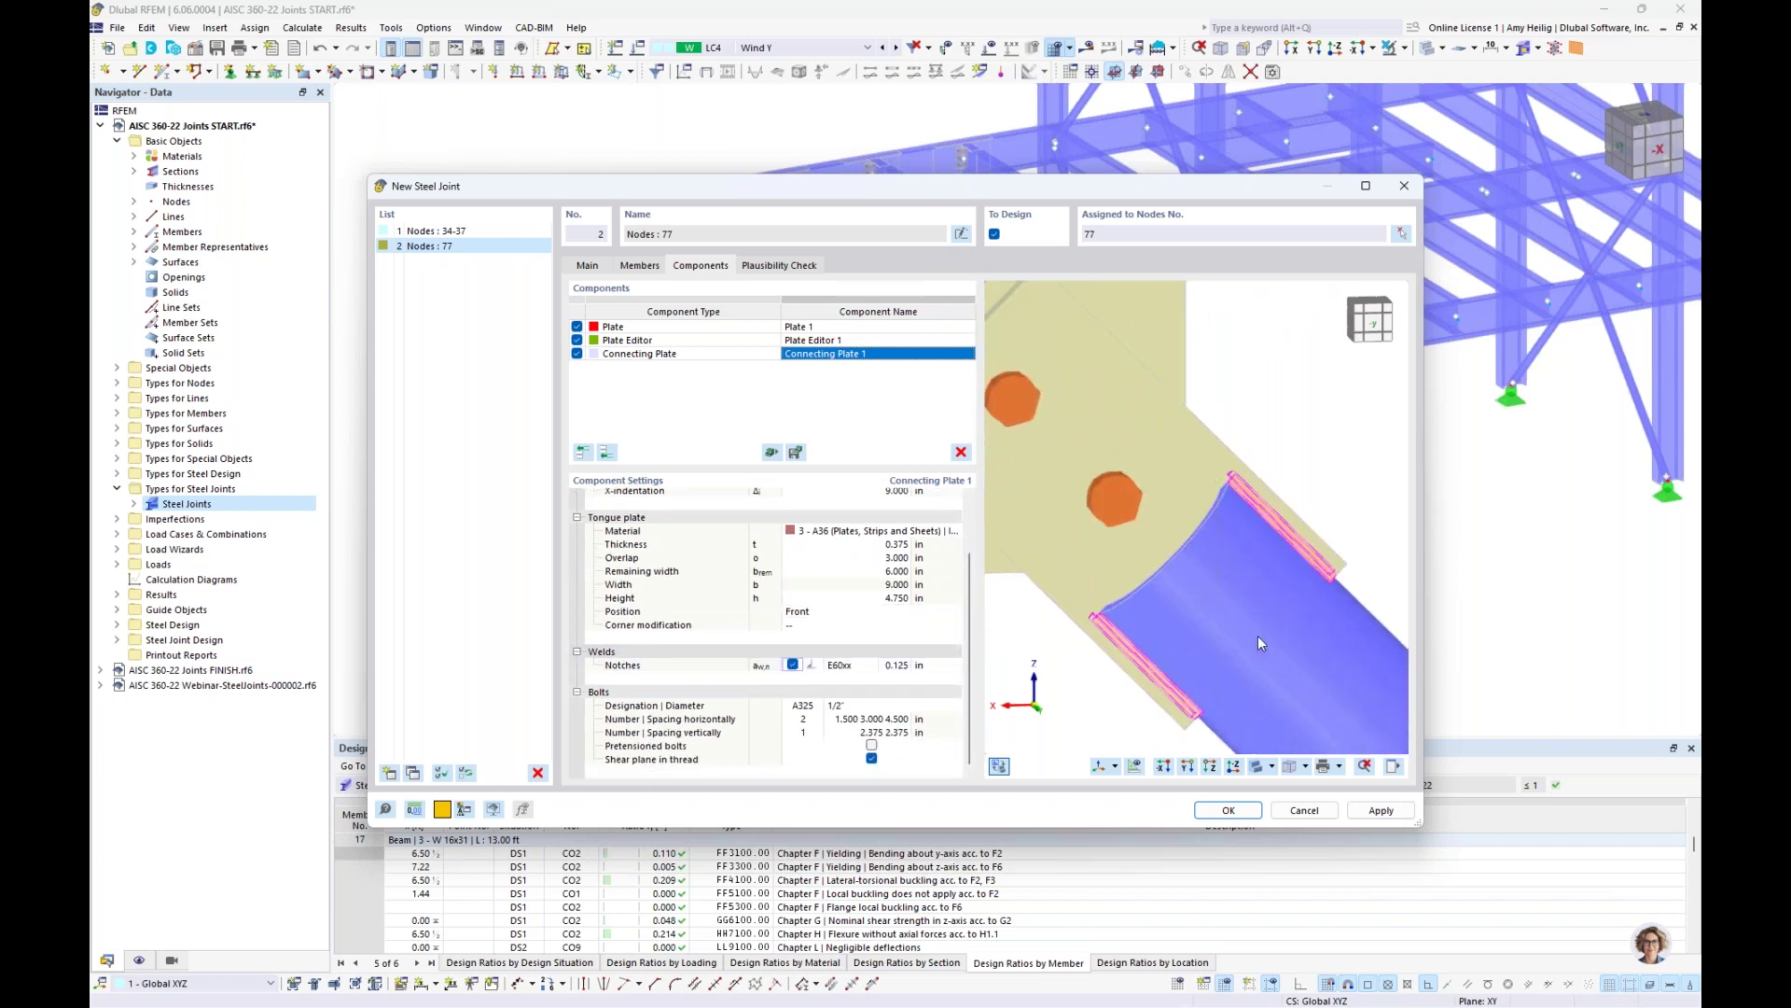
{"action": "left_click", "coordinate": [851, 666]}
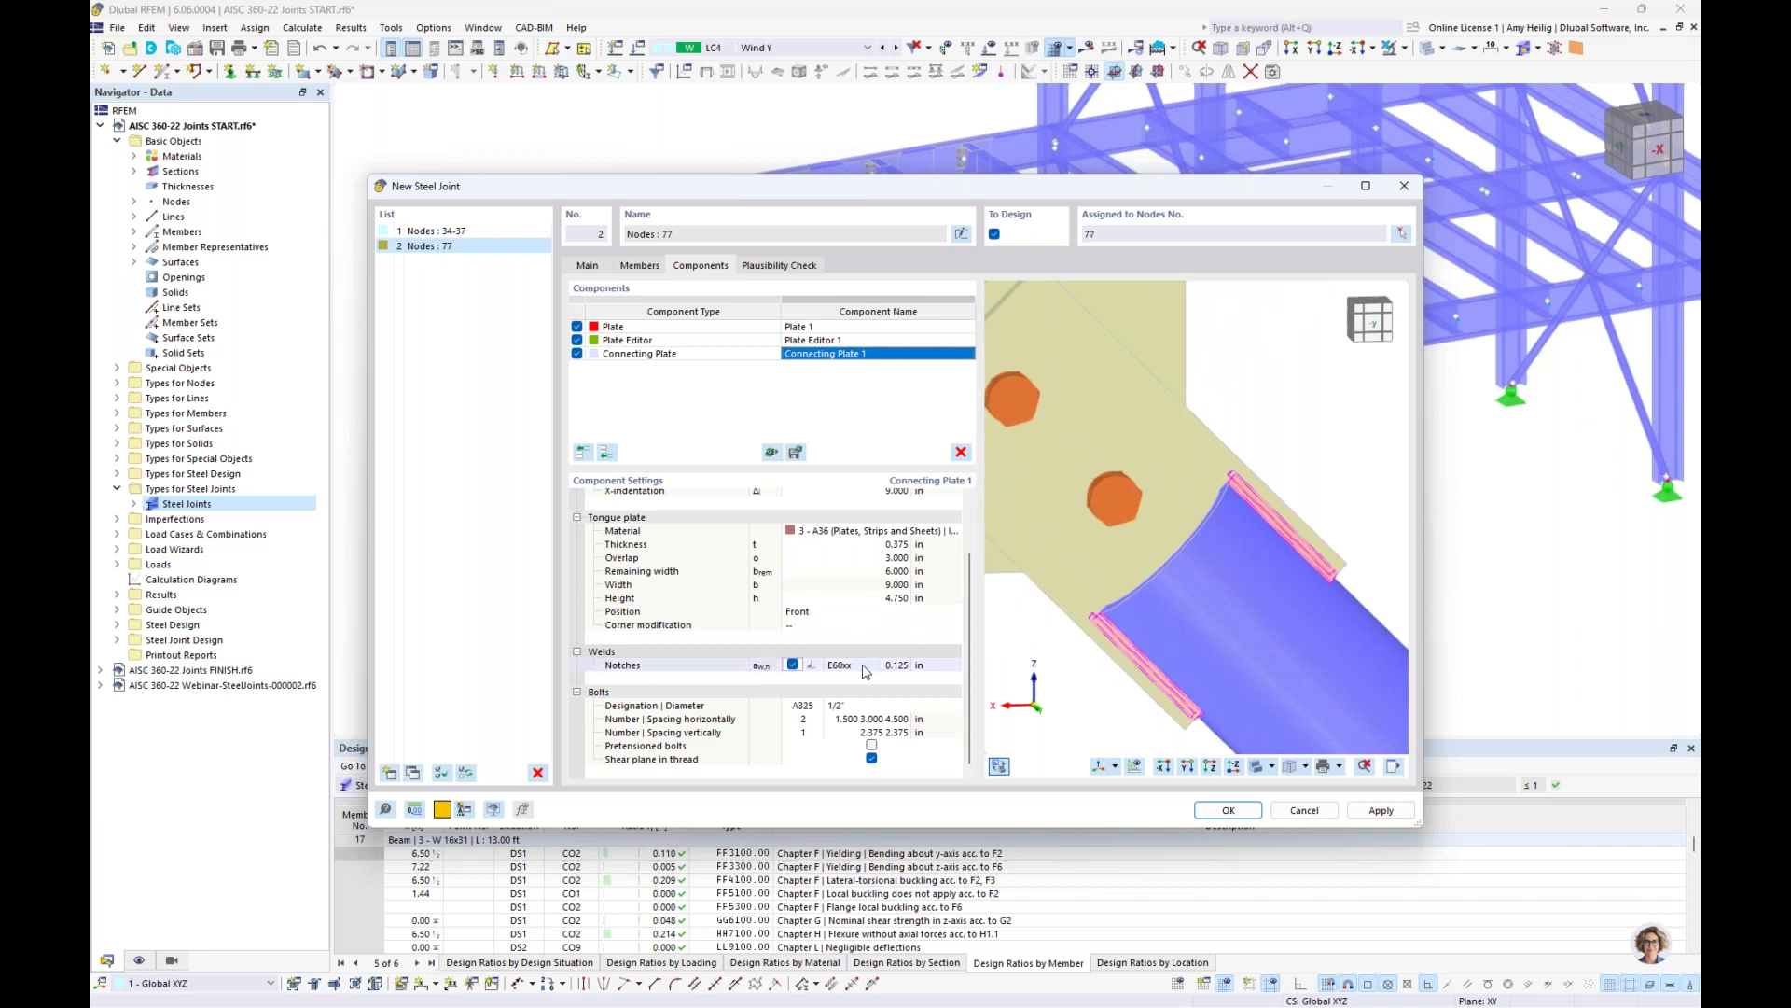
{"action": "left_click", "coordinate": [853, 666]}
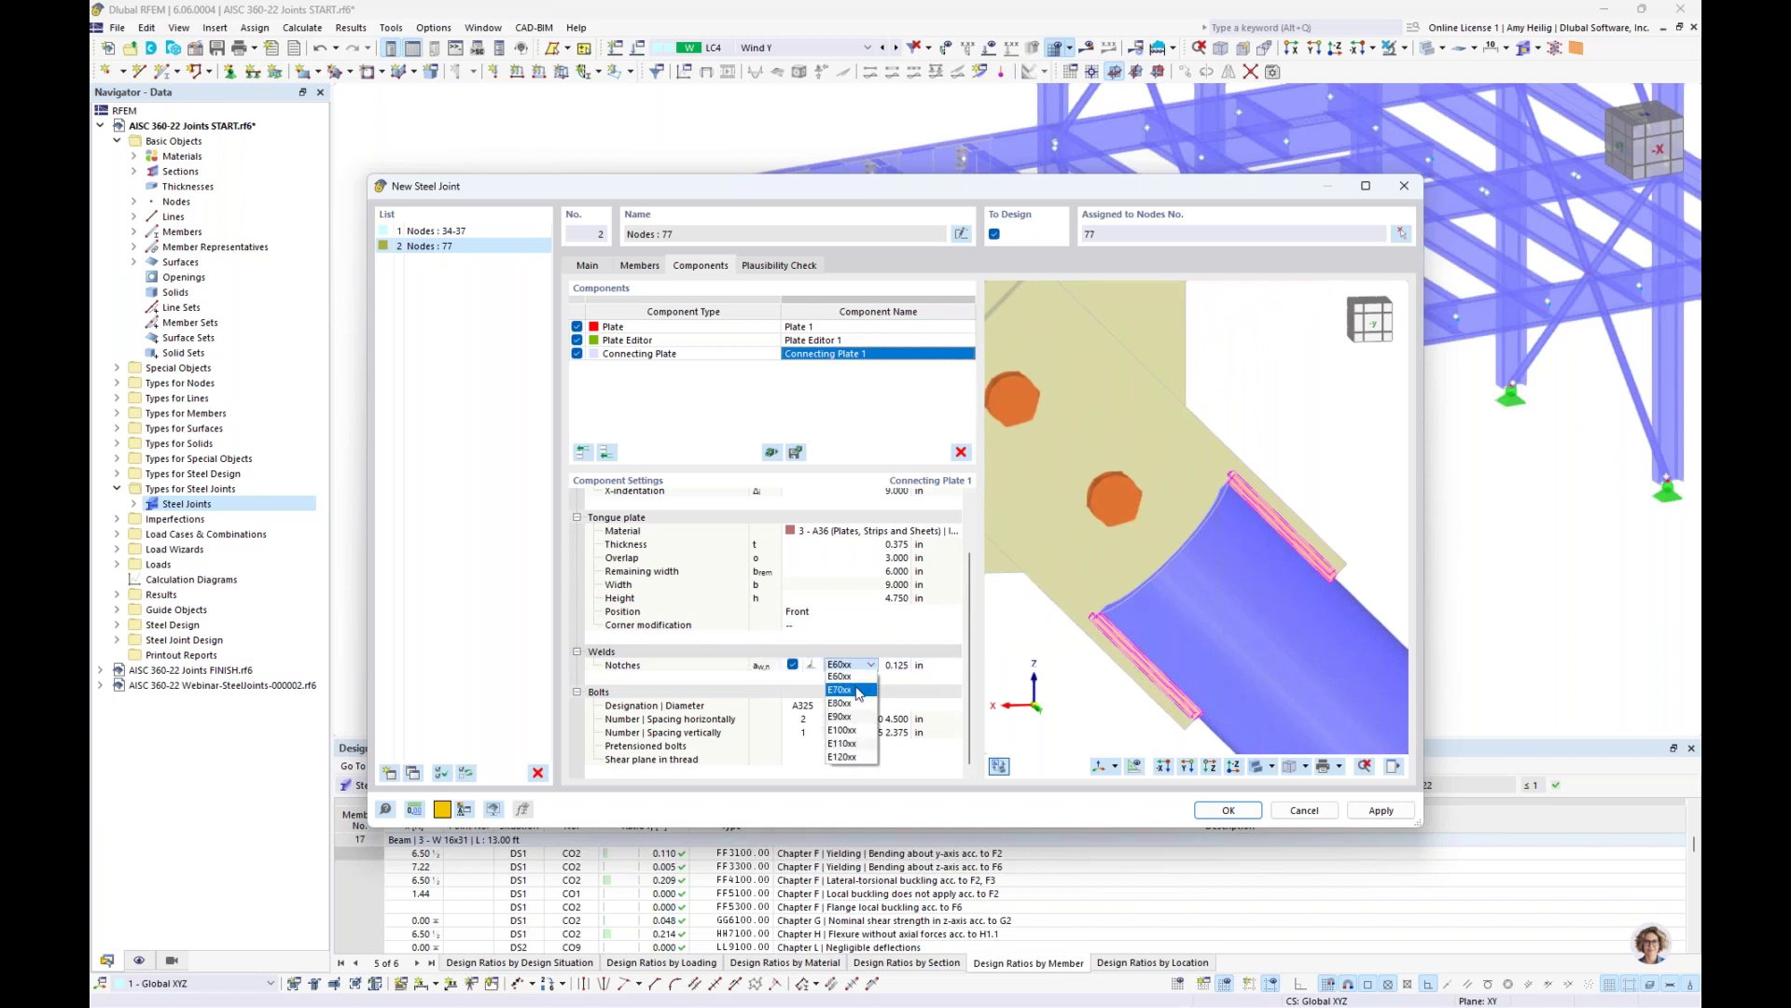
{"action": "left_click", "coordinate": [857, 690]}
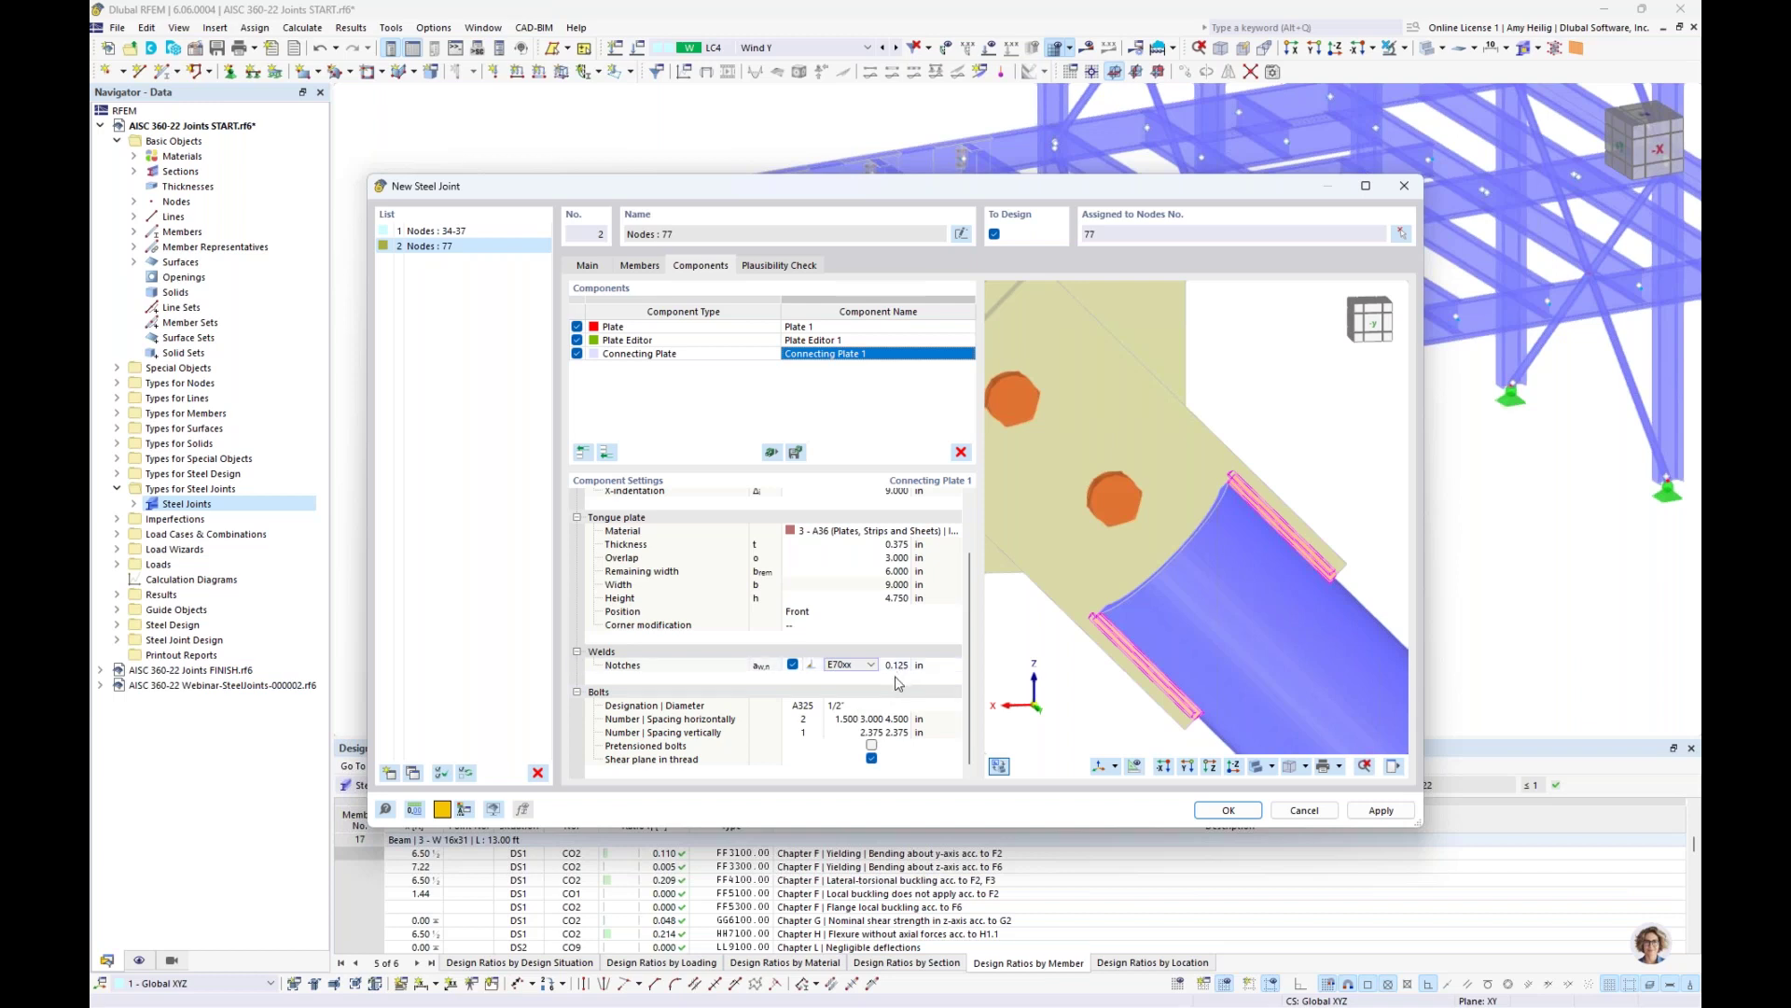
Set the horizontal bolt spacing of Connecting Plate 1 to 1 in edge distance and 2.25 in between bolts
{"action": "scroll", "coordinate": [1075, 673], "scroll_direction": "down", "scroll_amount": 2}
{"action": "middle_click_drag", "start_coordinate": [1076, 673], "coordinate": [1183, 669]}
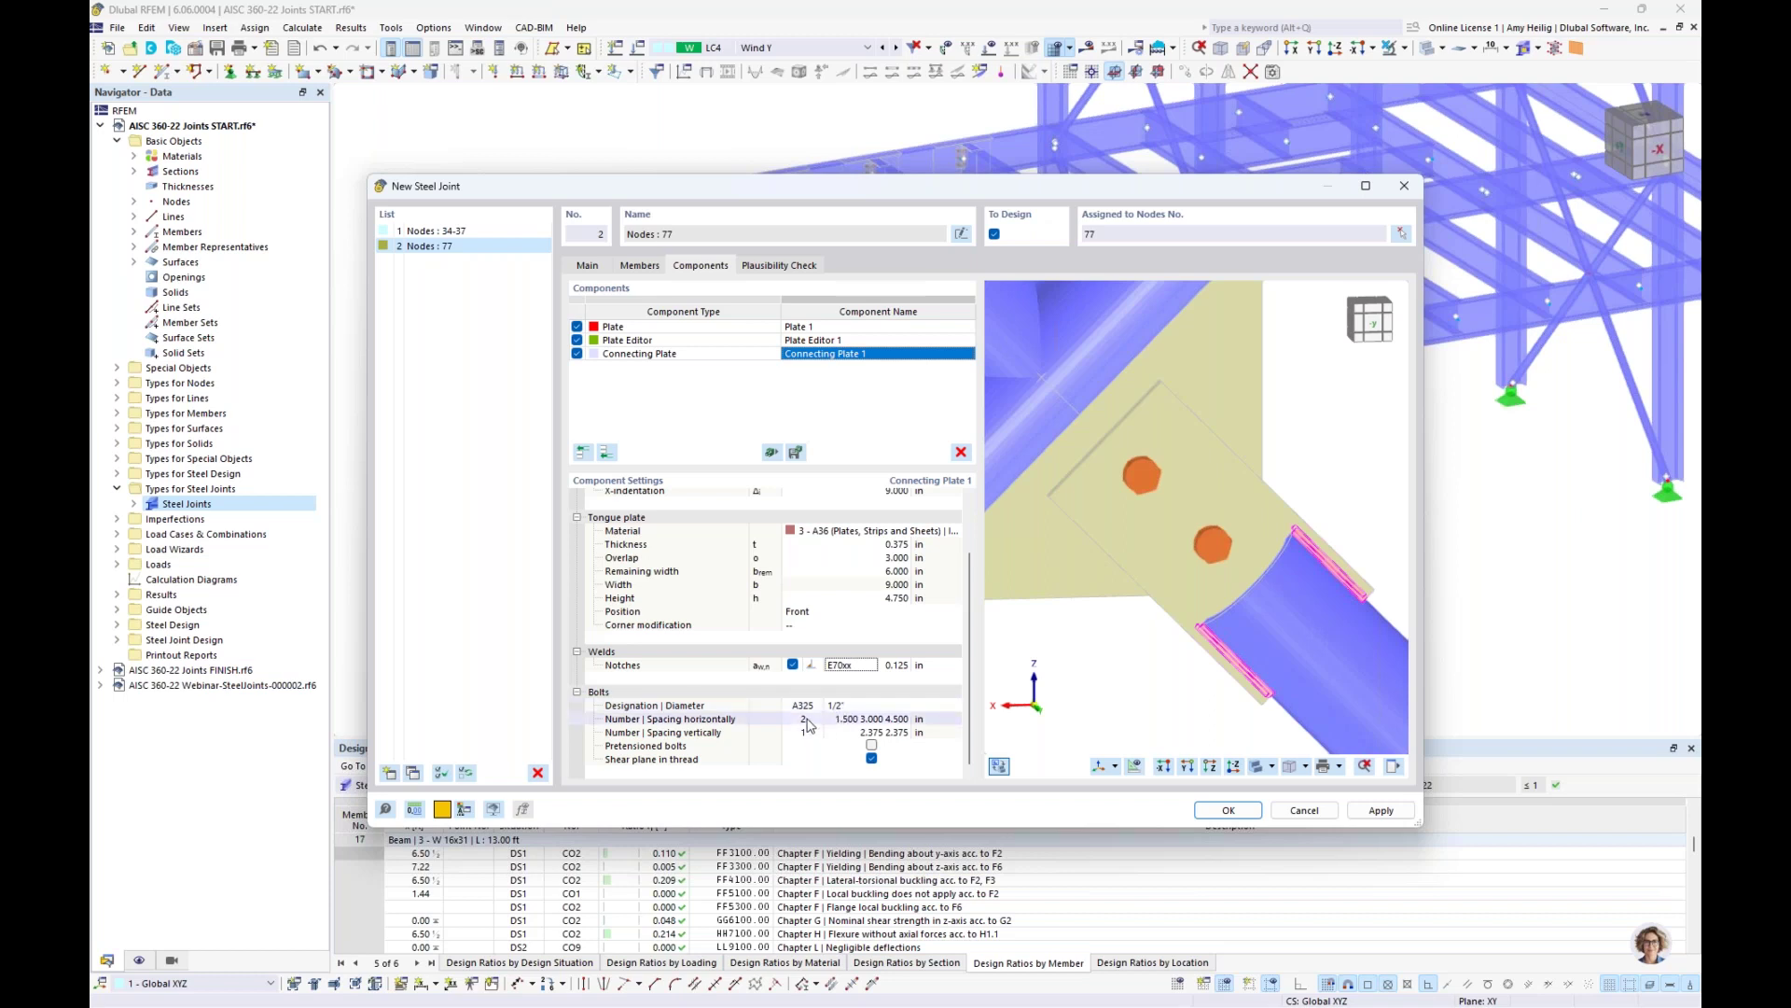
{"action": "left_click", "coordinate": [840, 718]}
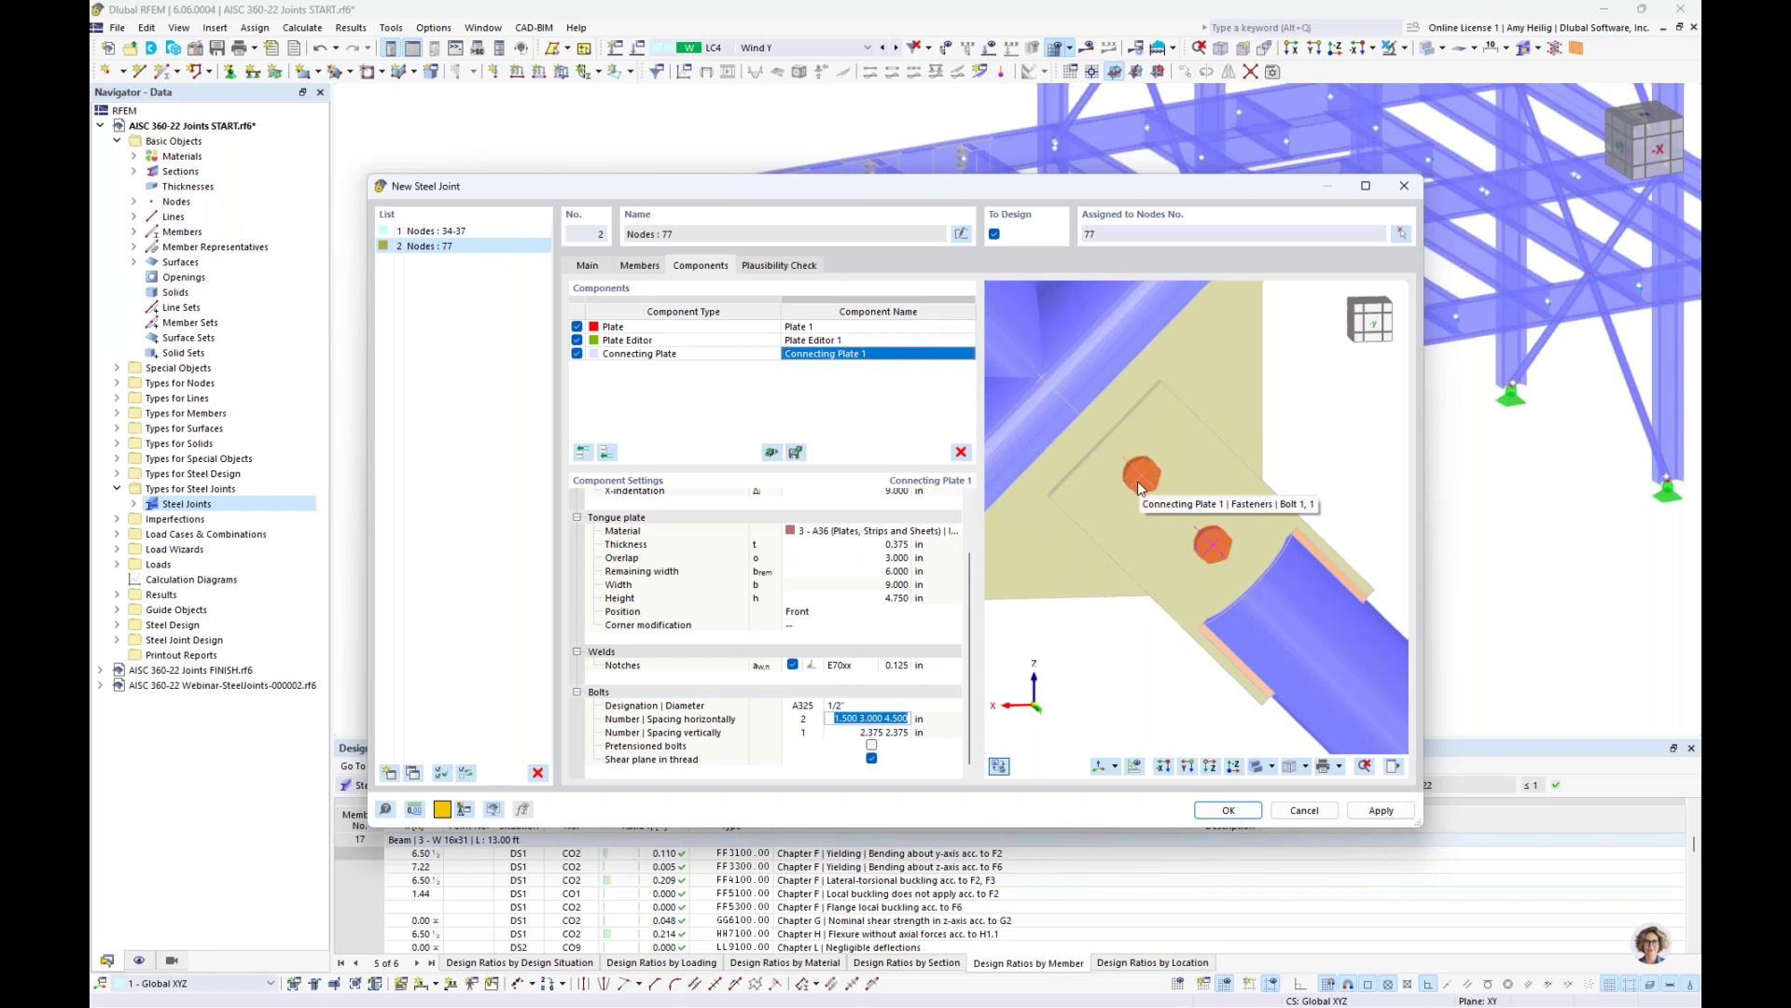
{"action": "type", "text": "1"}
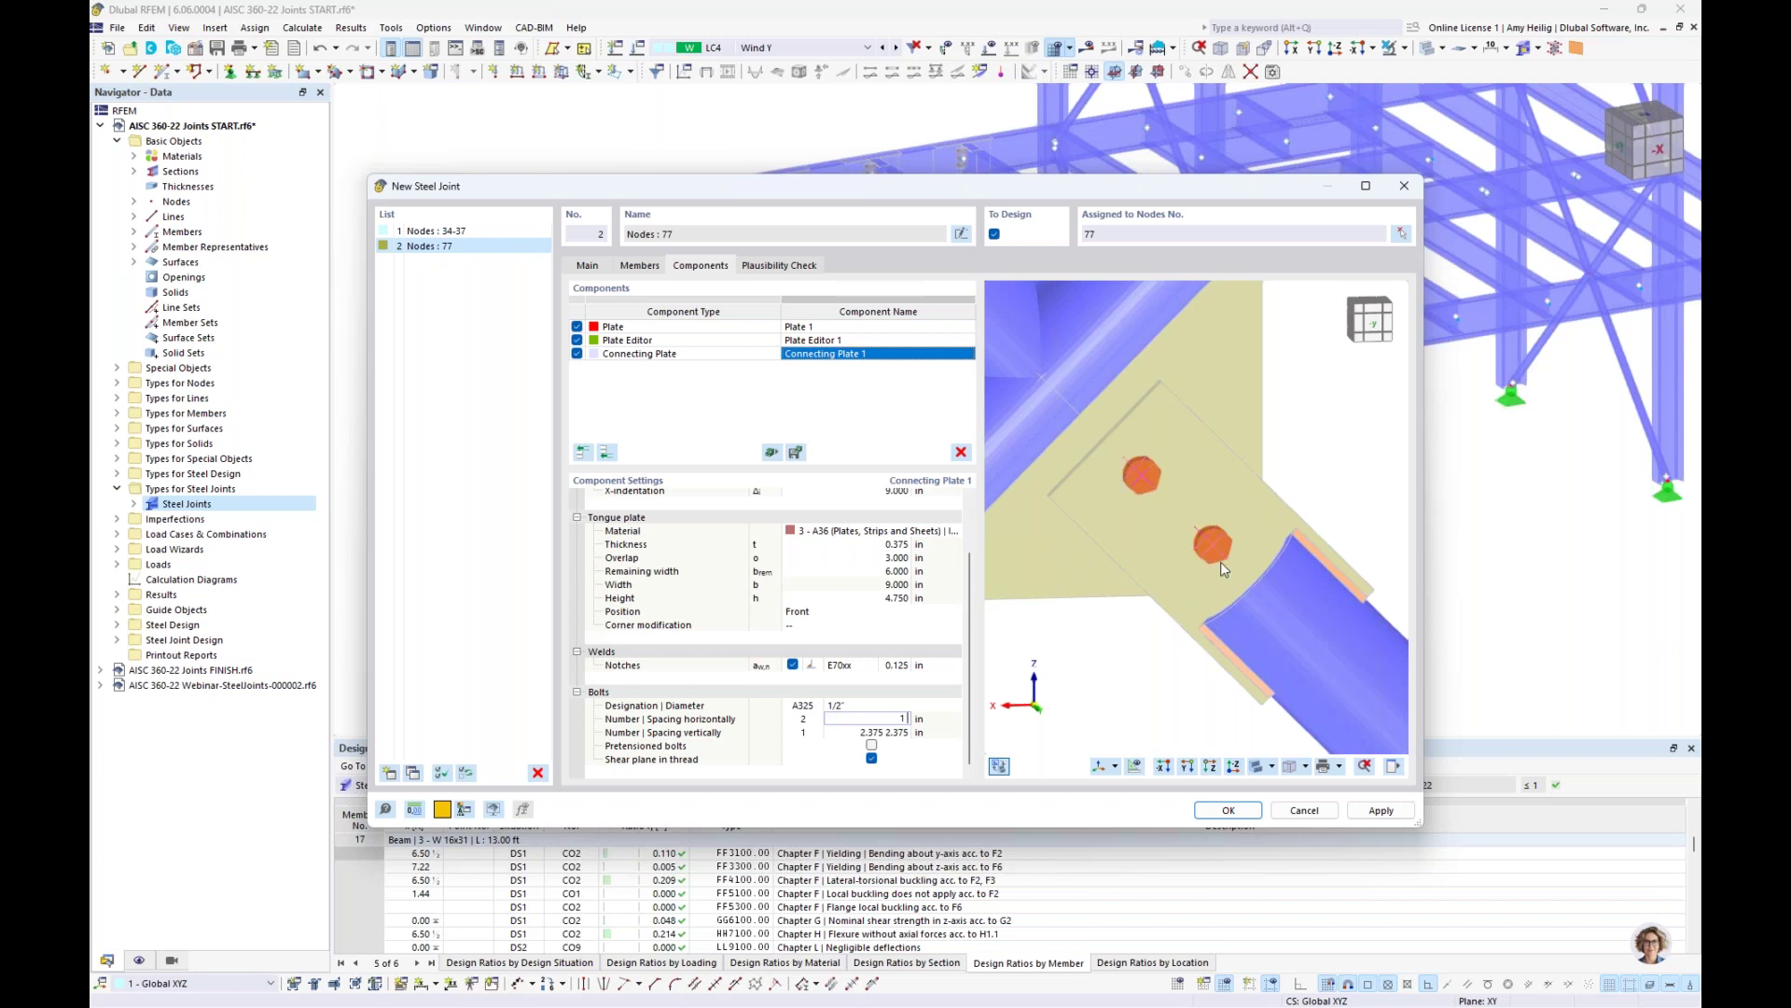
{"action": "type", "text": " 2.25"}
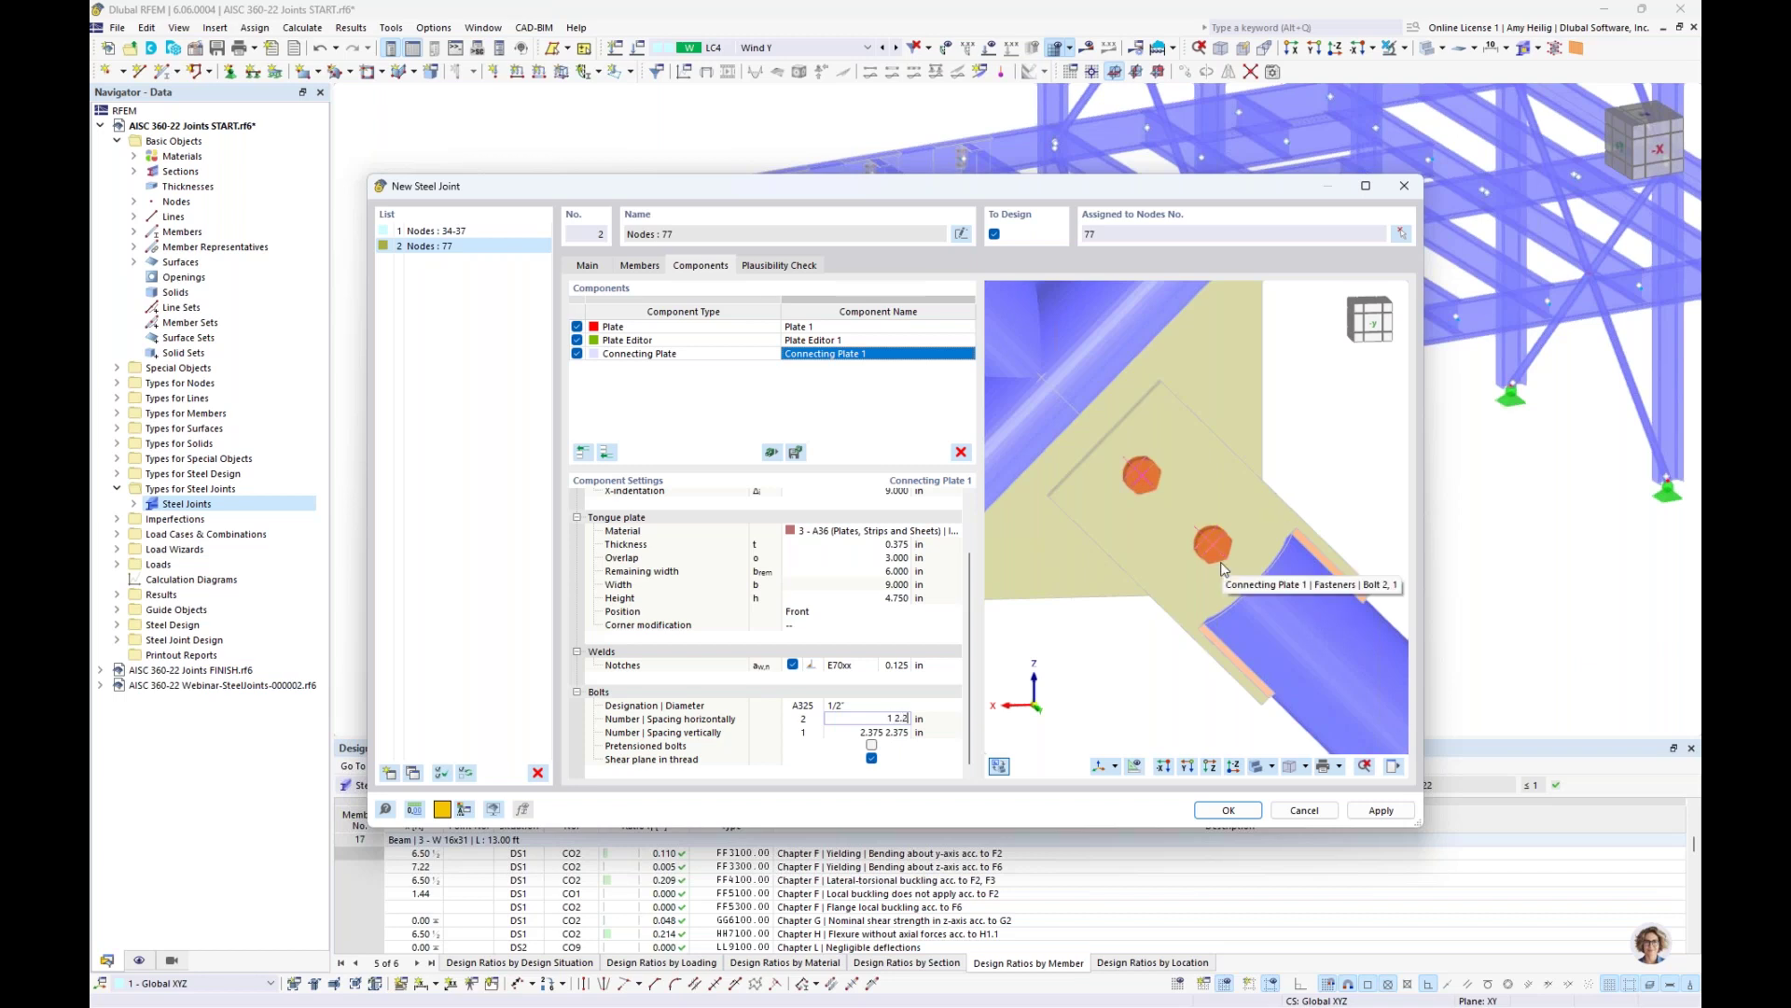
{"action": "key", "text": "Tab"}
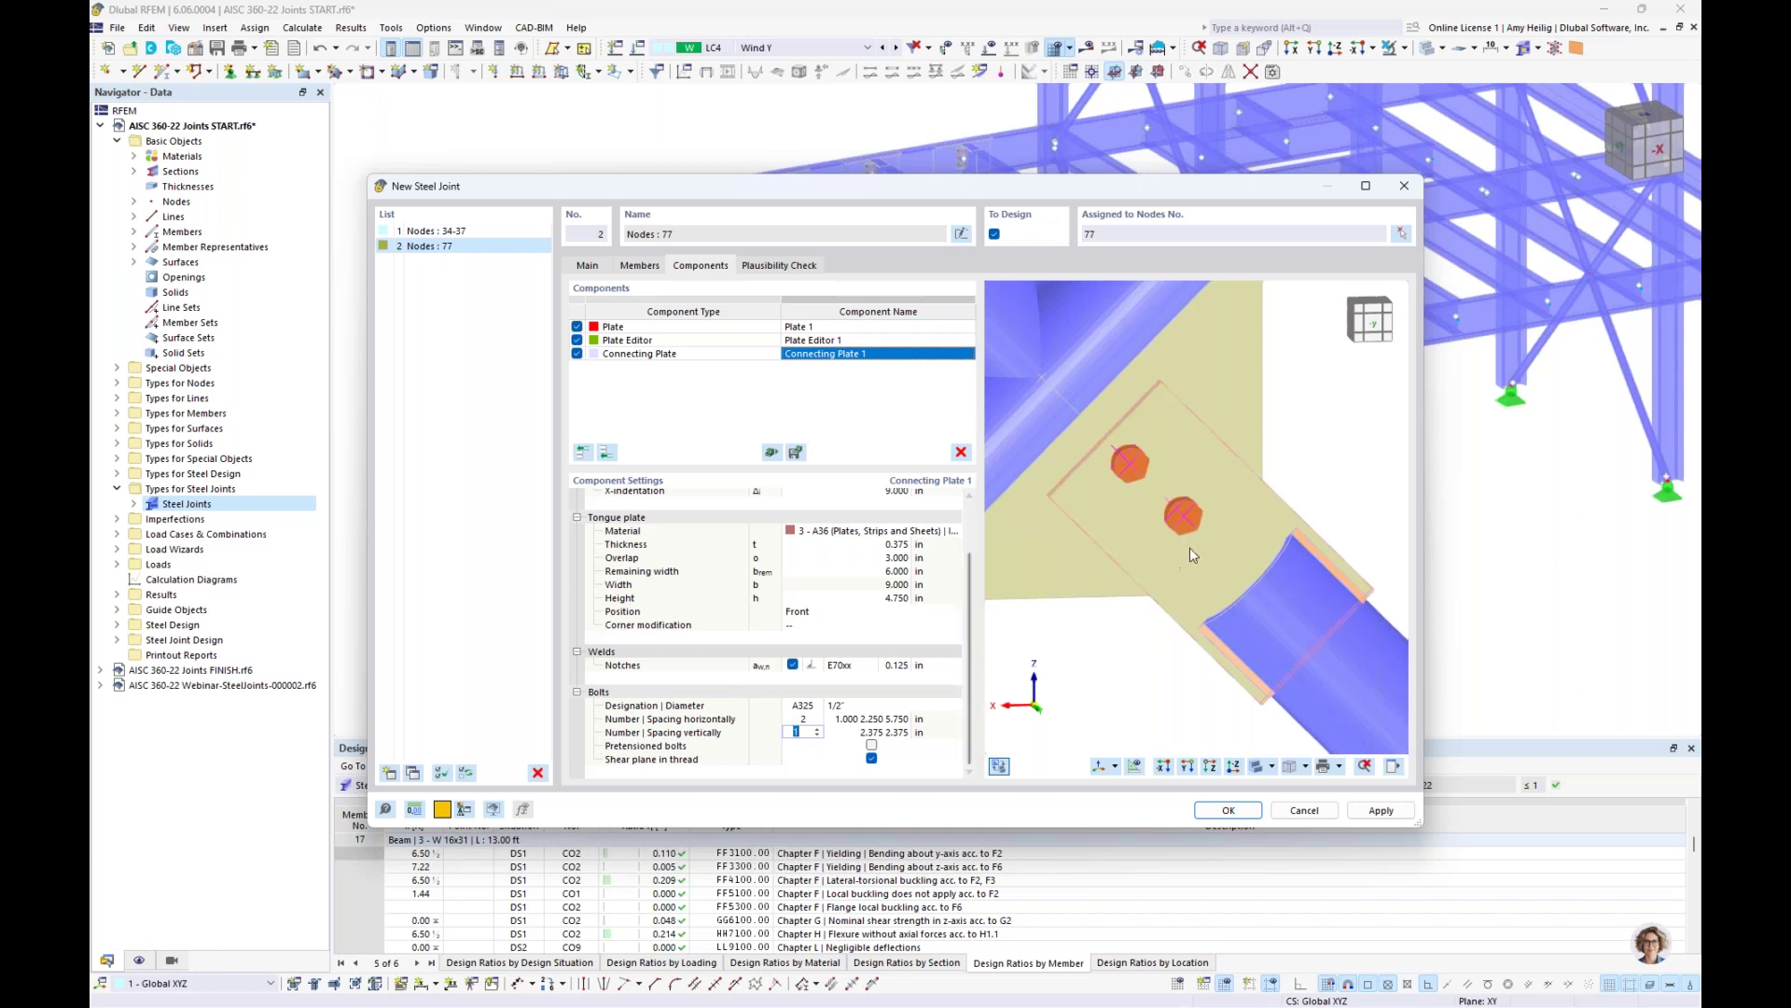
Copy the connecting plate component to the end of the component list three times
{"action": "scroll", "coordinate": [1189, 549], "scroll_direction": "down", "scroll_amount": 5}
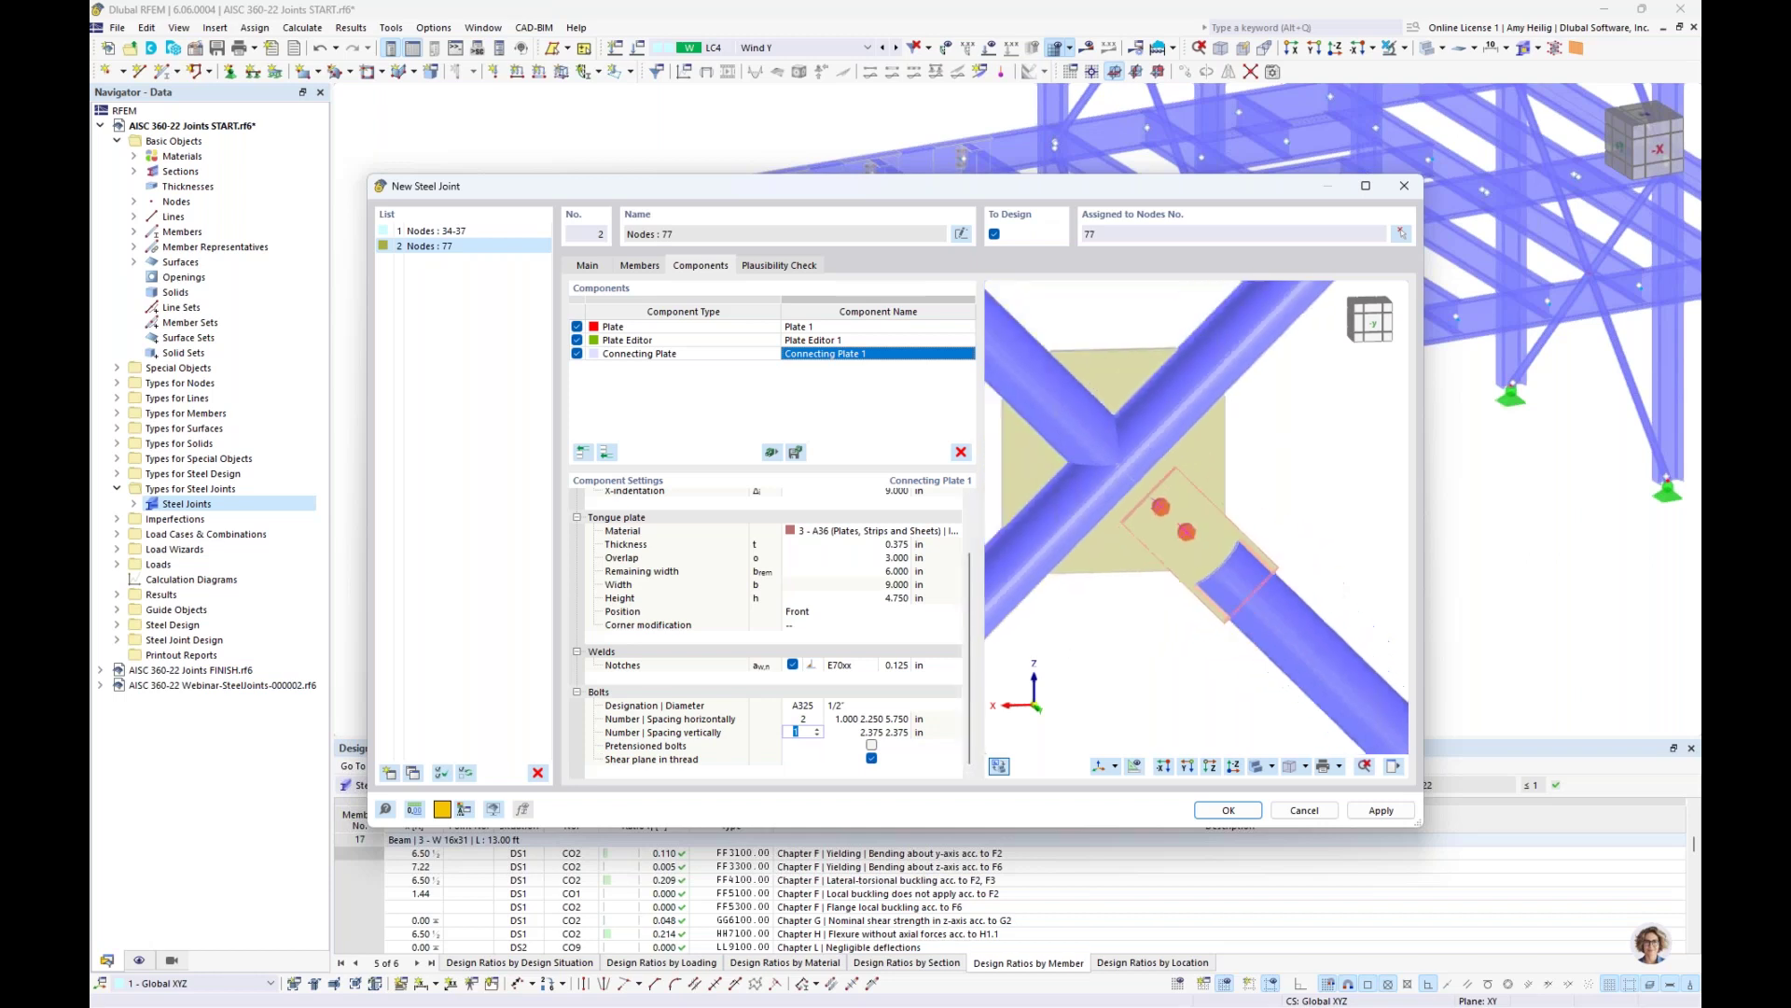
{"action": "right_click", "coordinate": [711, 360]}
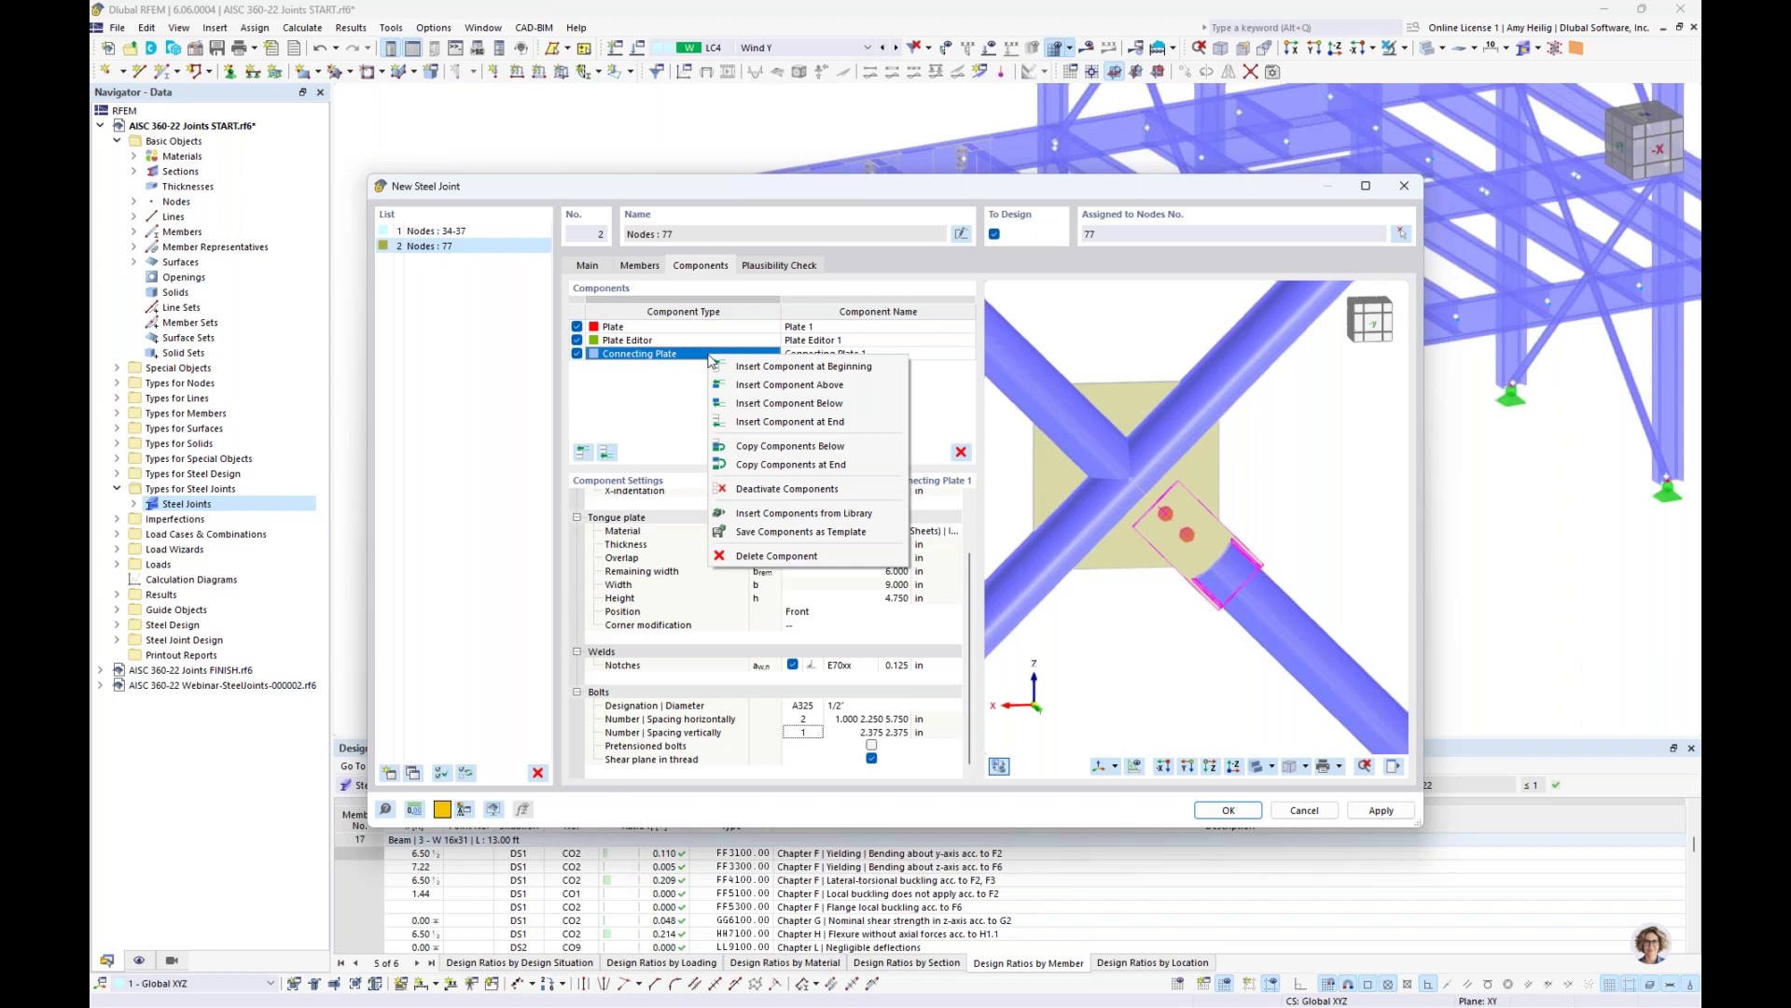
{"action": "left_click", "coordinate": [760, 465]}
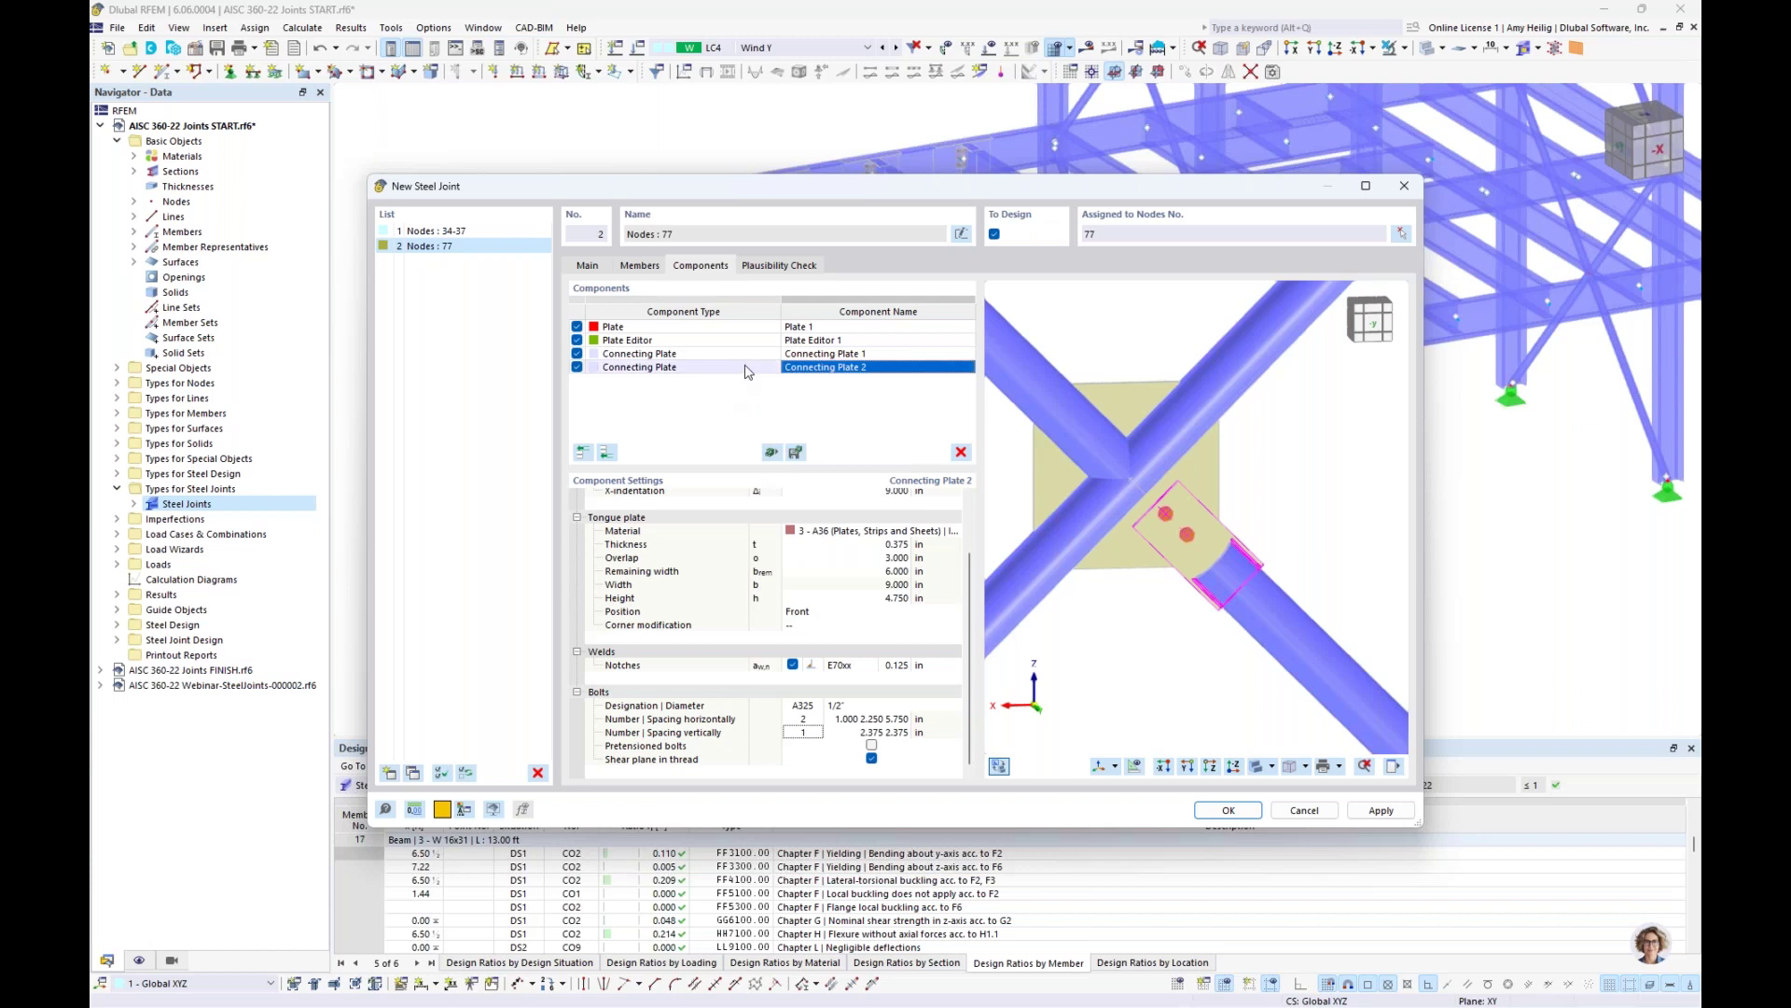
{"action": "right_click", "coordinate": [748, 372]}
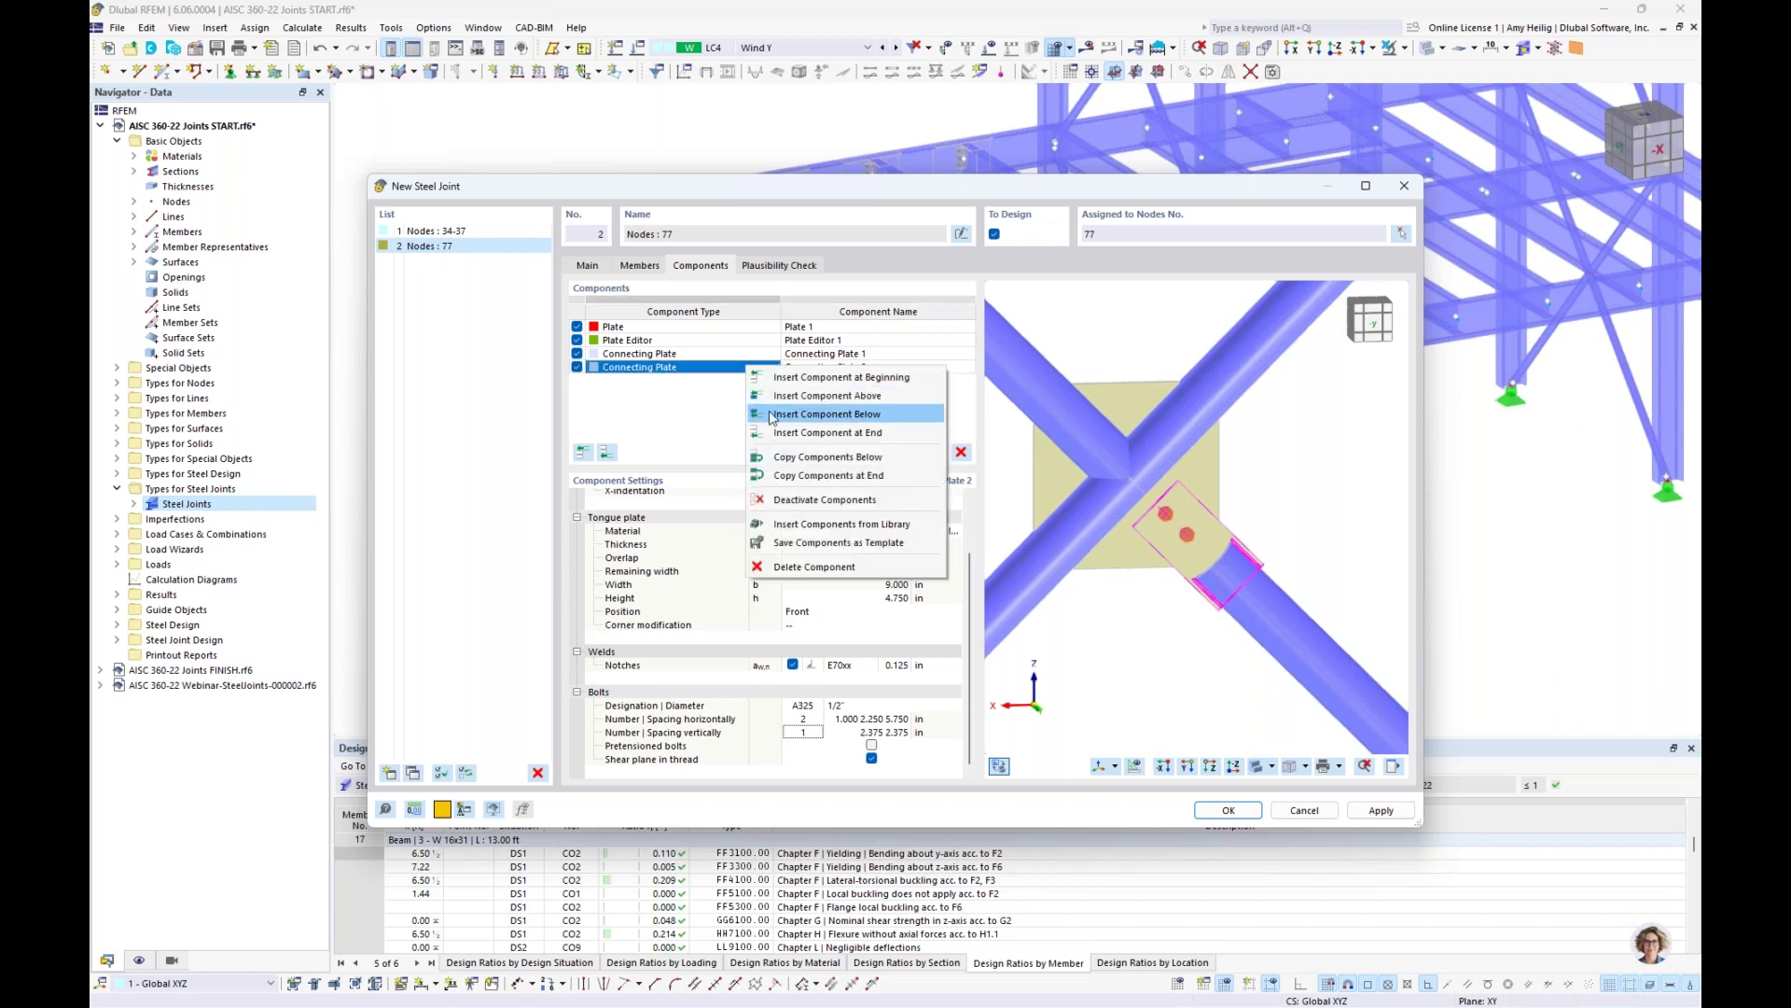
{"action": "left_click", "coordinate": [767, 476]}
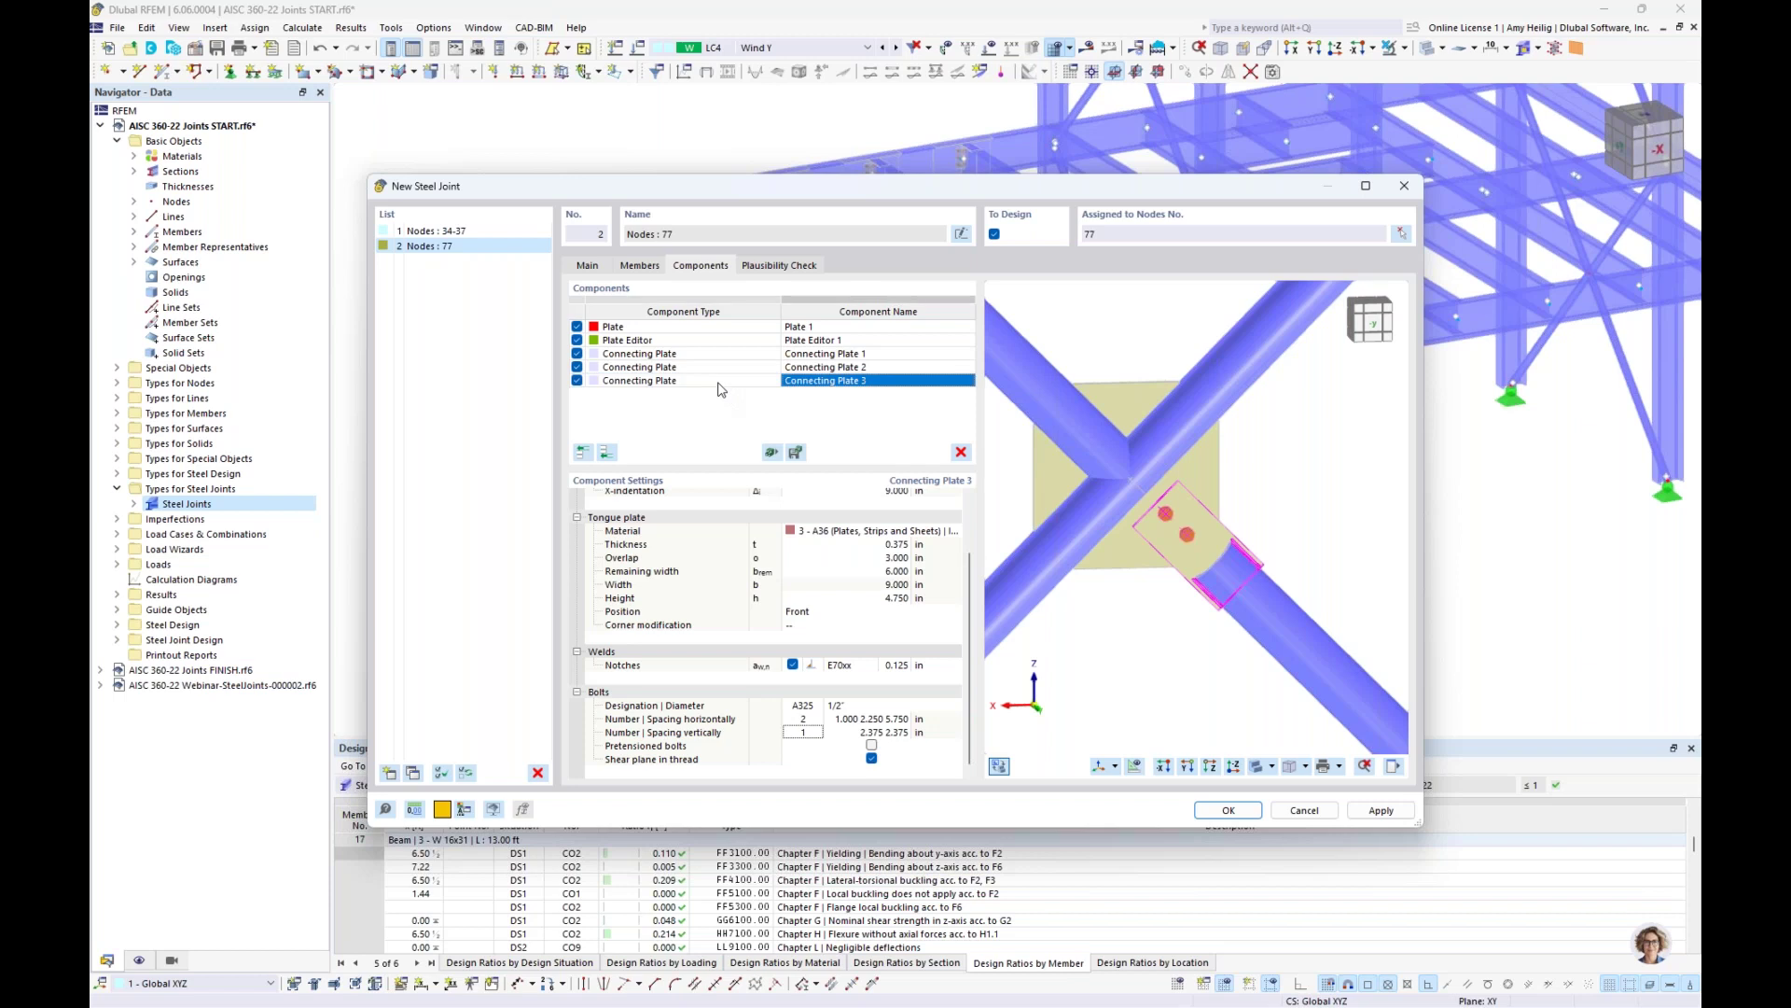
{"action": "right_click", "coordinate": [718, 389]}
{"action": "left_click", "coordinate": [735, 476]}
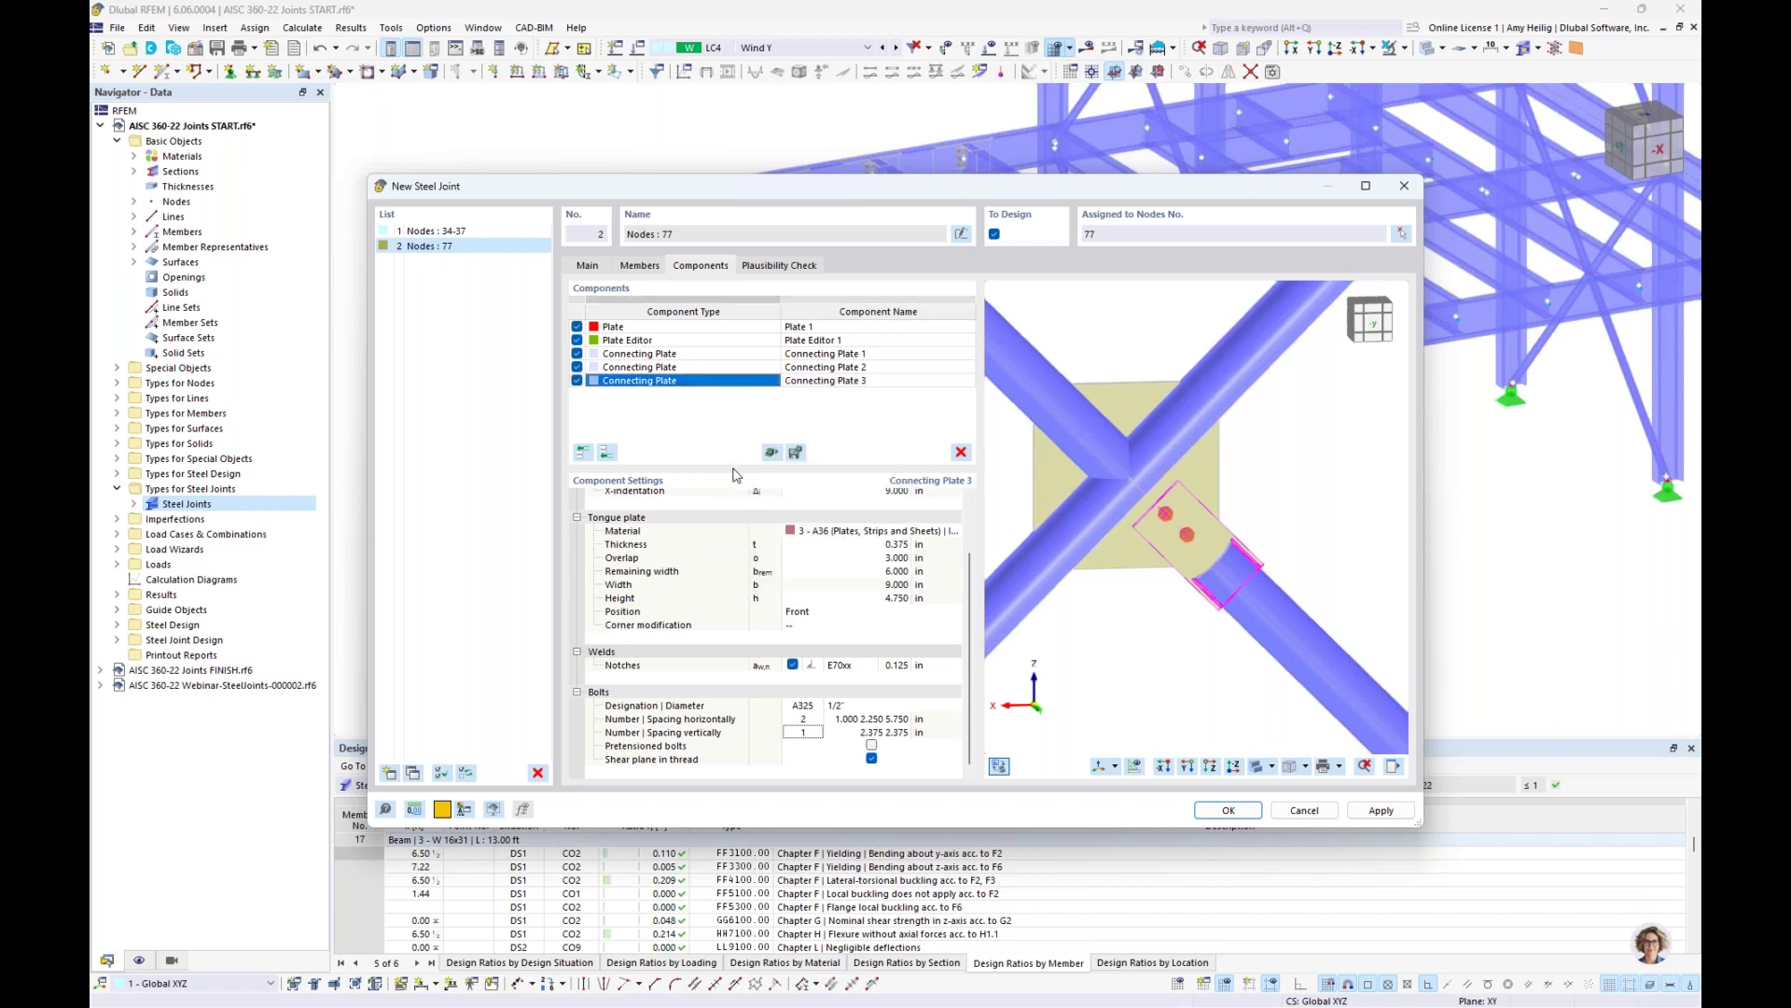
Assign Connecting Plate 2 to Member 2 and set its X-indentation to 9 in
{"action": "left_click", "coordinate": [703, 368]}
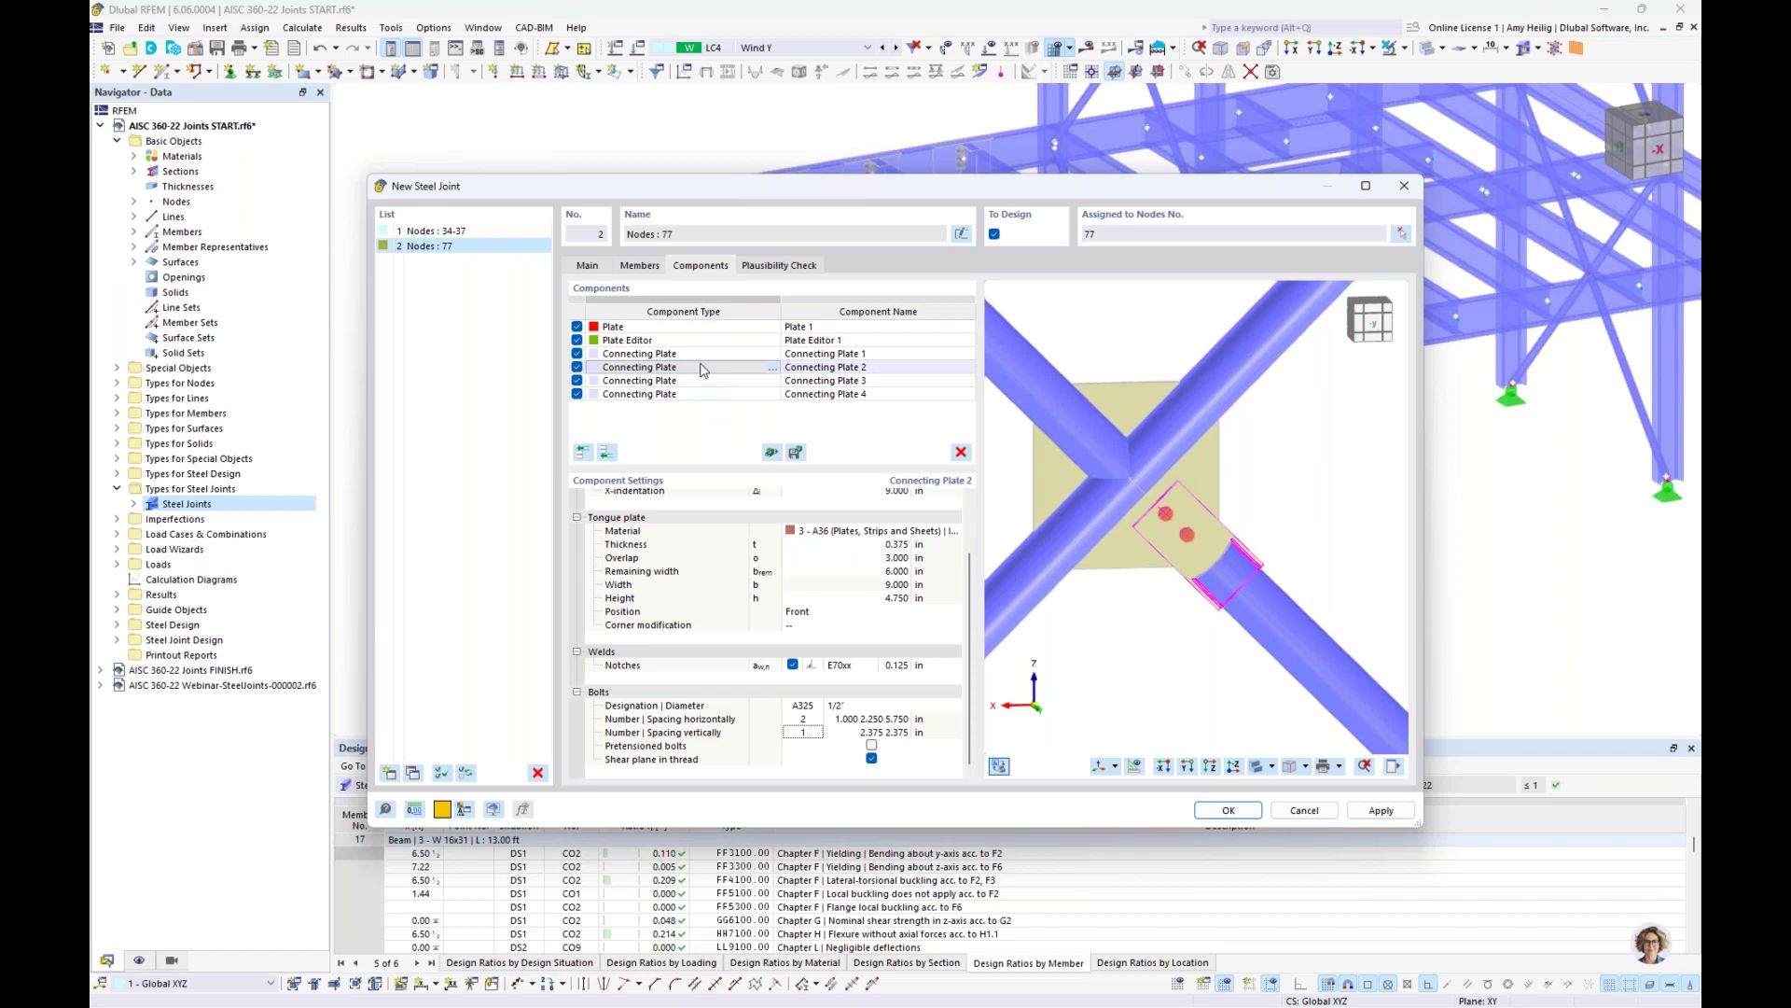
{"action": "scroll", "coordinate": [969, 512], "scroll_direction": "up", "scroll_amount": 2}
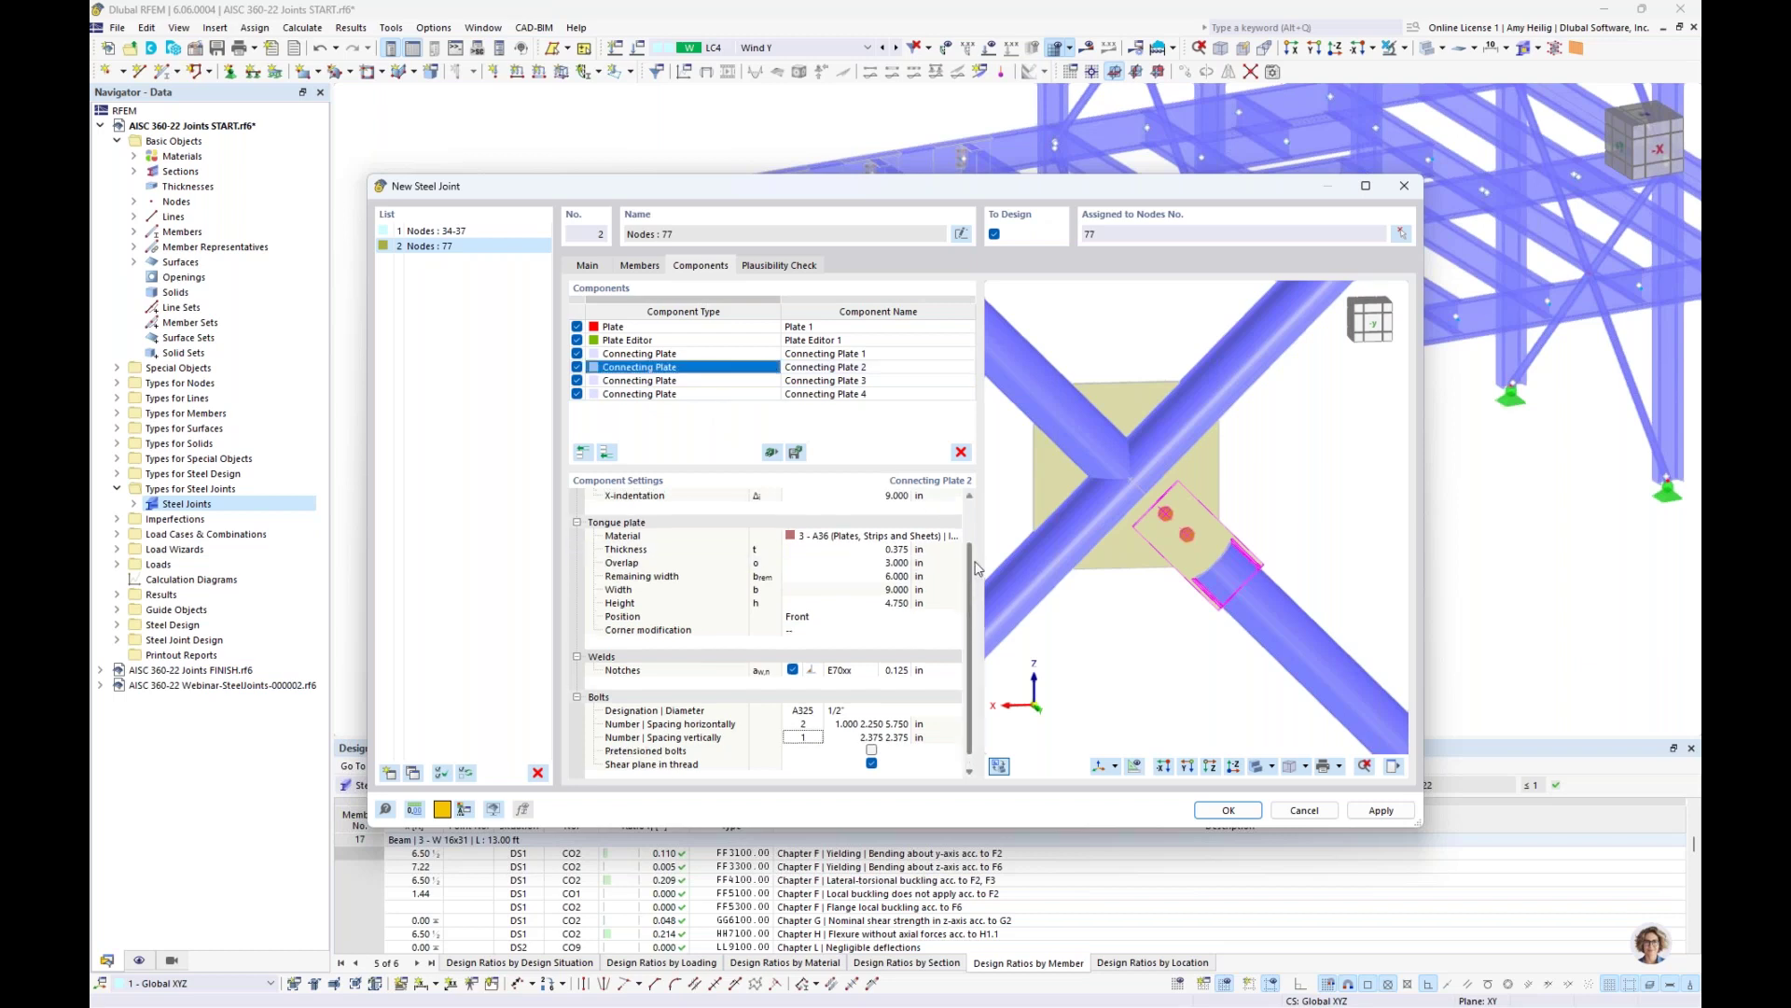
{"action": "left_click", "coordinate": [894, 510]}
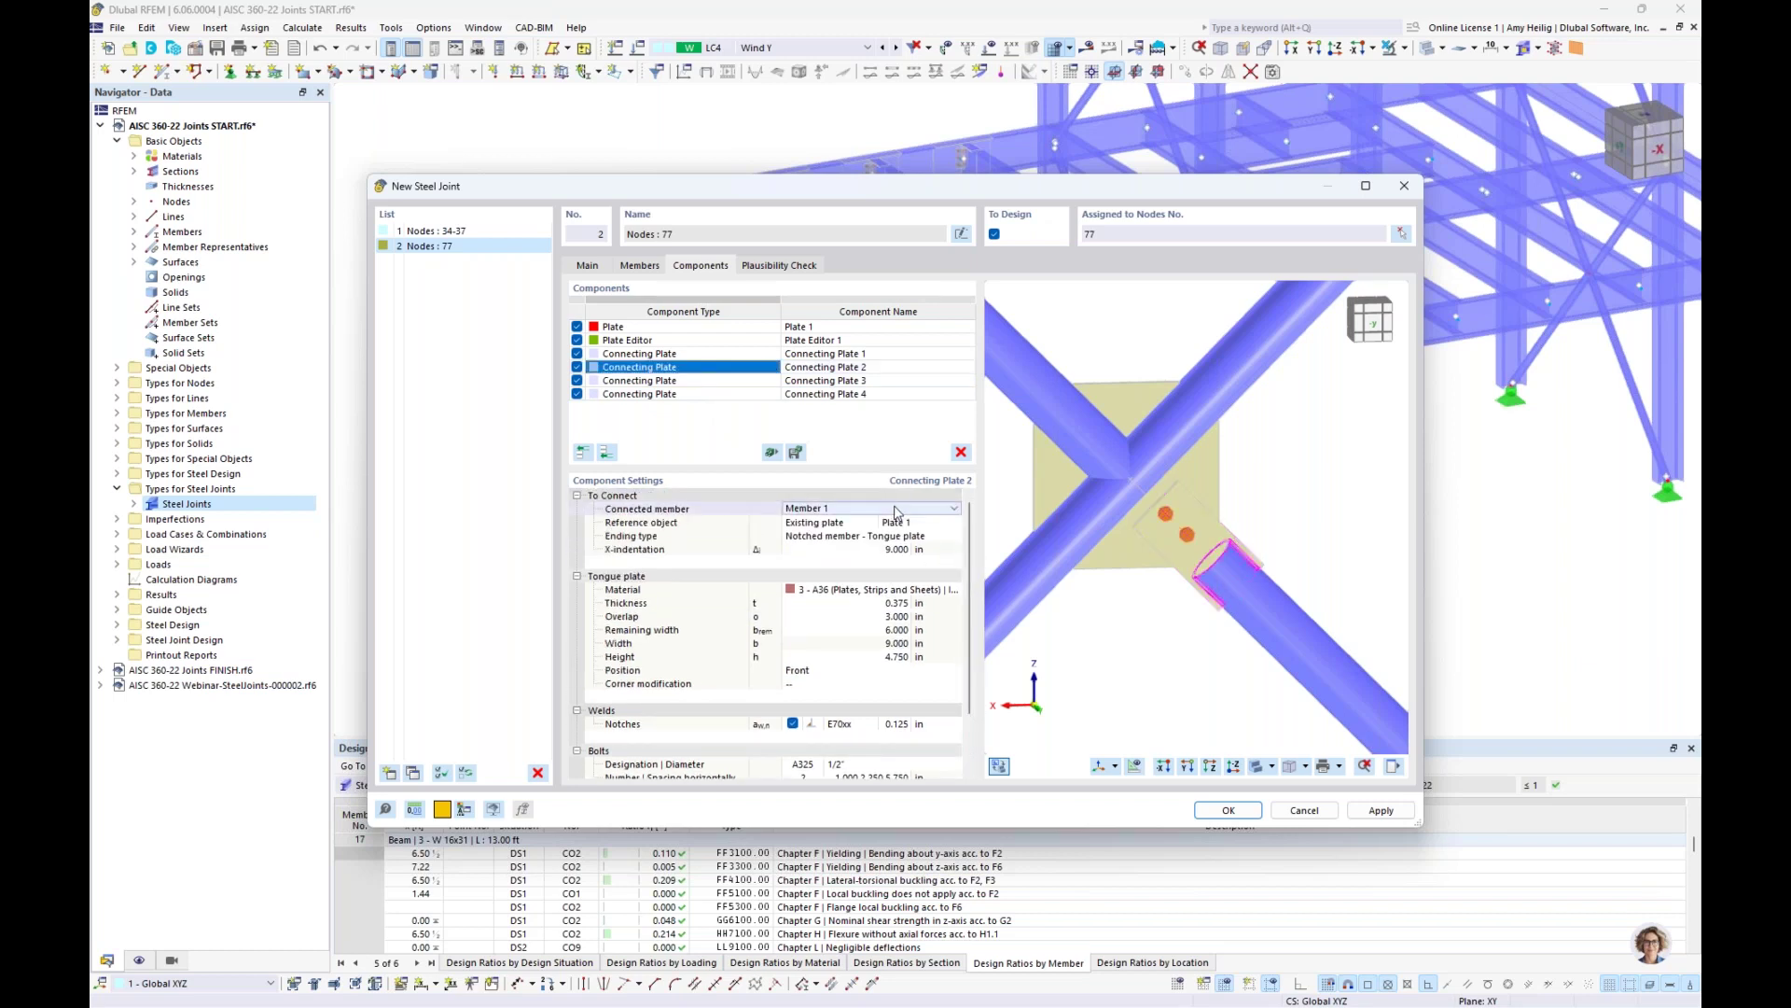
{"action": "left_click", "coordinate": [887, 510]}
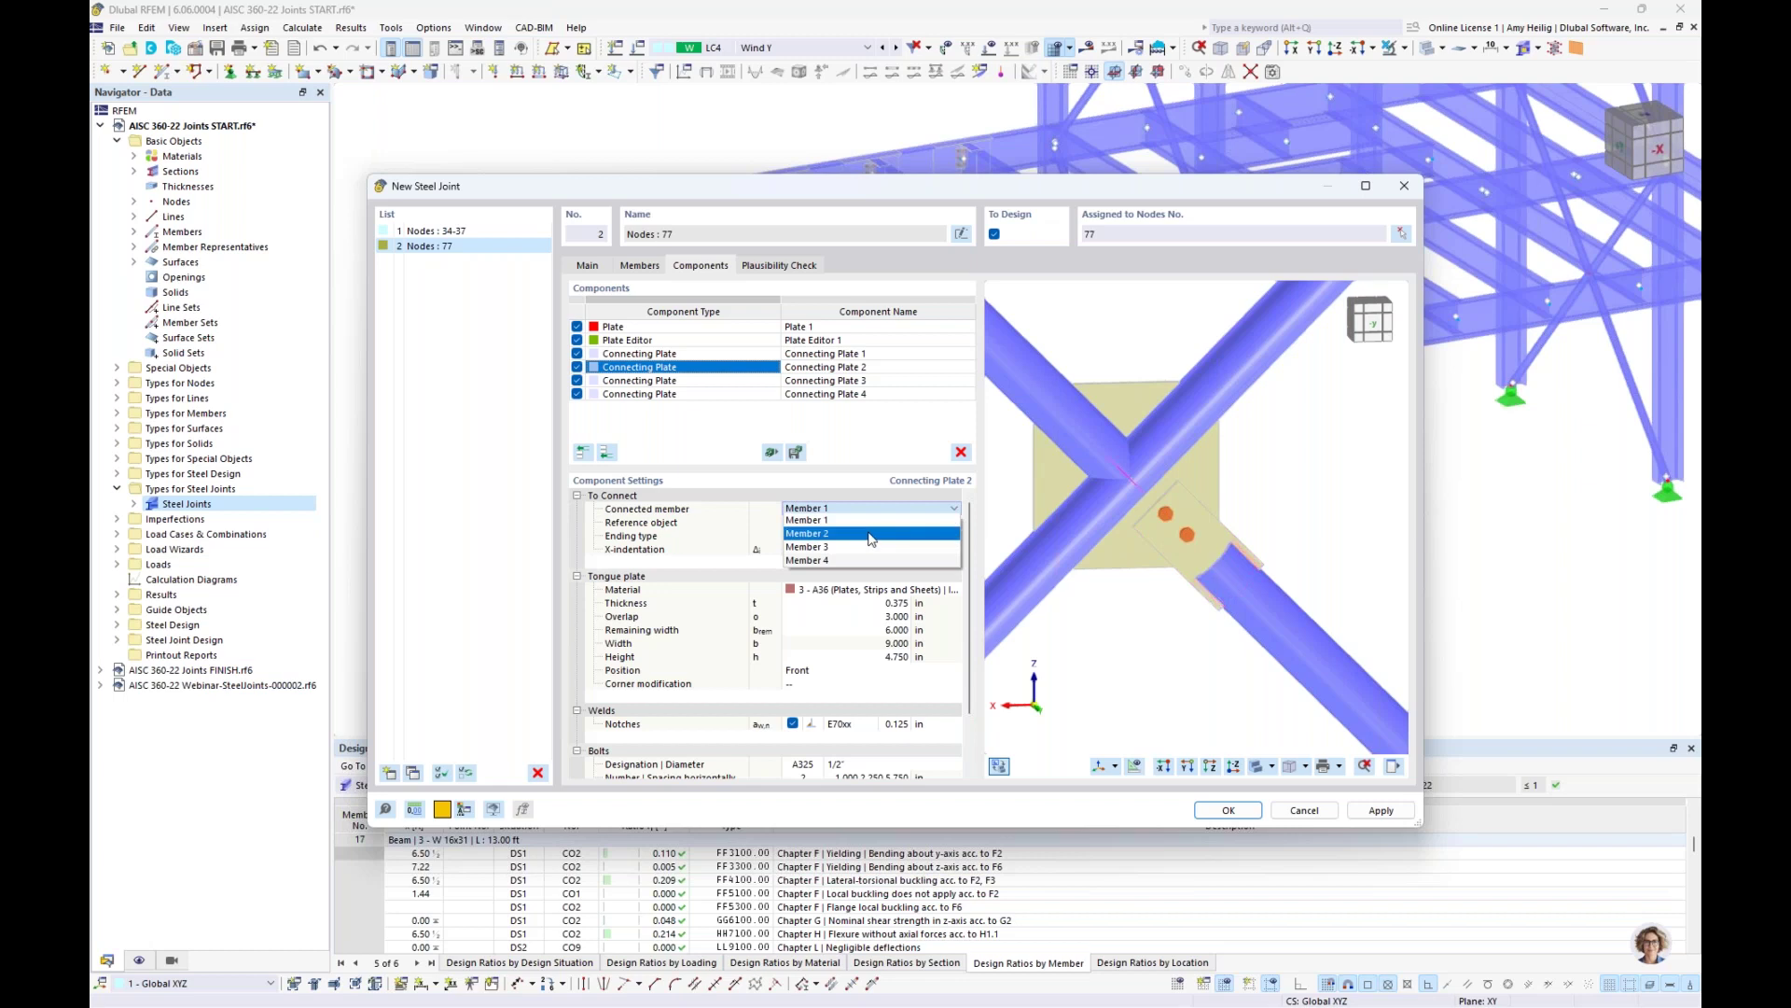
{"action": "left_click", "coordinate": [877, 522]}
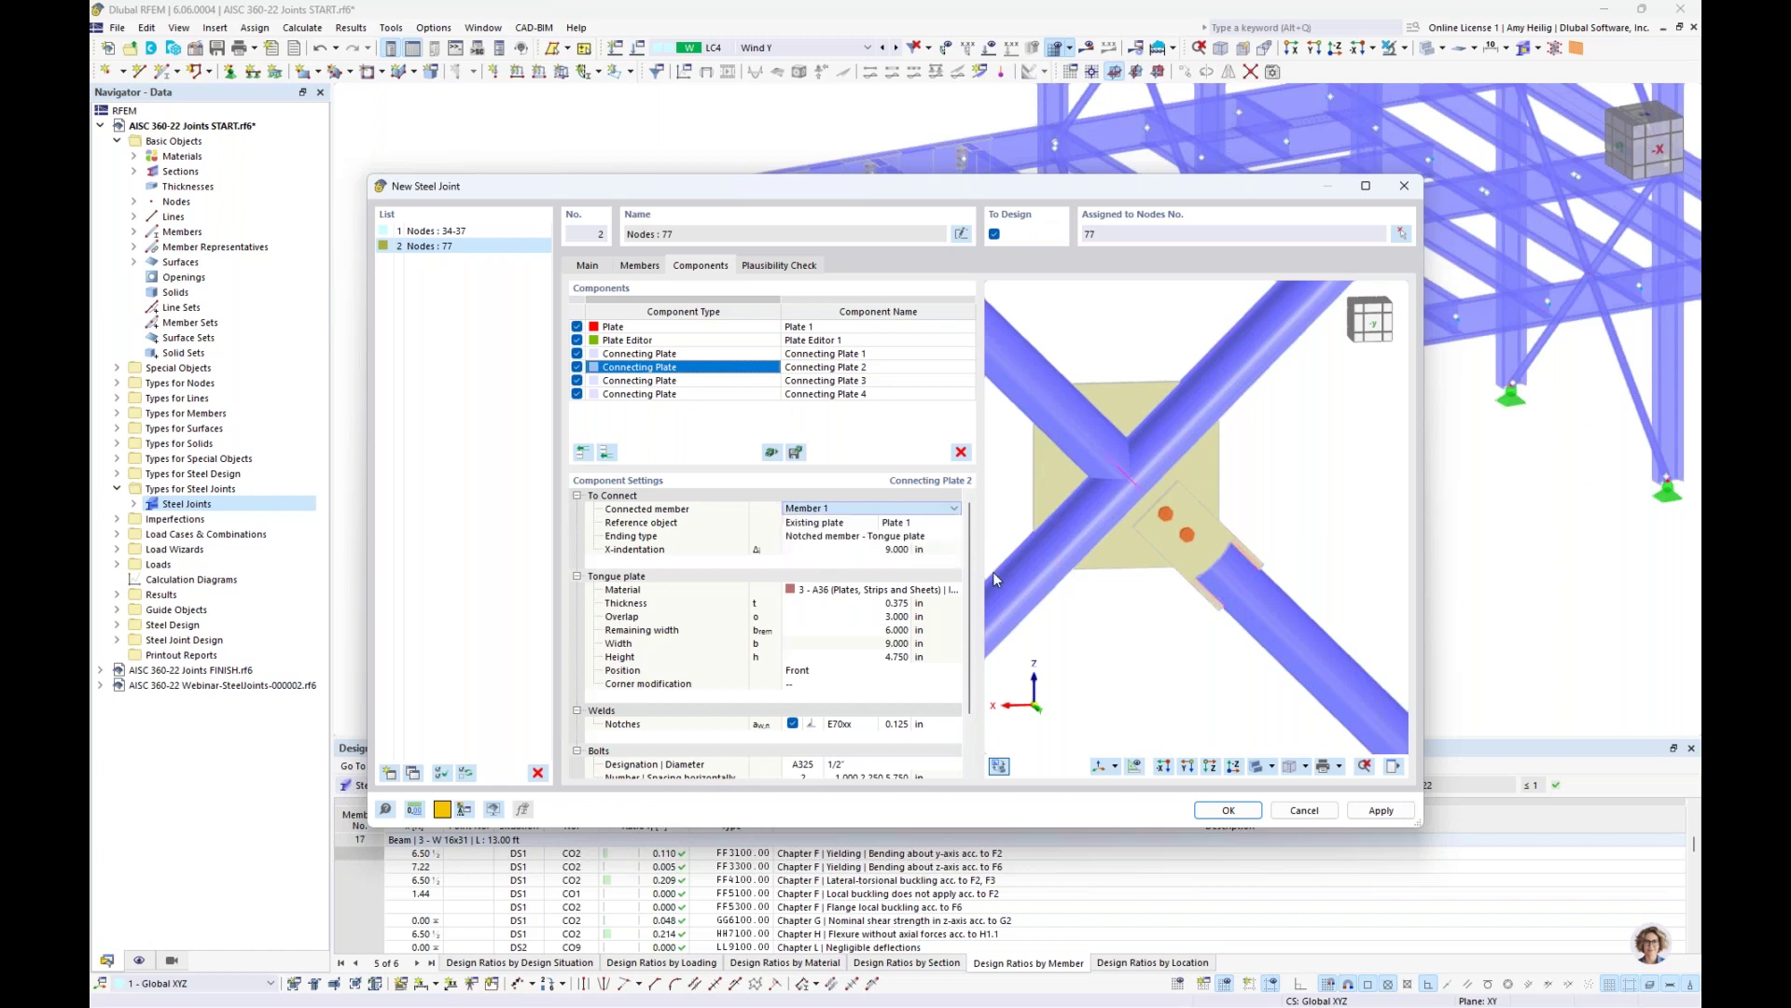
{"action": "left_click", "coordinate": [847, 550]}
{"action": "left_click", "coordinate": [848, 550]}
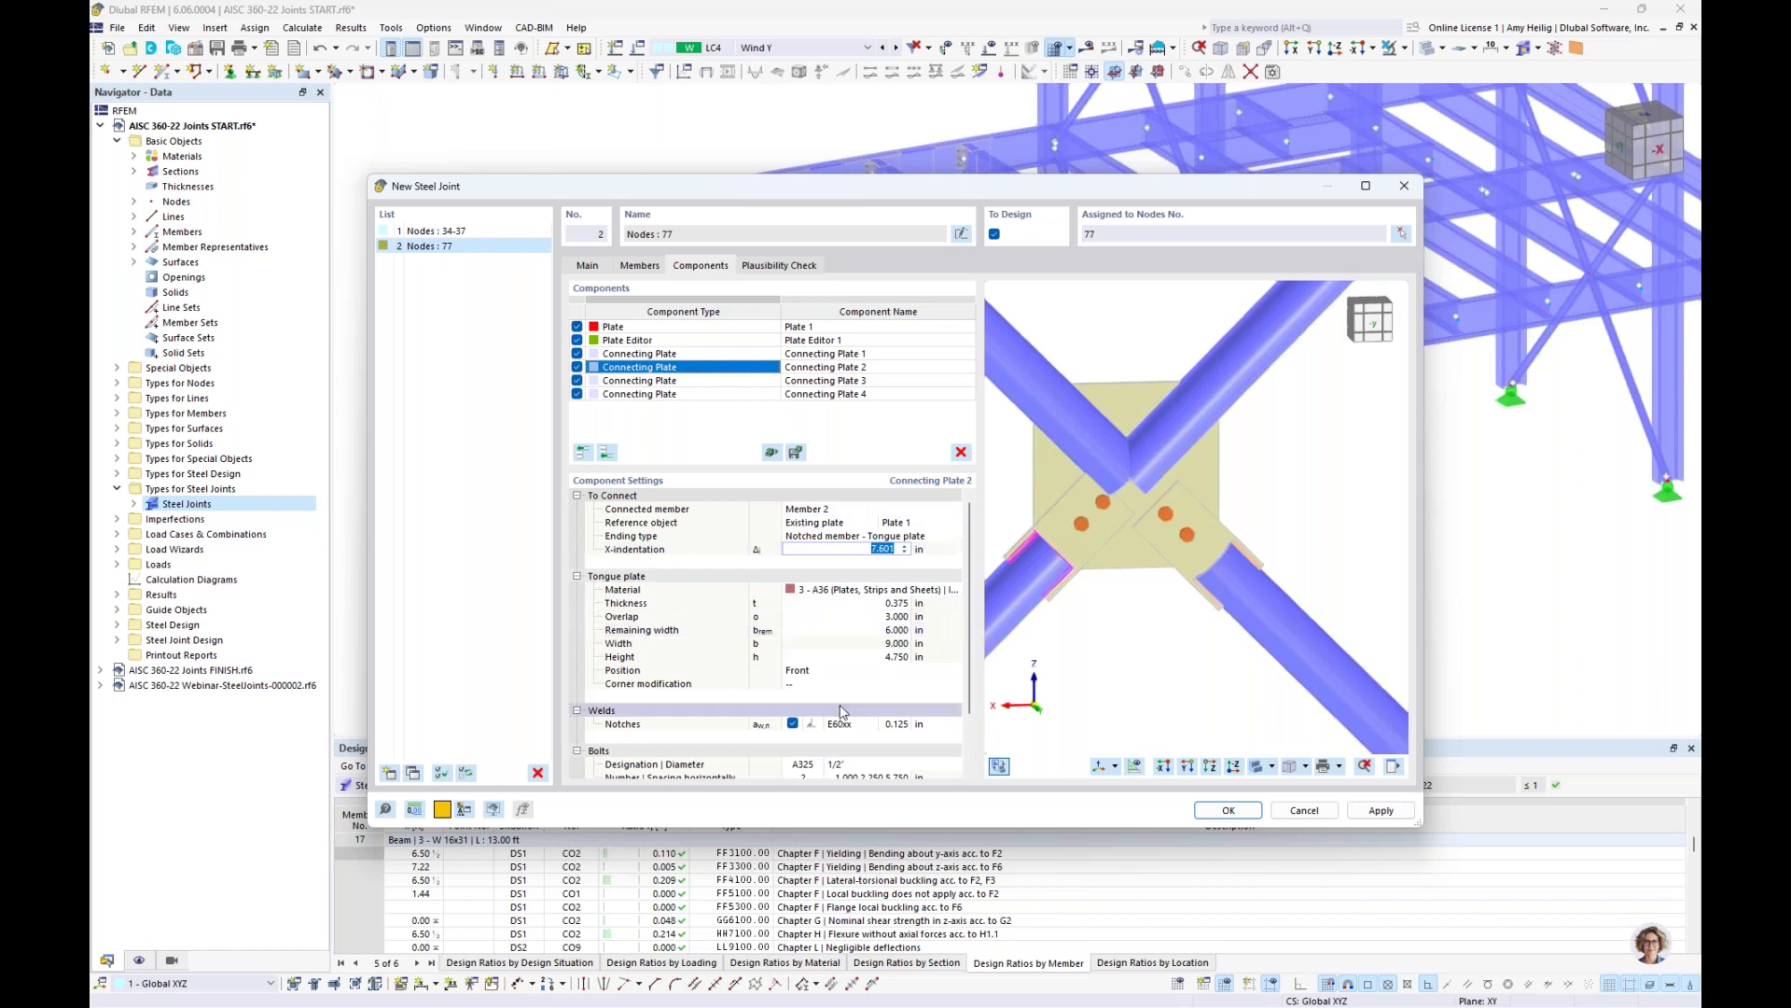
{"action": "type", "text": "9.0"}
{"action": "key", "text": "Return"}
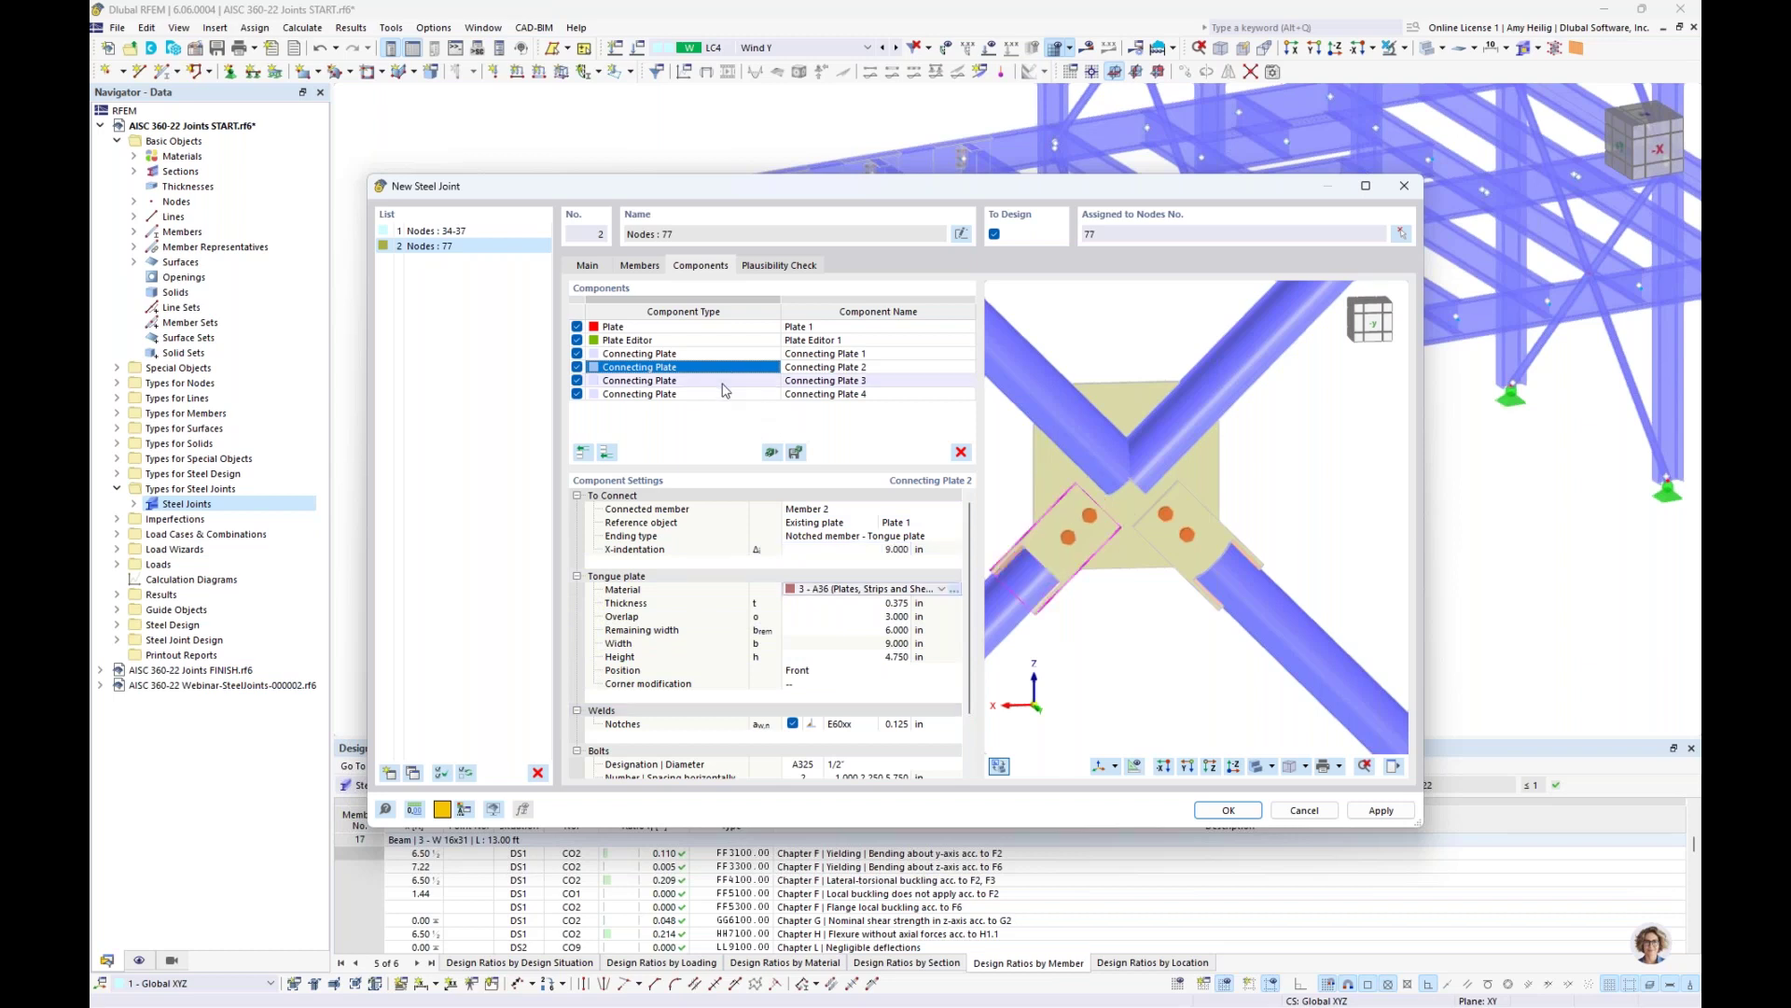
Assign Connecting Plate 3 to Member 3 and set its X-indentation to 9 in
{"action": "left_click", "coordinate": [726, 383]}
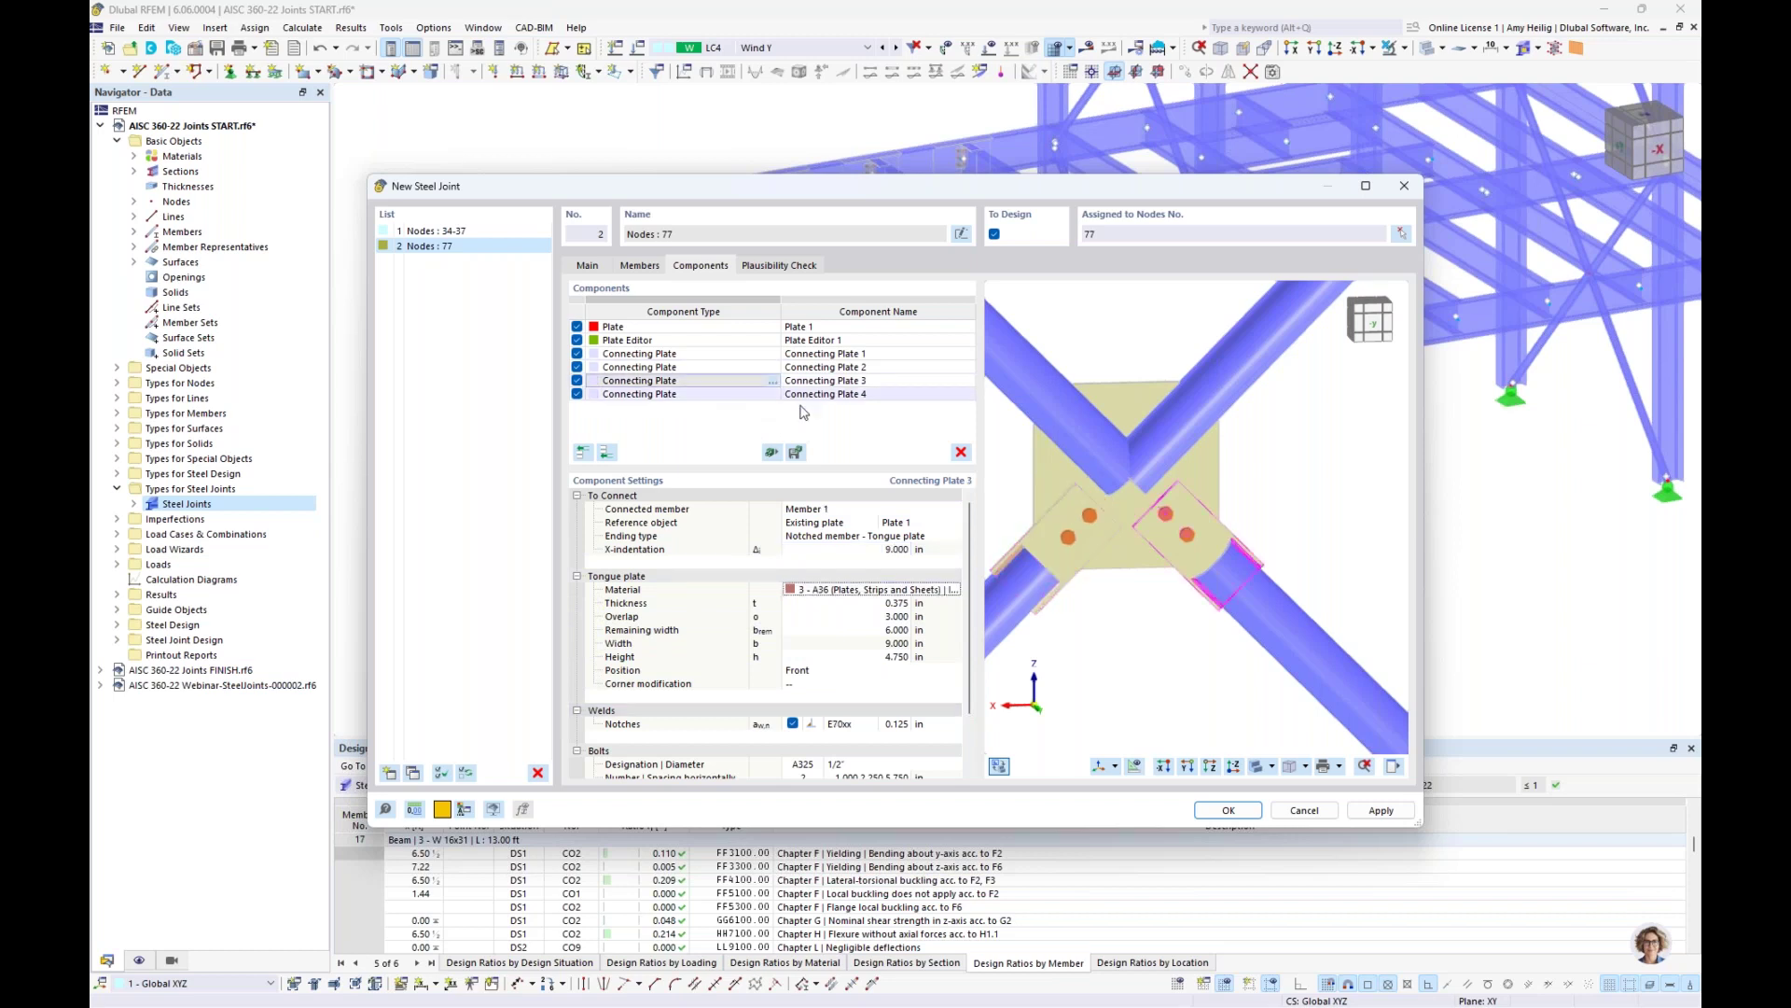
{"action": "left_click", "coordinate": [865, 509]}
{"action": "left_click", "coordinate": [866, 509]}
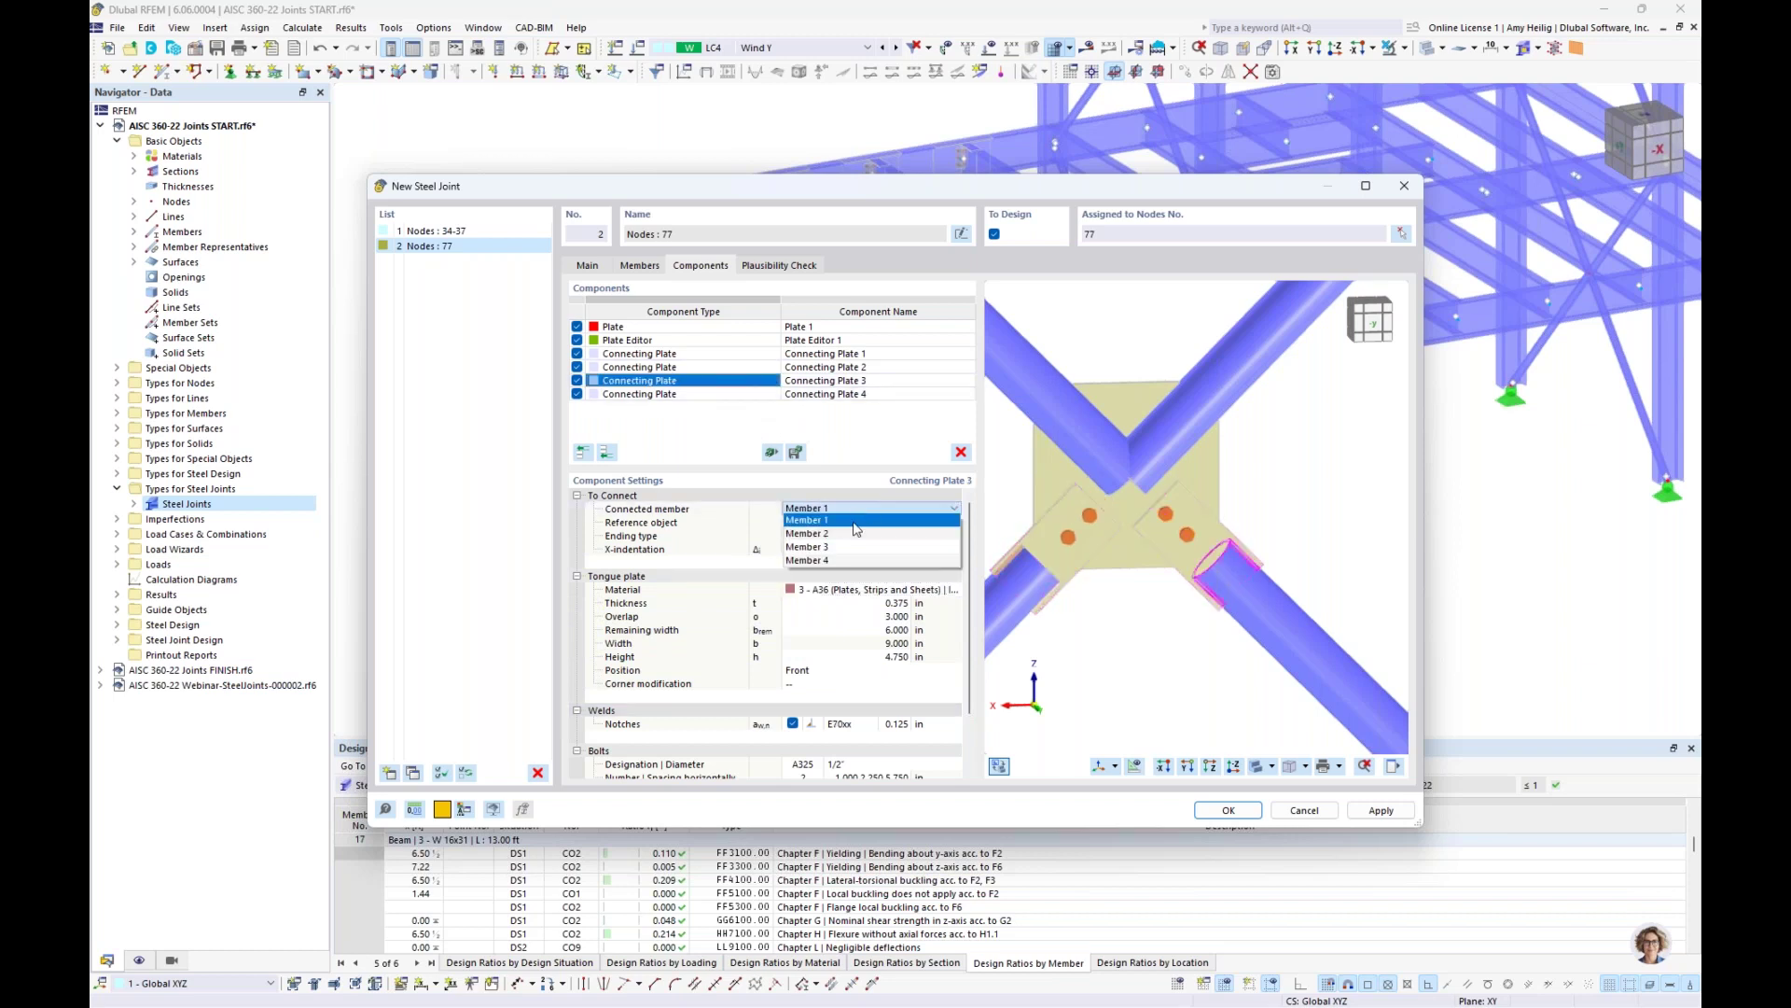
{"action": "left_click", "coordinate": [821, 518]}
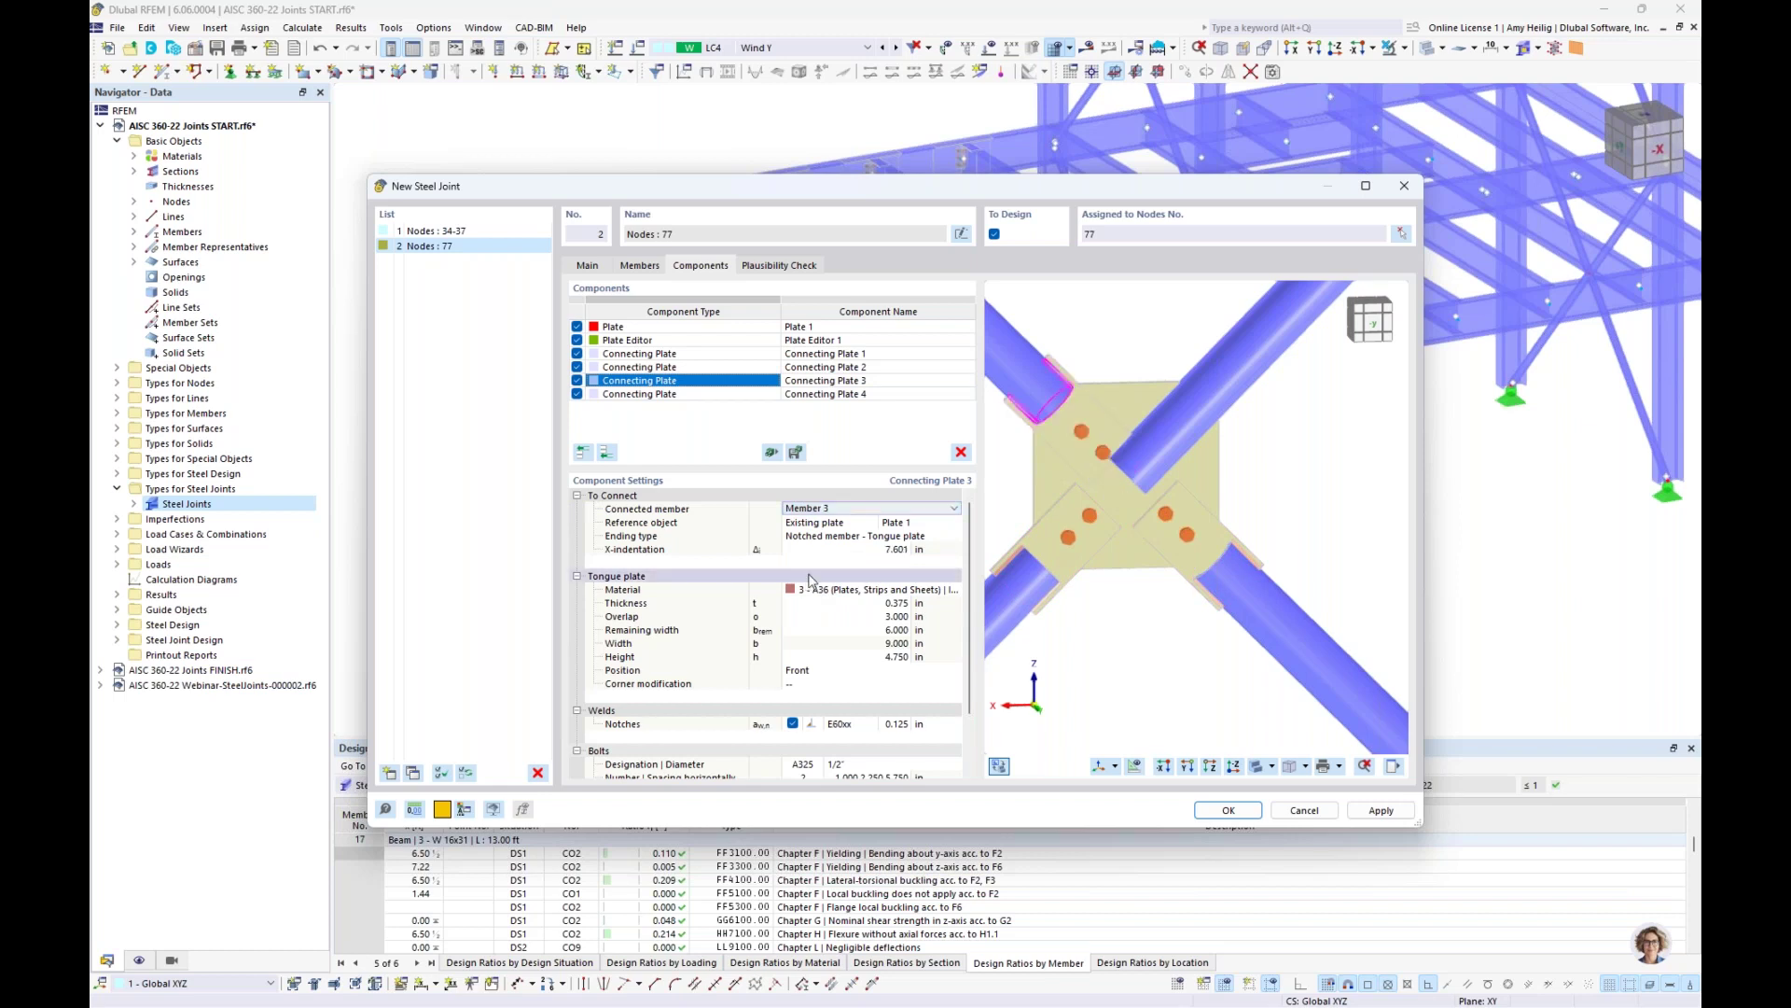
{"action": "left_click", "coordinate": [840, 548]}
{"action": "type", "text": "9.0"}
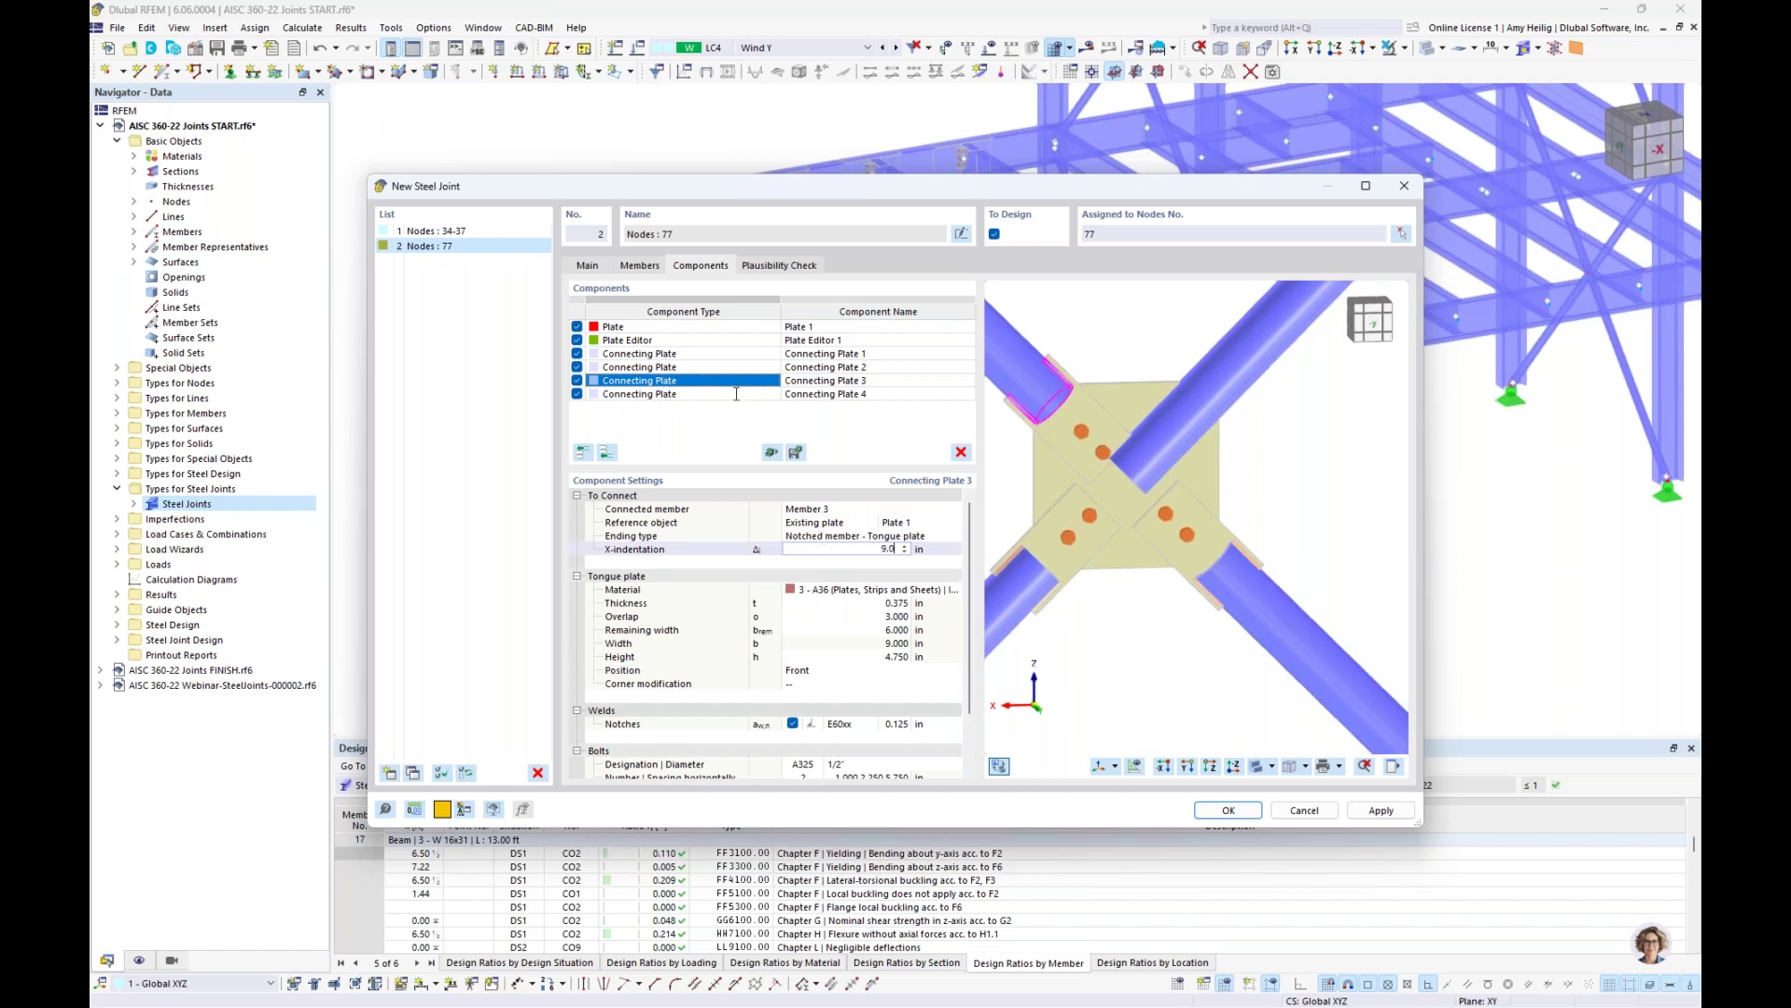
{"action": "key", "text": "Return"}
Assign Connecting Plate 4 to Member 4 and set its X-indentation to 9 in
{"action": "left_click", "coordinate": [653, 394]}
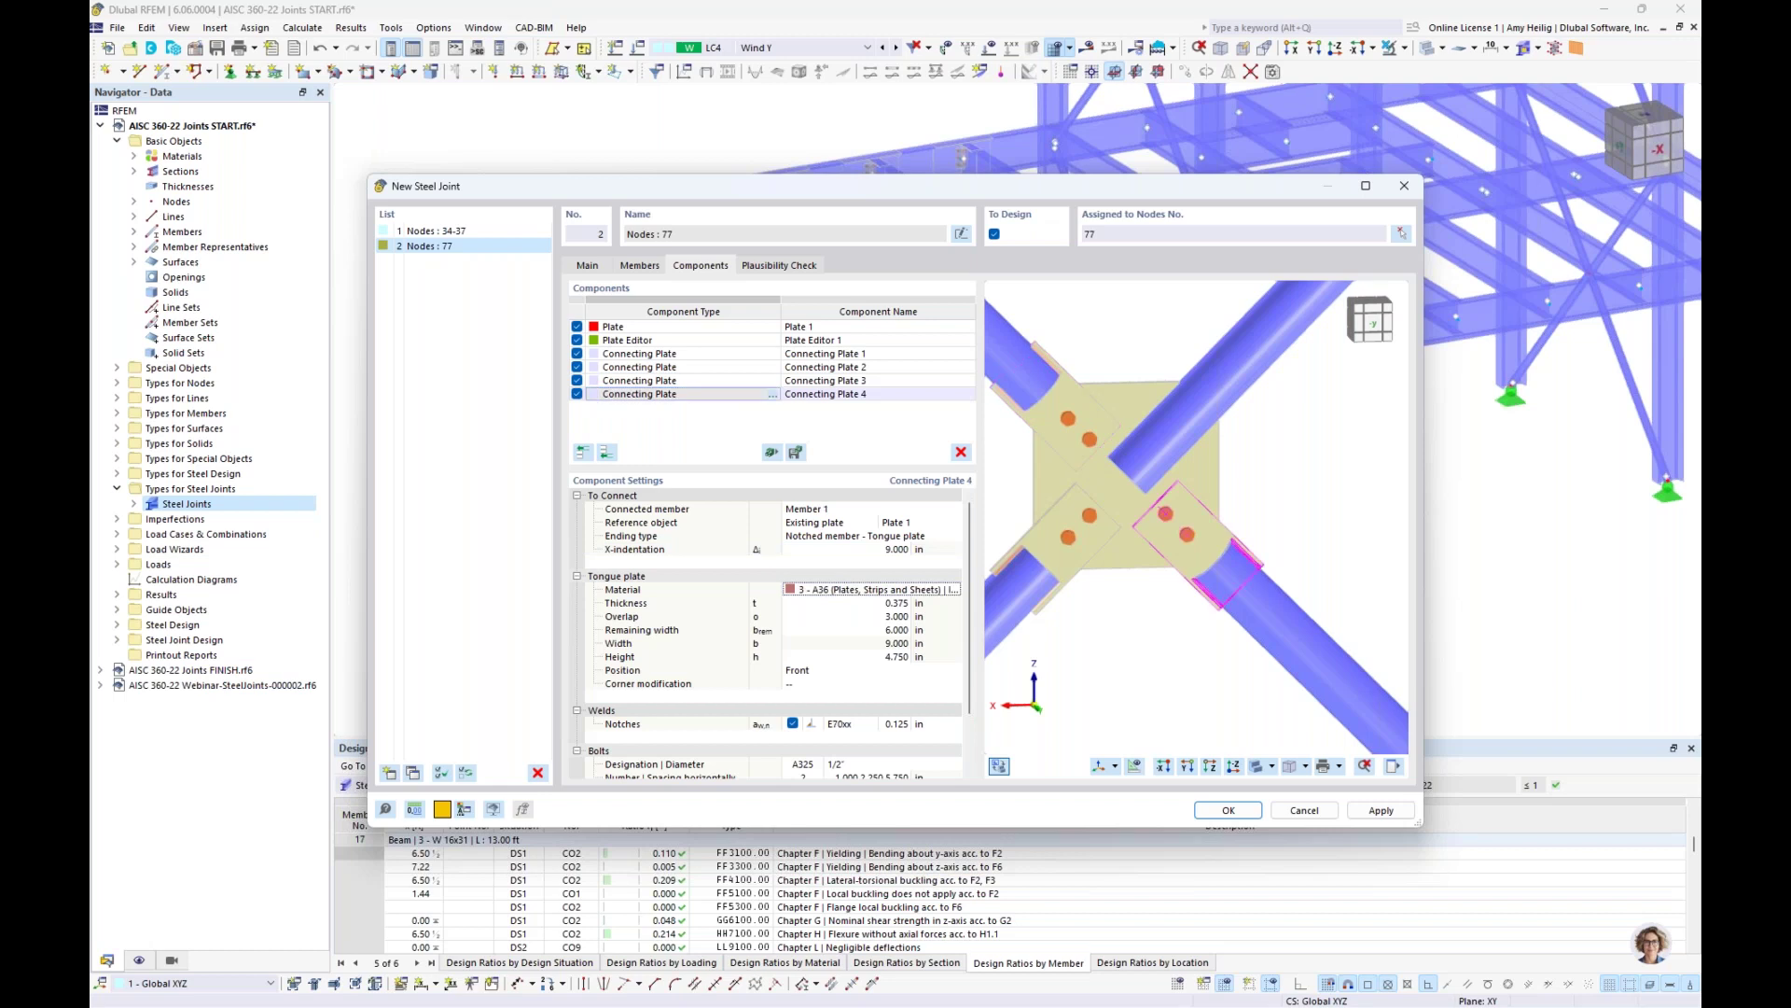
{"action": "left_click", "coordinate": [880, 509]}
{"action": "left_click", "coordinate": [880, 510]}
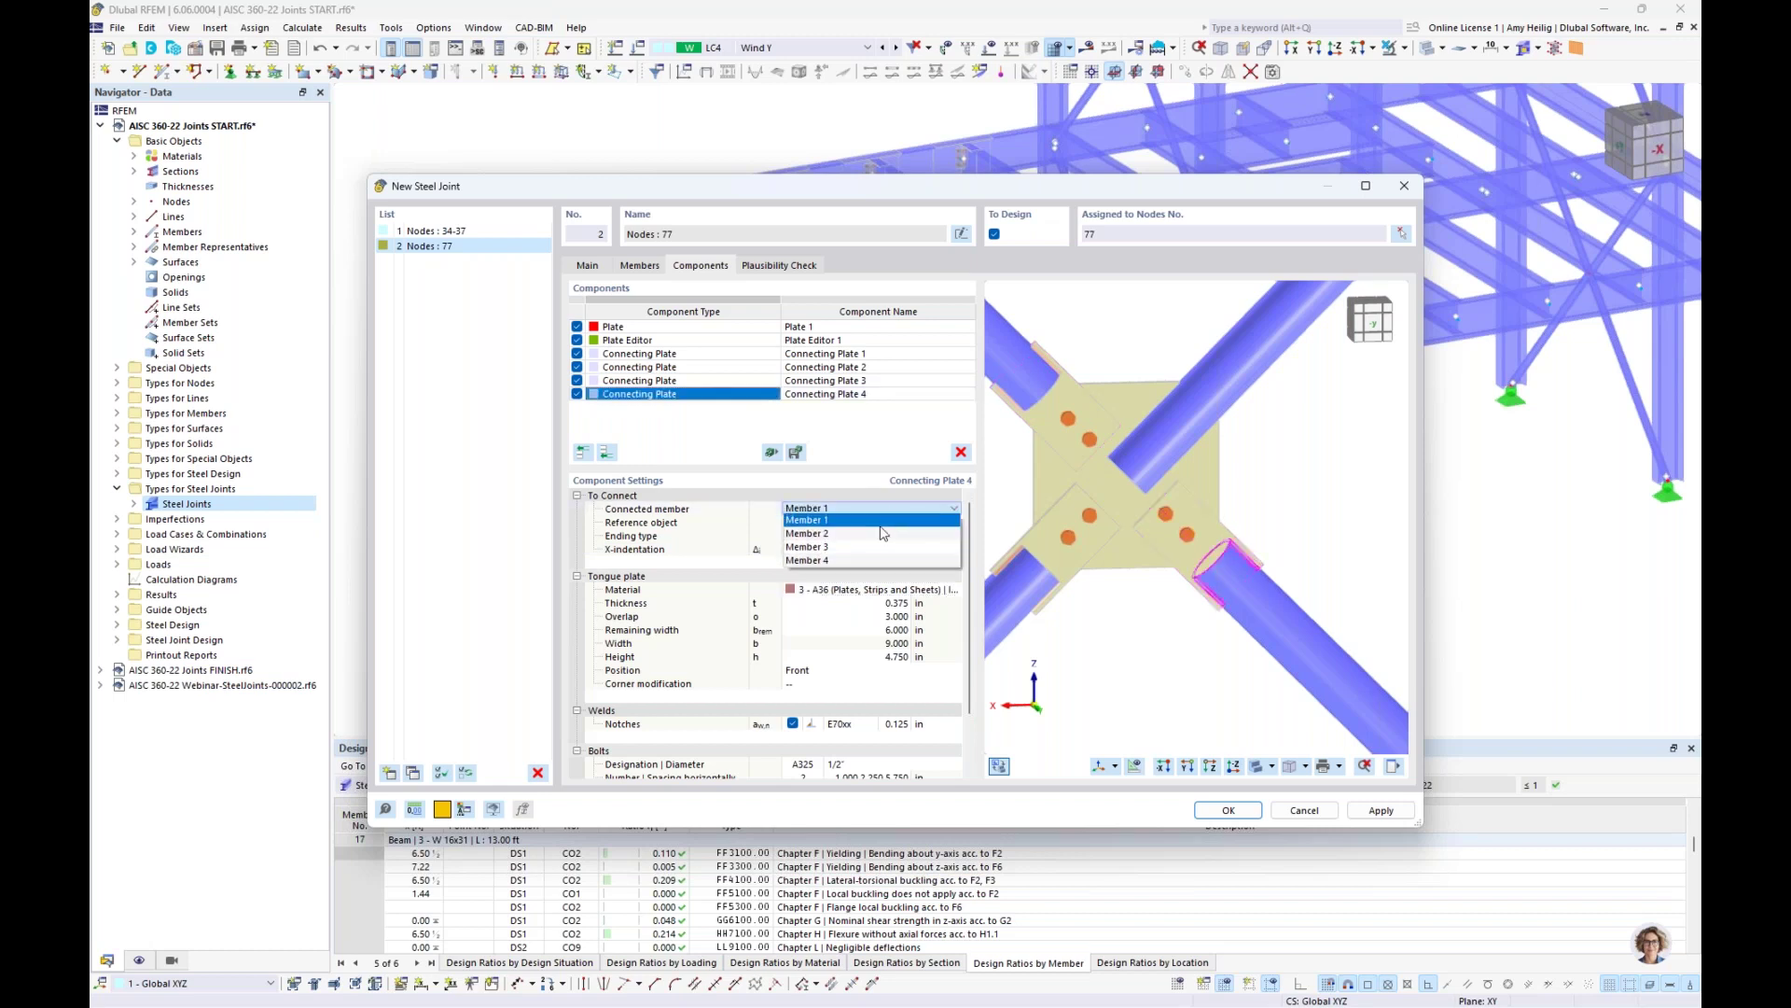
{"action": "left_click", "coordinate": [864, 569]}
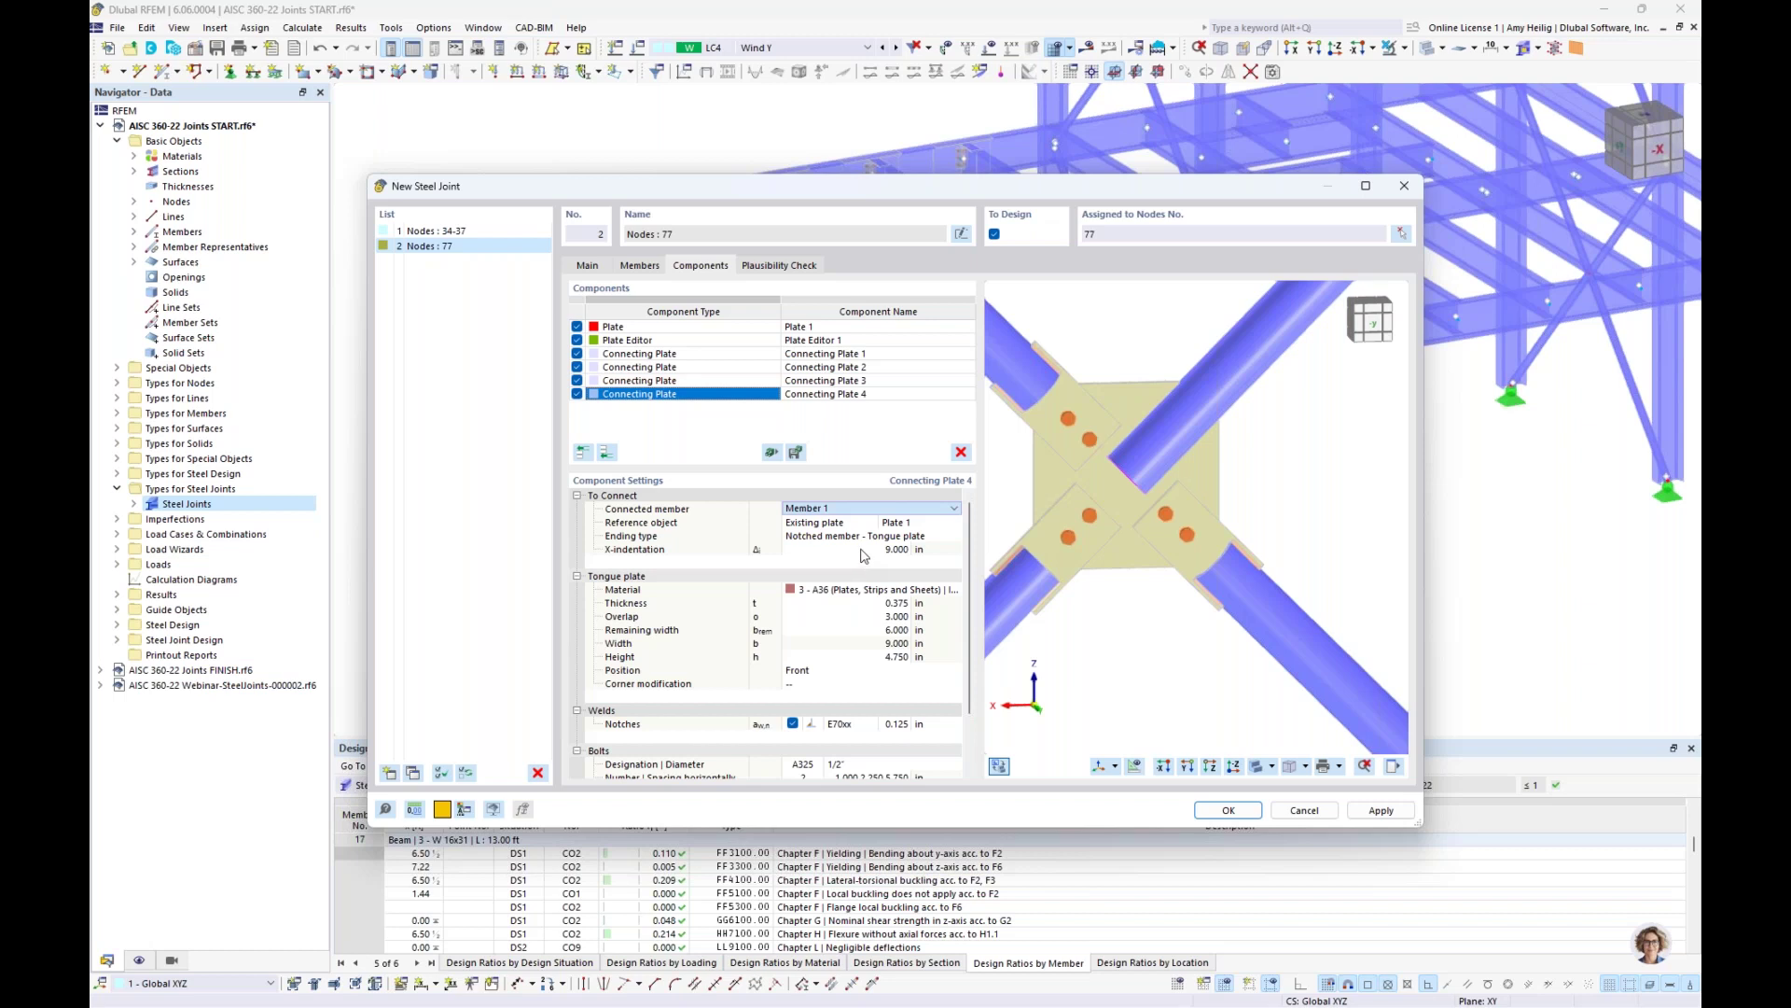
{"action": "scroll", "coordinate": [873, 512], "scroll_direction": "down", "scroll_amount": 3}
{"action": "left_click", "coordinate": [881, 548]}
{"action": "type", "text": "9.0"}
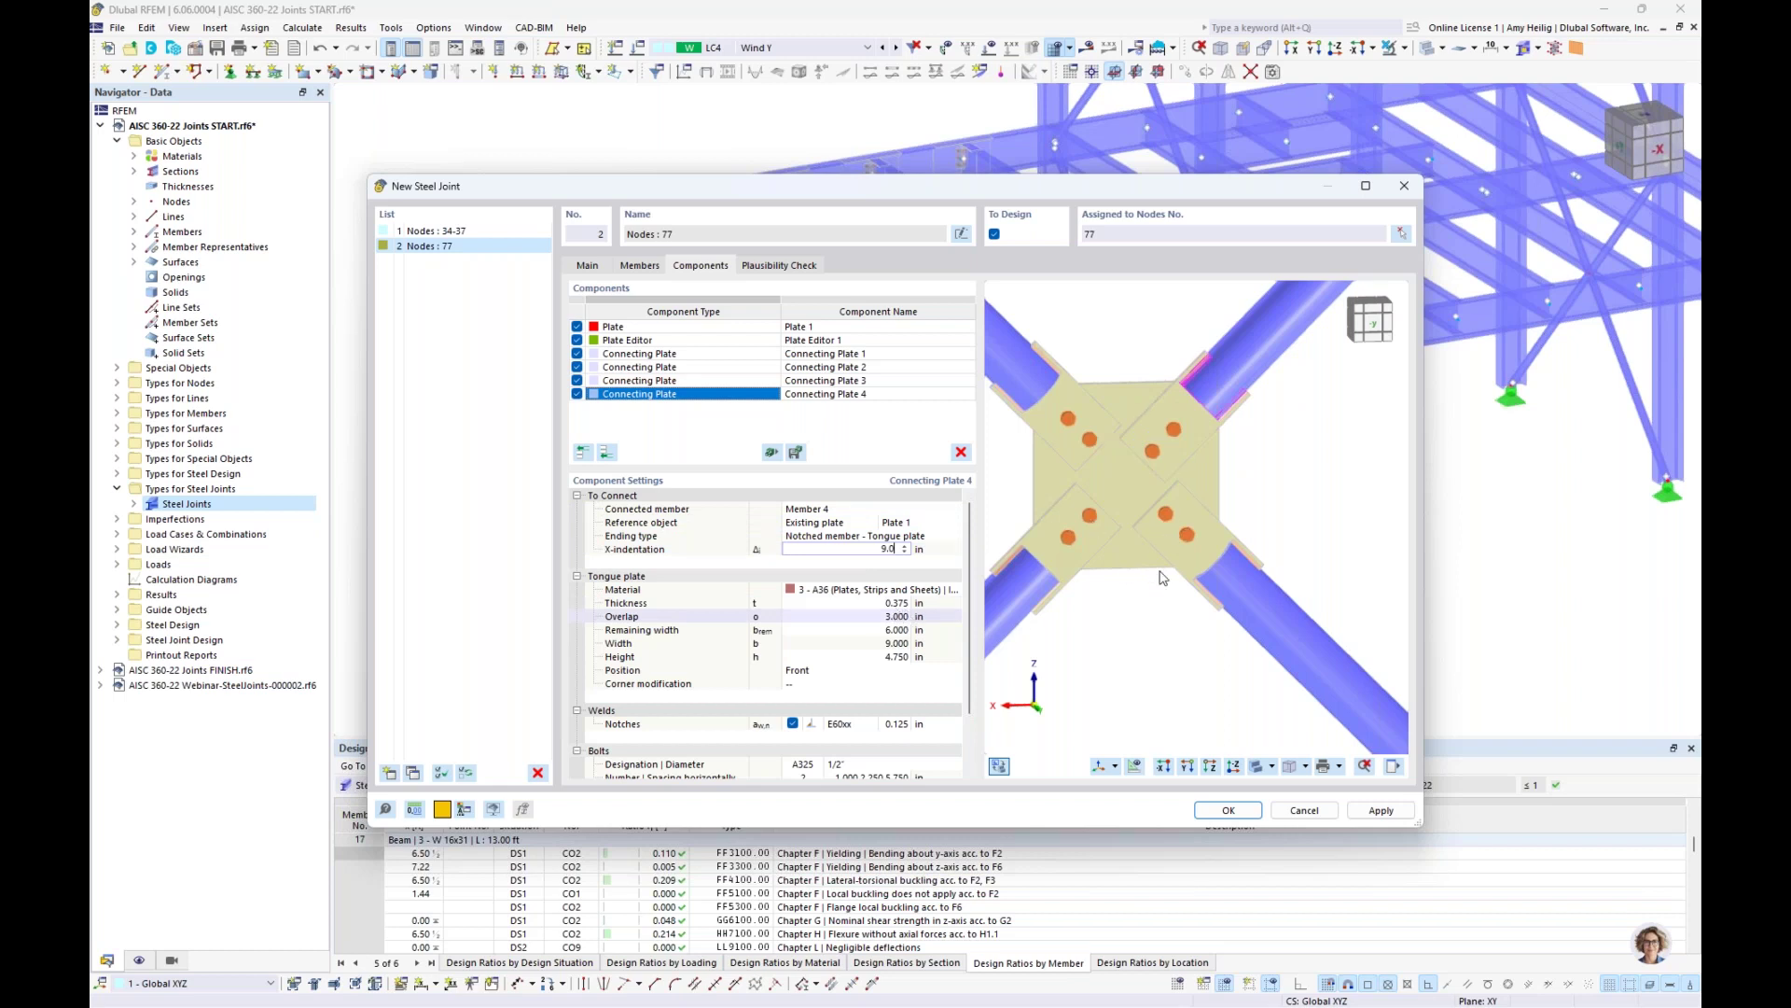
{"action": "key", "text": "Tab"}
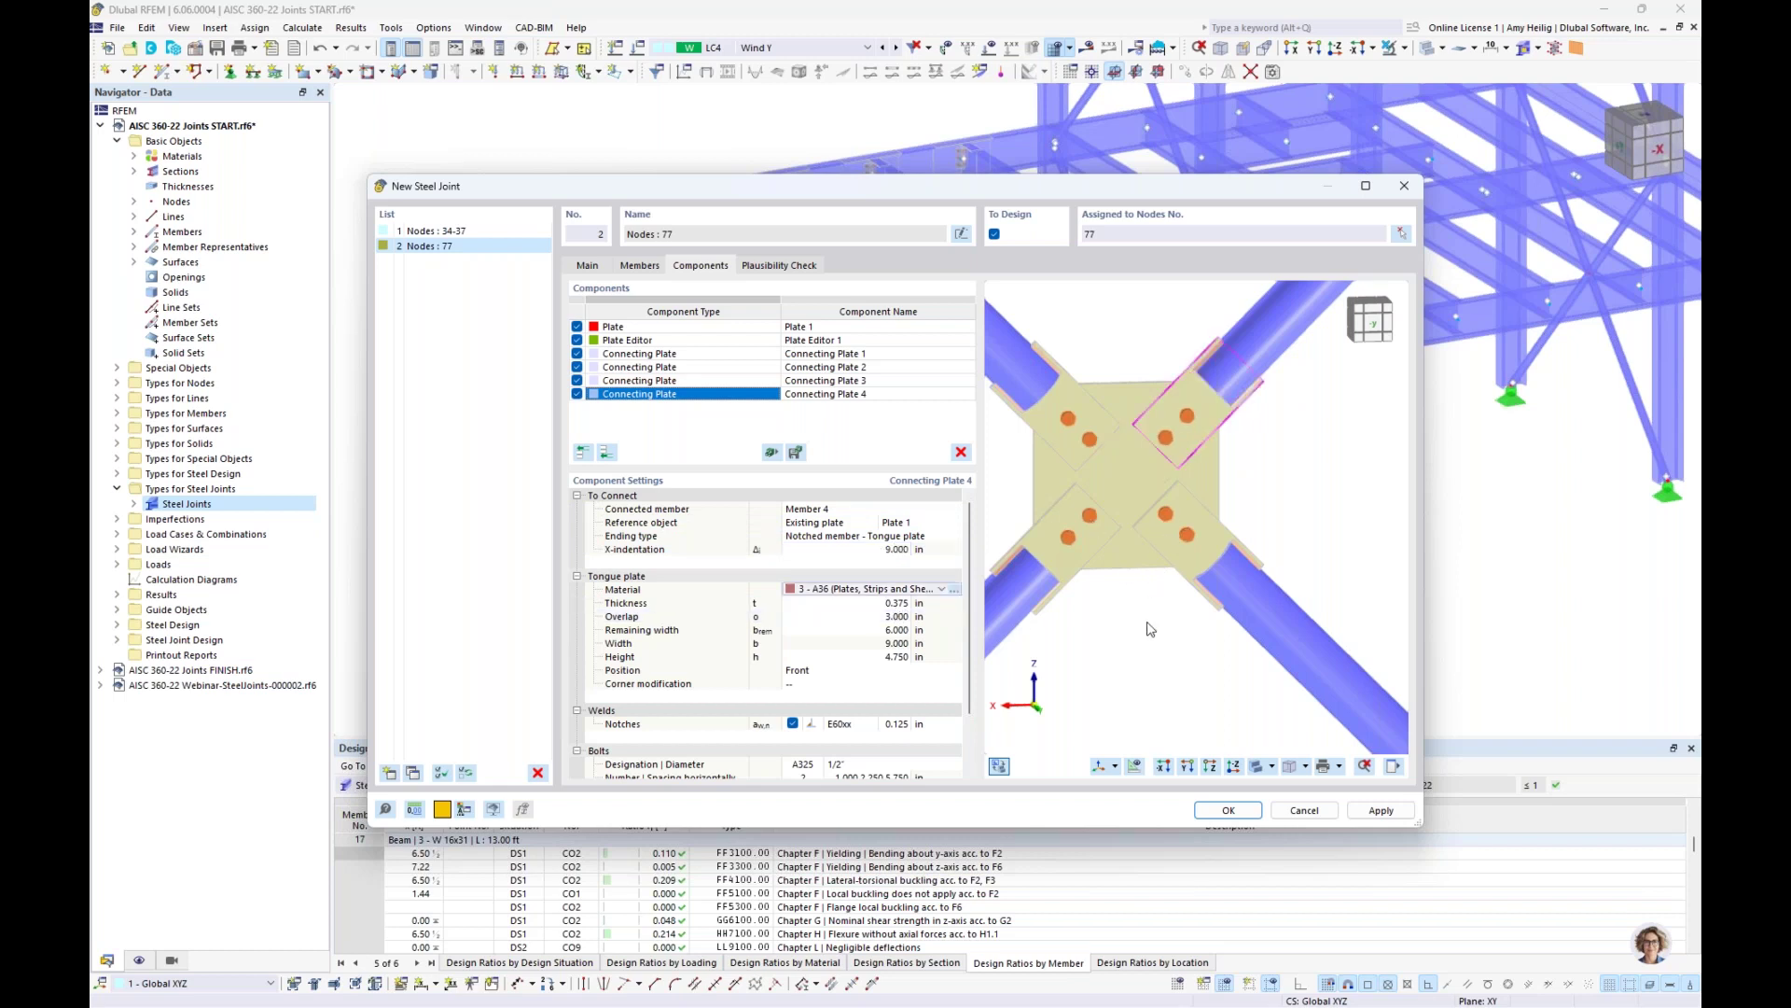
Check the joint at node 77 for plausibility errors and return to its component list
{"action": "middle_click_drag", "start_coordinate": [1177, 597], "coordinate": [1110, 606]}
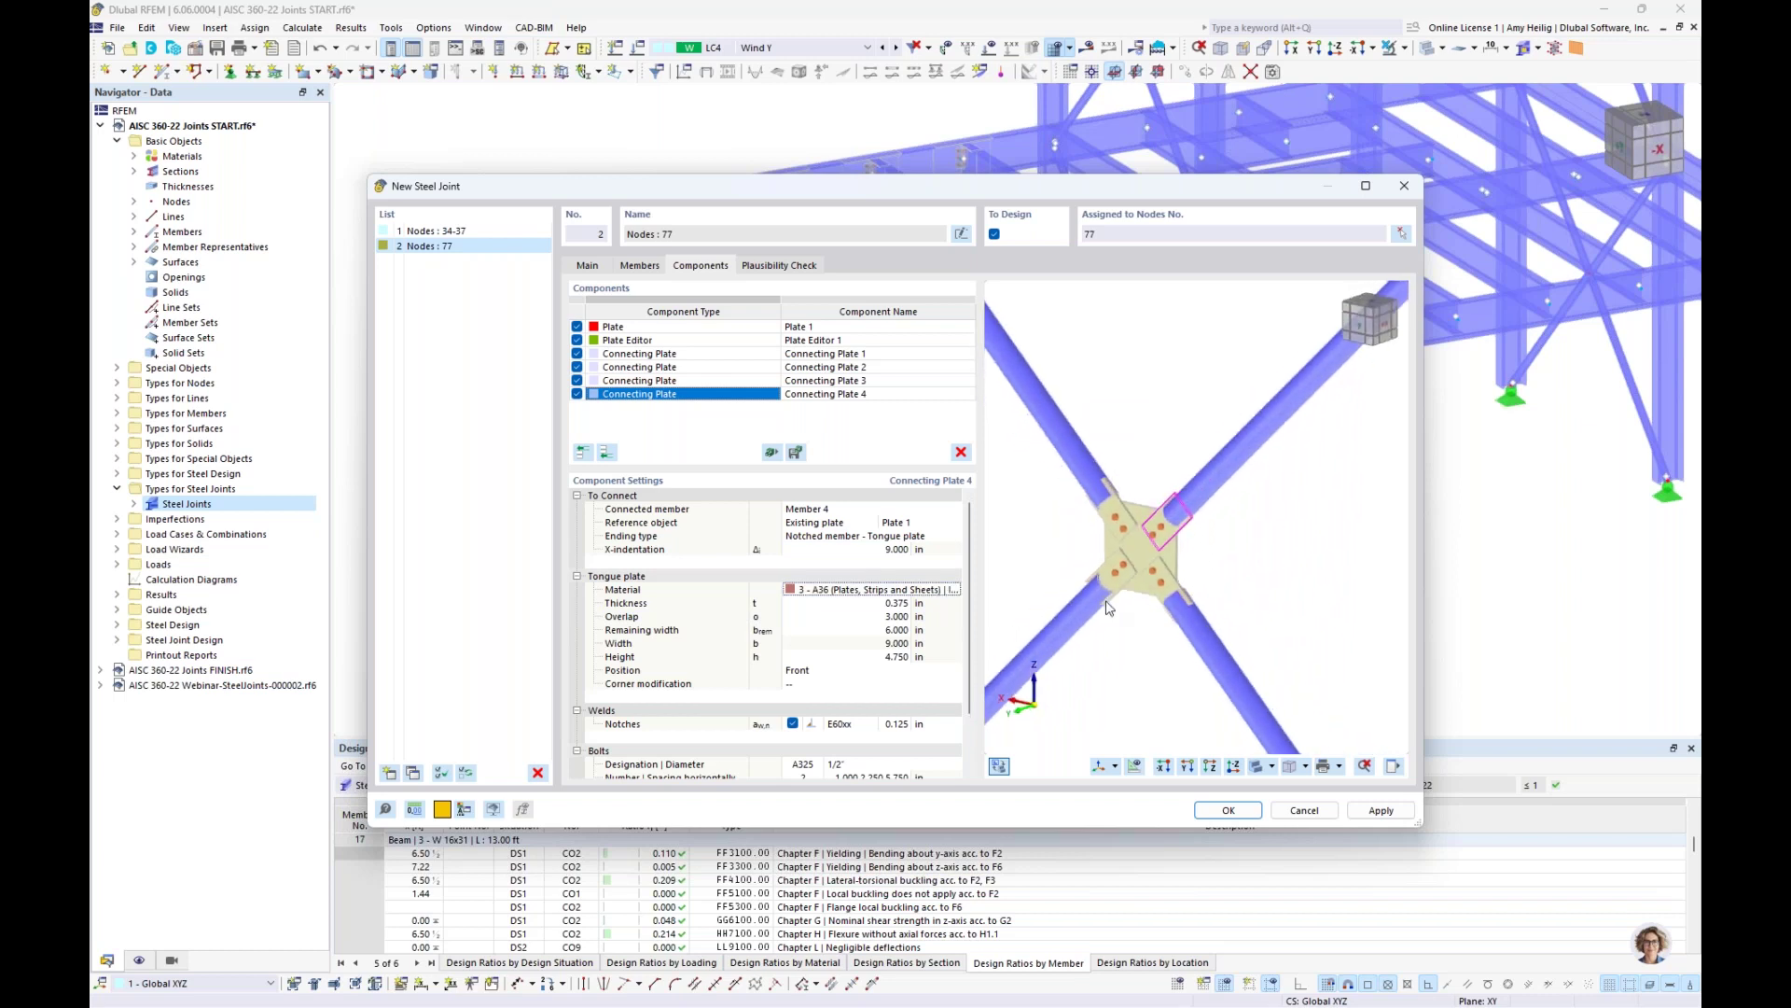
{"action": "left_click", "coordinate": [775, 268]}
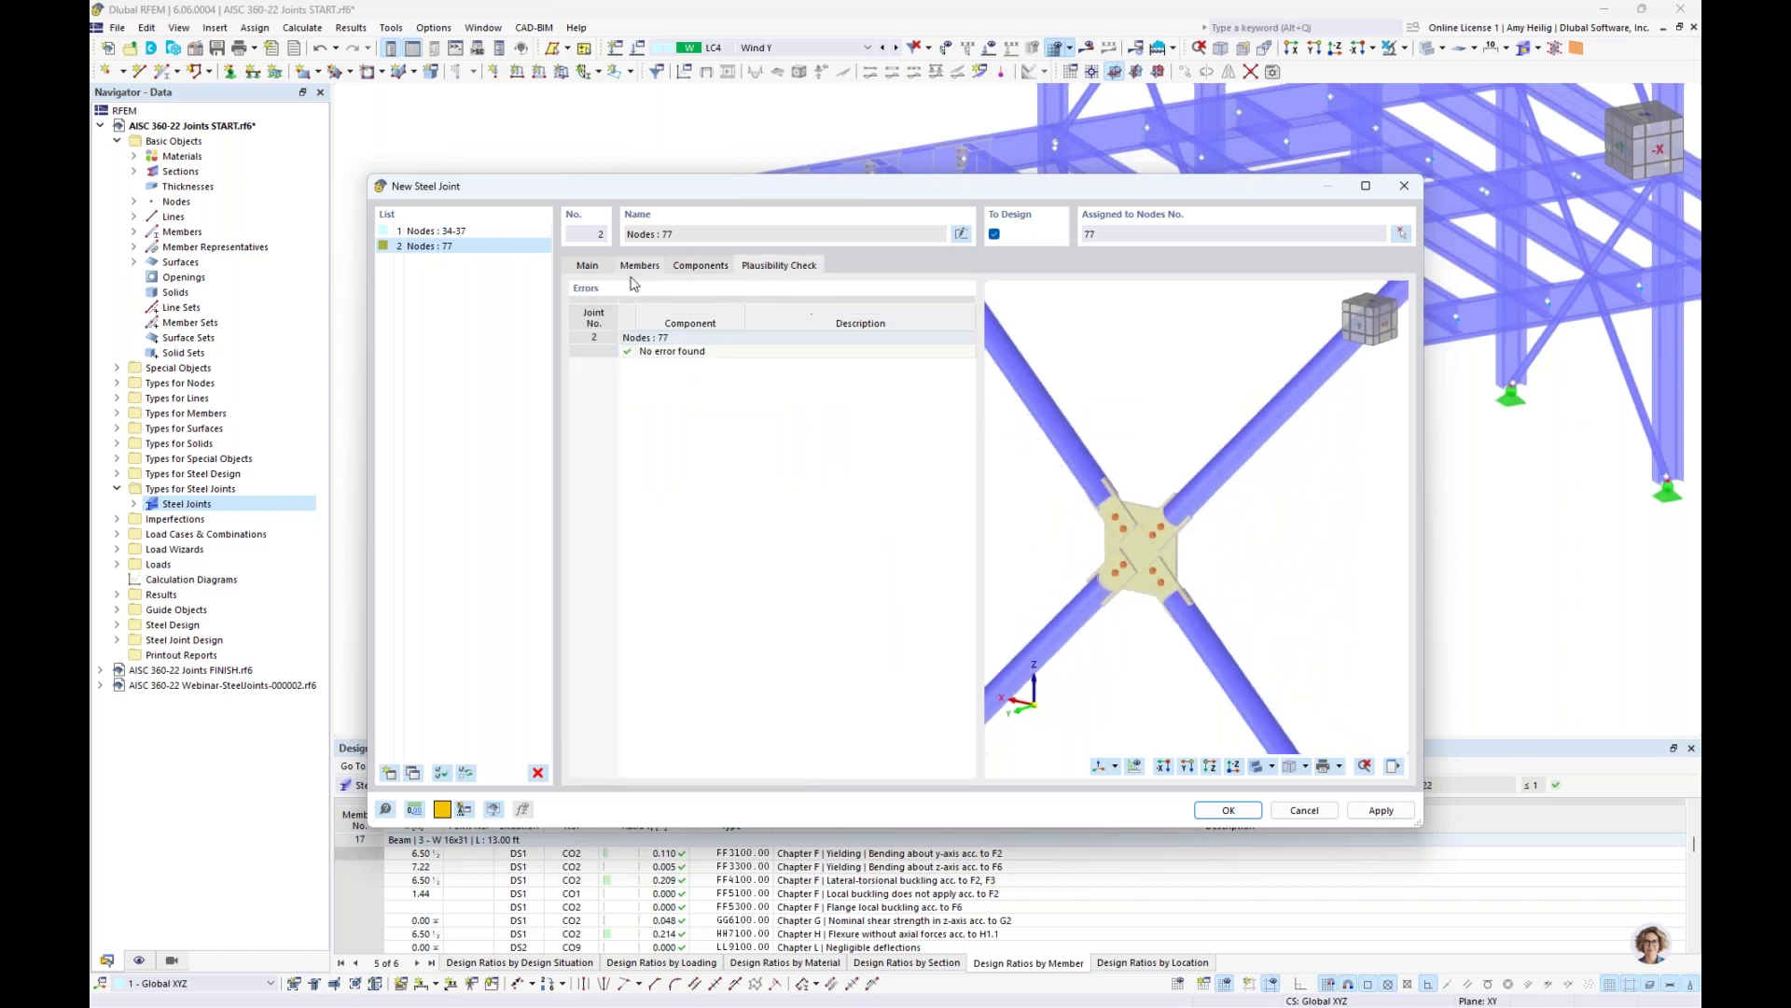
{"action": "left_click", "coordinate": [705, 267]}
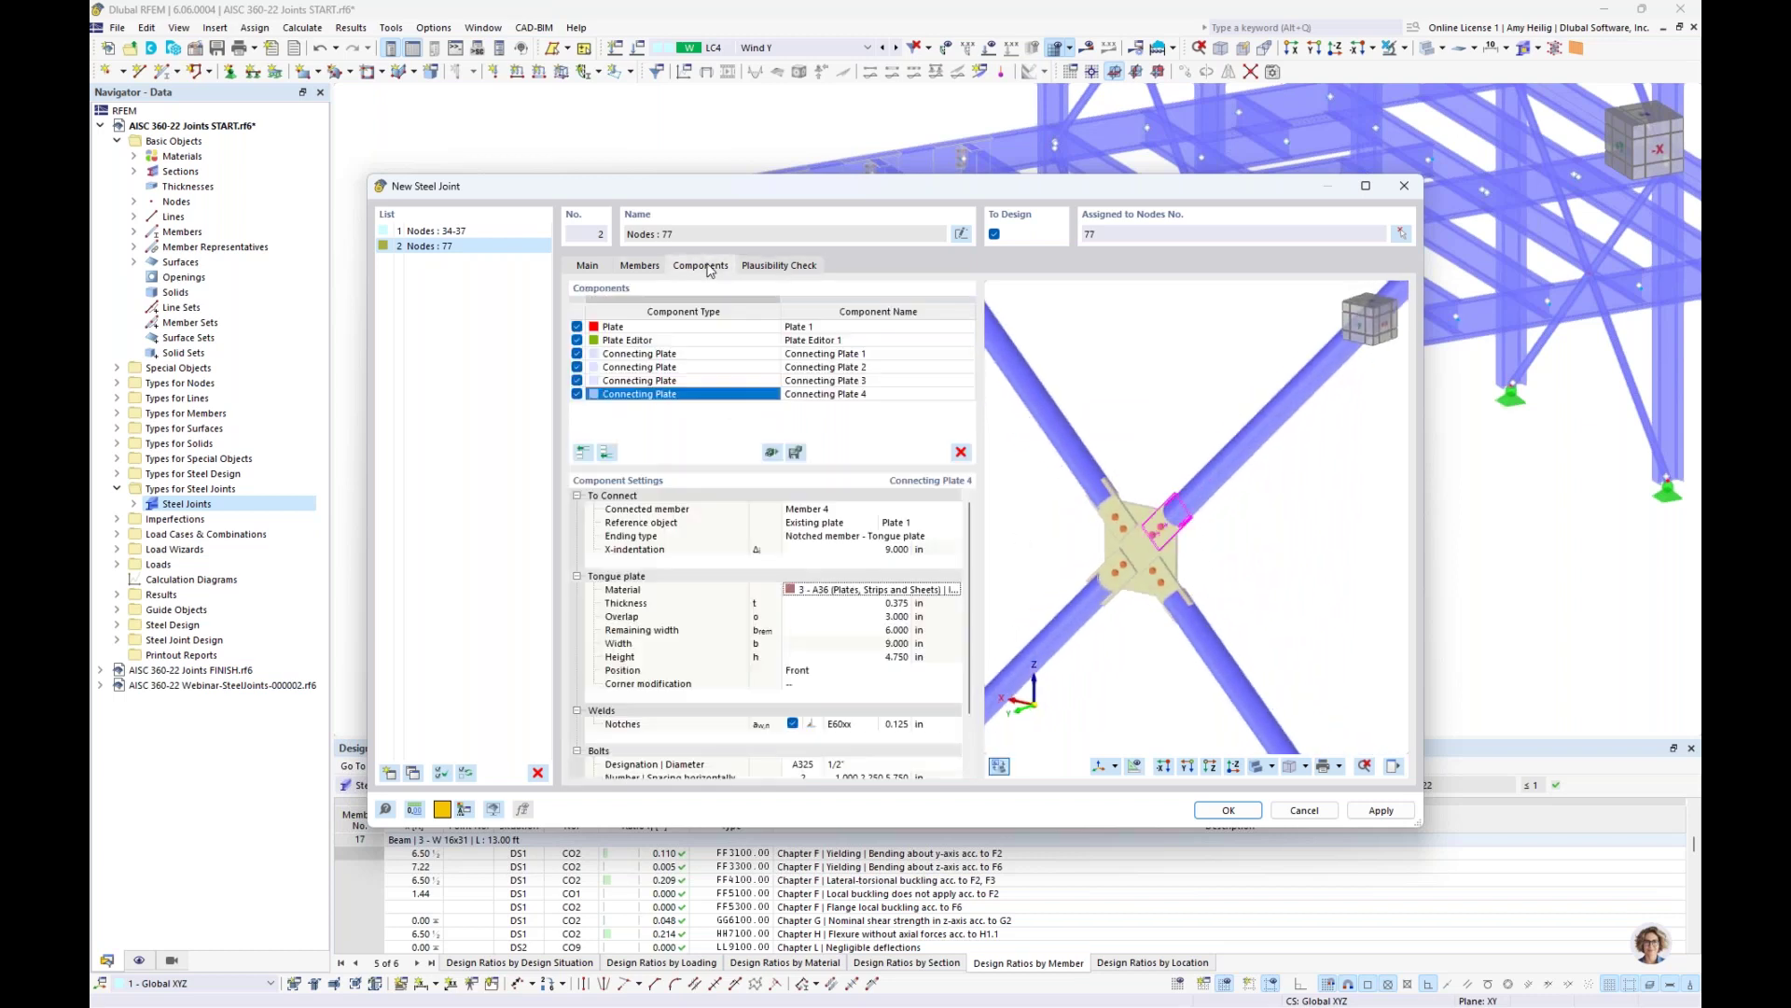
{"action": "left_click", "coordinate": [796, 453]}
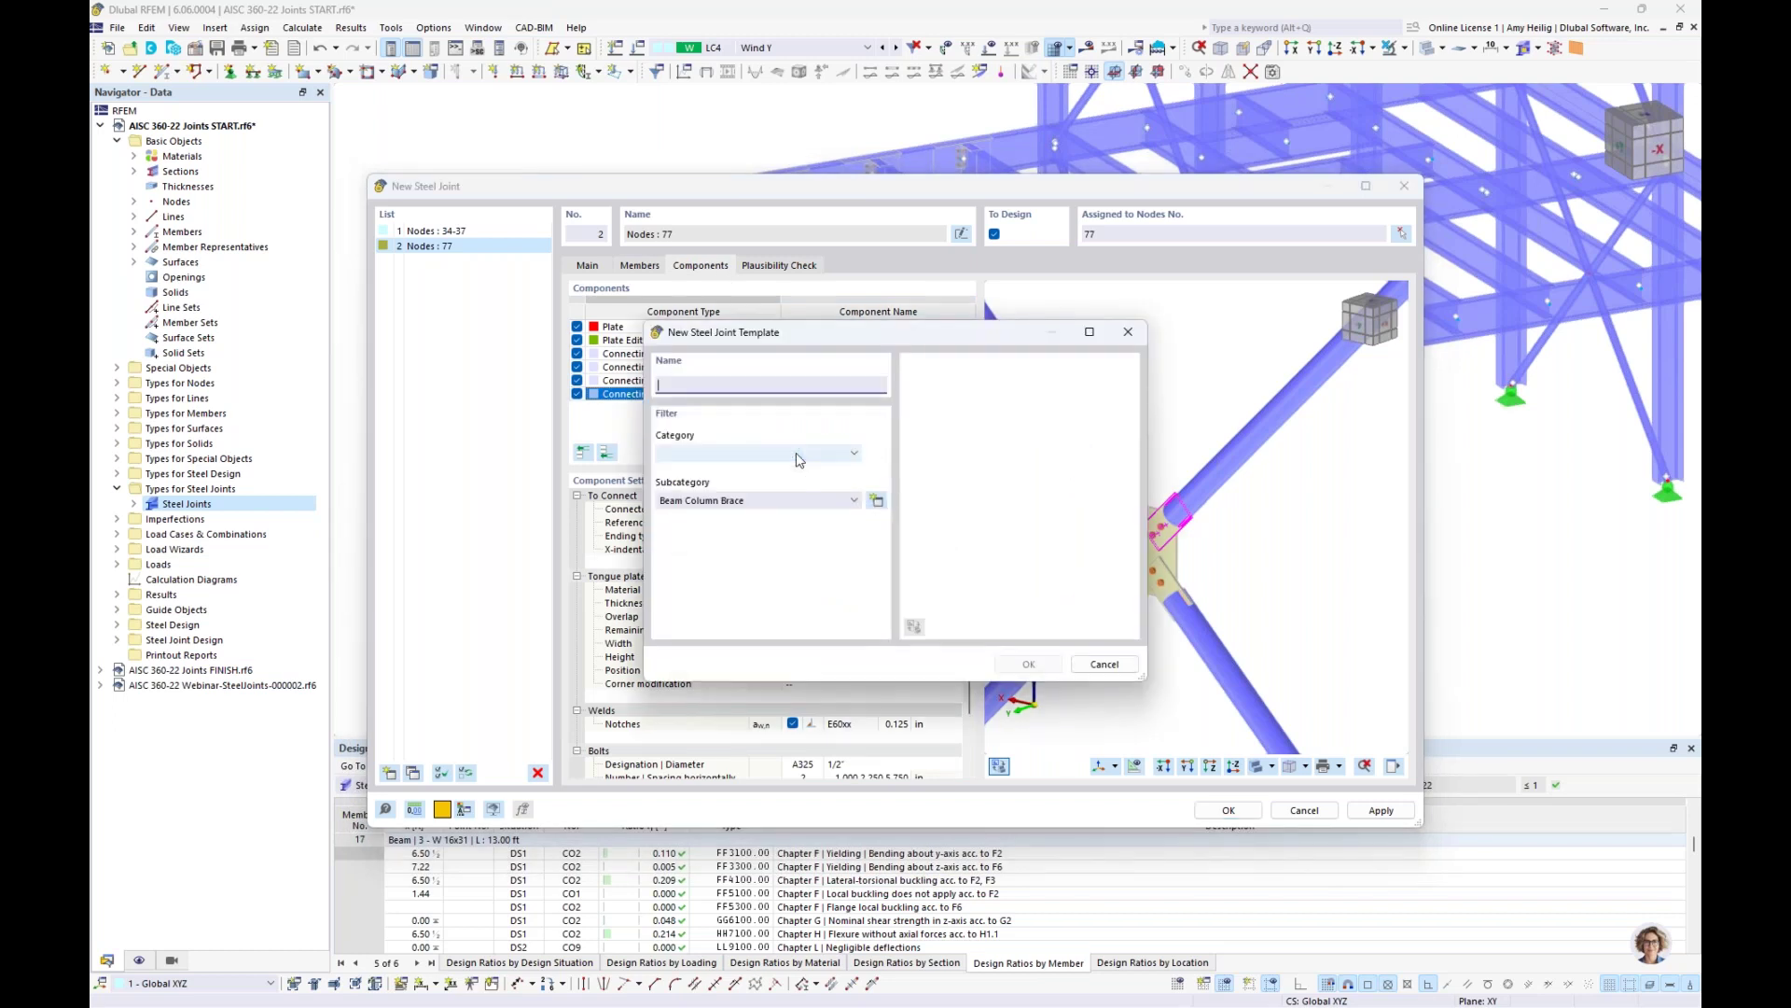
{"action": "left_click", "coordinate": [785, 456]}
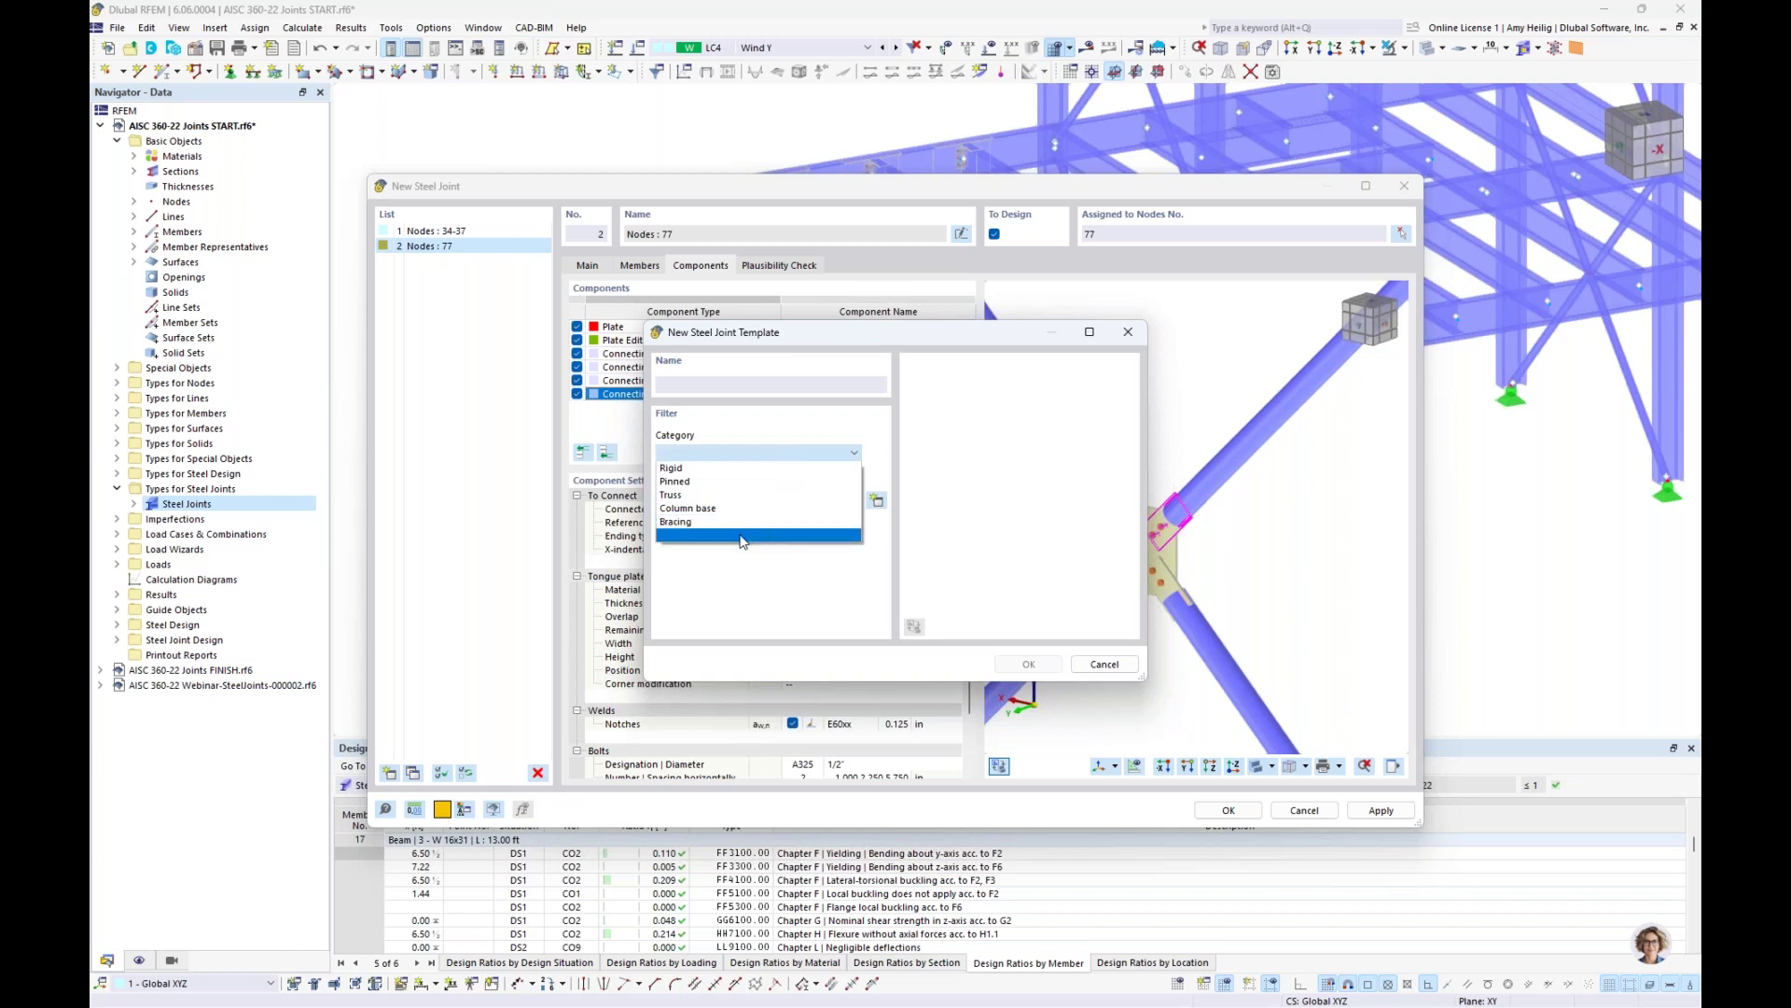
{"action": "left_click", "coordinate": [736, 591]}
{"action": "left_click", "coordinate": [845, 505]}
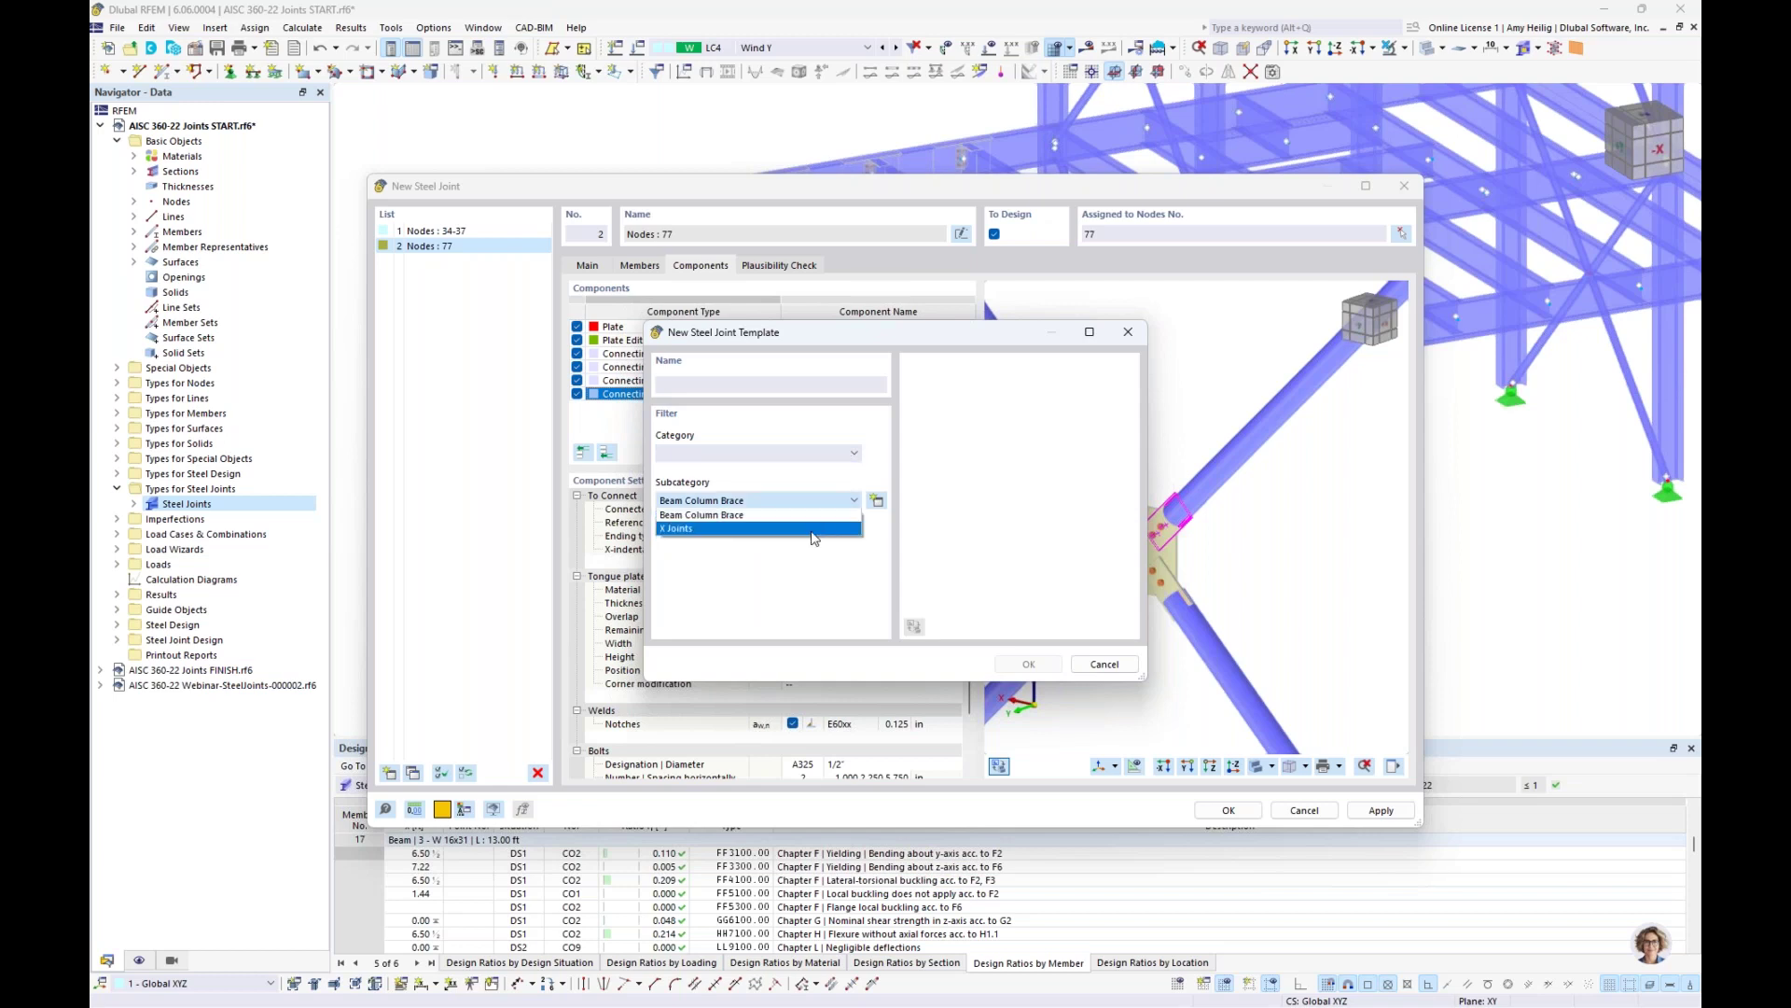
{"action": "left_click", "coordinate": [821, 586]}
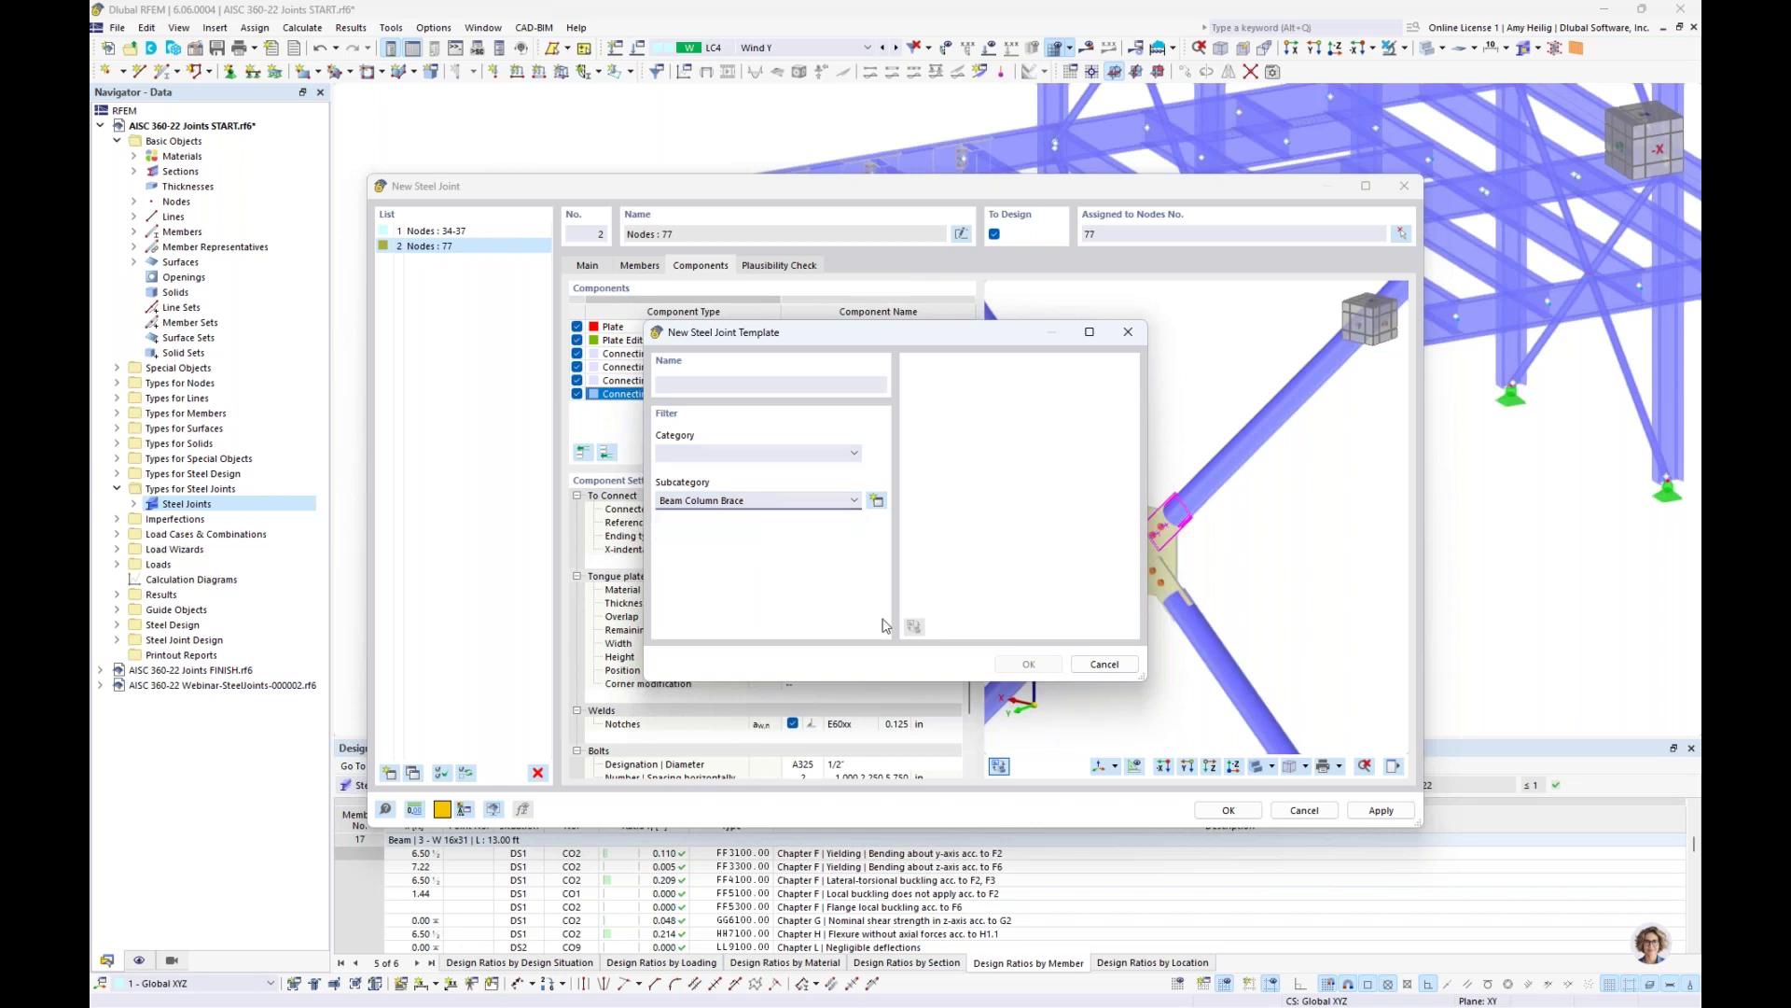
{"action": "left_click", "coordinate": [1104, 664]}
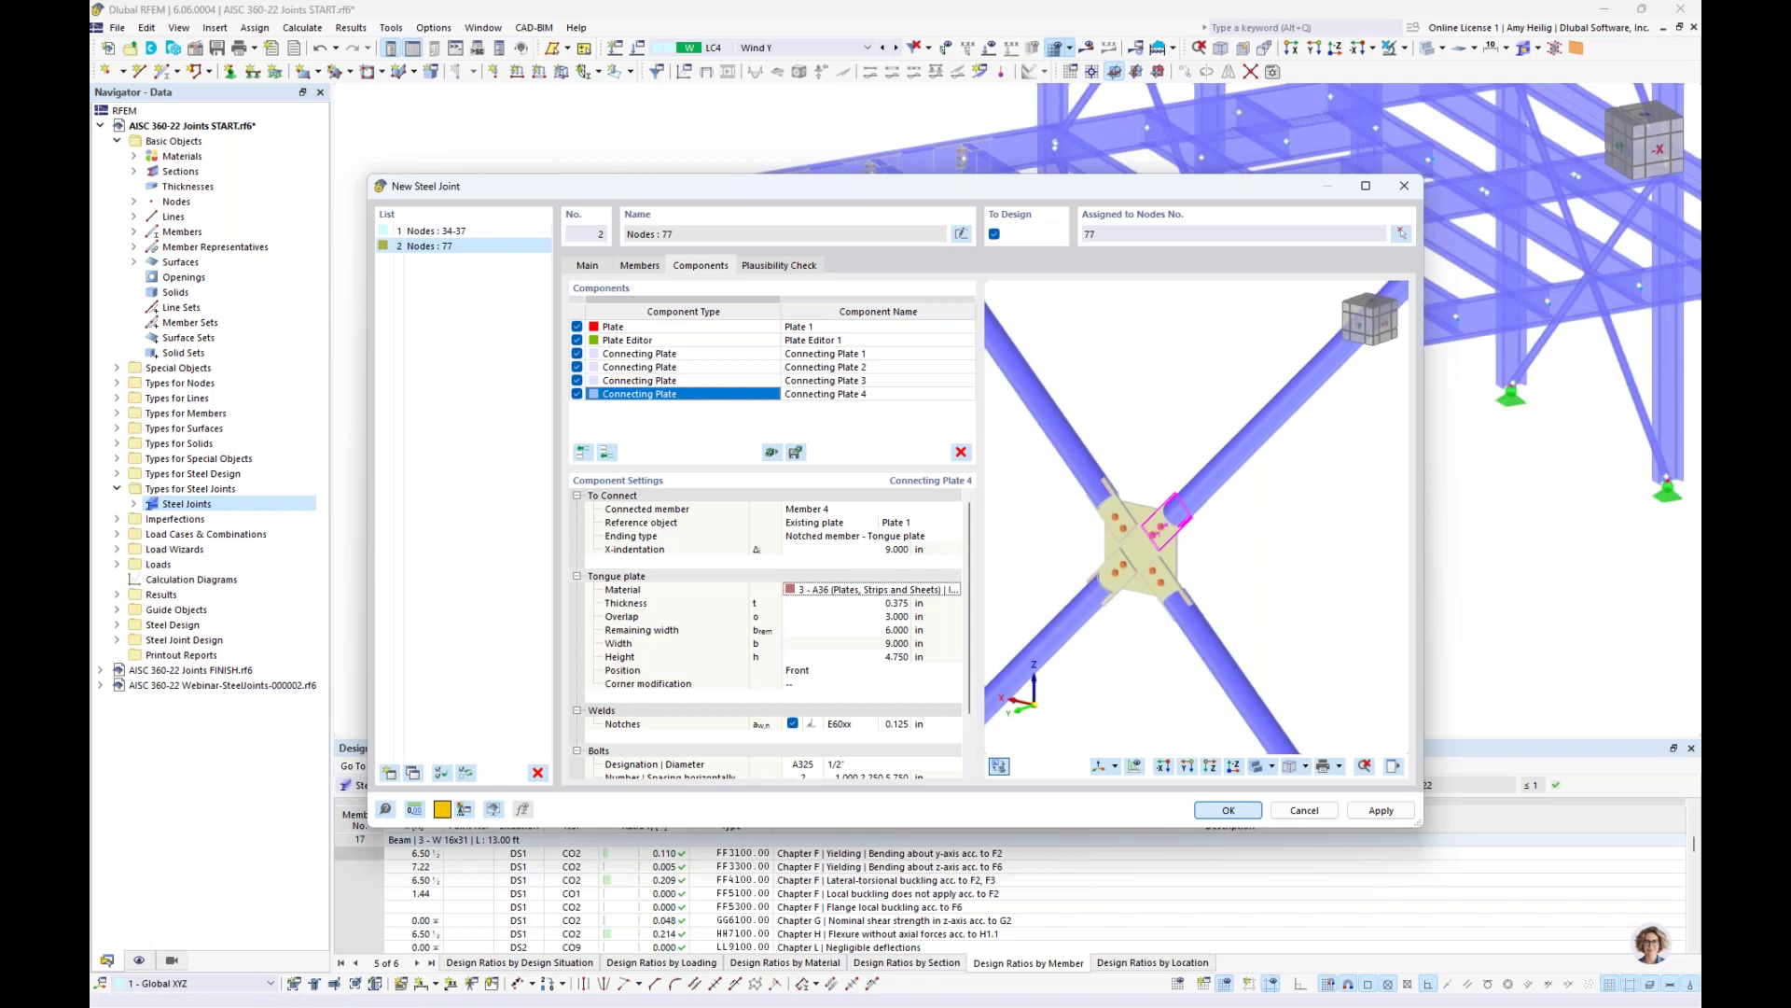
Inspect the completed gusset plate joint where the braces cross in the structural model
{"action": "middle_click_drag", "start_coordinate": [827, 548], "coordinate": [931, 620]}
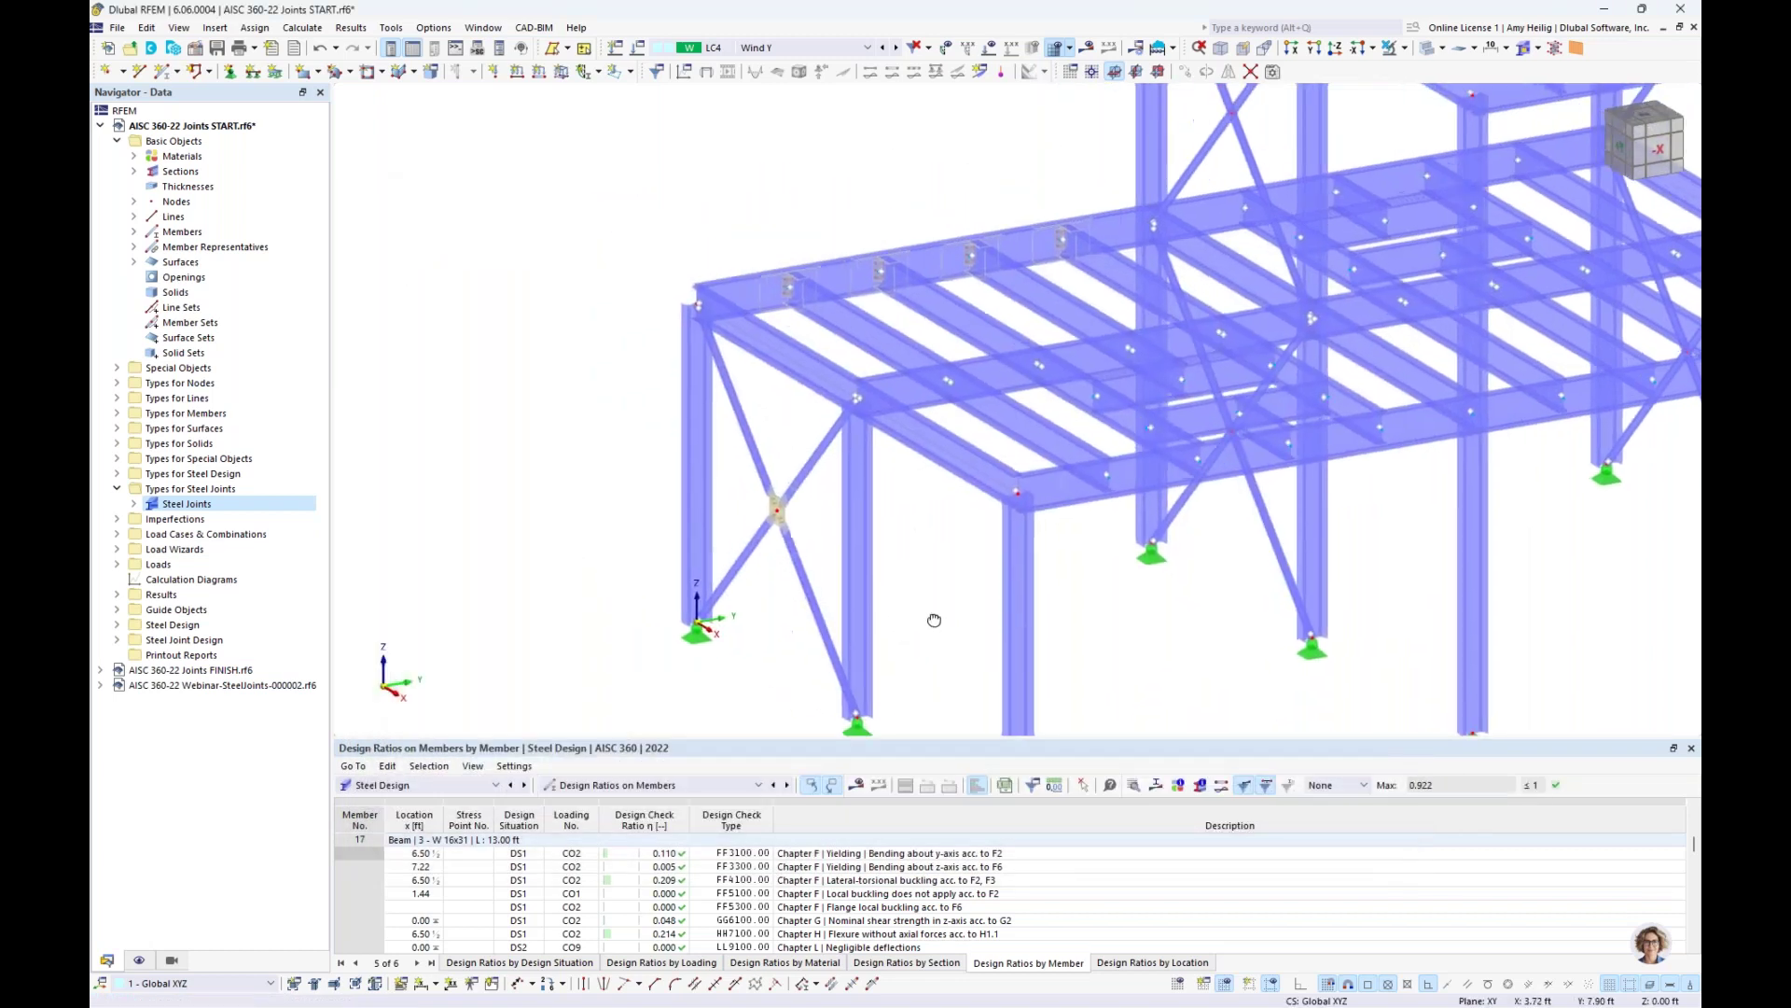
{"action": "scroll", "coordinate": [931, 619], "scroll_direction": "up", "scroll_amount": 2}
{"action": "left_click", "coordinate": [1444, 51]}
{"action": "left_click", "coordinate": [1484, 71]}
{"action": "scroll", "coordinate": [837, 606], "scroll_direction": "up", "scroll_amount": 4}
{"action": "scroll", "coordinate": [837, 606], "scroll_direction": "up", "scroll_amount": 3}
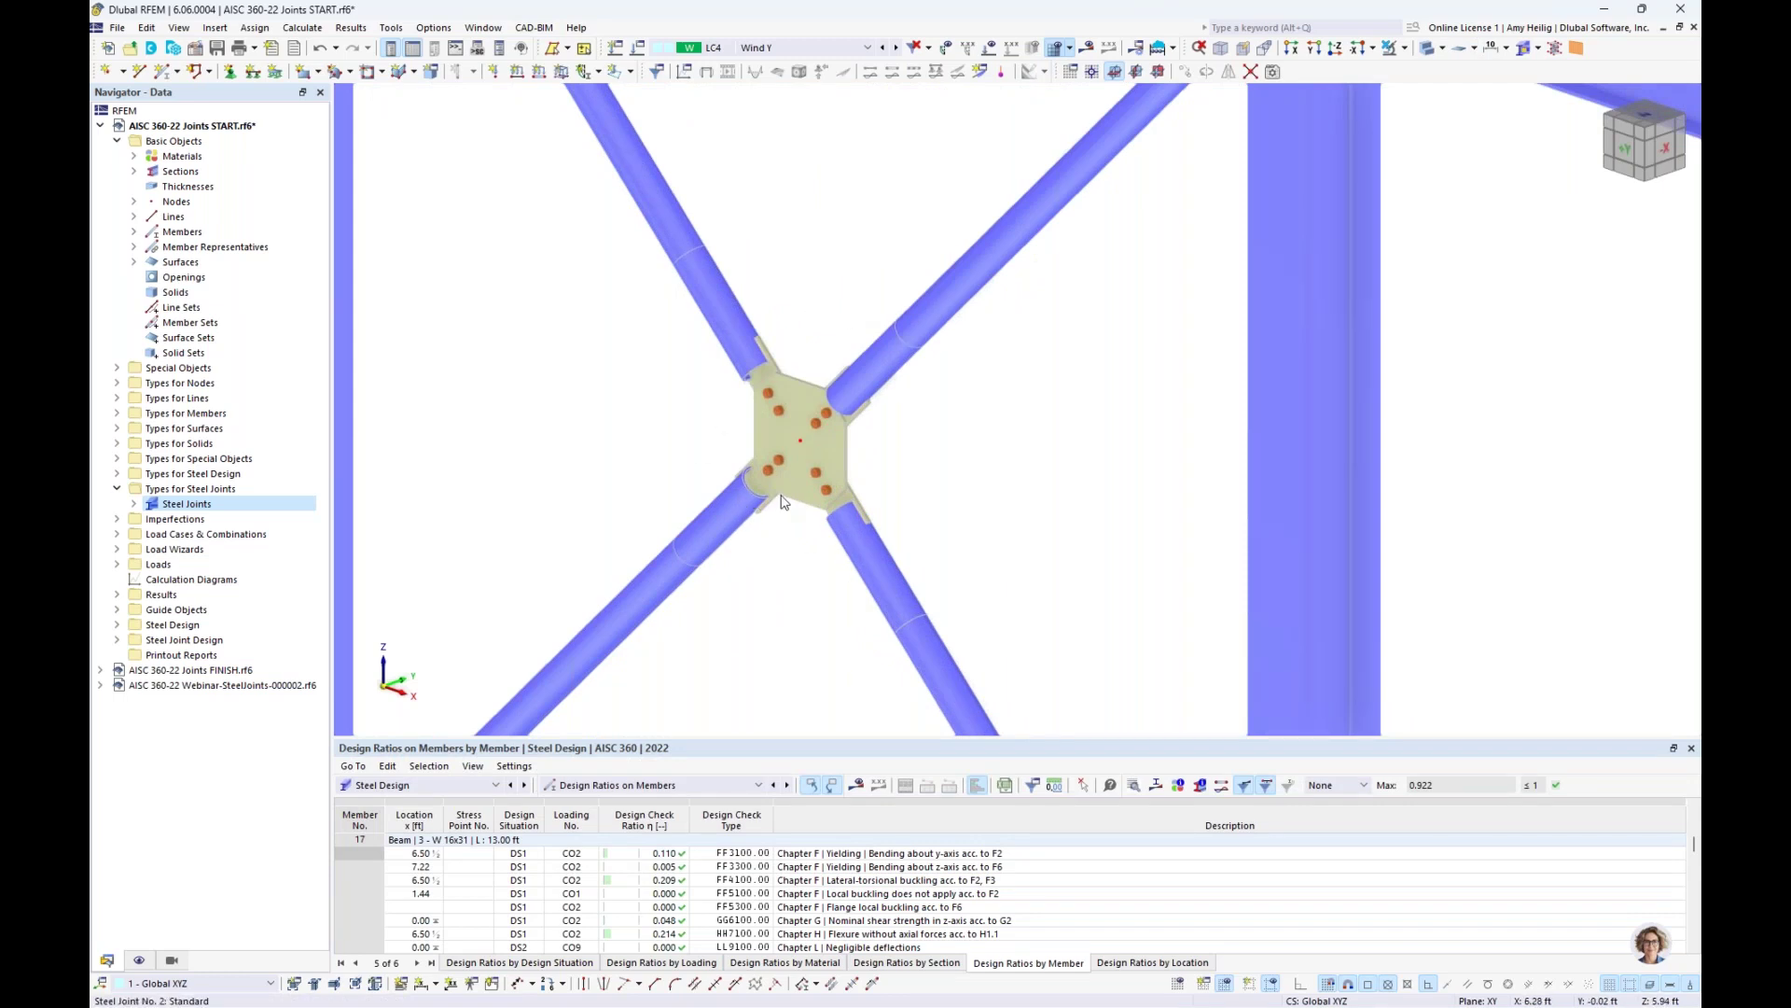
{"action": "scroll", "coordinate": [782, 504], "scroll_direction": "down", "scroll_amount": 6}
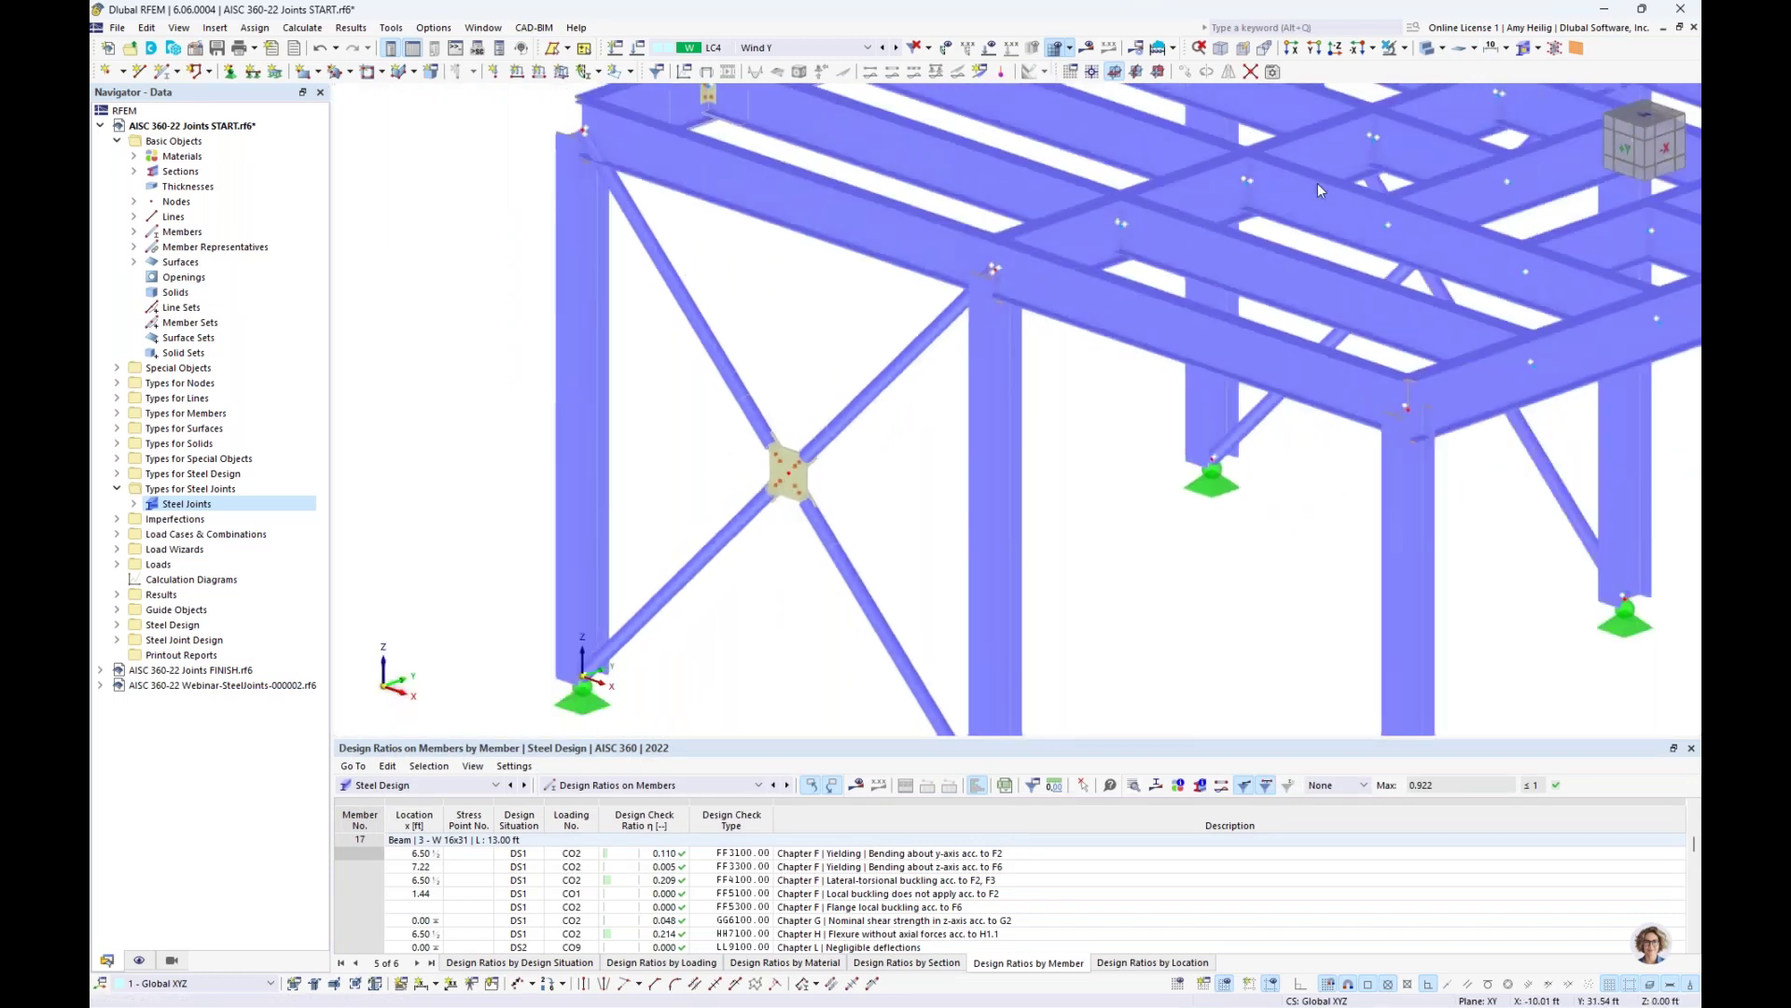
Examine the joint at node 77 in wireframe display and switch the model back to transparent solid display
{"action": "left_click", "coordinate": [1443, 50]}
{"action": "left_click", "coordinate": [1482, 71]}
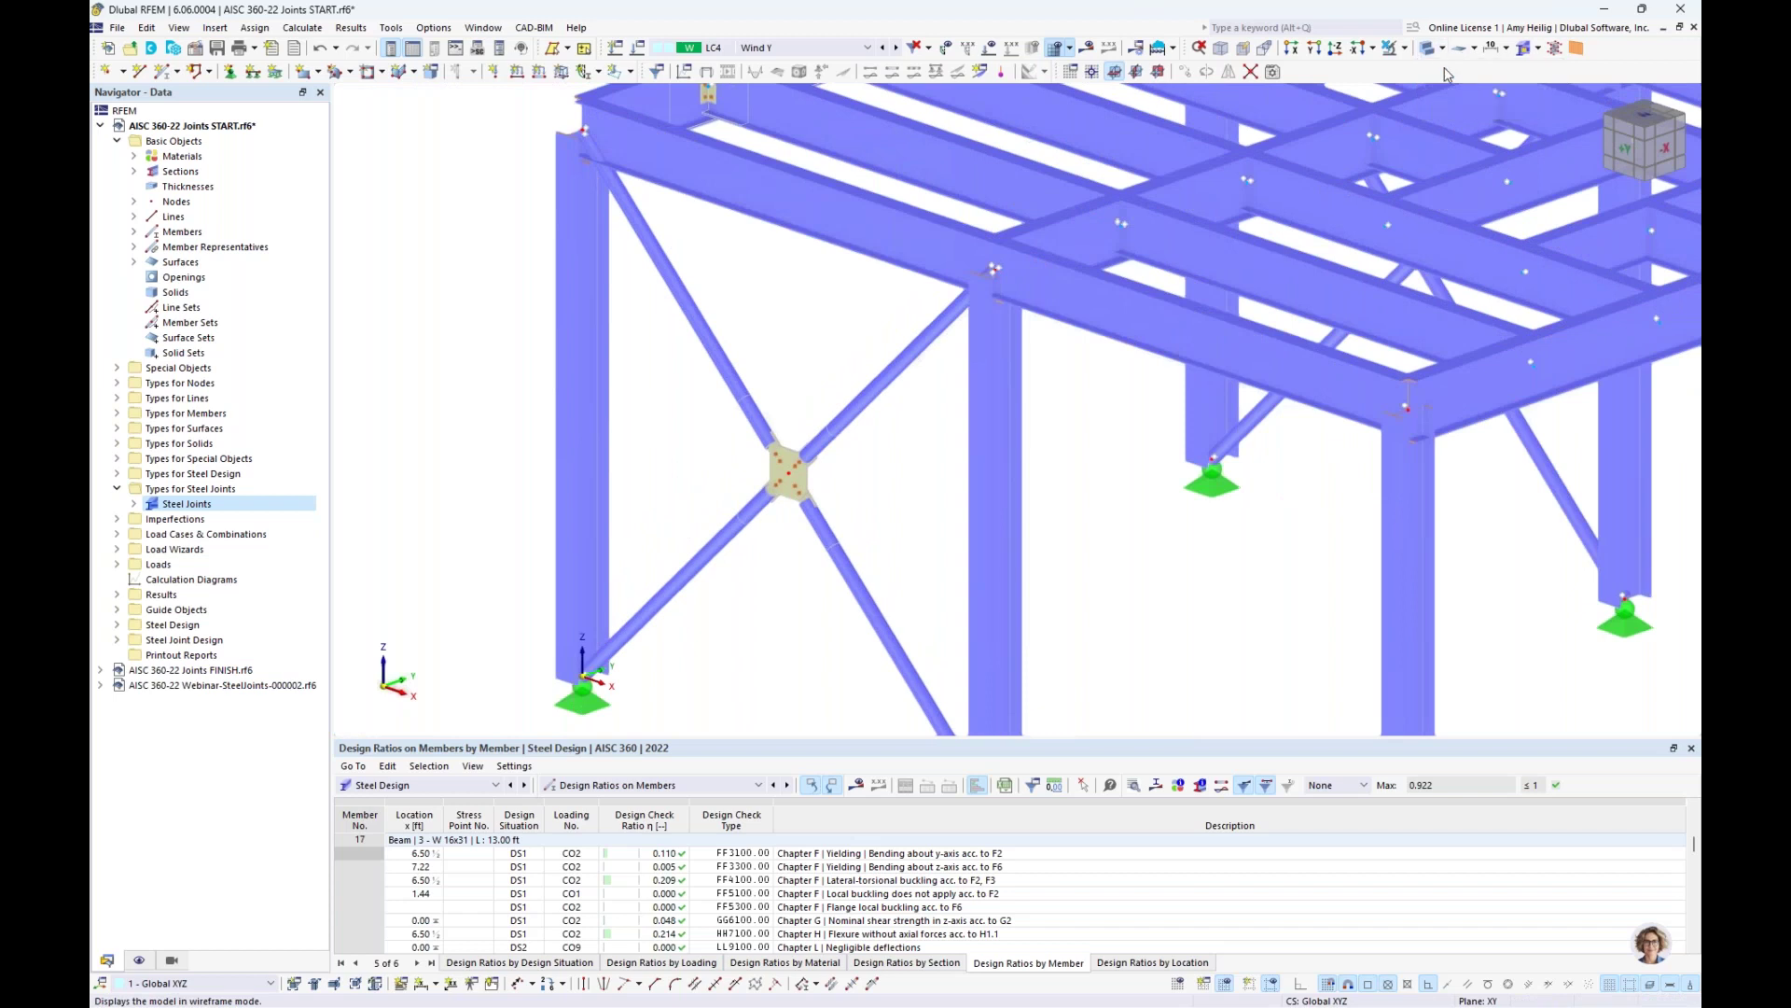
{"action": "scroll", "coordinate": [911, 371], "scroll_direction": "up", "scroll_amount": 2}
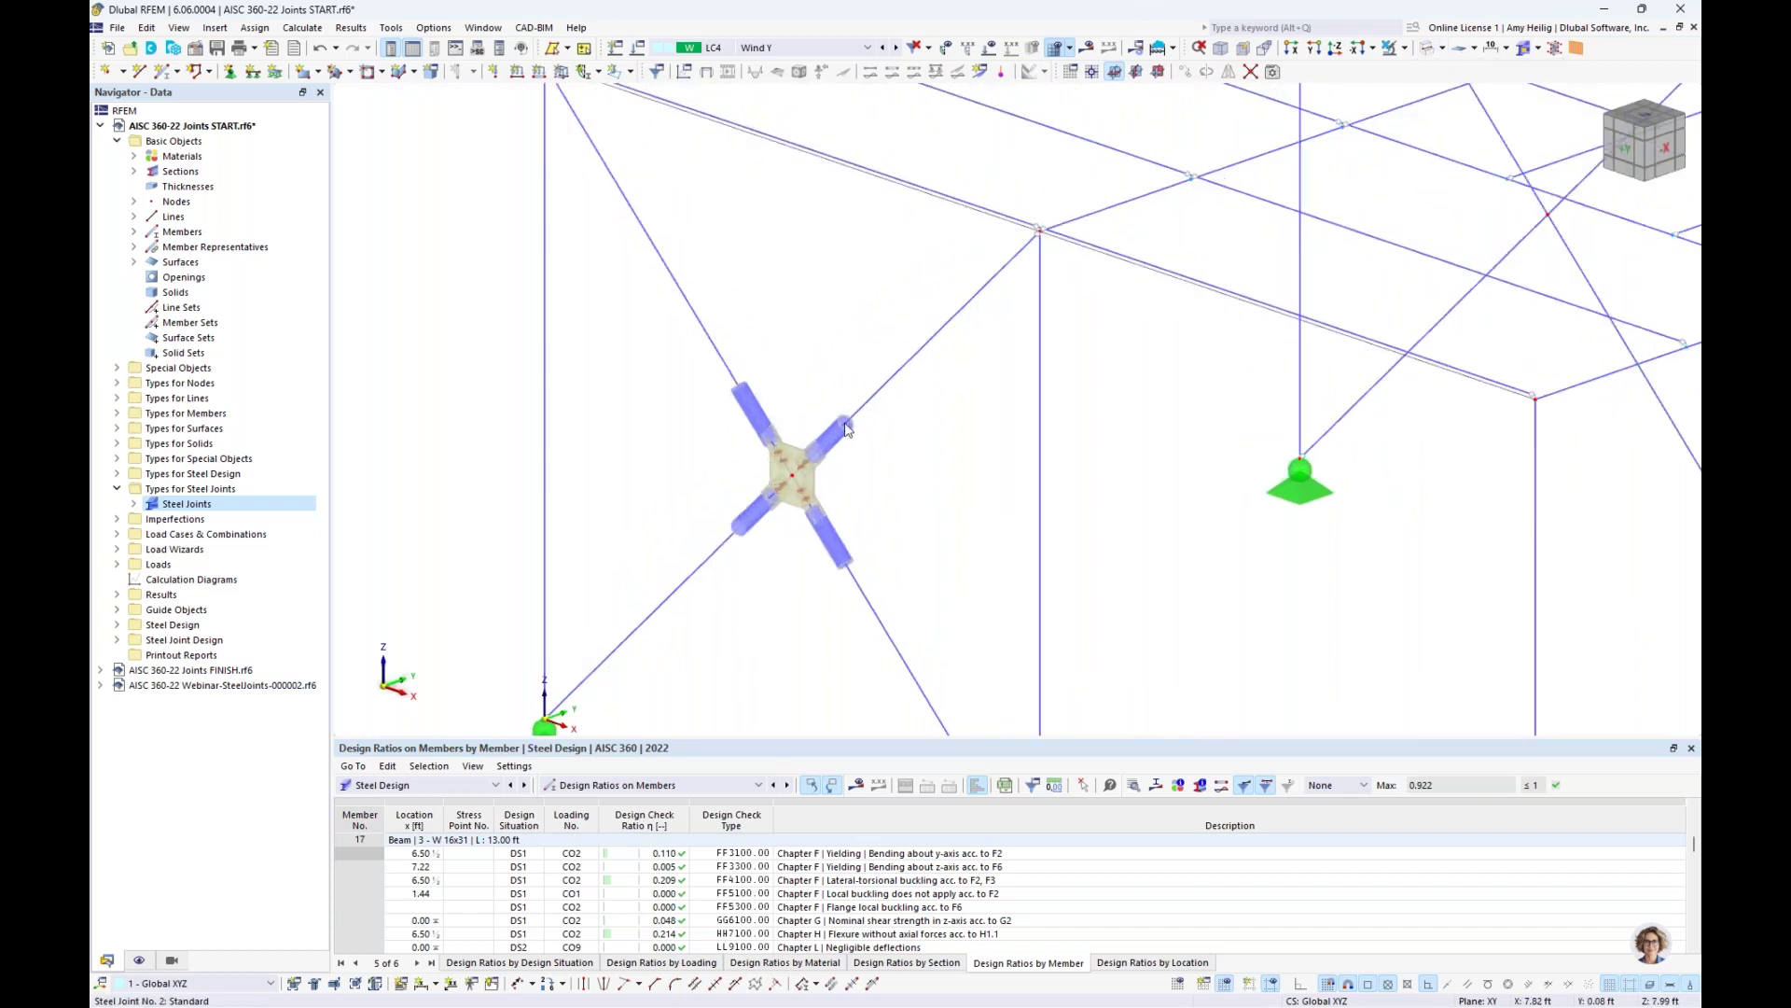
{"action": "mouse_move", "coordinate": [792, 477]}
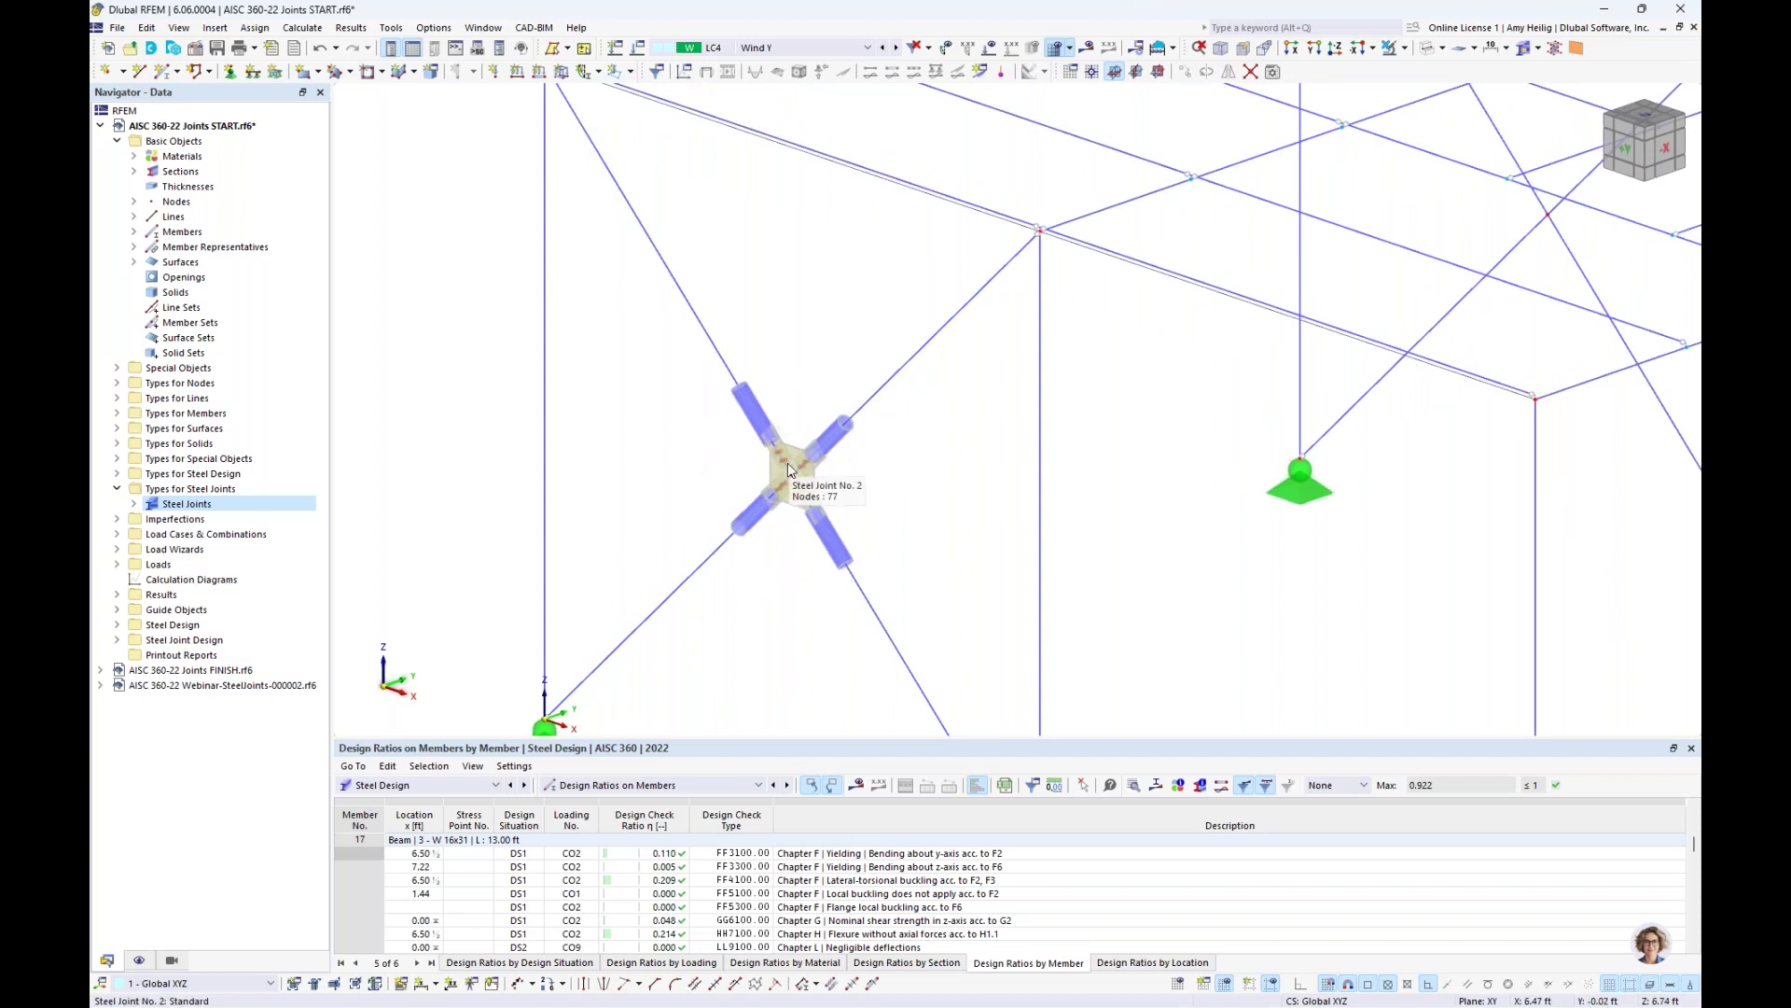
{"action": "left_click", "coordinate": [1441, 47]}
{"action": "left_click", "coordinate": [1485, 107]}
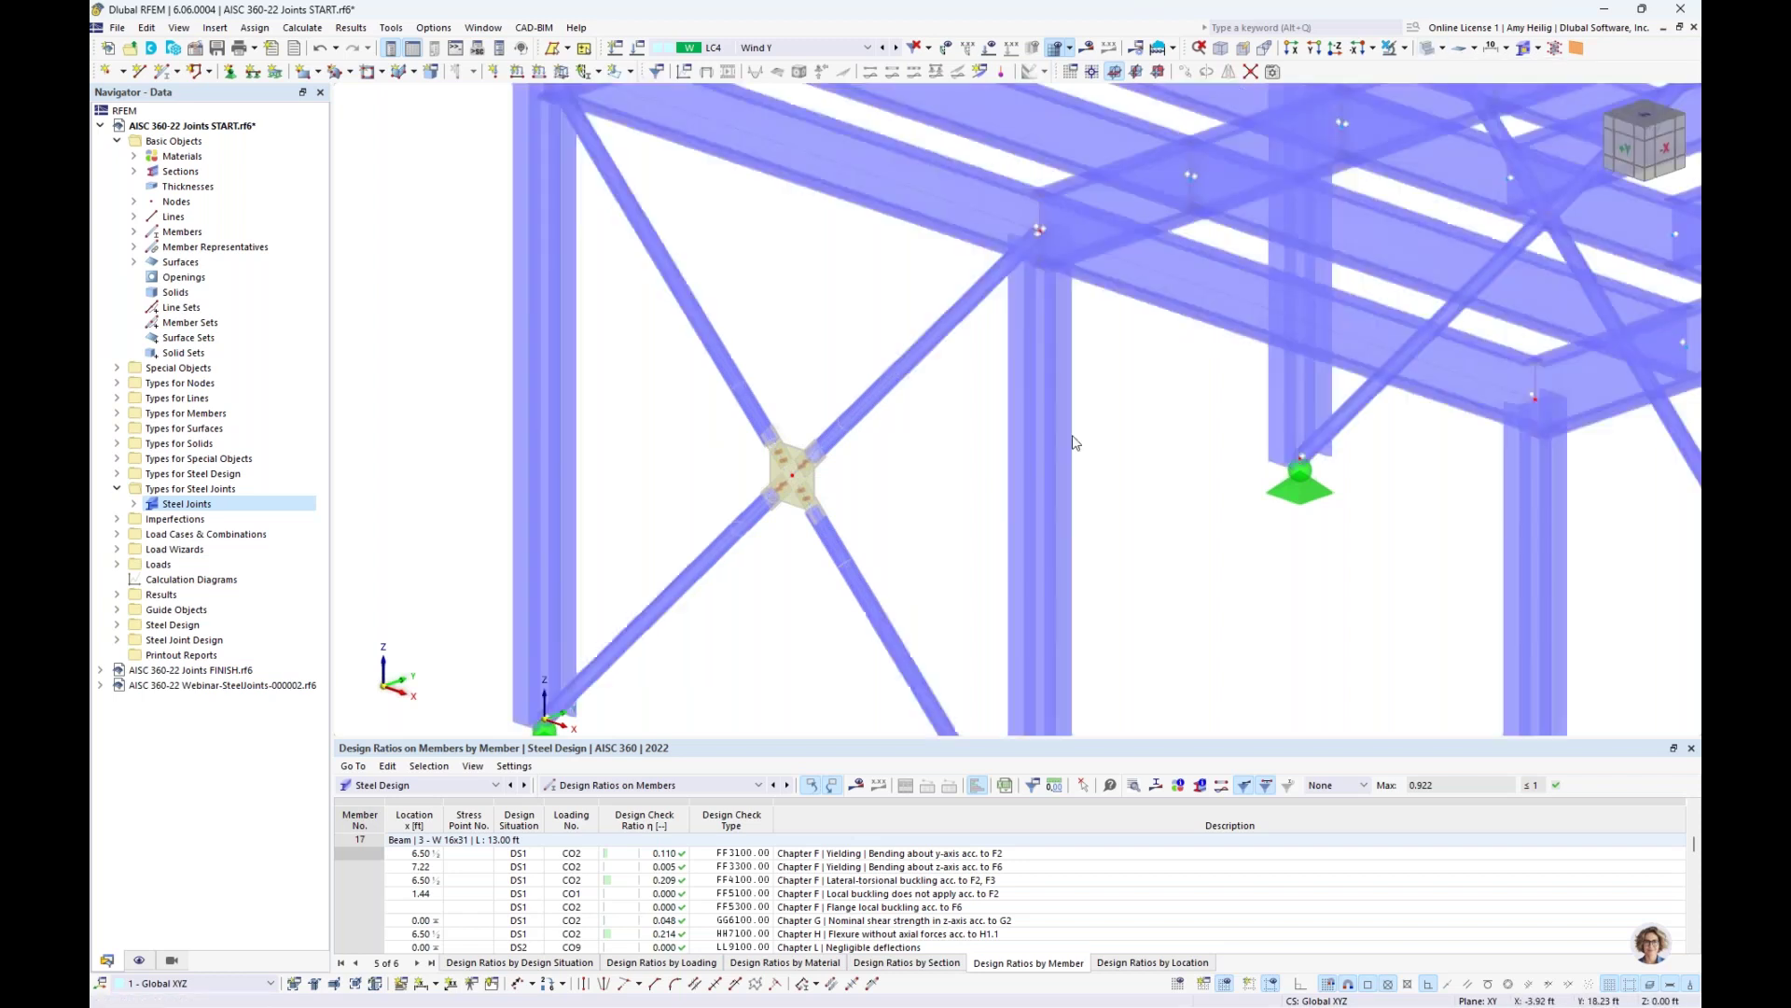
Create a new steel joint and assign it to node 2 at the corner column top where beams and brace meet
{"action": "scroll", "coordinate": [930, 459], "scroll_direction": "up", "scroll_amount": 2}
{"action": "scroll", "coordinate": [568, 350], "scroll_direction": "up", "scroll_amount": 2}
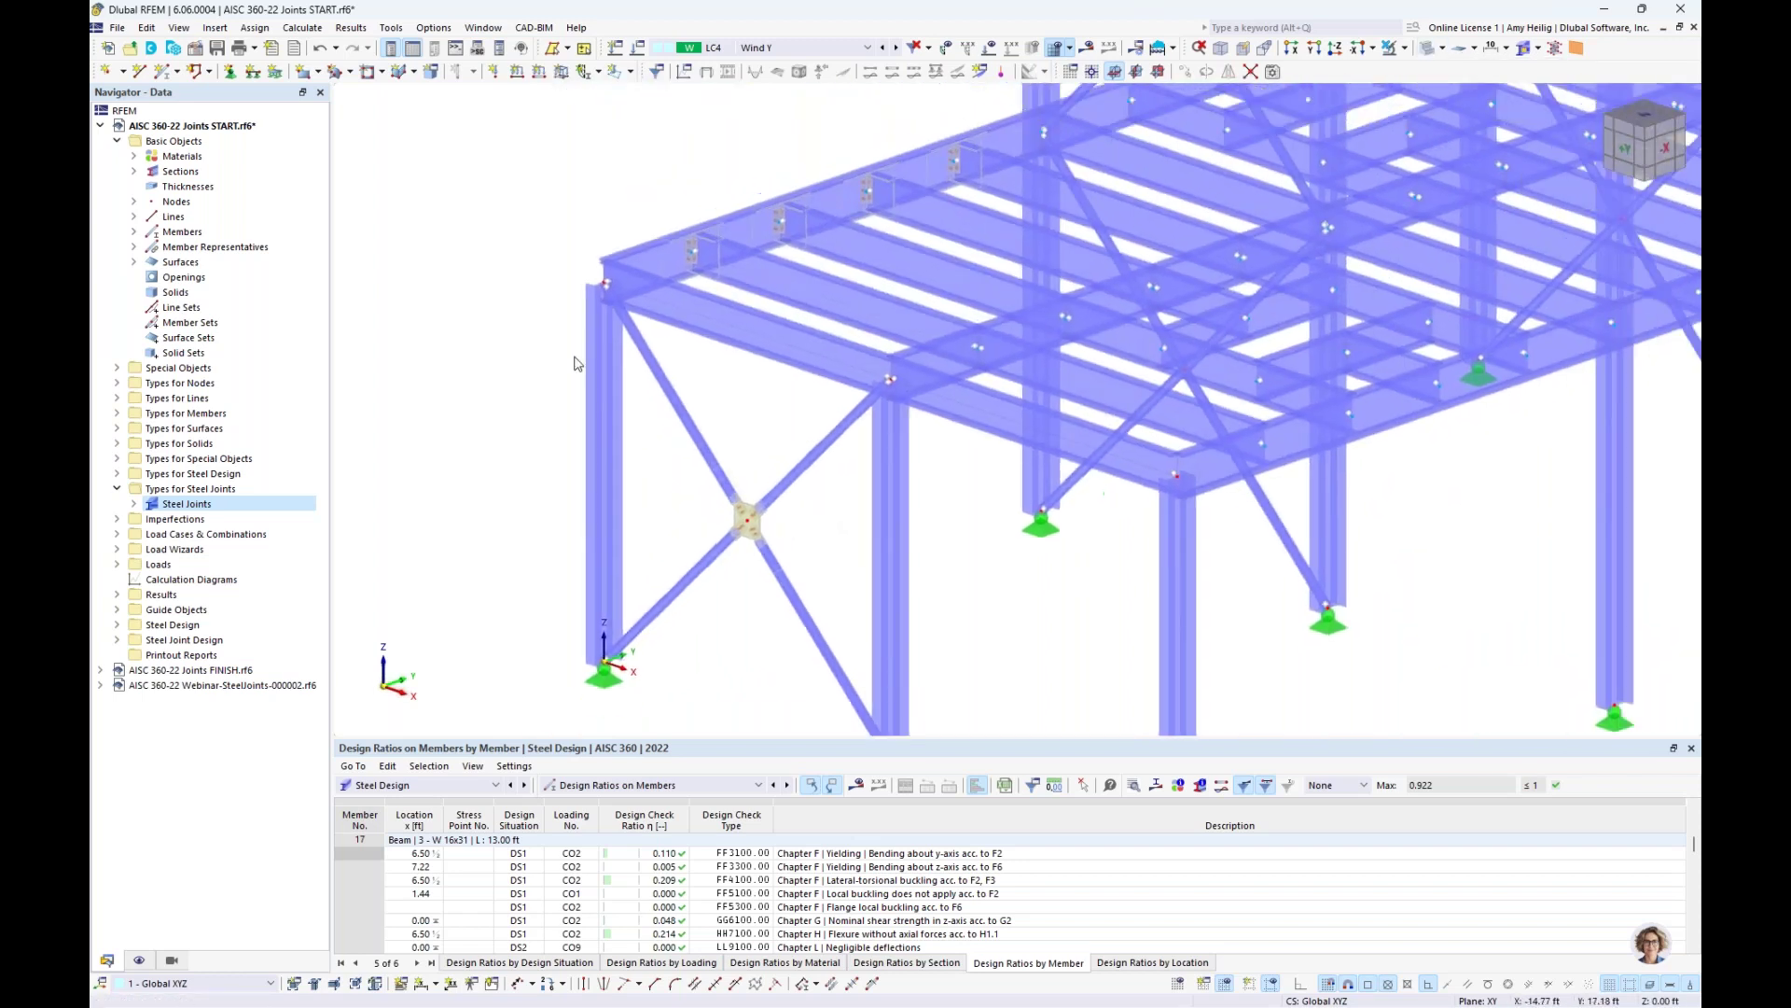
{"action": "scroll", "coordinate": [602, 280], "scroll_direction": "up", "scroll_amount": 2}
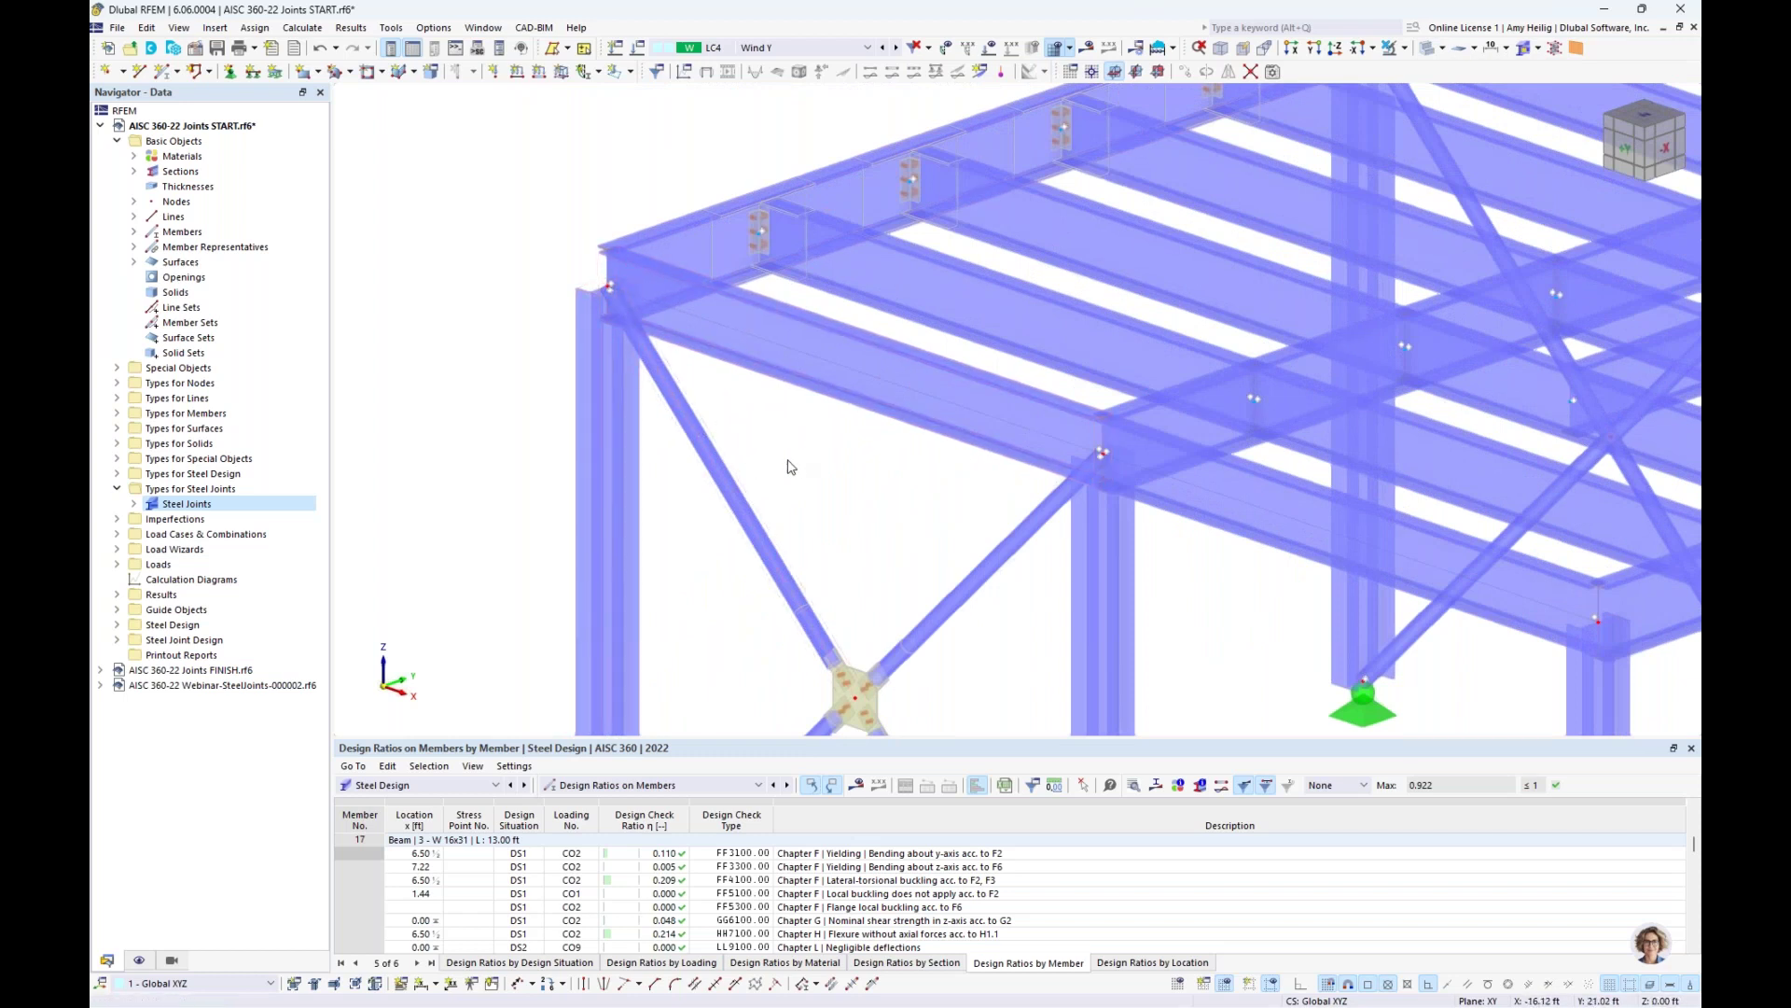
{"action": "left_click", "coordinate": [186, 508]}
{"action": "right_click", "coordinate": [186, 508]}
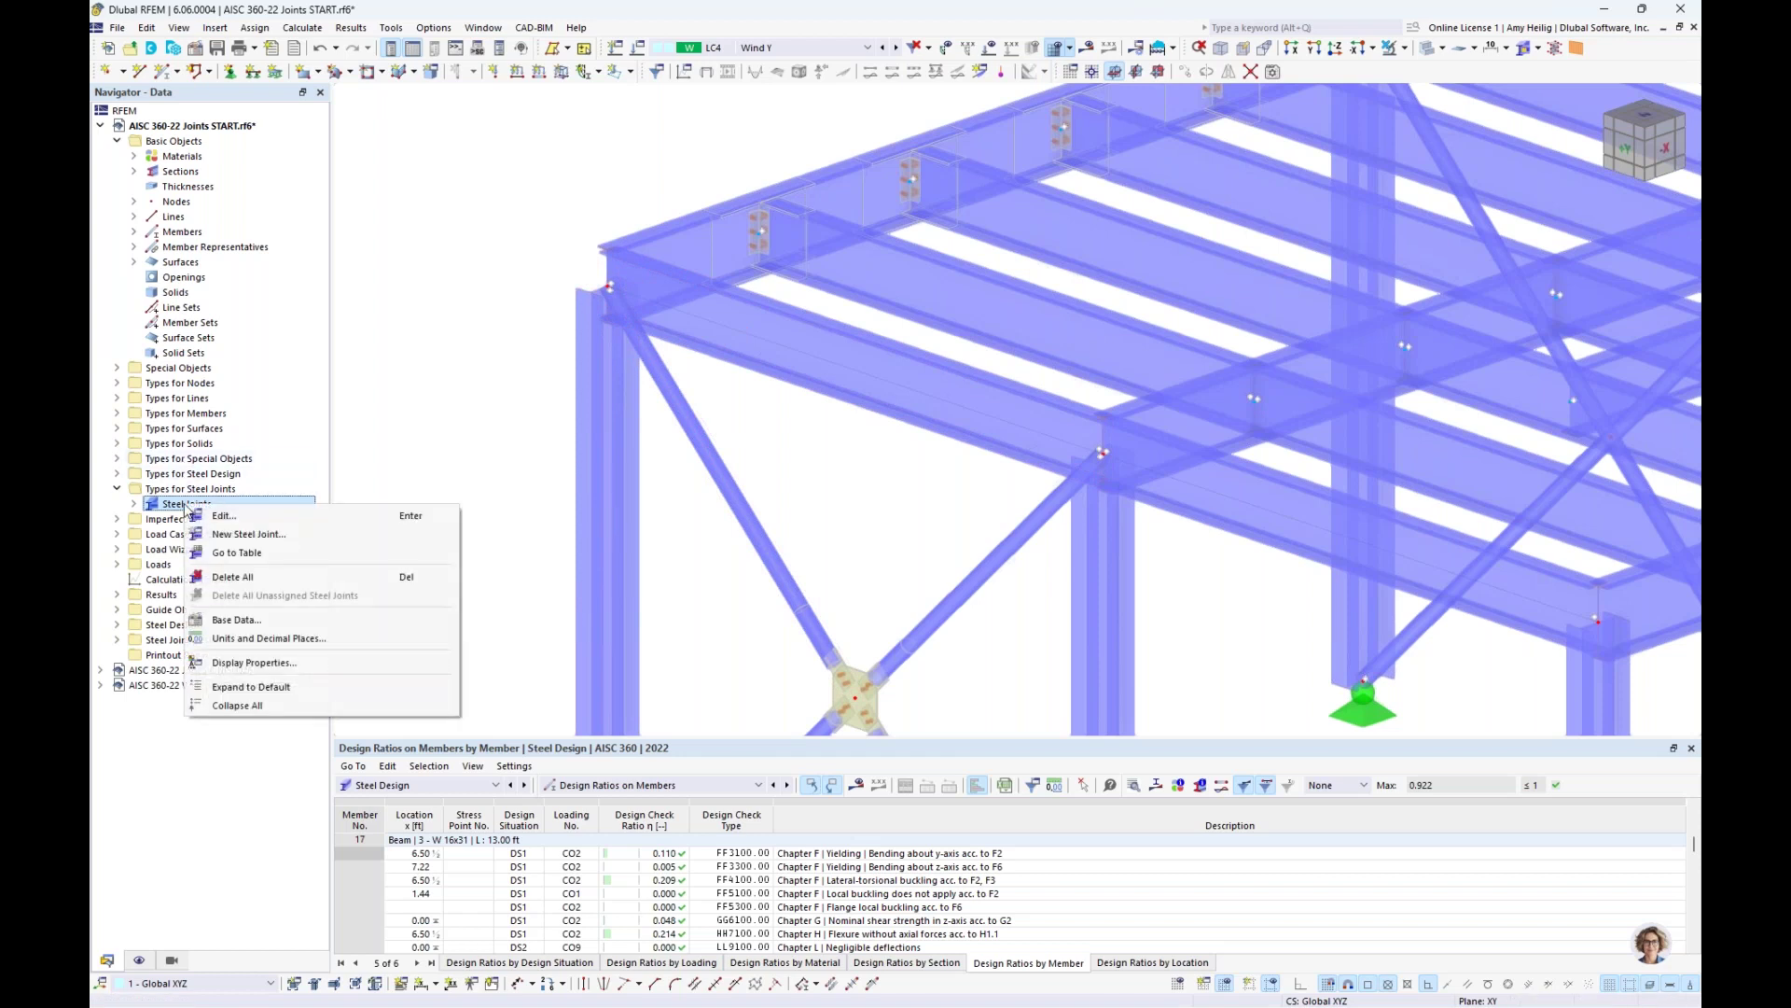
{"action": "left_click", "coordinate": [229, 534]}
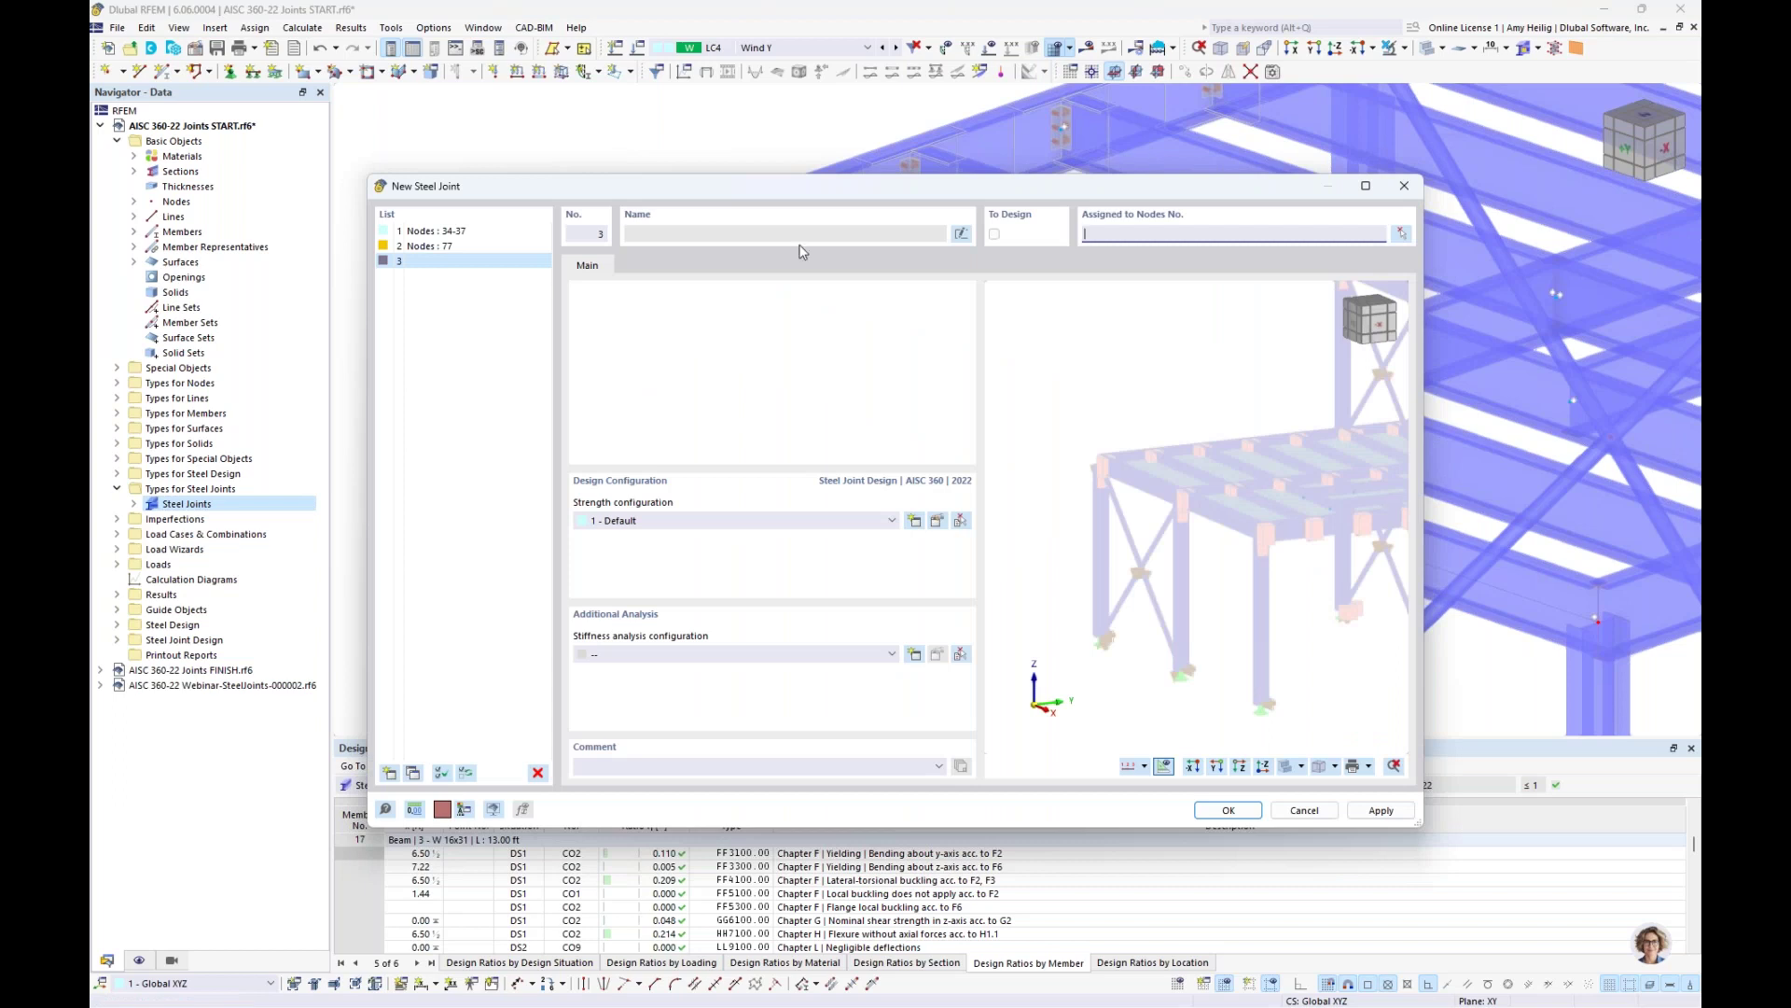
{"action": "left_click", "coordinate": [1401, 234]}
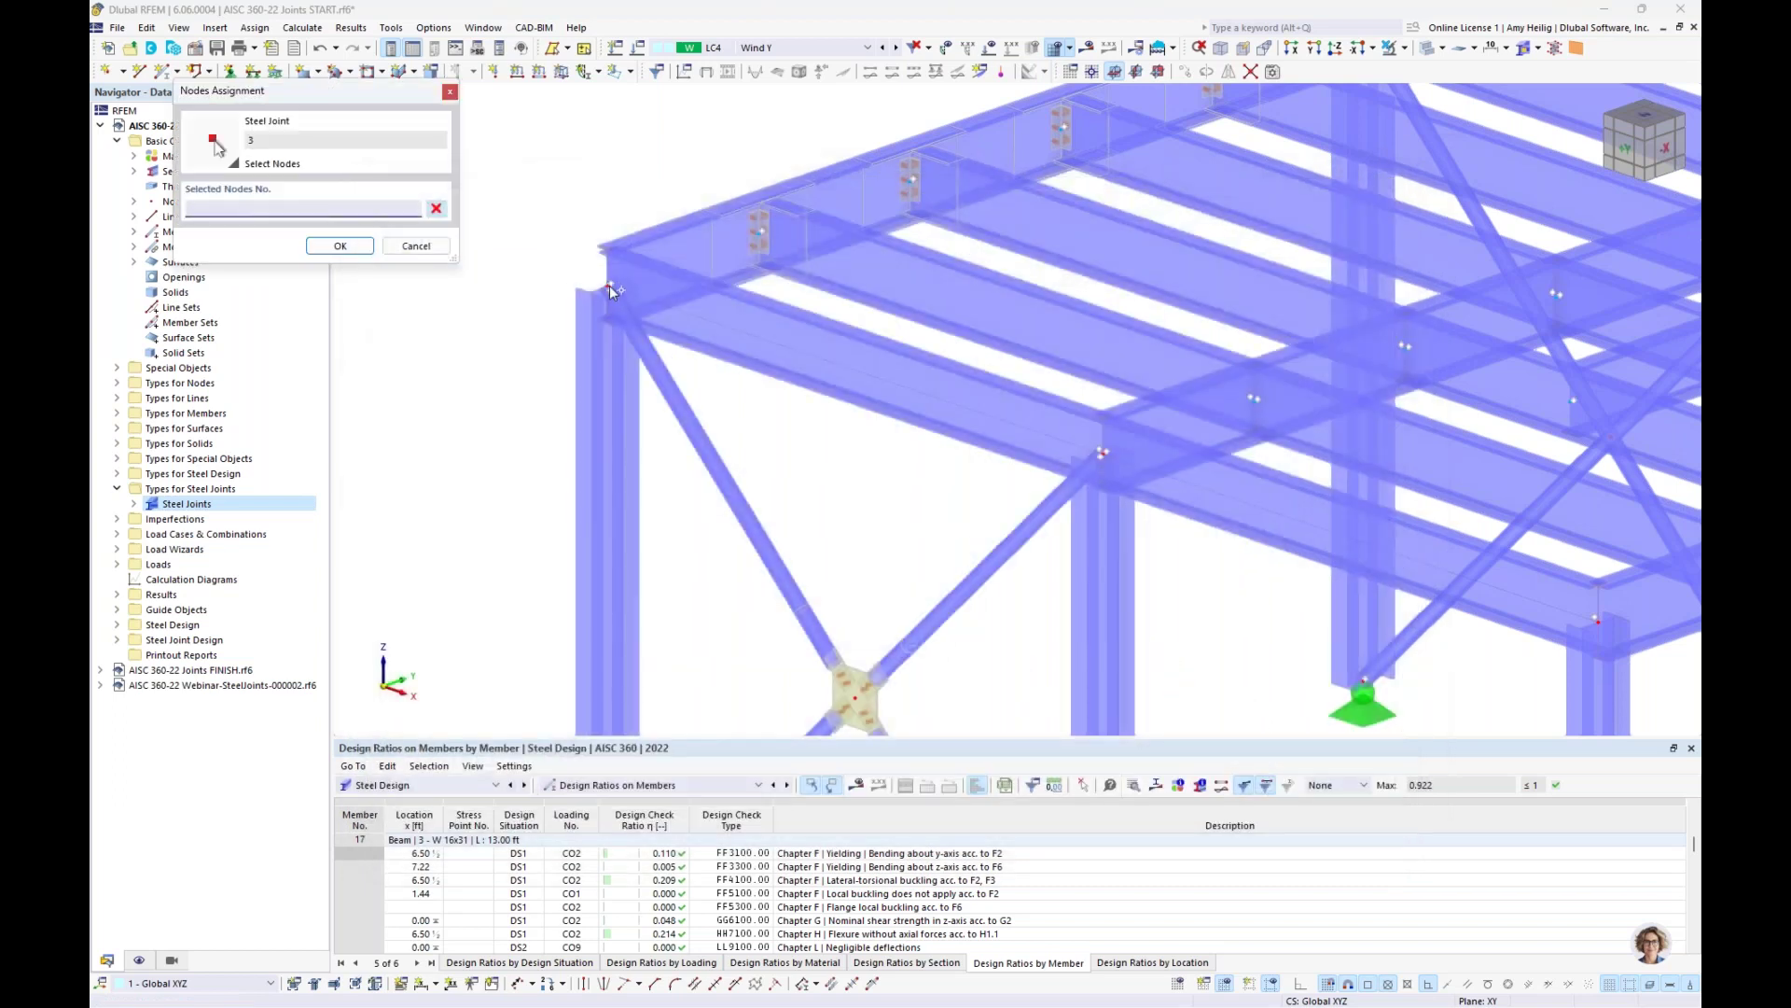
{"action": "left_click", "coordinate": [608, 286]}
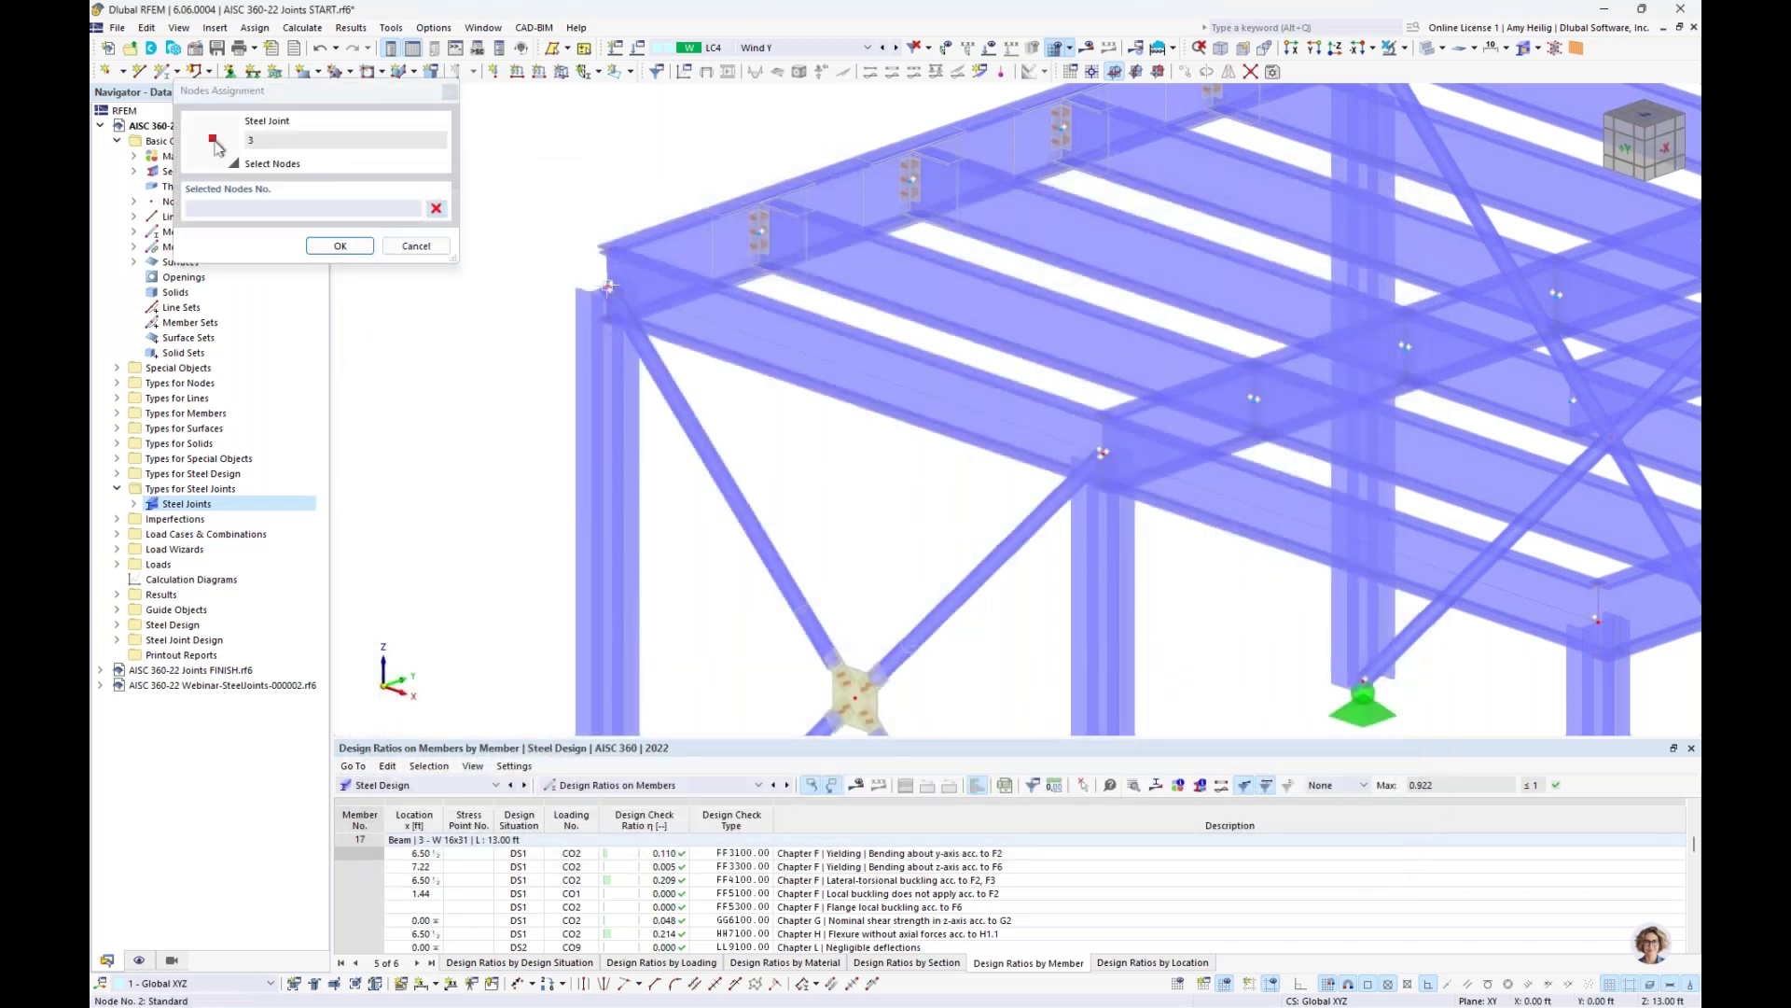
{"action": "left_click", "coordinate": [340, 246]}
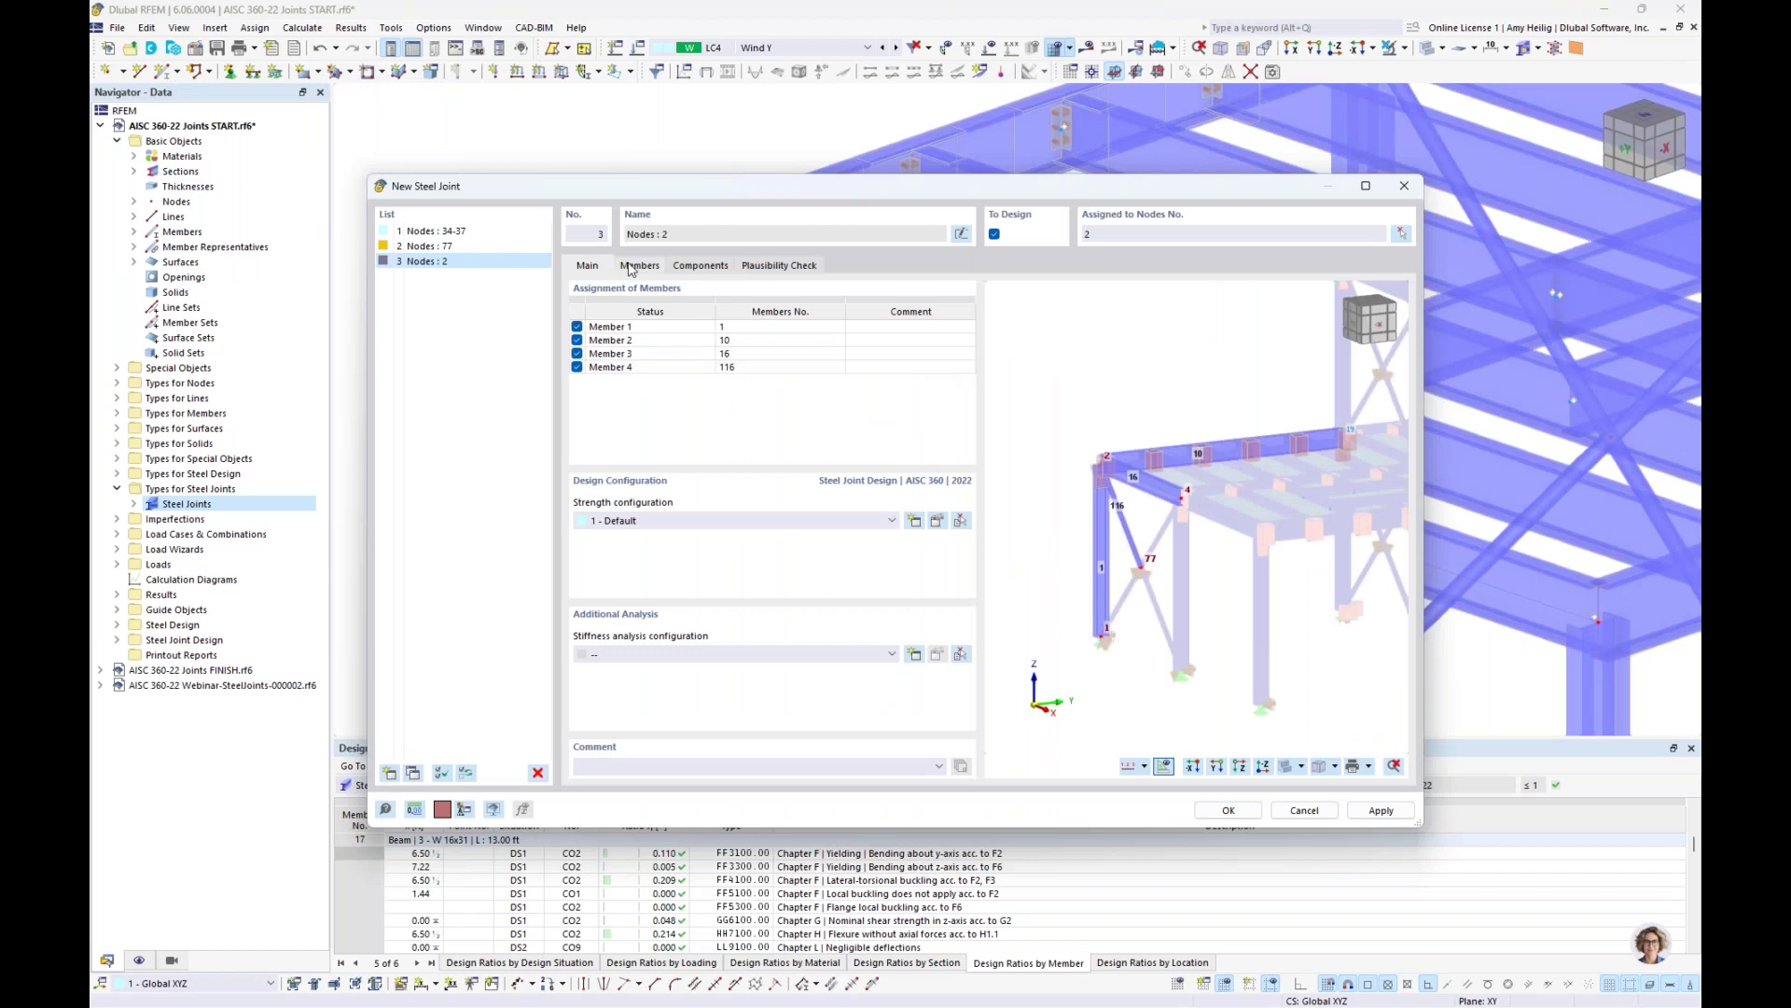
Apply the user-defined Beam Column Brace template AISC 10 to the node 2 joint after reviewing its members
{"action": "left_click", "coordinate": [632, 267]}
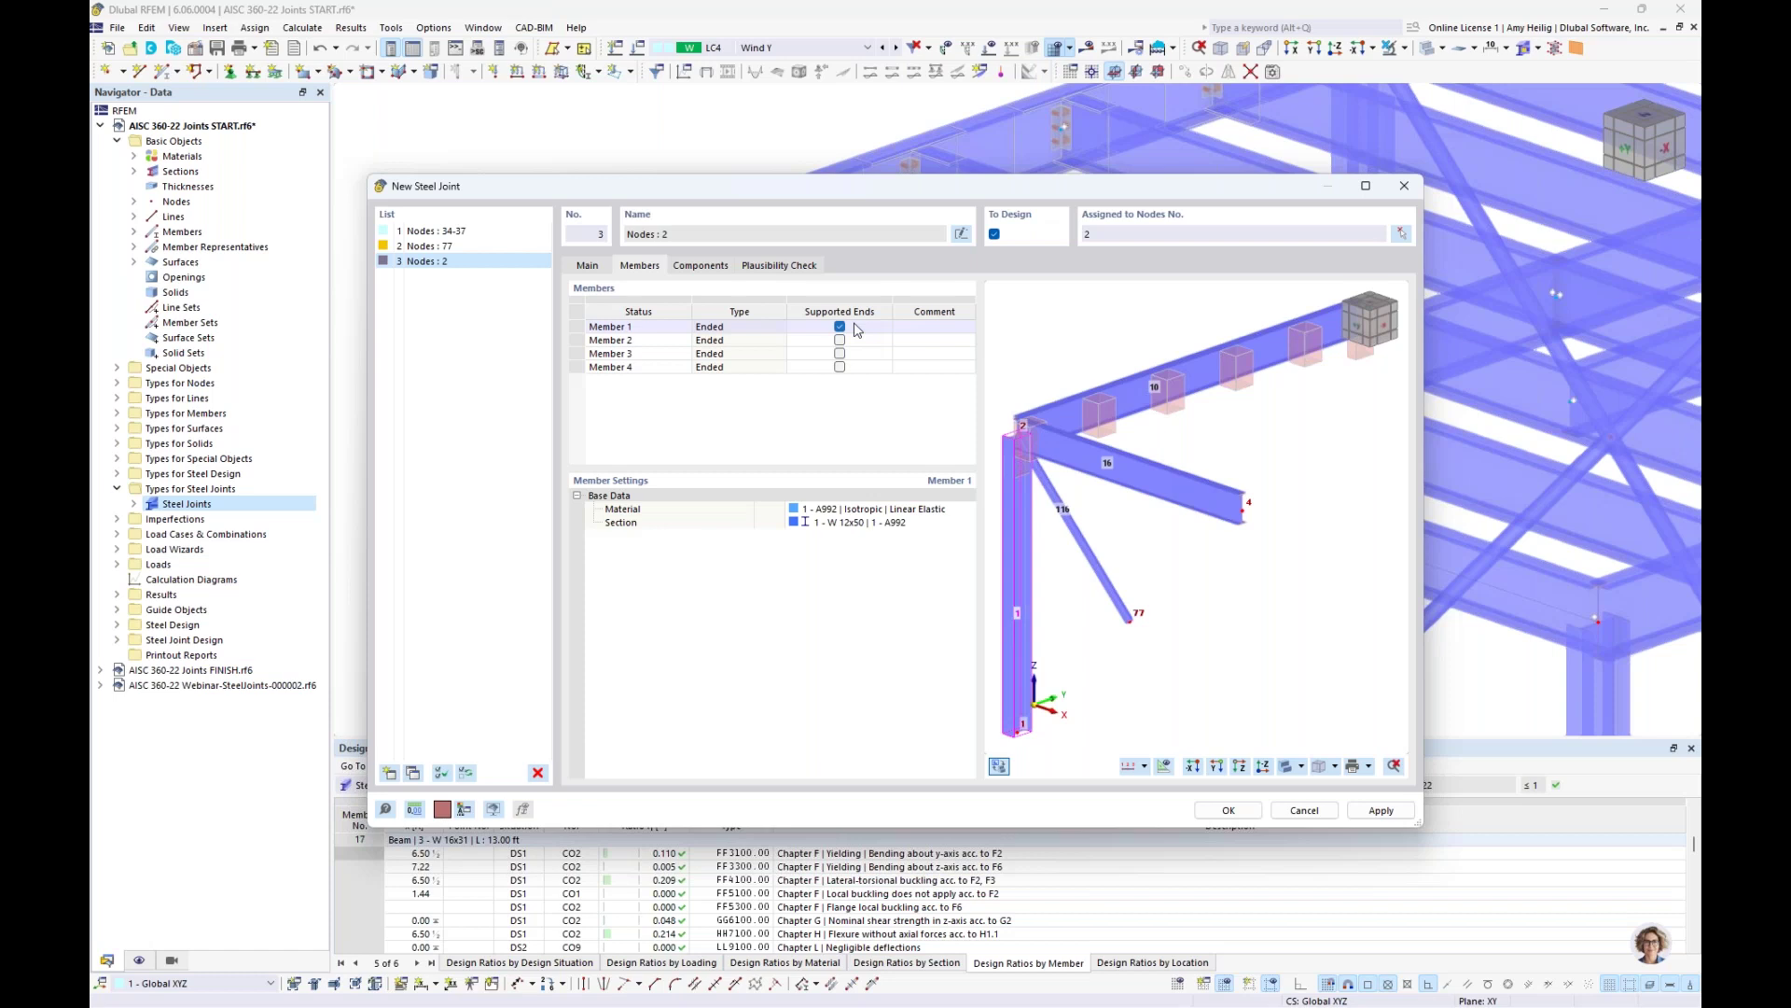
{"action": "left_click", "coordinate": [711, 269]}
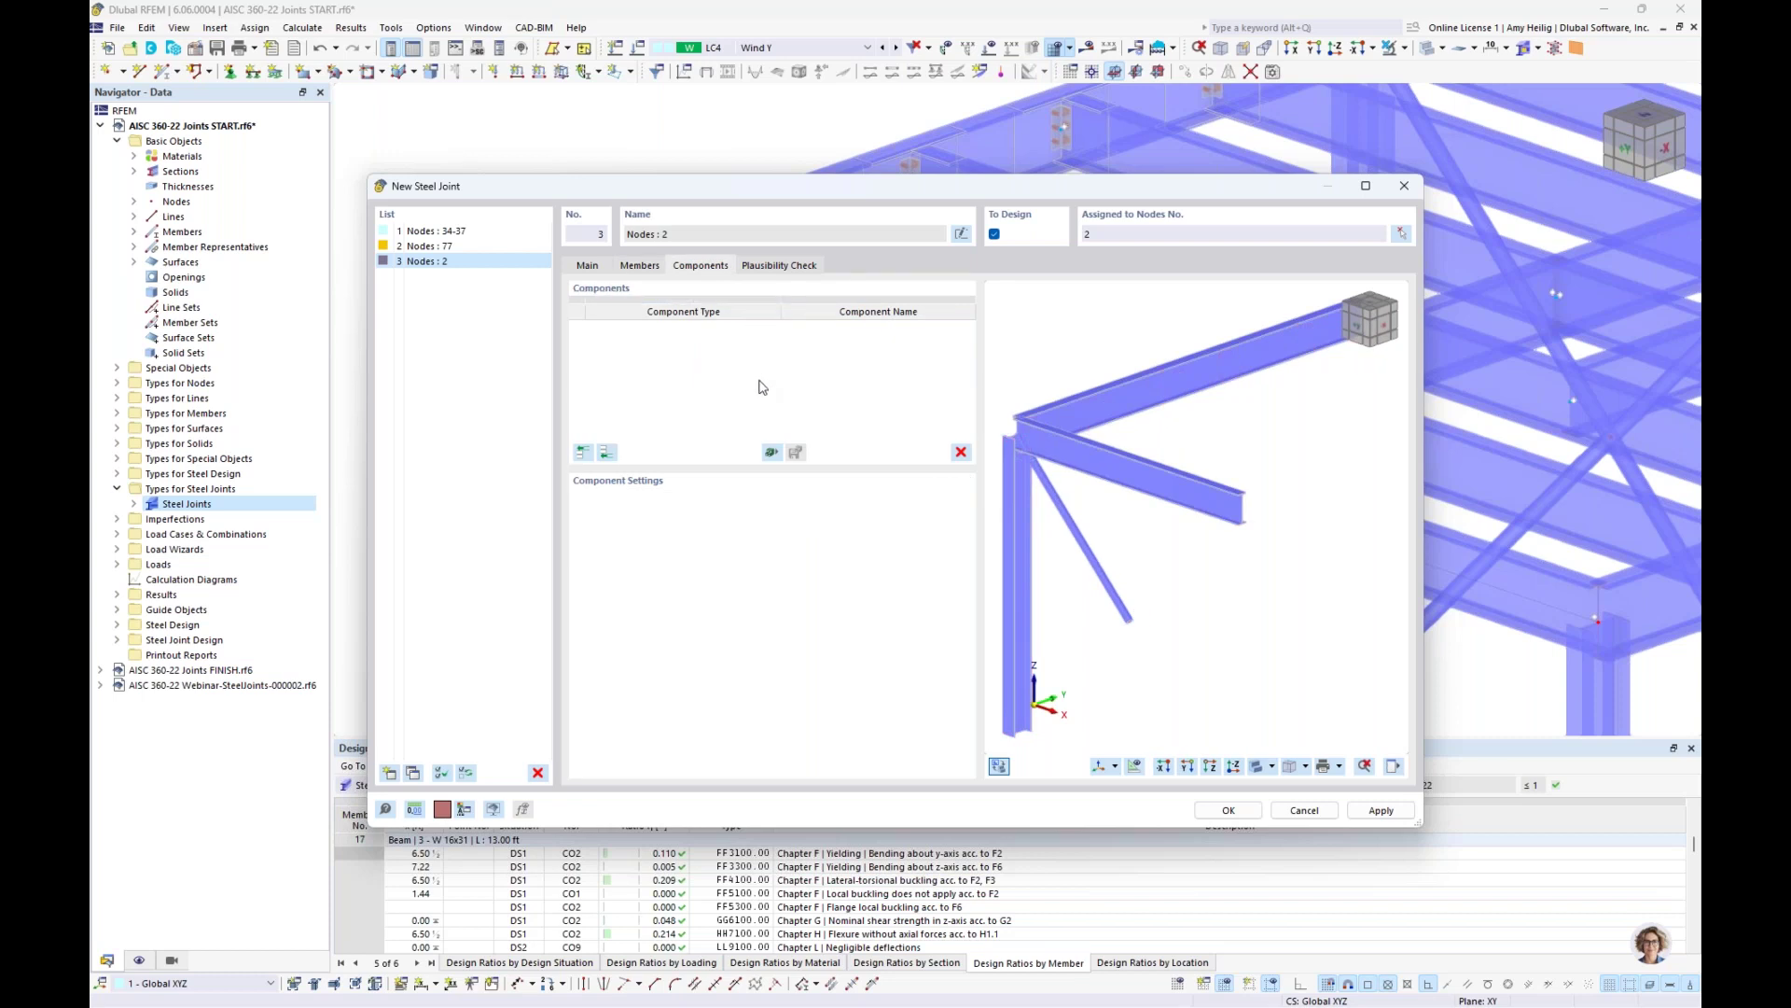
{"action": "left_click", "coordinate": [772, 453]}
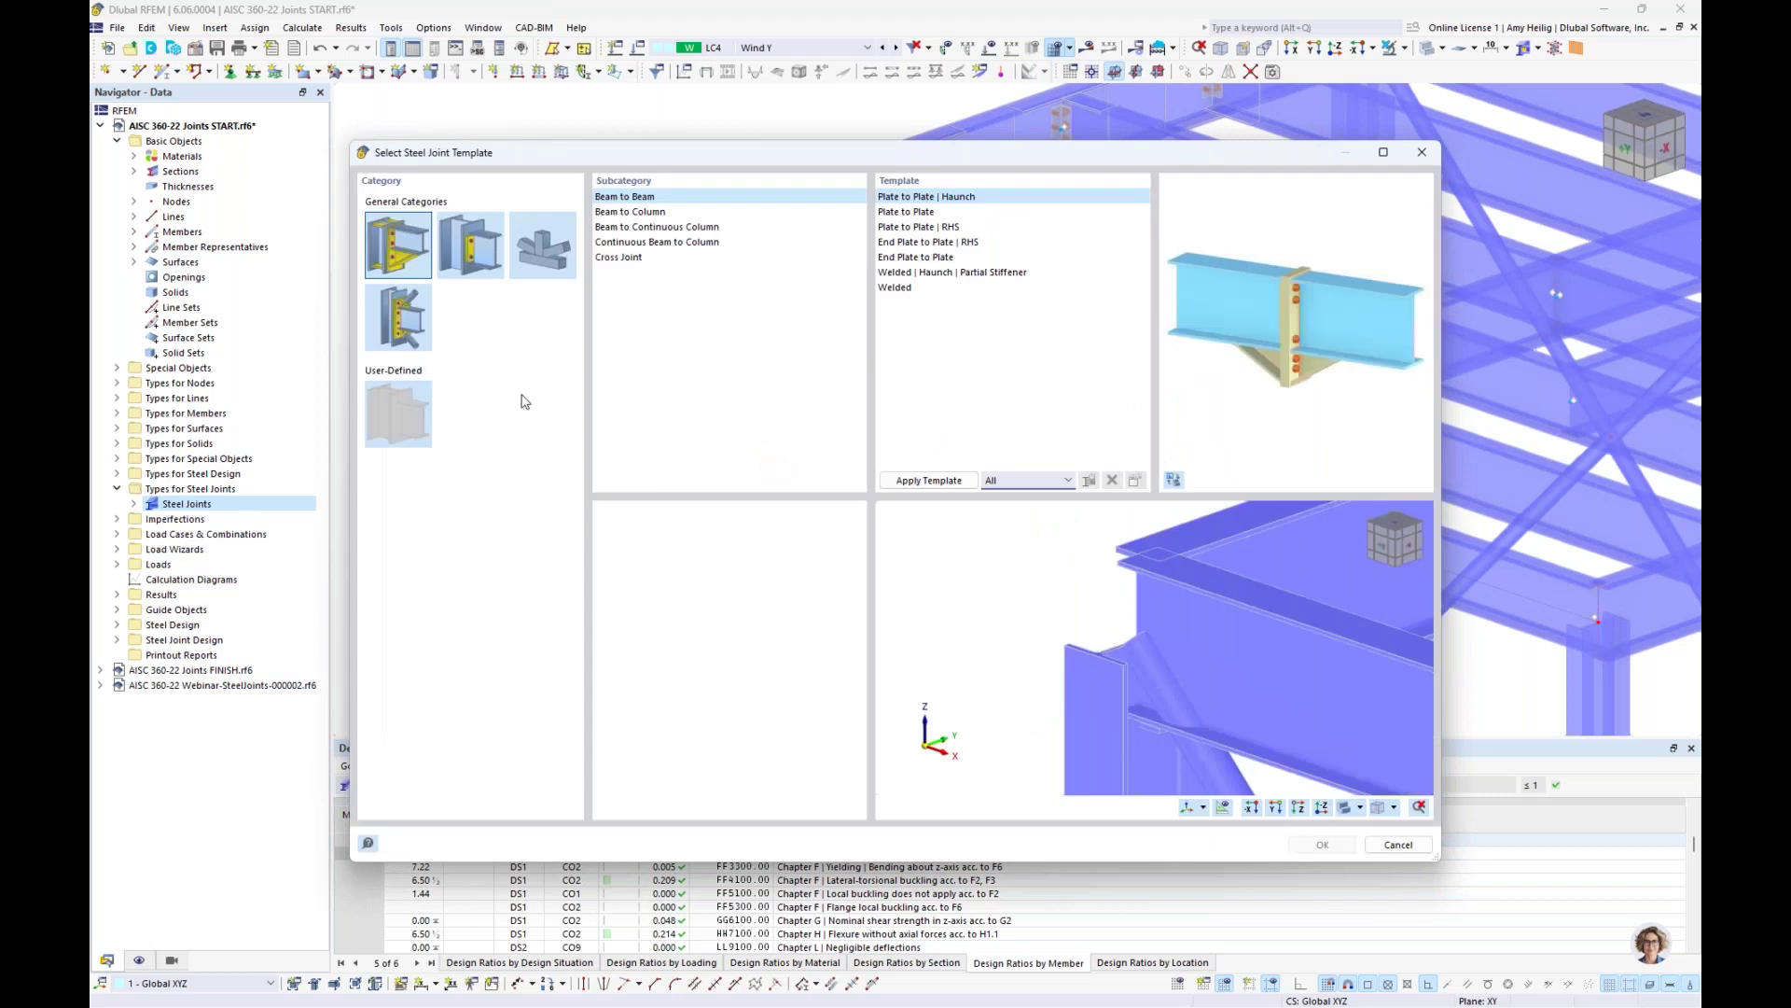
{"action": "left_click", "coordinate": [411, 419]}
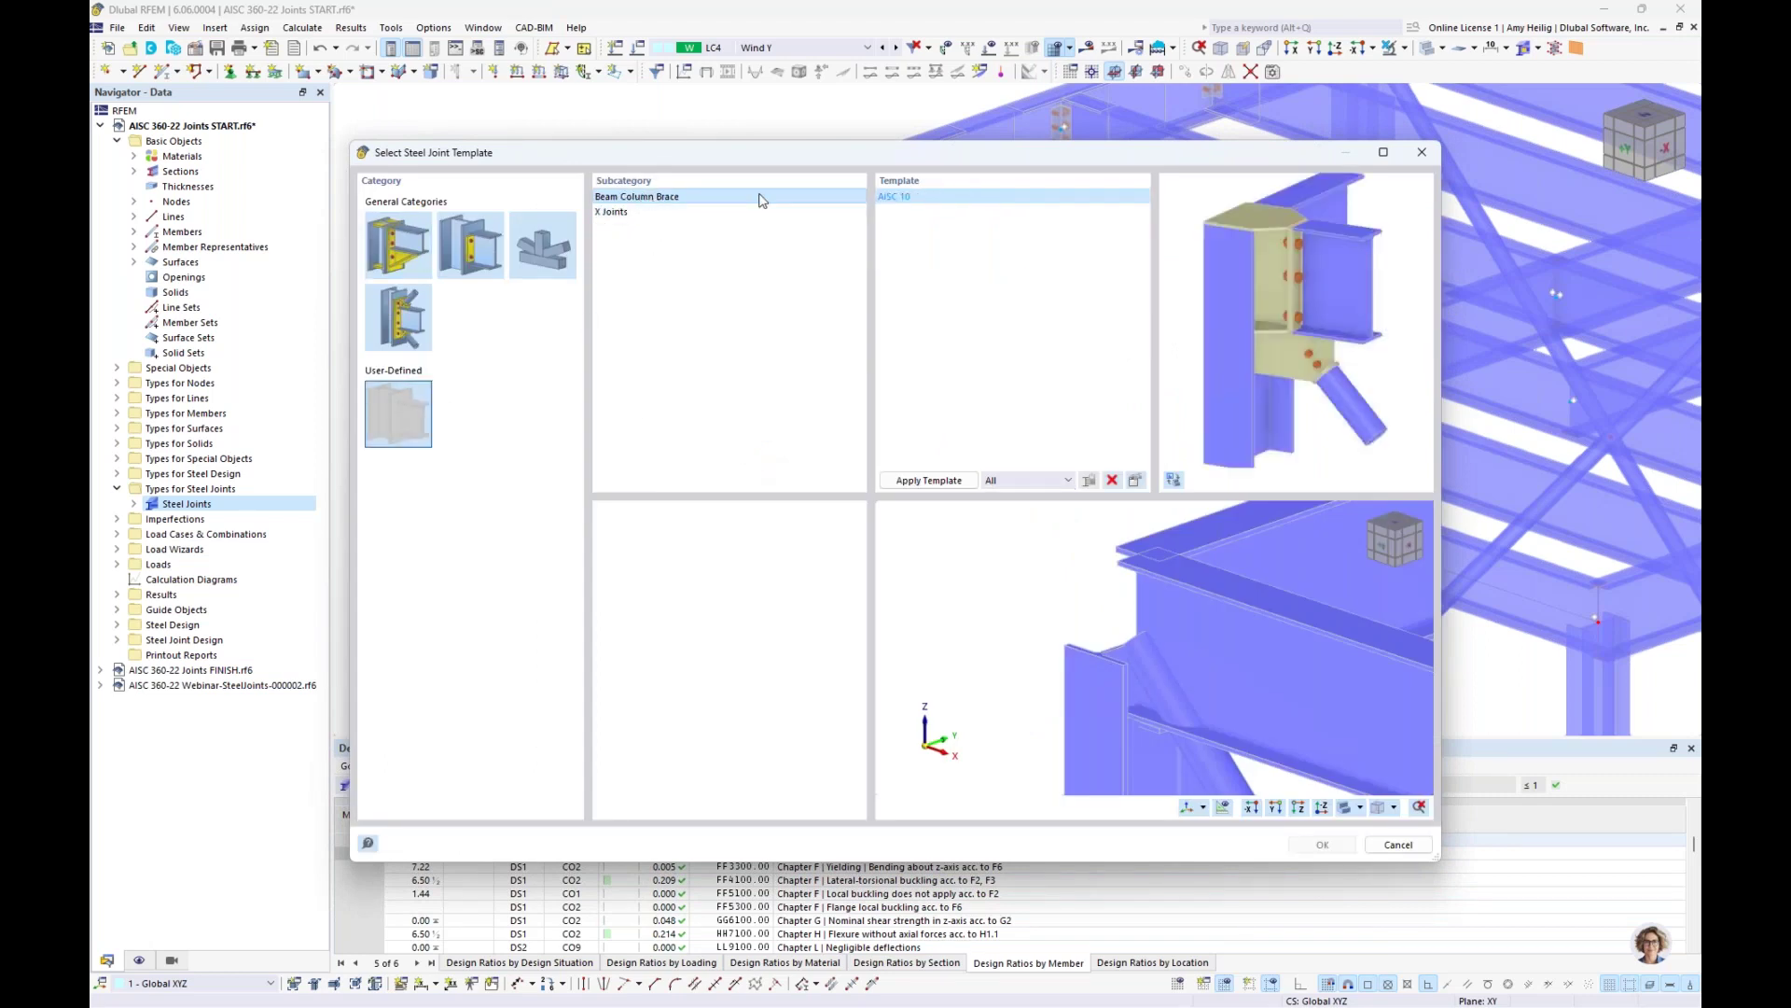
{"action": "left_click", "coordinate": [943, 481]}
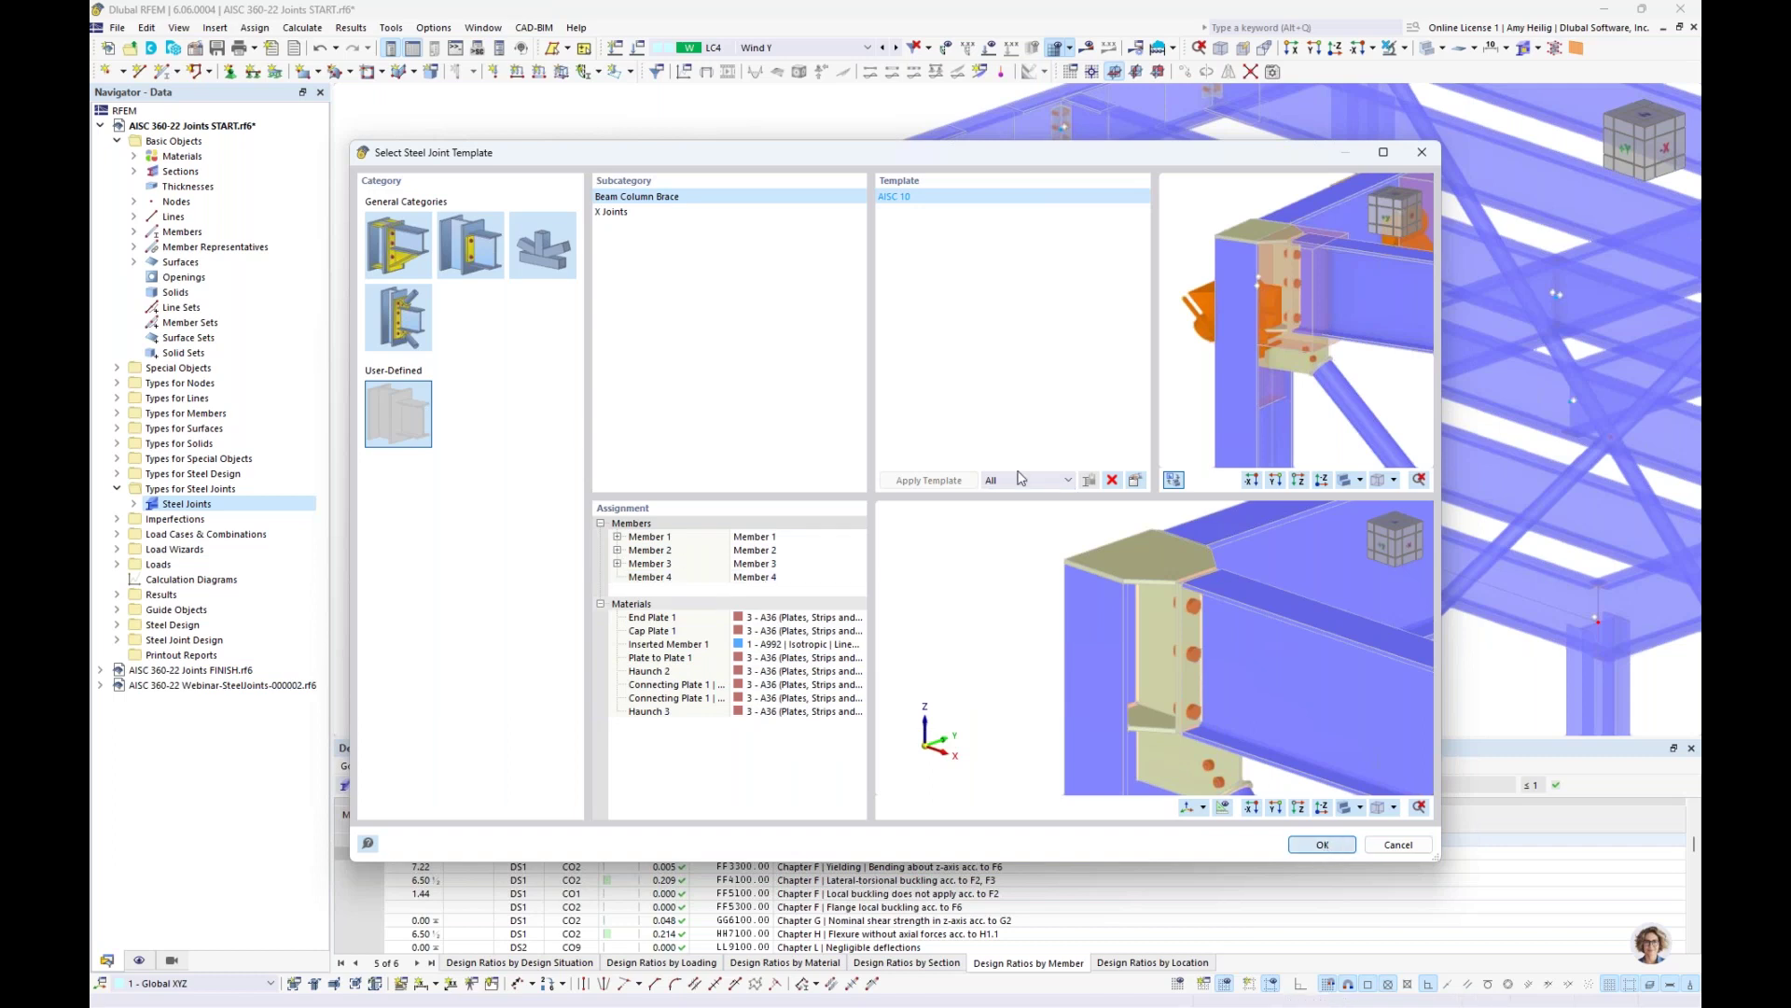
{"action": "left_click", "coordinate": [929, 481]}
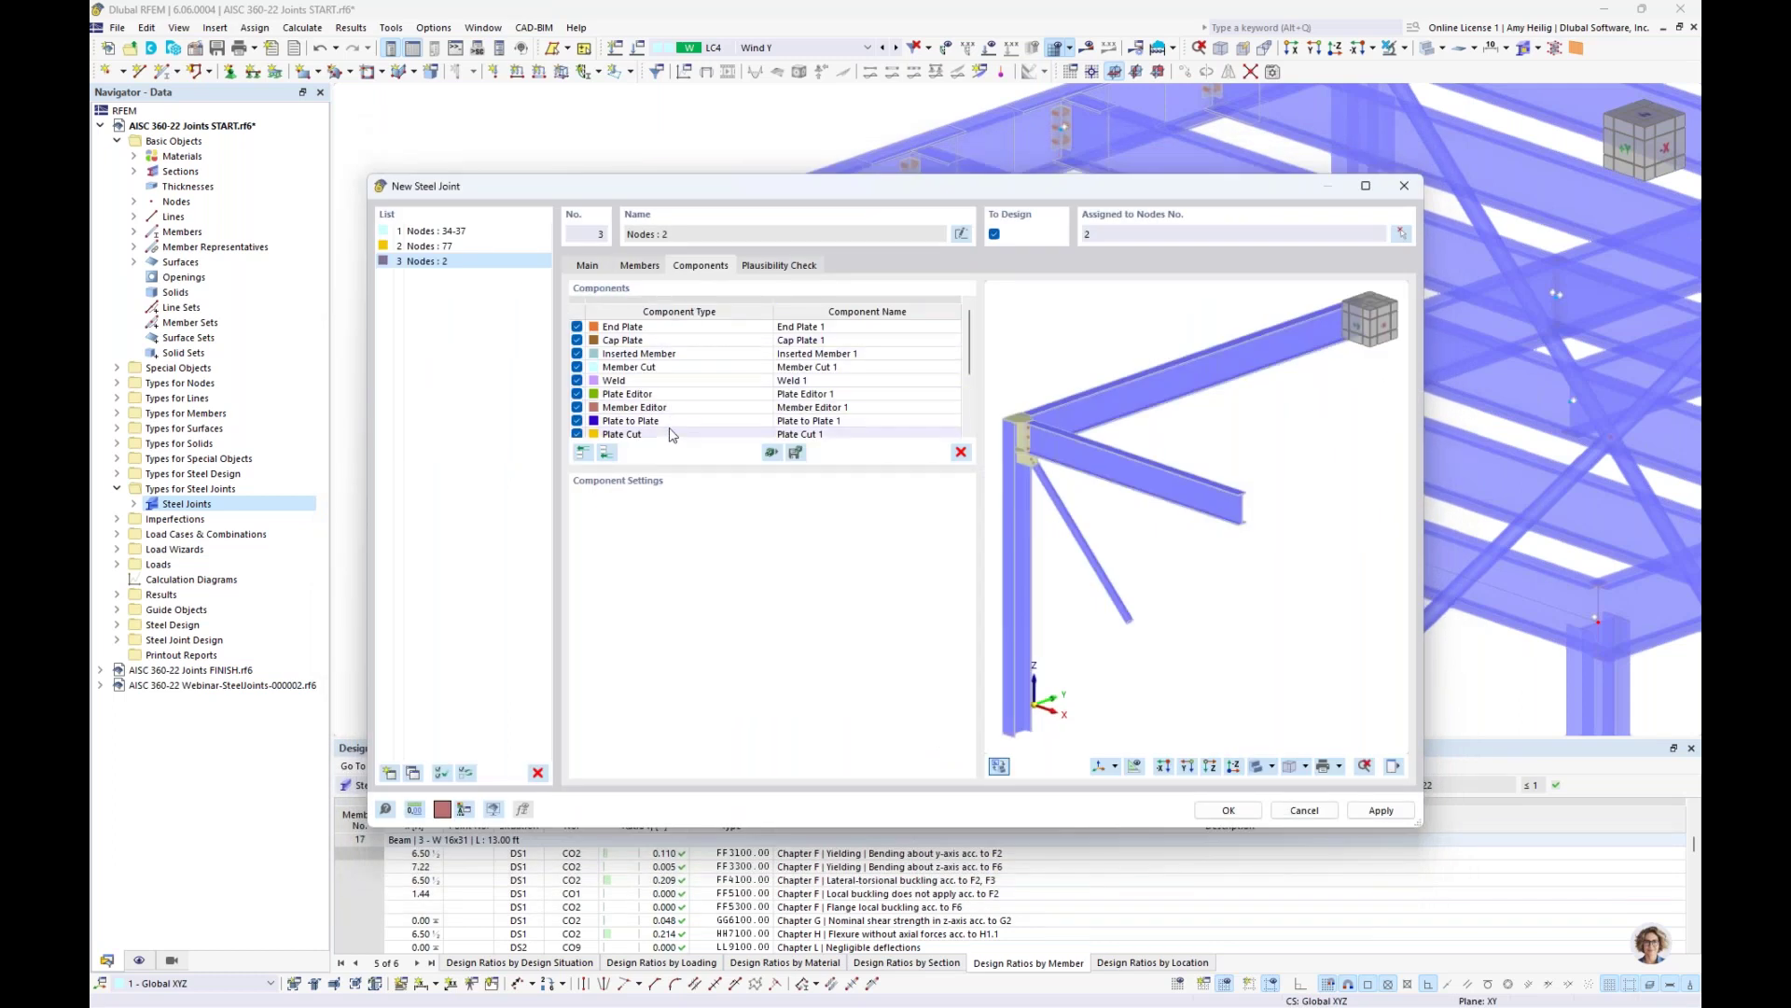
Examine the cap plate on top of the column in the node 2 joint from several angles
{"action": "left_click", "coordinate": [664, 341]}
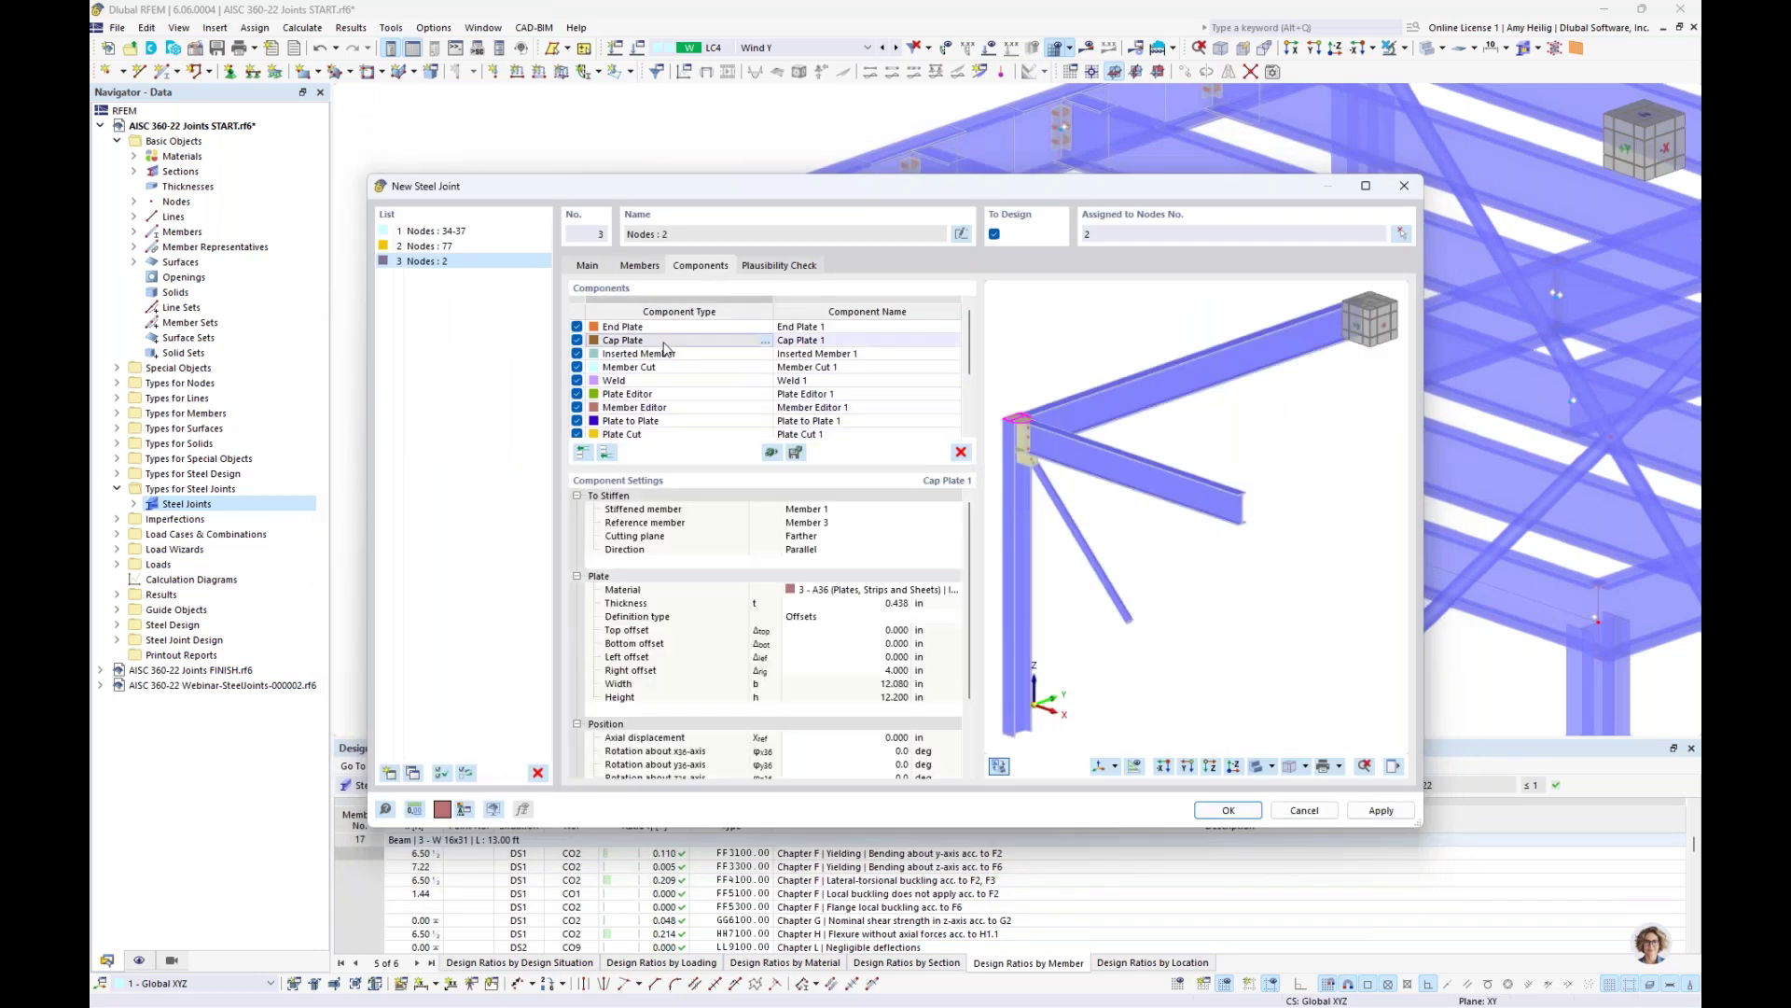
{"action": "middle_click_drag", "start_coordinate": [1166, 504], "coordinate": [1222, 504], "text": "ctrl"}
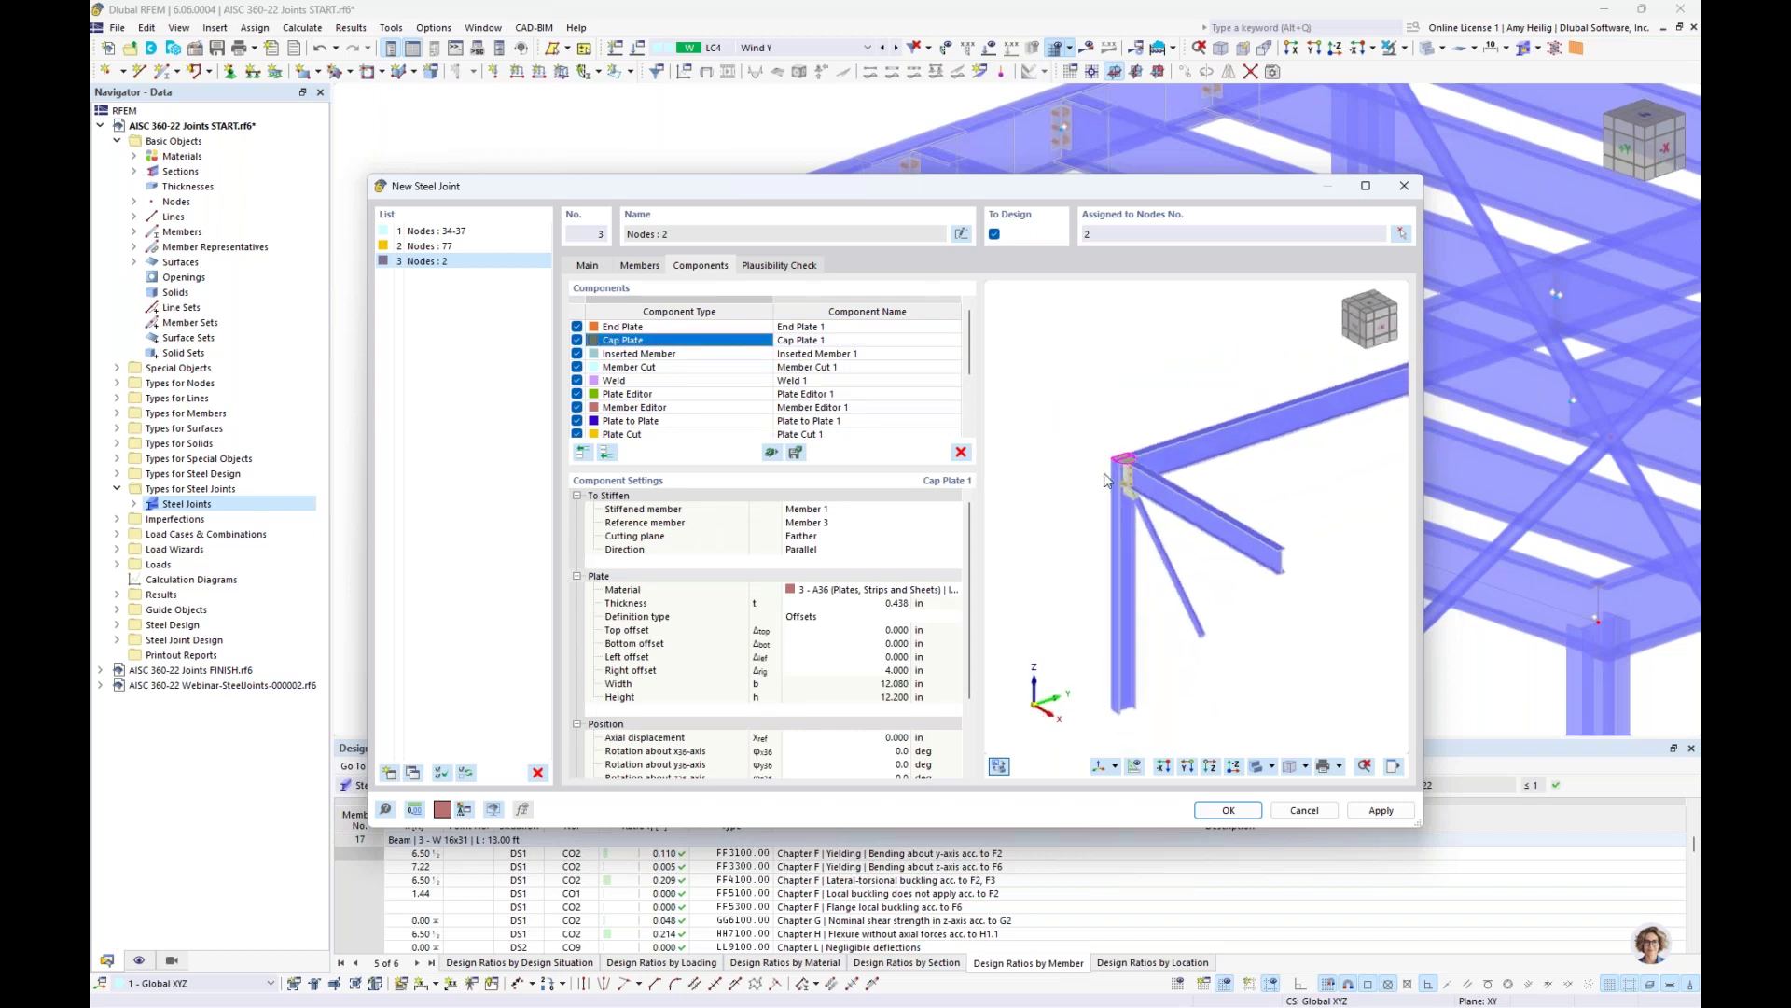
{"action": "scroll", "coordinate": [1105, 481], "scroll_direction": "up", "scroll_amount": 8}
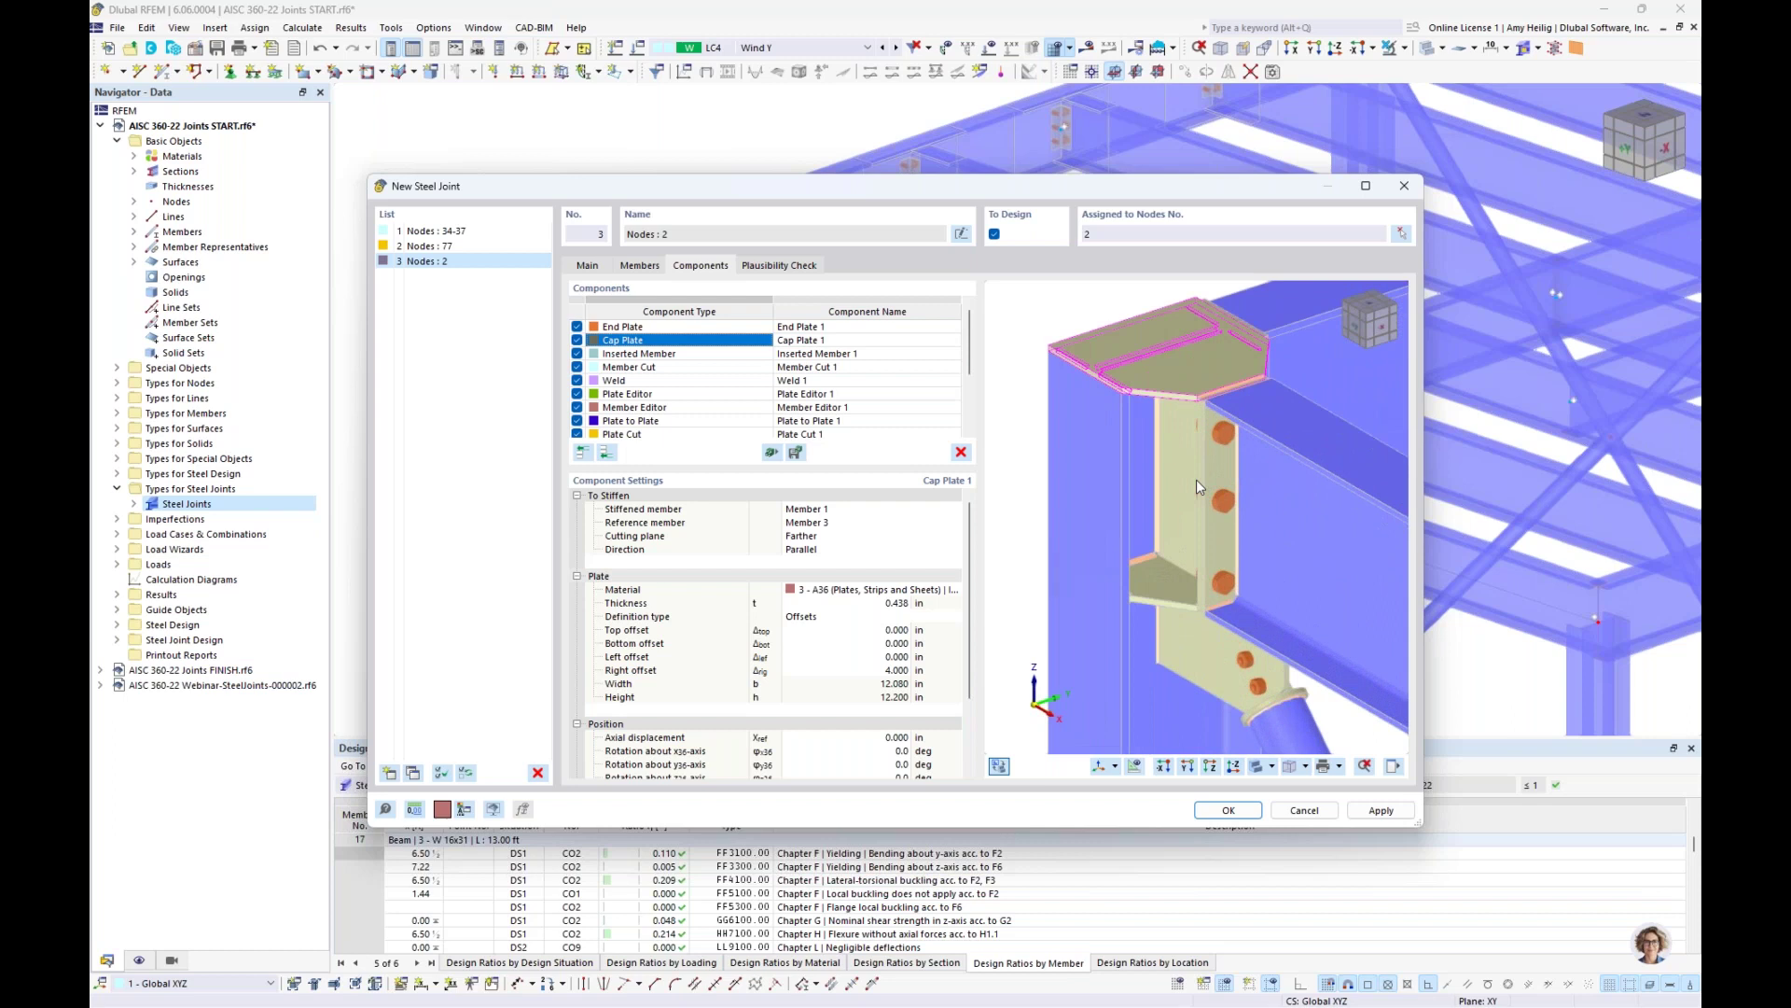
{"action": "middle_click_drag", "start_coordinate": [1340, 528], "coordinate": [1212, 500], "text": "ctrl"}
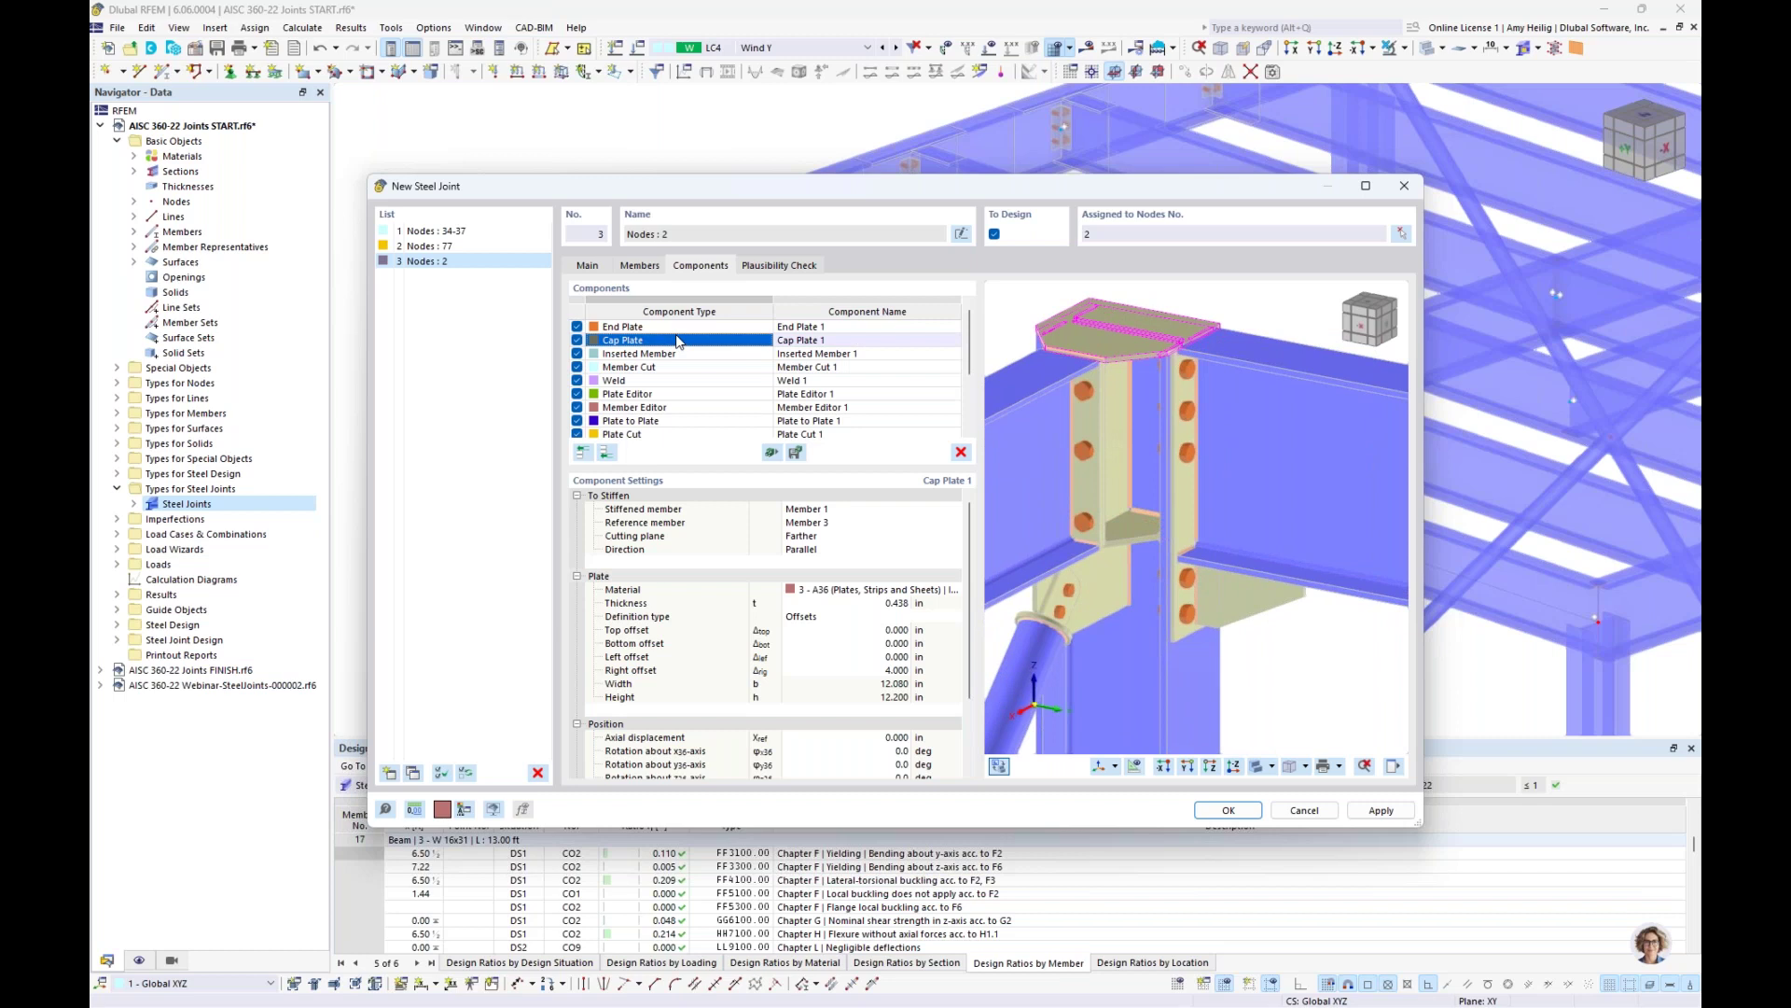
{"action": "middle_click_drag", "start_coordinate": [1078, 399], "coordinate": [1195, 409], "text": "ctrl"}
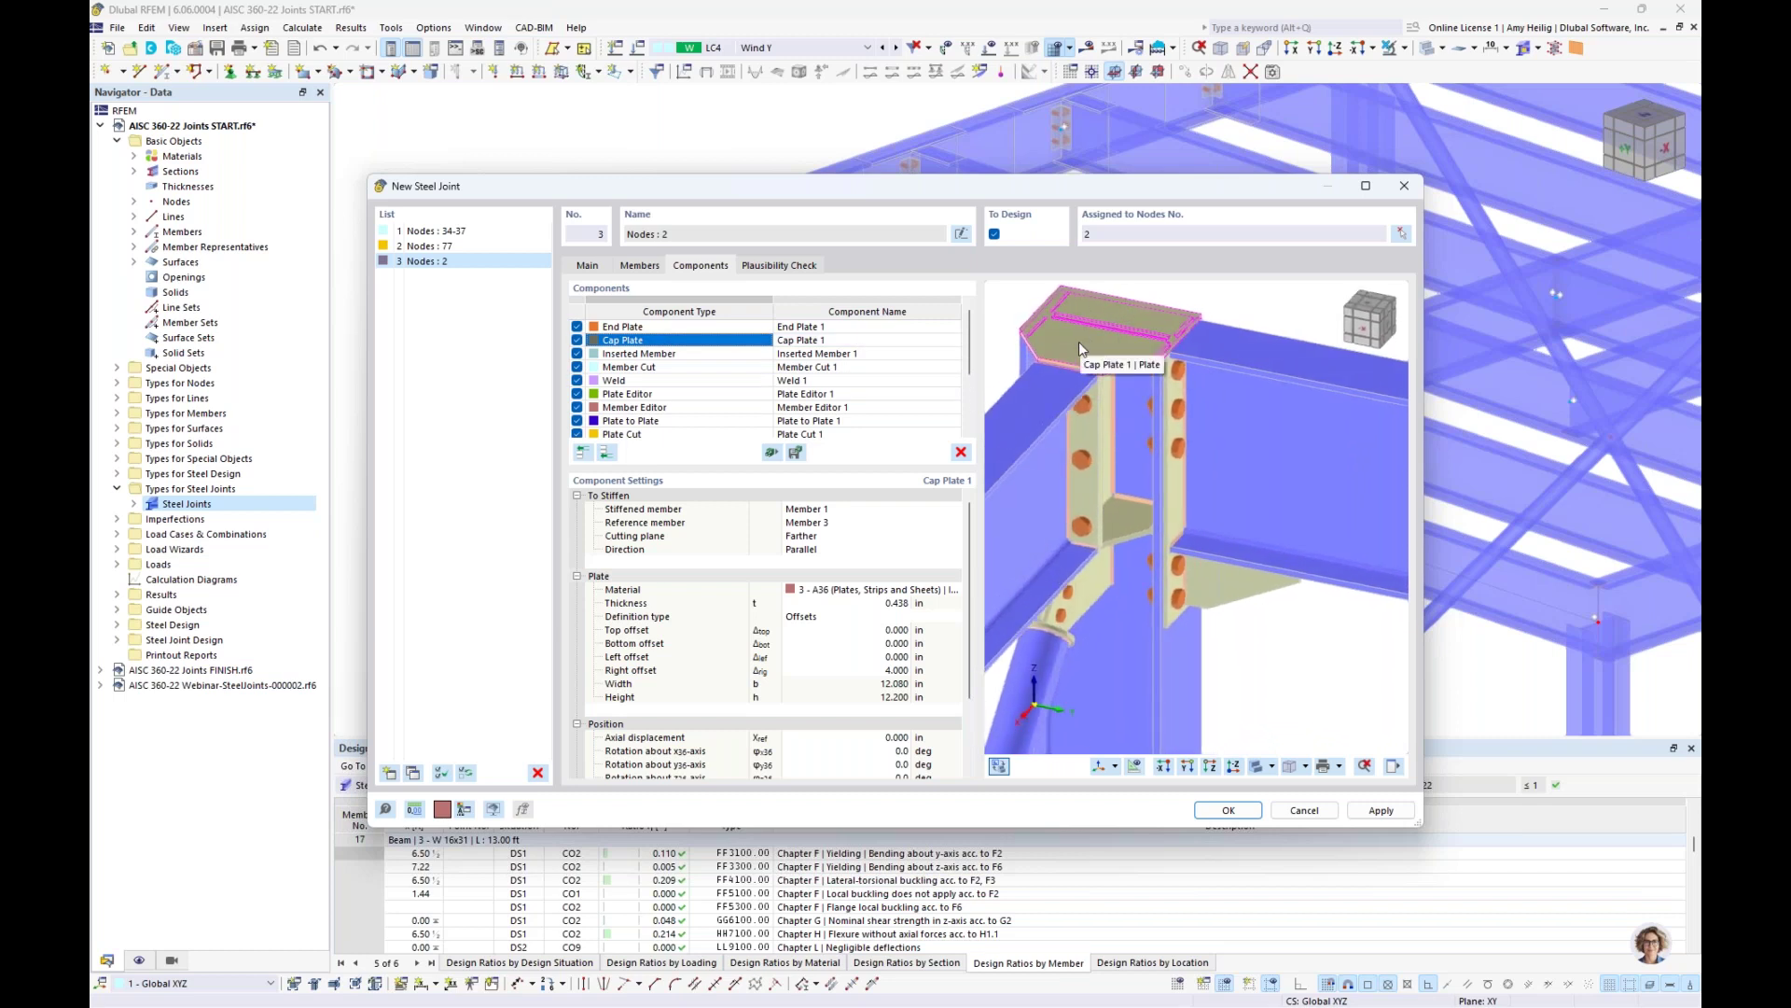
{"action": "scroll", "coordinate": [1115, 415], "scroll_direction": "up", "scroll_amount": 3}
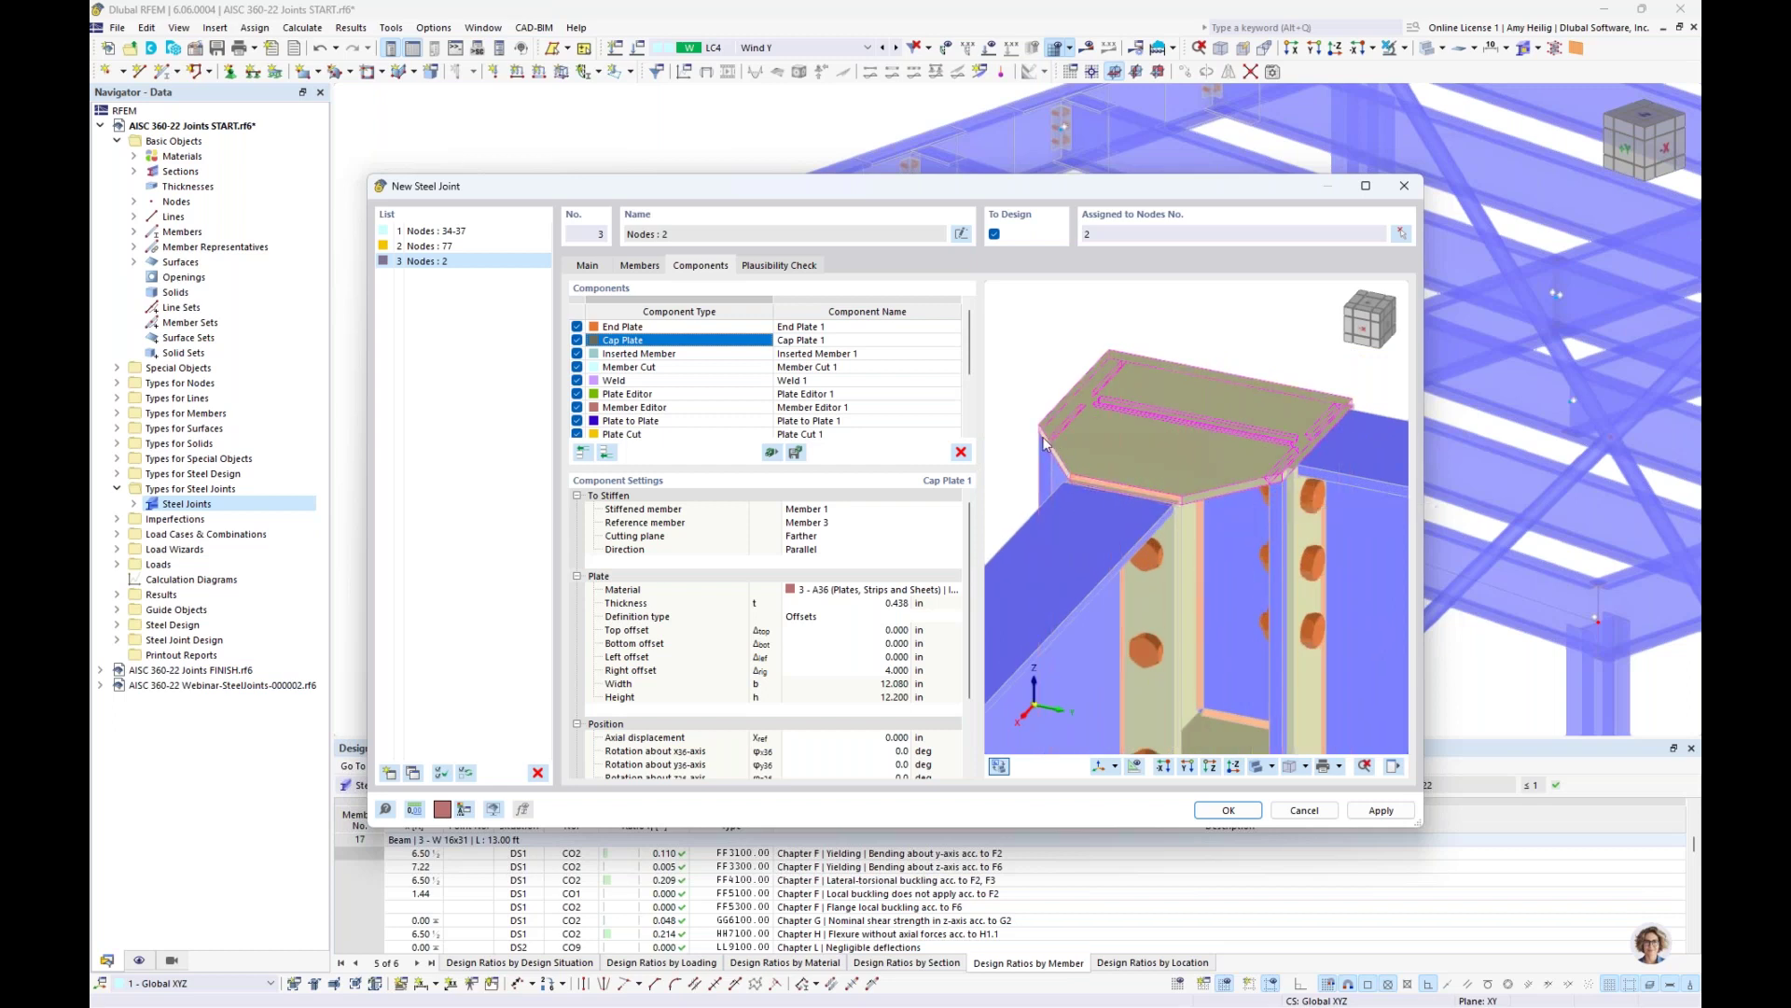
Inspect the inserted member of the node 2 joint with Member 1 and Cap Plate 1 temporarily hidden
{"action": "left_click", "coordinate": [684, 352]}
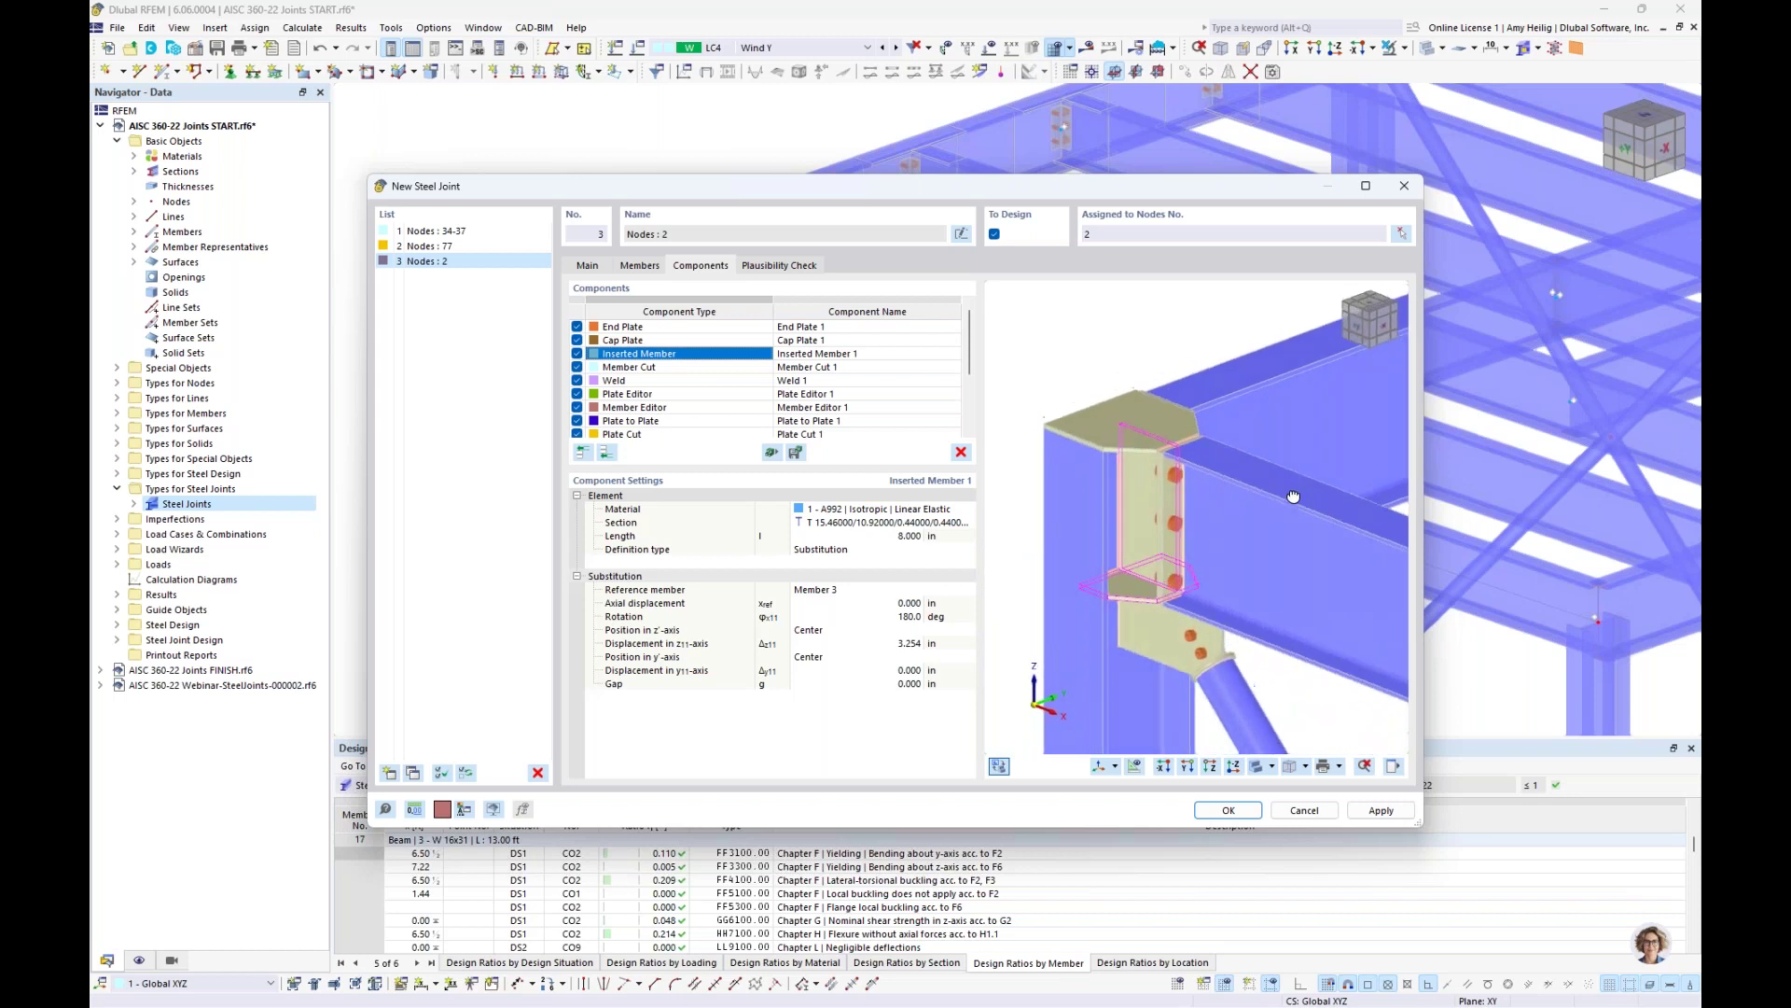
{"action": "left_click", "coordinate": [1394, 766]}
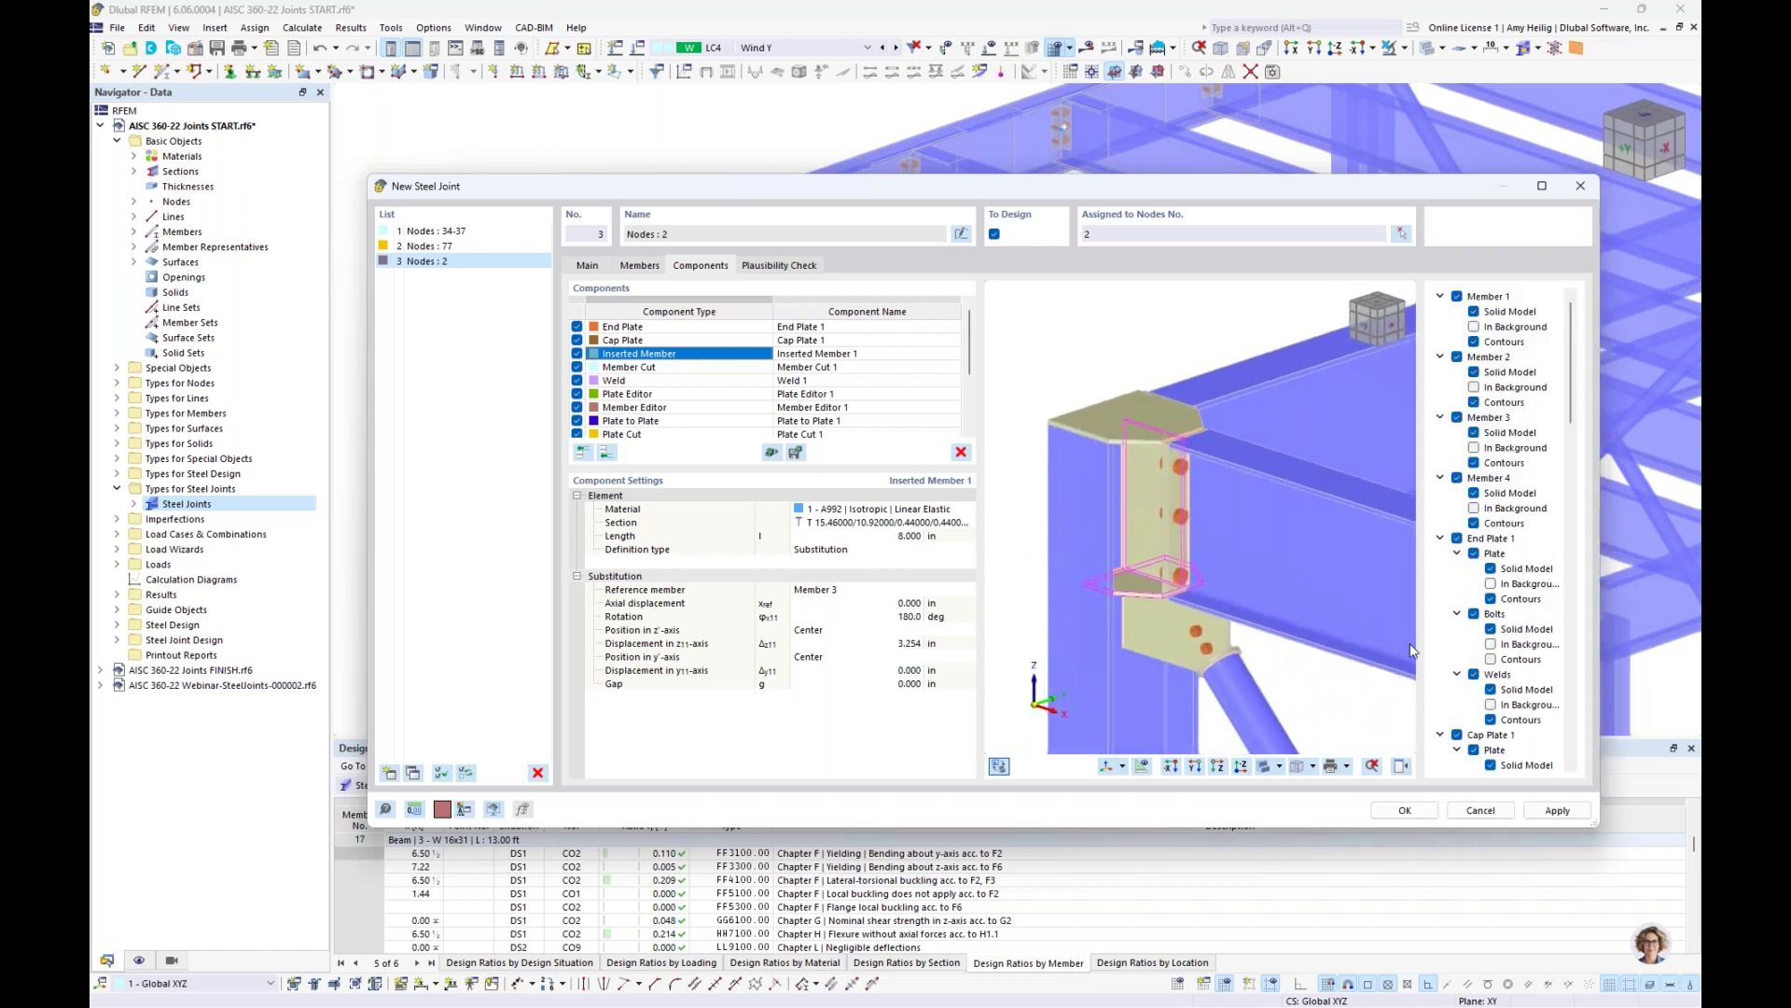
{"action": "left_click", "coordinate": [1458, 296]}
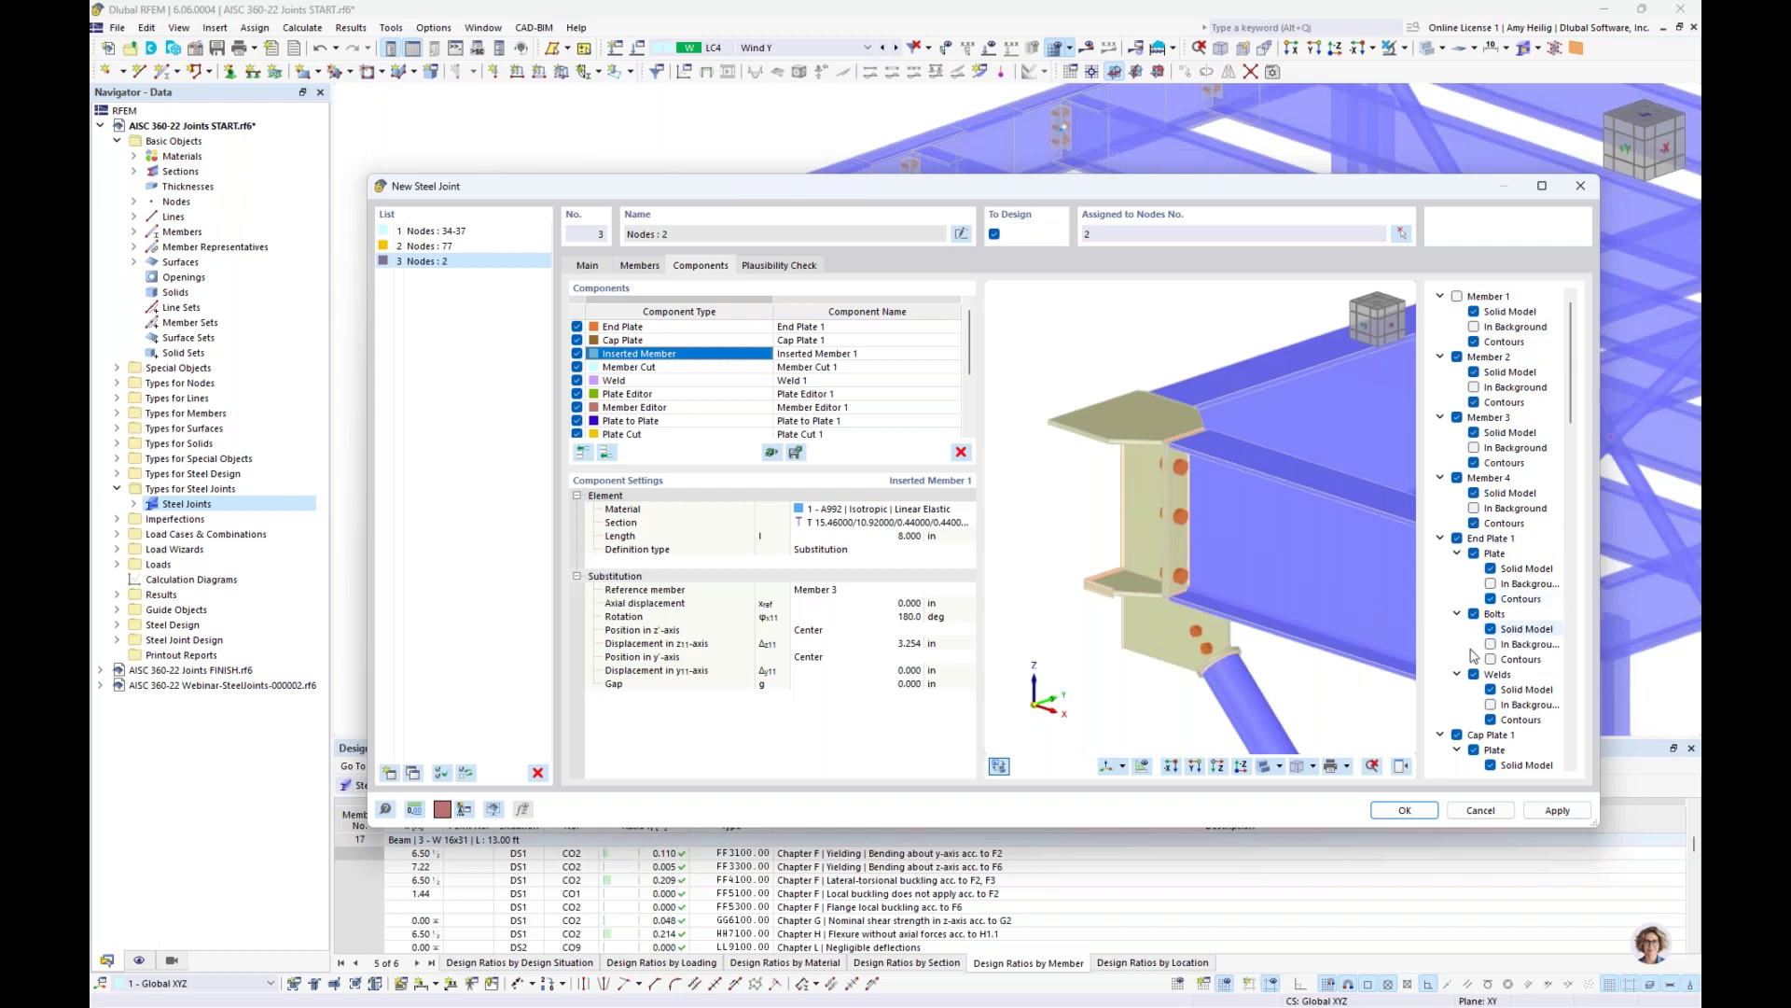
{"action": "left_click", "coordinate": [1458, 735]}
{"action": "middle_click_drag", "start_coordinate": [1280, 571], "coordinate": [1196, 538], "text": "ctrl"}
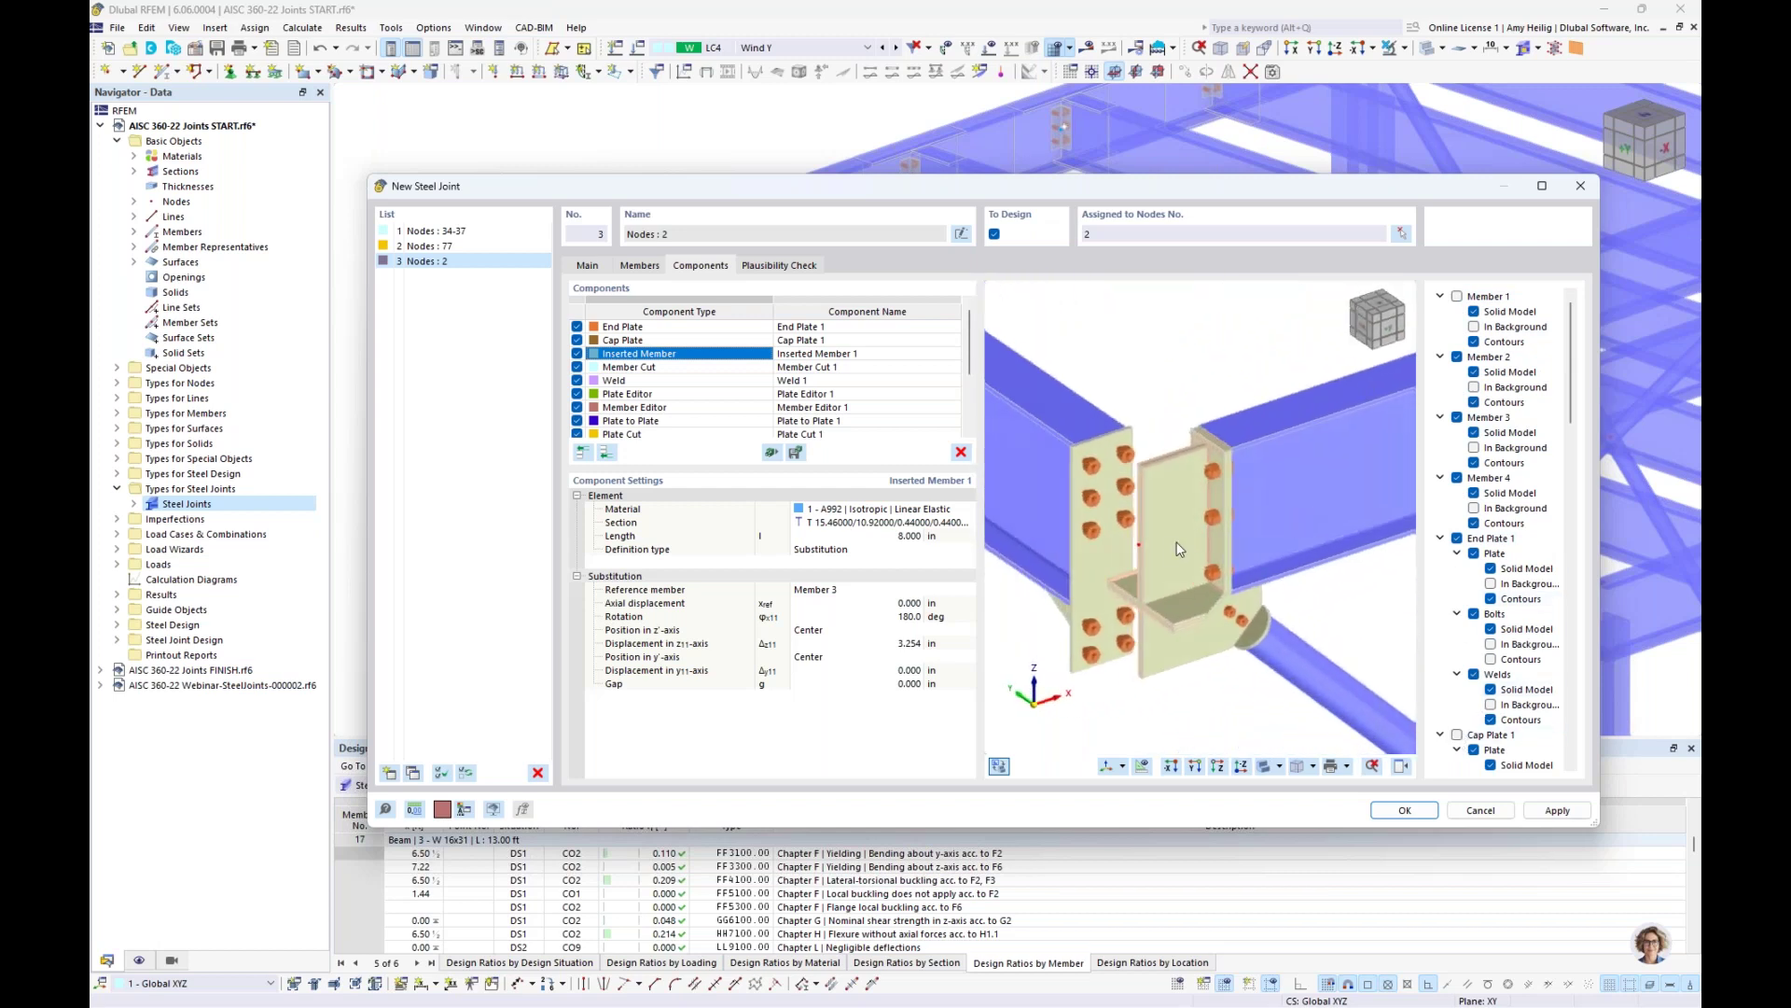
{"action": "scroll", "coordinate": [1170, 509], "scroll_direction": "up", "scroll_amount": 3}
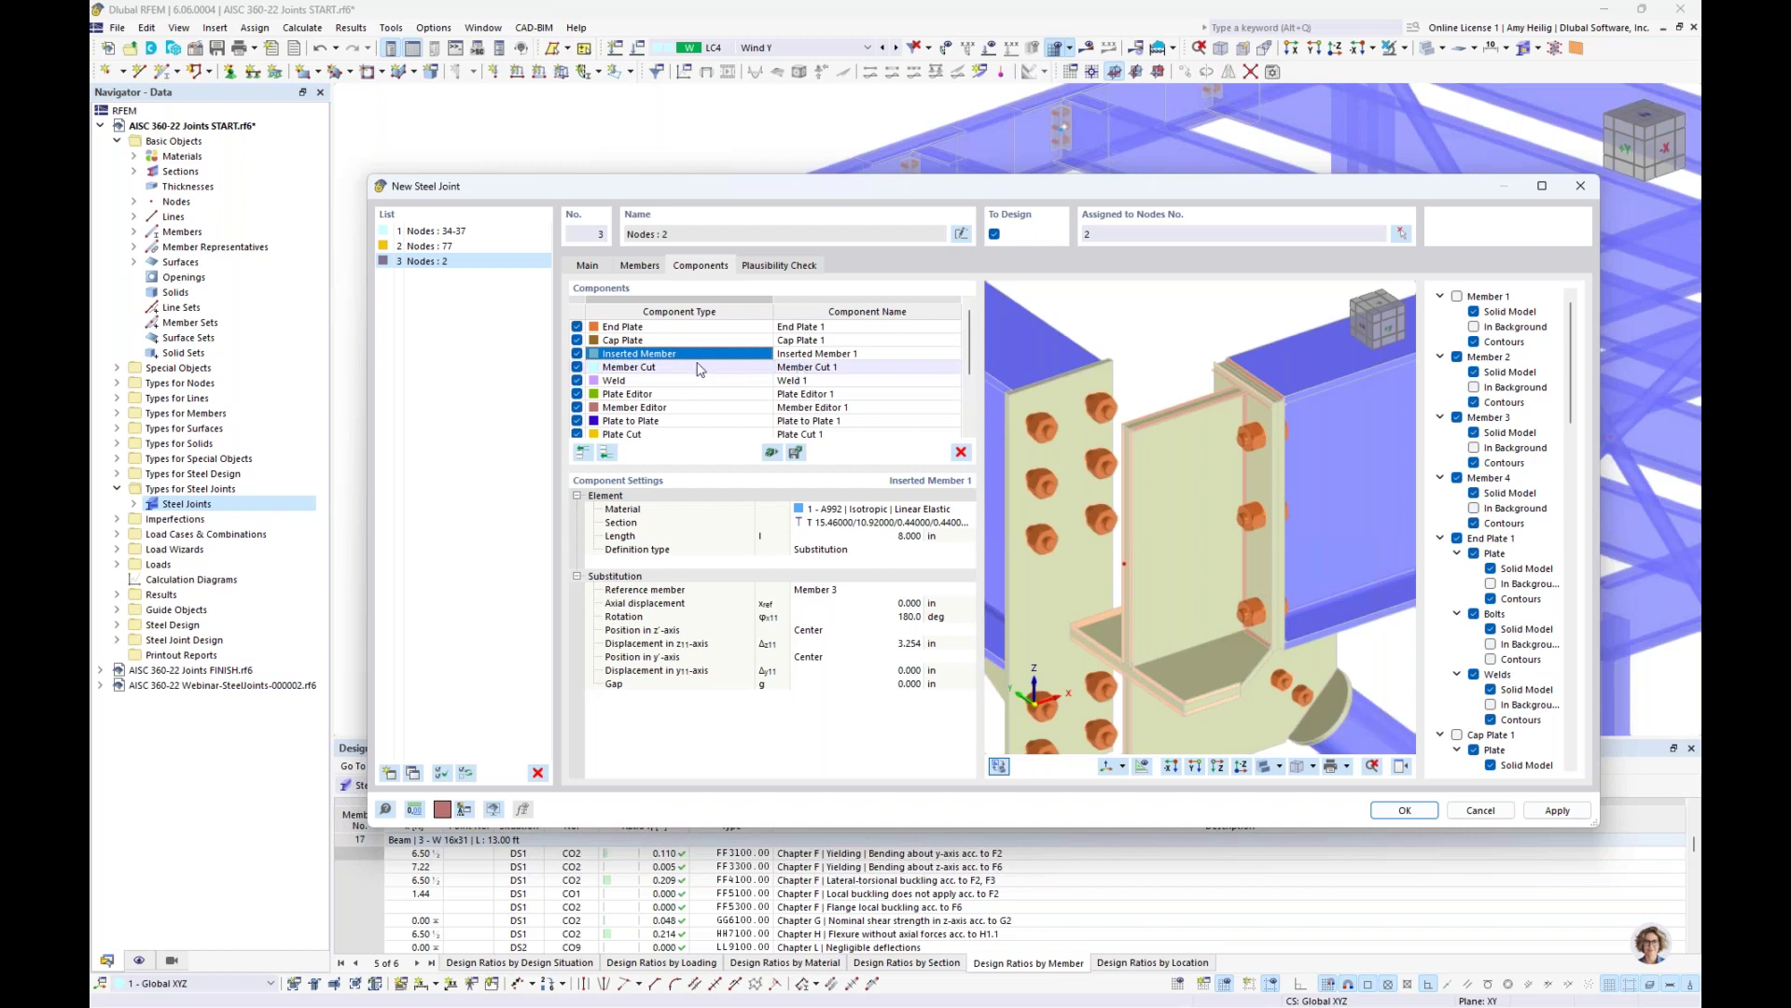
{"action": "left_click", "coordinate": [1458, 297]}
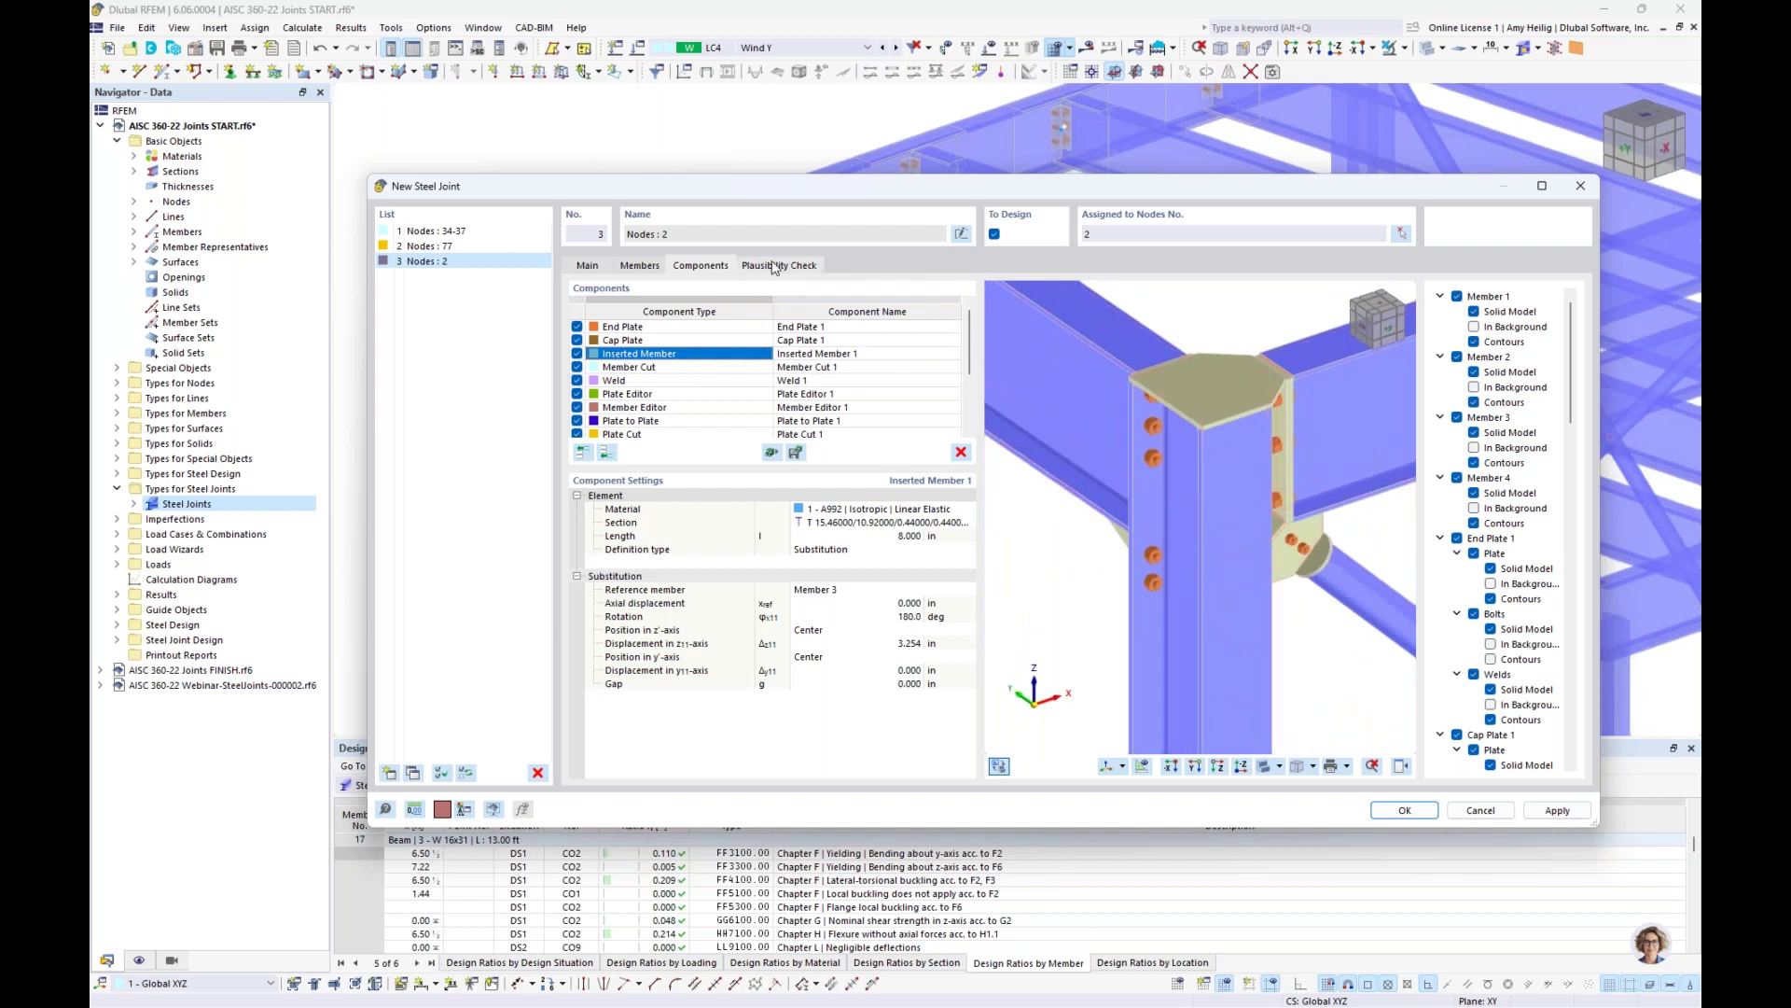
Run the plausibility check for the node 2 joint and accept the new steel joint
{"action": "left_click", "coordinate": [774, 266]}
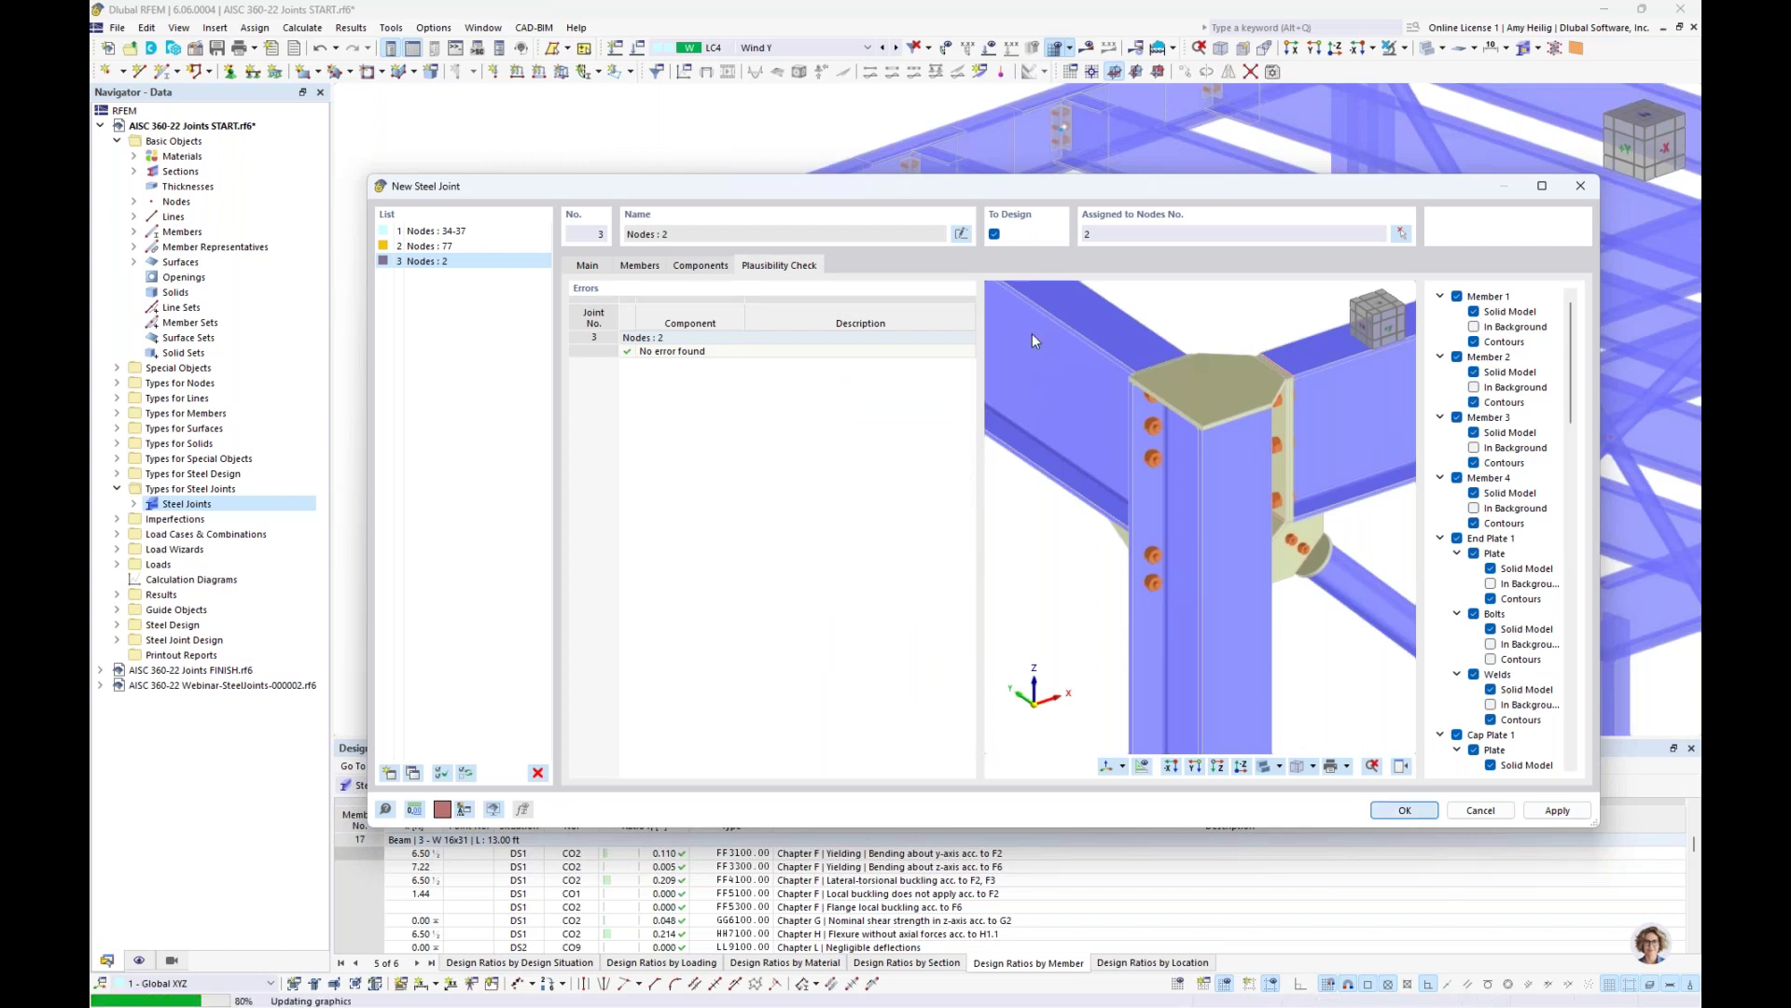
{"action": "key", "text": "Return"}
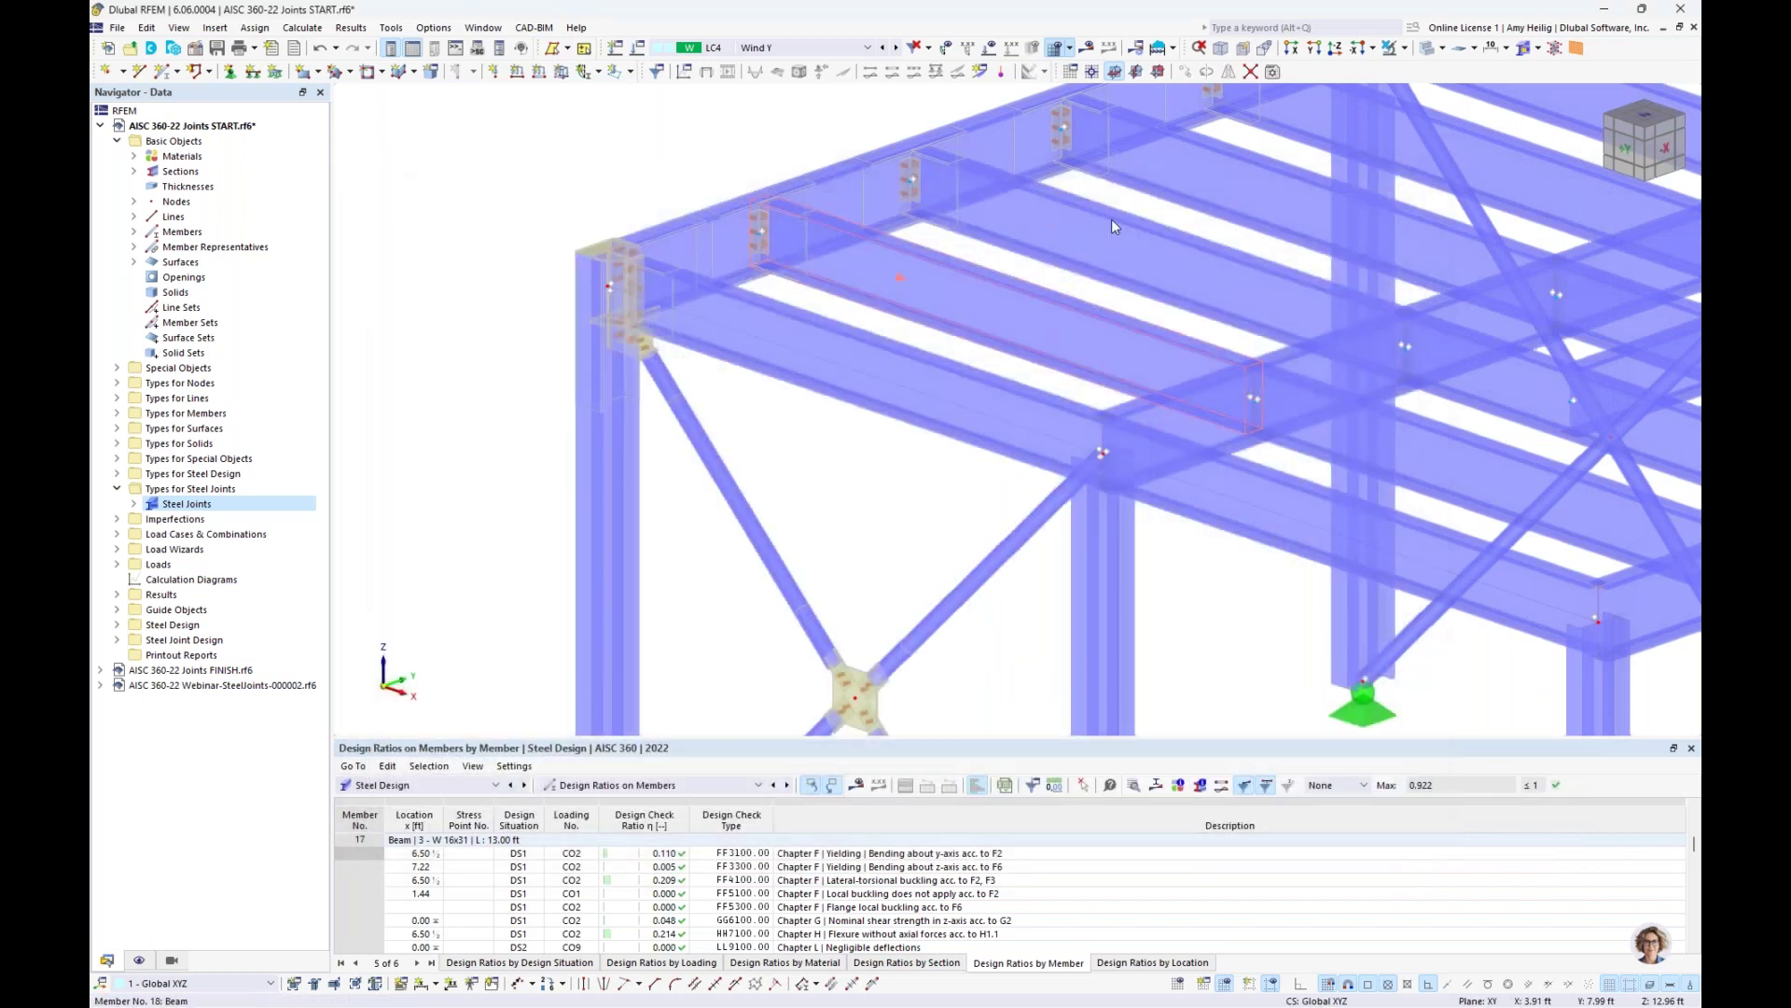
Switch the model to solid display and inspect the beam-column-brace joint at the corner column top
{"action": "left_click", "coordinate": [1442, 48]}
{"action": "left_click", "coordinate": [1469, 82]}
{"action": "scroll", "coordinate": [876, 312], "scroll_direction": "down", "scroll_amount": 5}
{"action": "mouse_move", "coordinate": [876, 312]}
{"action": "middle_mouse_down"}
{"action": "mouse_move", "coordinate": [911, 348]}
{"action": "mouse_move", "coordinate": [840, 316]}
{"action": "mouse_move", "coordinate": [887, 345]}
{"action": "middle_mouse_up"}
{"action": "scroll", "coordinate": [888, 349], "scroll_direction": "up", "scroll_amount": 6}
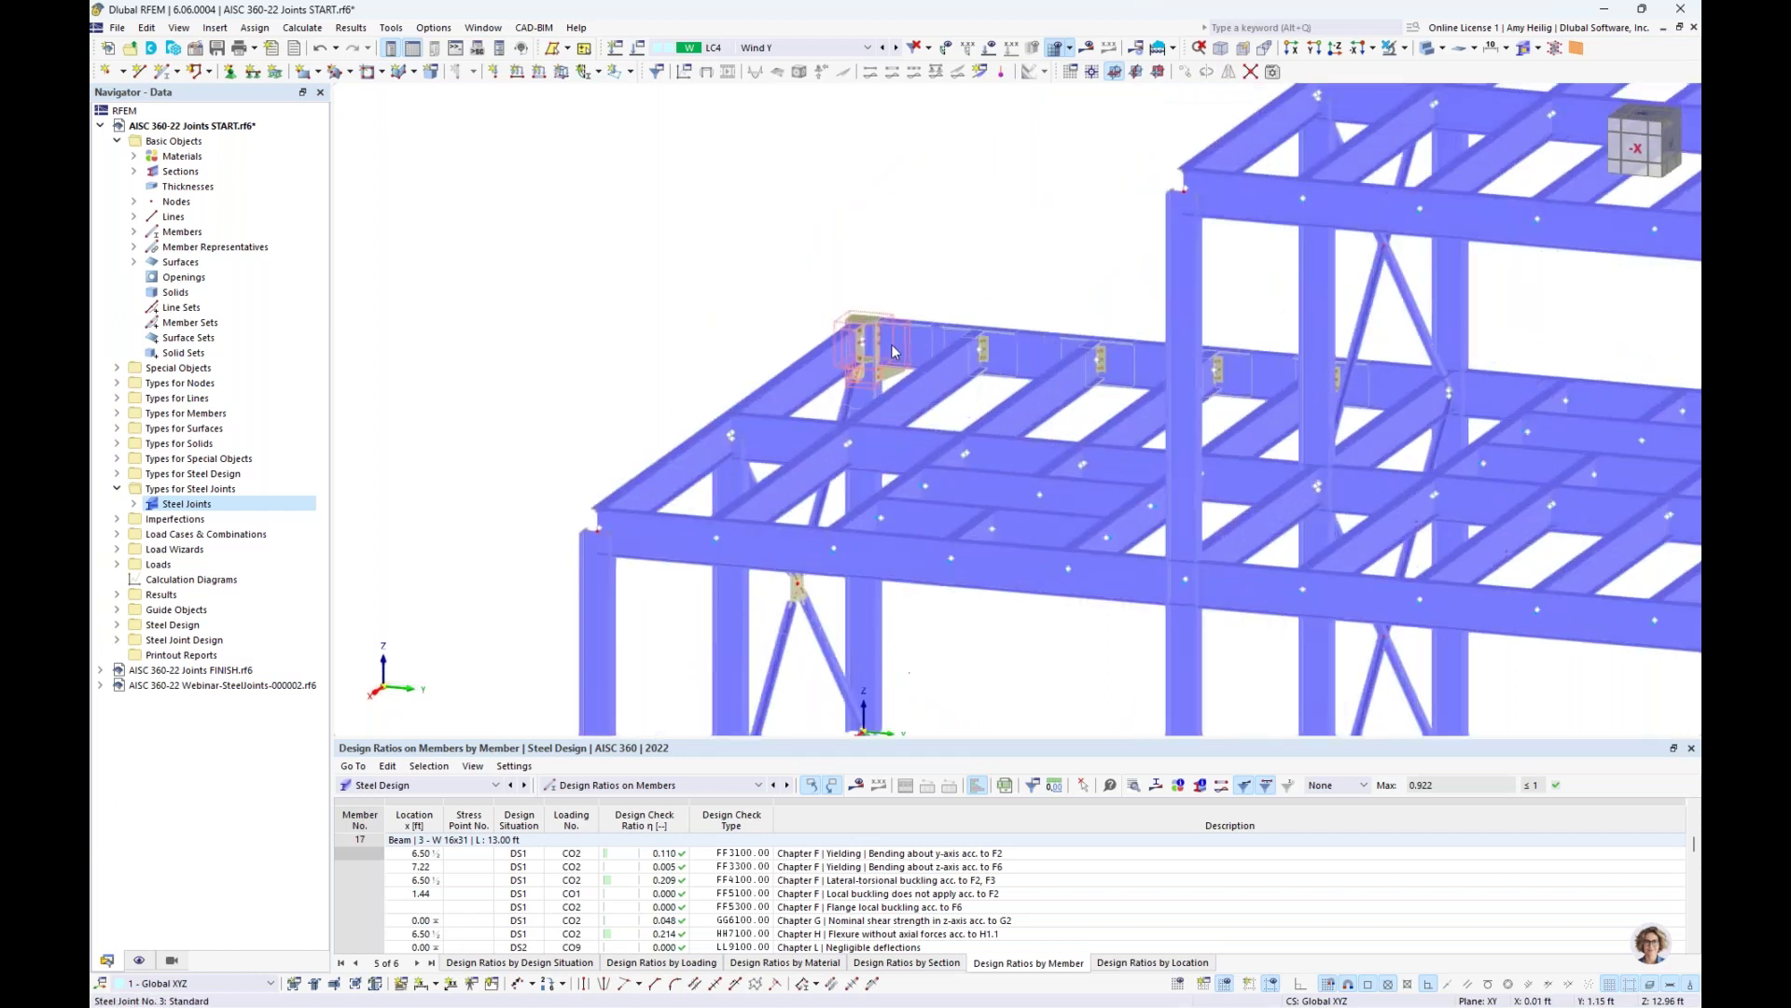
{"action": "scroll", "coordinate": [888, 349], "scroll_direction": "up", "scroll_amount": 4}
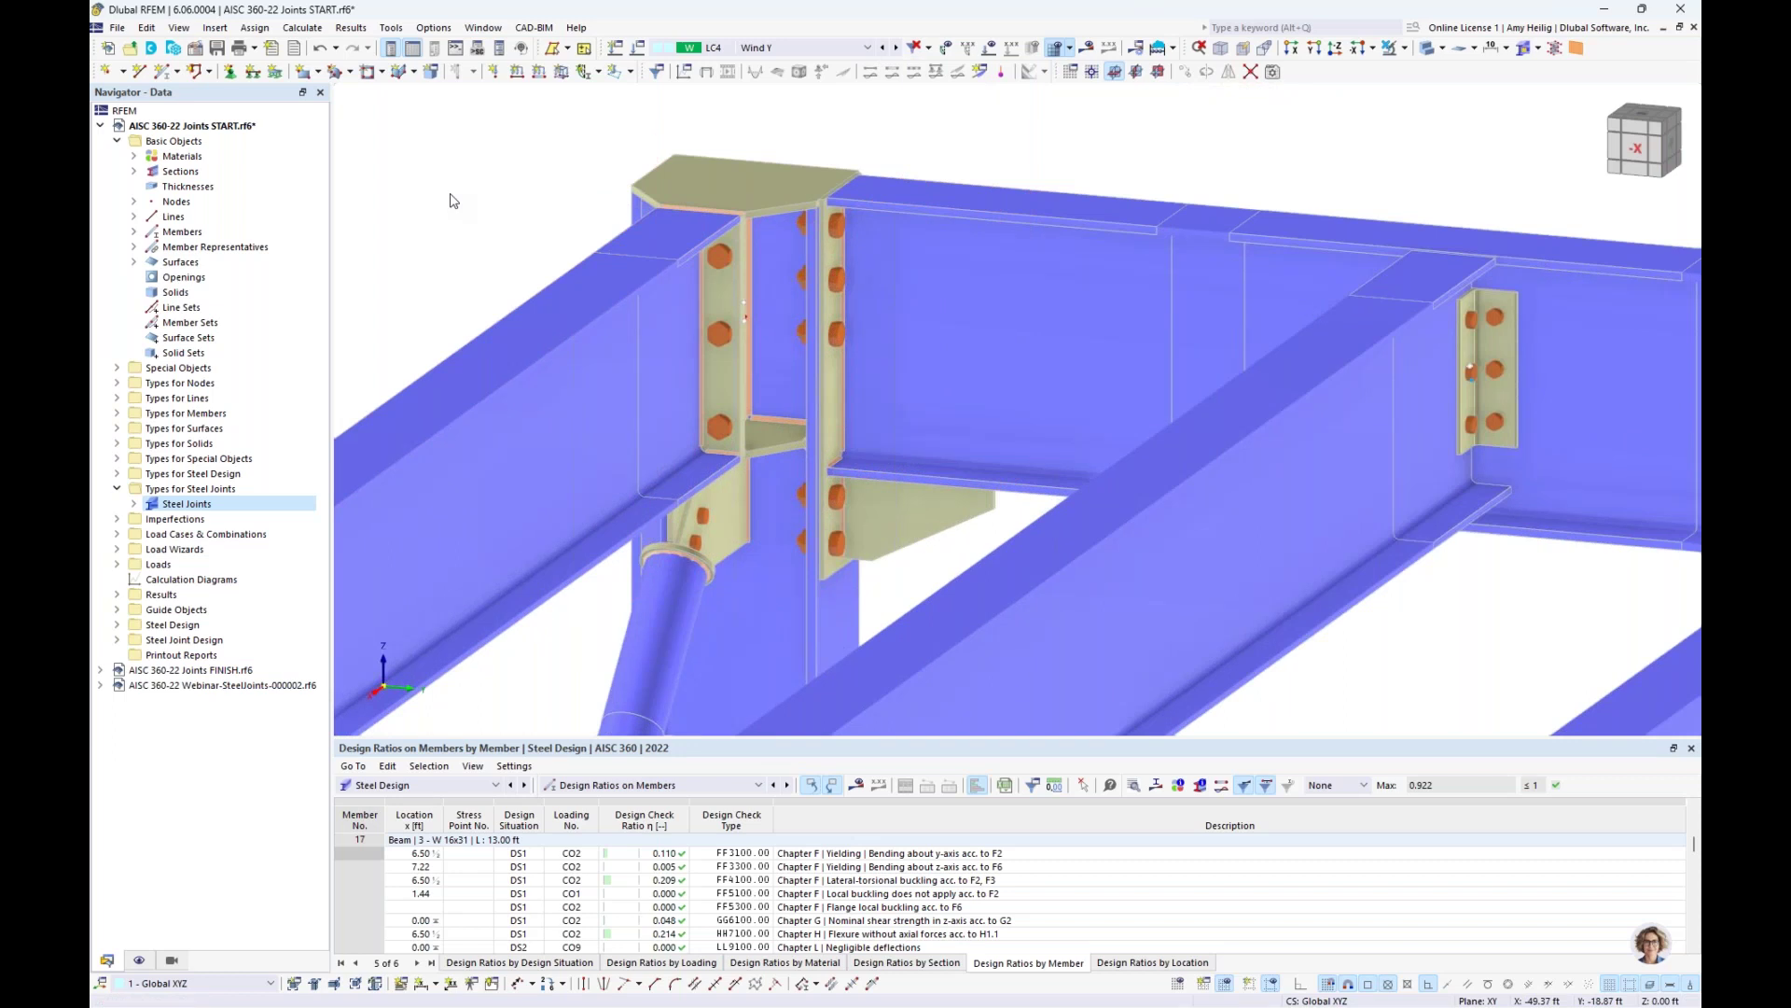
{"action": "scroll", "coordinate": [637, 198], "scroll_direction": "down", "scroll_amount": 4}
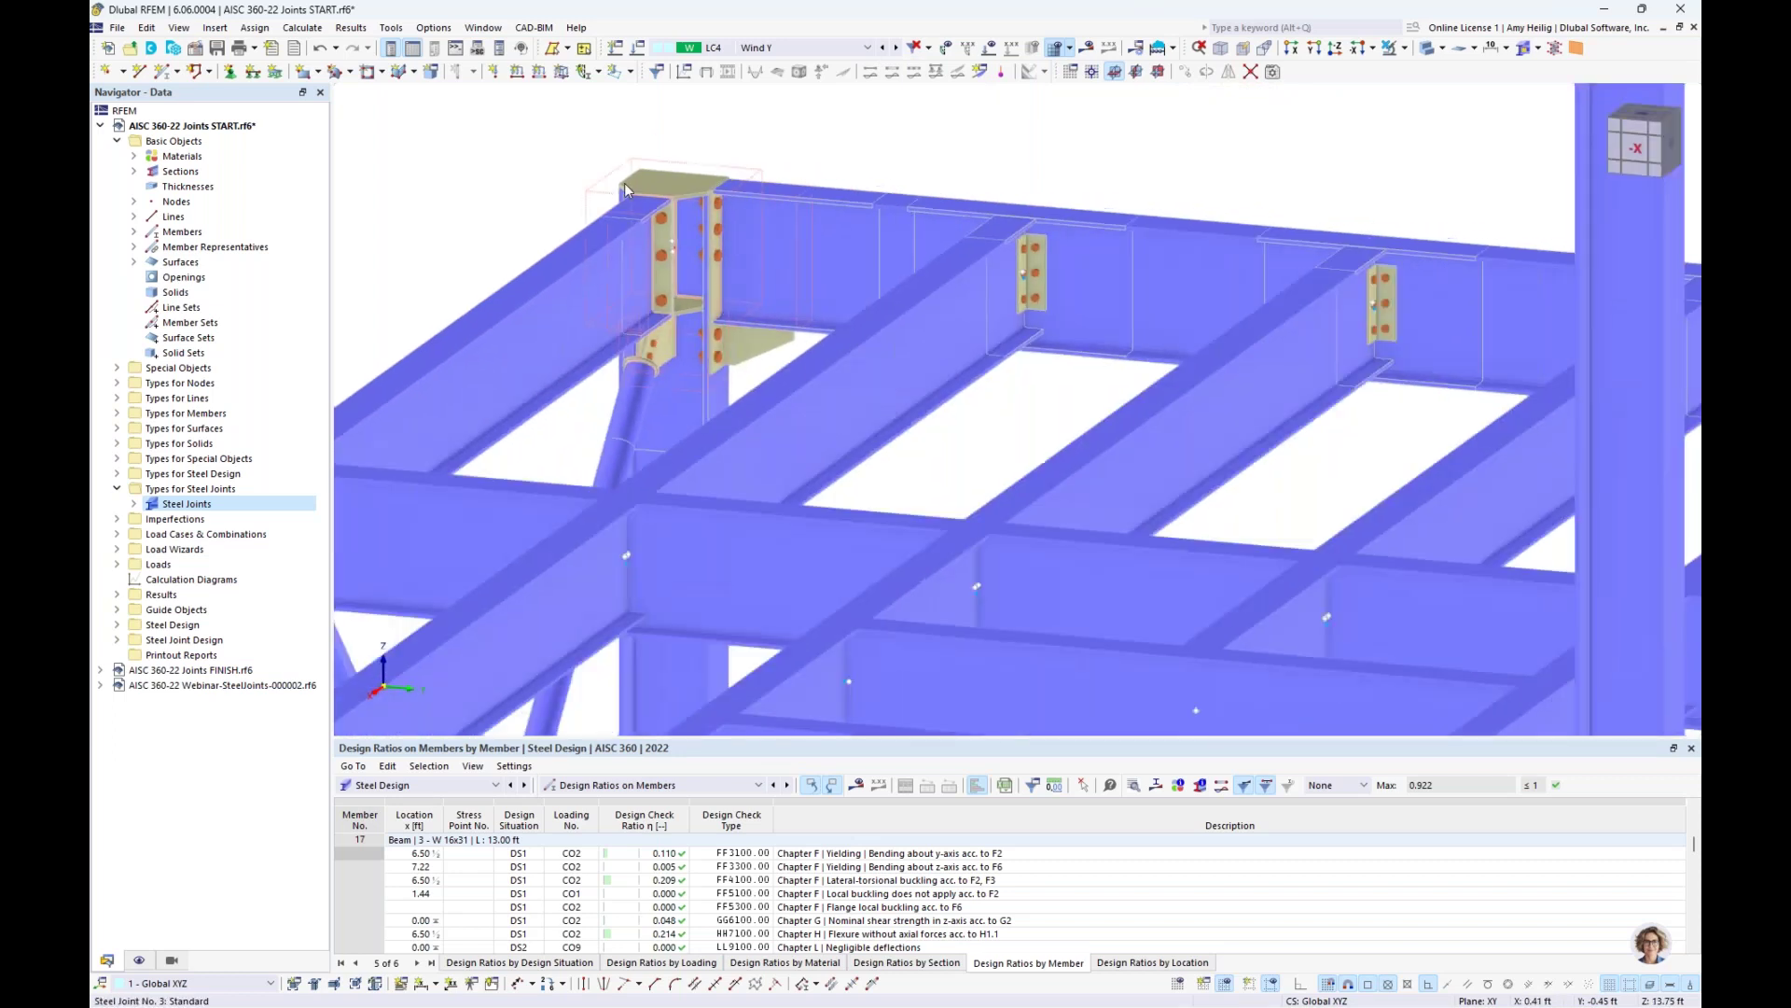
{"action": "scroll", "coordinate": [637, 198], "scroll_direction": "down", "scroll_amount": 1}
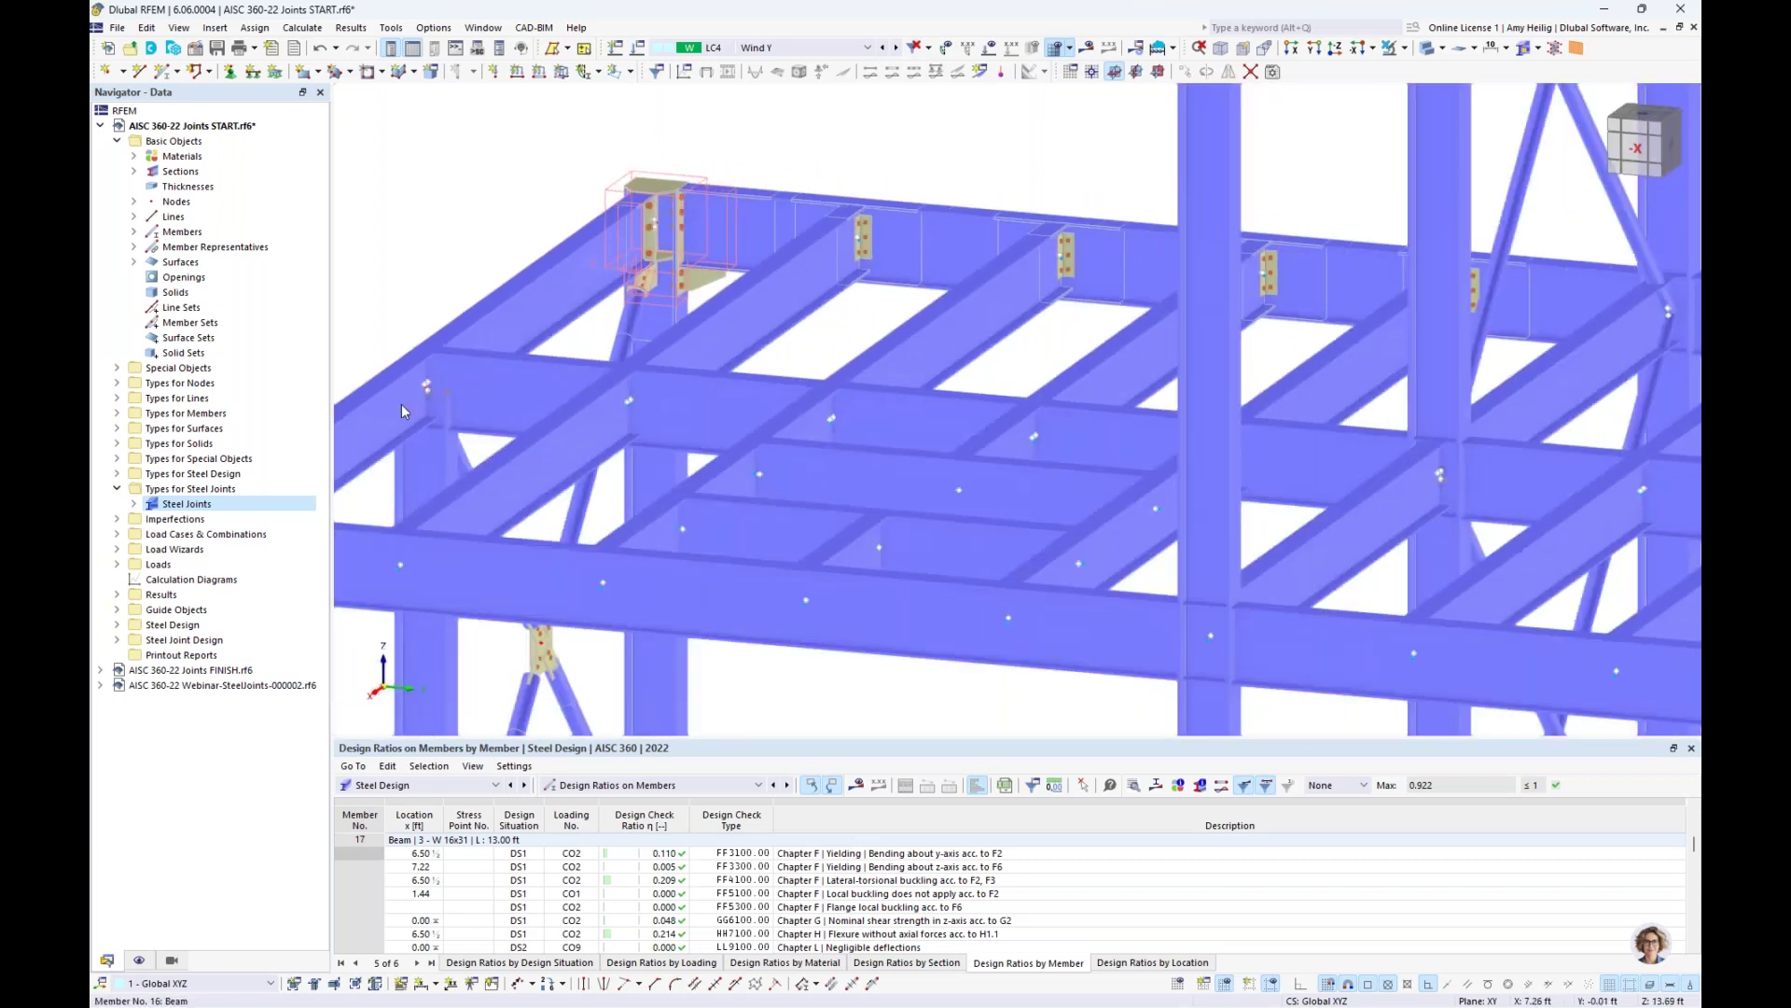
Review the Default strength configuration of the steel joints, including its buckling parameters, and accept it
{"action": "right_click", "coordinate": [213, 505]}
{"action": "left_click", "coordinate": [247, 514]}
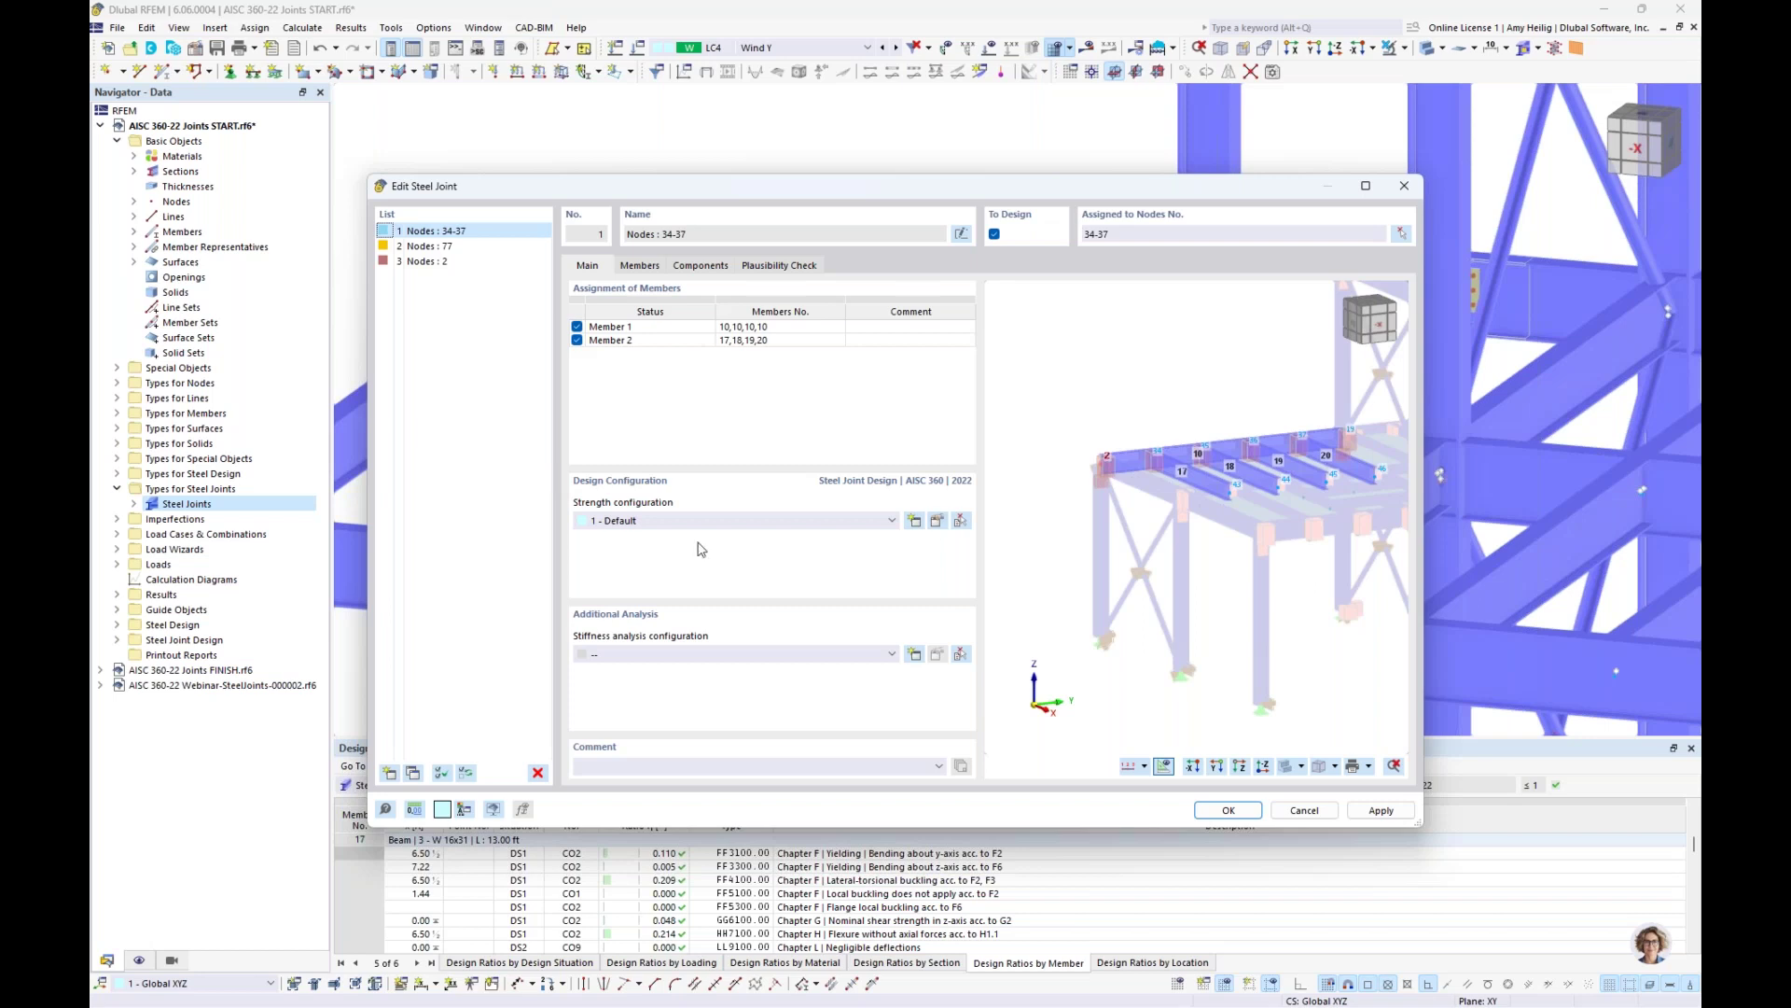
{"action": "left_click", "coordinate": [938, 520]}
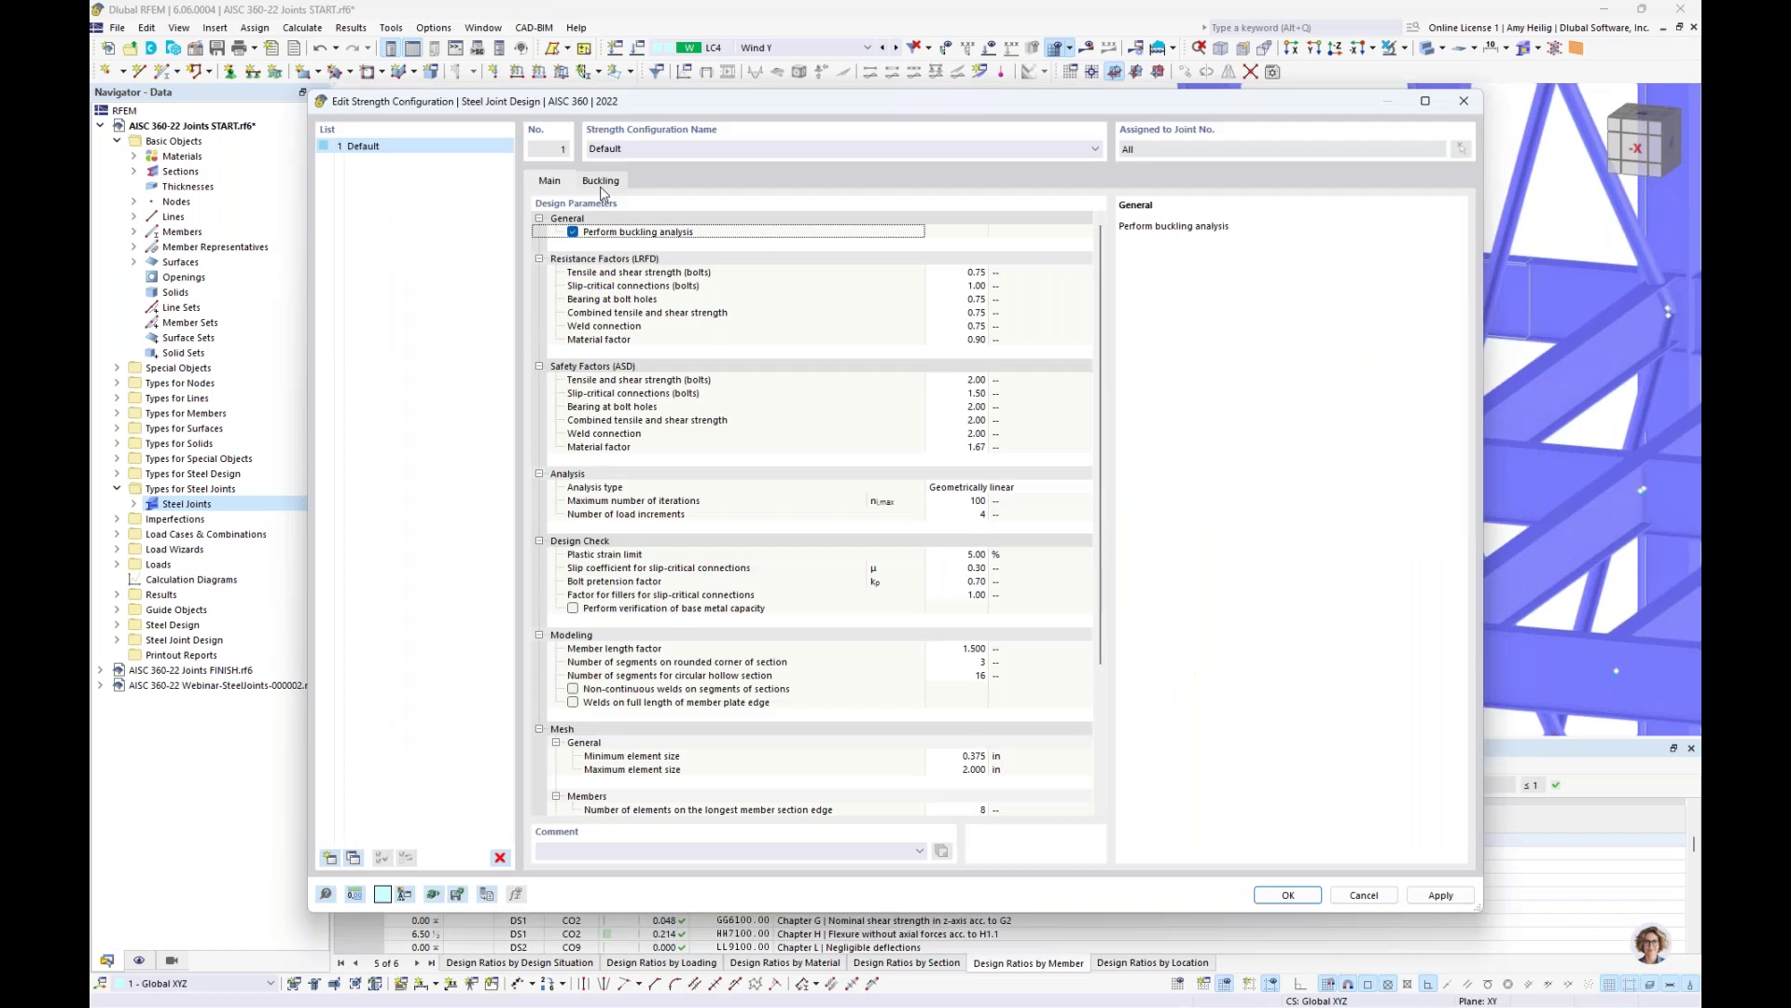
{"action": "left_click", "coordinate": [601, 183]}
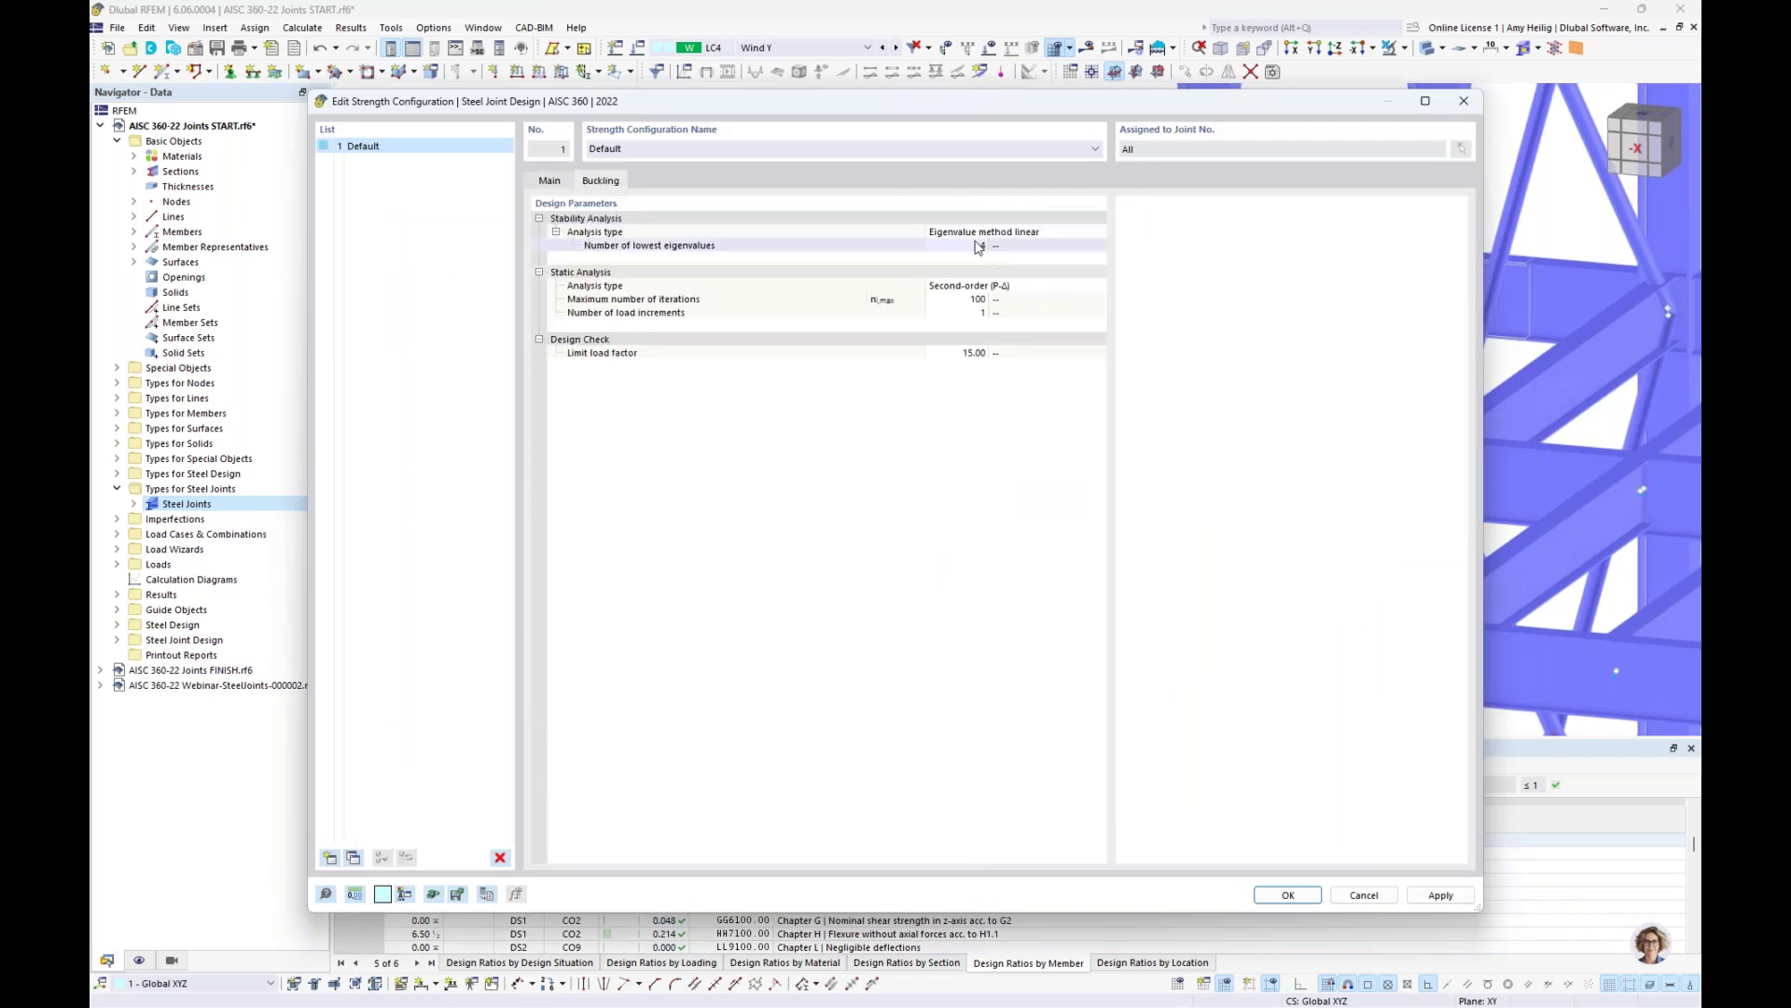
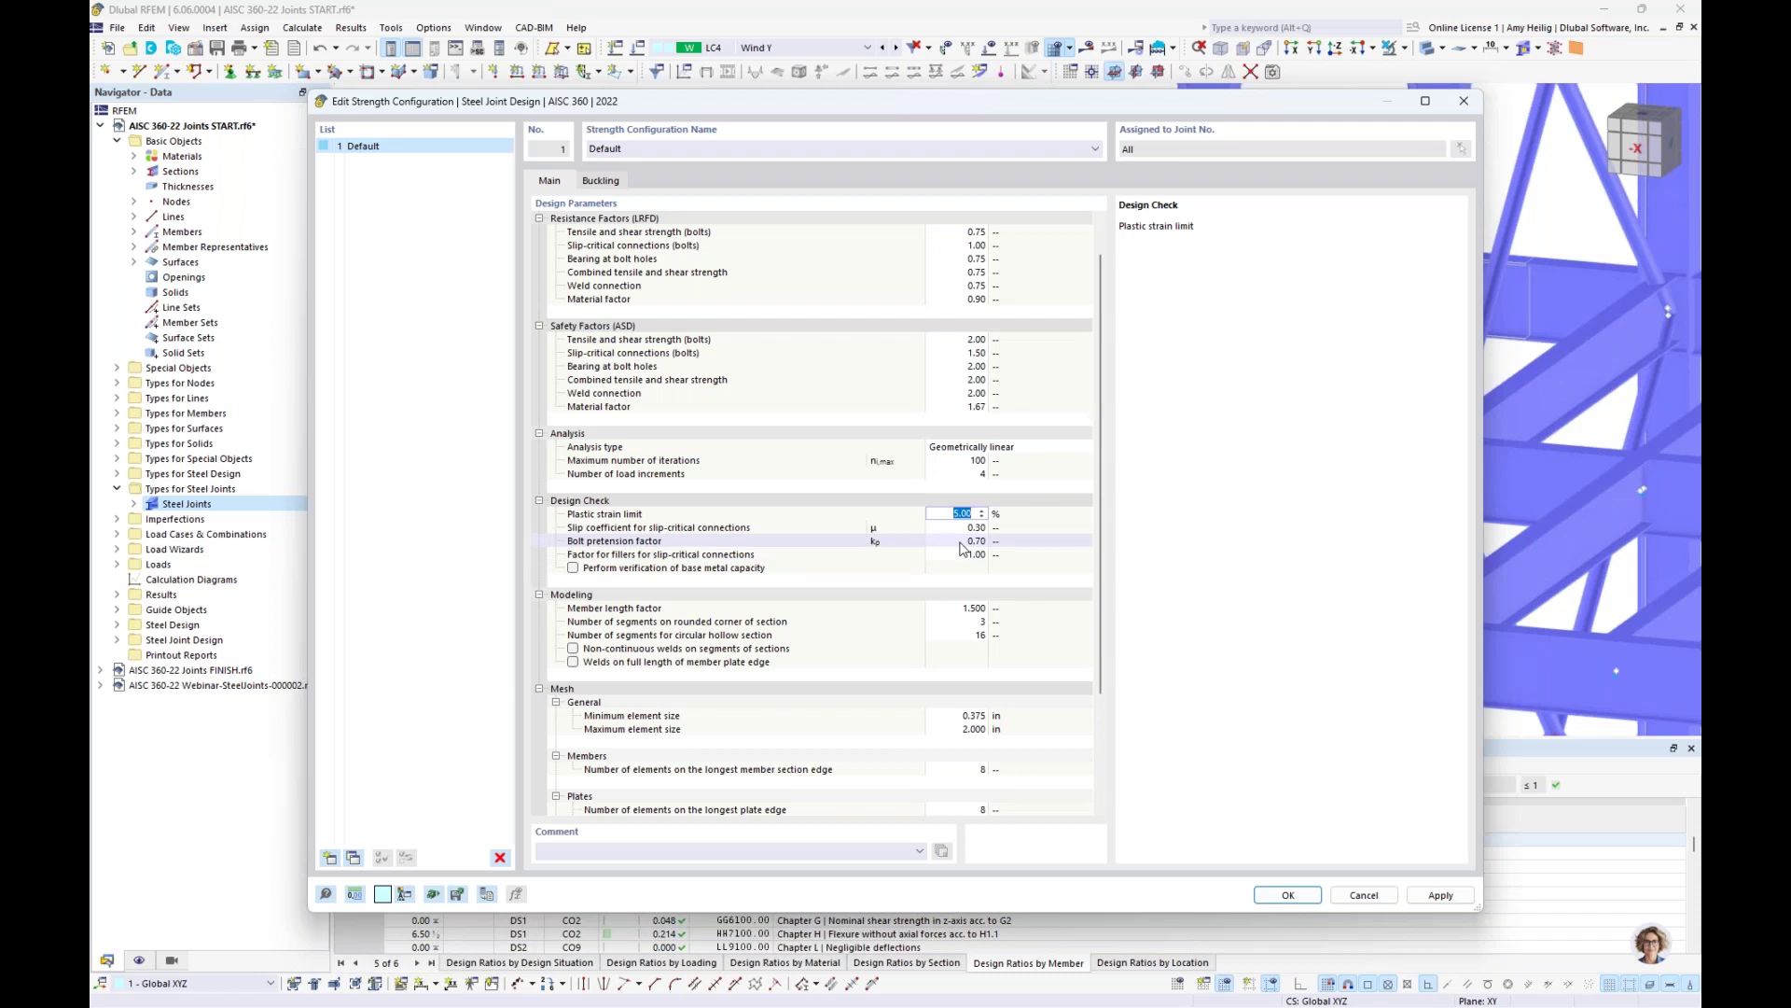
{"action": "key", "text": "Return"}
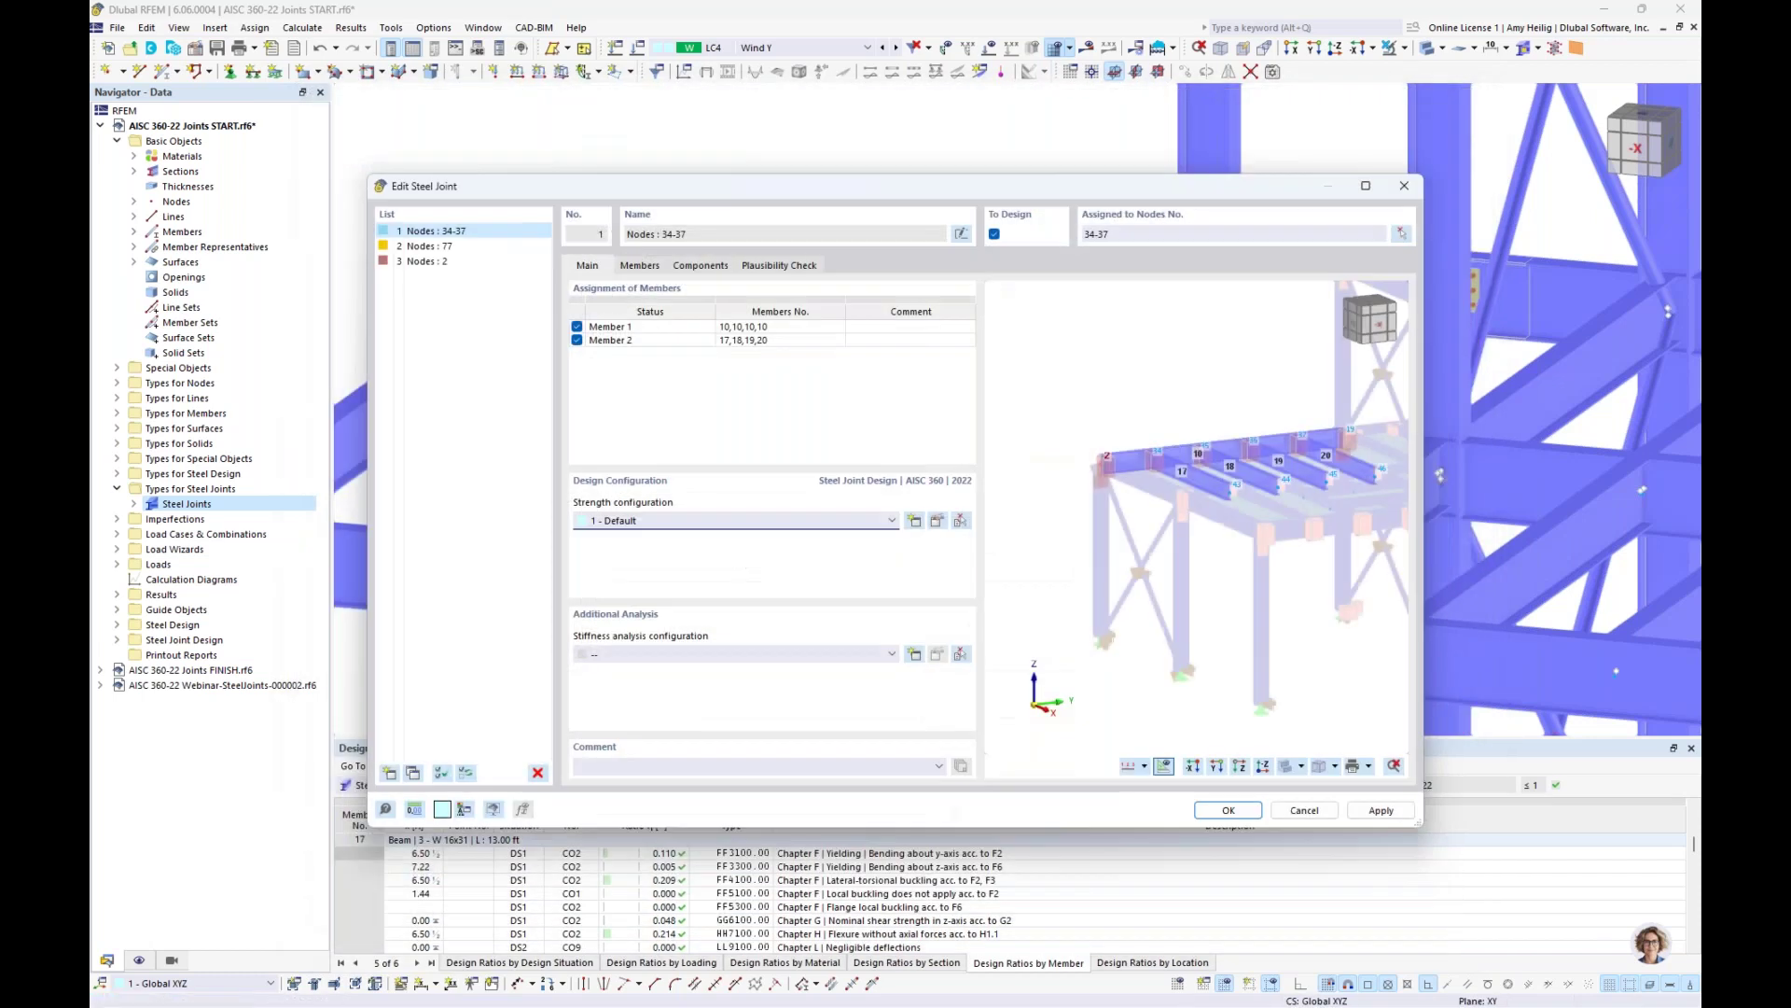
Assign a stiffness analysis configuration for initial stiffness without joint-structure interaction to the node 2 joint
{"action": "left_click", "coordinate": [445, 263]}
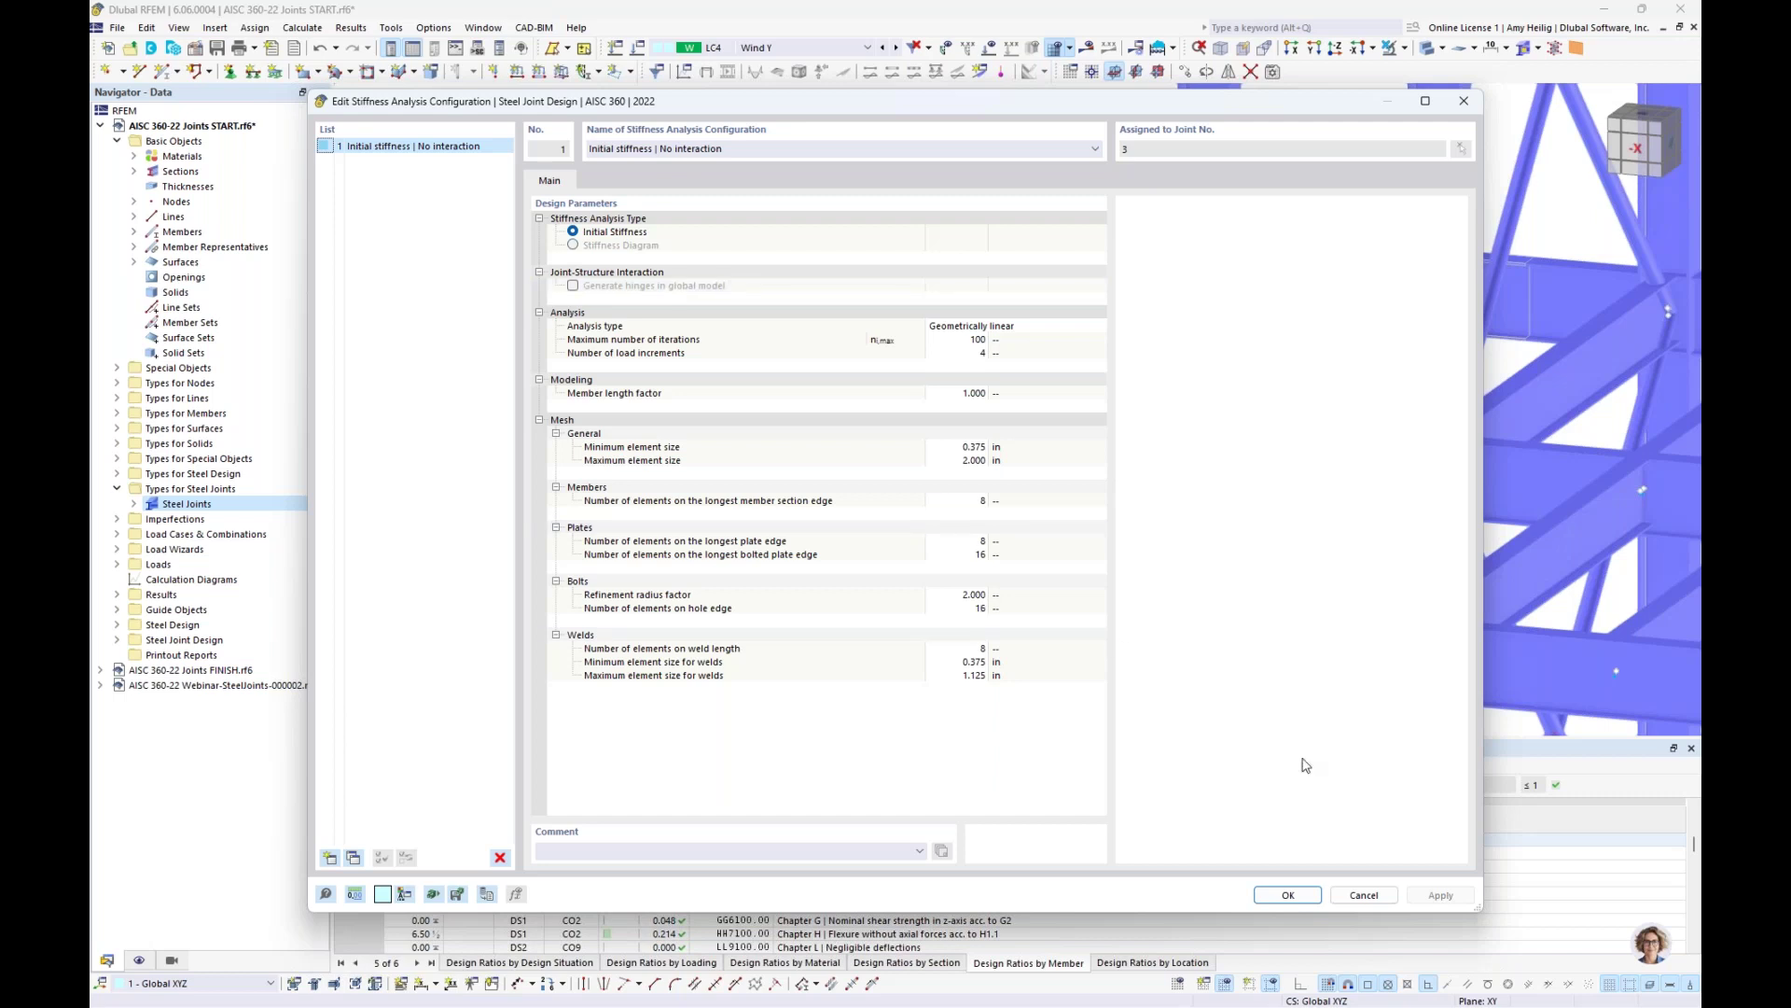
{"action": "left_click", "coordinate": [1288, 895]}
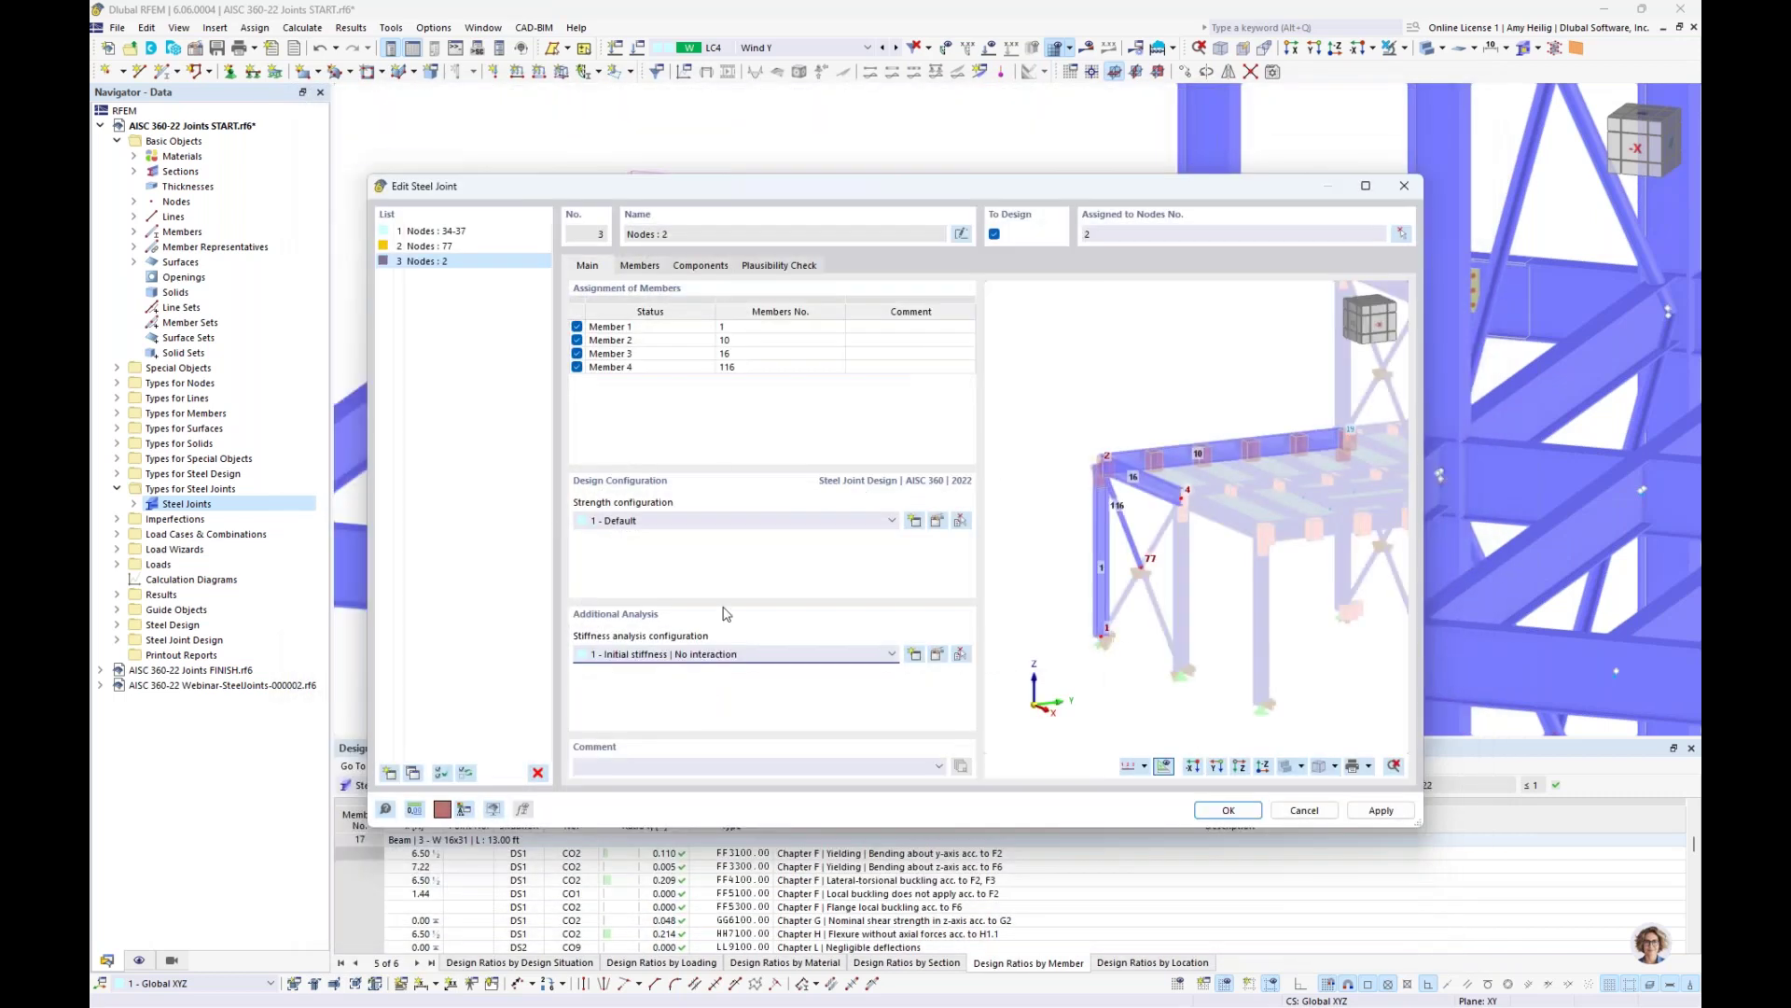
Display the coordinate systems in the joint preview and examine the local axes of Member 2
{"action": "left_click", "coordinate": [641, 268]}
{"action": "left_click", "coordinate": [1145, 766]}
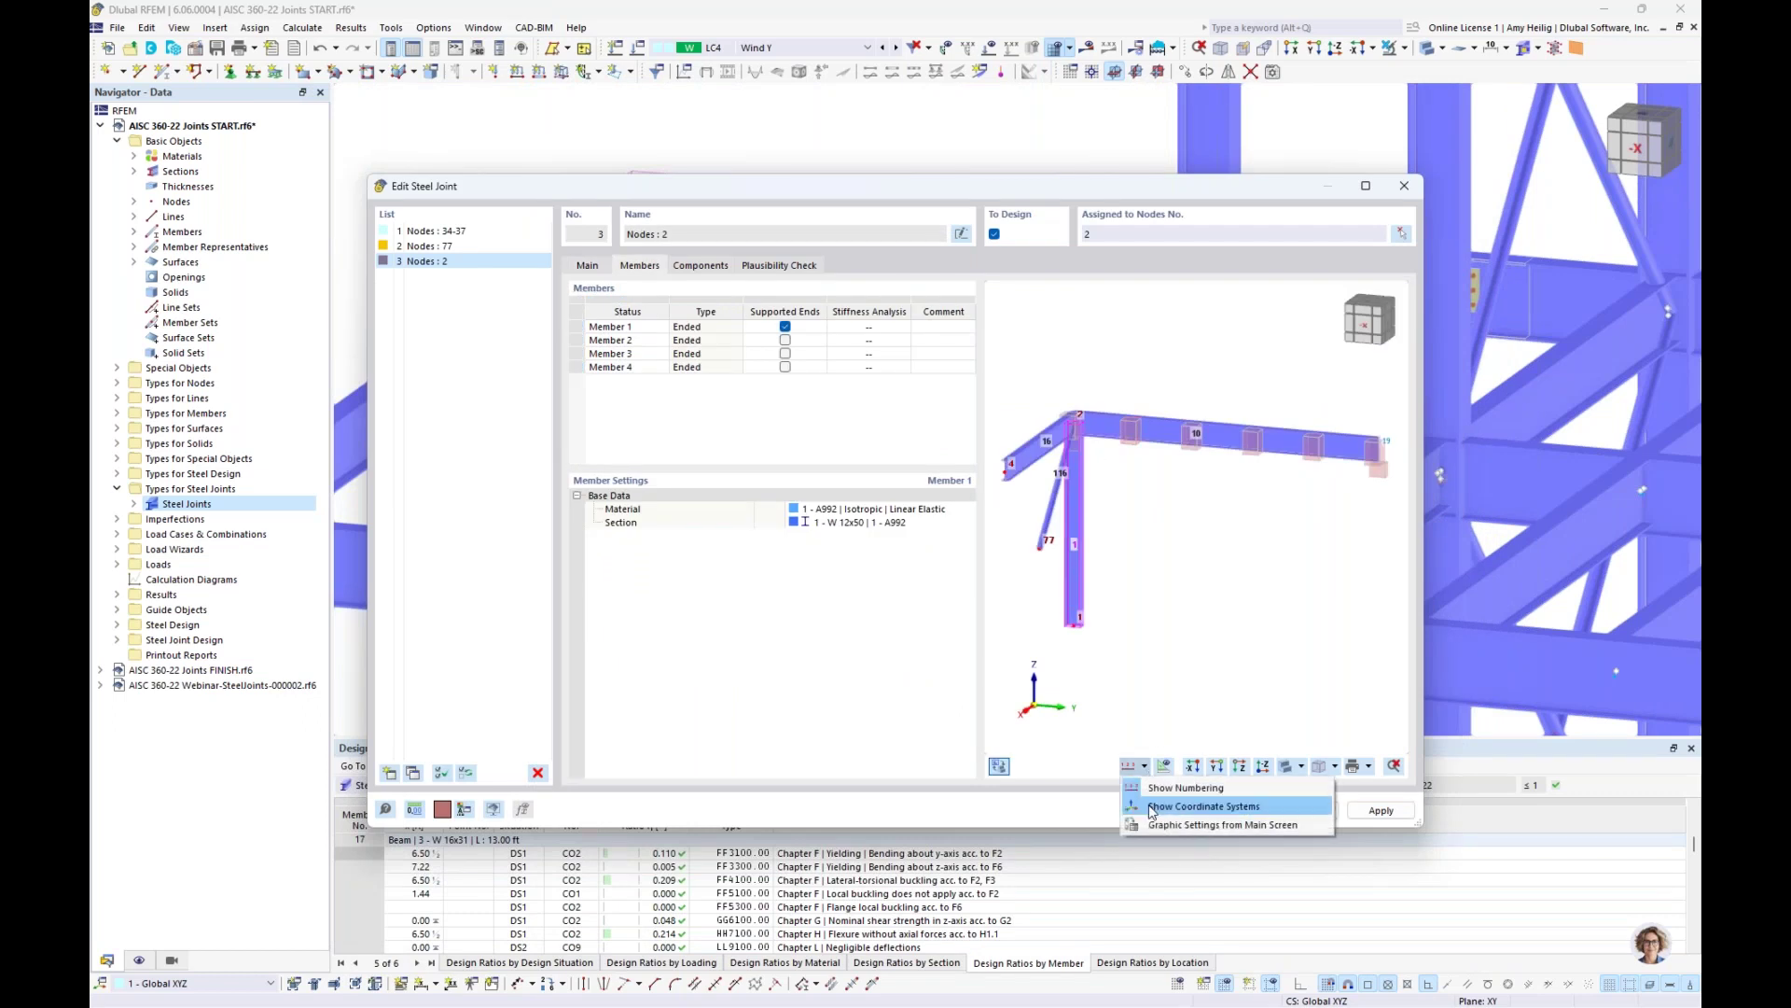
{"action": "left_click", "coordinate": [1155, 819]}
{"action": "left_click", "coordinate": [864, 341]}
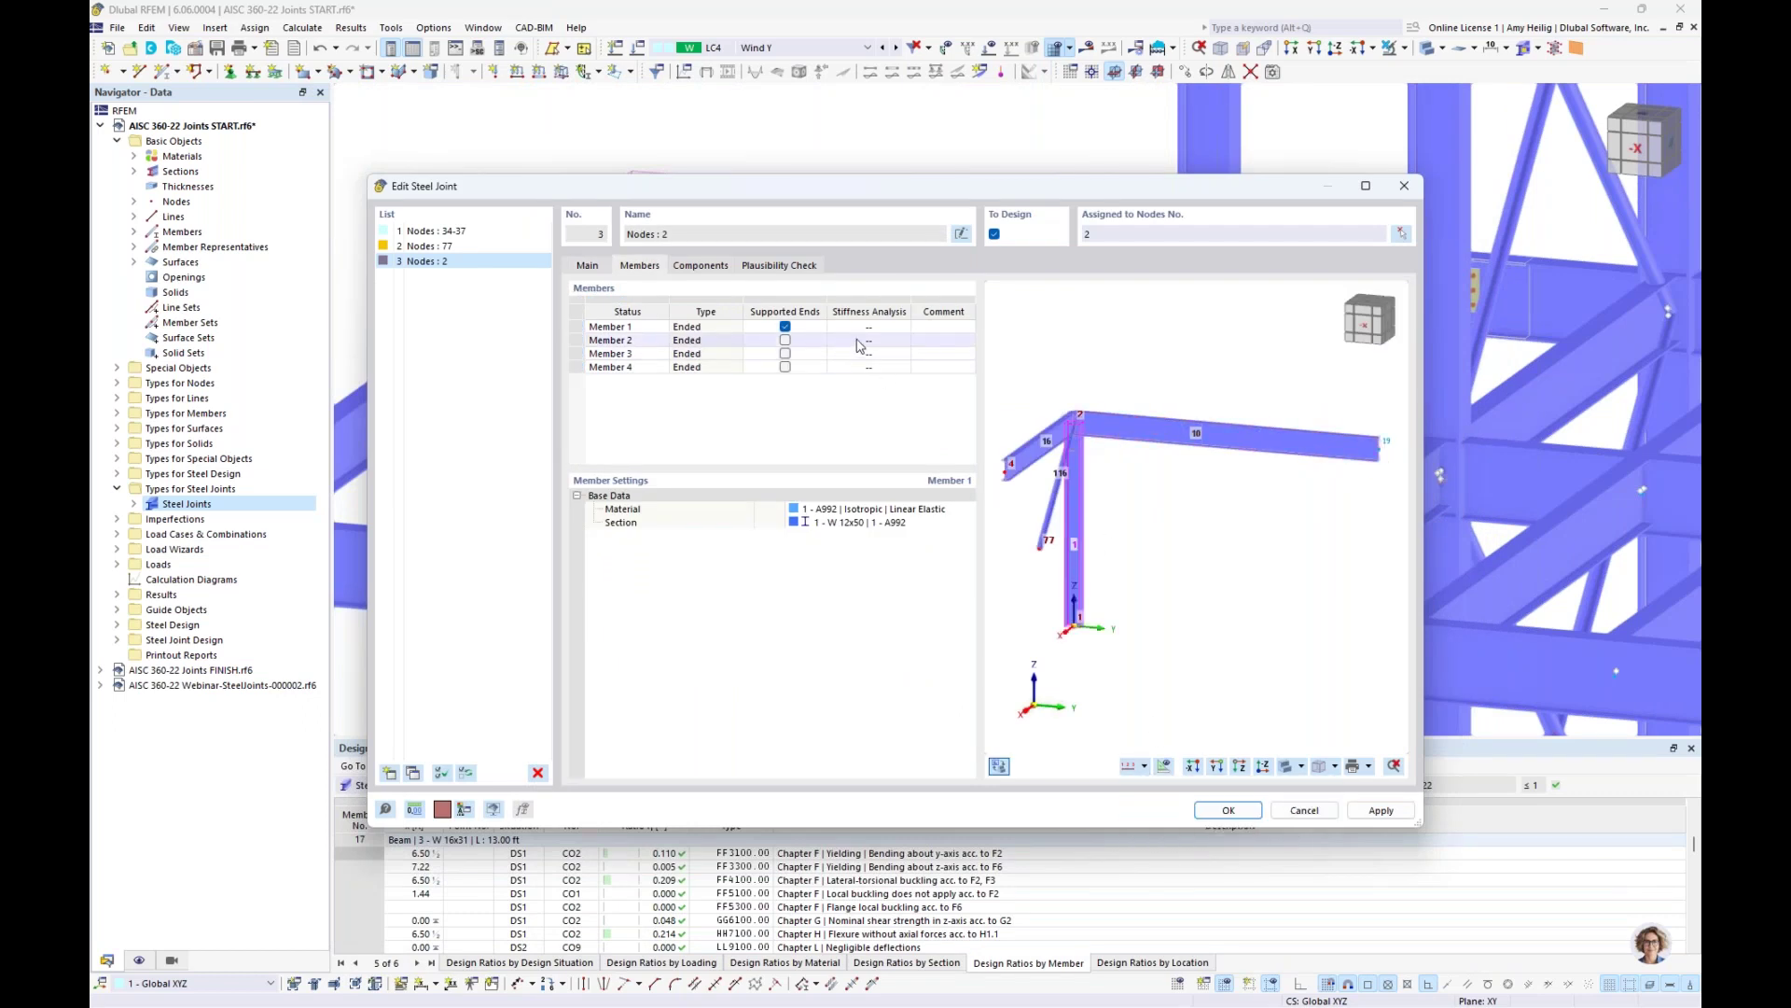
{"action": "scroll", "coordinate": [1073, 424], "scroll_direction": "up", "scroll_amount": 5}
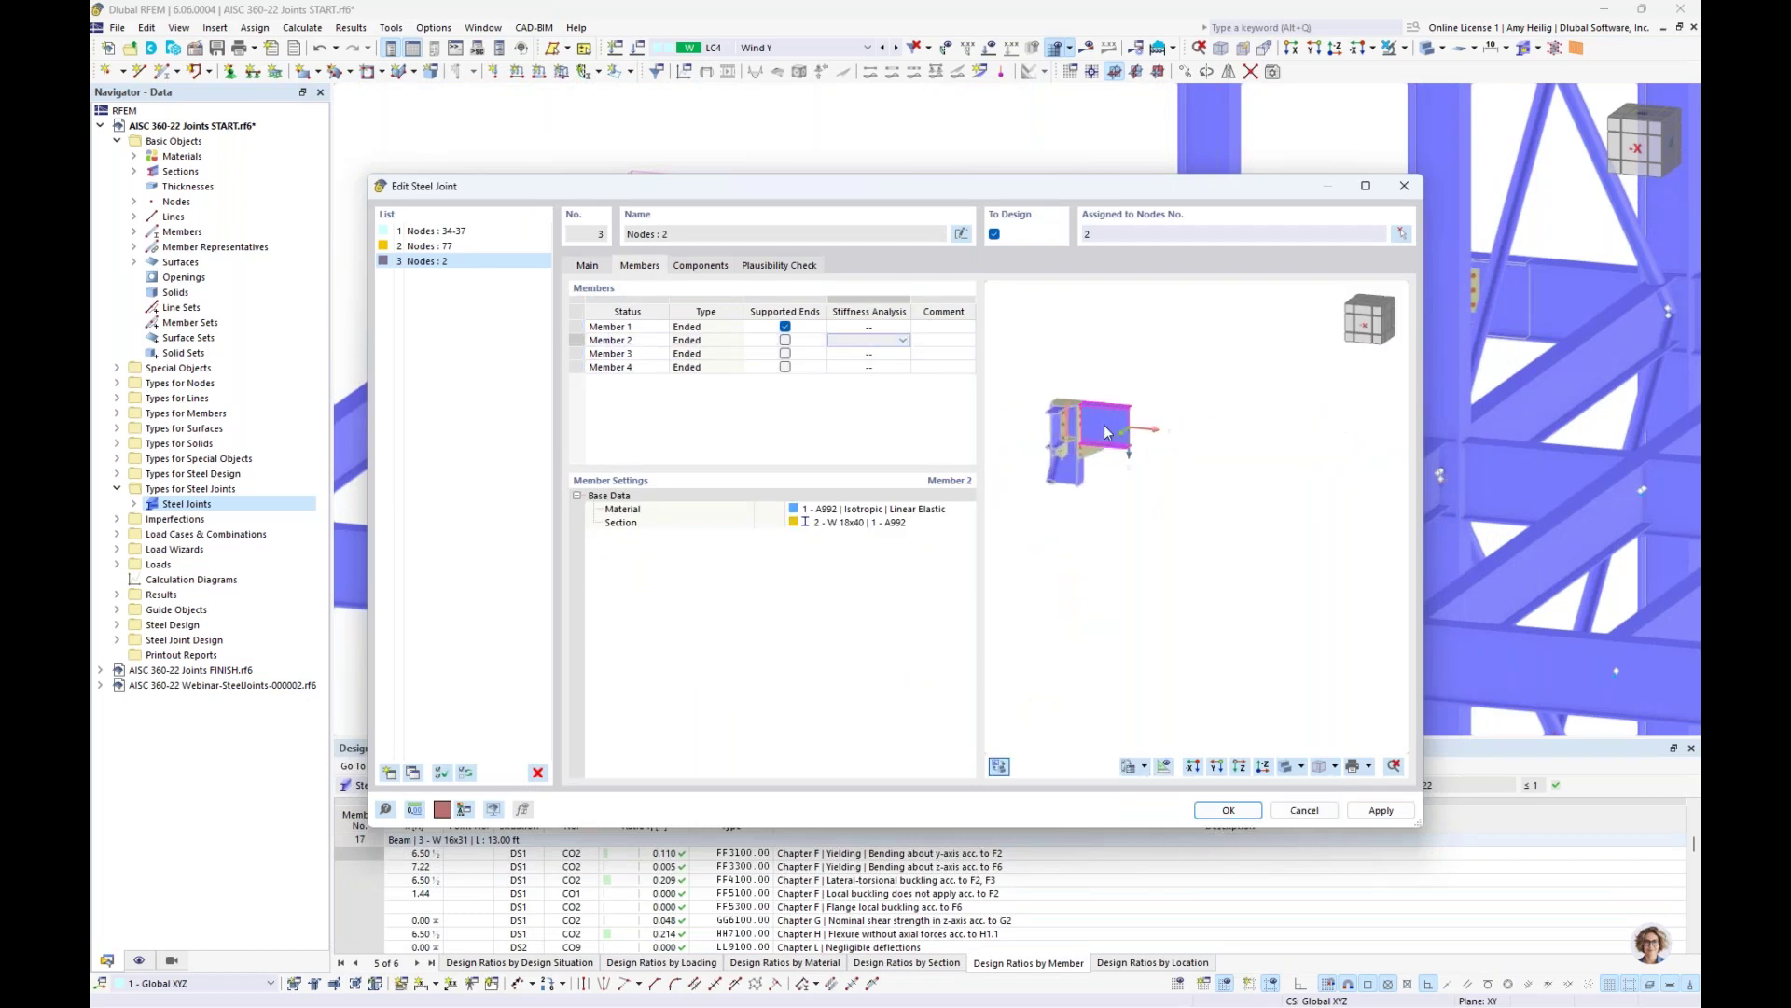
{"action": "middle_click_drag", "start_coordinate": [1078, 431], "coordinate": [1155, 528], "text": "ctrl"}
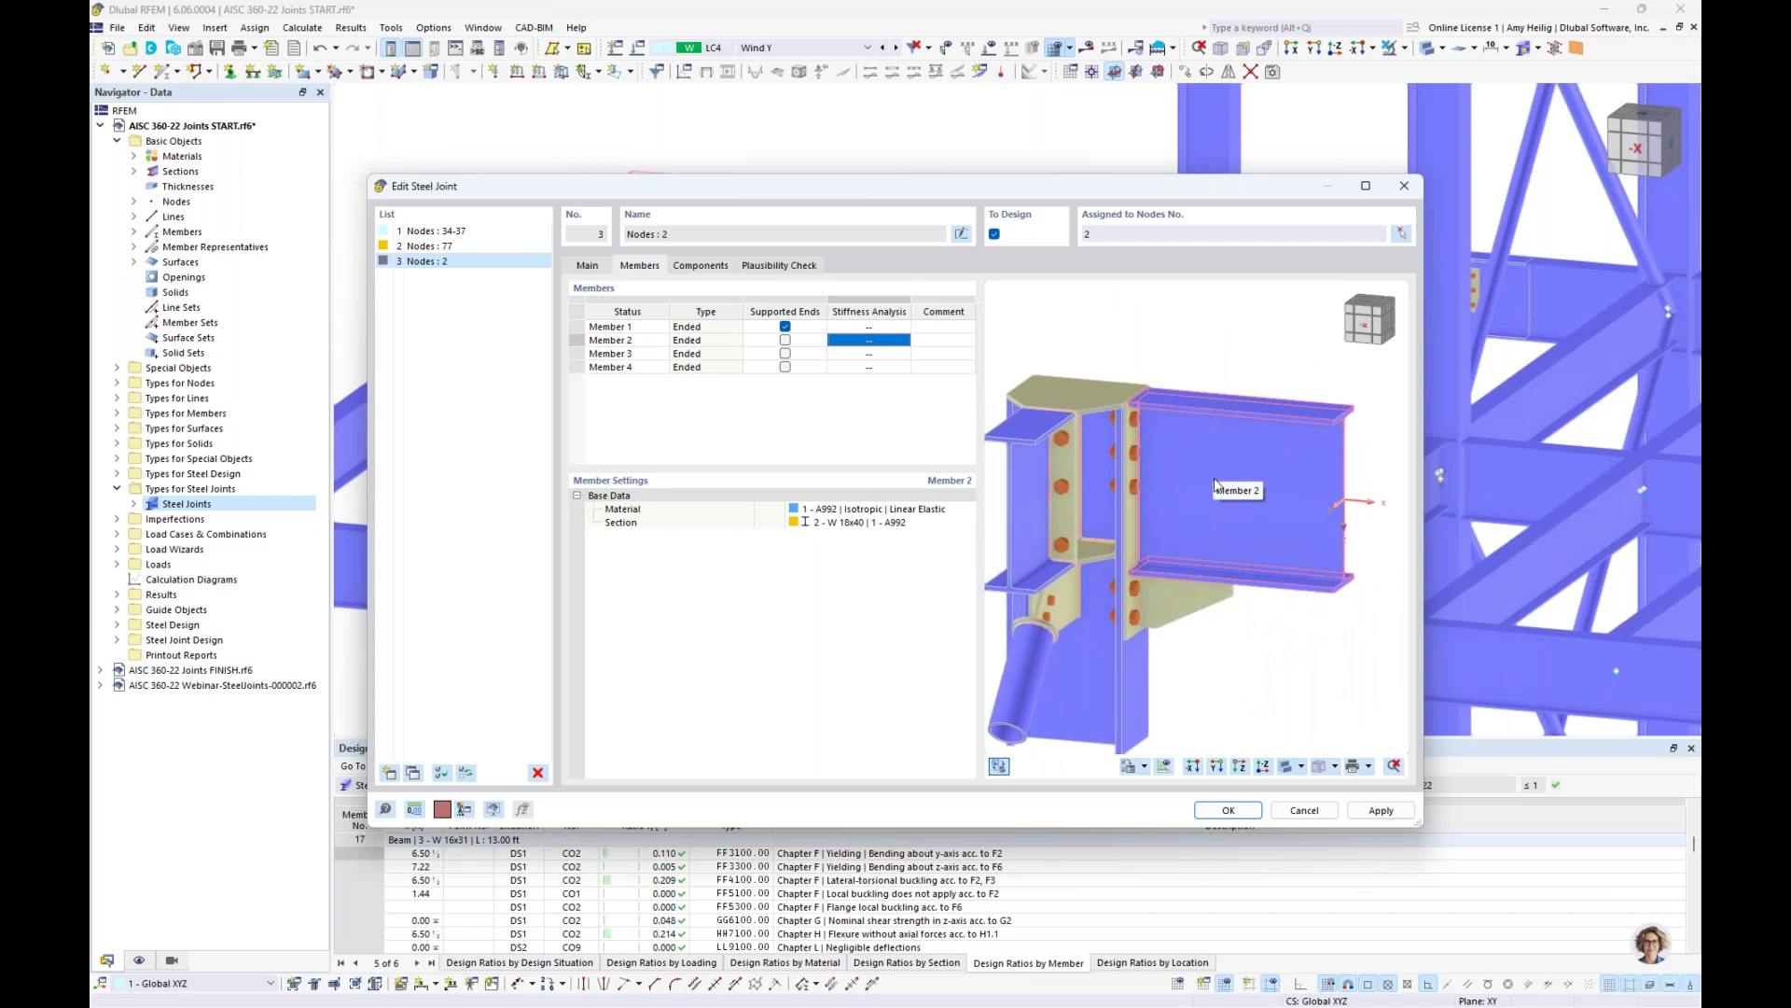
{"action": "middle_click_drag", "start_coordinate": [1274, 515], "coordinate": [1241, 520], "text": "ctrl"}
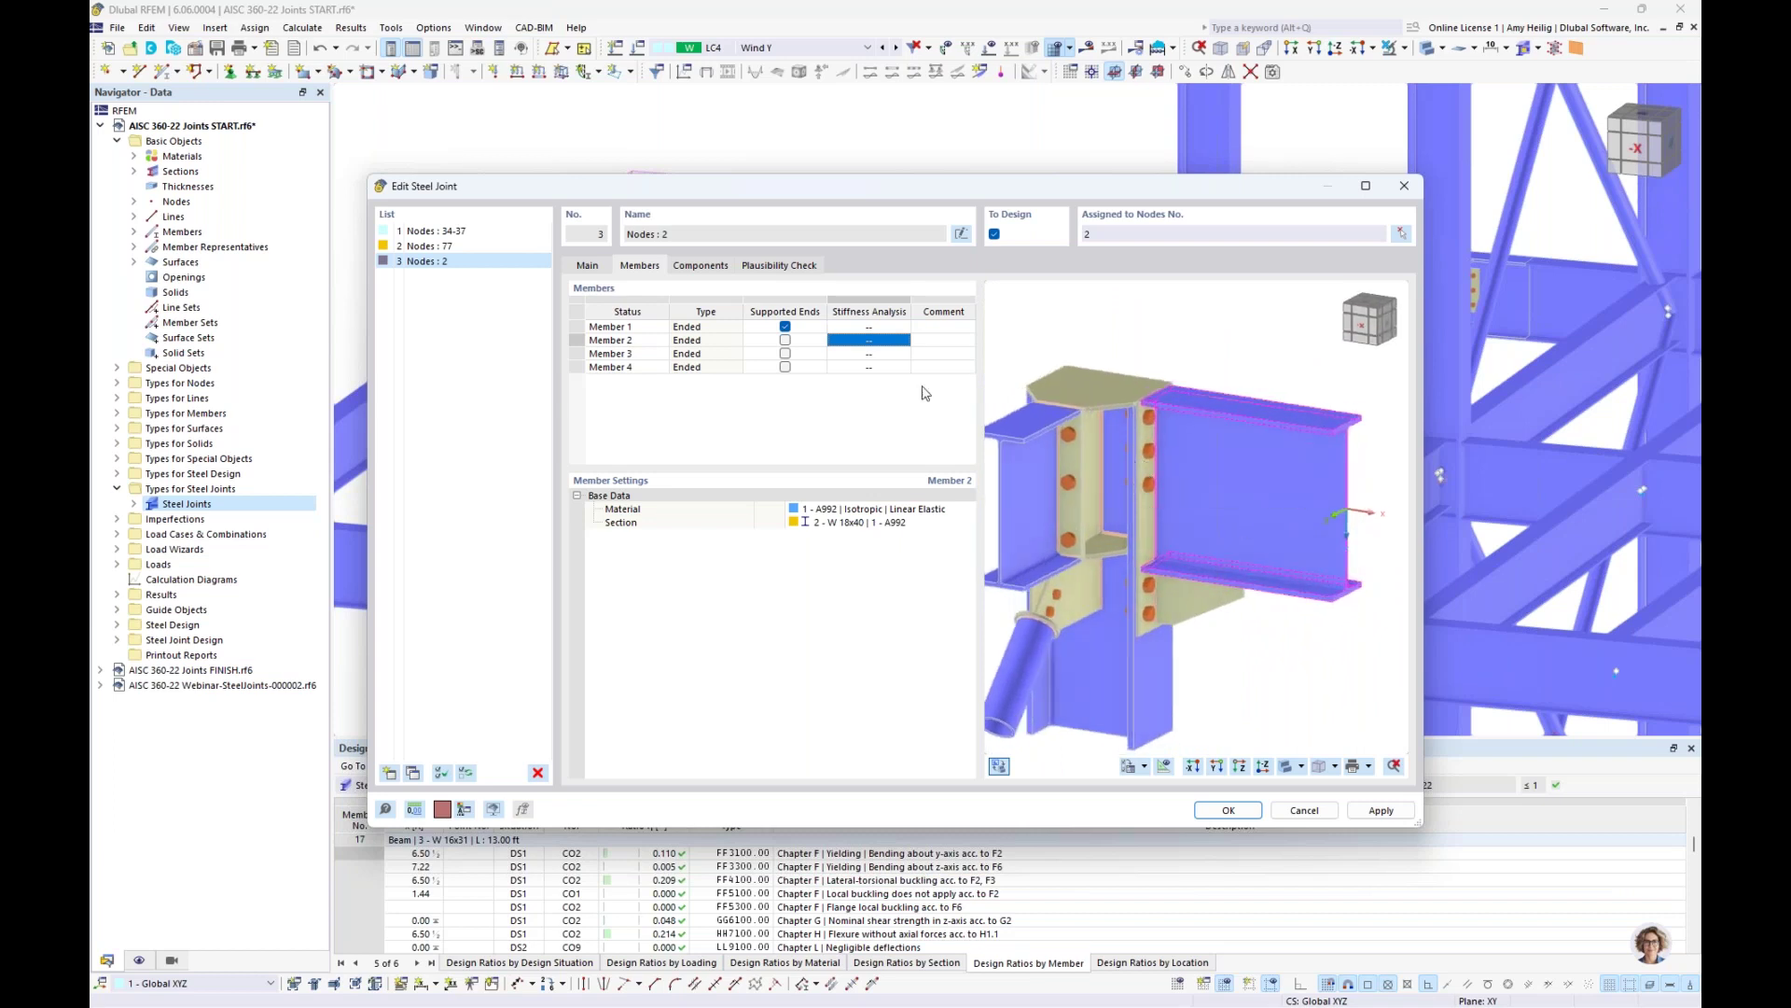
Activate the My stiffness analysis for Member 2 and accept the steel joint edits
{"action": "left_click", "coordinate": [881, 343]}
{"action": "left_click", "coordinate": [904, 342]}
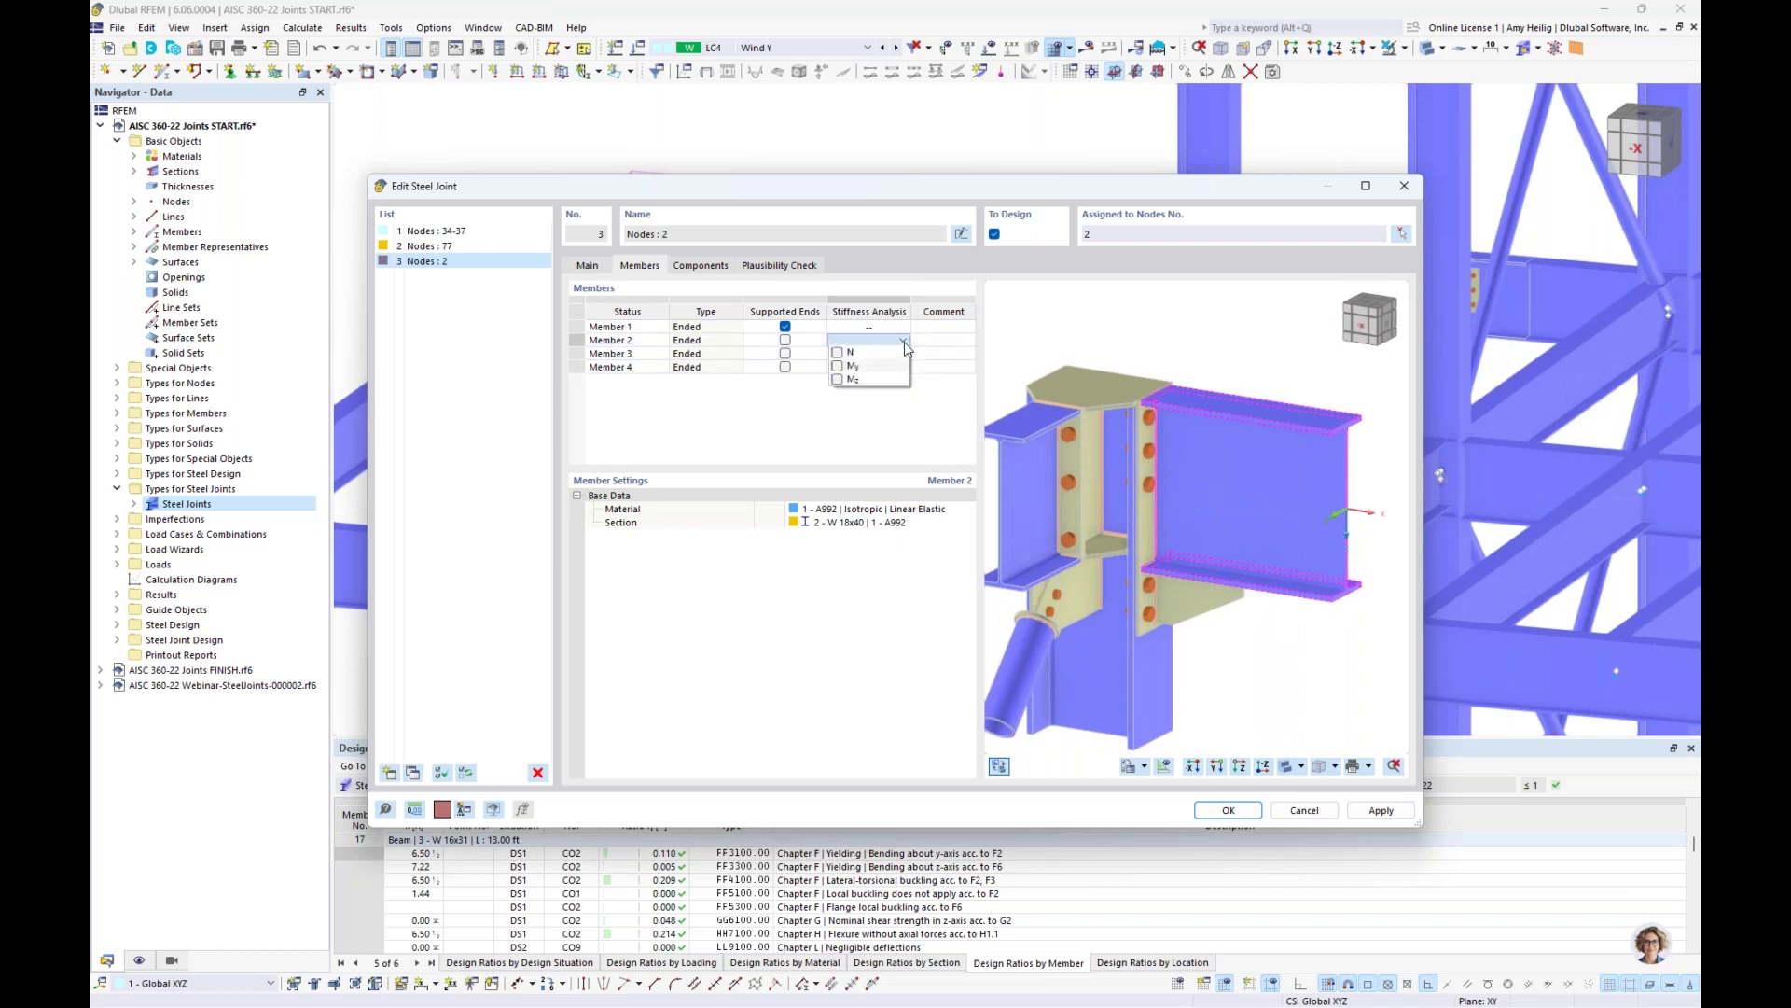
{"action": "left_click", "coordinate": [837, 366]}
{"action": "left_click", "coordinate": [849, 439]}
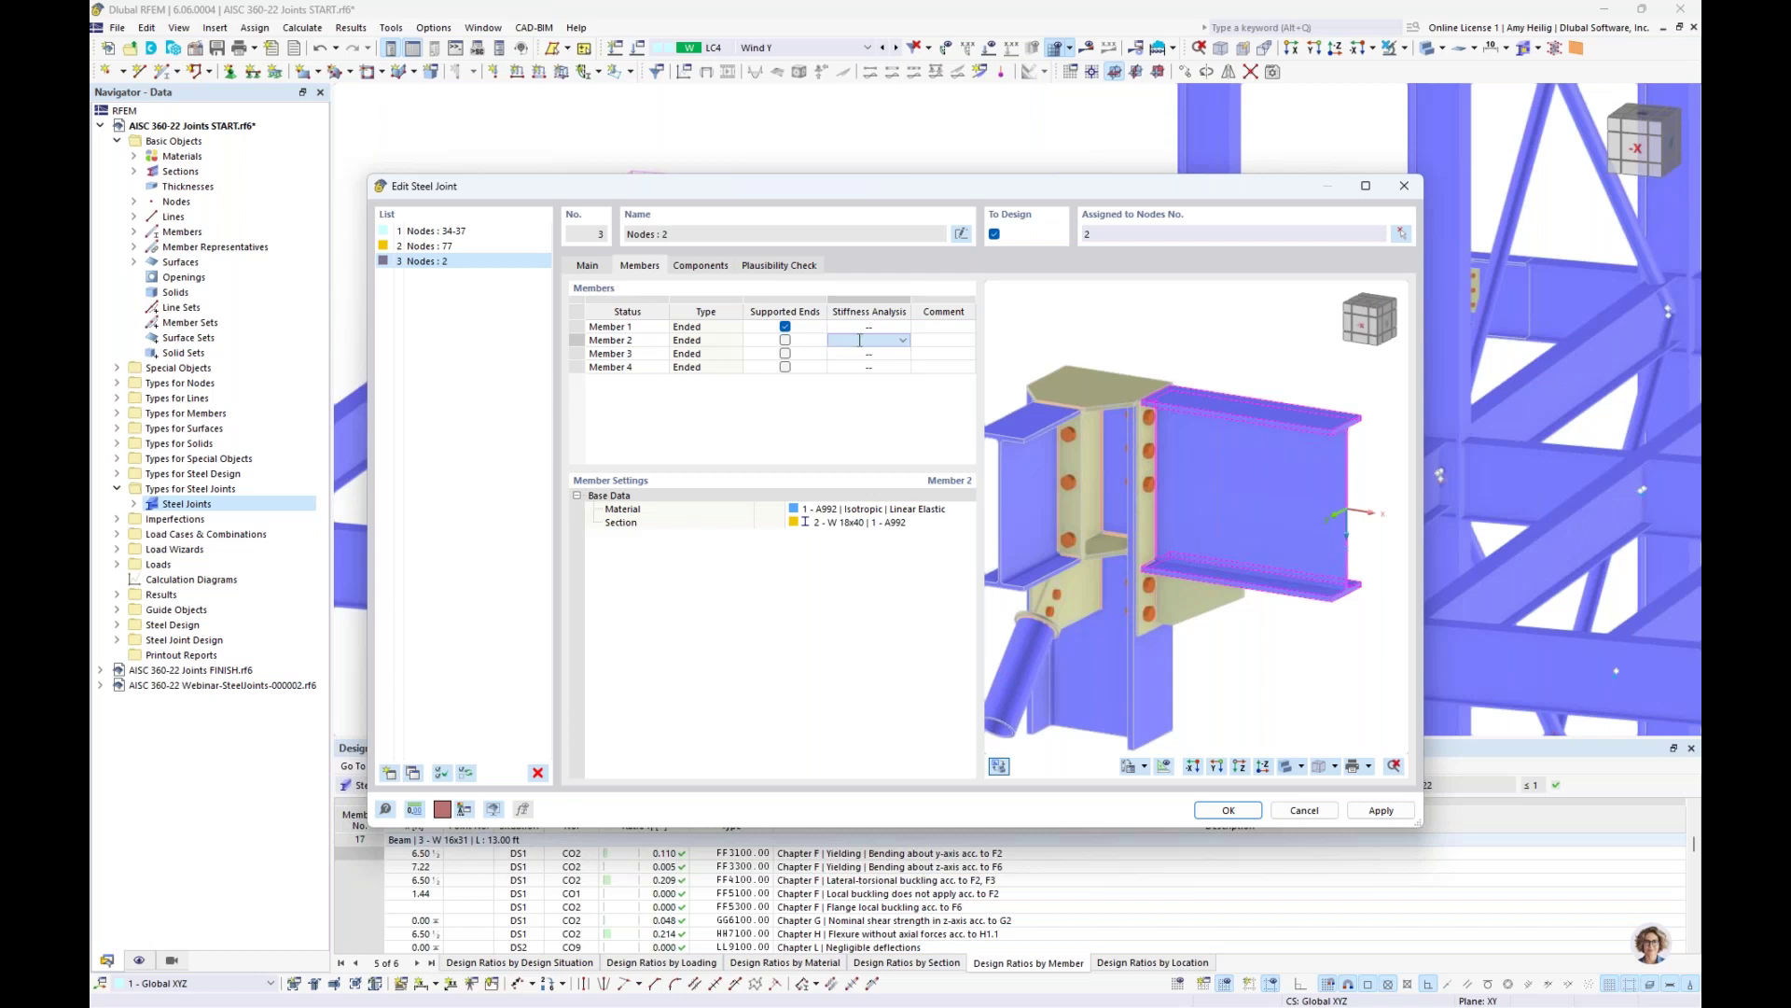
{"action": "key", "text": "Return"}
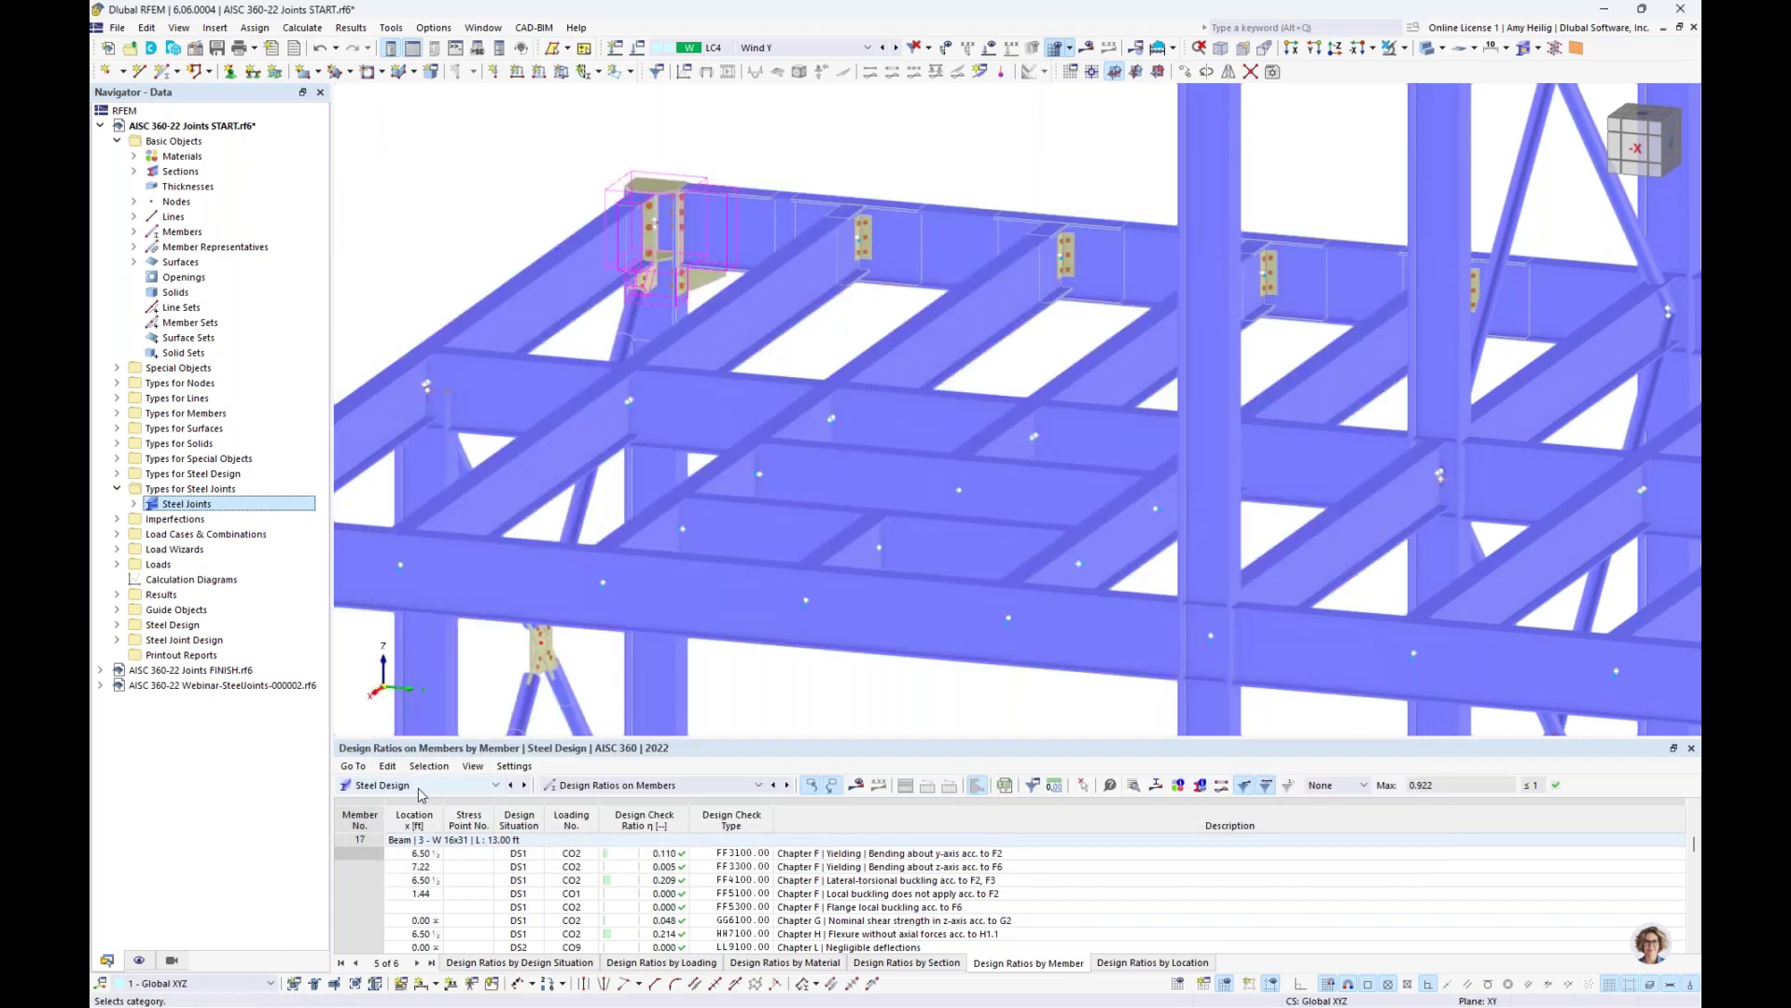
Switch the tables to the Steel Joint Design input data listing the joints to design
{"action": "left_click", "coordinate": [418, 788]}
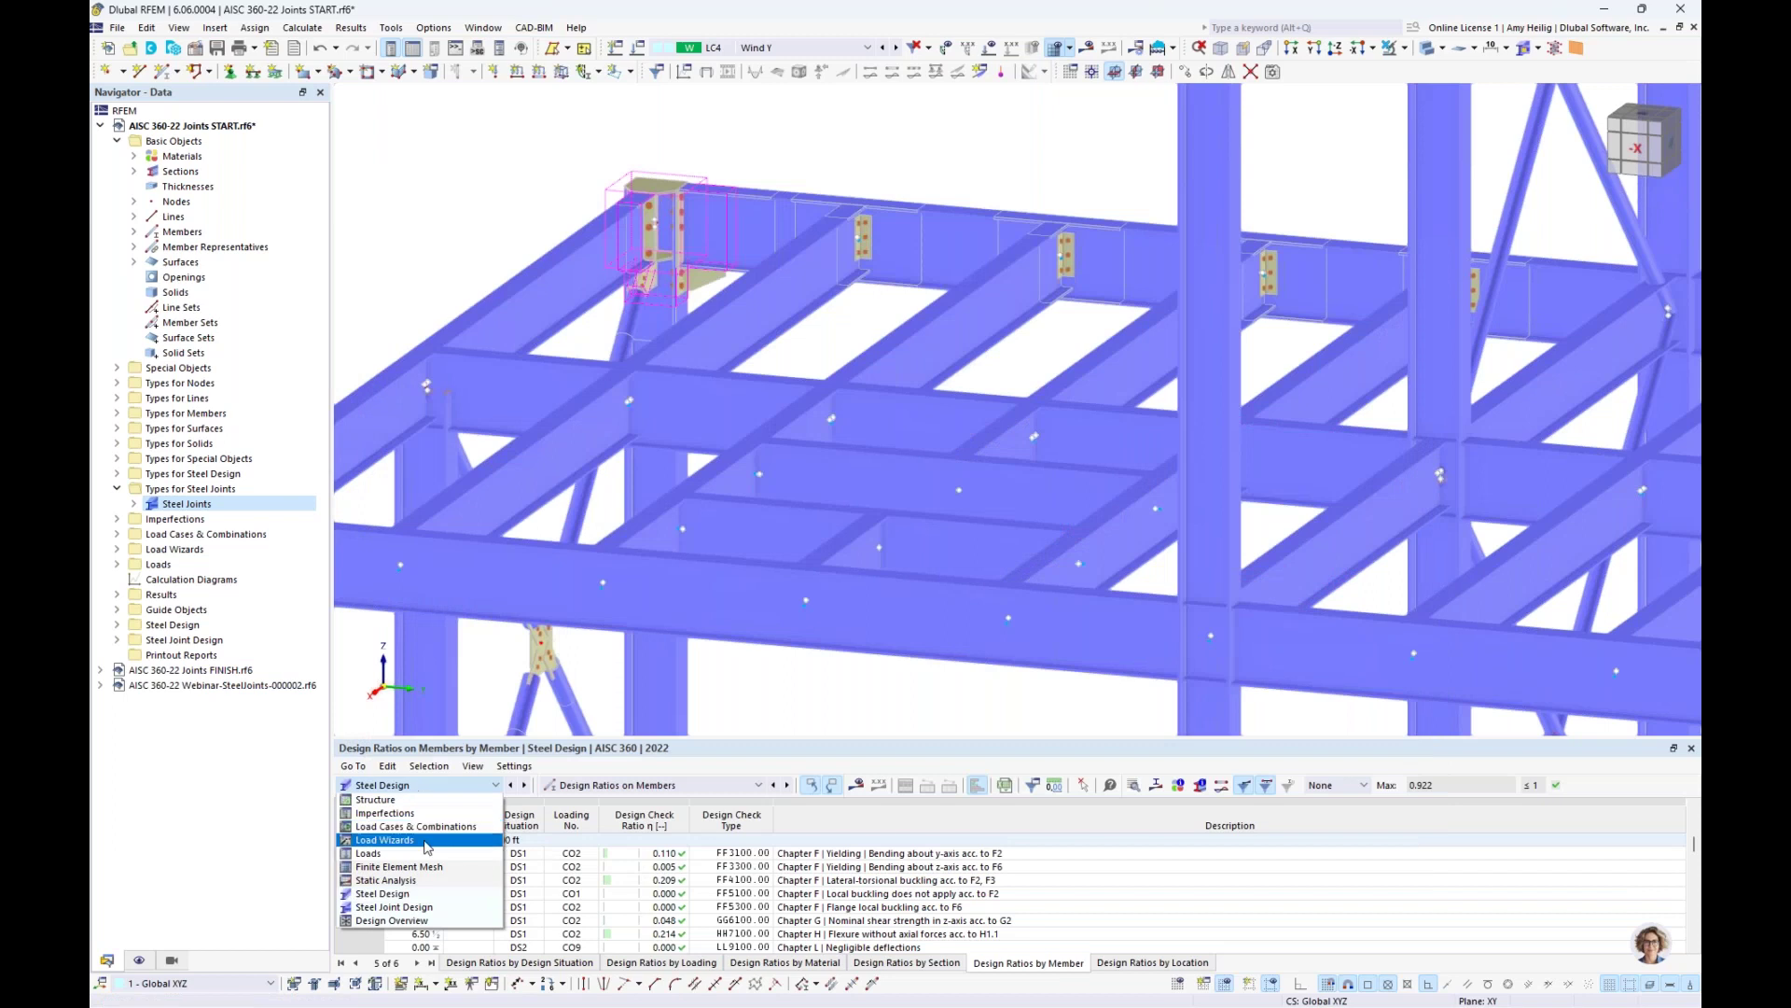
{"action": "left_click", "coordinate": [409, 909]}
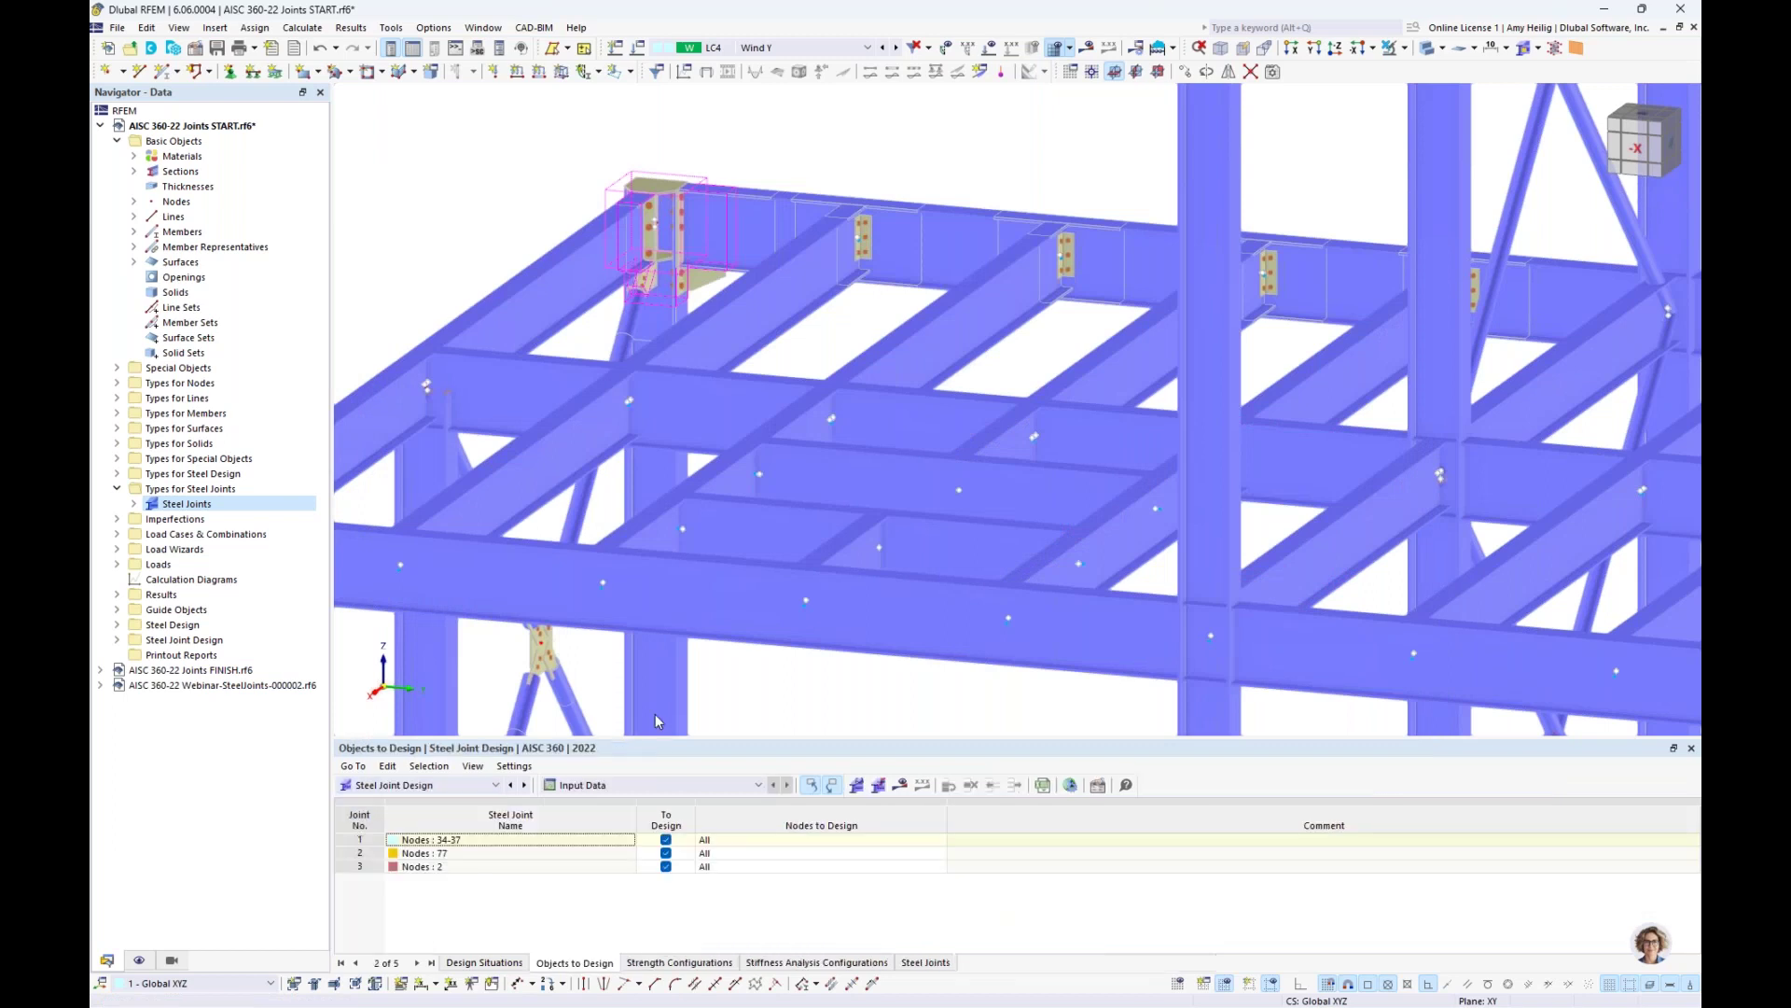
Review the steel joint design situations and the limit state types available for design situation DS1
{"action": "left_click", "coordinate": [458, 962]}
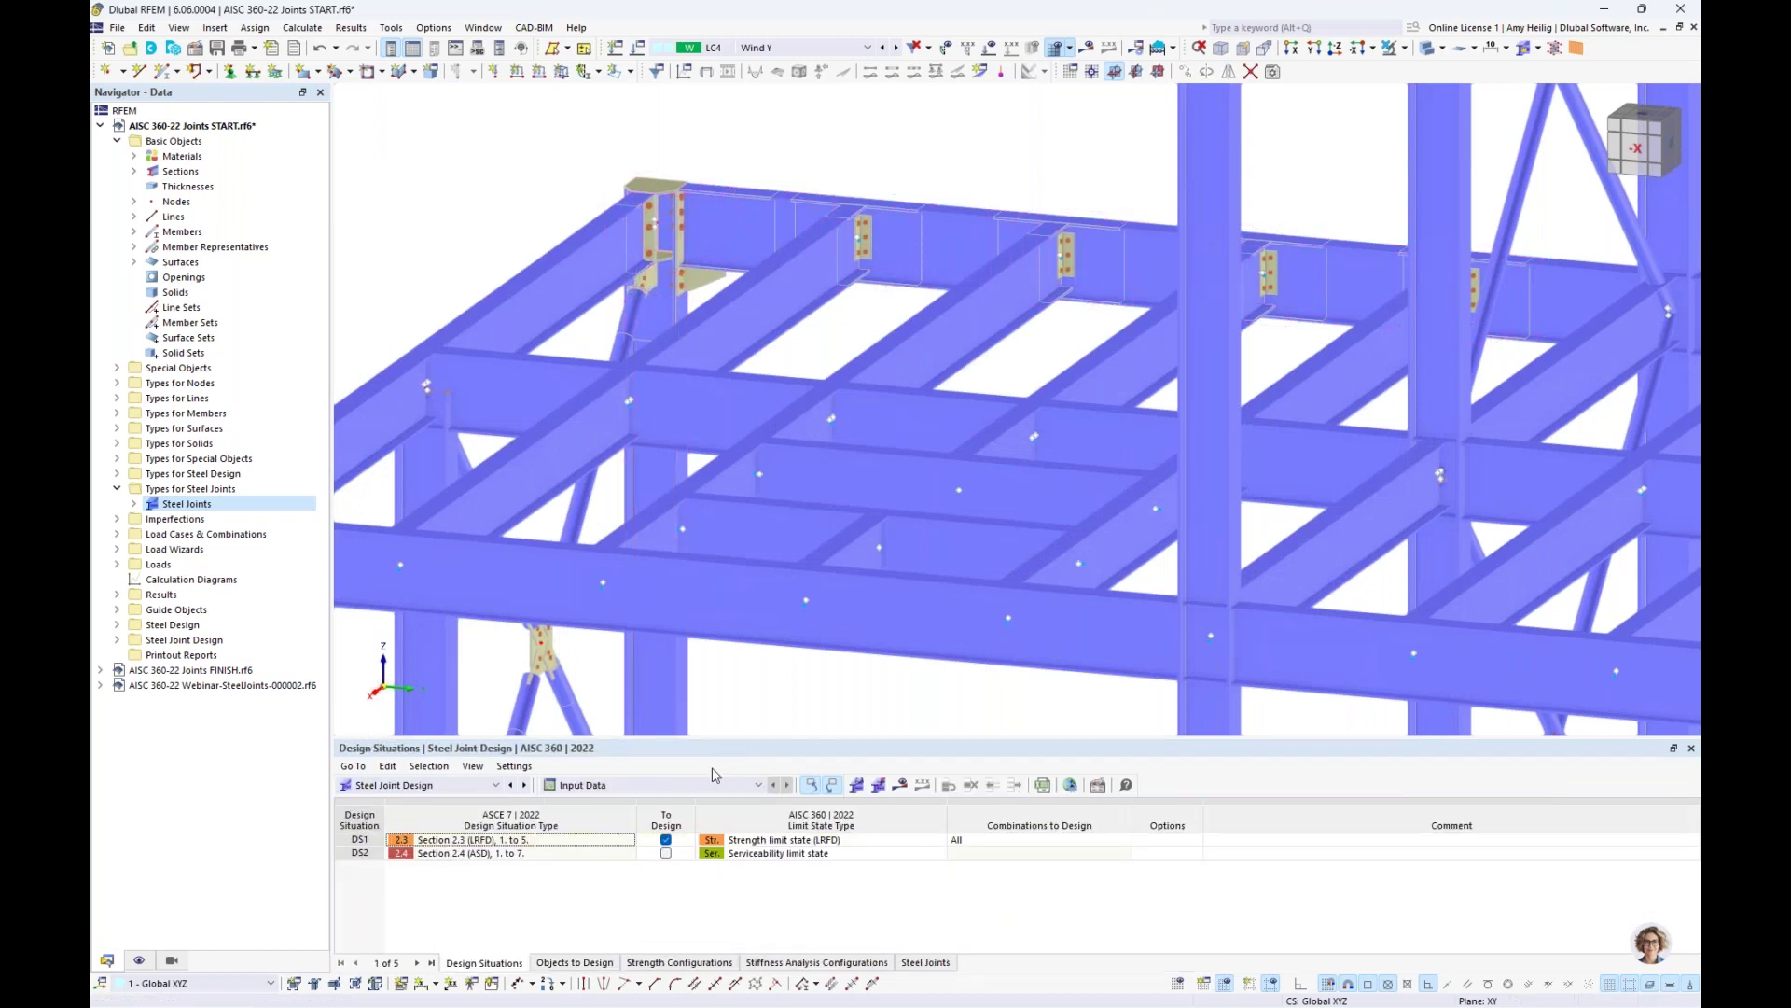
{"action": "left_click_drag", "start_coordinate": [560, 739], "coordinate": [560, 556]}
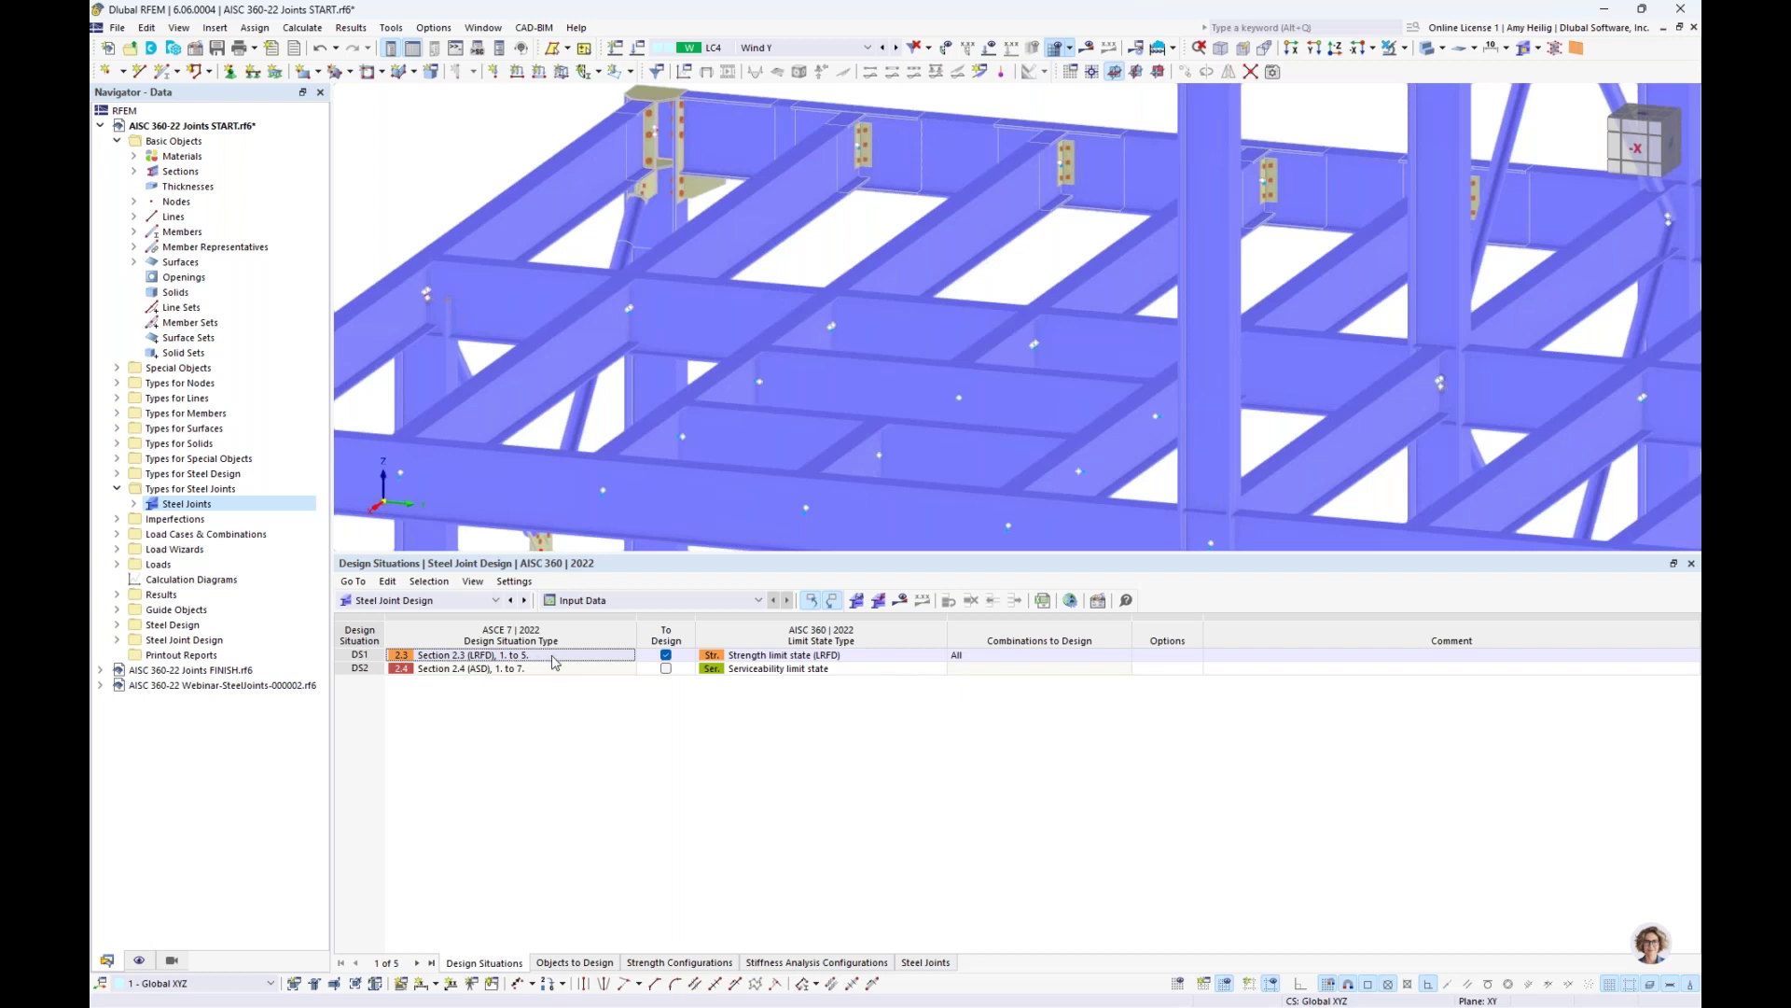
{"action": "left_click", "coordinate": [550, 668]}
{"action": "left_click", "coordinate": [767, 656]}
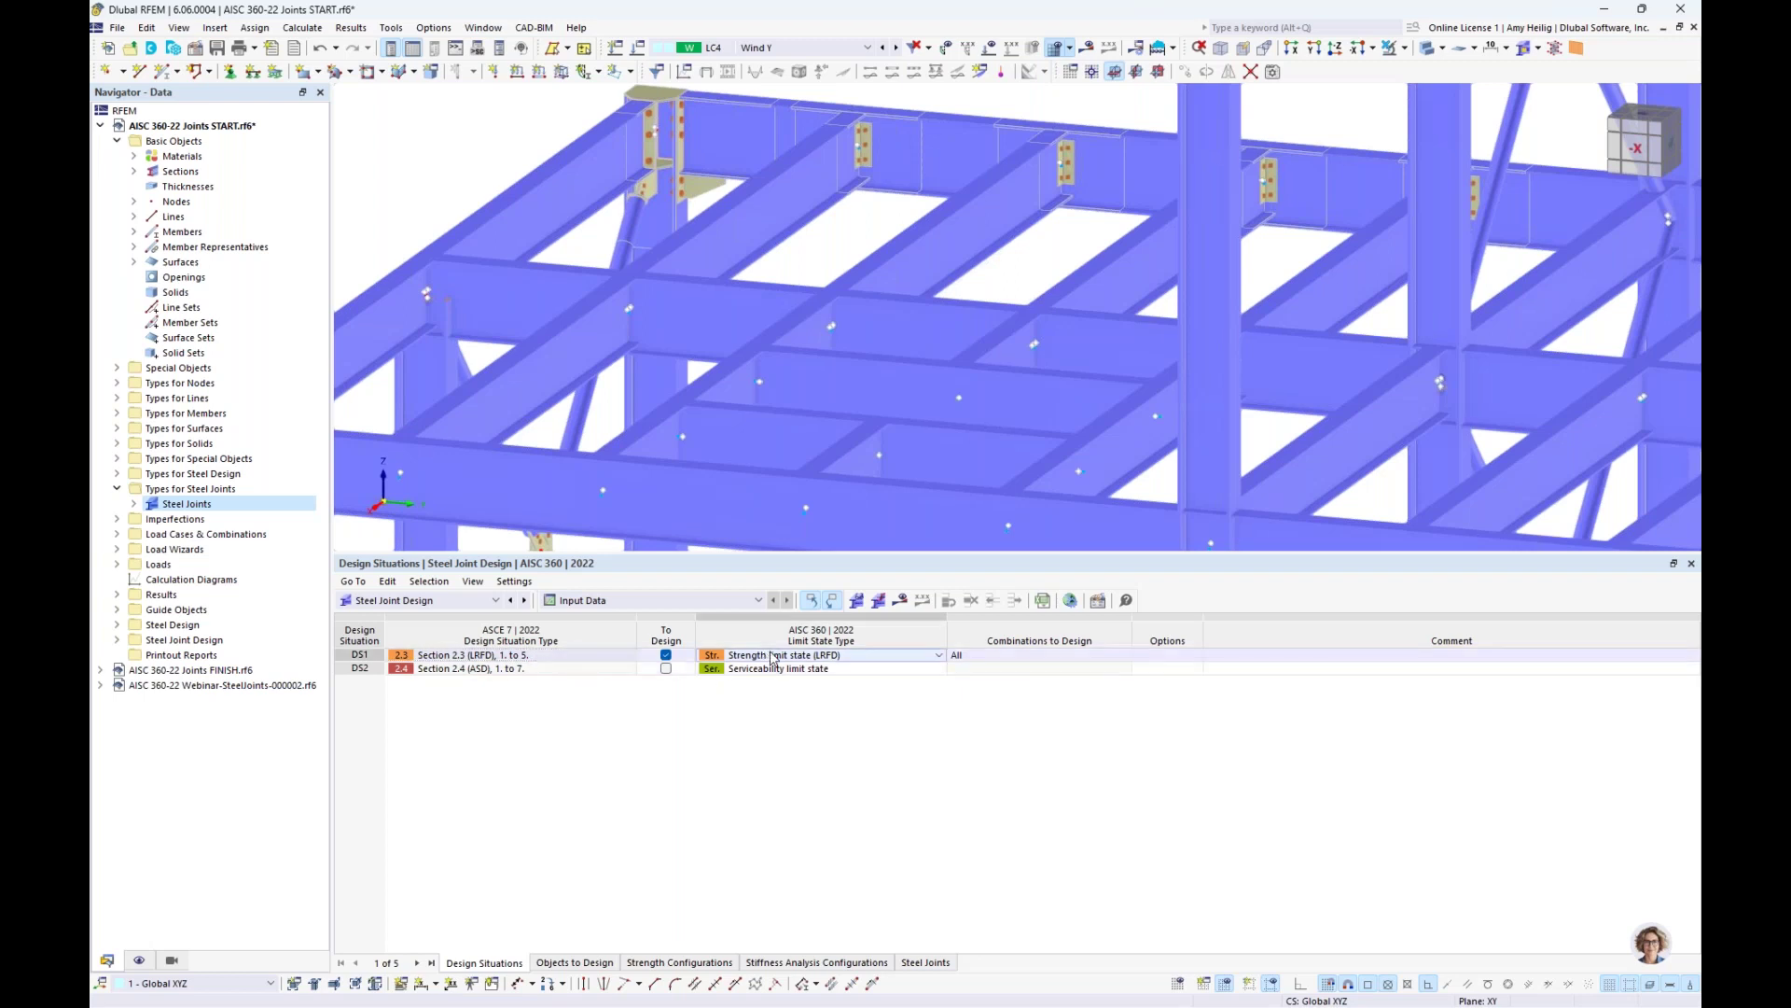
{"action": "left_click", "coordinate": [770, 656]}
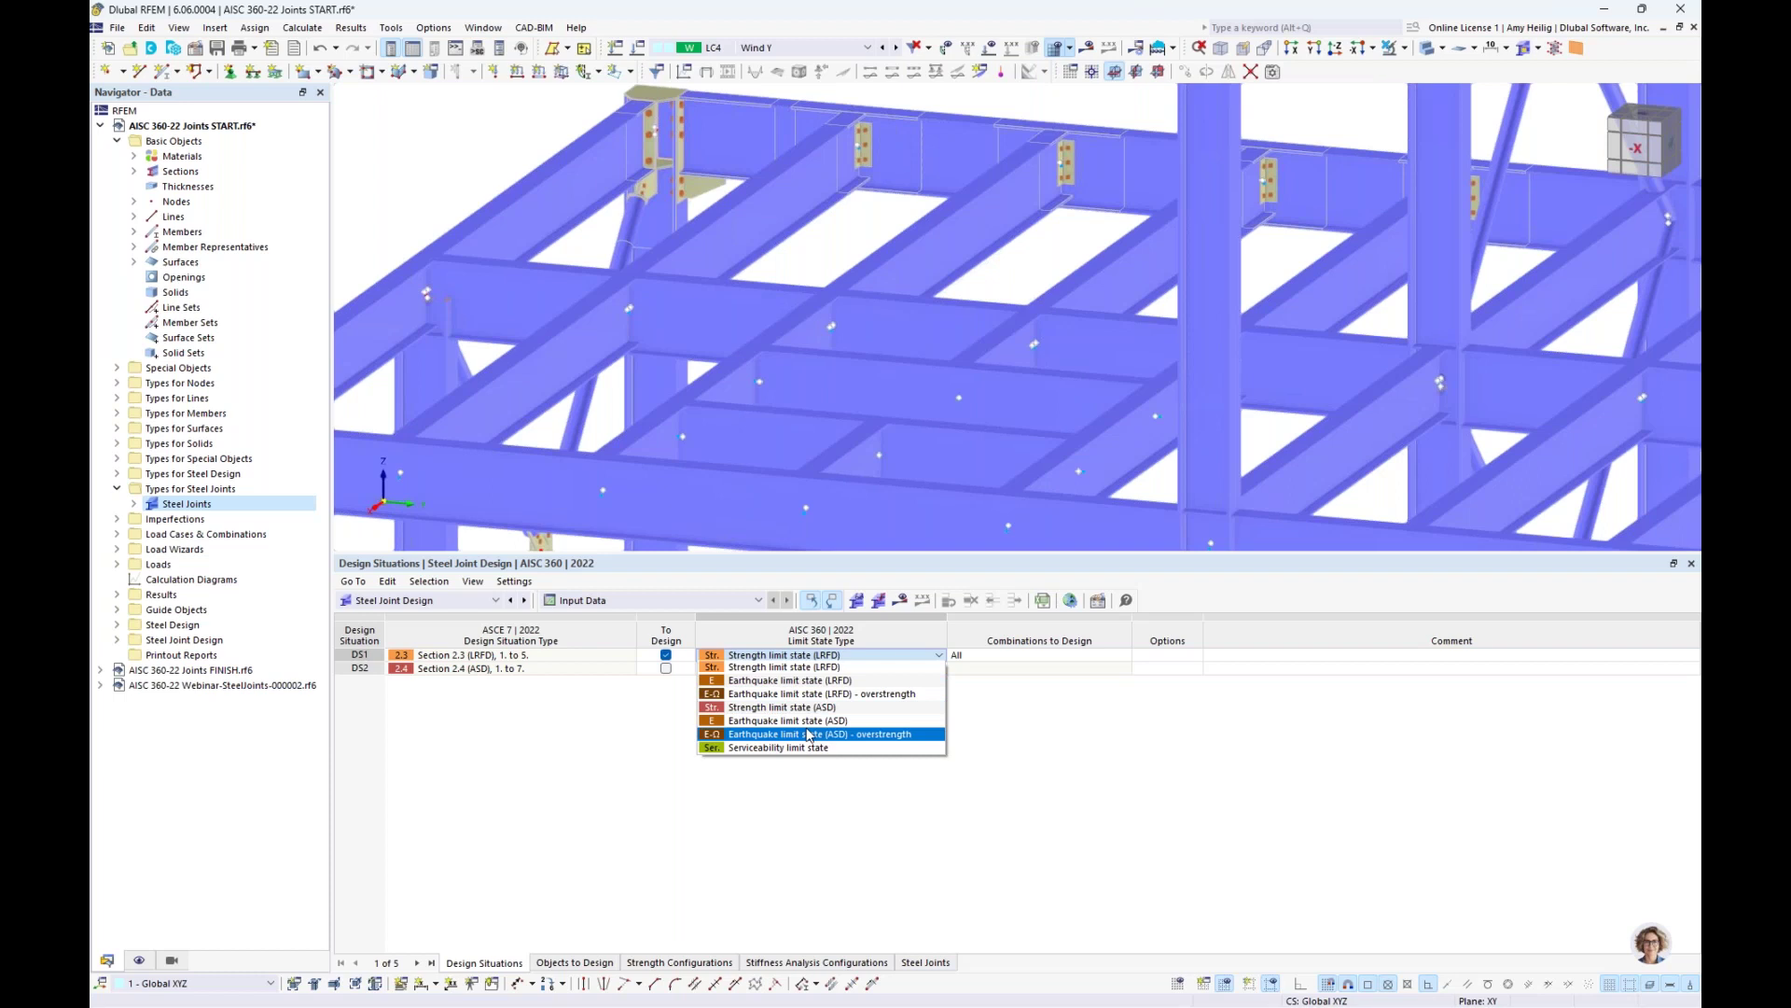
{"action": "key", "text": "Escape"}
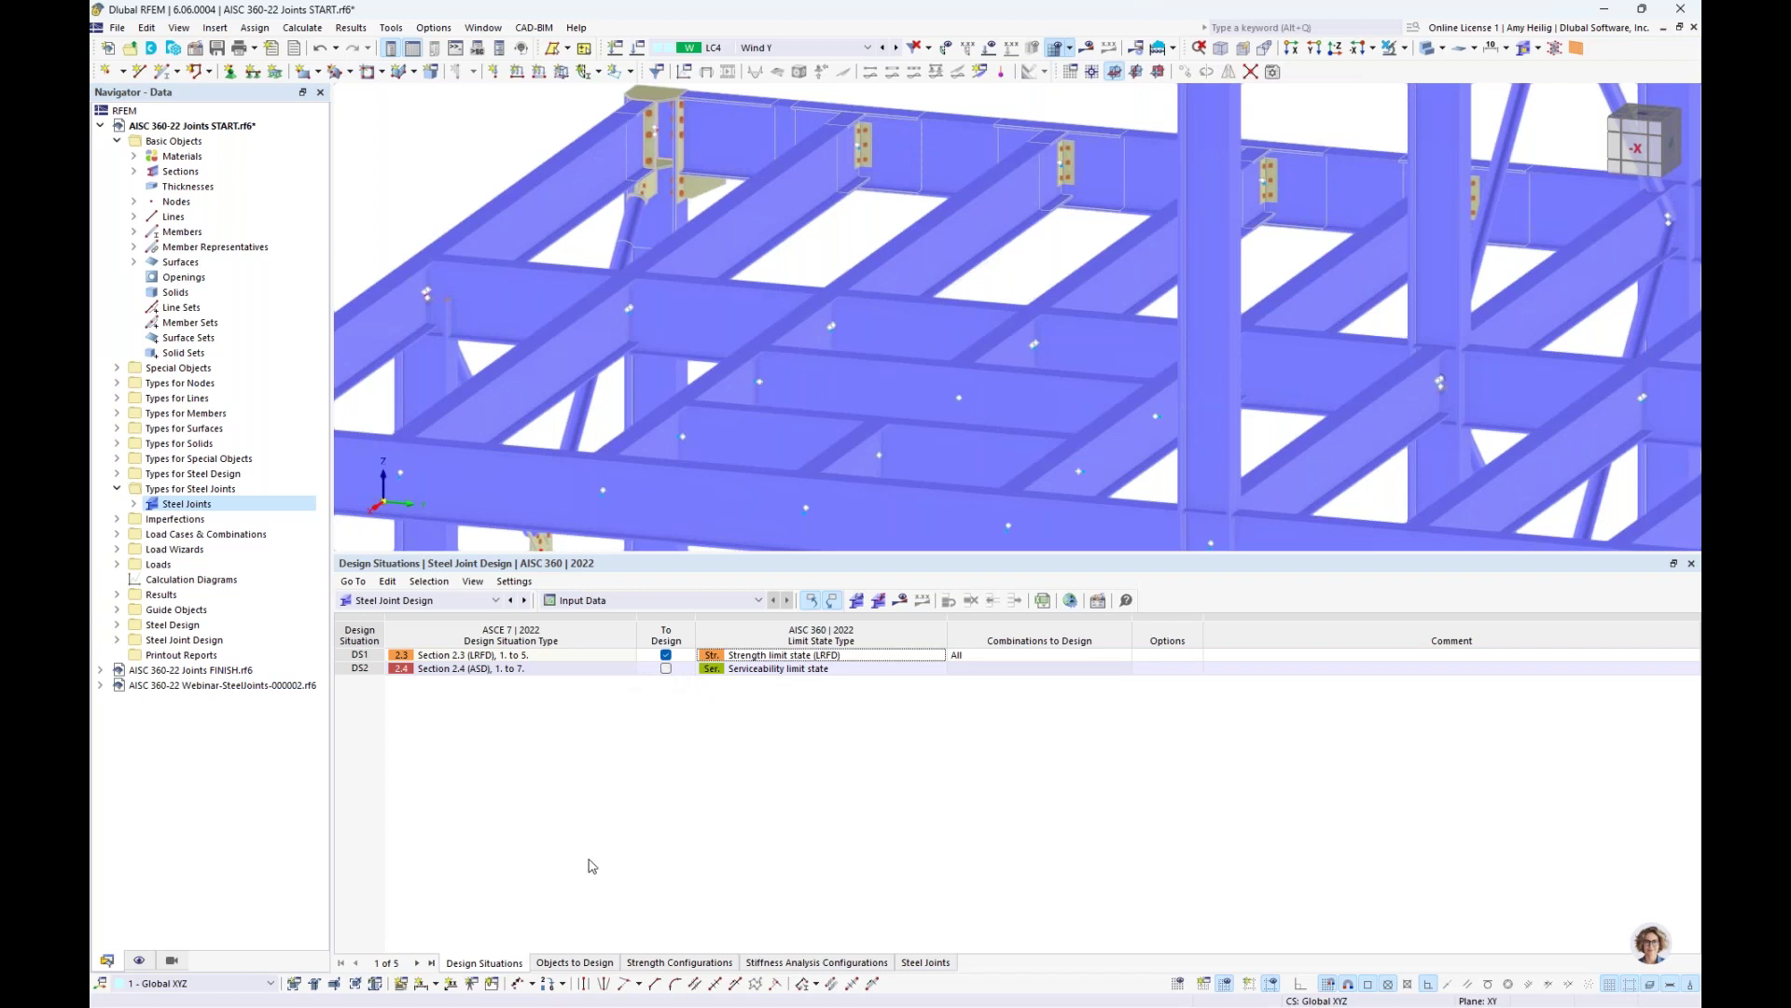
Review the steel joints set for design and switch to the AISC 360-22 Joints FINISH.rf6 model
{"action": "left_click", "coordinate": [575, 963]}
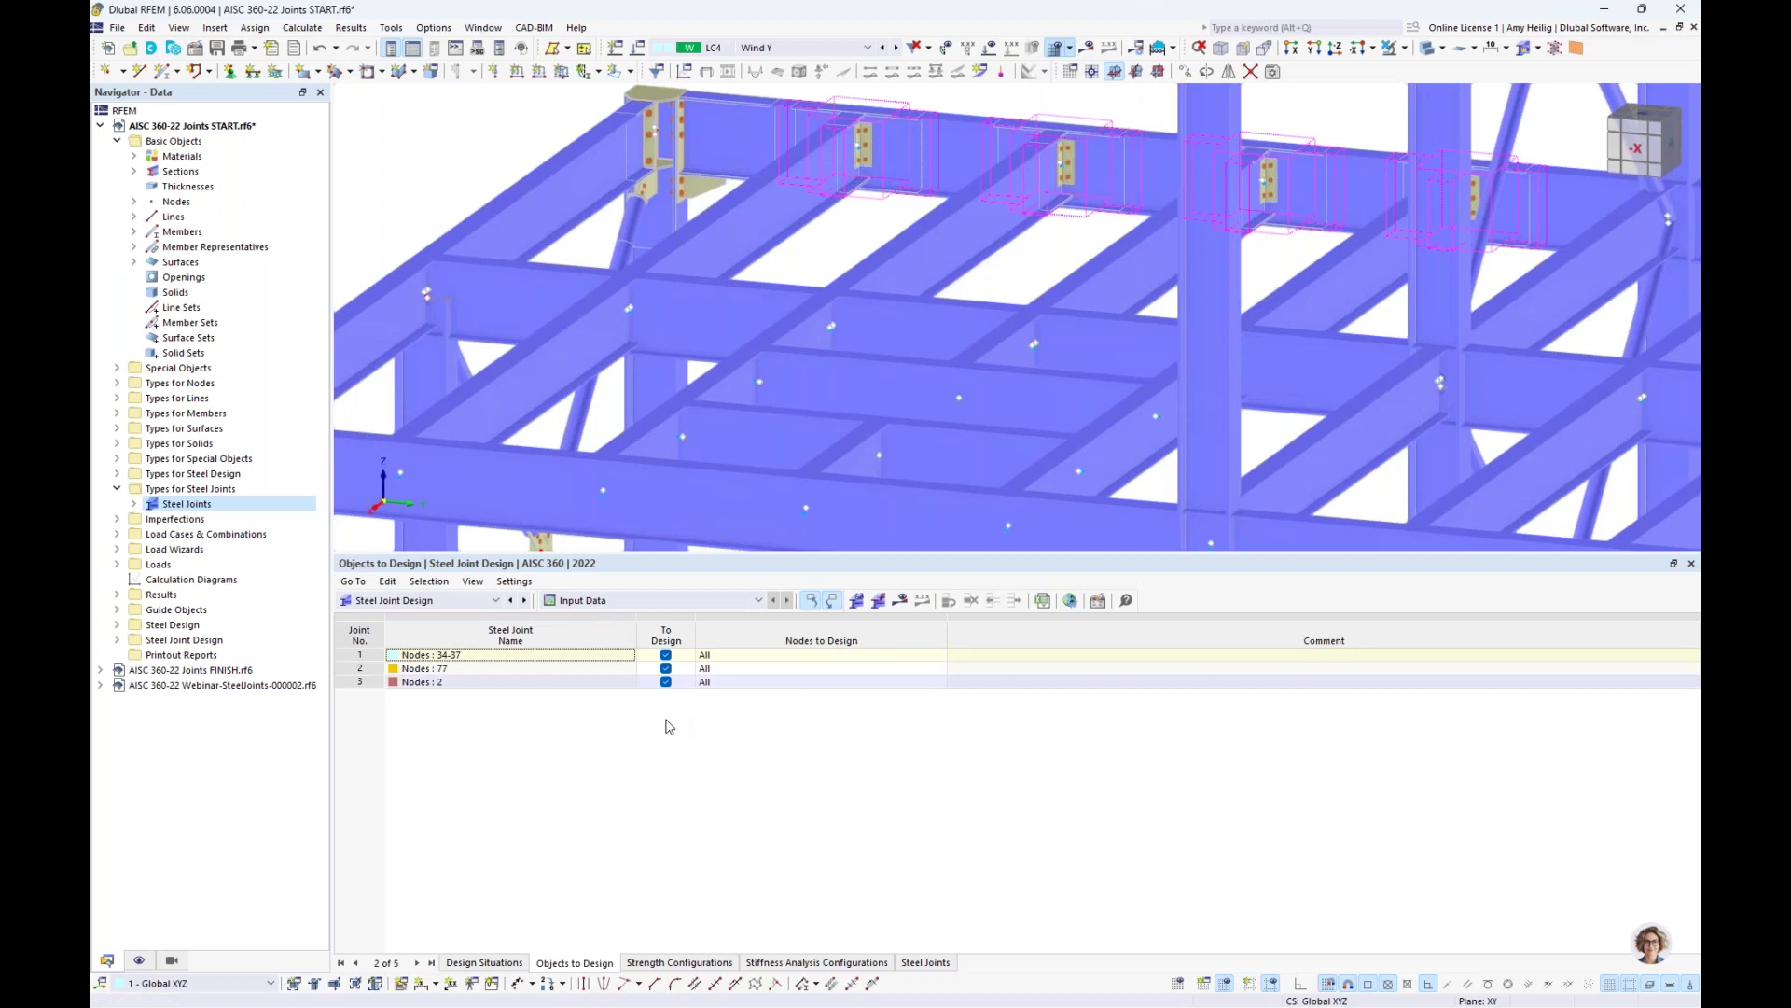
{"action": "scroll", "coordinate": [866, 293], "scroll_direction": "down", "scroll_amount": 2}
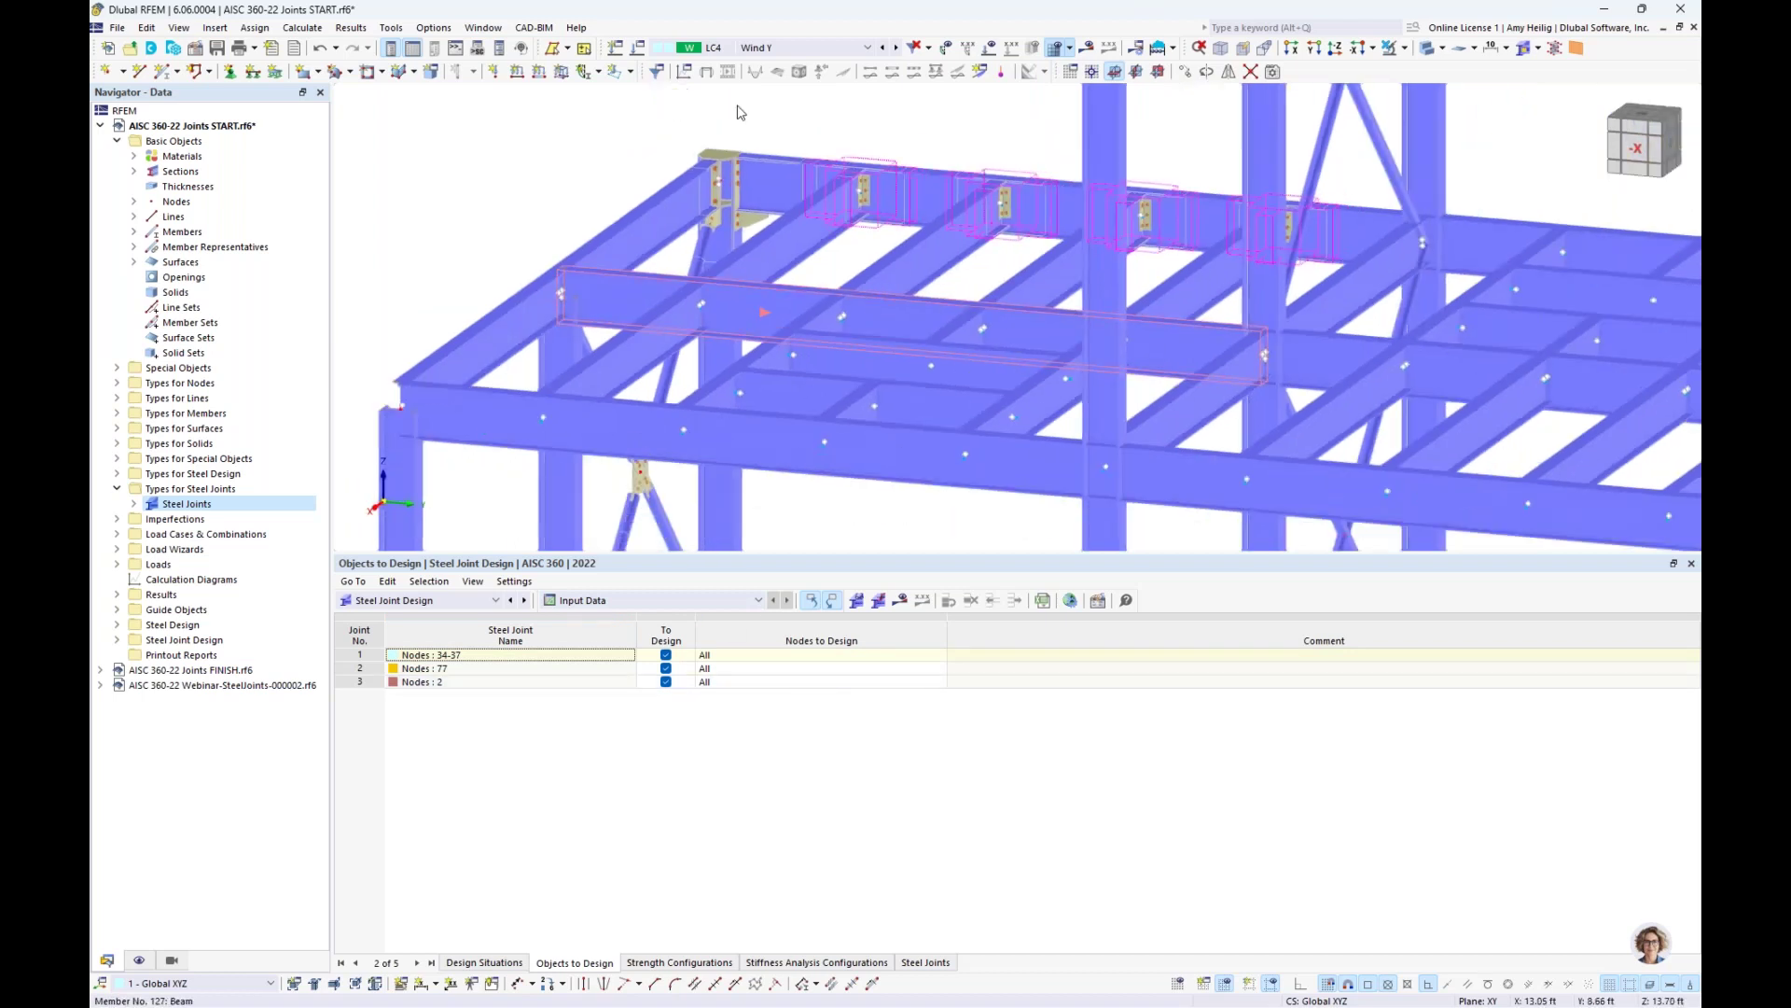
{"action": "left_click", "coordinate": [484, 28]}
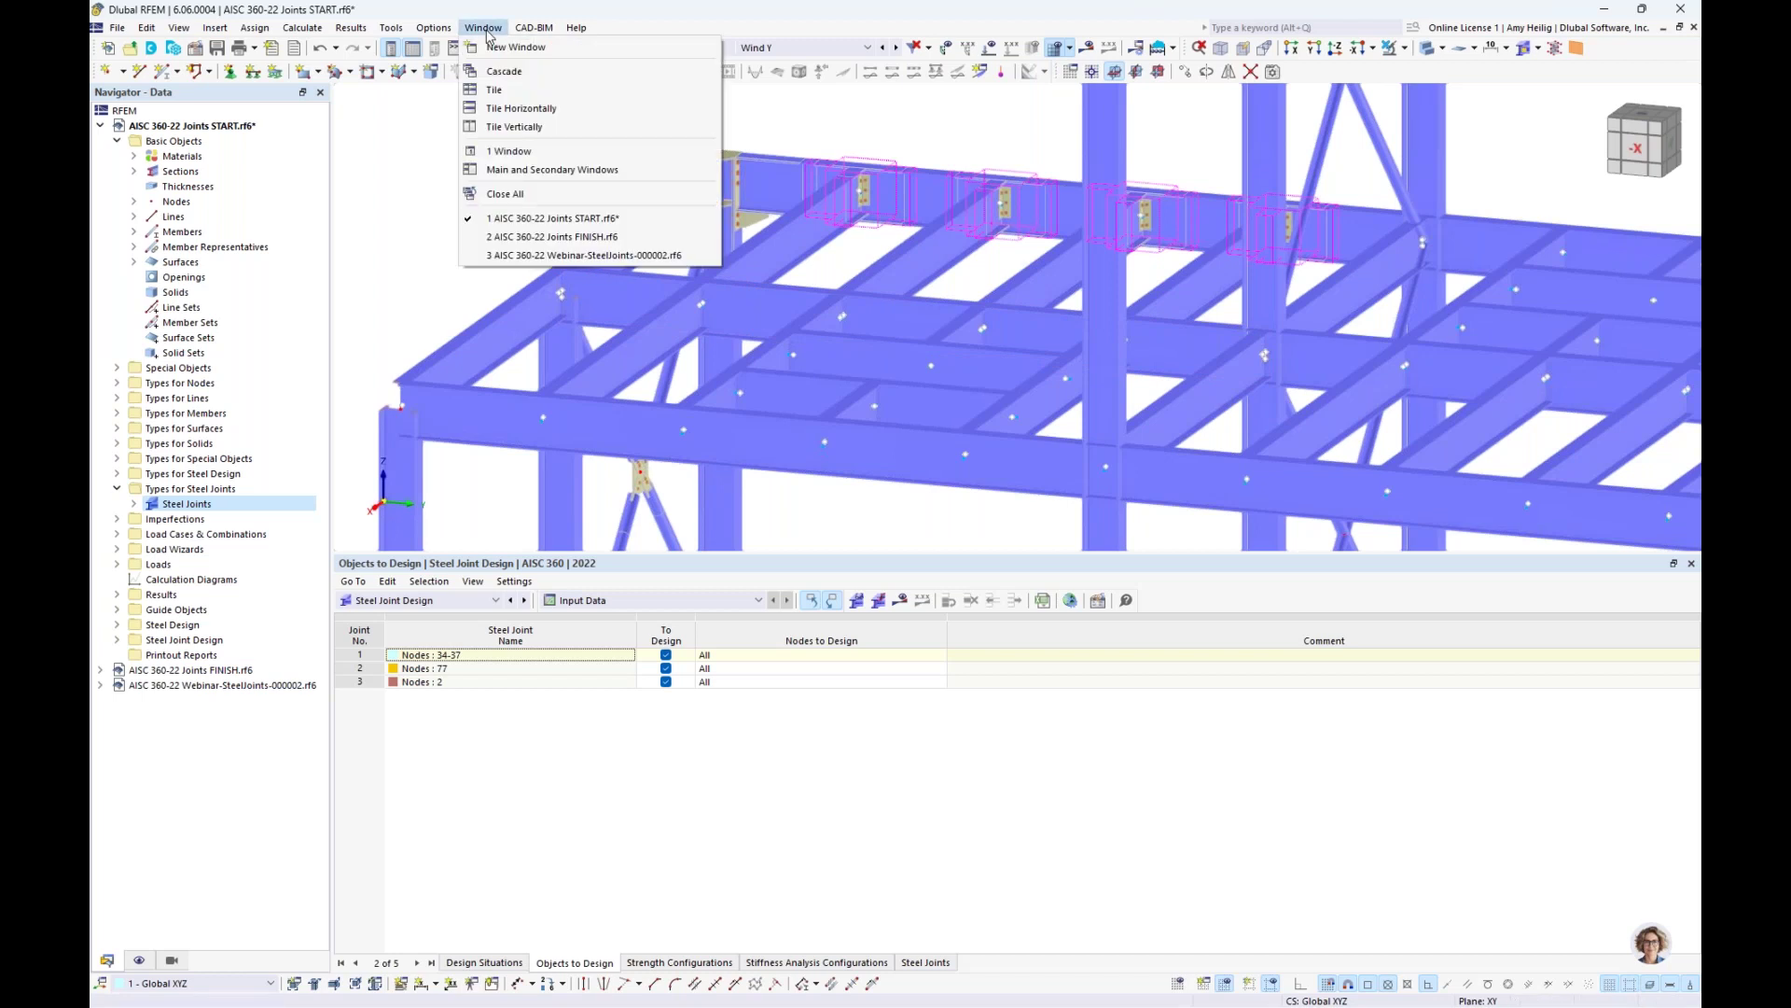
{"action": "left_click", "coordinate": [564, 238]}
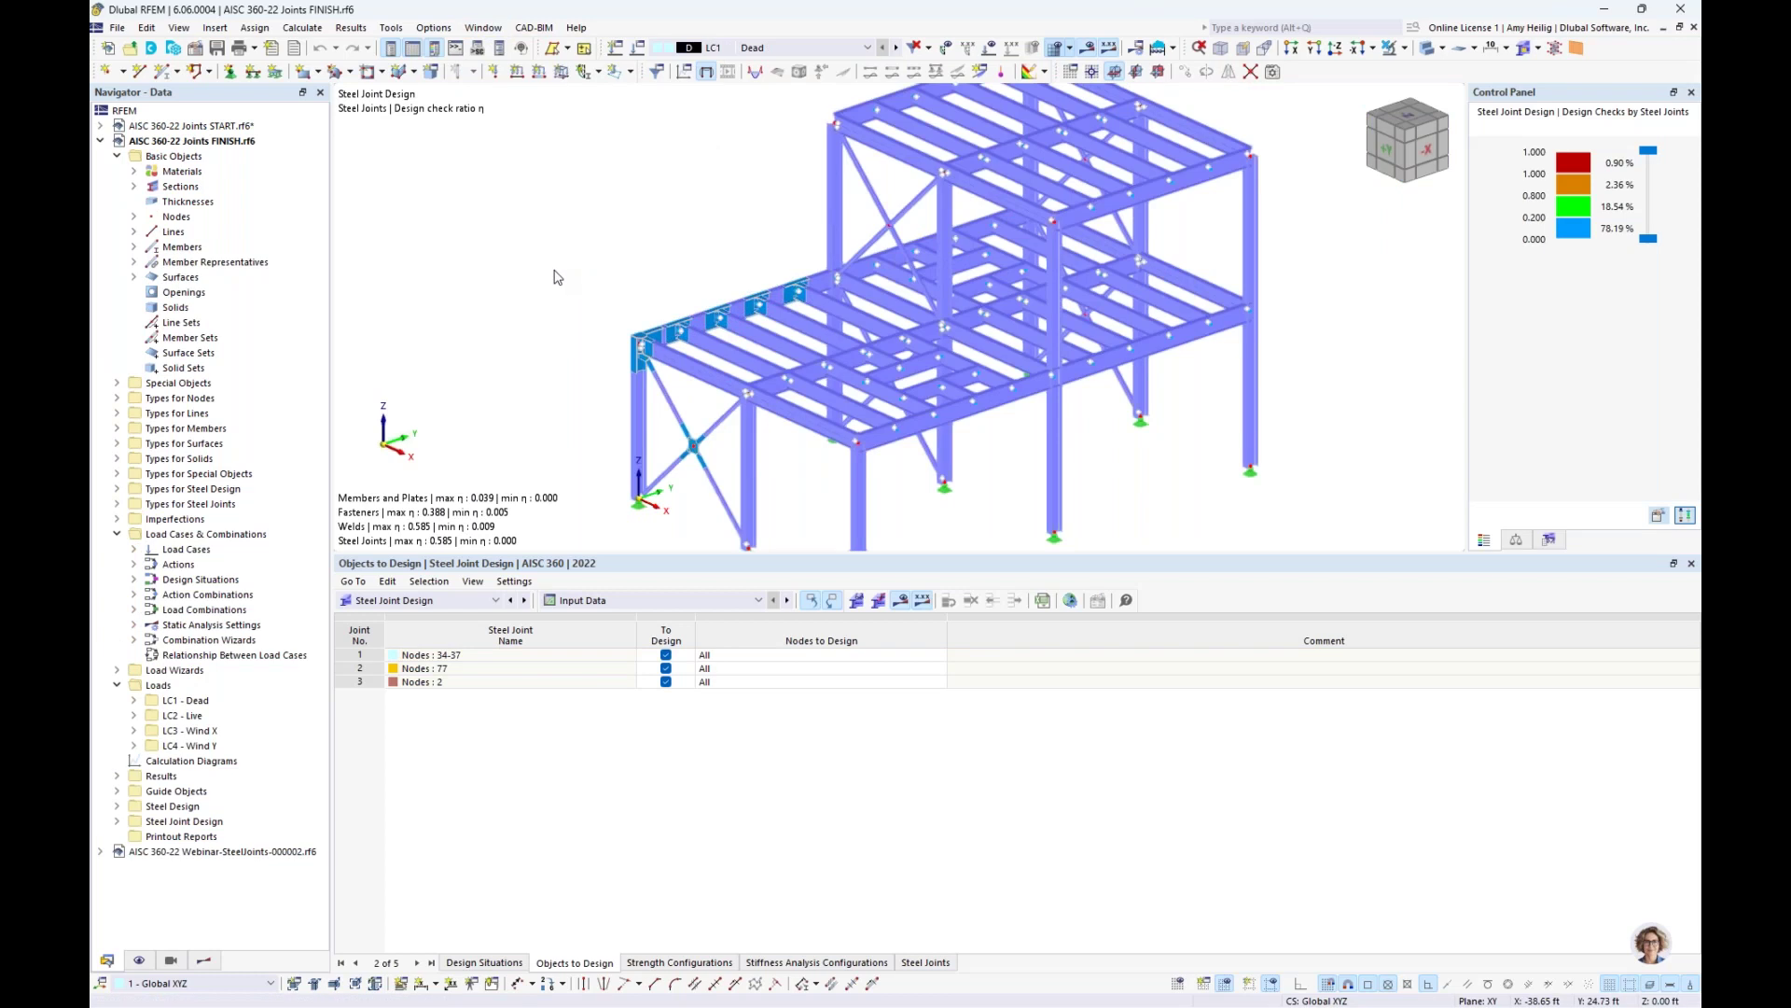
Show the Stress-Strain Analysis results of the steel joint design as design ratios by node
{"action": "left_click", "coordinate": [644, 602]}
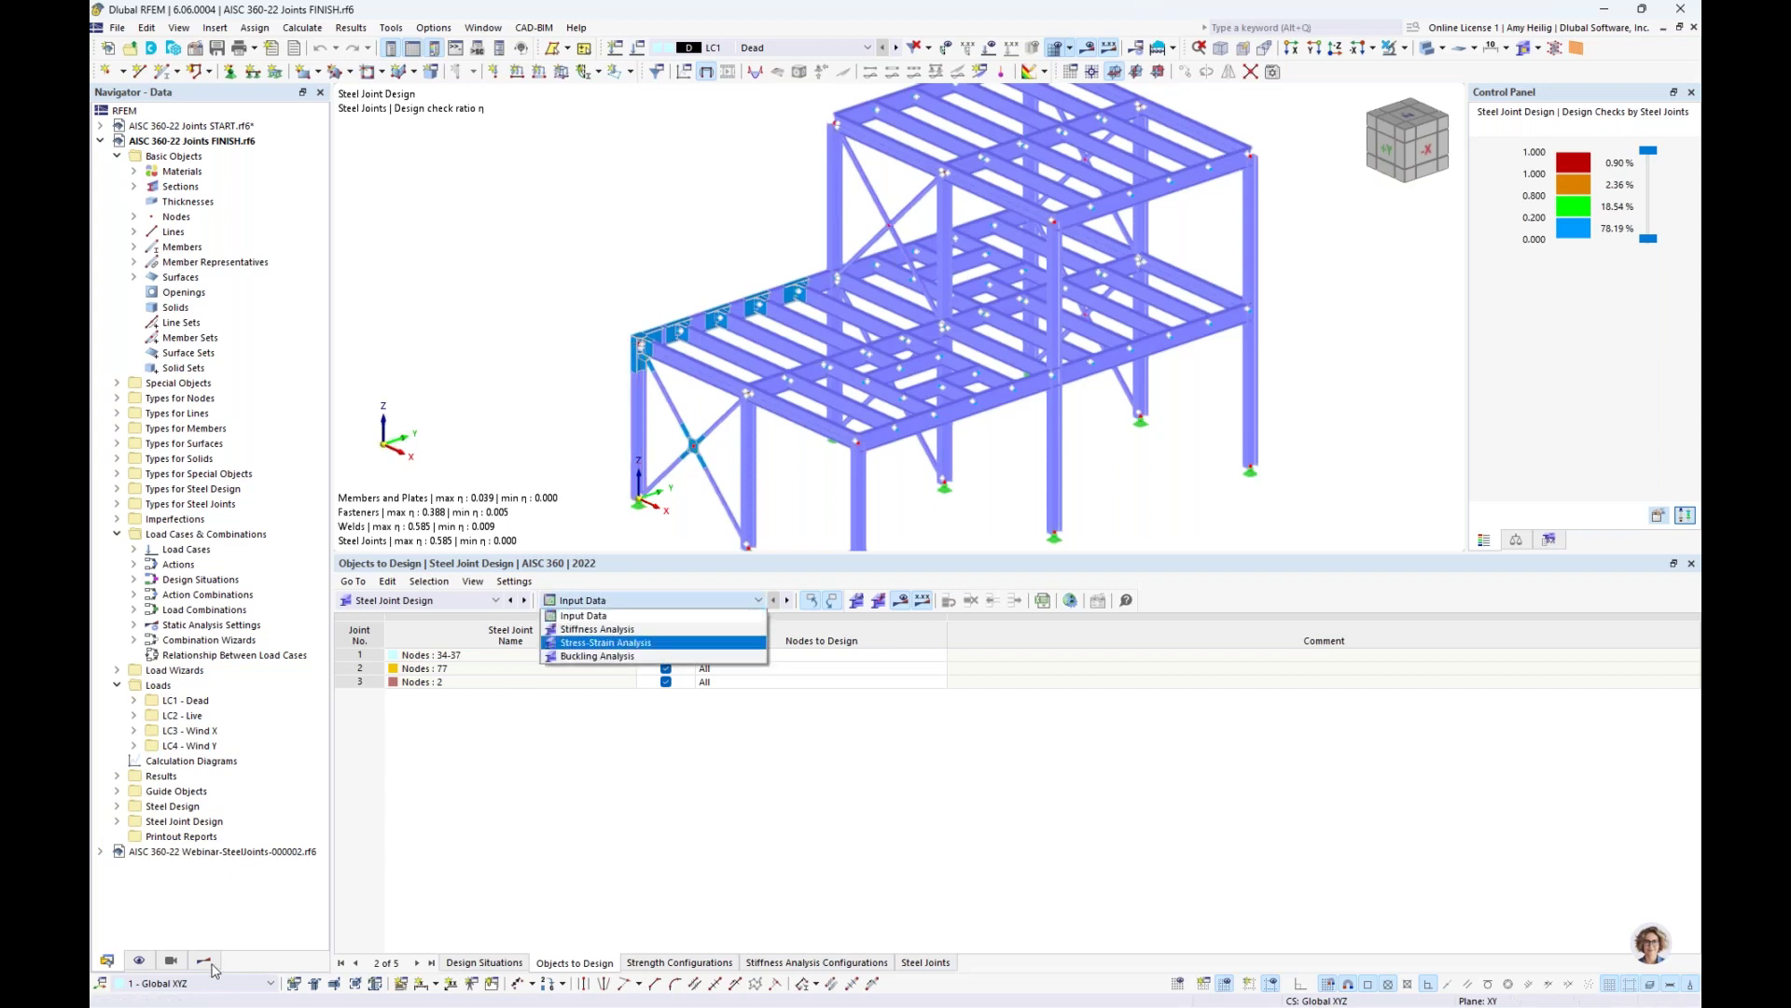
{"action": "left_click", "coordinate": [644, 643]}
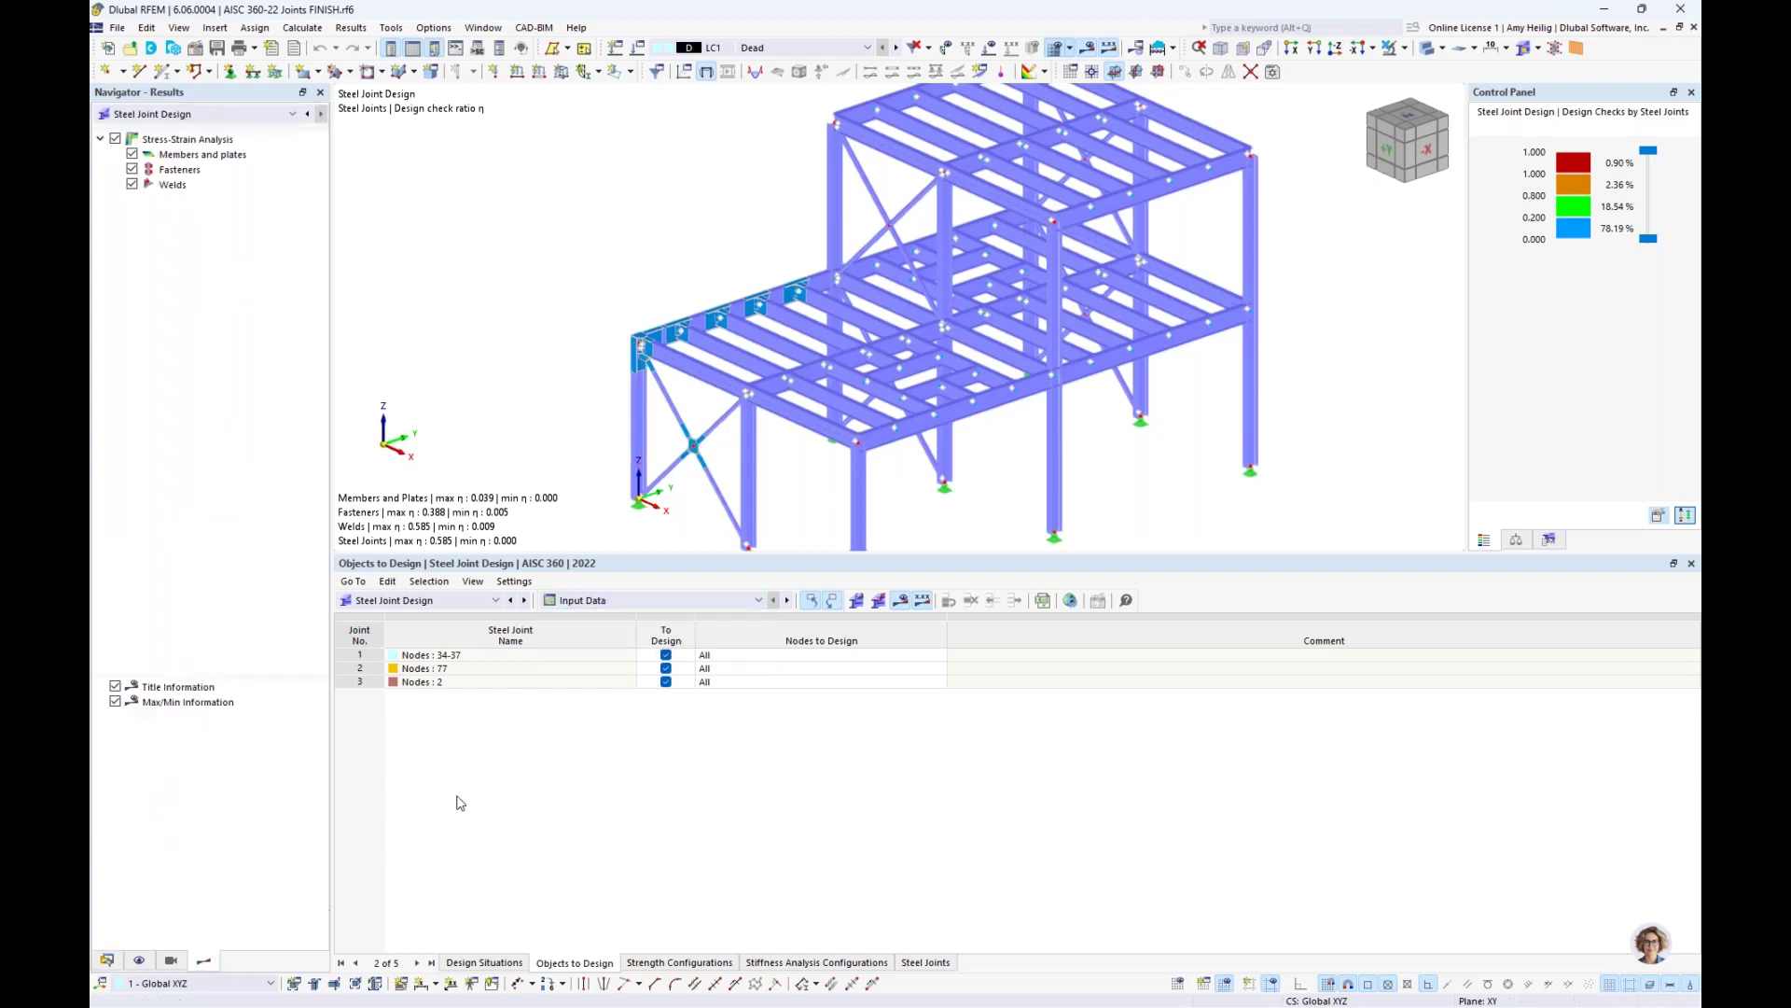
{"action": "left_click", "coordinate": [624, 603]}
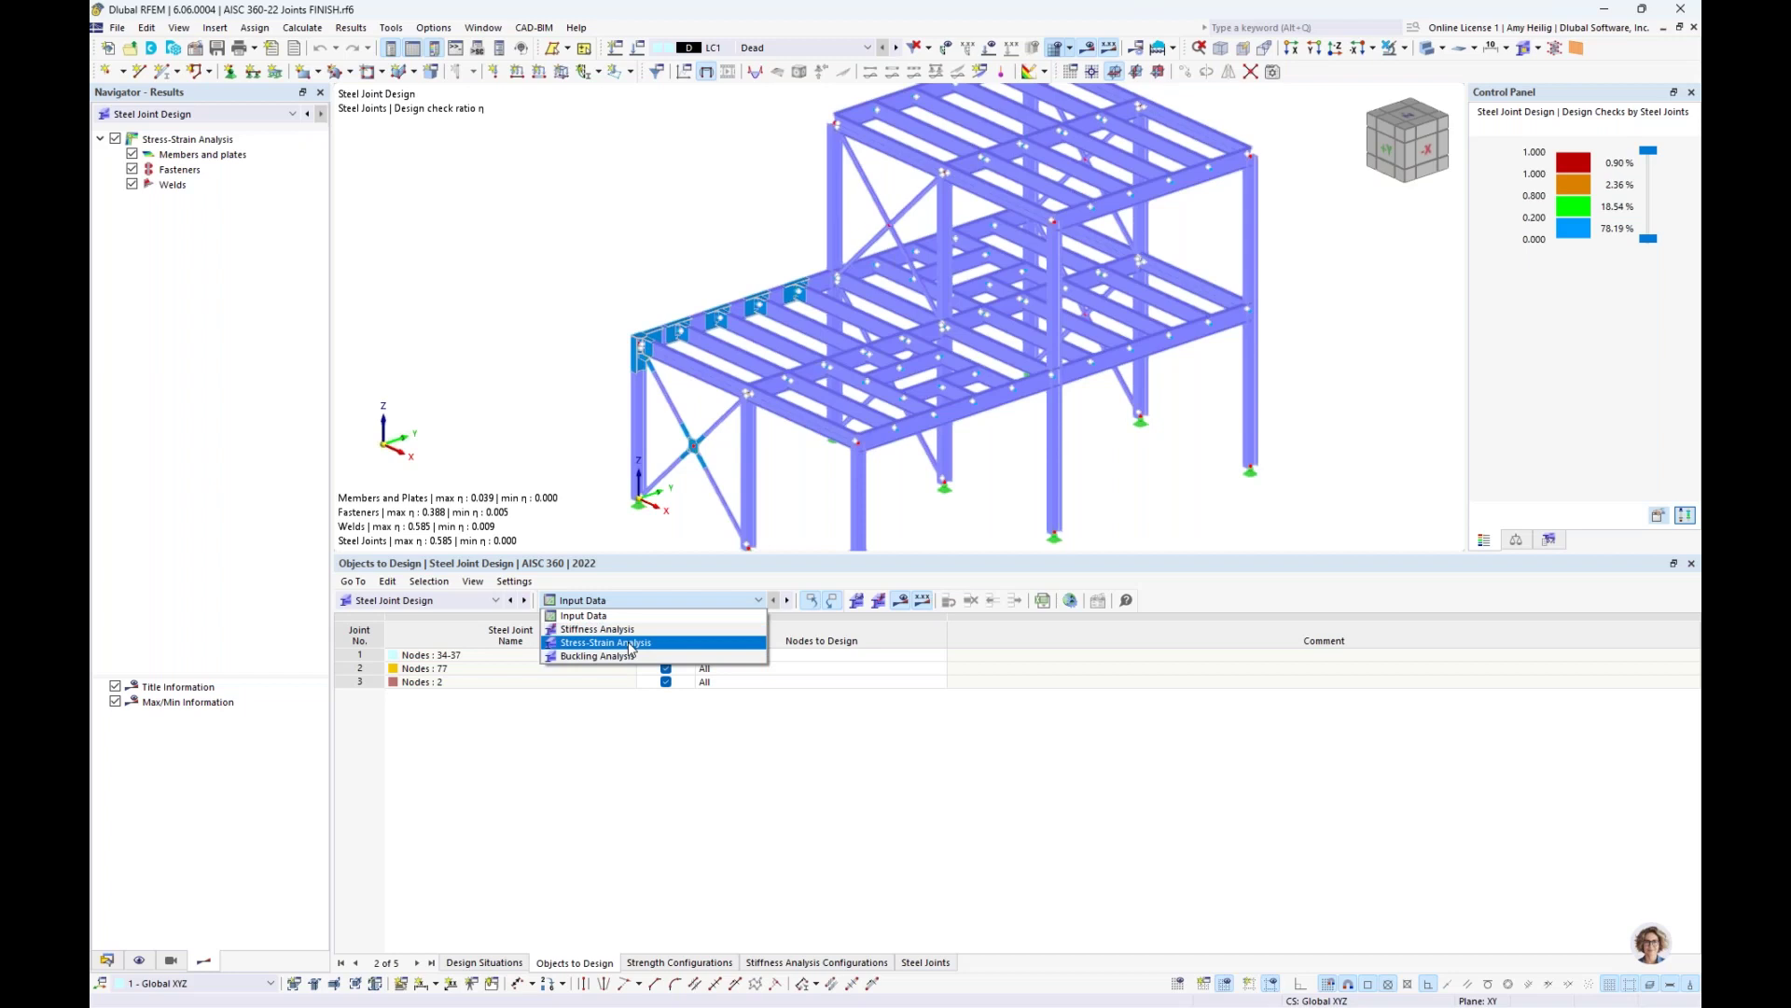
{"action": "left_click", "coordinate": [631, 642]}
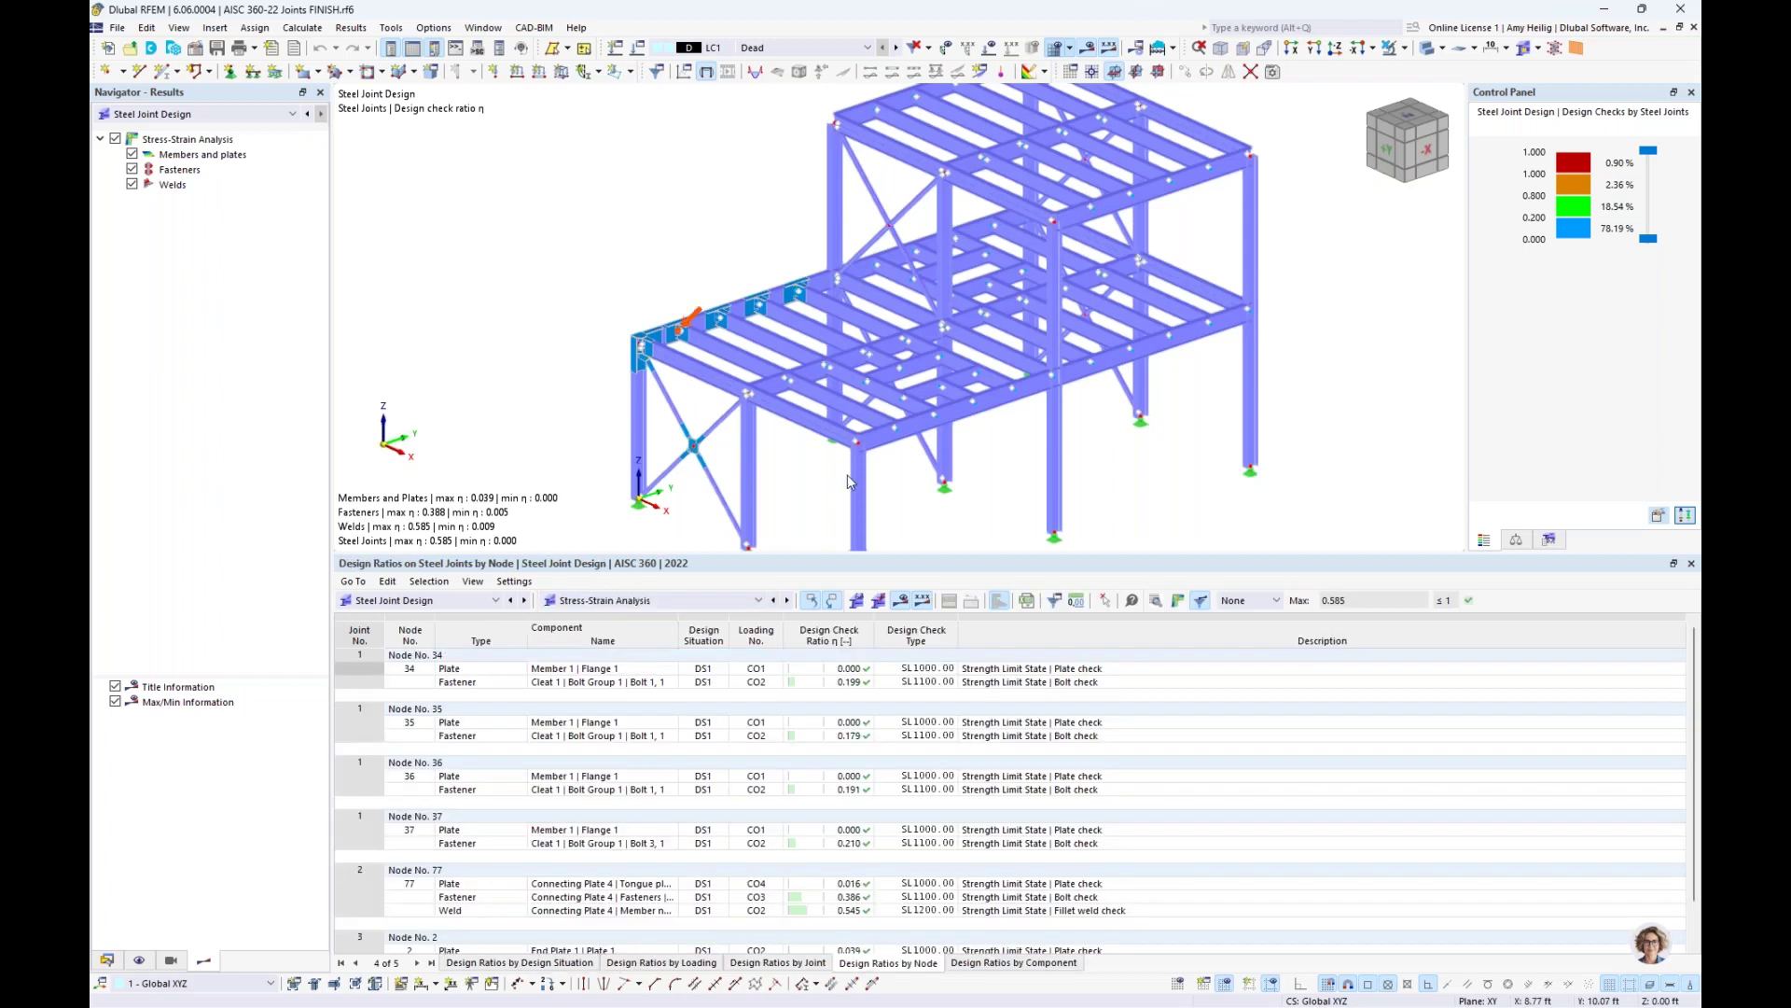
Examine the governing plate, fastener and weld check ratios for the joints at nodes 34-37, 77 and 2
{"action": "scroll", "coordinate": [700, 417], "scroll_direction": "up", "scroll_amount": 5}
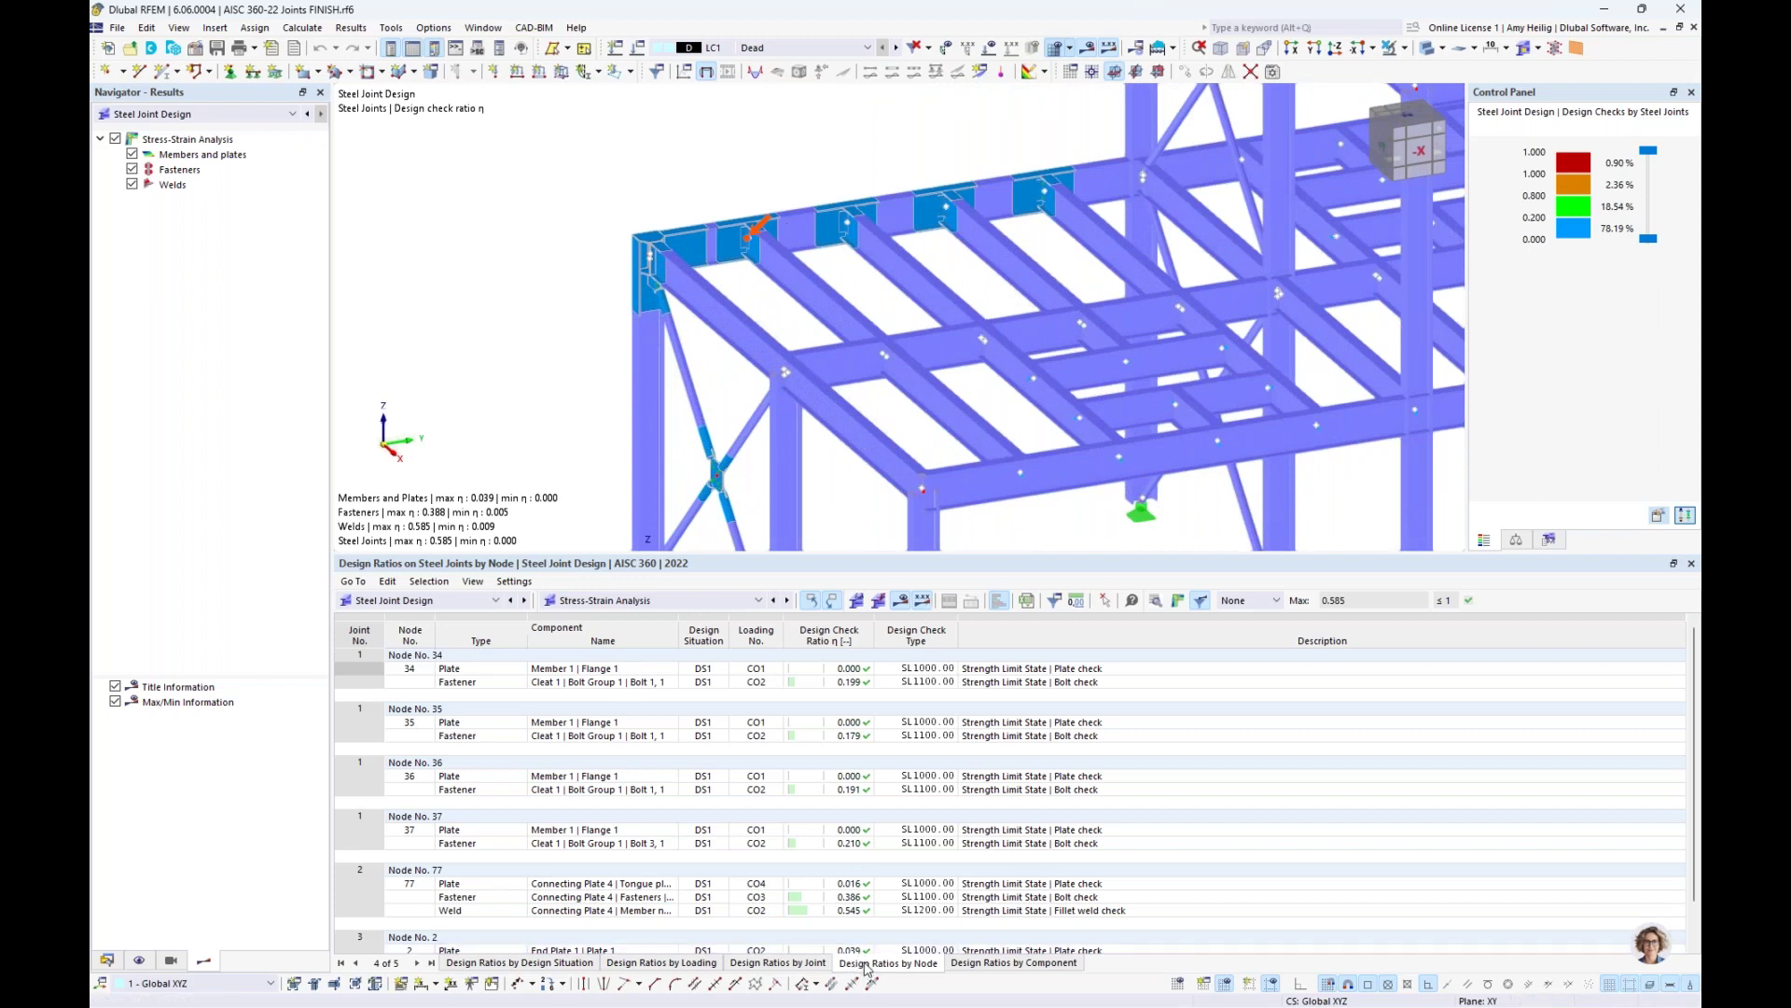
{"action": "left_click", "coordinate": [975, 668]}
{"action": "left_click", "coordinate": [980, 723]}
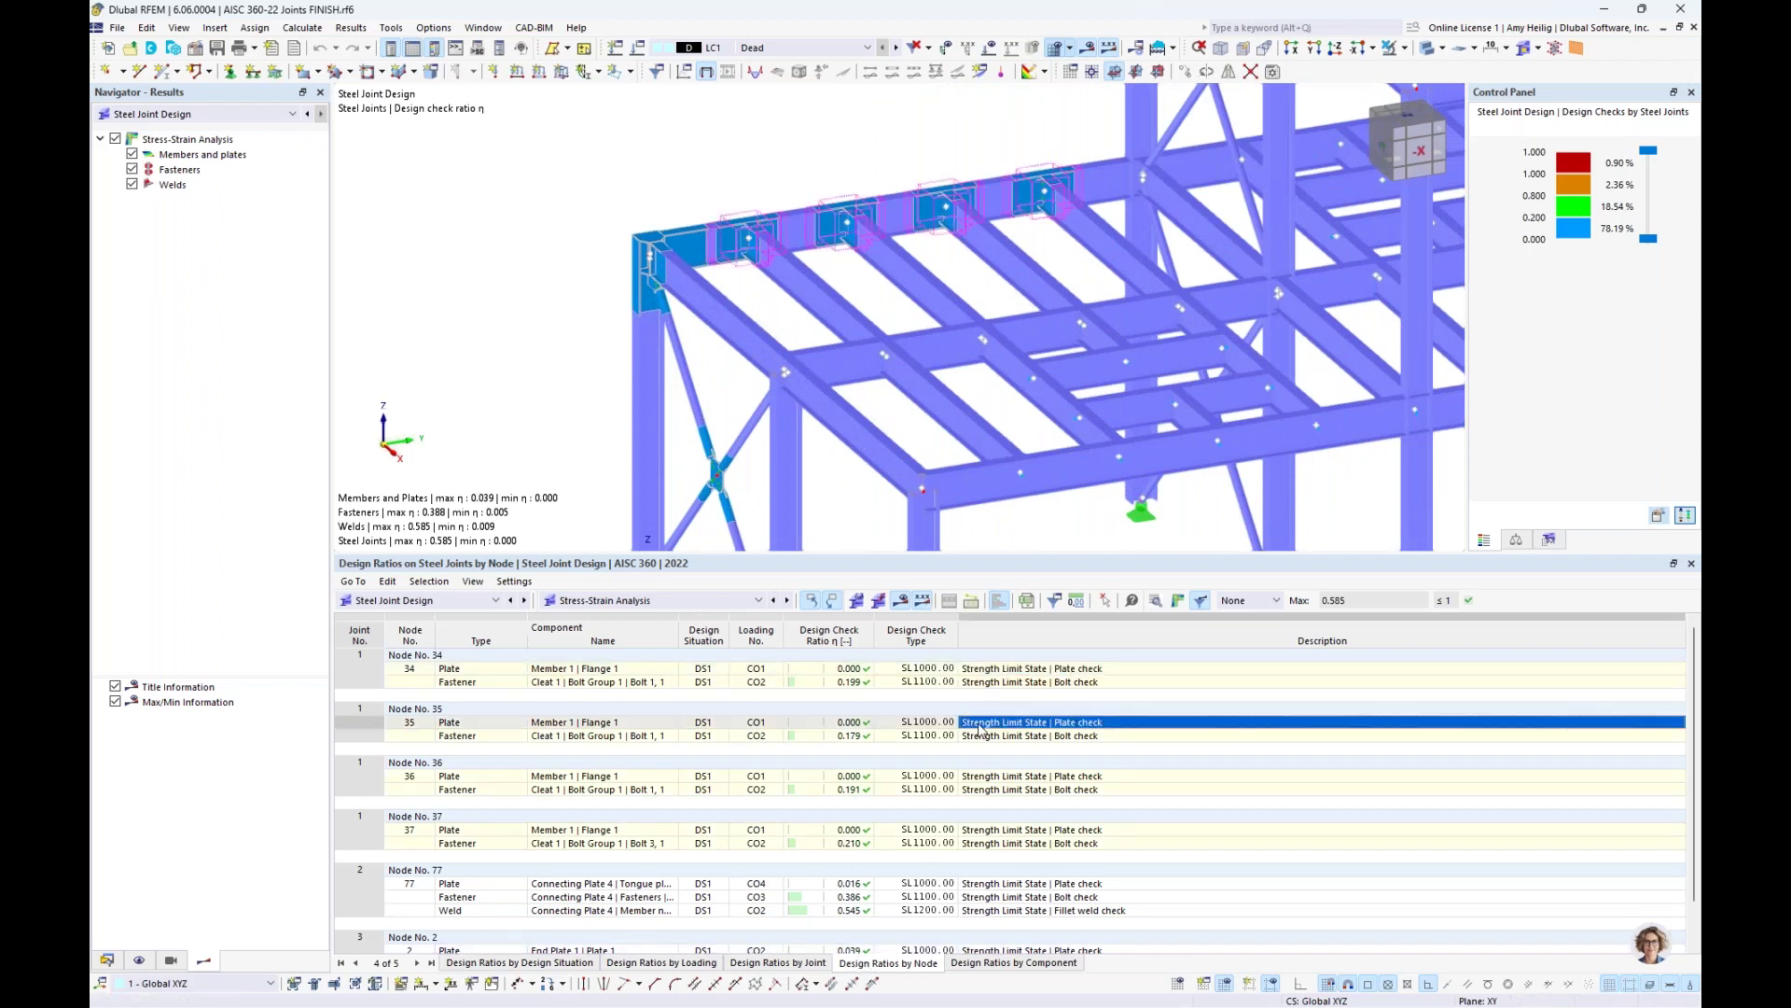
{"action": "scroll", "coordinate": [980, 730], "scroll_direction": "down", "scroll_amount": 1}
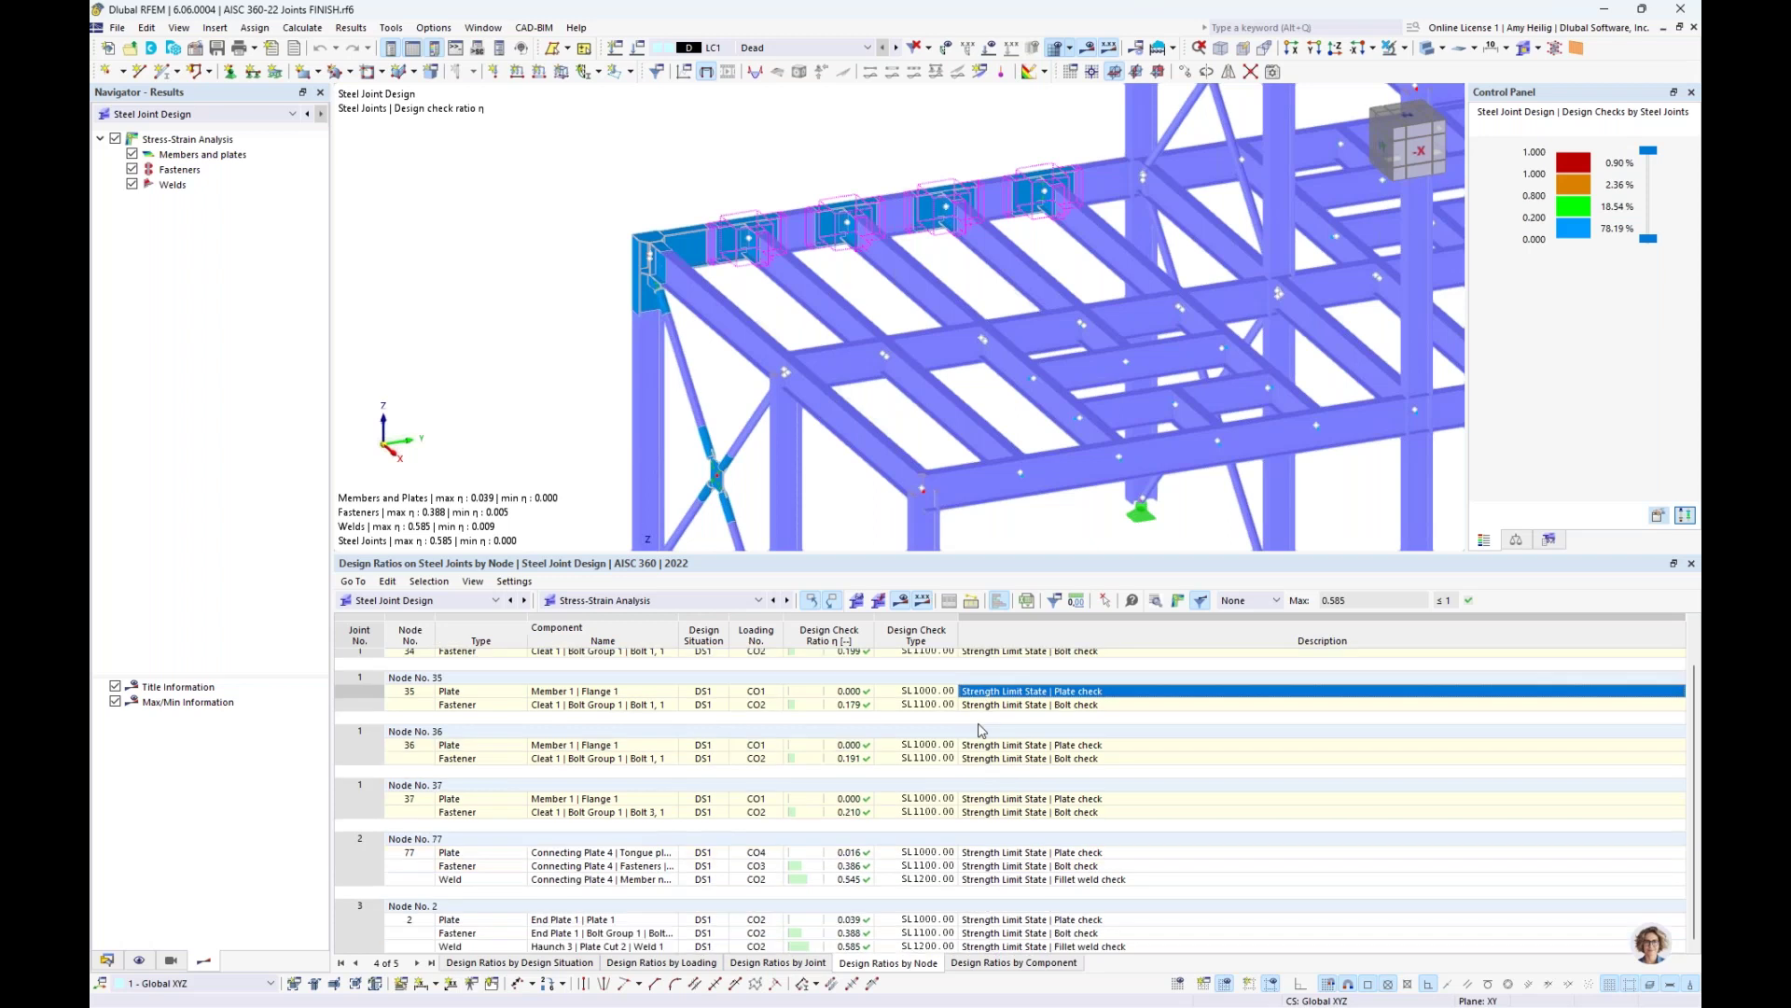
{"action": "left_click", "coordinate": [980, 852]}
{"action": "left_click", "coordinate": [991, 920]}
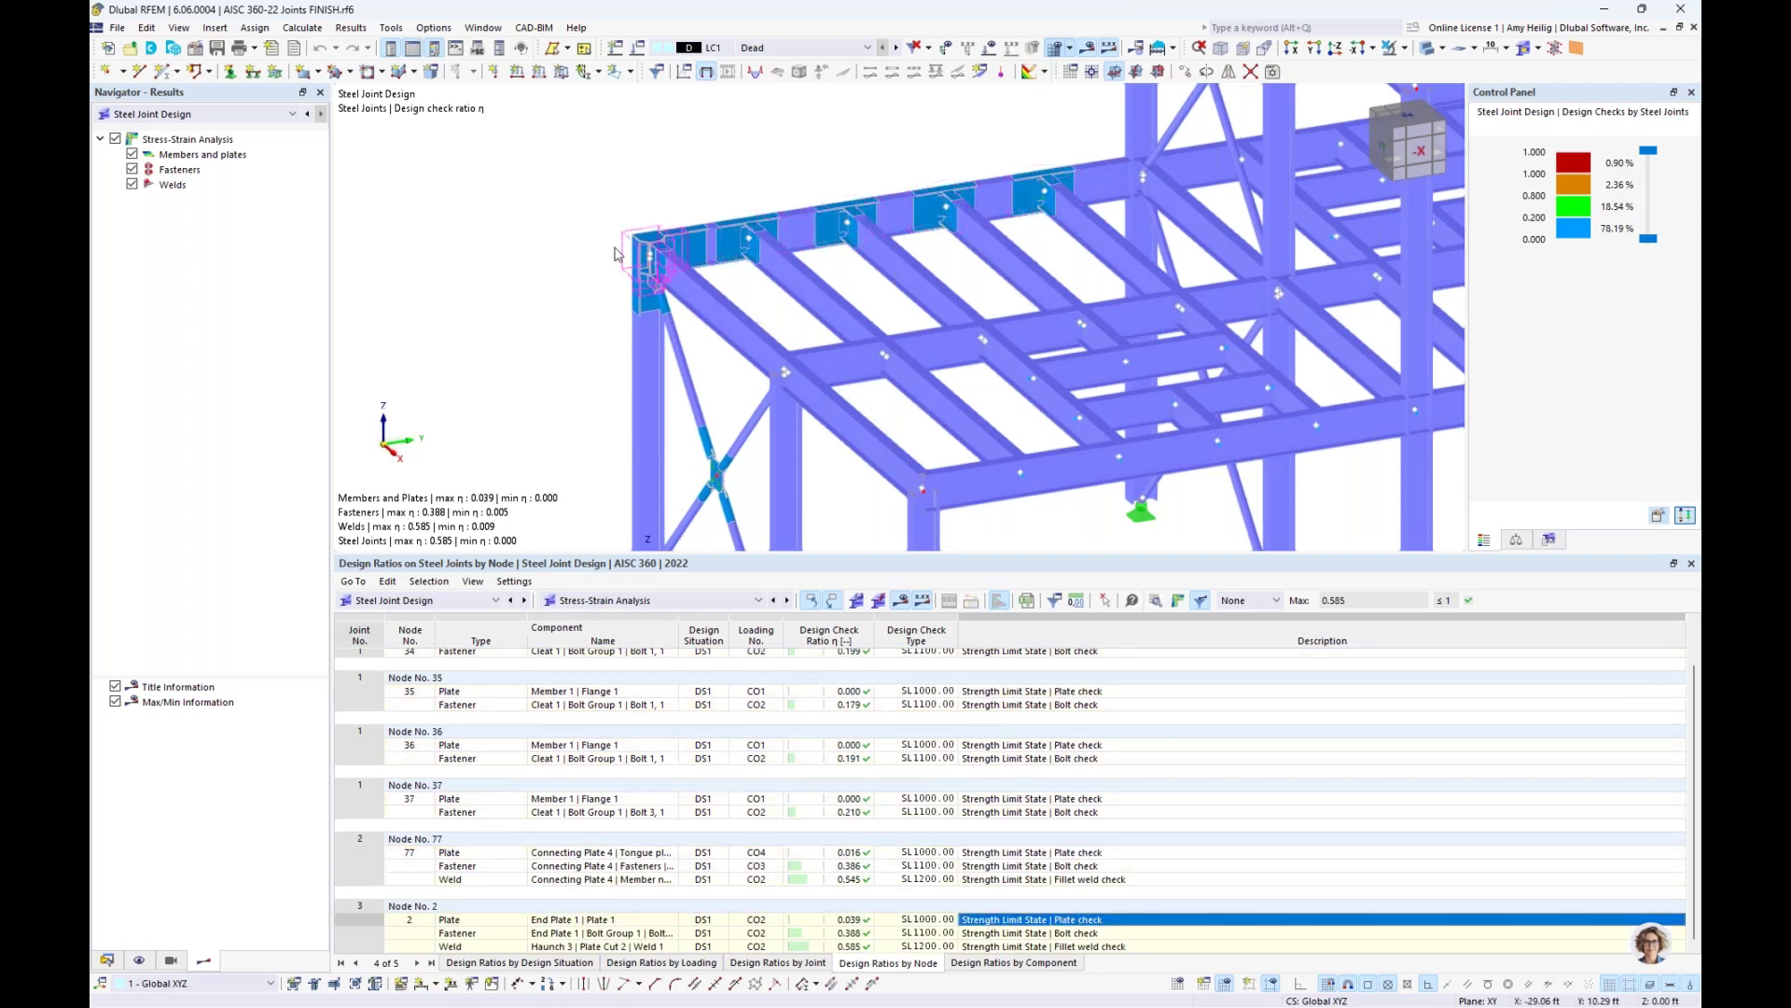
Examine the design check details of node 2's fillet weld and of its Fastener component type, including the bolt resistance formulas
{"action": "left_click", "coordinate": [1077, 946]}
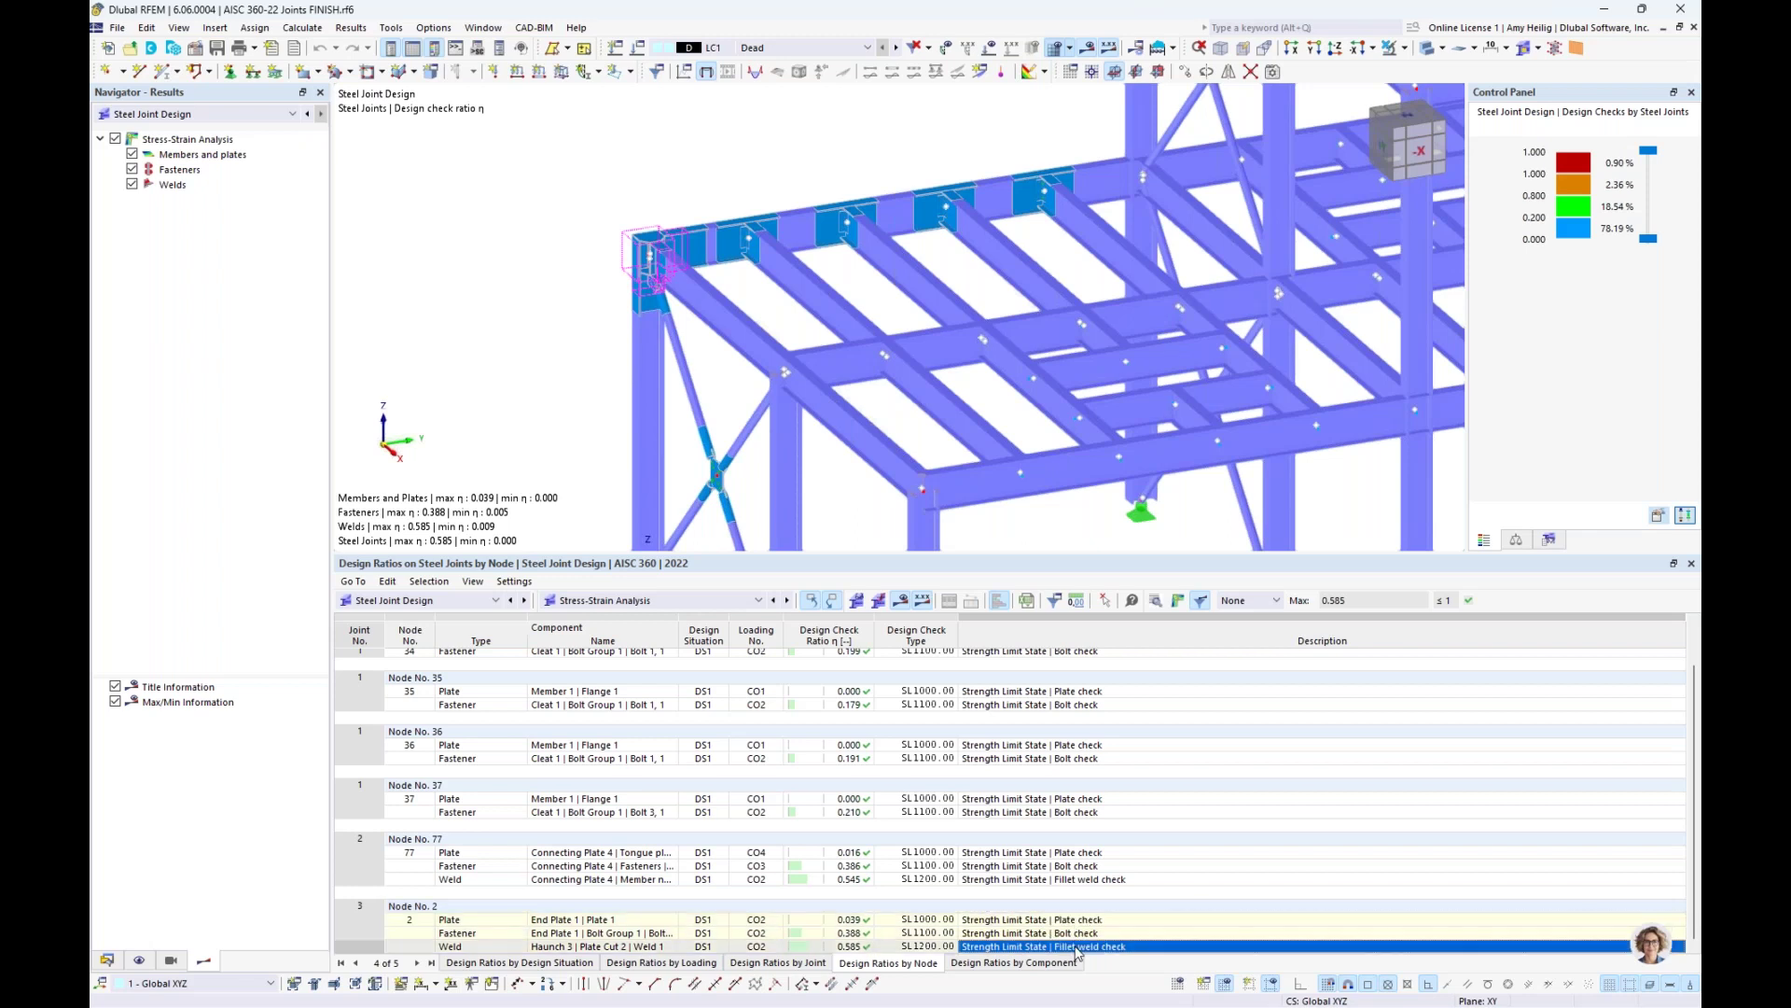
{"action": "left_click", "coordinate": [1156, 601]}
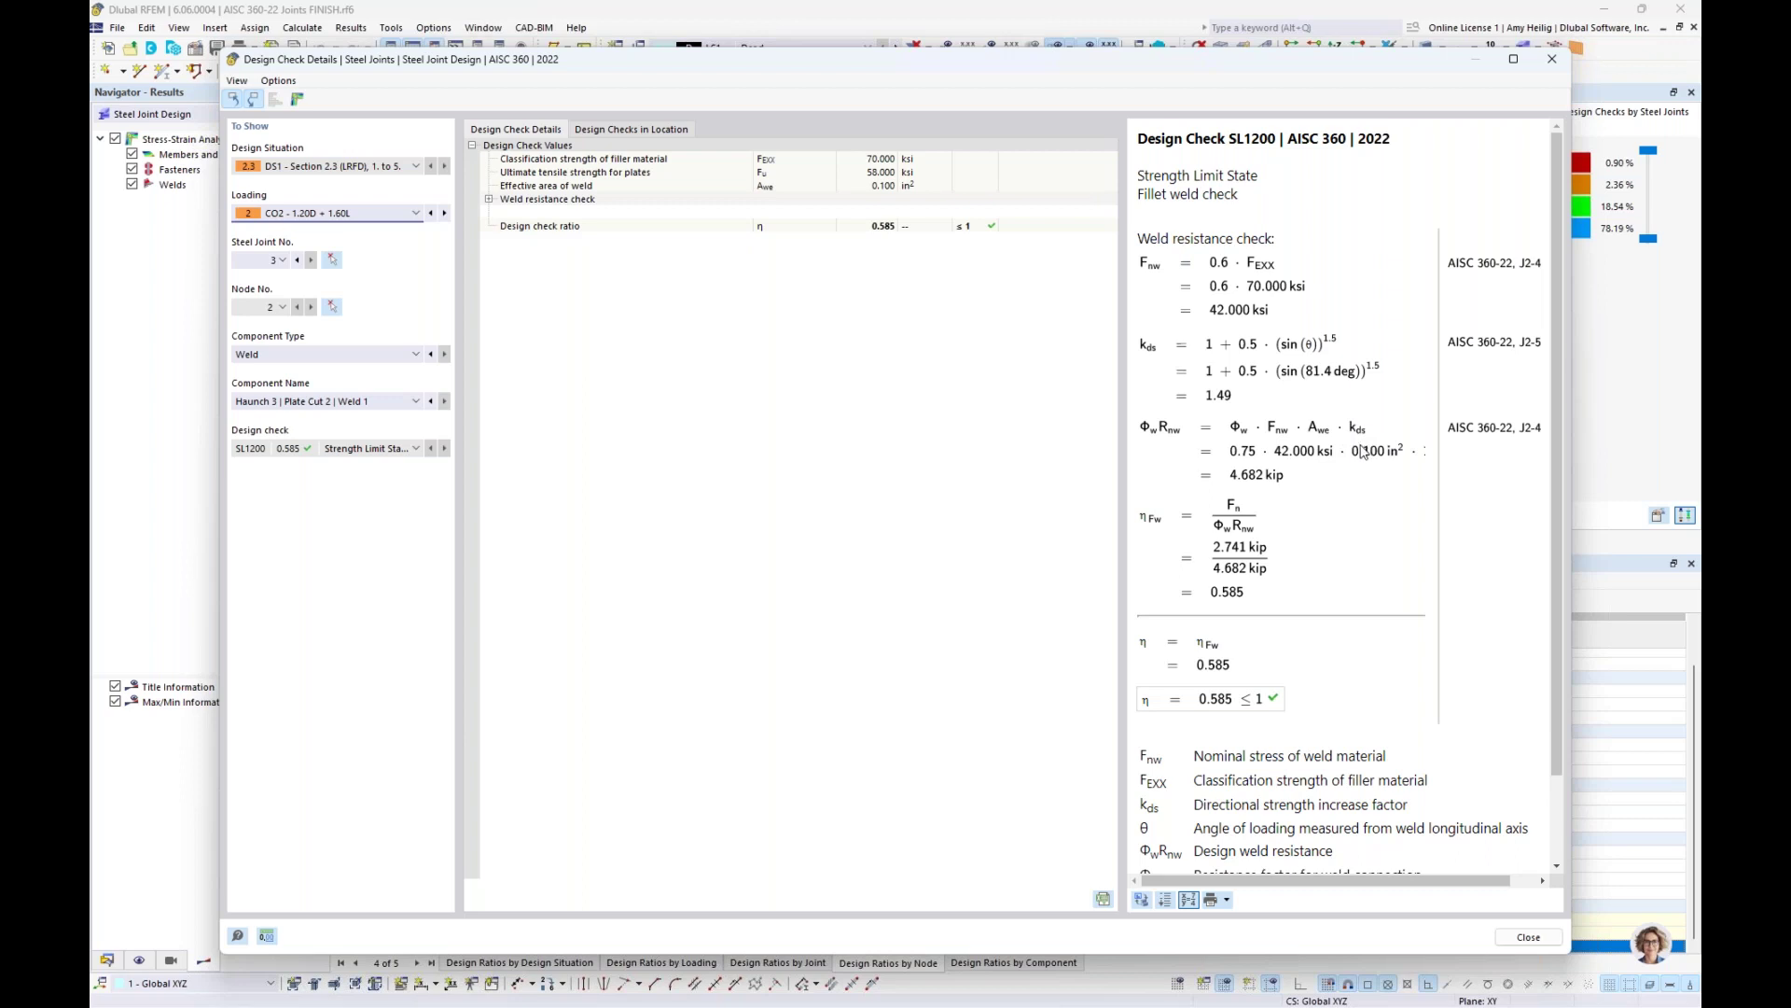
{"action": "left_click", "coordinate": [326, 357]}
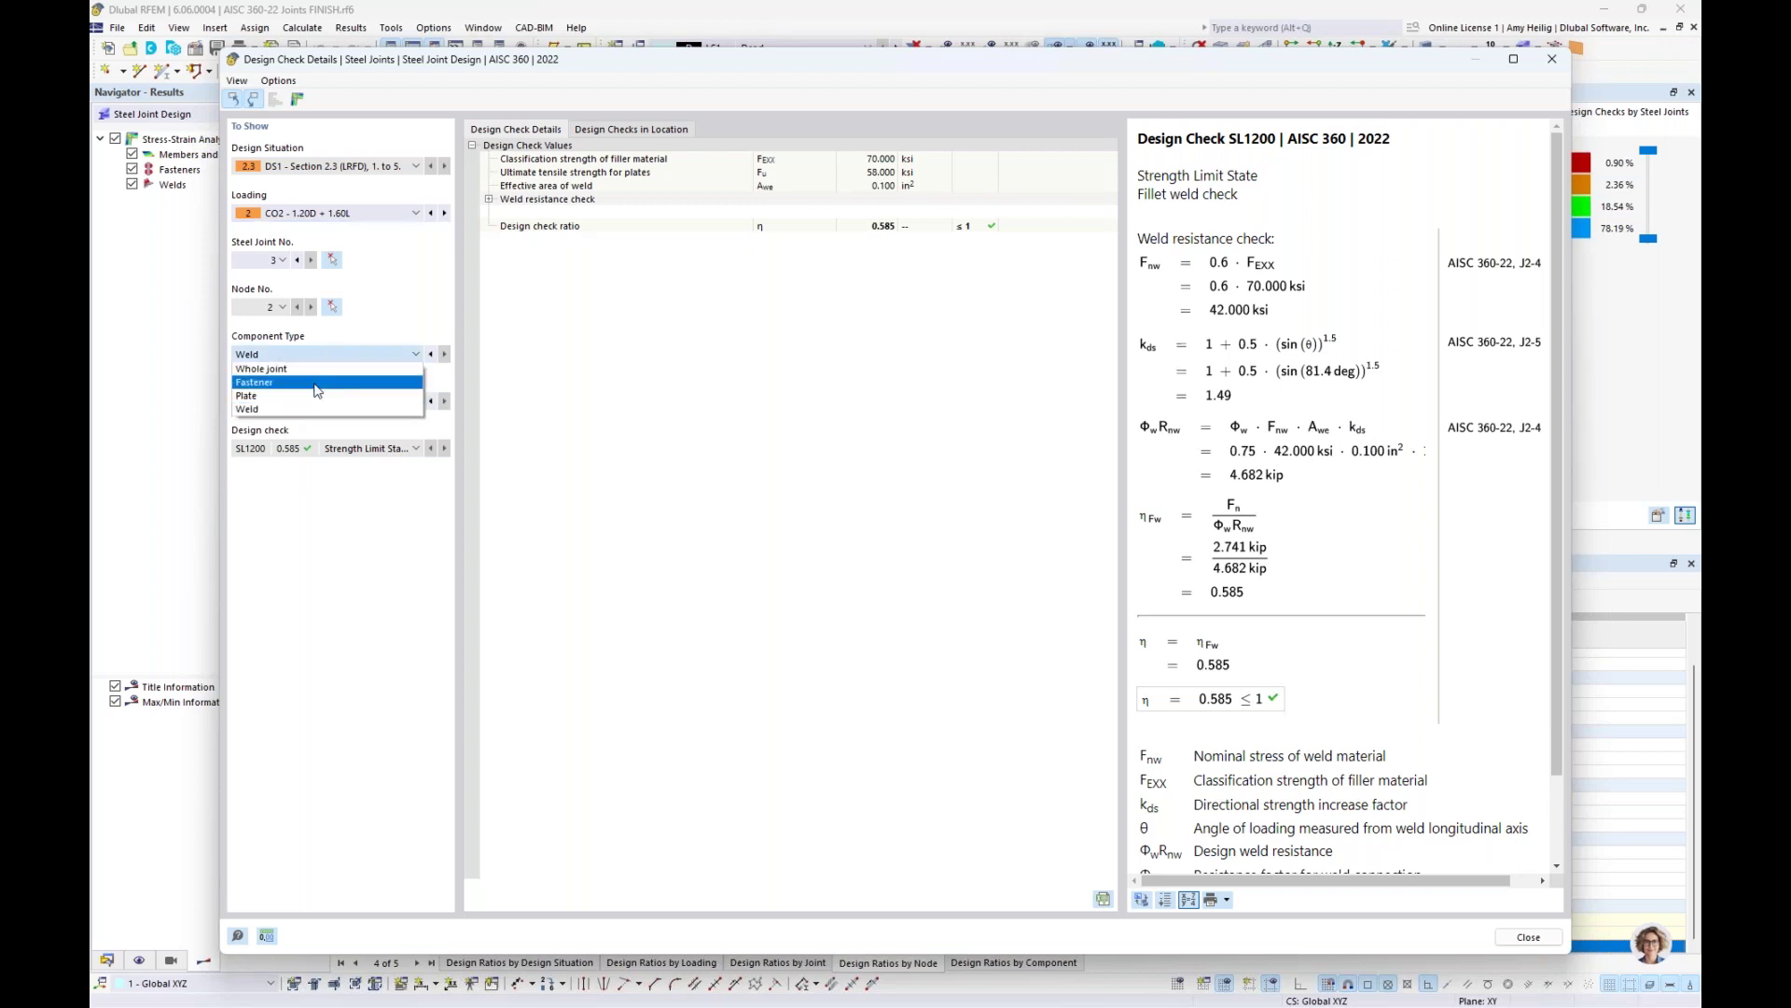
{"action": "left_click", "coordinate": [317, 382]}
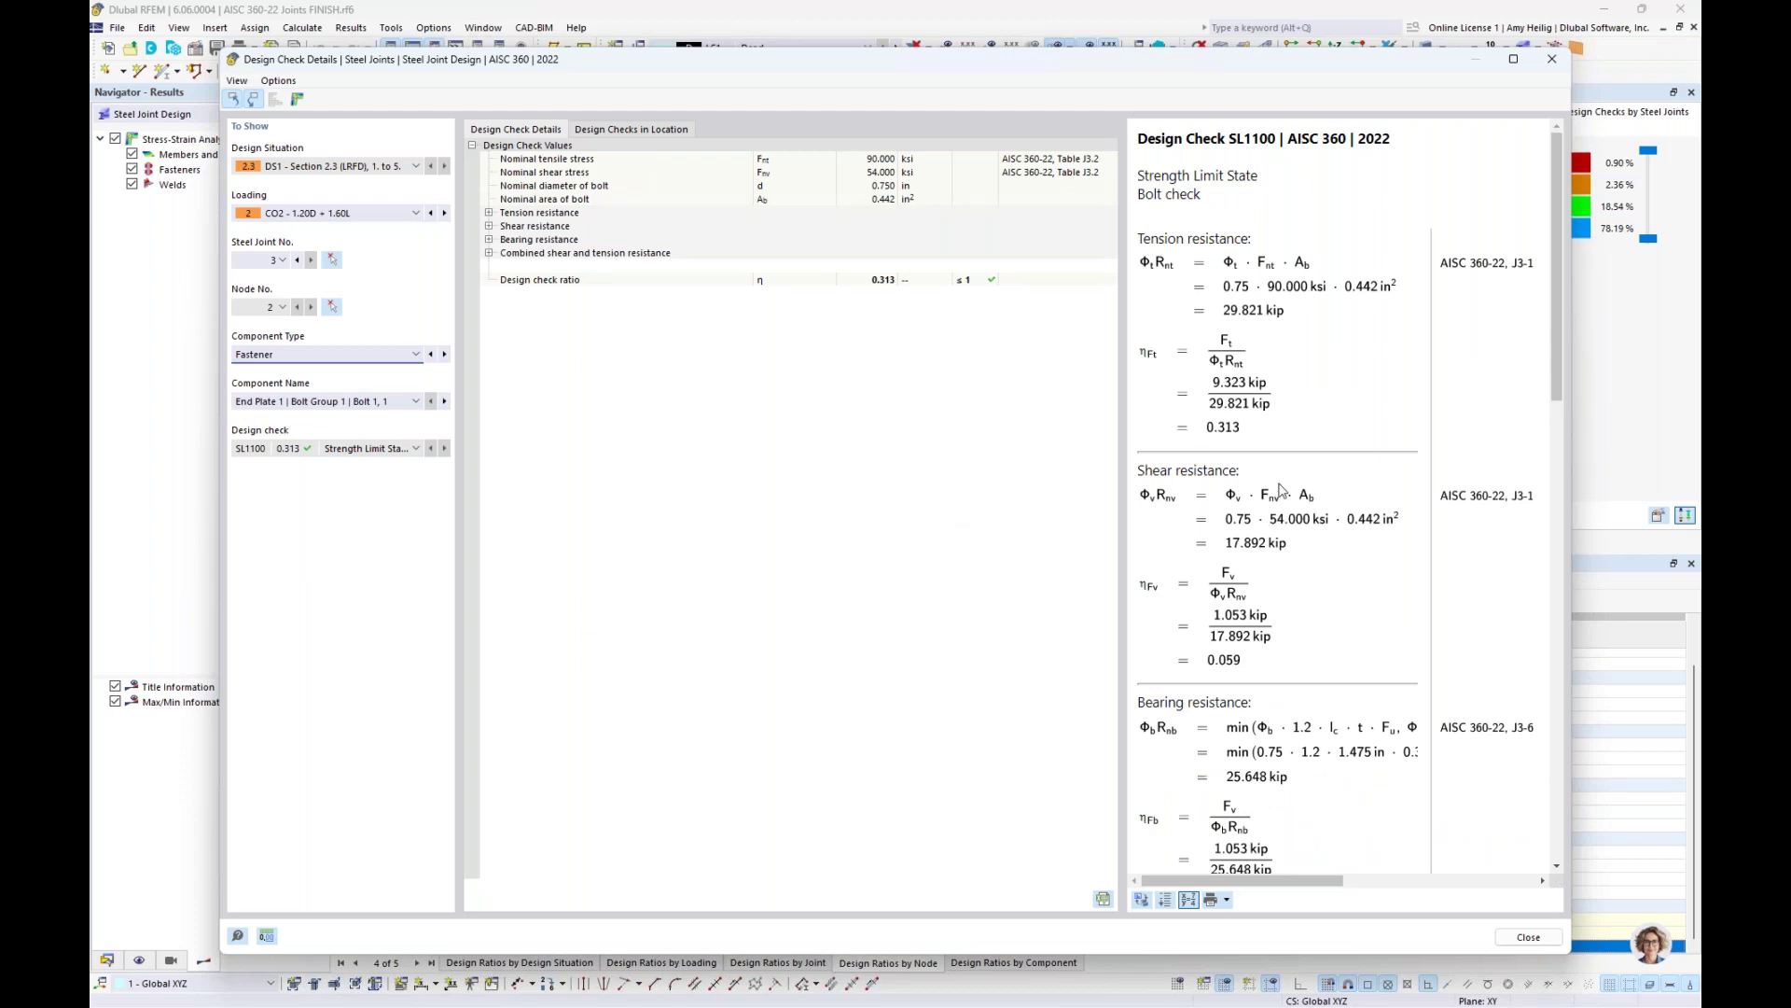
{"action": "scroll", "coordinate": [1344, 527], "scroll_direction": "down", "scroll_amount": 10}
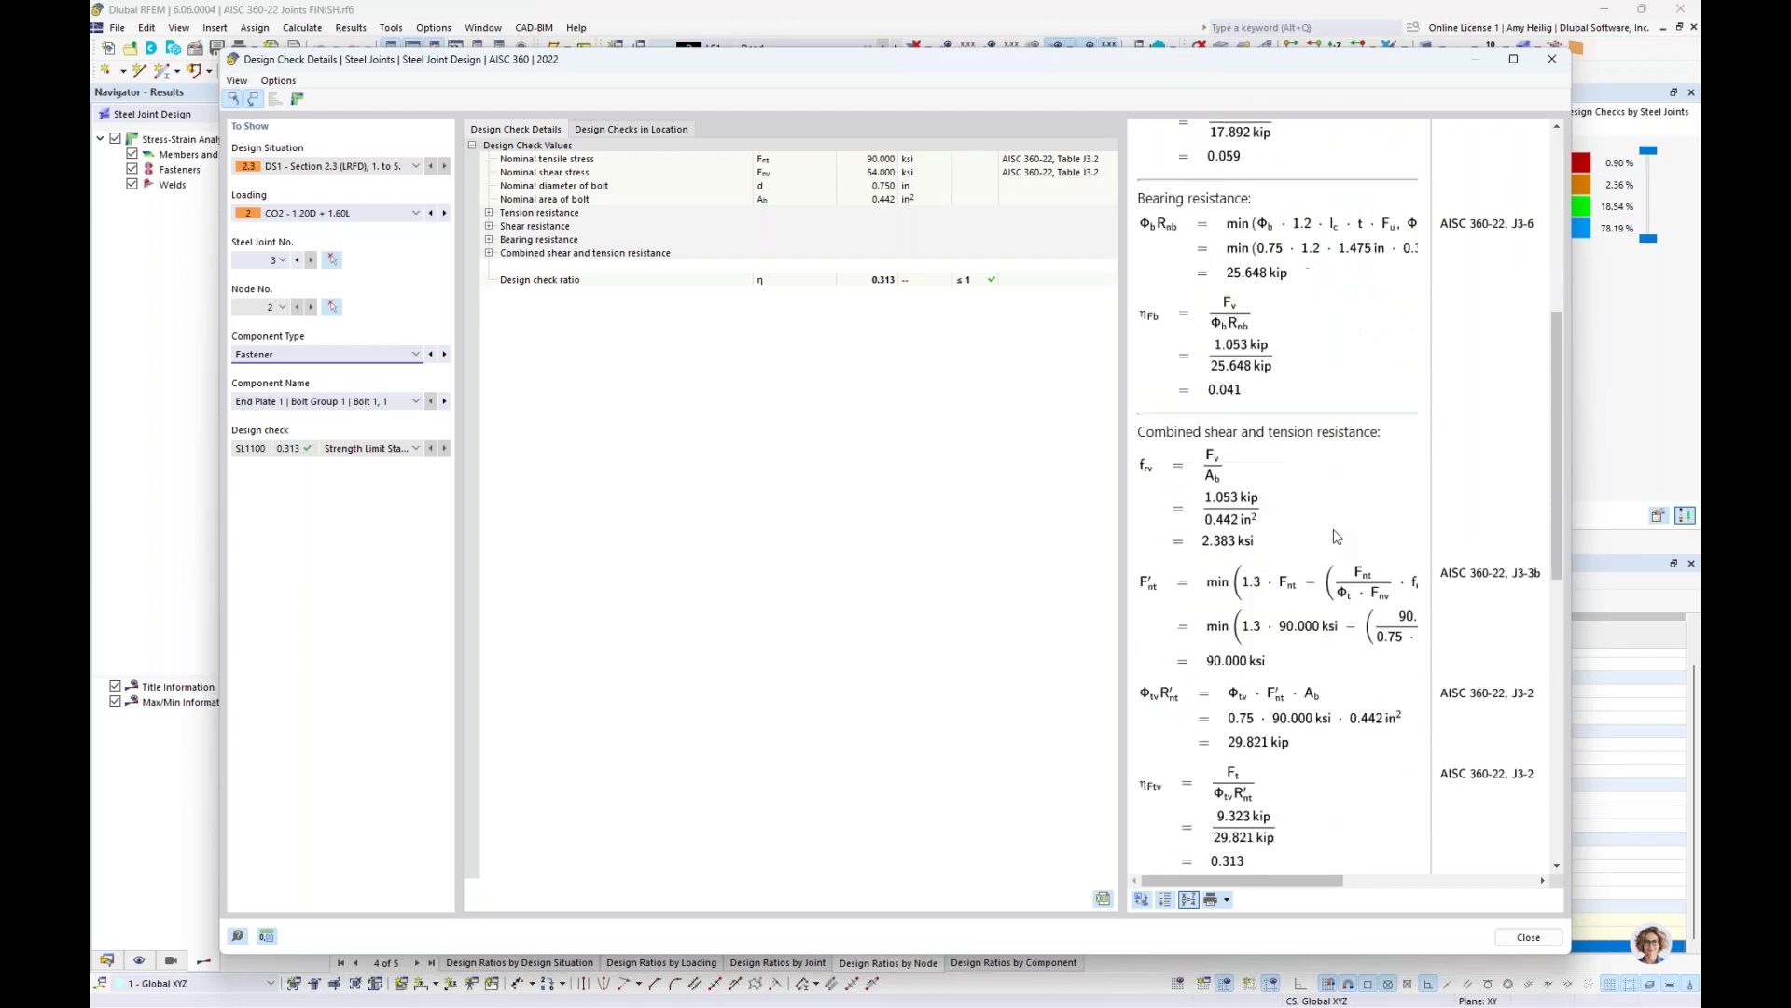
{"action": "scroll", "coordinate": [1336, 535], "scroll_direction": "down", "scroll_amount": 3}
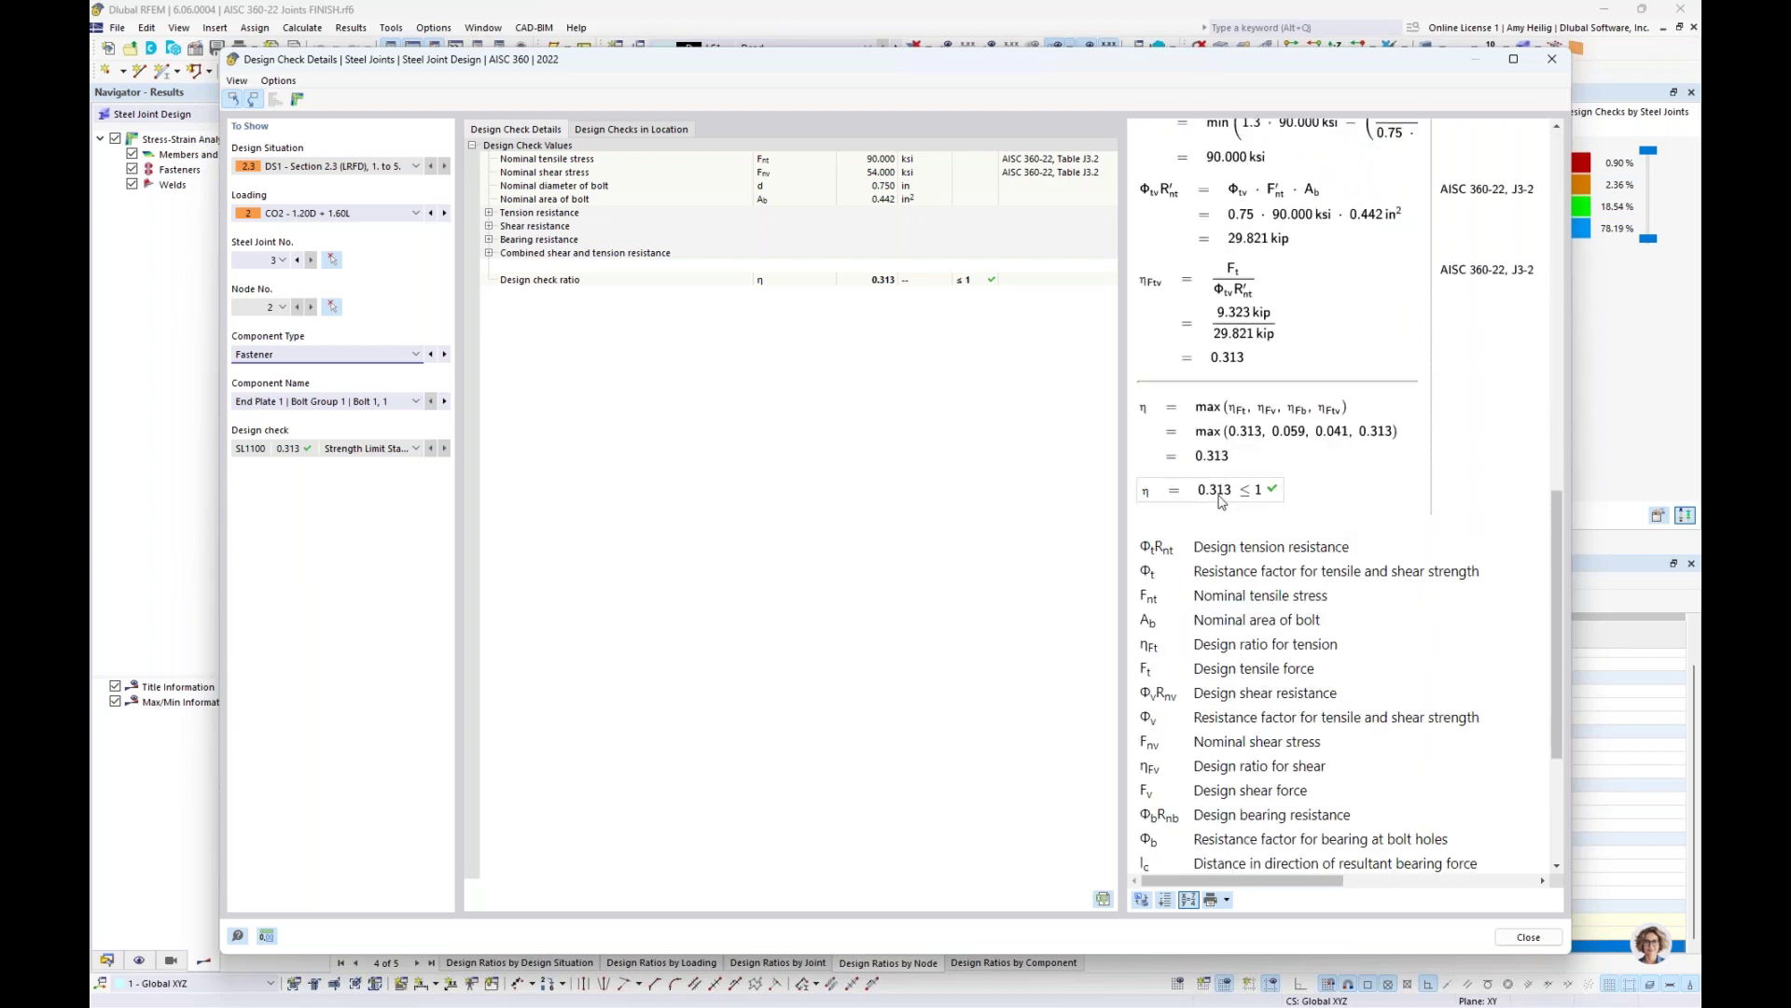
{"action": "left_click", "coordinate": [1552, 59]}
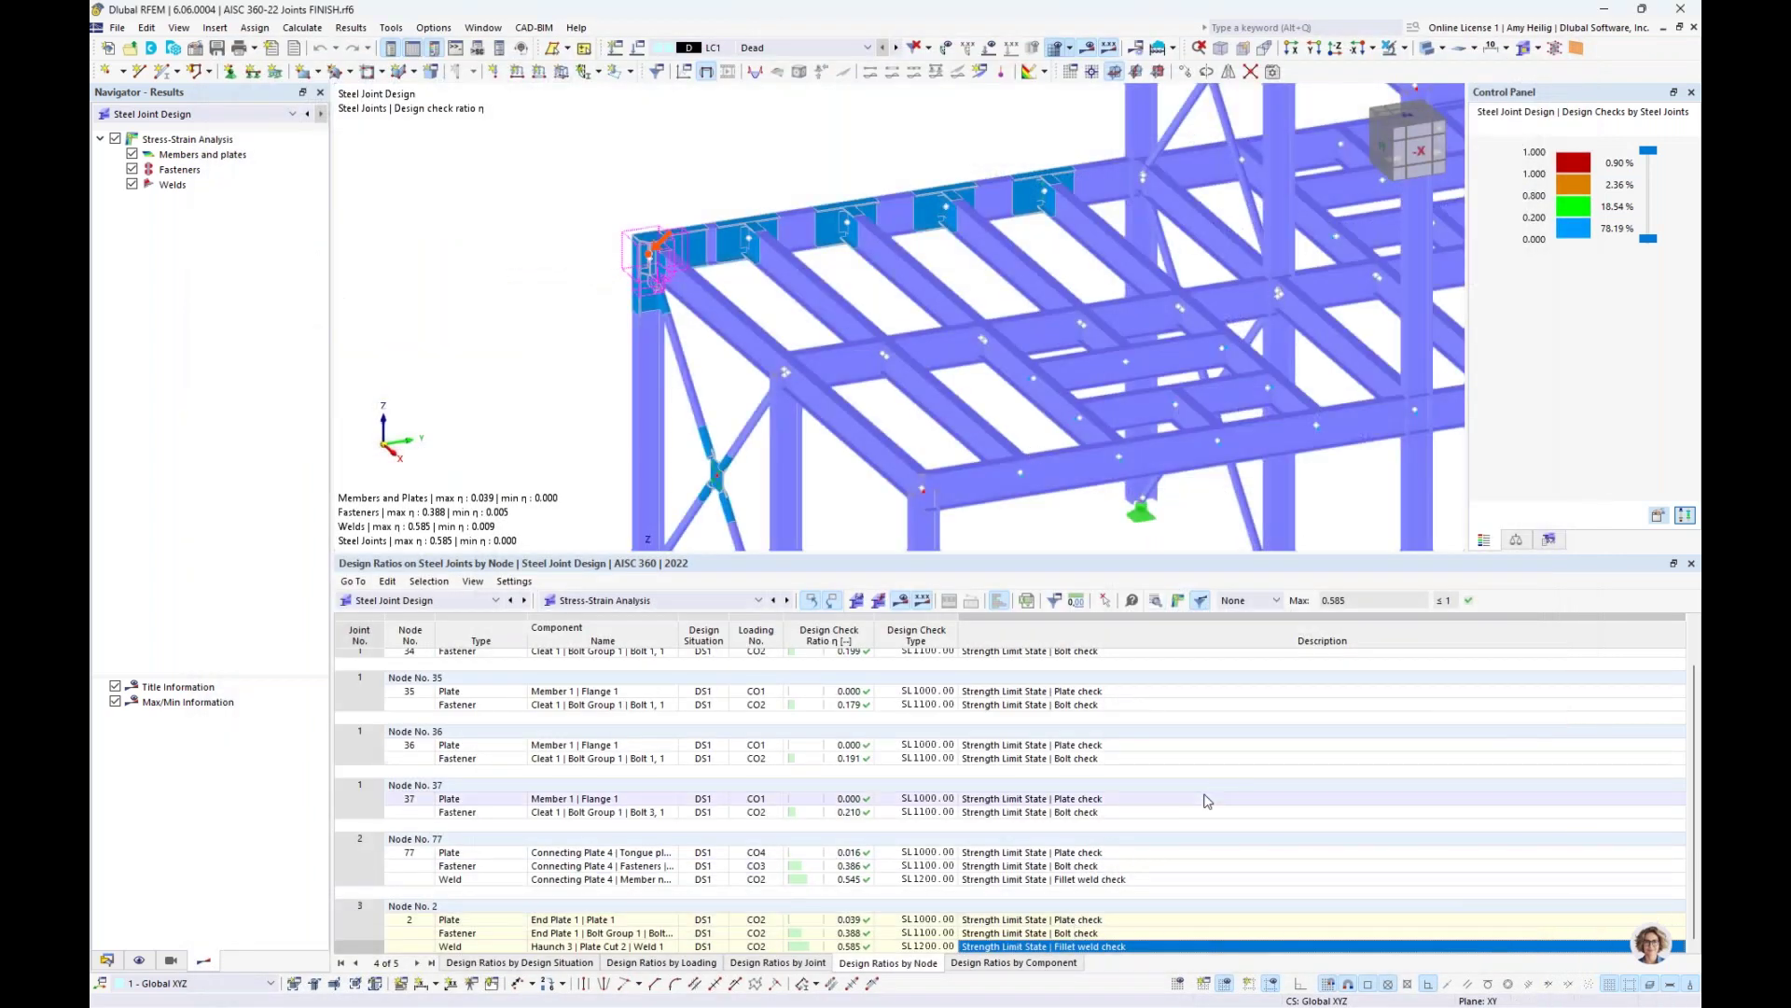
Open the graphical results of the node 2 joint, display the surface mesh and examine the plastic strains around the bolts
{"action": "left_click", "coordinate": [1179, 600]}
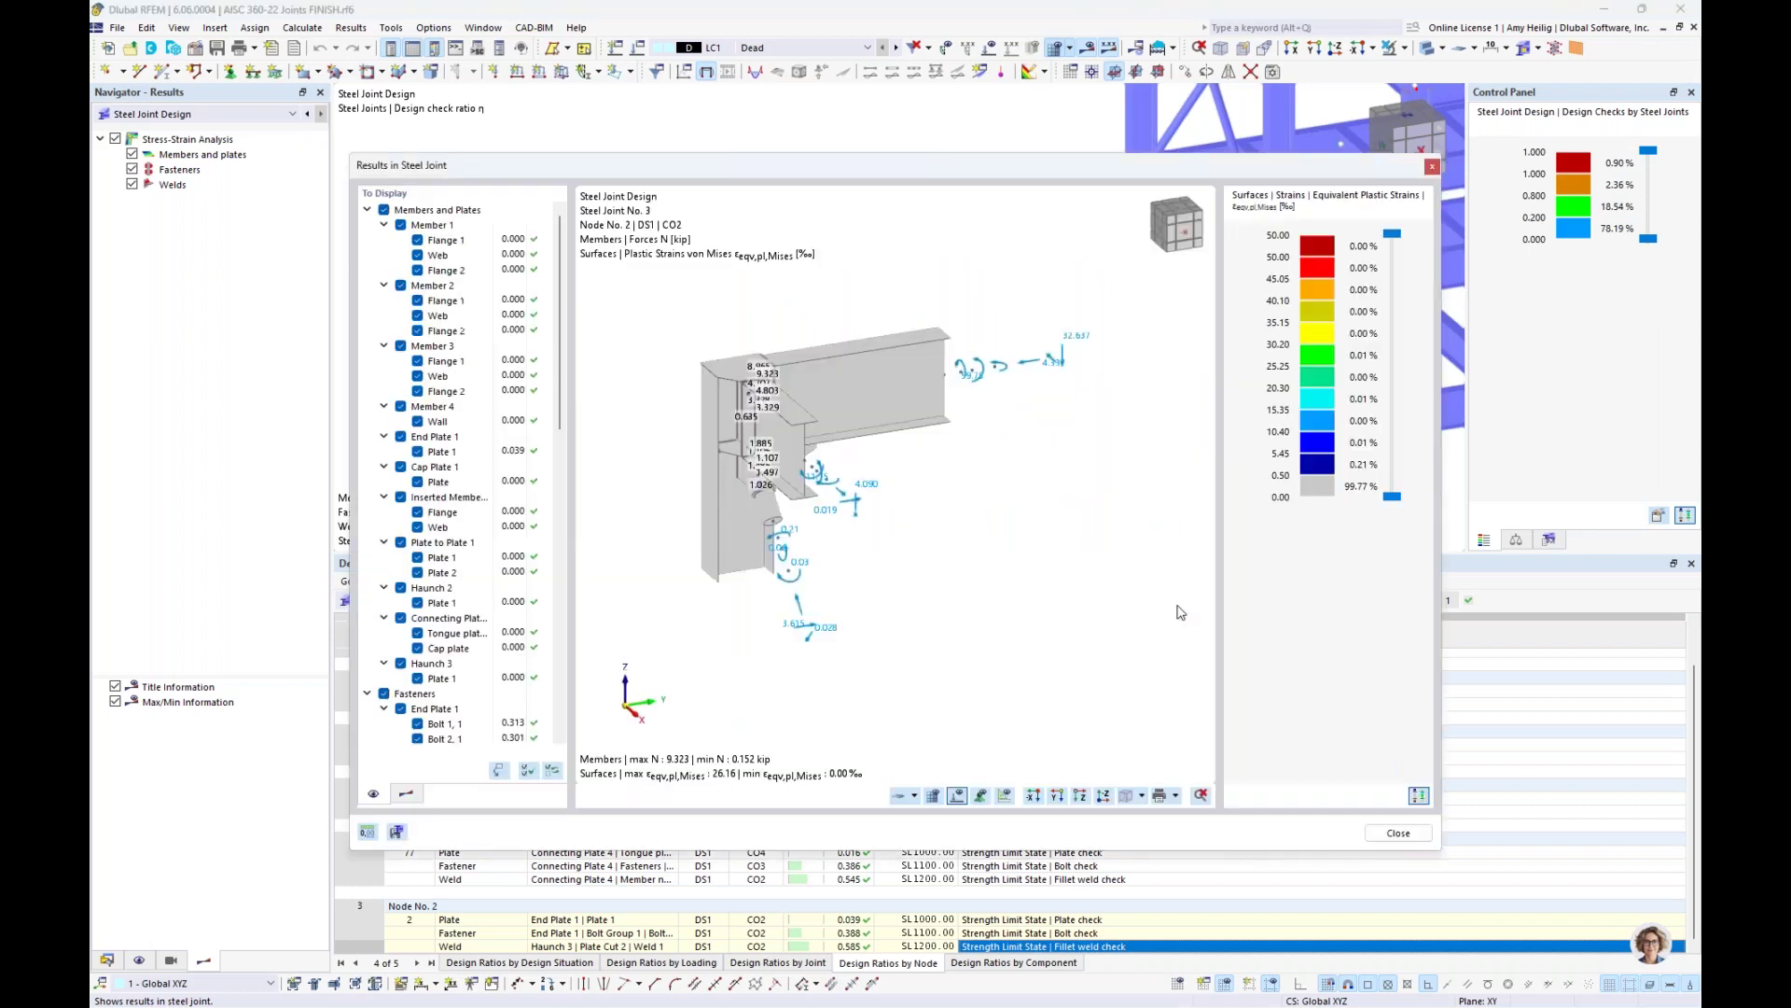
{"action": "scroll", "coordinate": [844, 527], "scroll_direction": "up", "scroll_amount": 6}
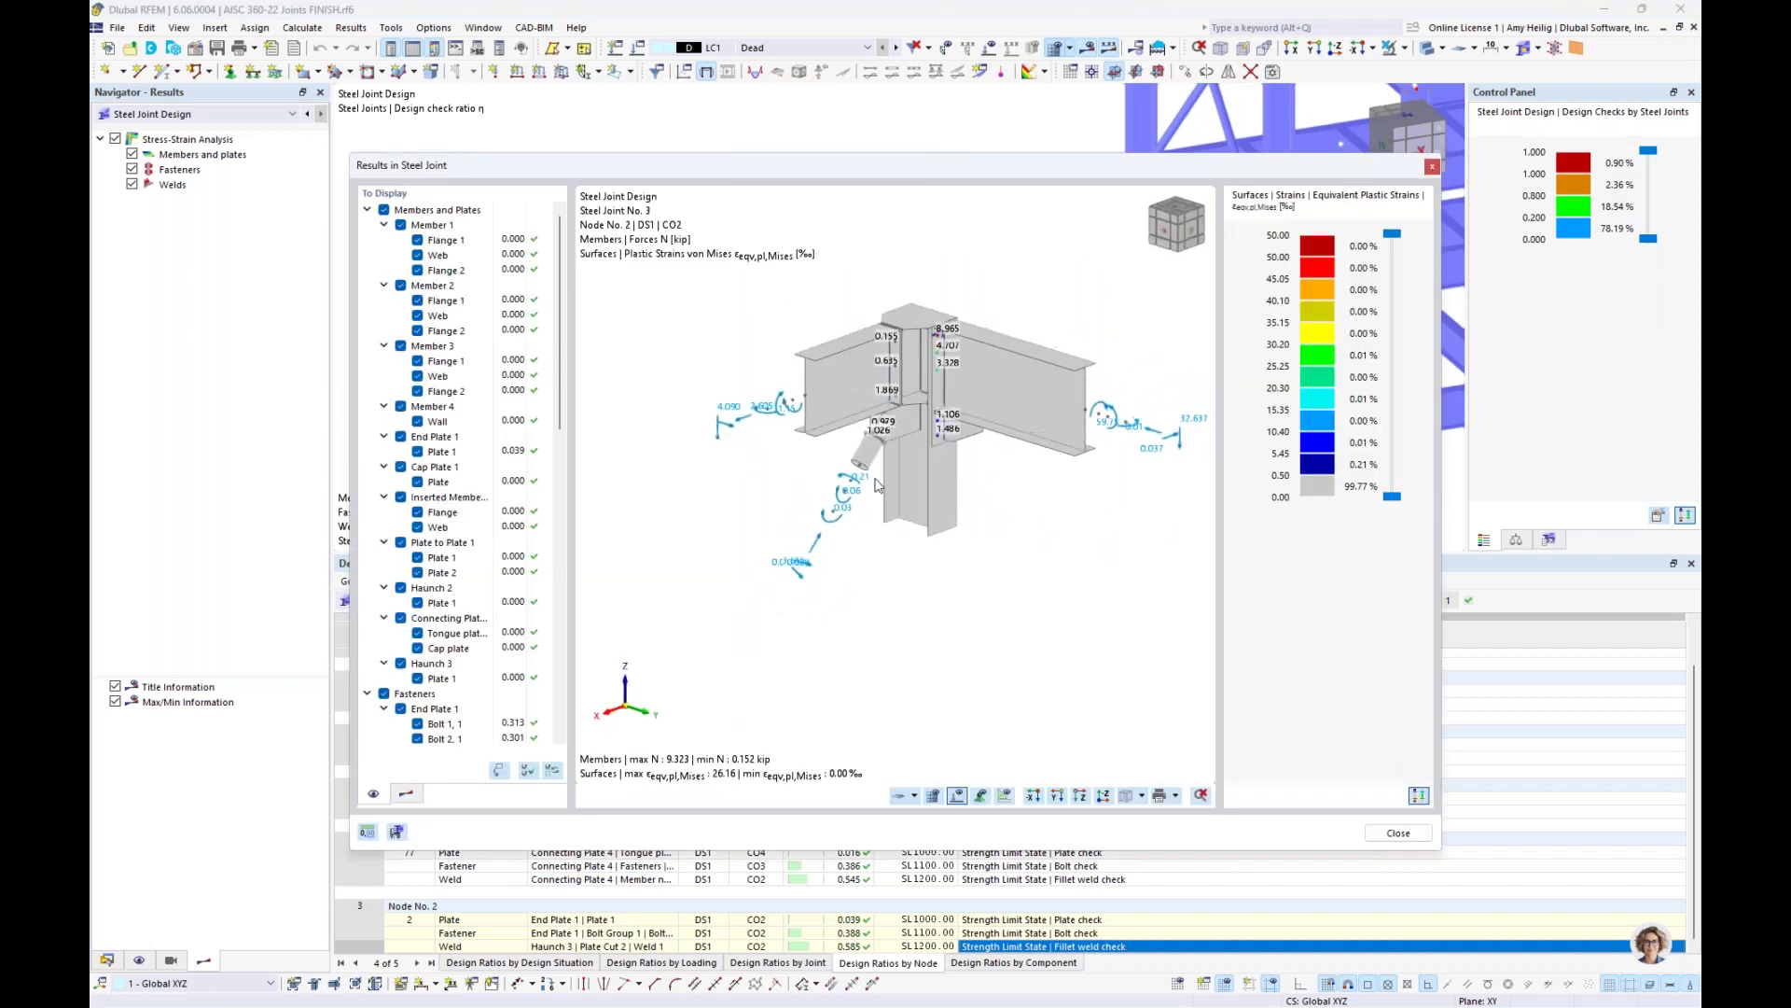
{"action": "scroll", "coordinate": [844, 524], "scroll_direction": "down", "scroll_amount": 4}
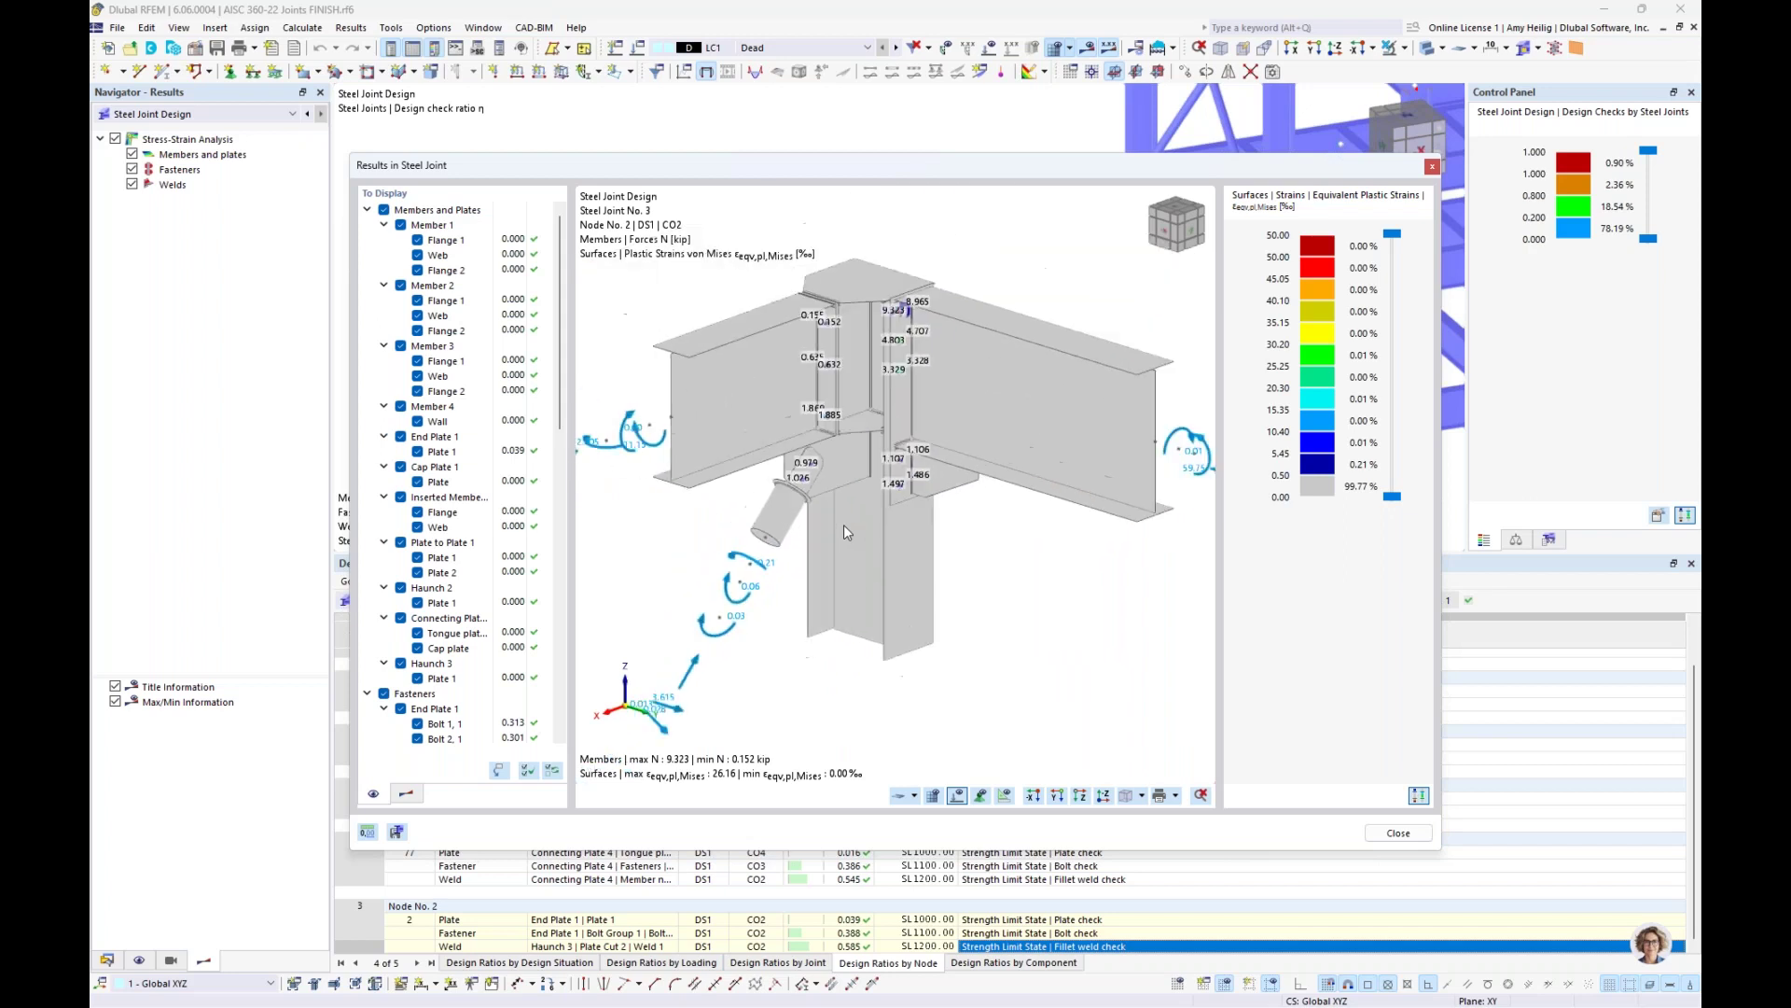
{"action": "left_click", "coordinate": [934, 795]}
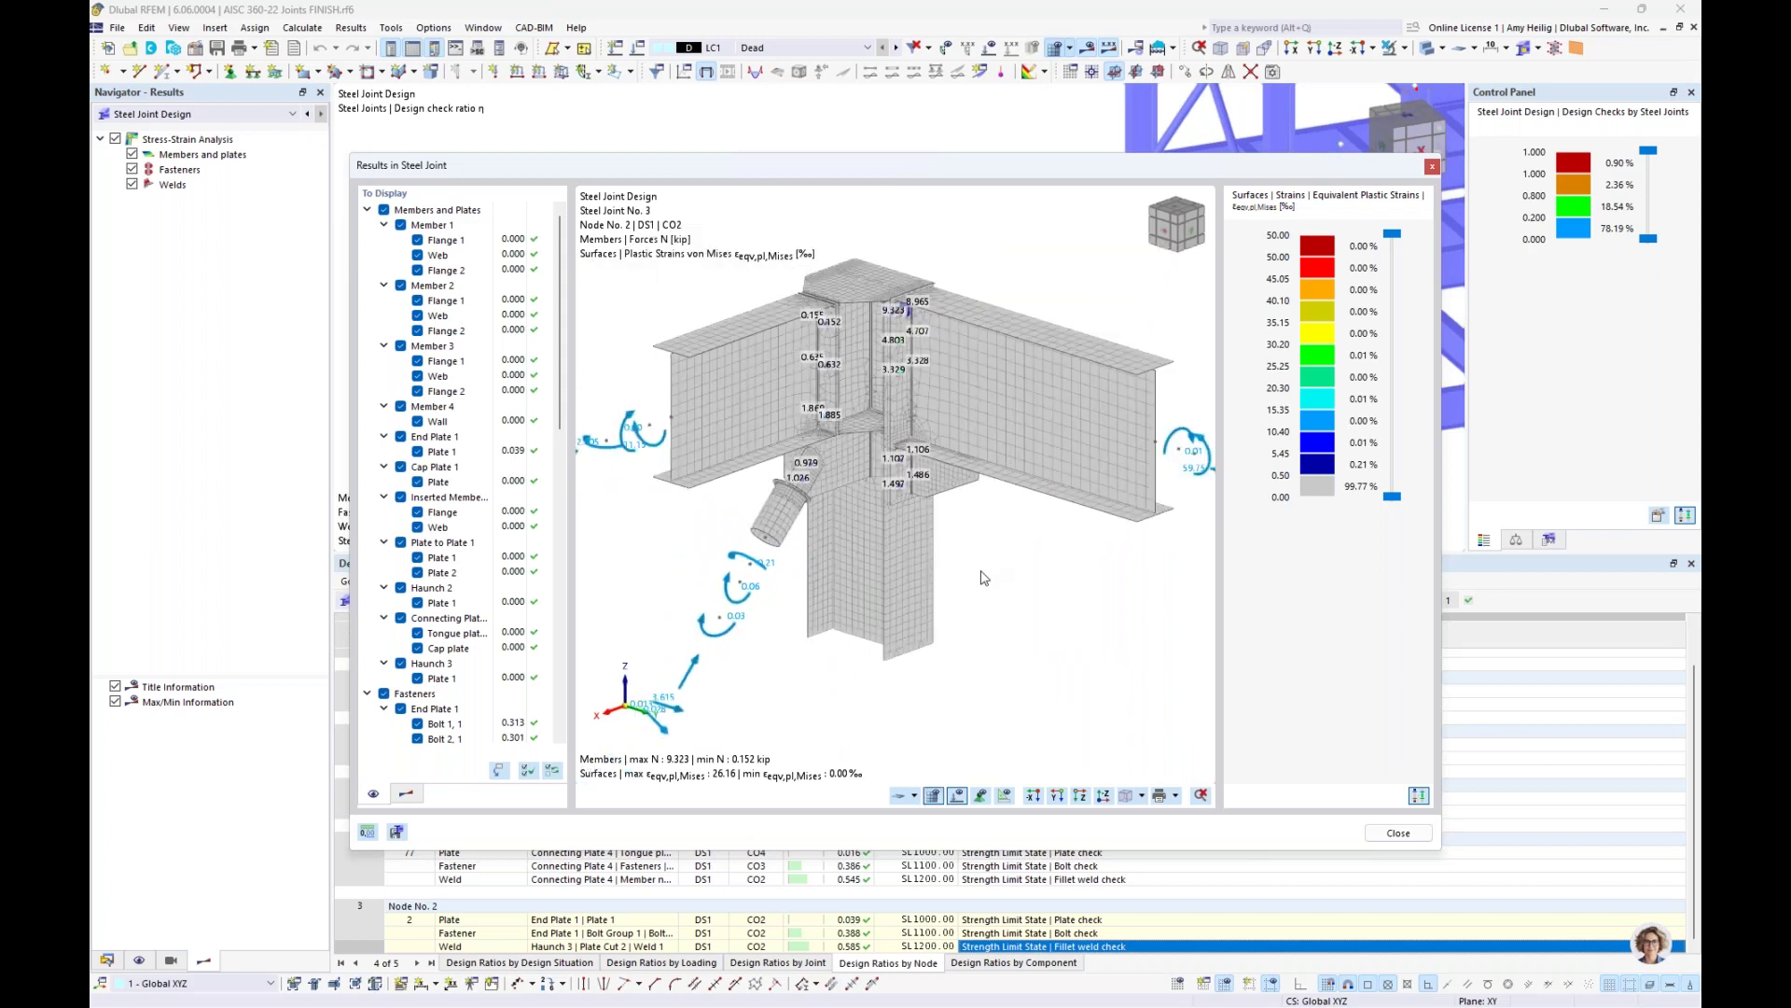
{"action": "left_click", "coordinate": [408, 795]}
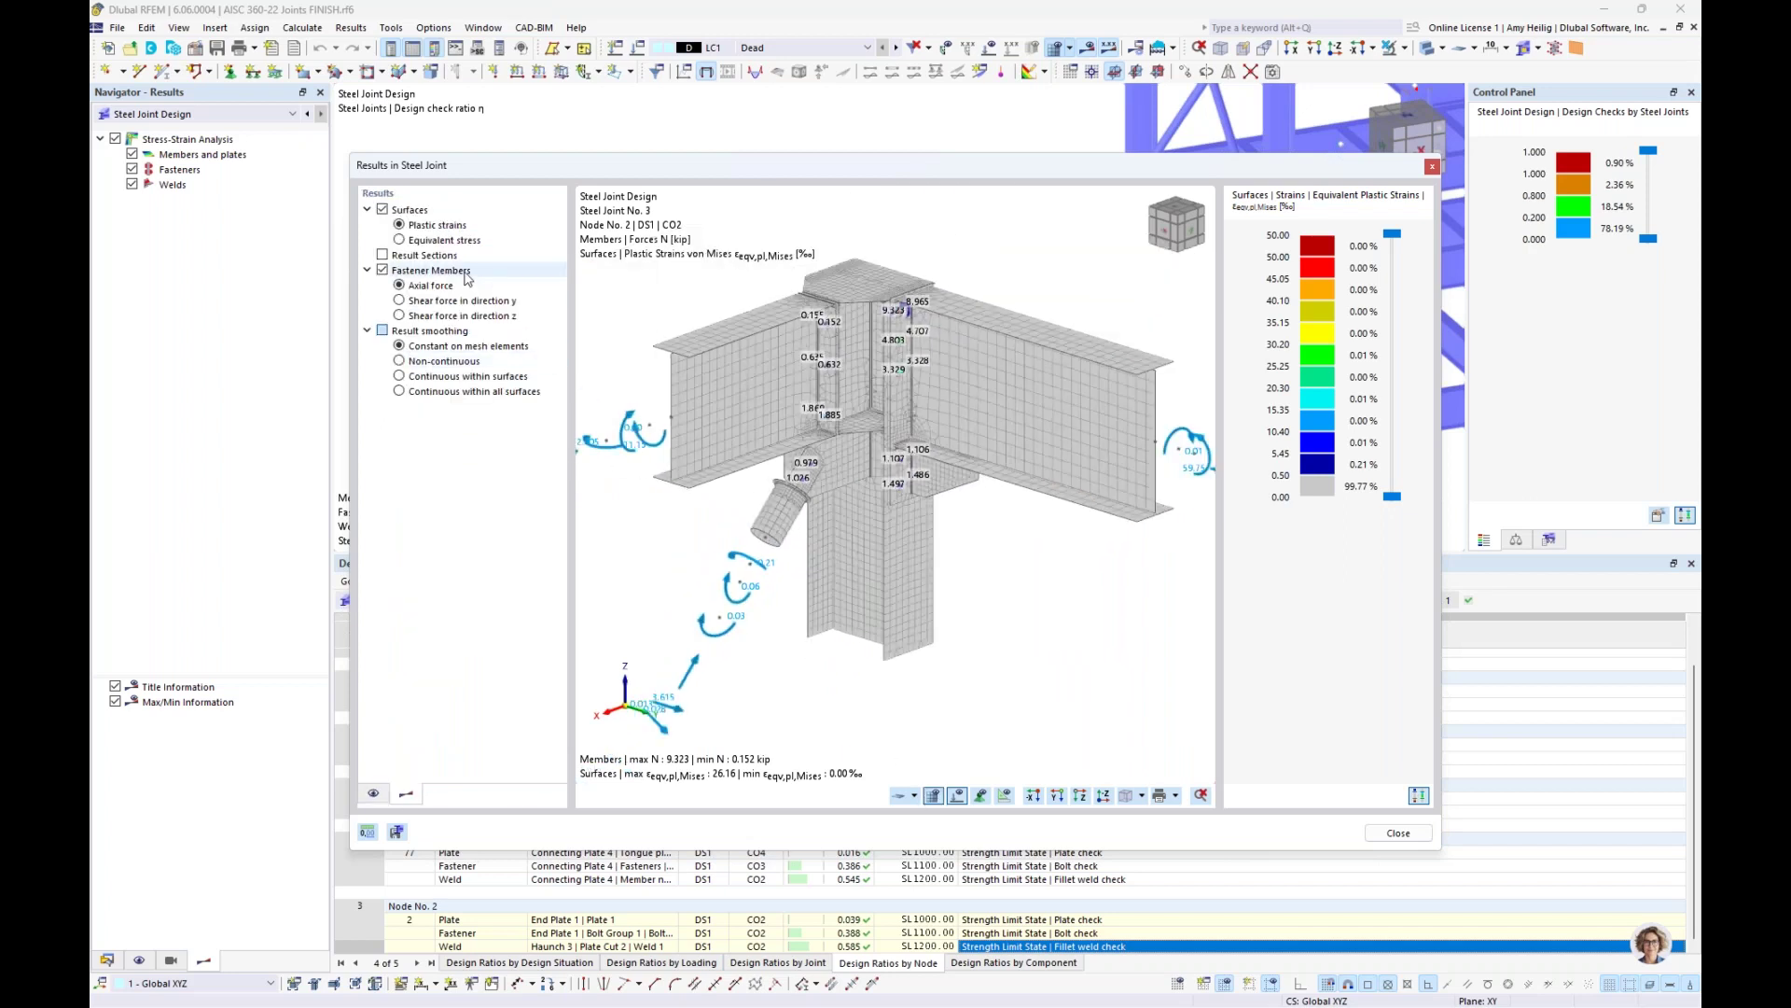
{"action": "scroll", "coordinate": [902, 344], "scroll_direction": "up", "scroll_amount": 6}
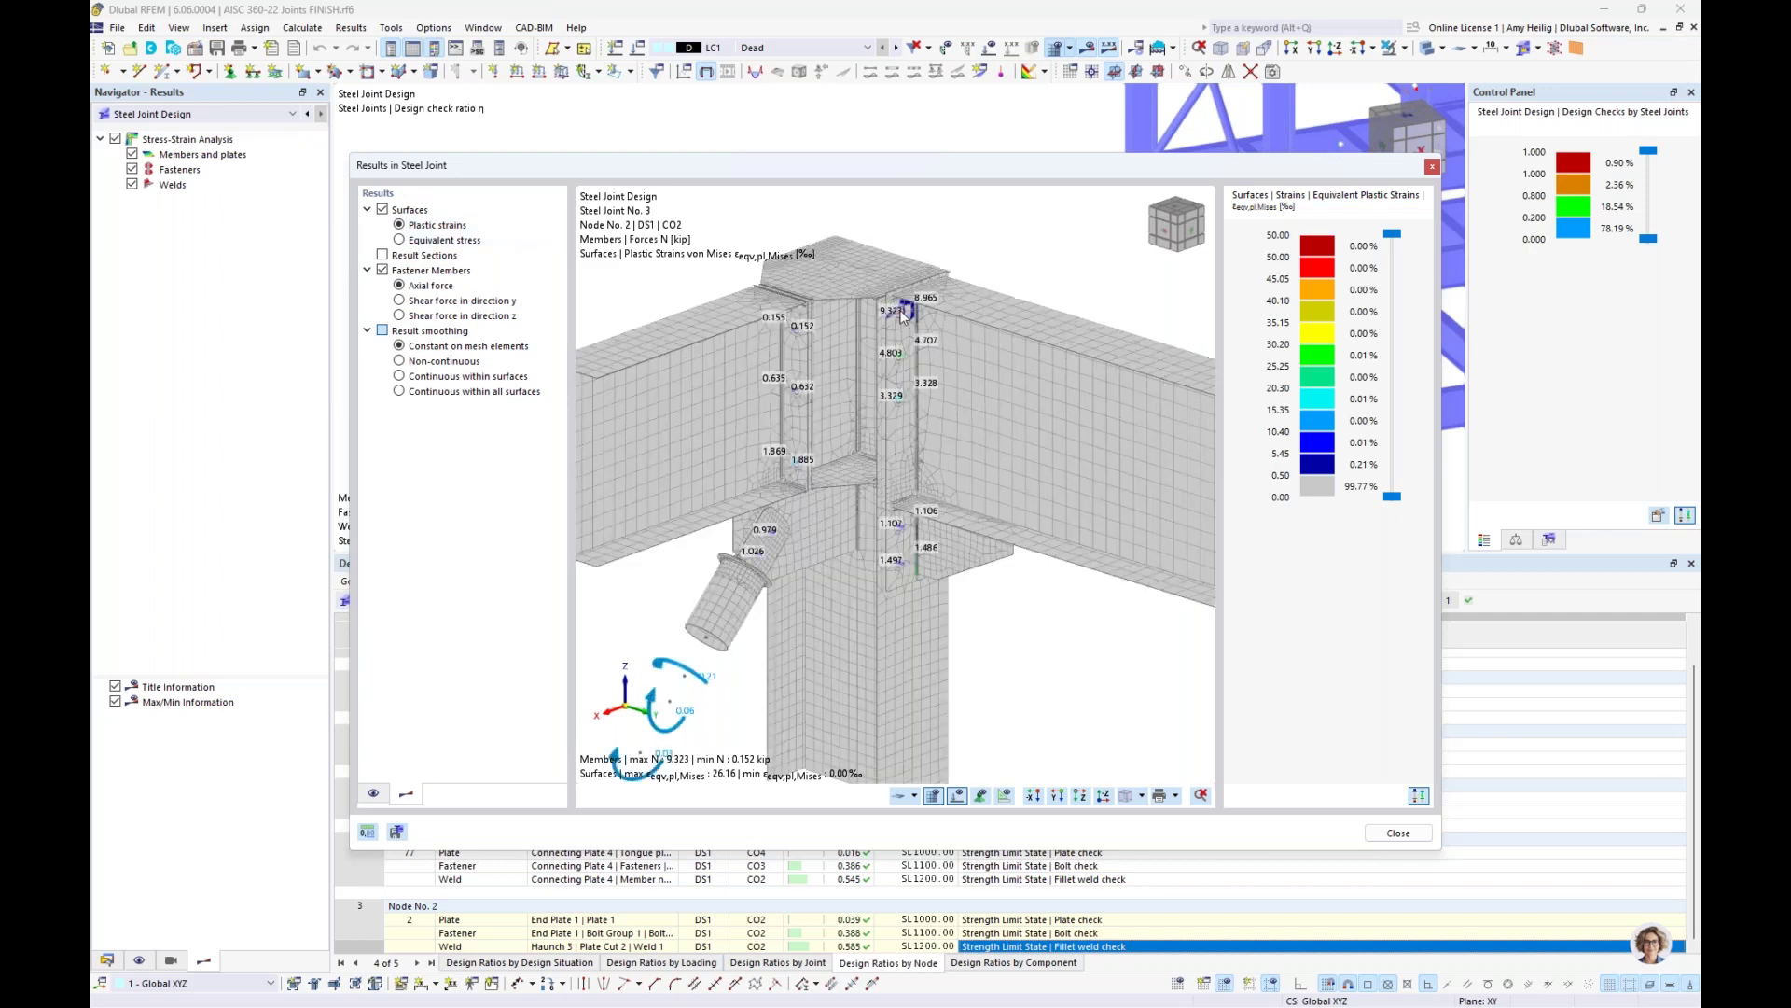
{"action": "scroll", "coordinate": [902, 318], "scroll_direction": "down", "scroll_amount": 3}
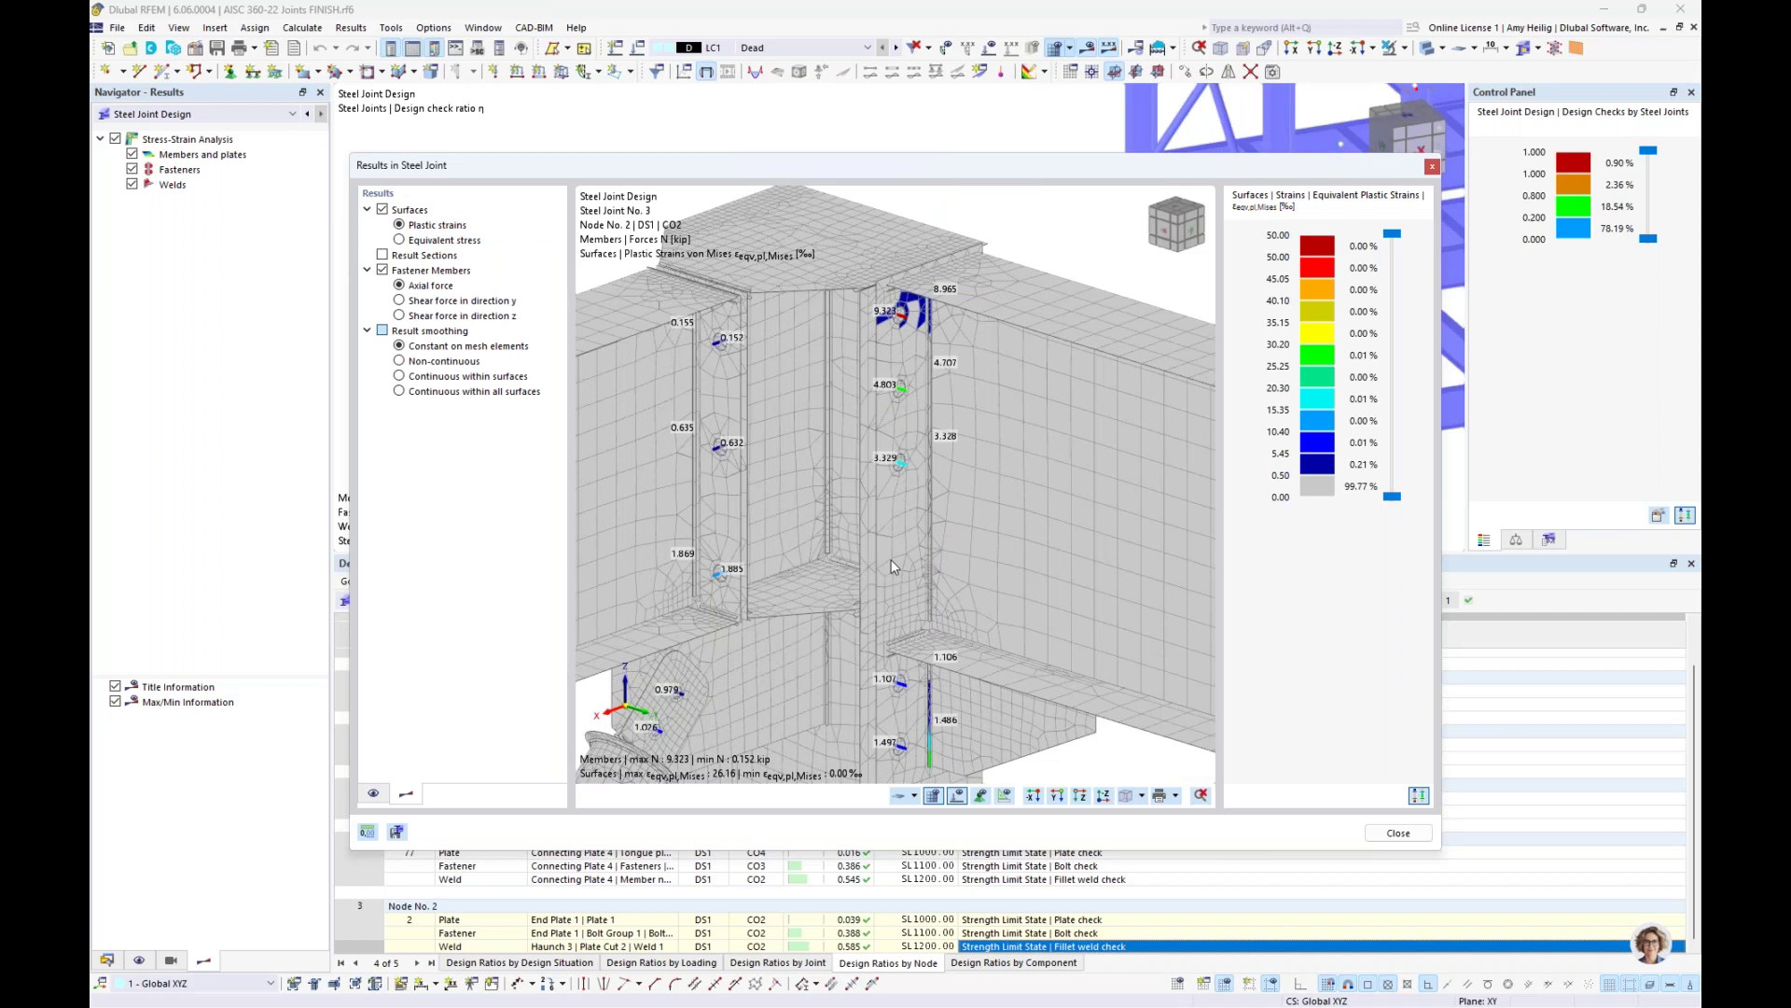
Display the equivalent stress on the node 2 joint surfaces and examine its distribution over the members and plates
{"action": "left_click", "coordinate": [399, 241]}
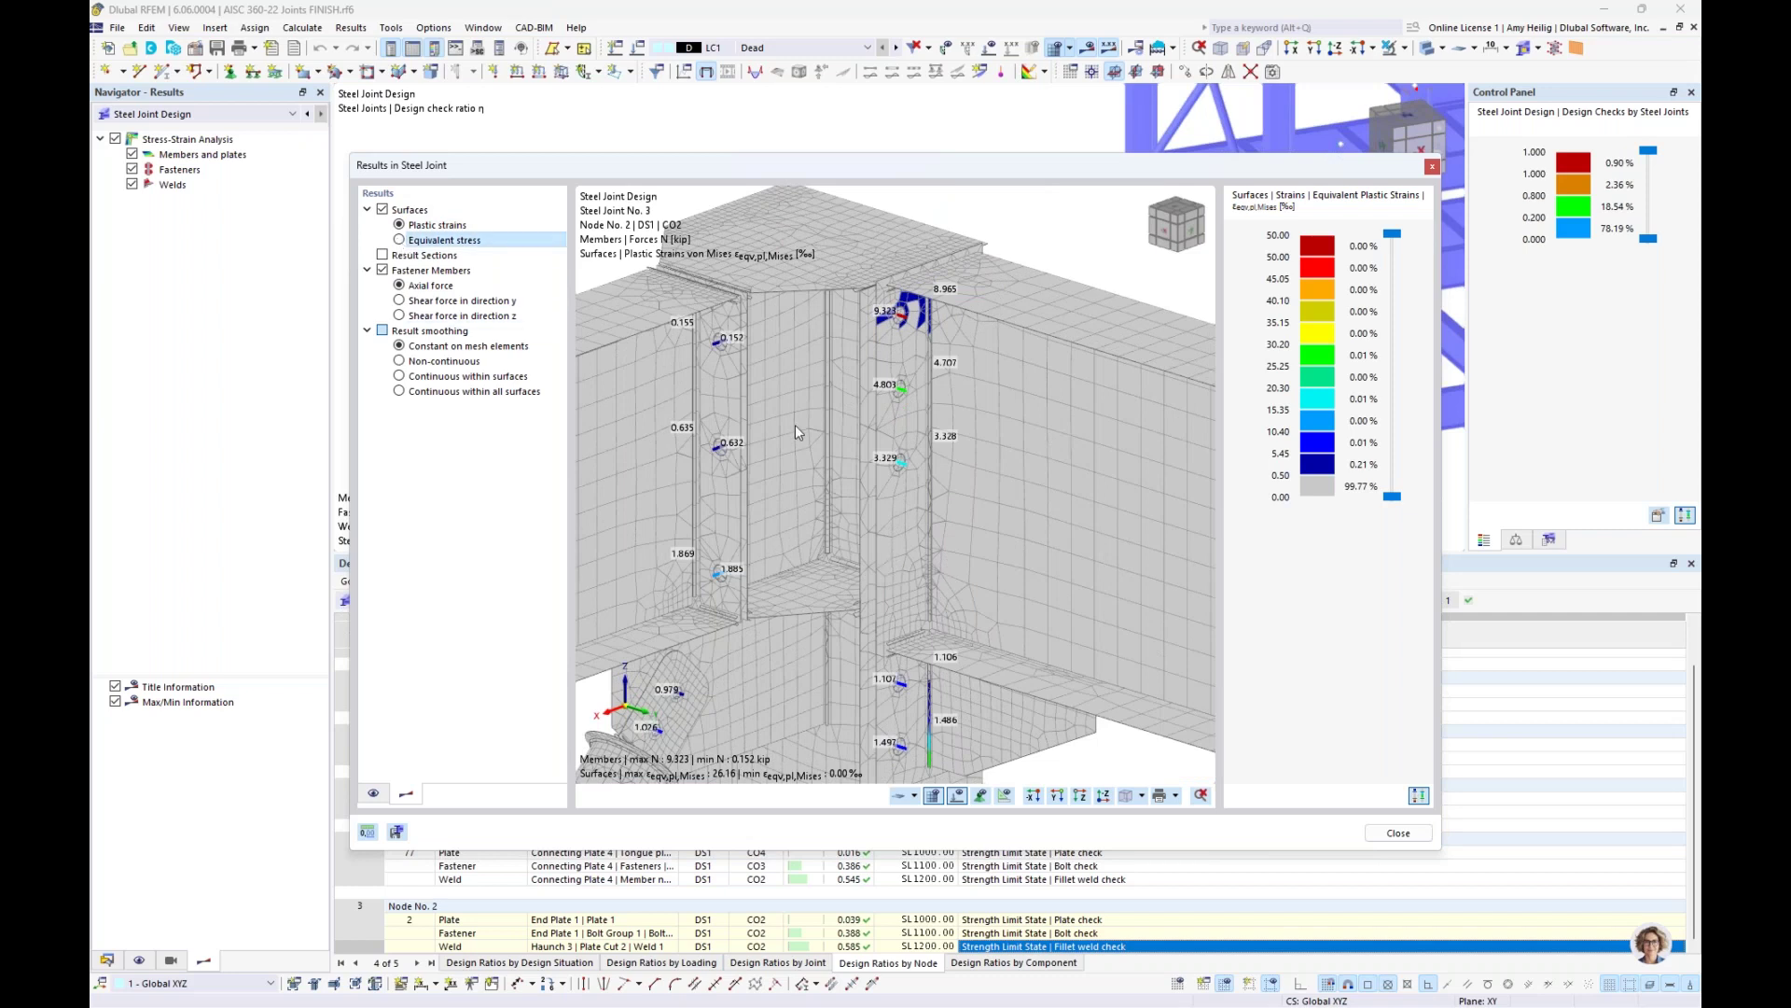
{"action": "scroll", "coordinate": [839, 467], "scroll_direction": "down", "scroll_amount": 4}
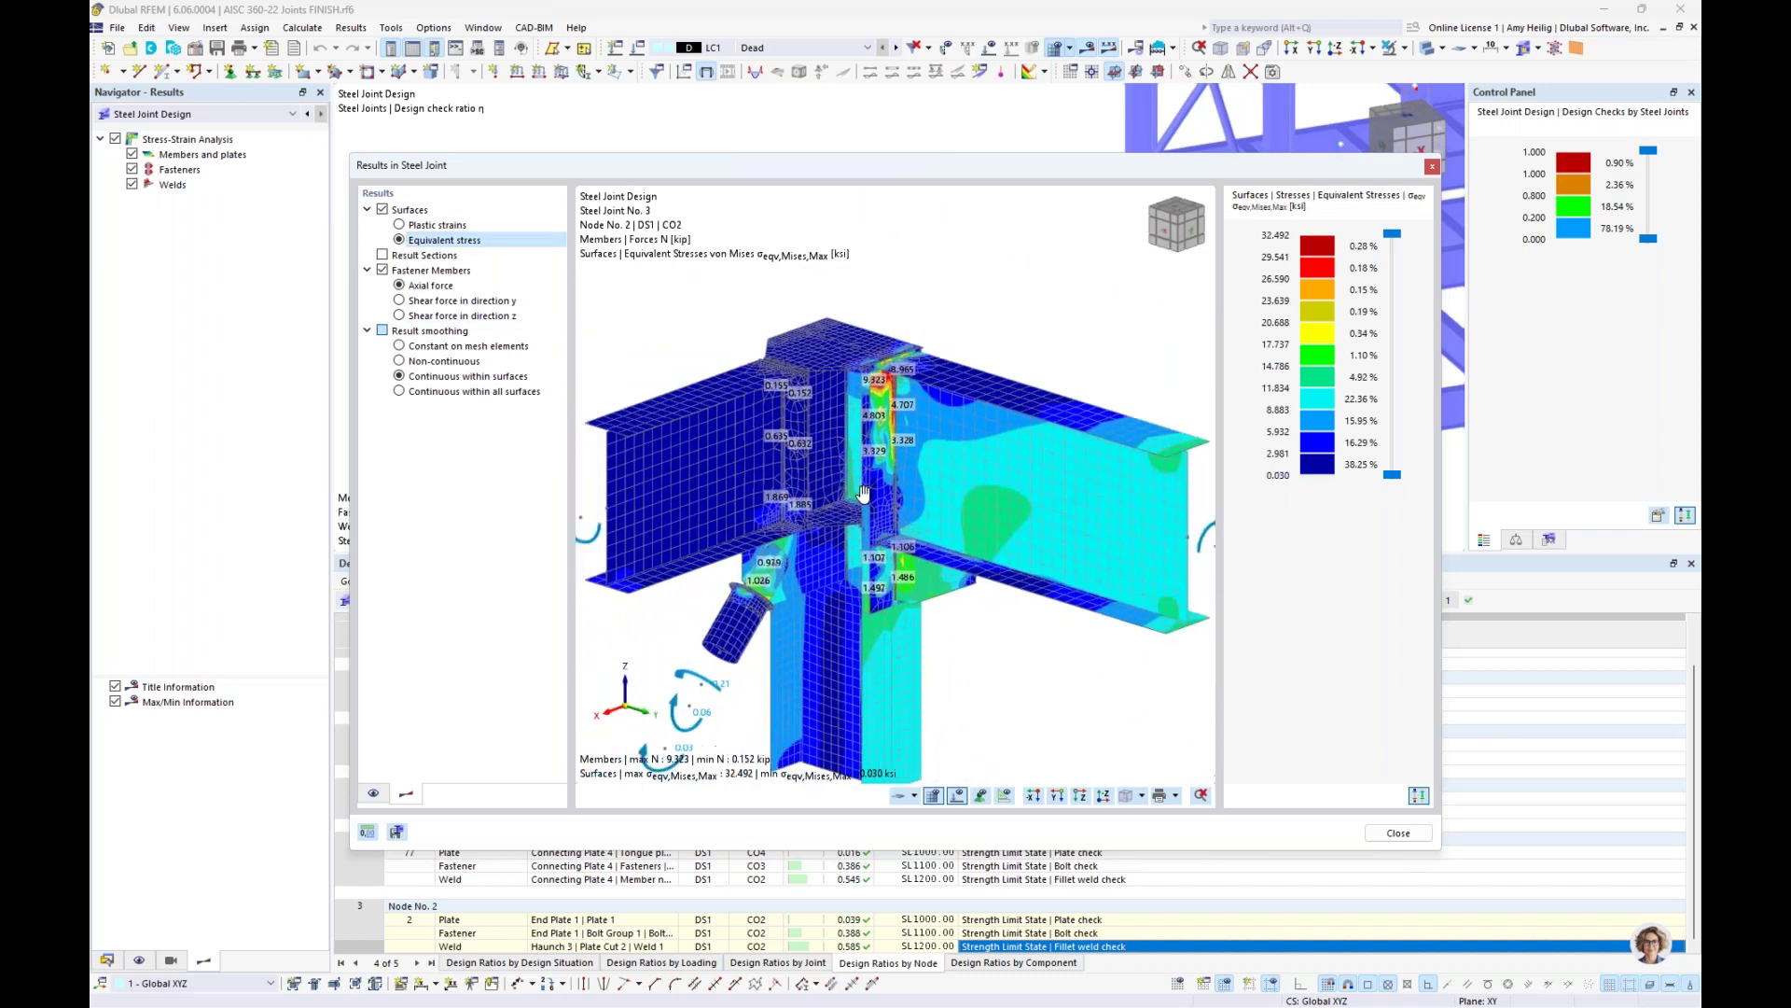
{"action": "middle_click_drag", "start_coordinate": [864, 494], "coordinate": [866, 474]}
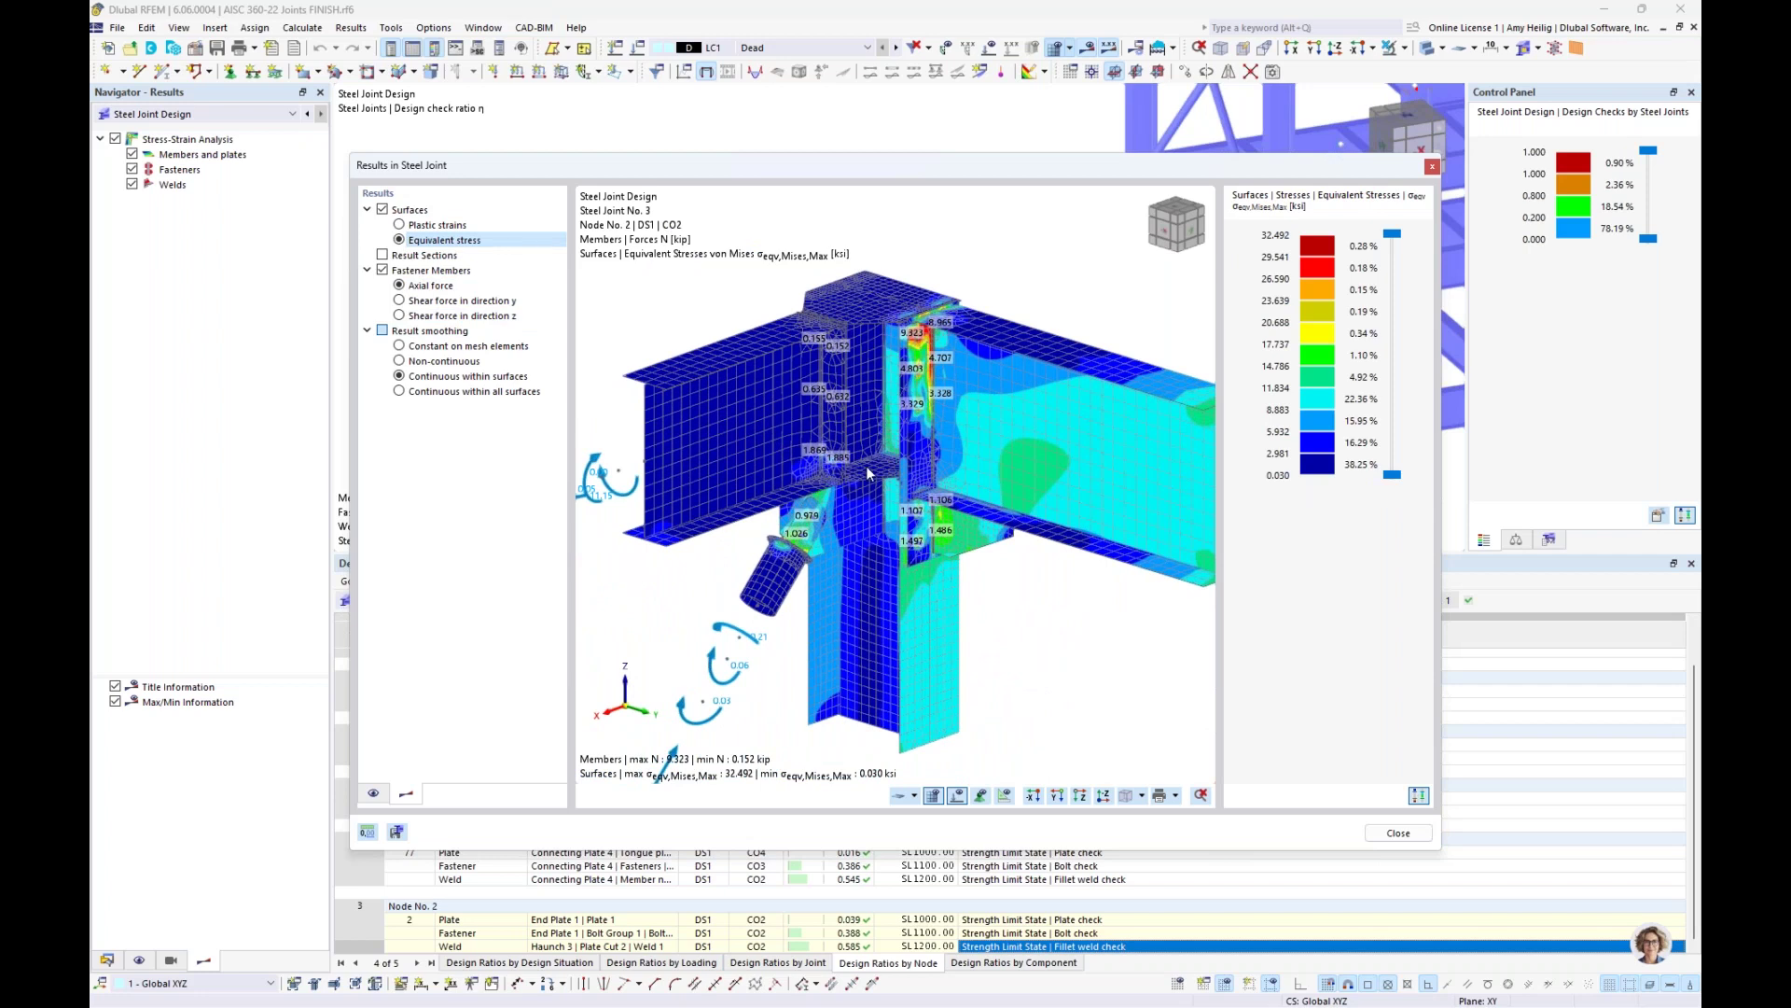
{"action": "mouse_move", "coordinate": [938, 434]}
{"action": "middle_mouse_down"}
{"action": "mouse_move", "coordinate": [884, 430]}
{"action": "mouse_move", "coordinate": [920, 422]}
{"action": "middle_mouse_up"}
{"action": "mouse_move", "coordinate": [887, 536]}
{"action": "middle_mouse_down", "text": "ctrl"}
{"action": "mouse_move", "coordinate": [921, 544]}
{"action": "mouse_move", "coordinate": [869, 534]}
{"action": "middle_mouse_up", "text": "ctrl"}
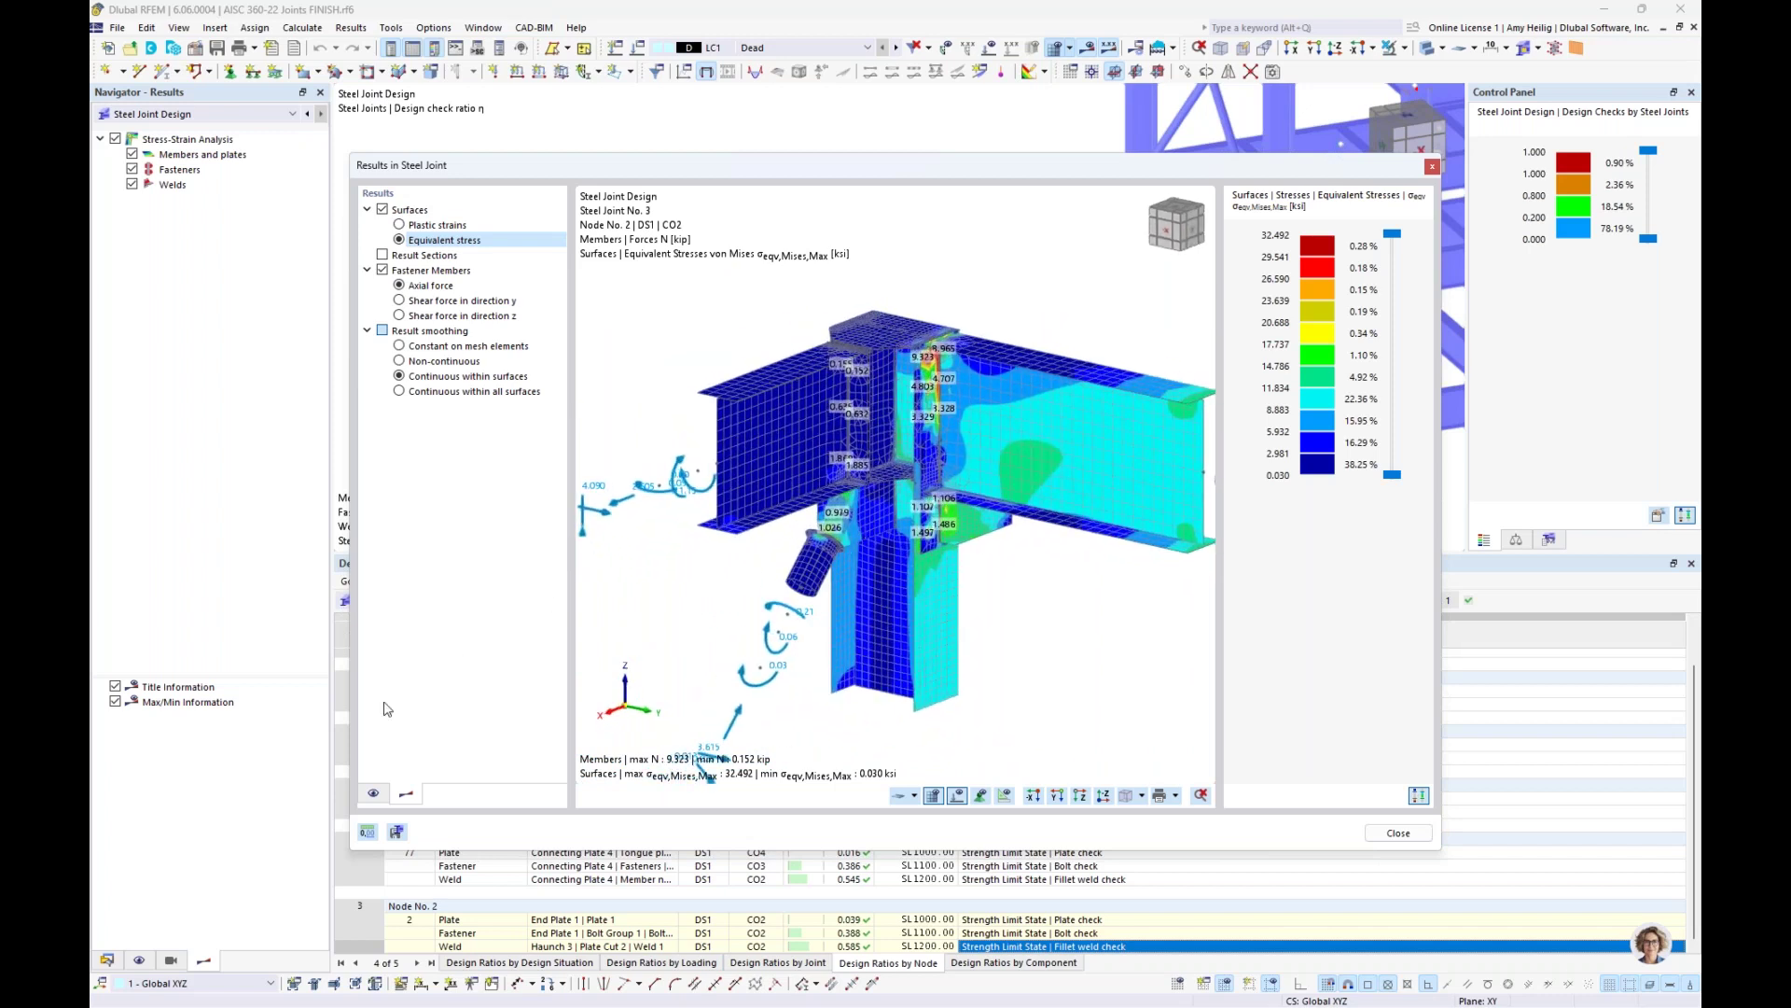
Hide the members and plates of the node 2 joint and examine the equivalent stresses in its welds and the bolt forces
{"action": "left_click", "coordinate": [373, 794]}
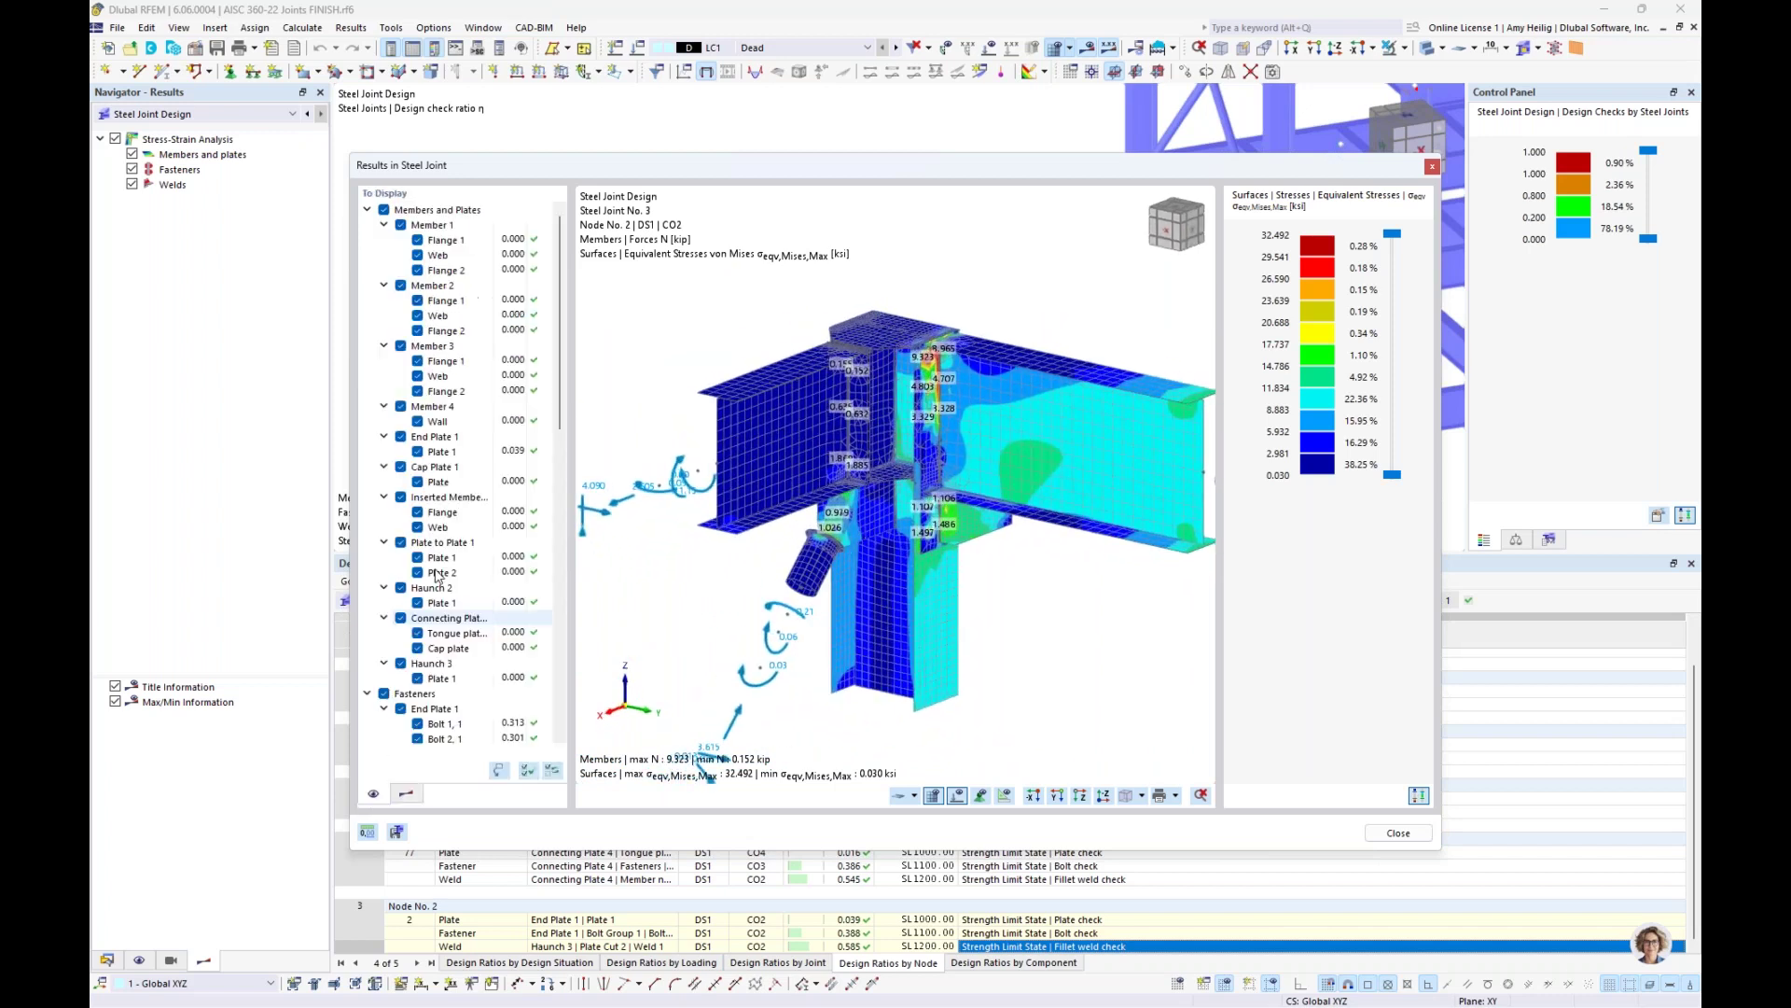
{"action": "left_click", "coordinate": [366, 210]}
{"action": "left_click", "coordinate": [367, 225]}
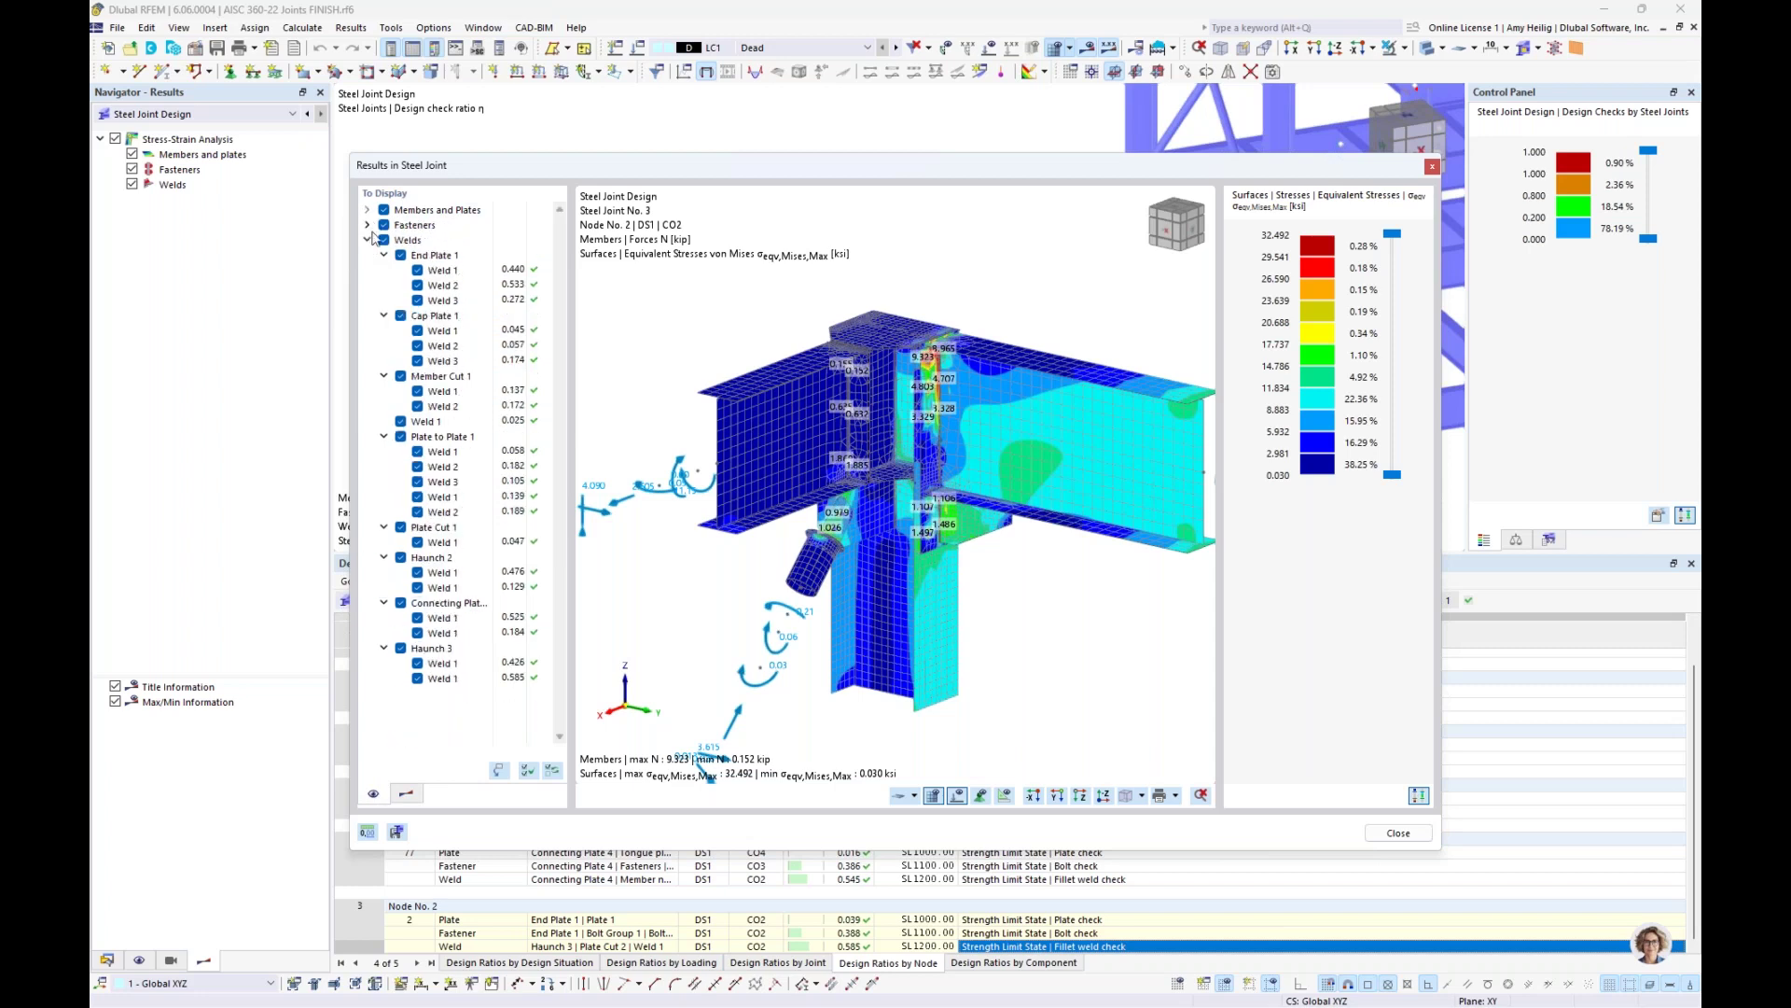
{"action": "left_click", "coordinate": [367, 240]}
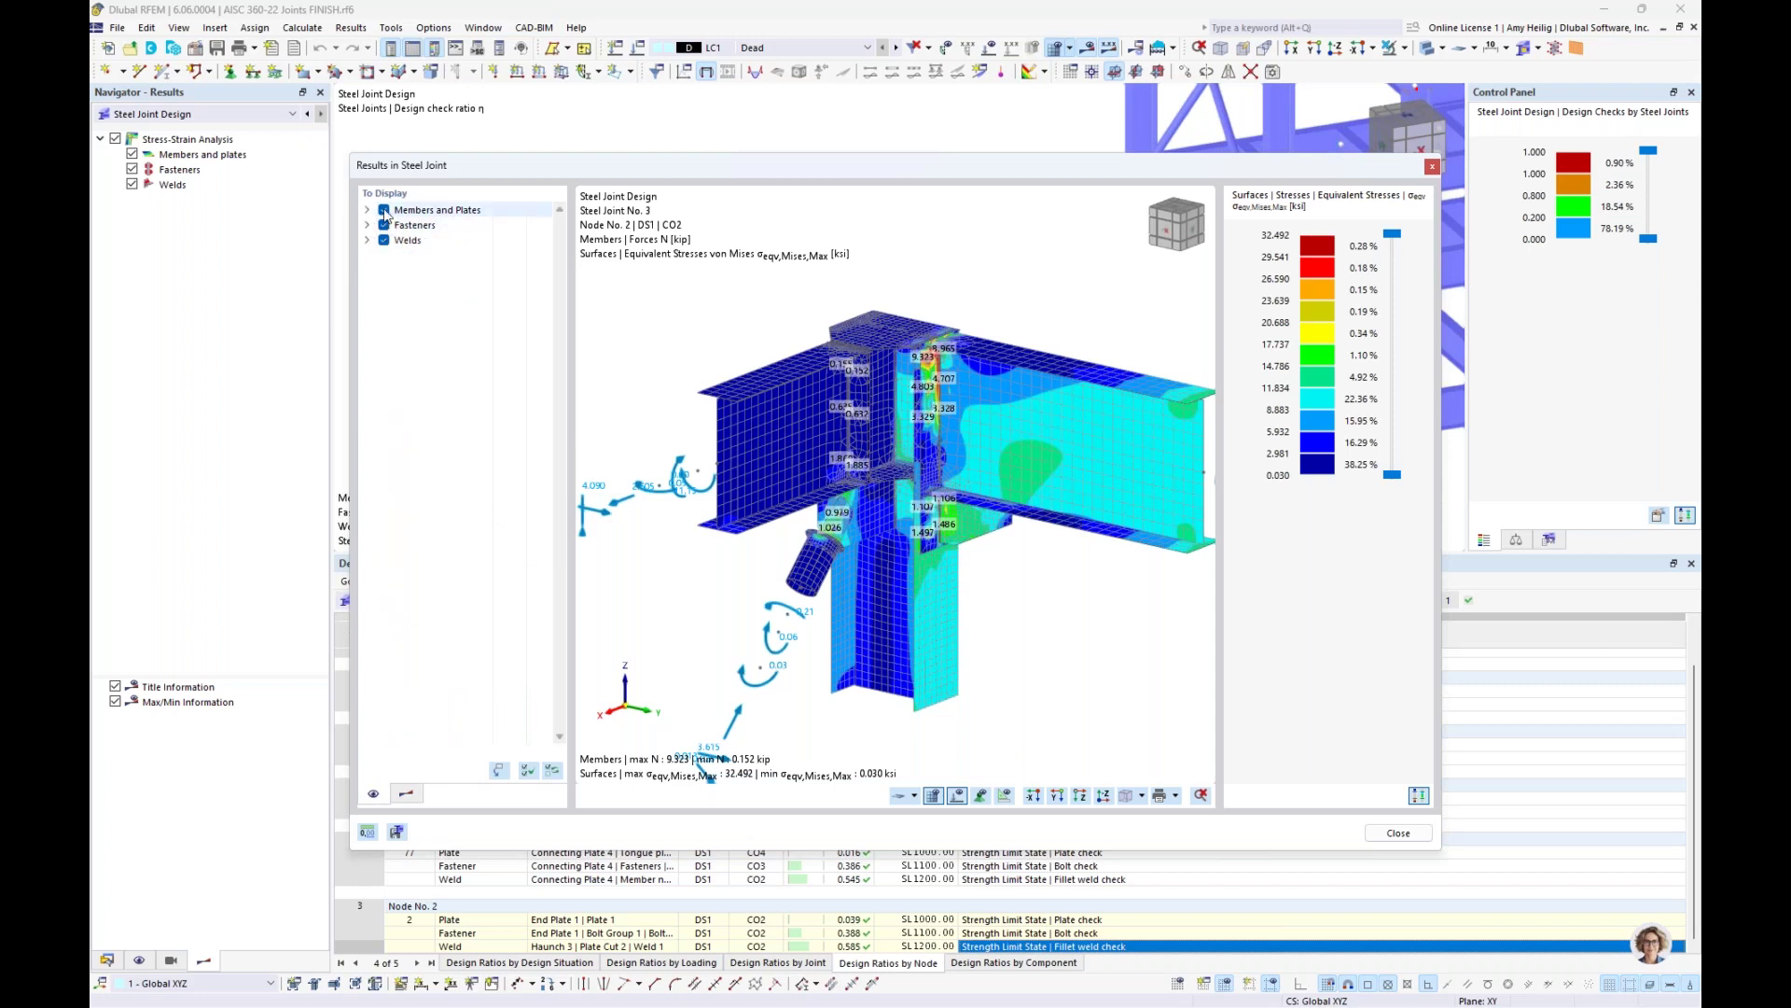
{"action": "left_click", "coordinate": [384, 211]}
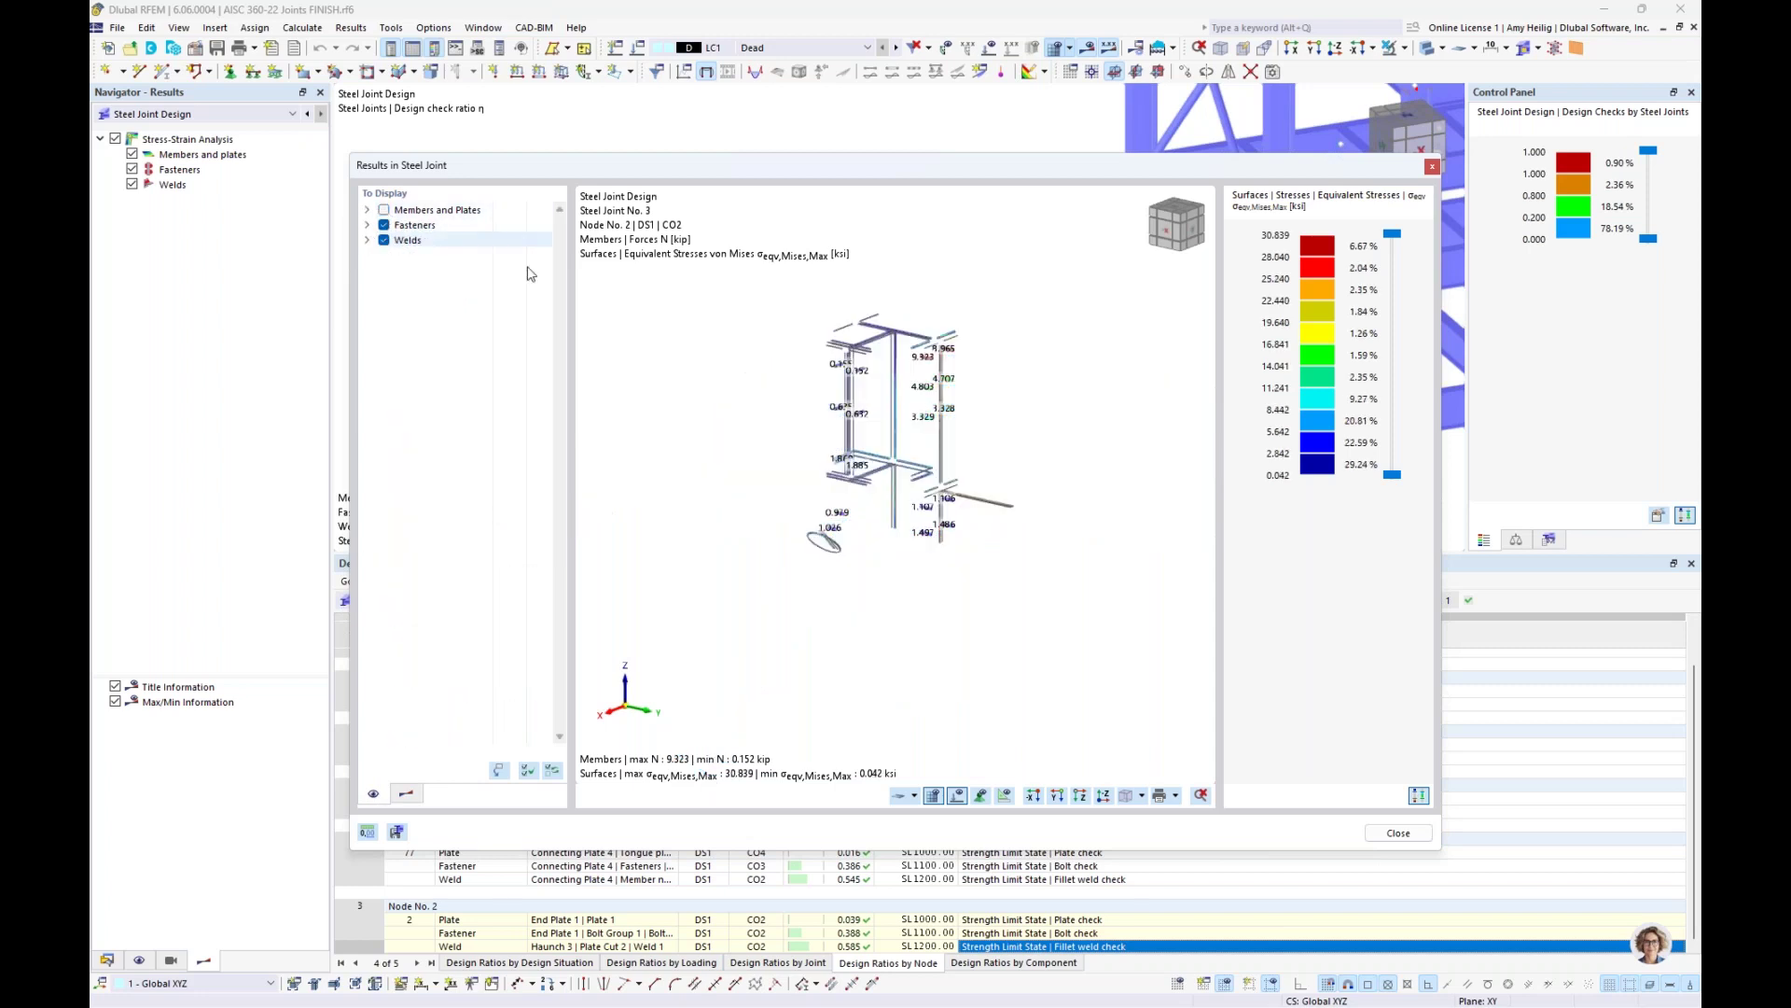
{"action": "scroll", "coordinate": [938, 523], "scroll_direction": "up", "scroll_amount": 6}
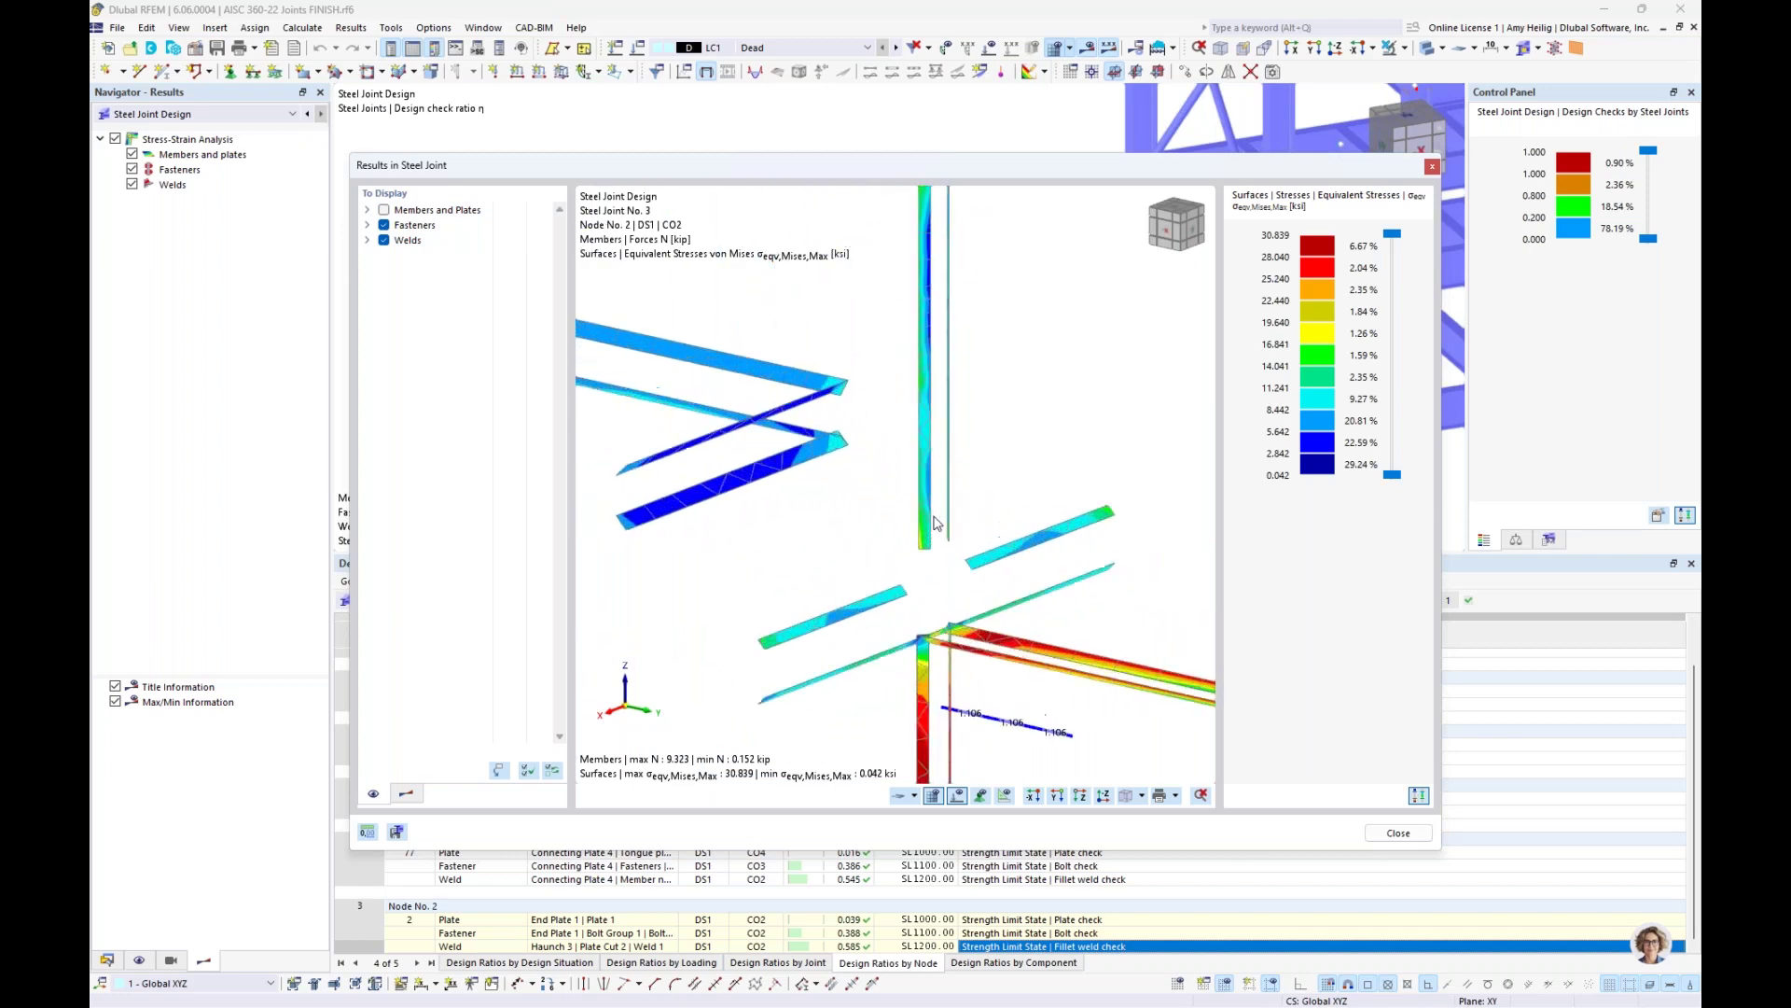
{"action": "scroll", "coordinate": [914, 530], "scroll_direction": "up", "scroll_amount": 1}
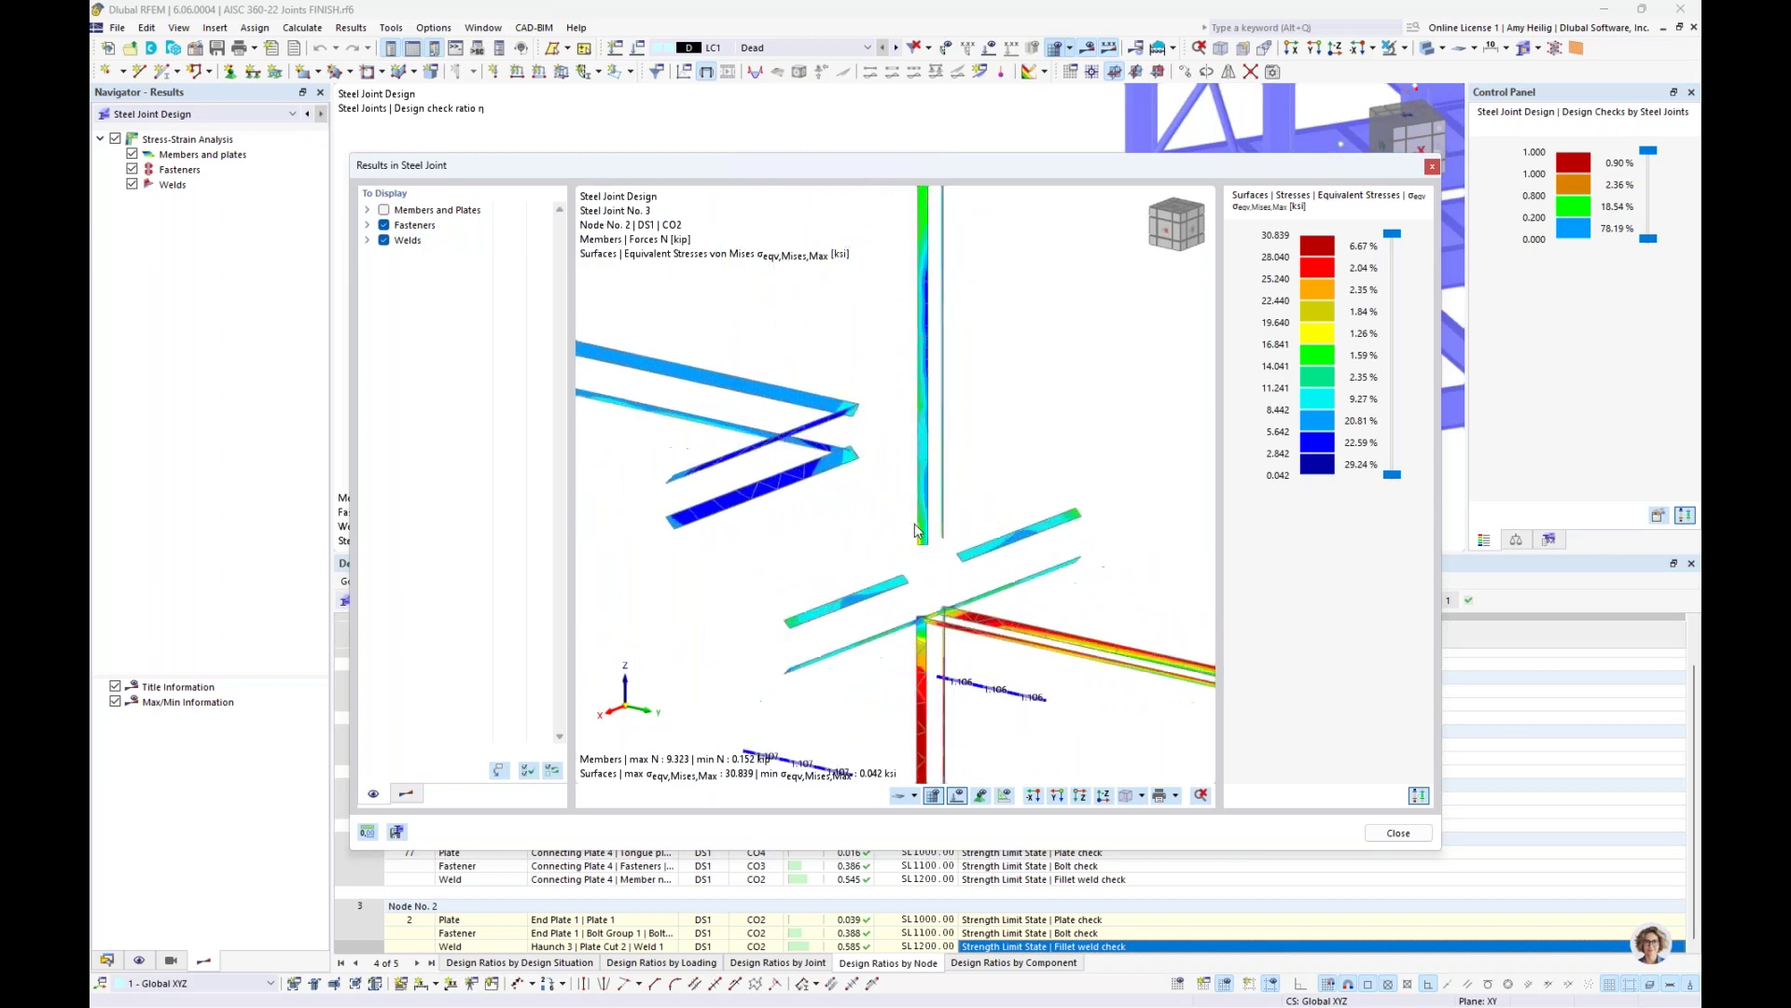
{"action": "scroll", "coordinate": [914, 530], "scroll_direction": "down", "scroll_amount": 2}
{"action": "middle_click_drag", "start_coordinate": [891, 385], "coordinate": [868, 564]}
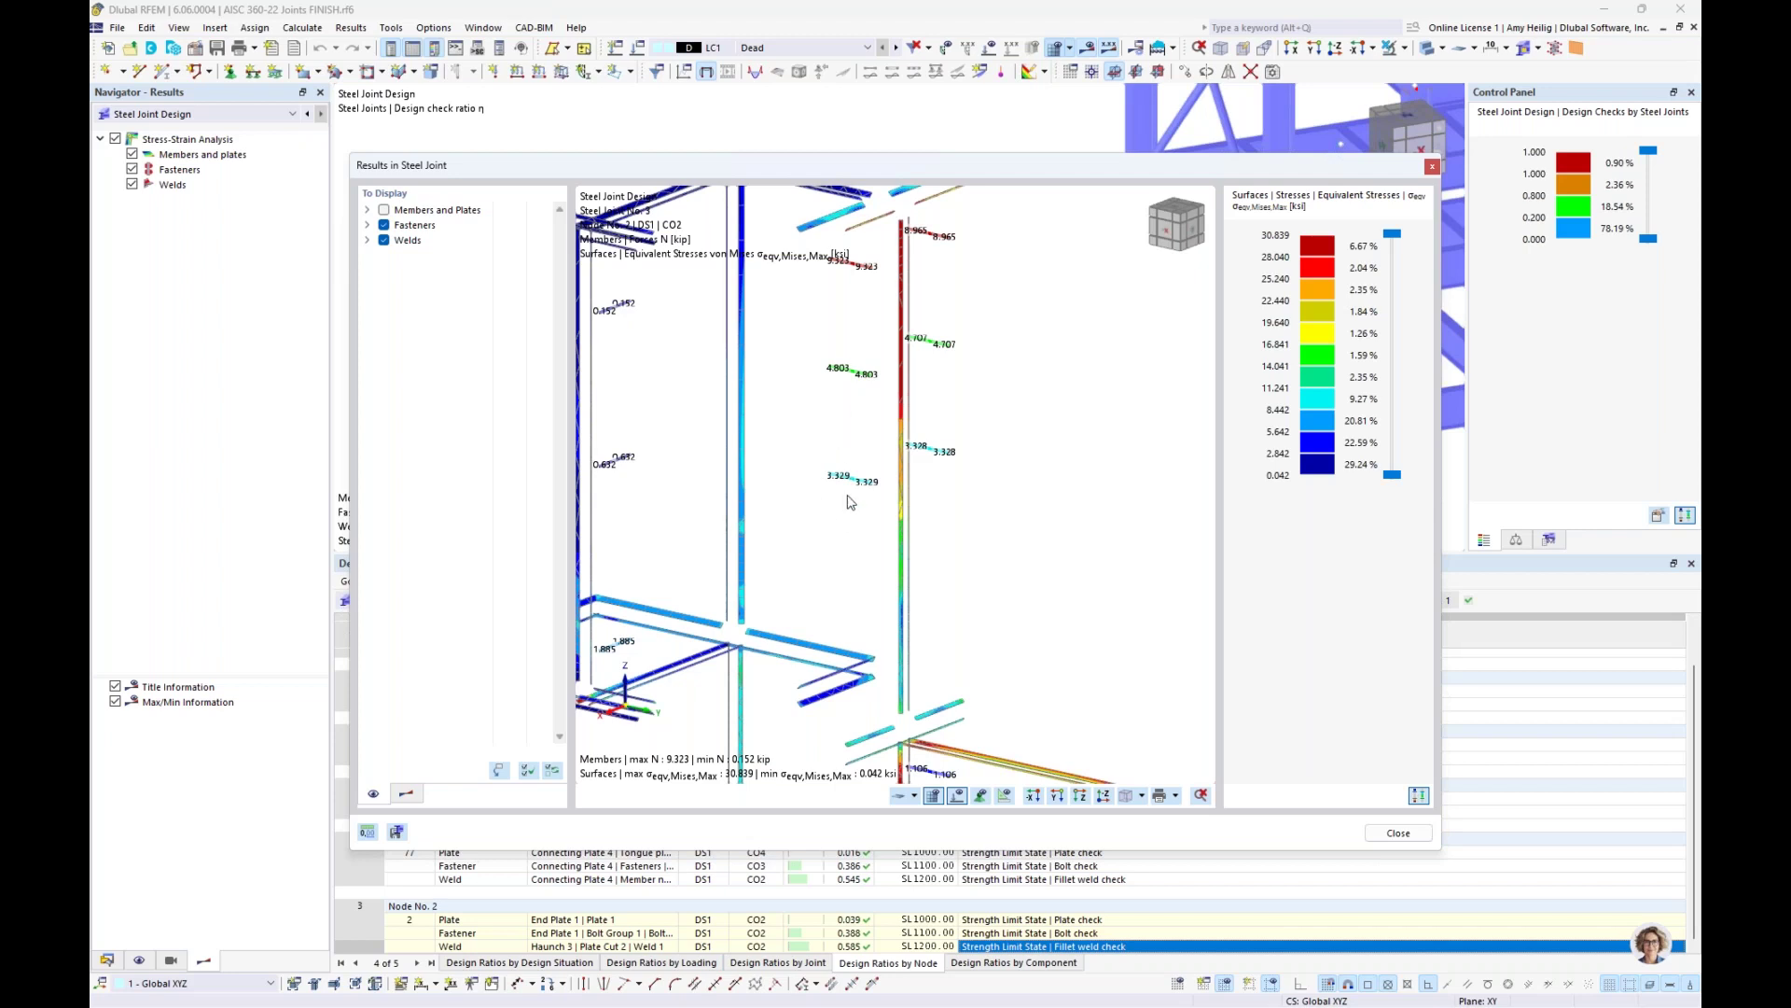
Restore the members and plates in the node 2 joint display and close its graphical results
{"action": "left_click", "coordinate": [384, 210]}
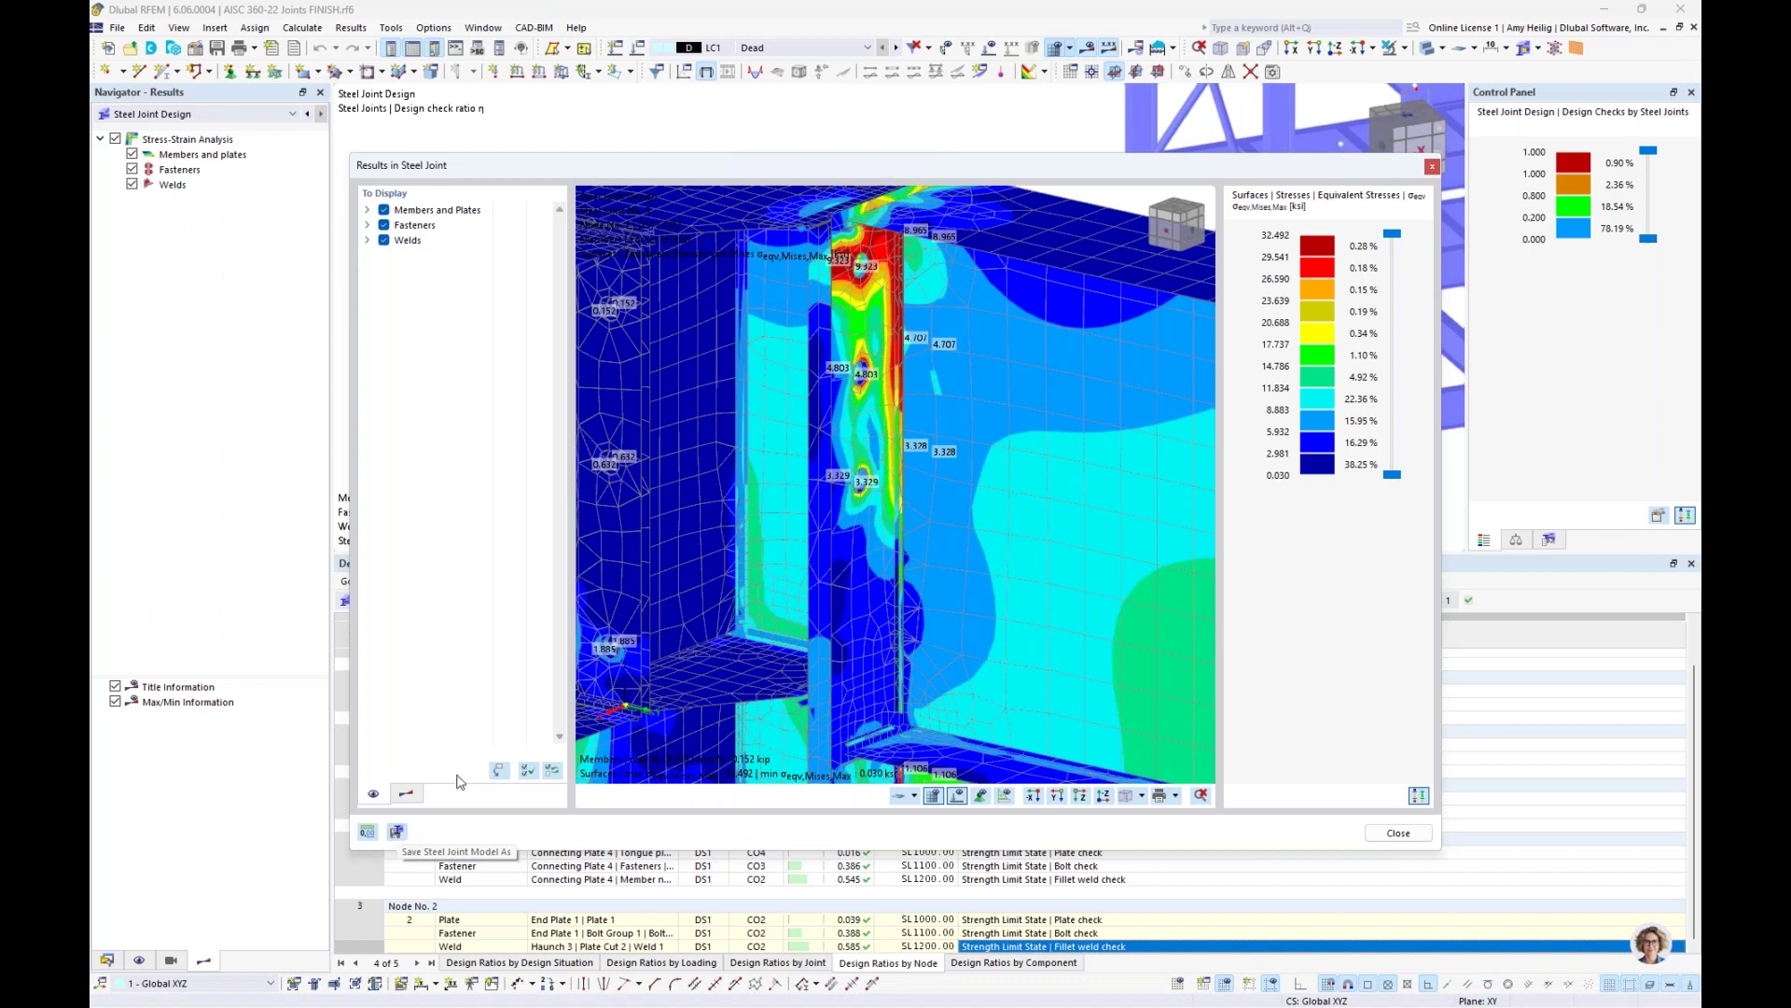
{"action": "scroll", "coordinate": [834, 540], "scroll_direction": "down", "scroll_amount": 5}
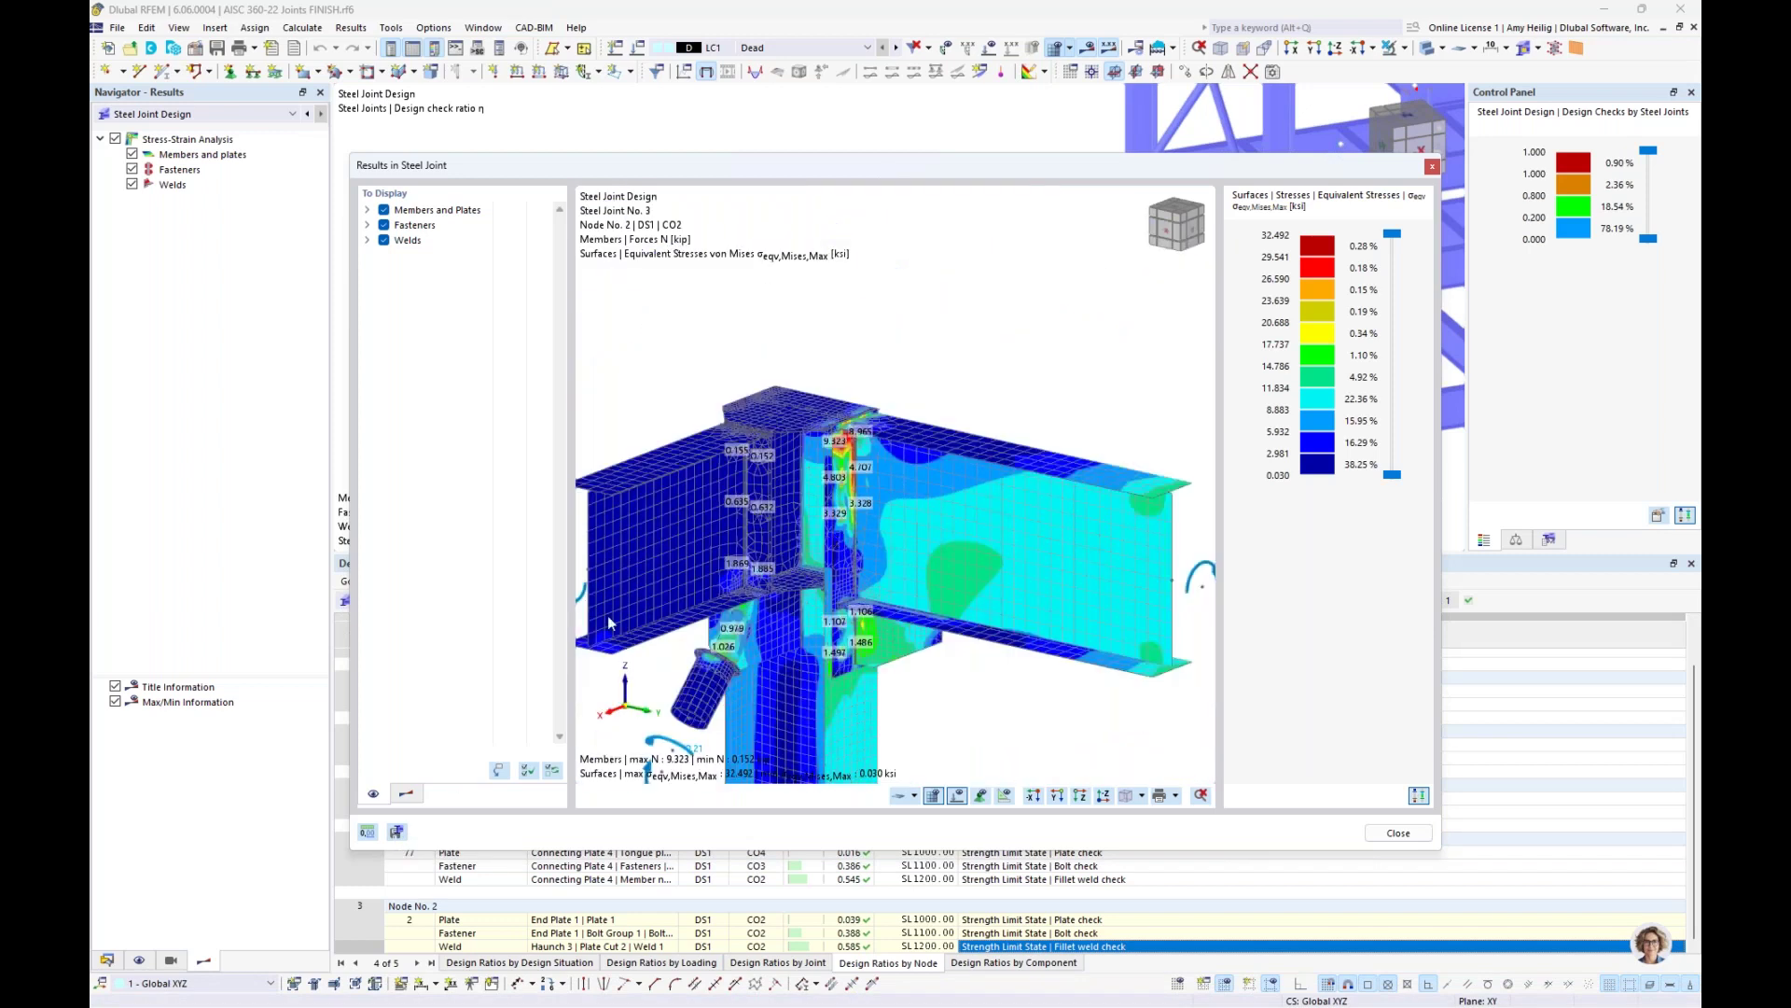
{"action": "left_click", "coordinate": [1396, 834]}
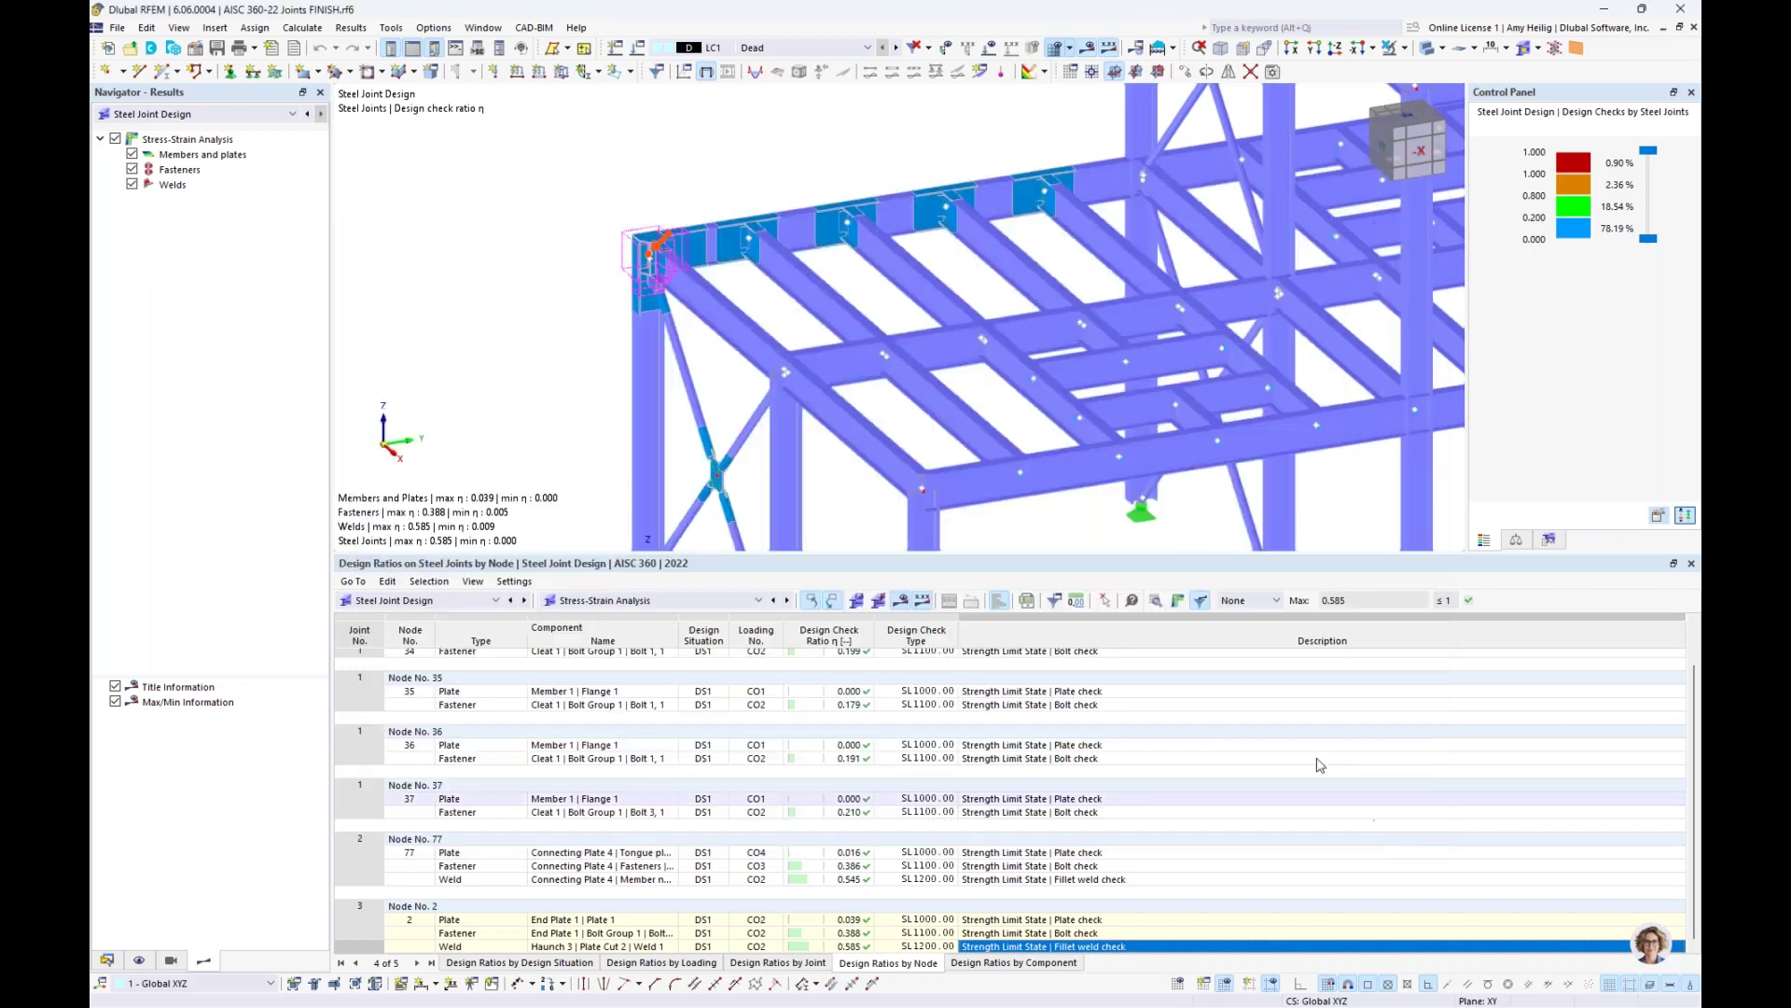
Switch to the saved joint model AISC 360-22 Webinar-SteelJoints-000002.rf6 and examine the node 2 joint's loads under LC1
{"action": "left_click", "coordinate": [495, 33]}
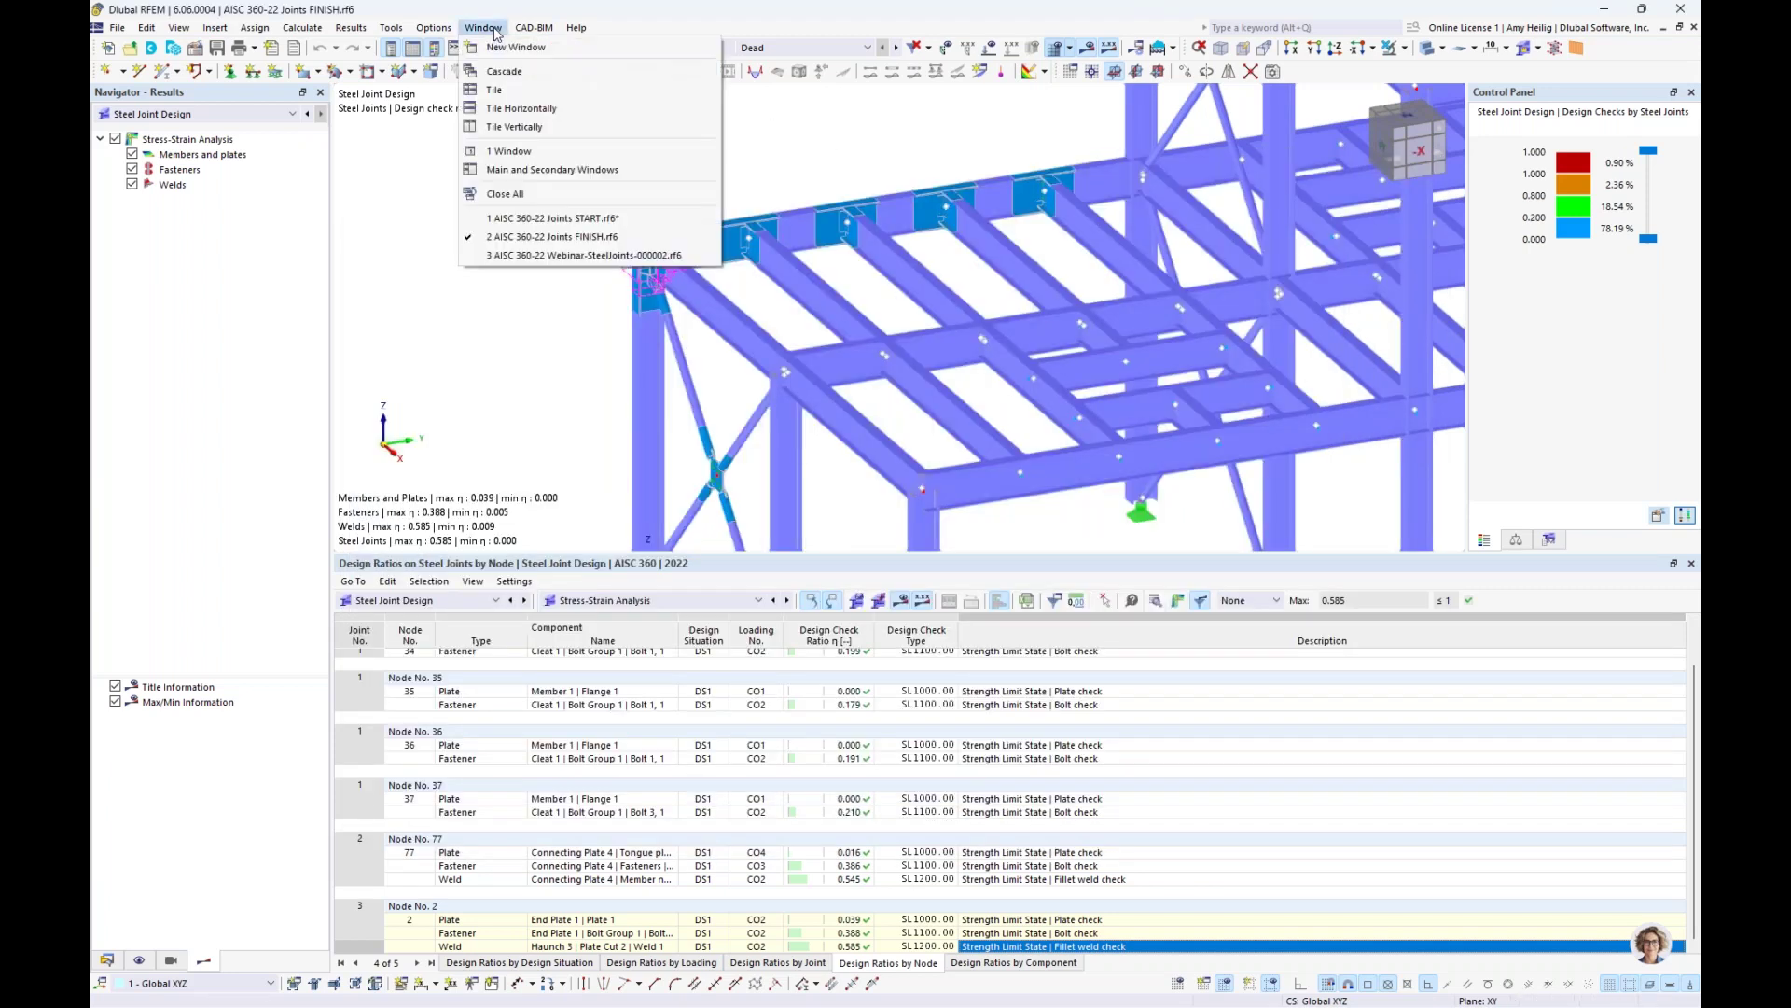
{"action": "left_click", "coordinate": [526, 257]}
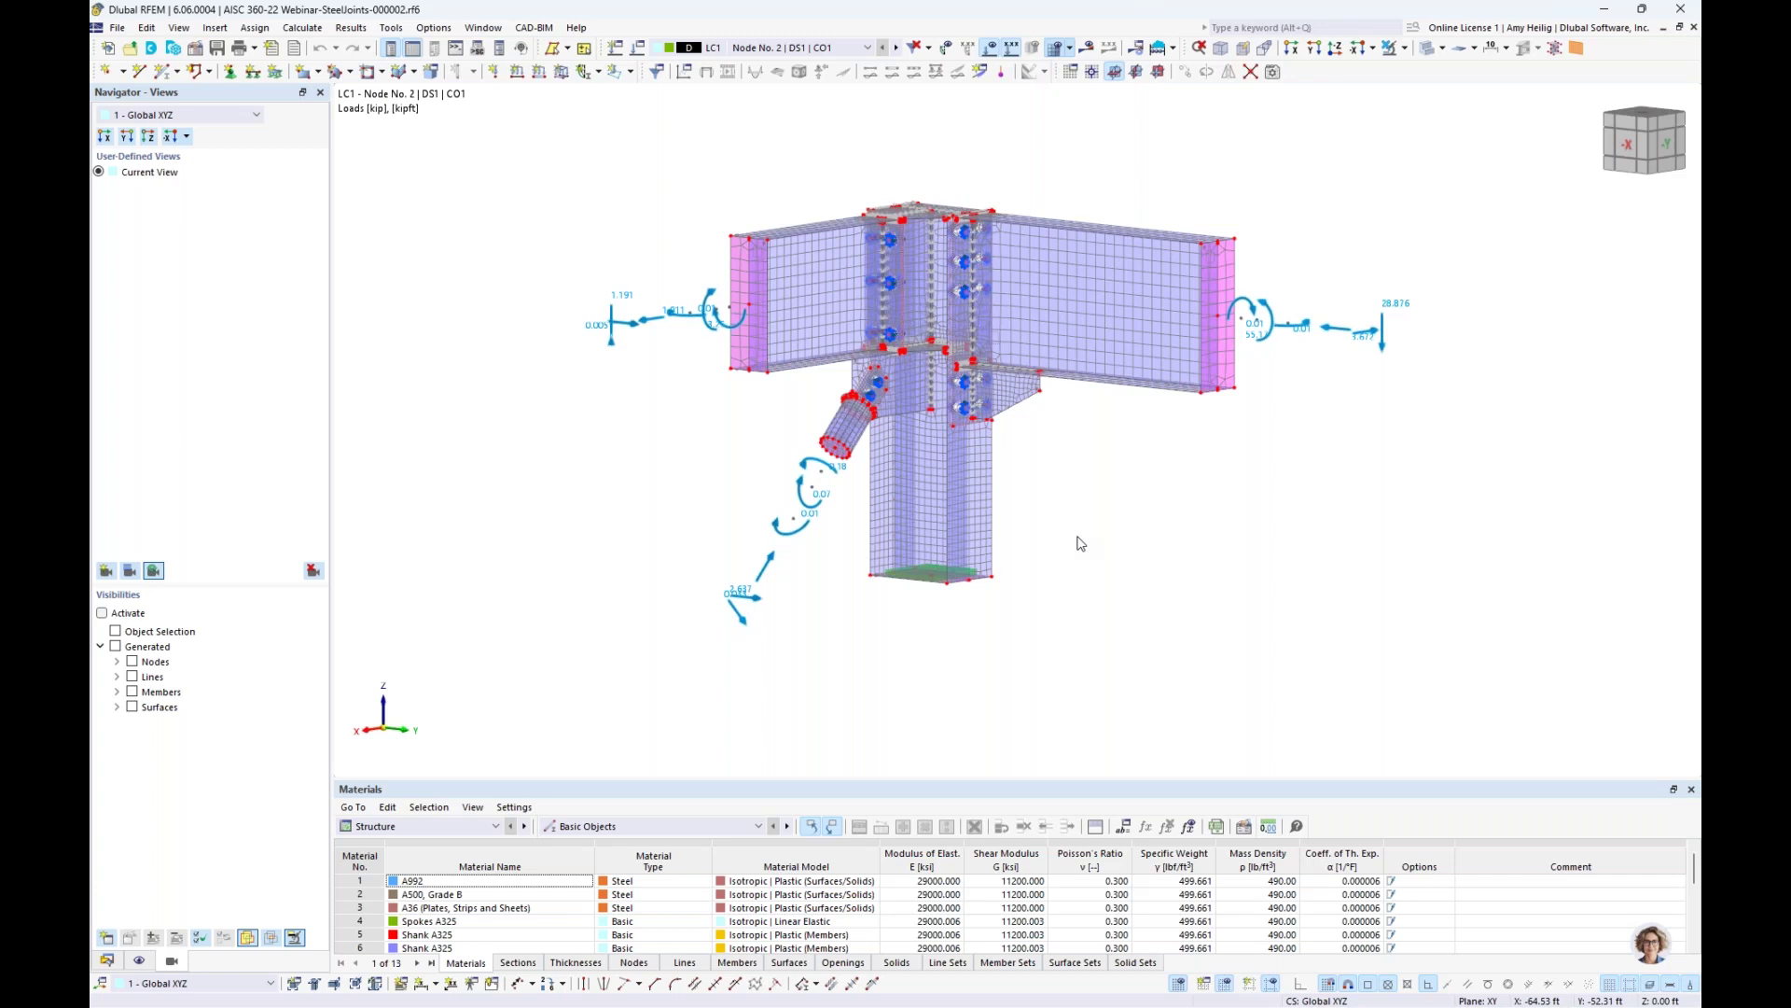
{"action": "scroll", "coordinate": [1064, 448], "scroll_direction": "up", "scroll_amount": 3}
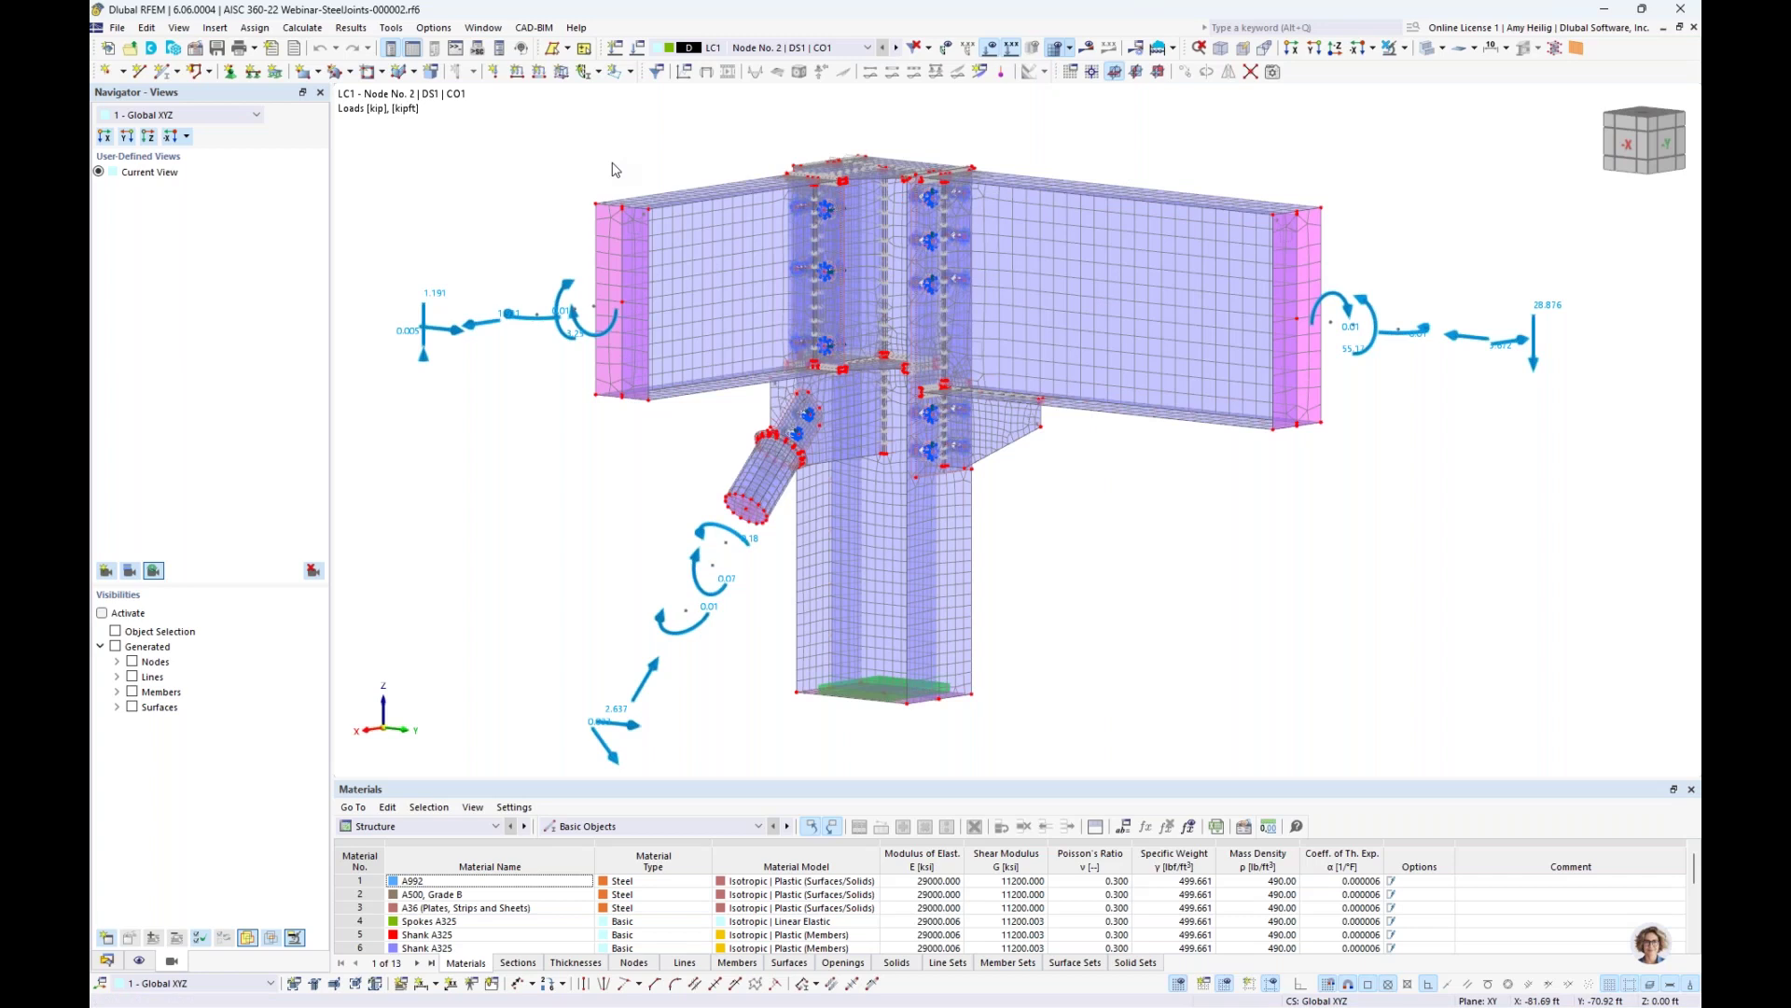
{"action": "left_click", "coordinate": [766, 49]}
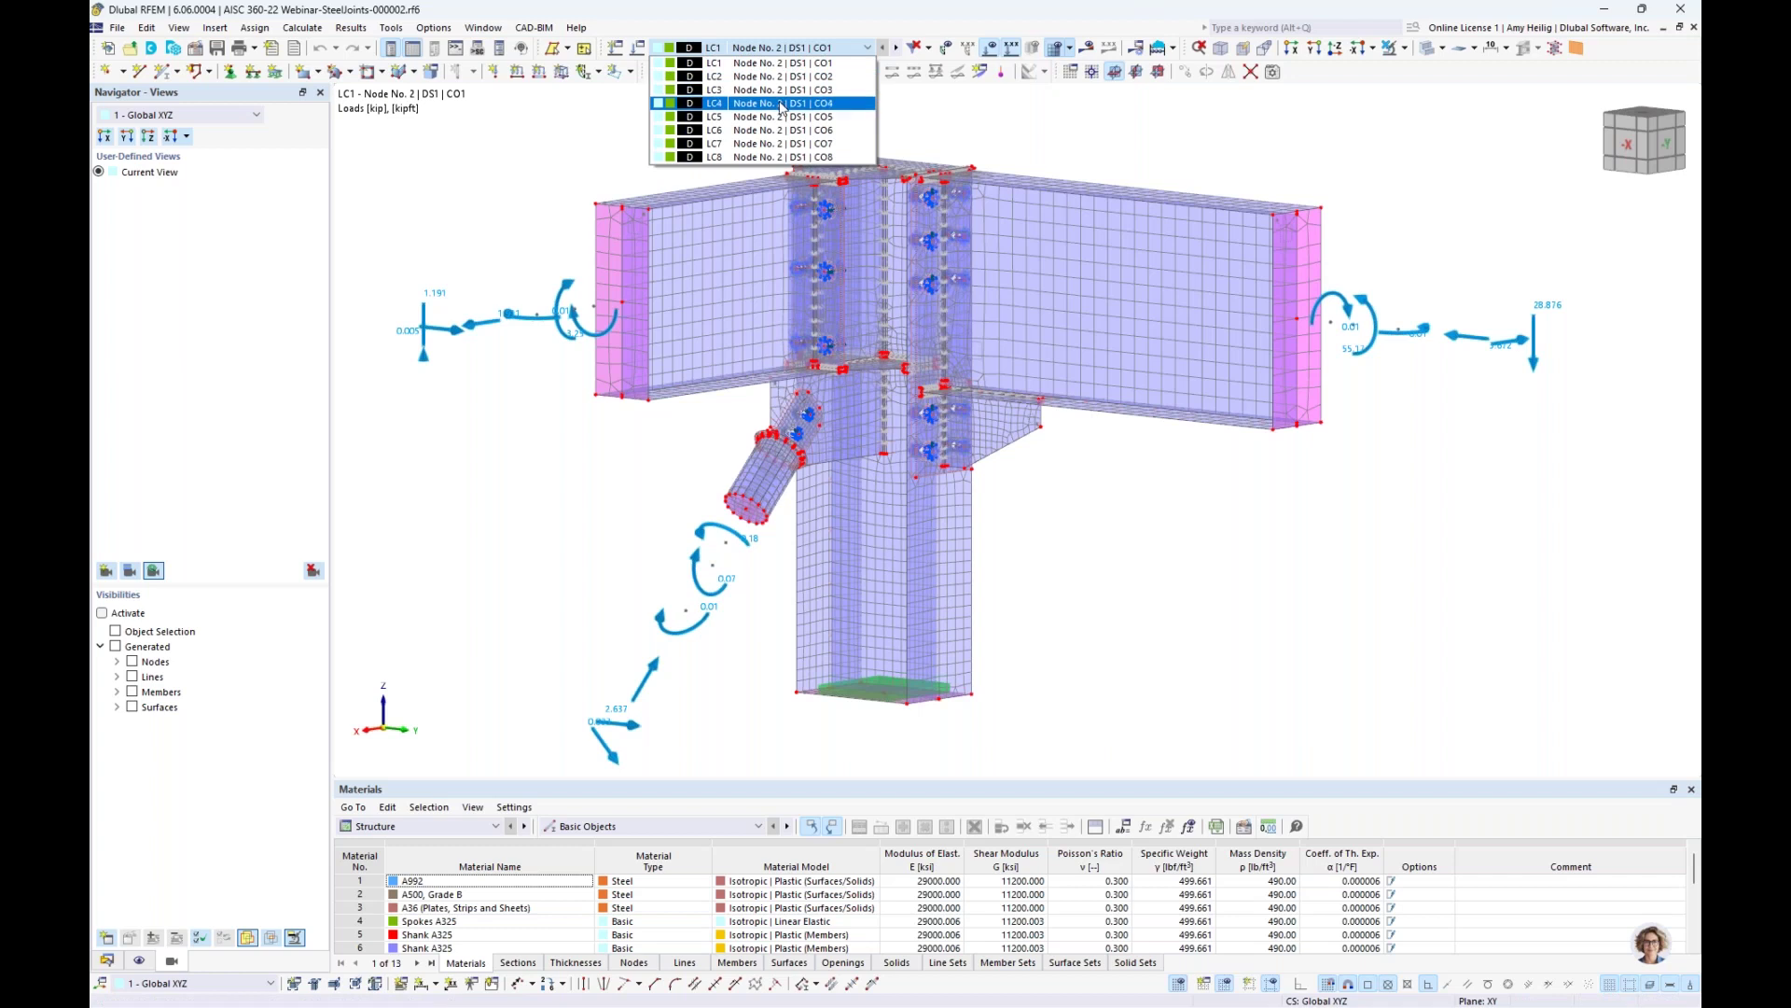
{"action": "left_click", "coordinate": [807, 64]}
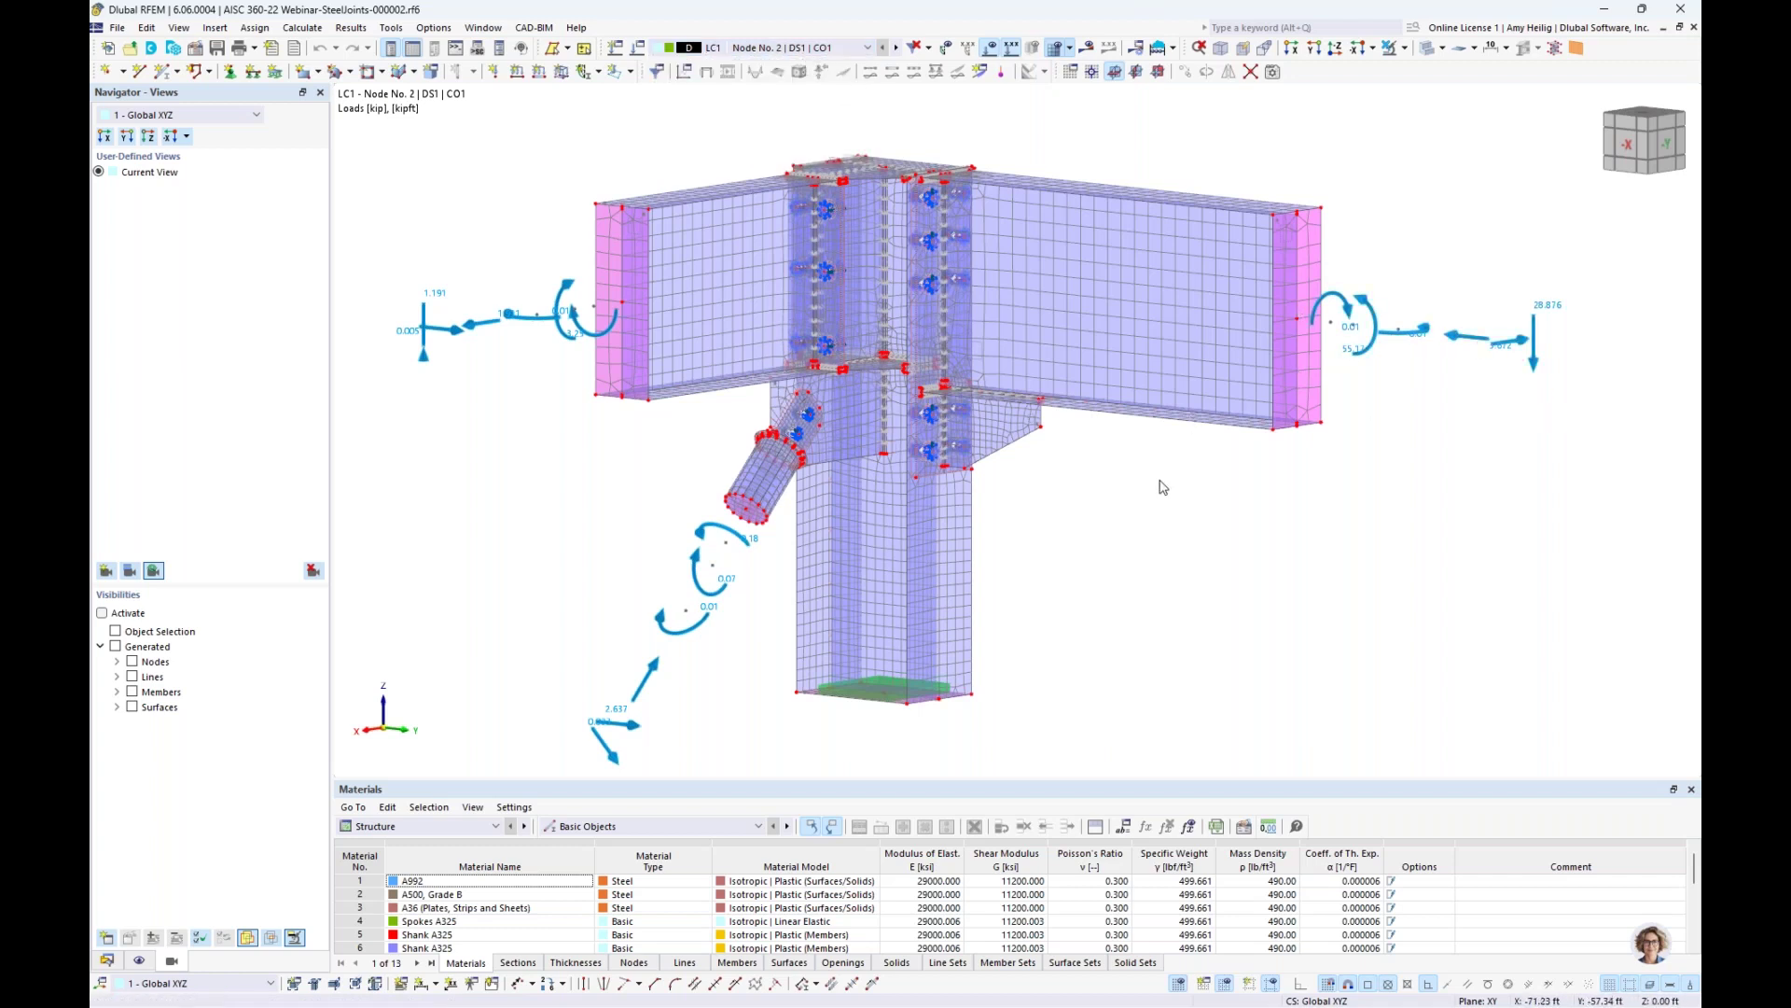
{"action": "scroll", "coordinate": [1200, 485], "scroll_direction": "down", "scroll_amount": 1}
{"action": "middle_click_drag", "start_coordinate": [1200, 485], "coordinate": [1147, 486], "text": "ctrl"}
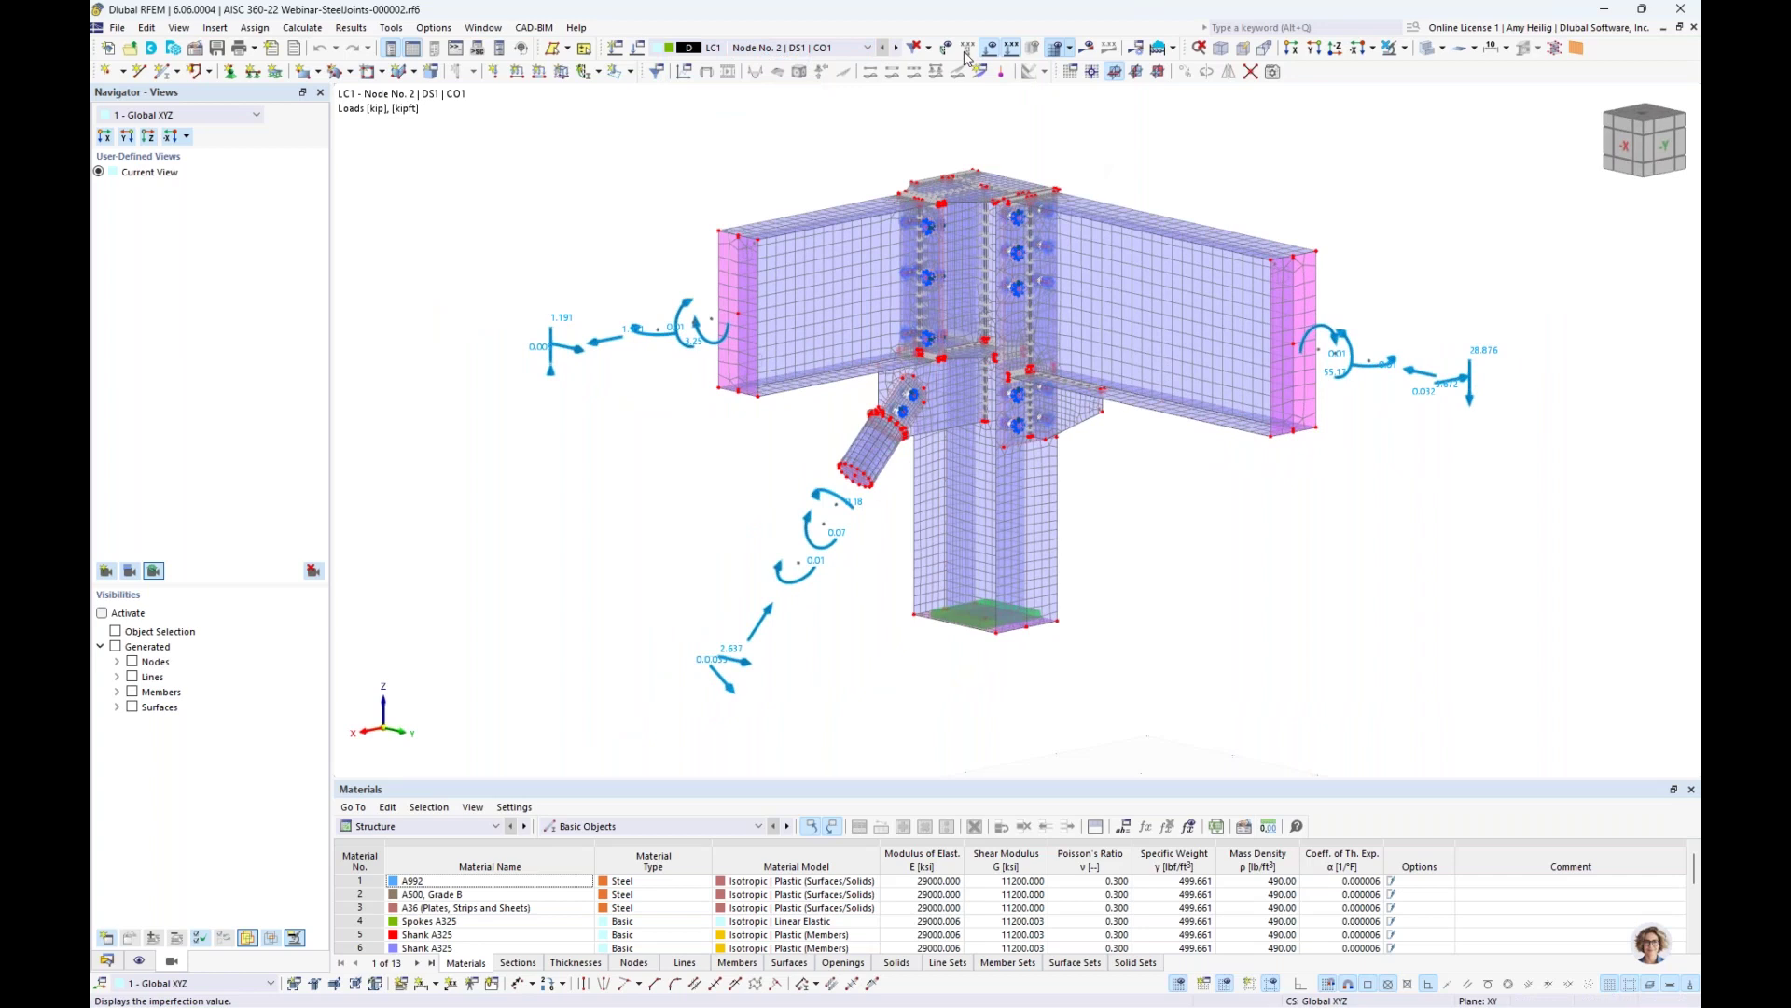
Step through the joint model's load cases to LC4 and examine the loads applied to the member ends
{"action": "left_click", "coordinate": [897, 47]}
{"action": "left_click", "coordinate": [897, 48]}
{"action": "left_click", "coordinate": [898, 48]}
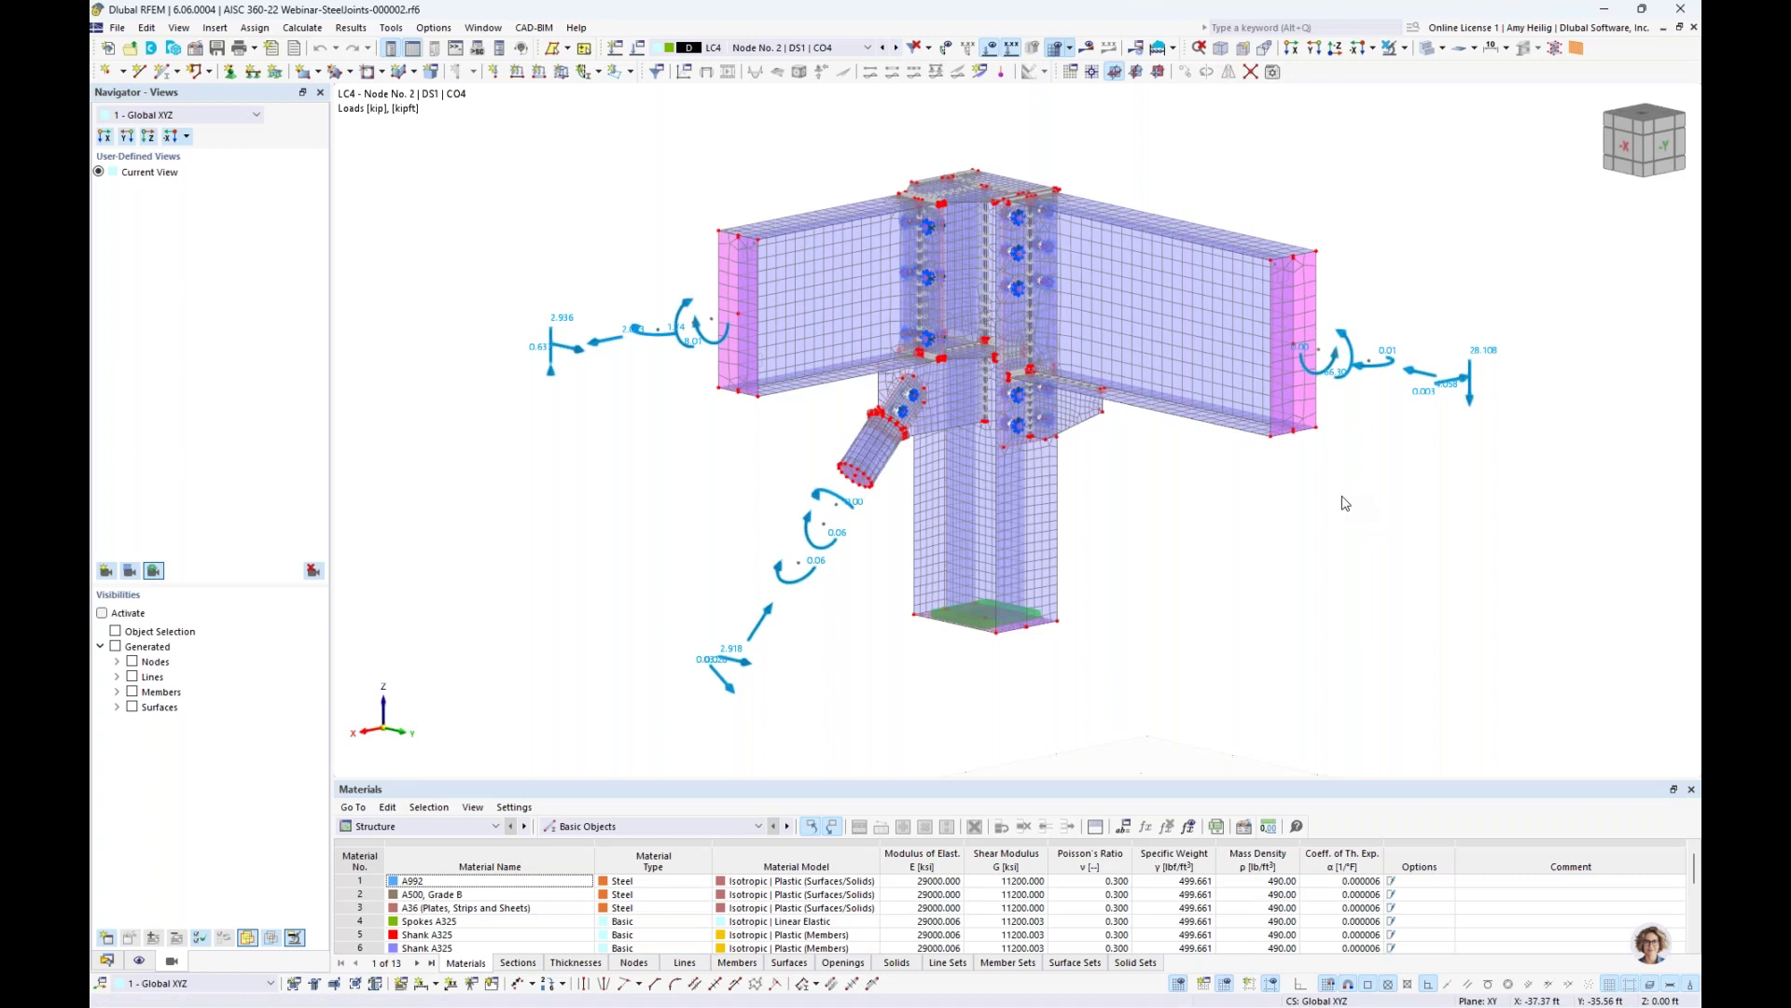
{"action": "middle_click_drag", "start_coordinate": [1345, 504], "coordinate": [1254, 546]}
Return to the AISC 360-22 Joints FINISH.rf6 model and display the Buckling Analysis results table of the Steel Joint Design
{"action": "left_click", "coordinate": [485, 28]}
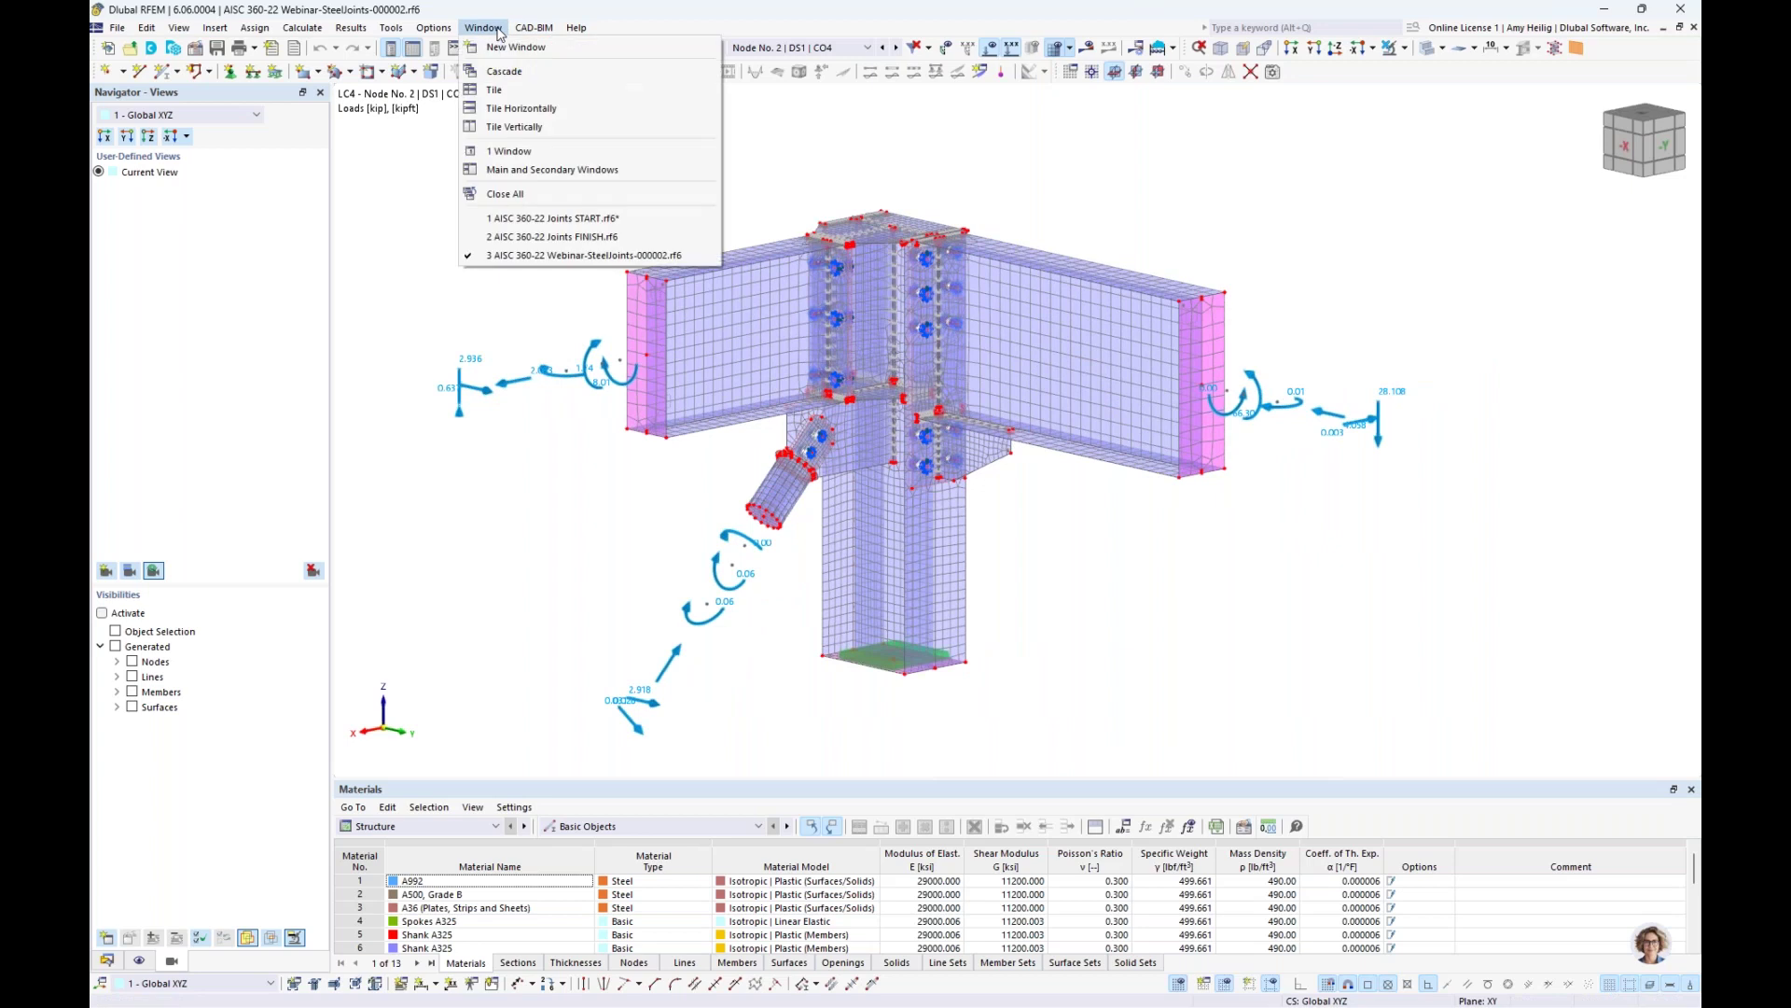
{"action": "left_click", "coordinate": [573, 237]}
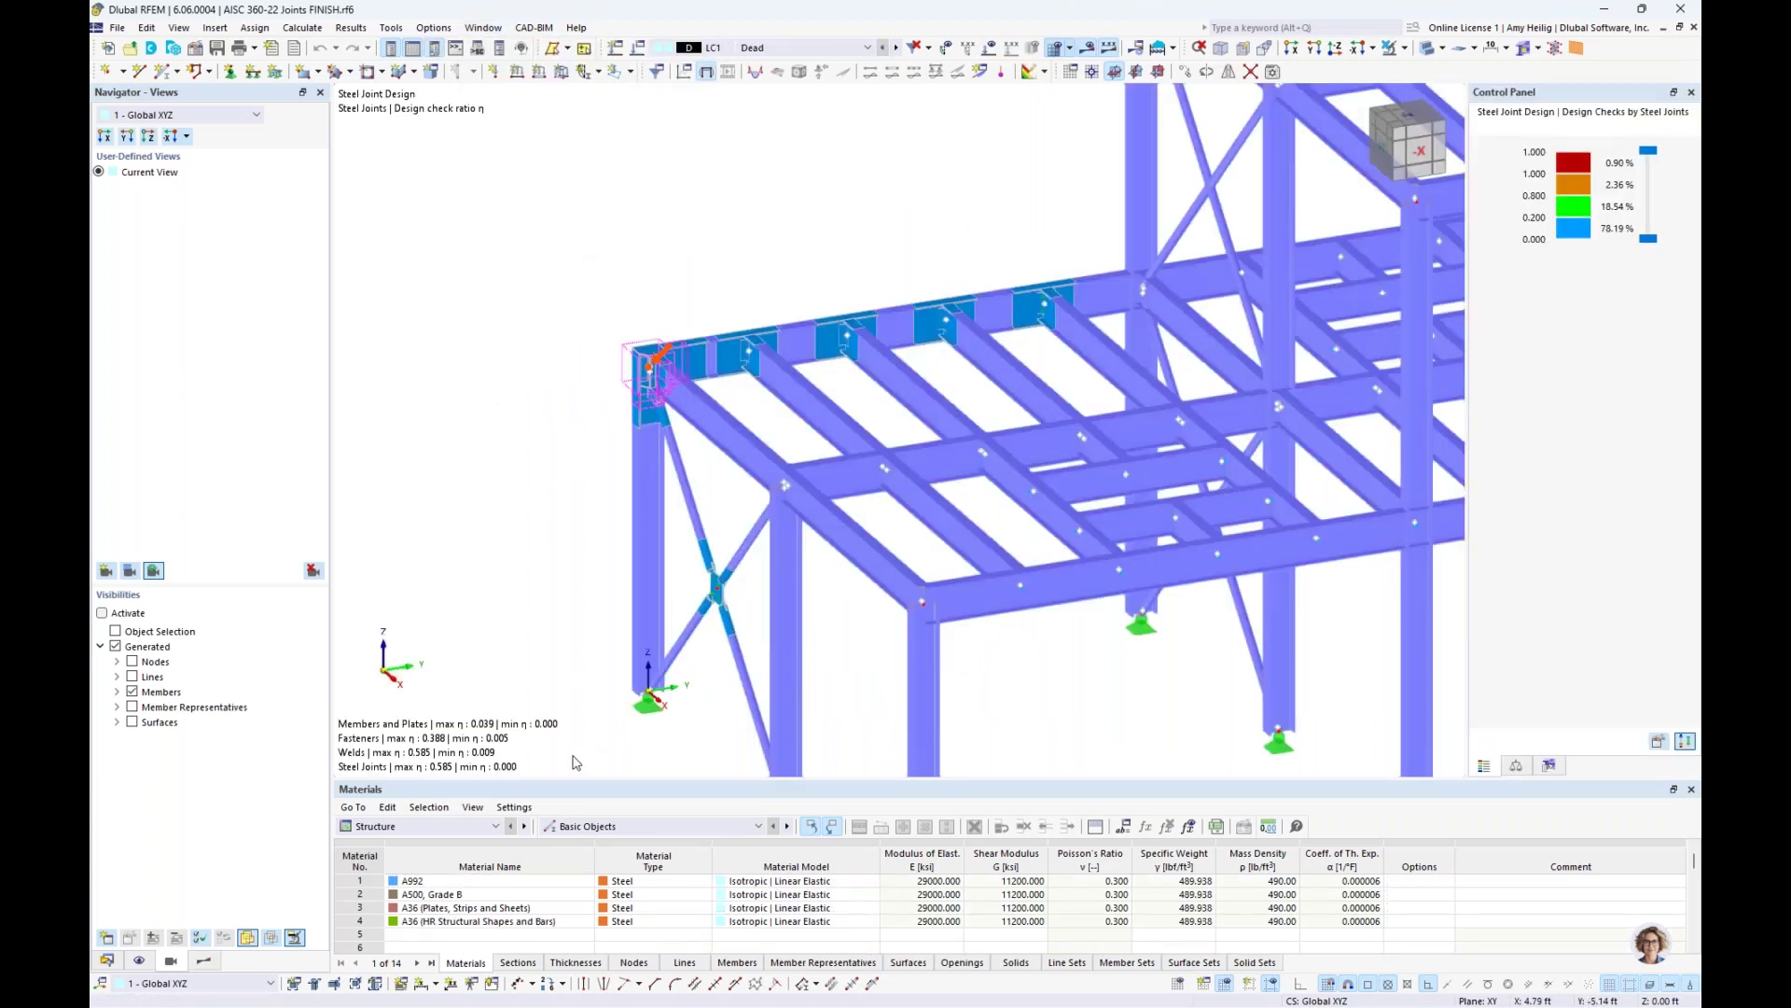
{"action": "left_click_drag", "start_coordinate": [589, 782], "coordinate": [612, 716]}
{"action": "left_click", "coordinate": [420, 760]}
{"action": "left_click", "coordinate": [429, 883]}
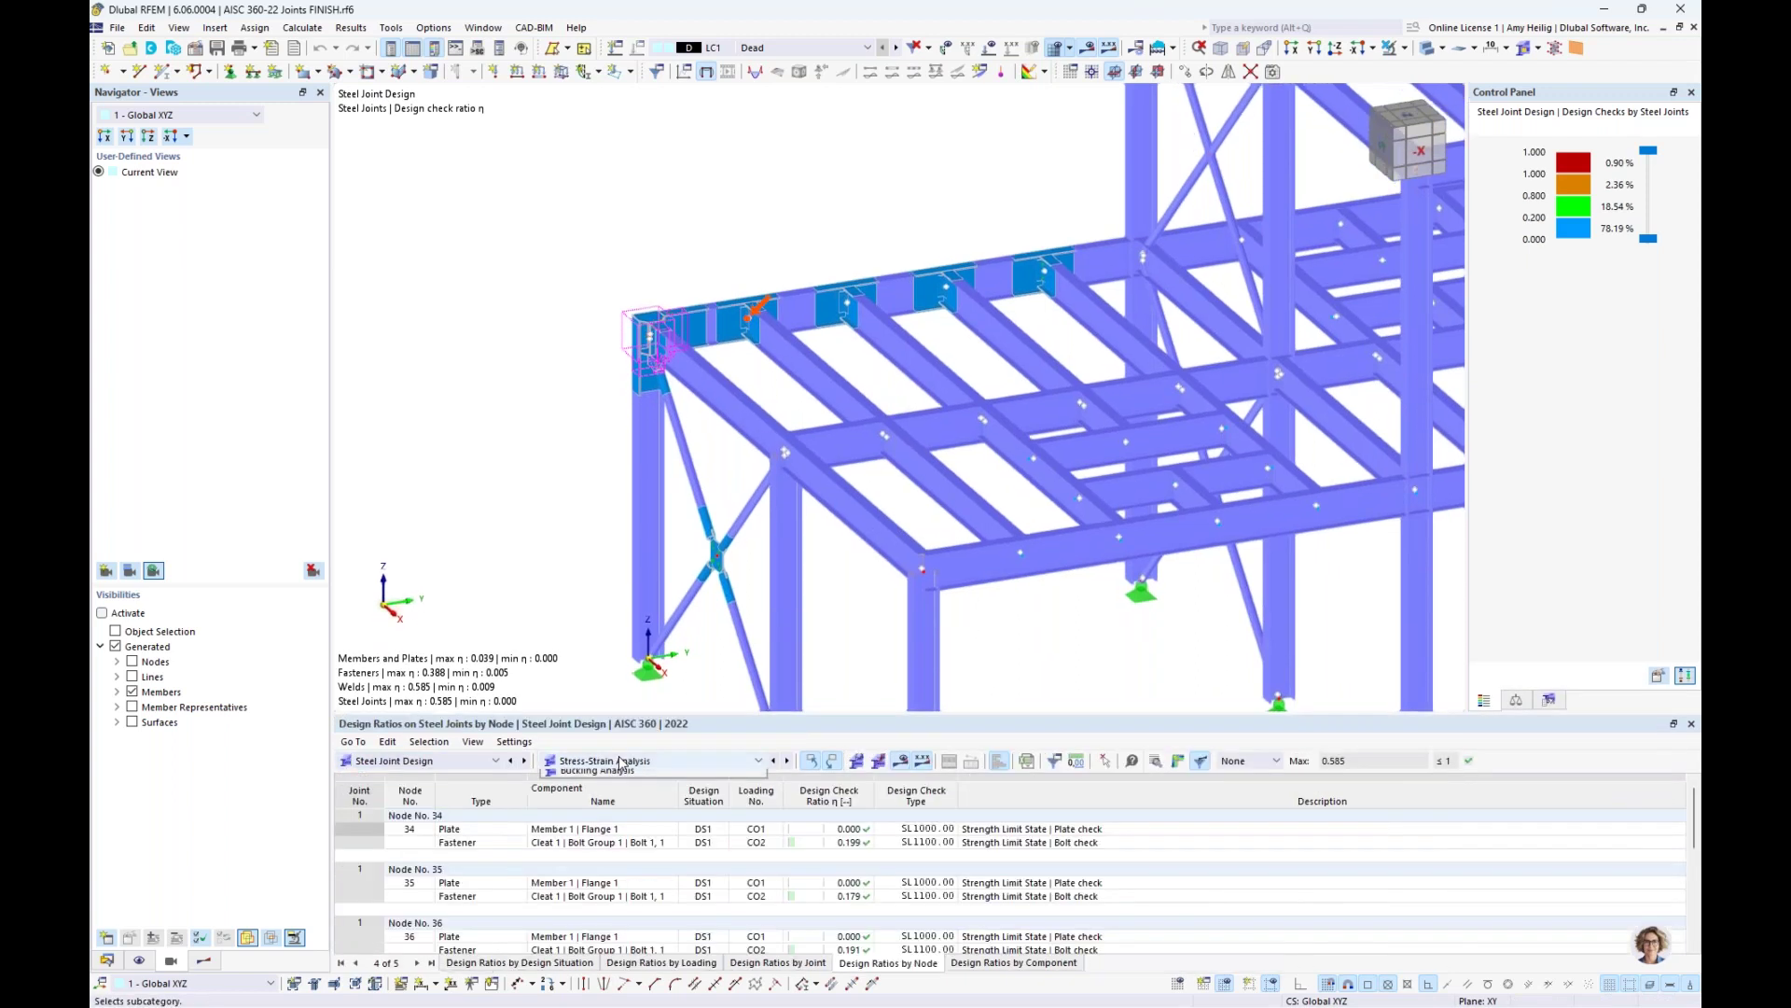
{"action": "left_click", "coordinate": [616, 760]}
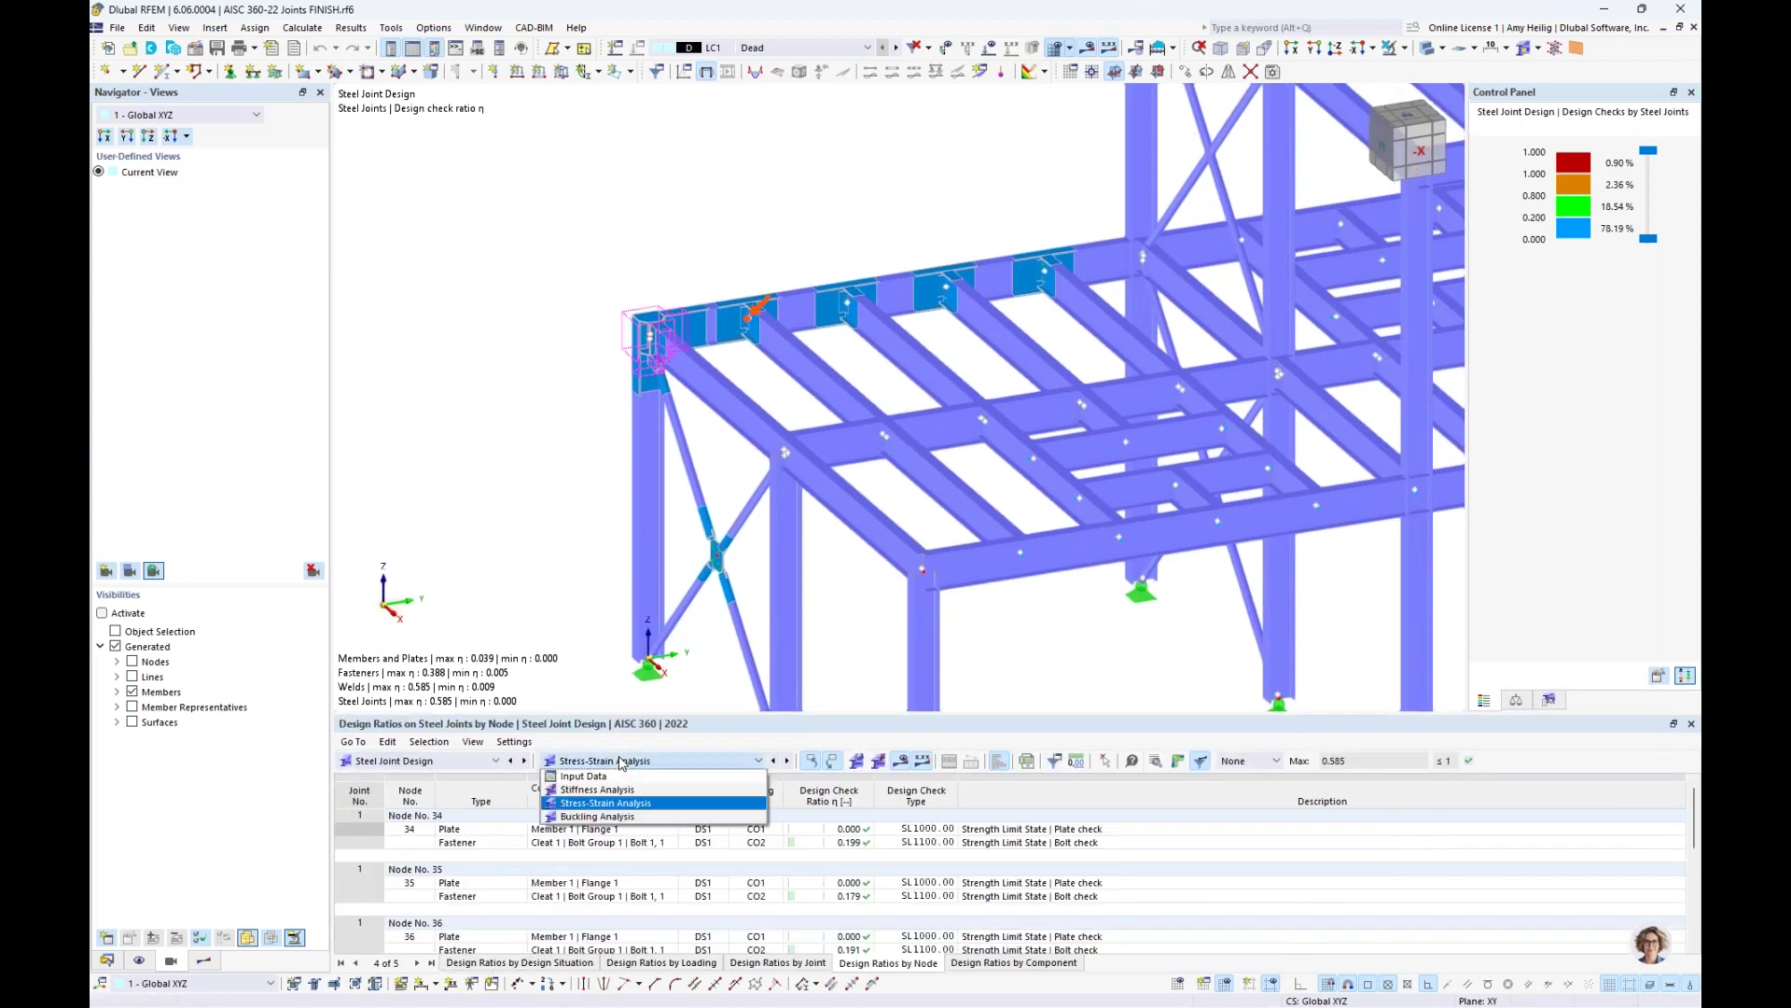
{"action": "left_click", "coordinate": [615, 817]}
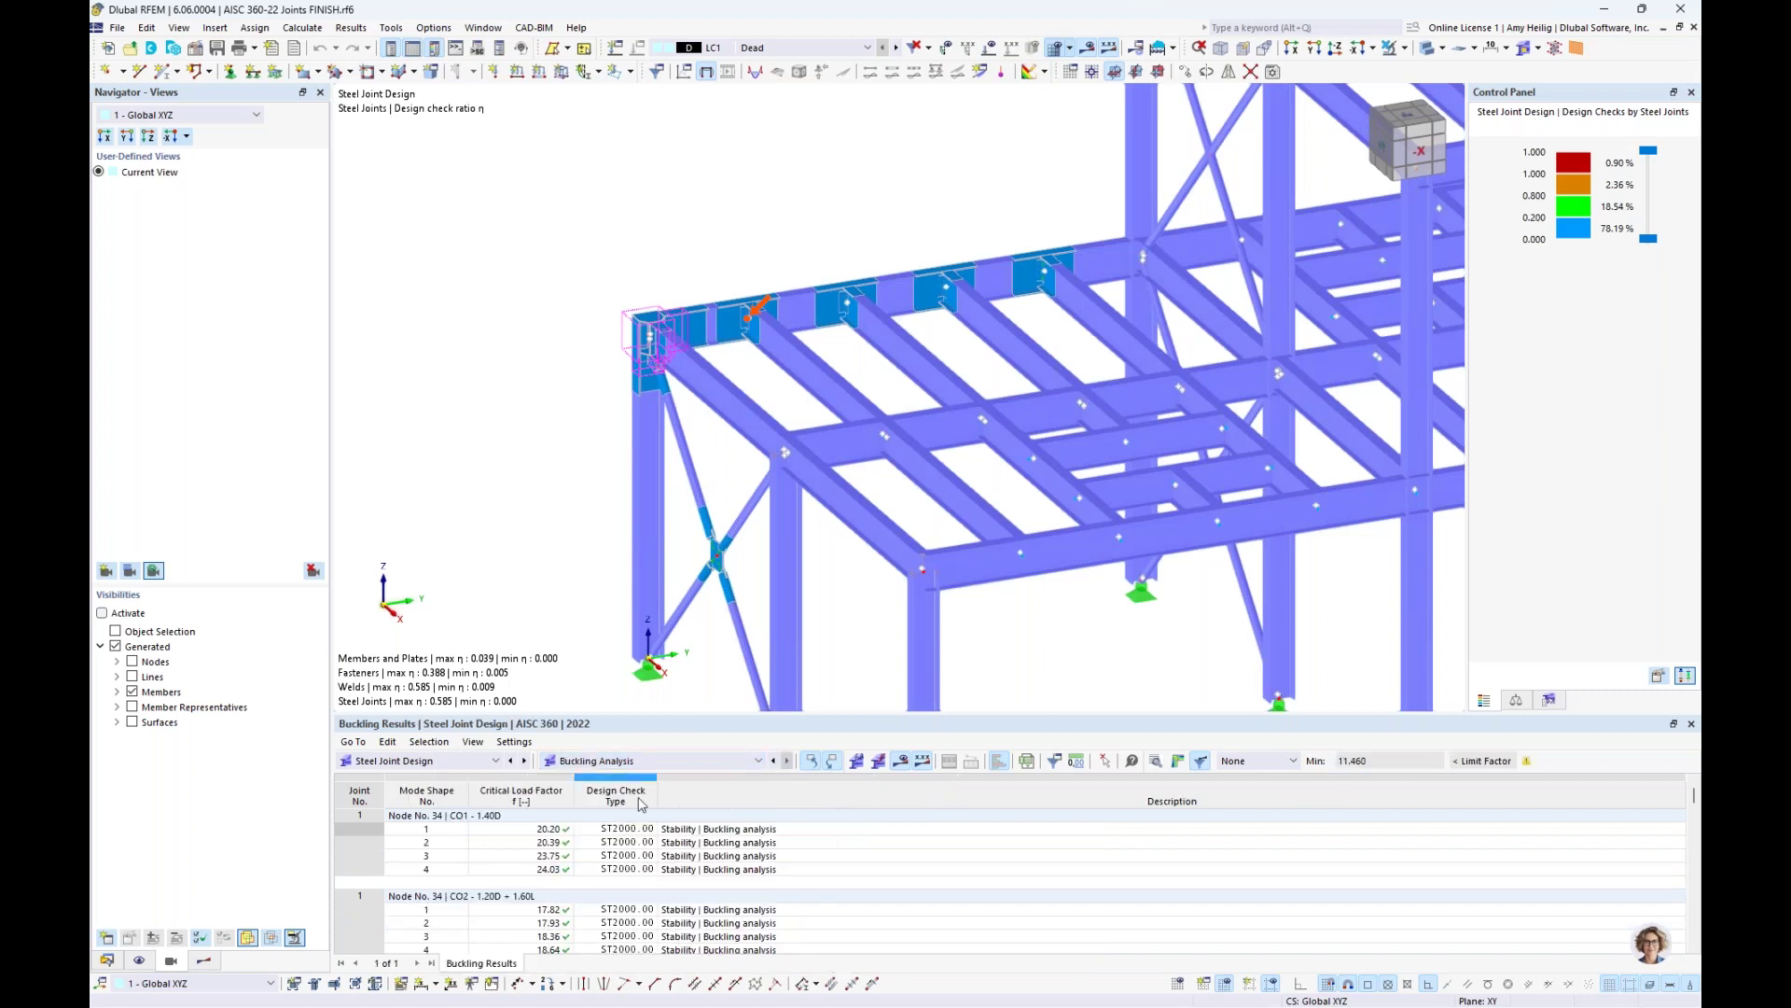
Enlarge the buckling results table and examine node 34's critical load factors for mode shape 1 under CO1 and CO2
{"action": "left_click_drag", "start_coordinate": [818, 713], "coordinate": [818, 594]}
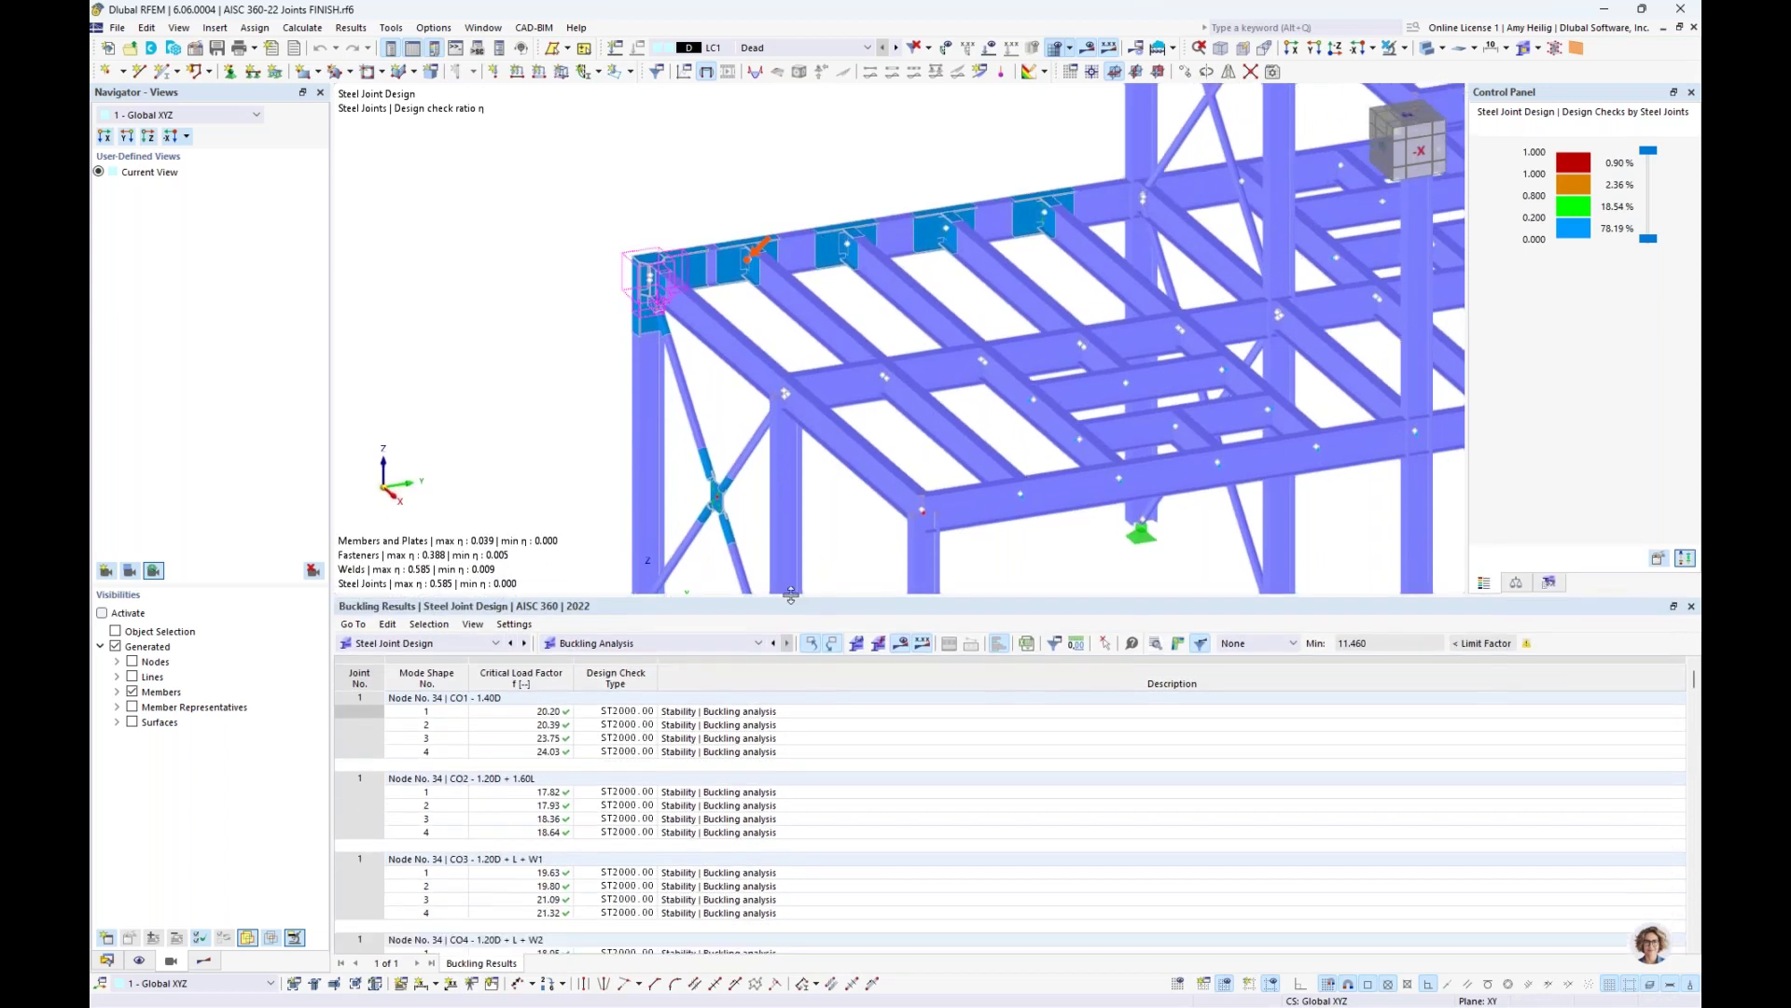
{"action": "left_click", "coordinate": [548, 714]}
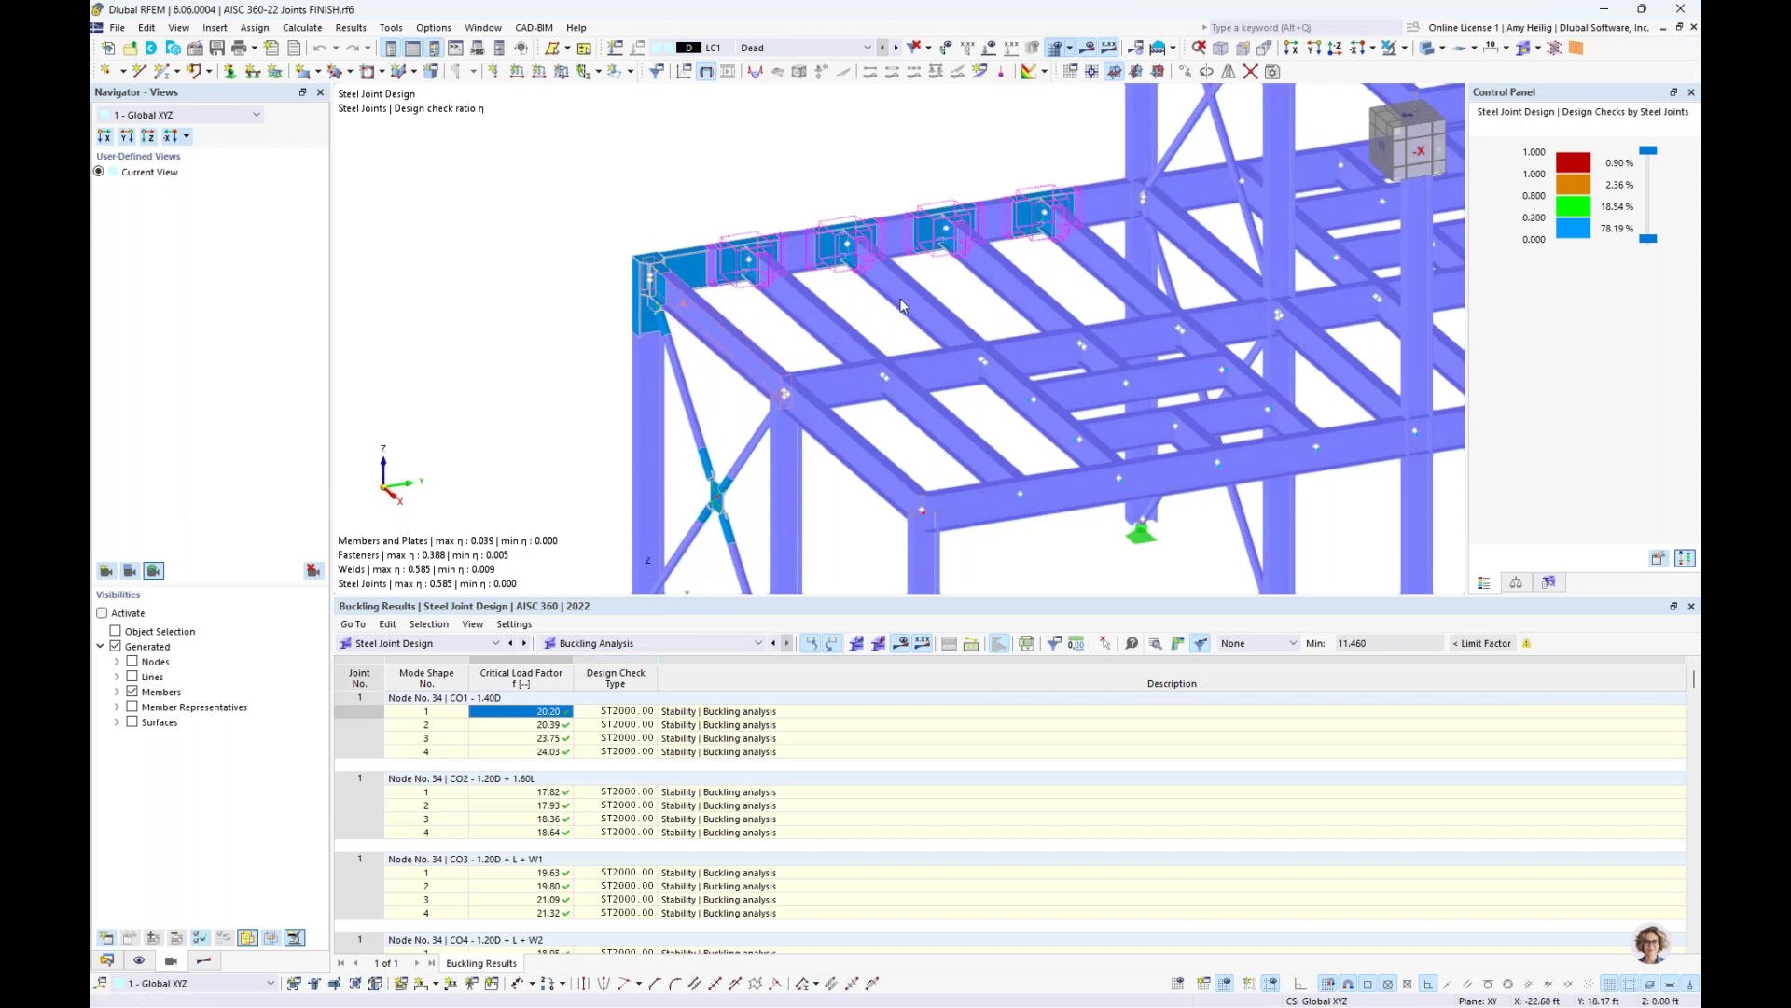
{"action": "left_click", "coordinate": [538, 795]}
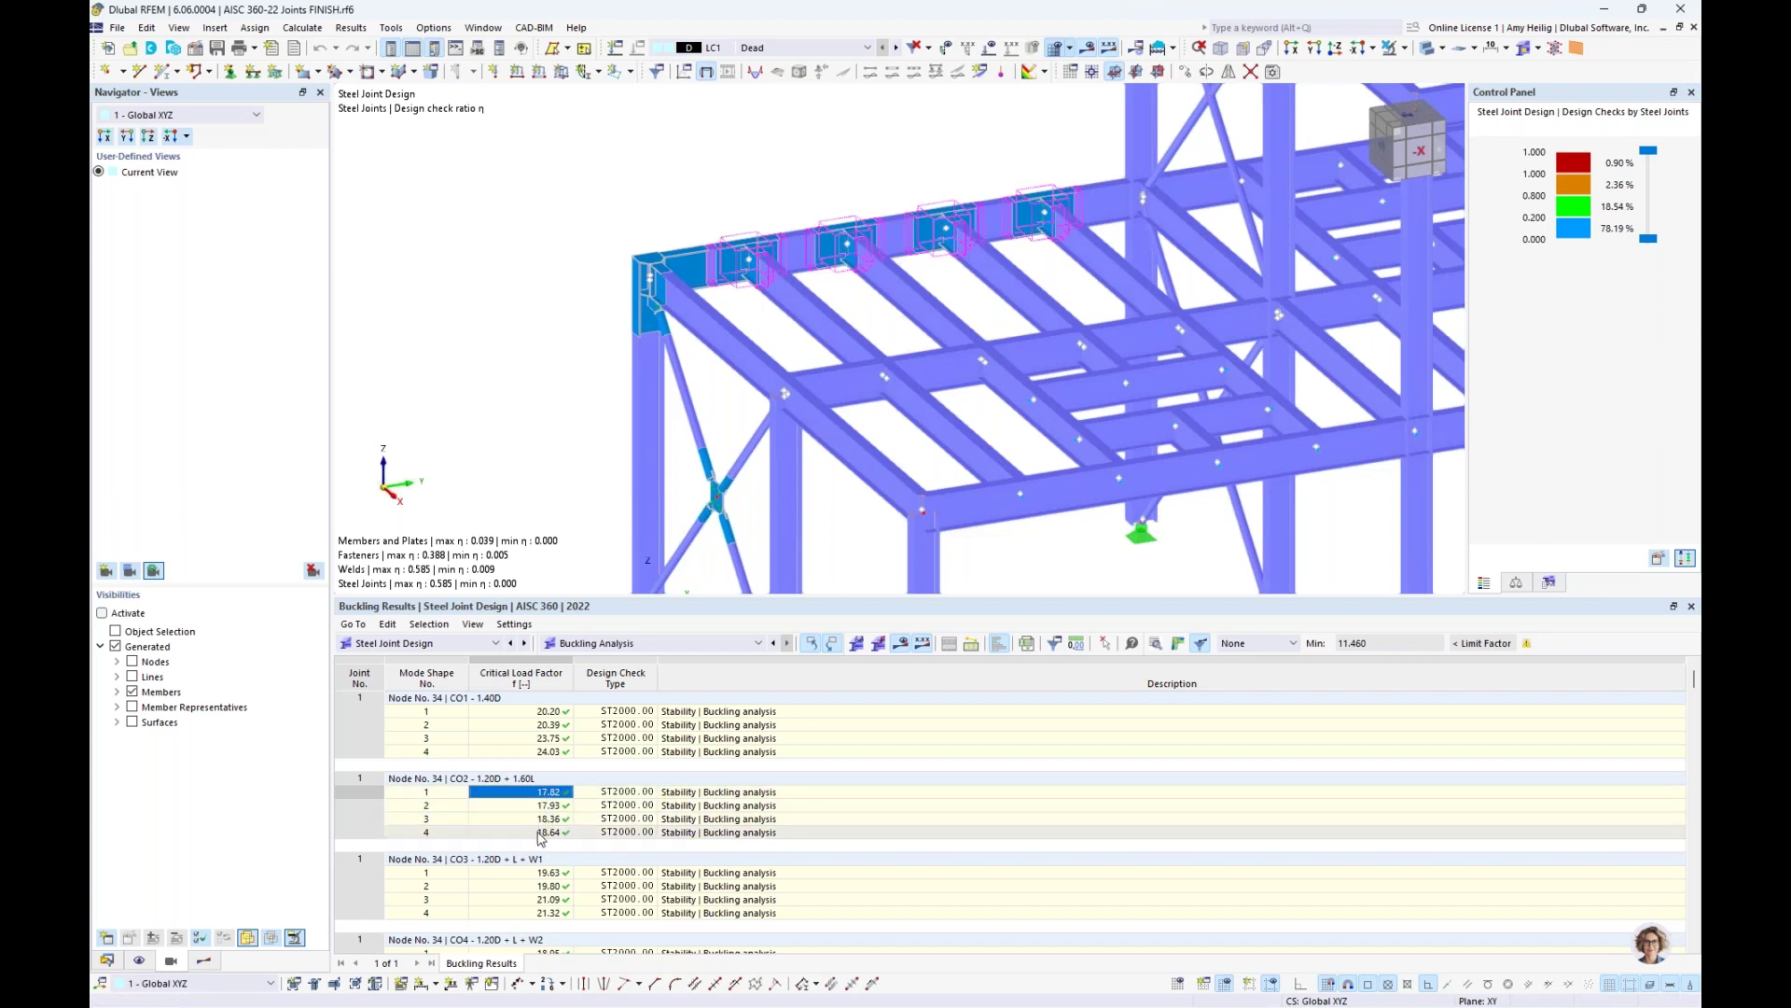
Display node 34's first buckling mode shape under CO2 graphically, set its display factor to 0.10, and examine the deformed webs before closing
{"action": "left_click", "coordinate": [1178, 646]}
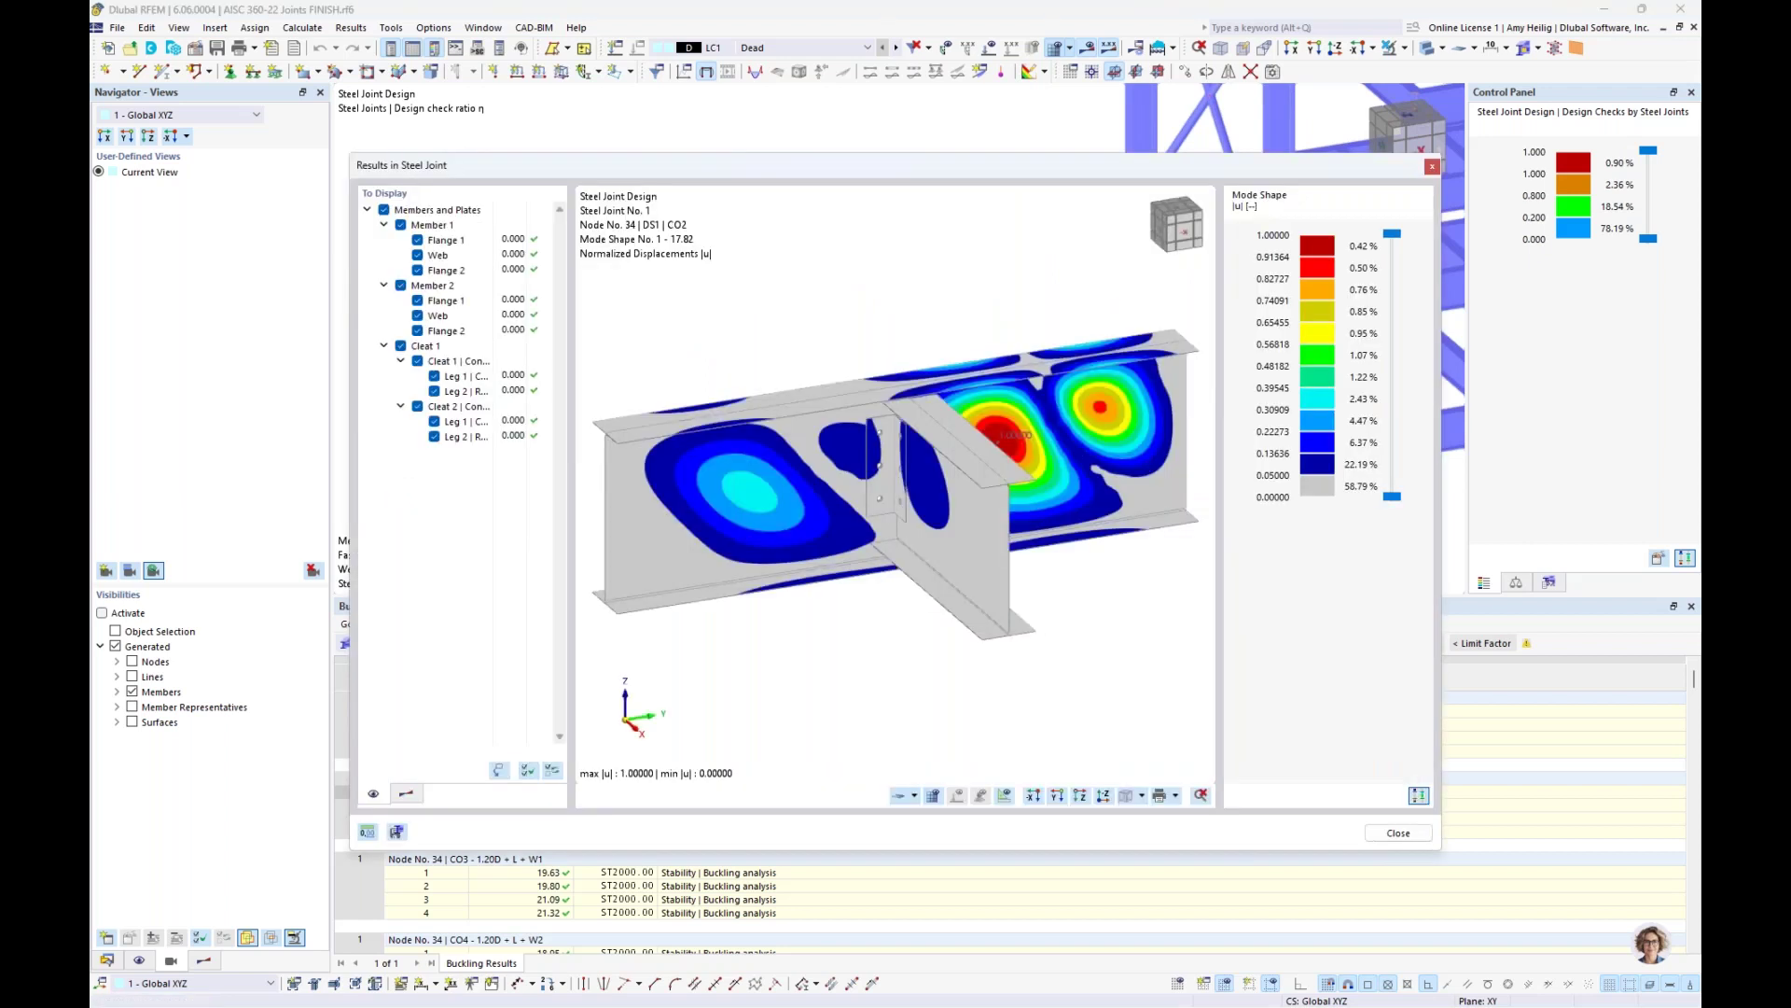
{"action": "middle_click_drag", "start_coordinate": [1139, 628], "coordinate": [808, 521], "text": "ctrl"}
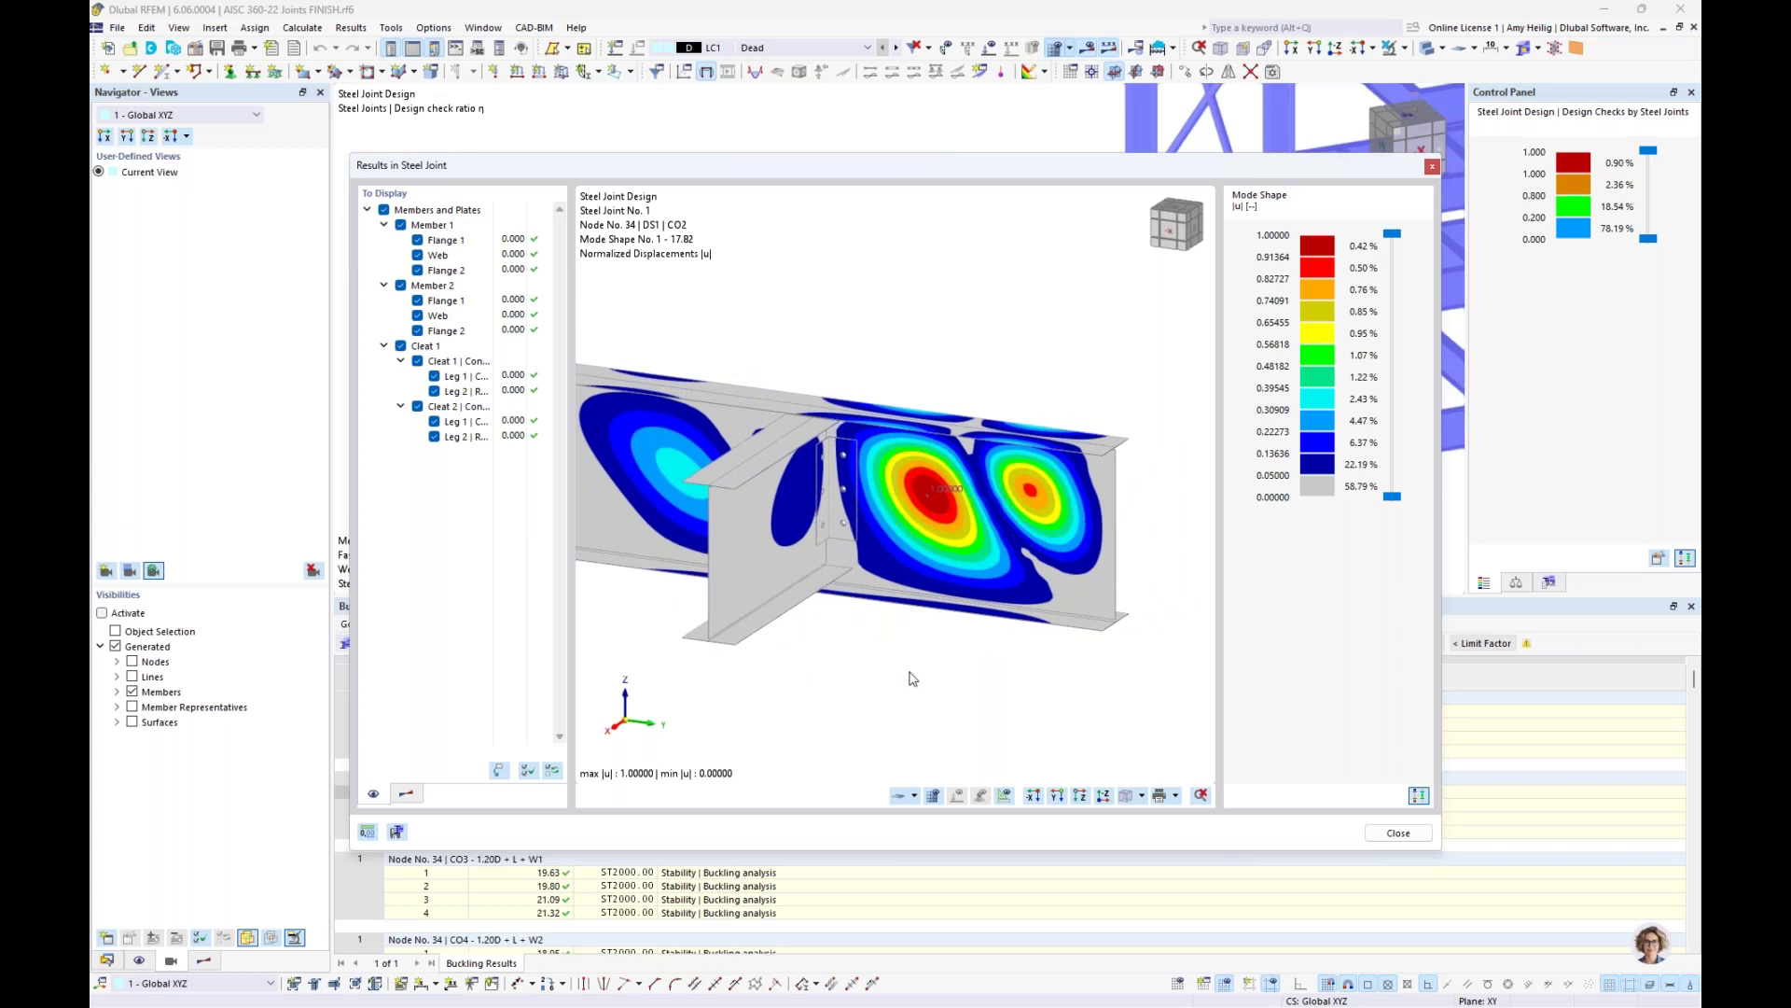
{"action": "left_click", "coordinate": [406, 794]}
{"action": "left_click", "coordinate": [534, 211]}
{"action": "type", "text": "0.1"}
{"action": "key", "text": "Return"}
{"action": "middle_click_drag", "start_coordinate": [1048, 360], "coordinate": [961, 479], "text": "ctrl"}
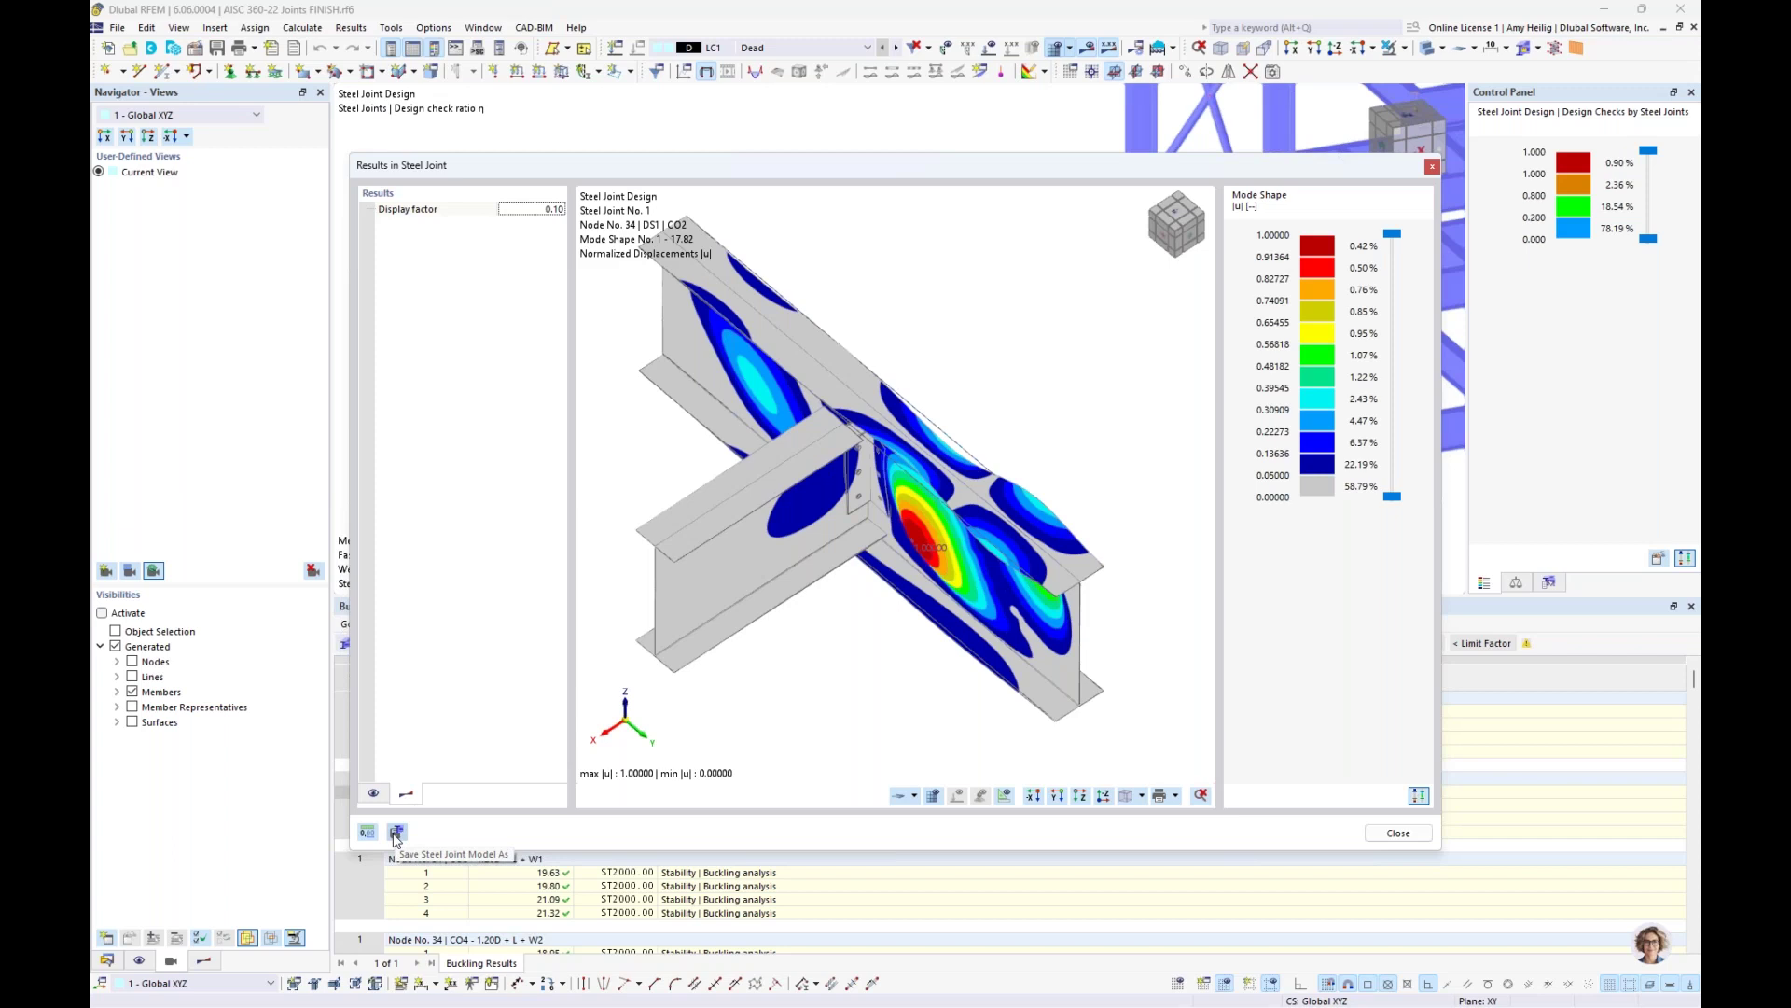
{"action": "middle_click_drag", "start_coordinate": [871, 640], "coordinate": [936, 558], "text": "ctrl"}
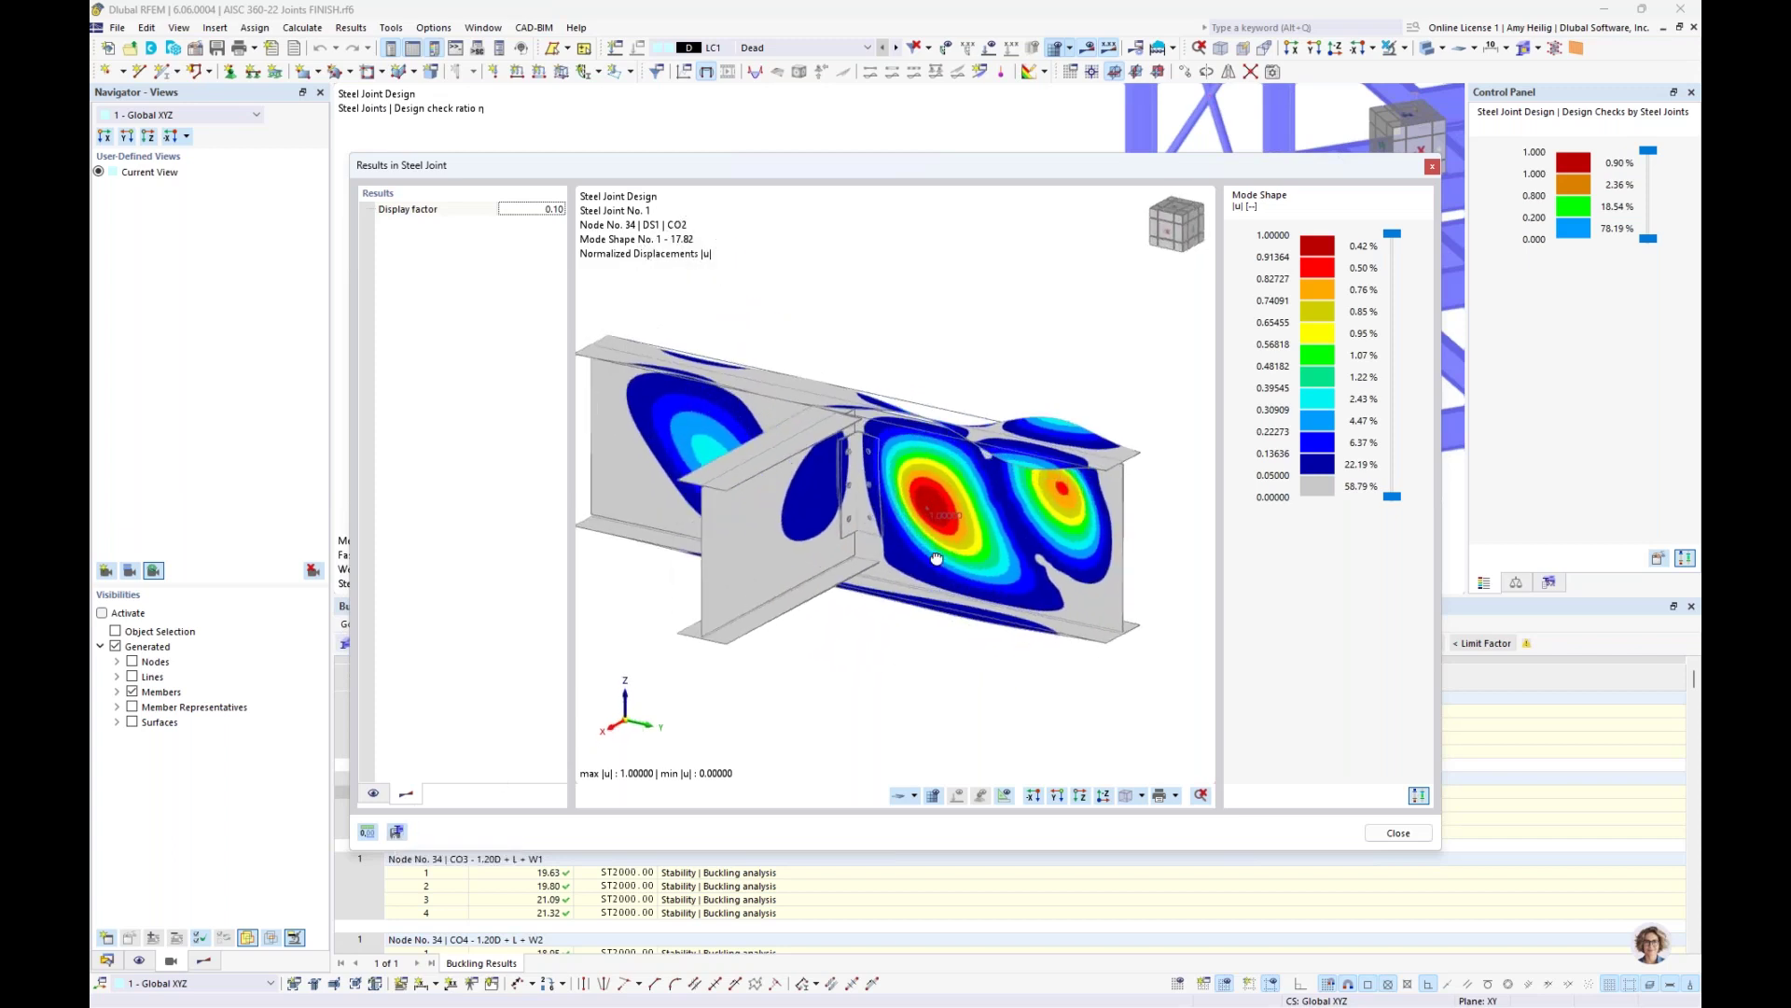
{"action": "left_click", "coordinate": [1397, 833]}
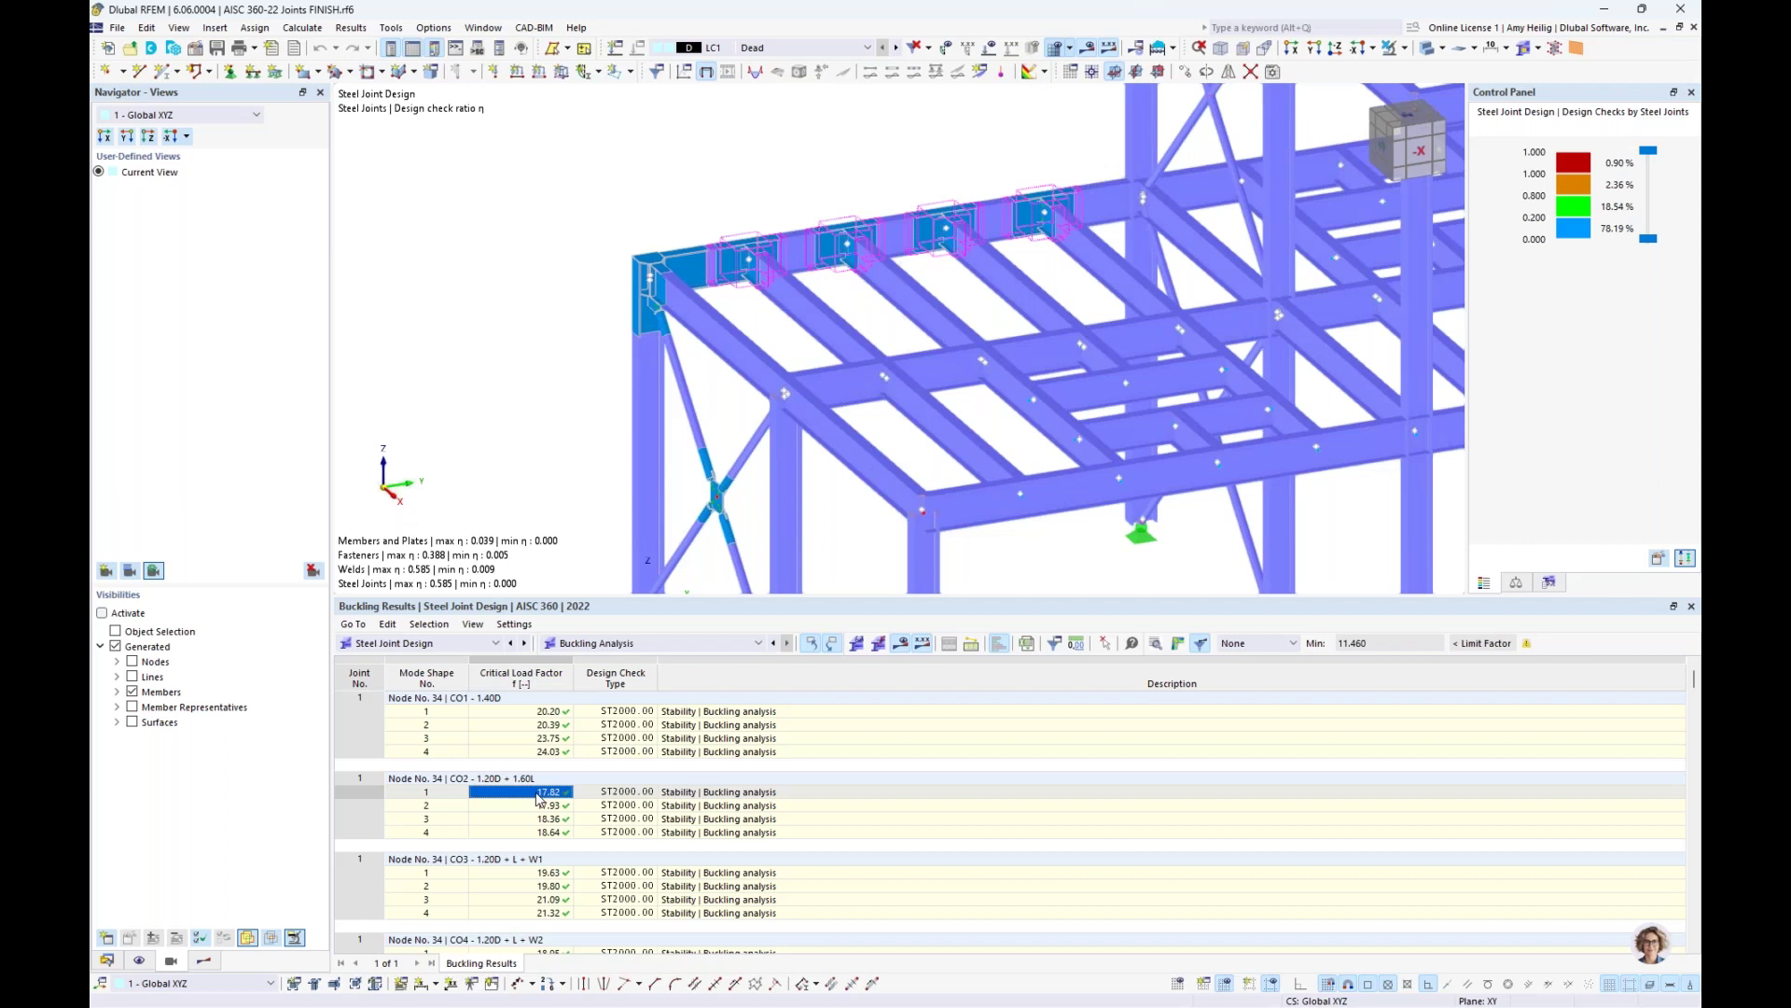
Display the Stiffness Analysis results and examine Member 2's rotational stiffness at the node 2 joint alongside the model
{"action": "left_click", "coordinate": [612, 644]}
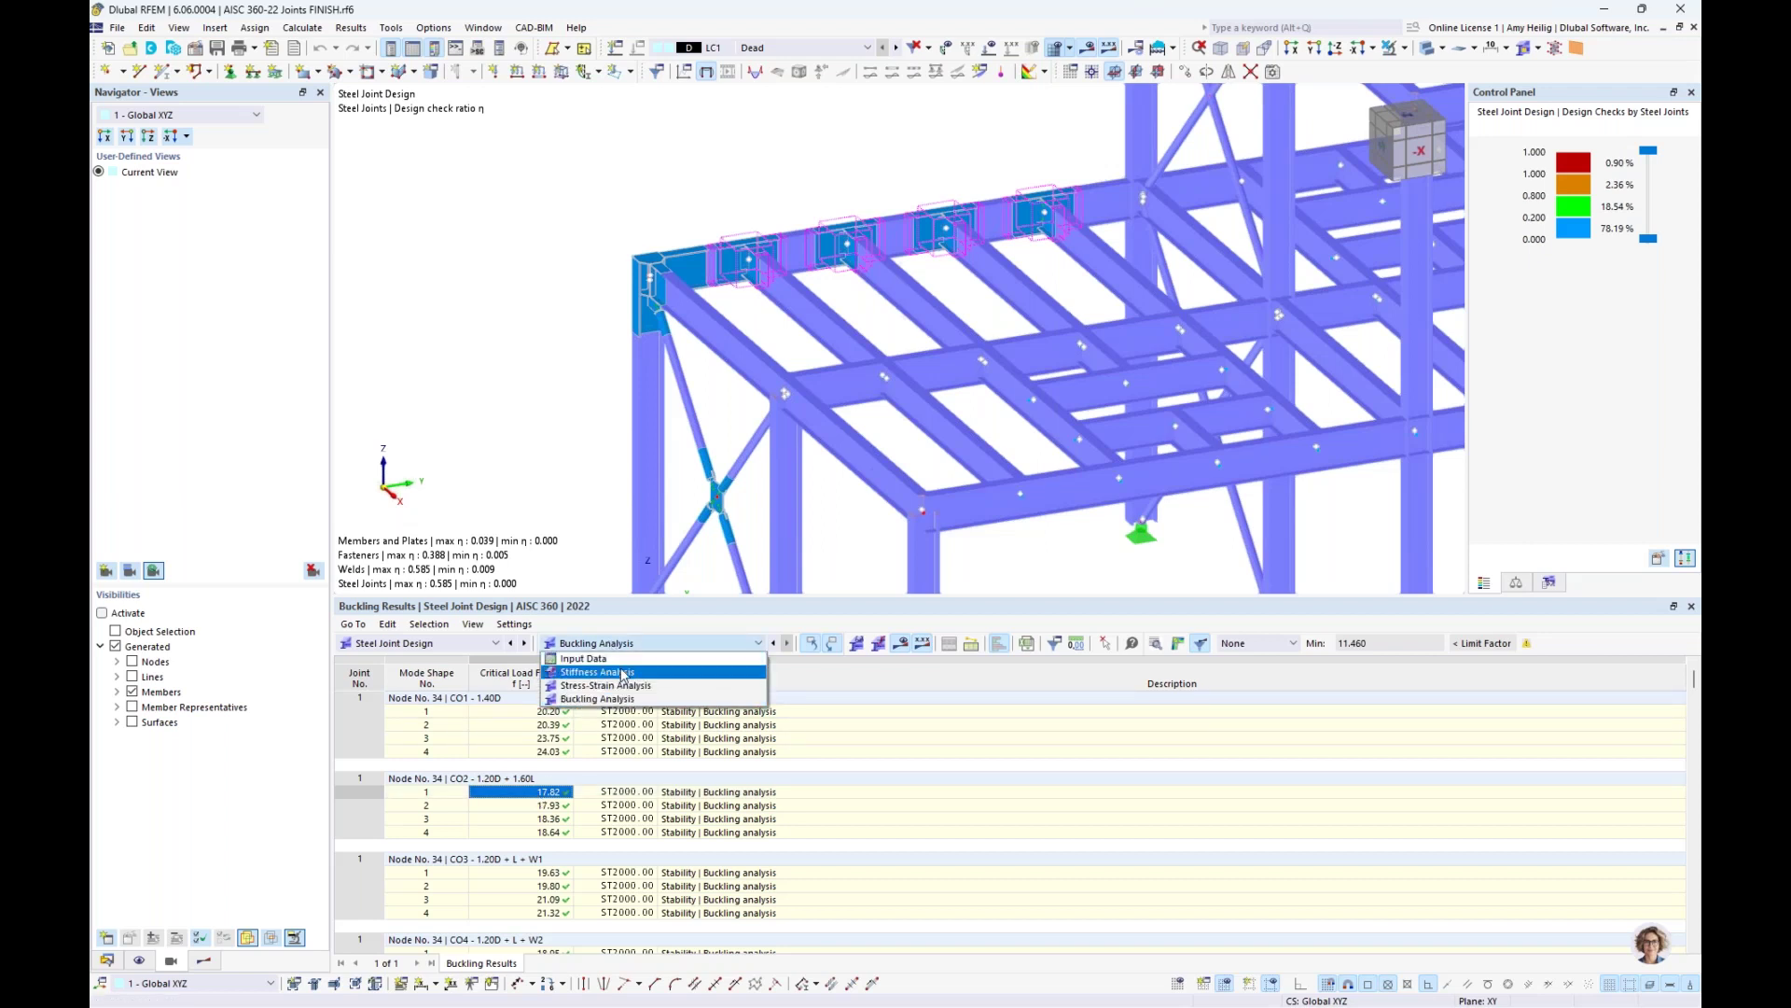
{"action": "left_click", "coordinate": [624, 673]}
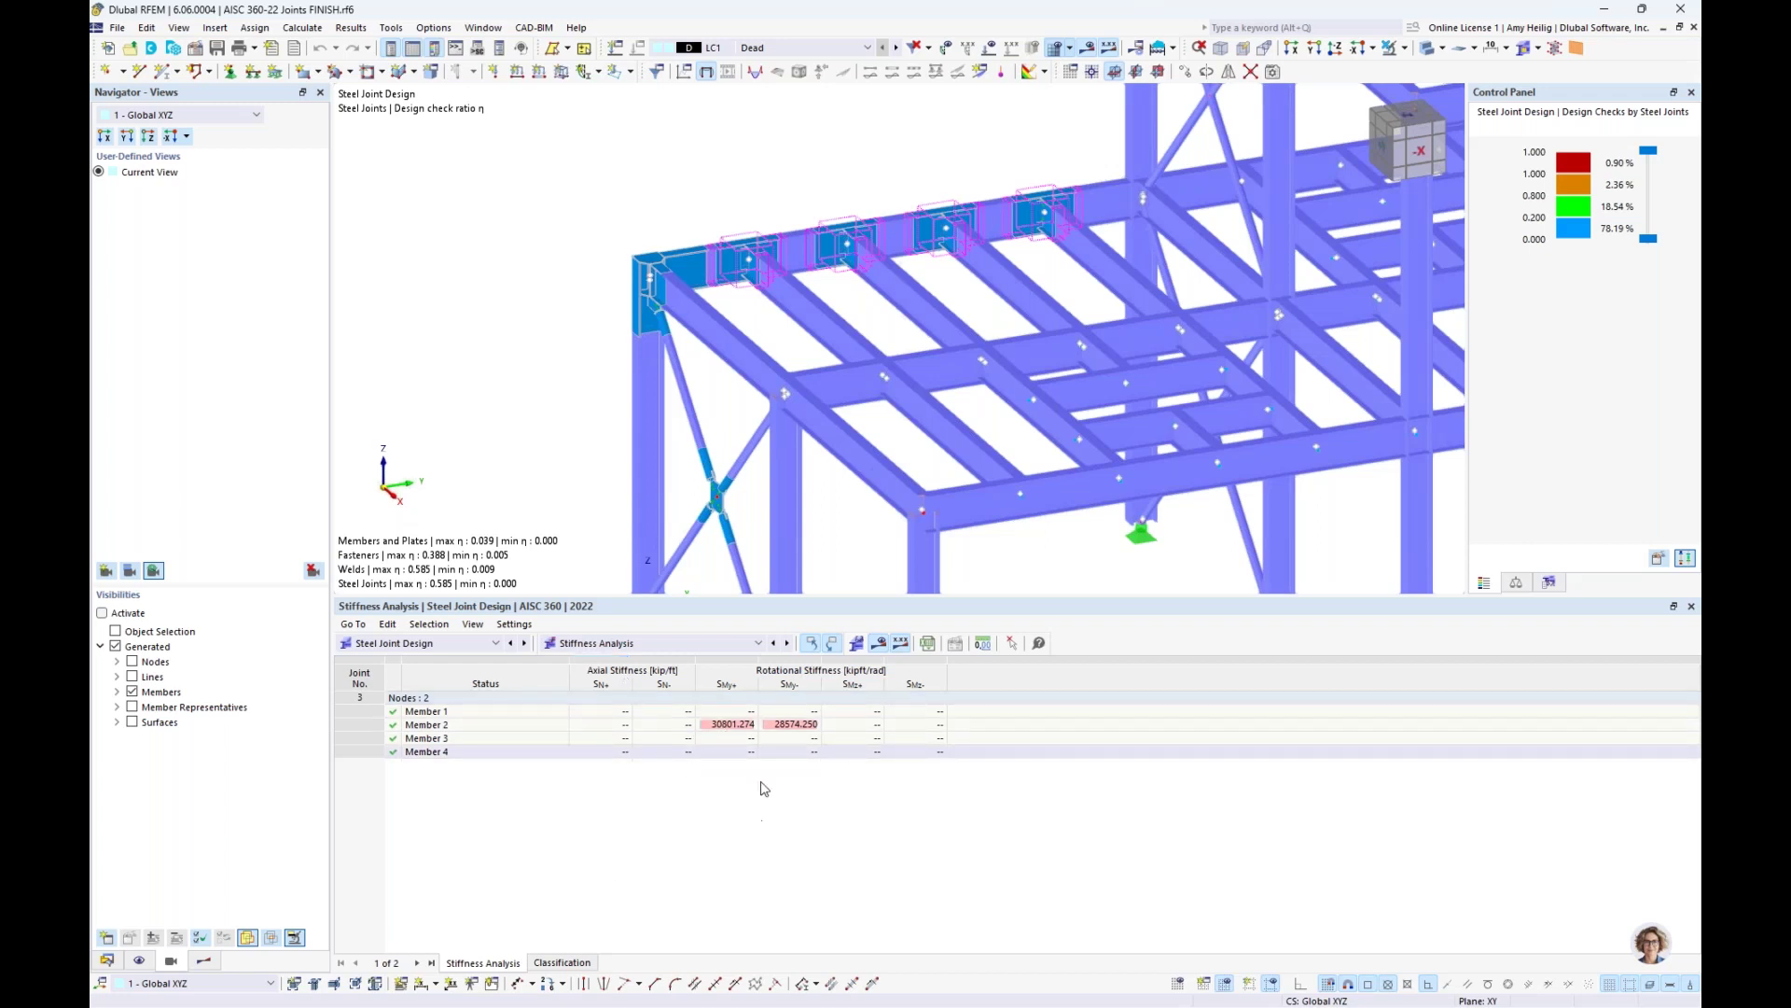
{"action": "left_click", "coordinate": [736, 725]}
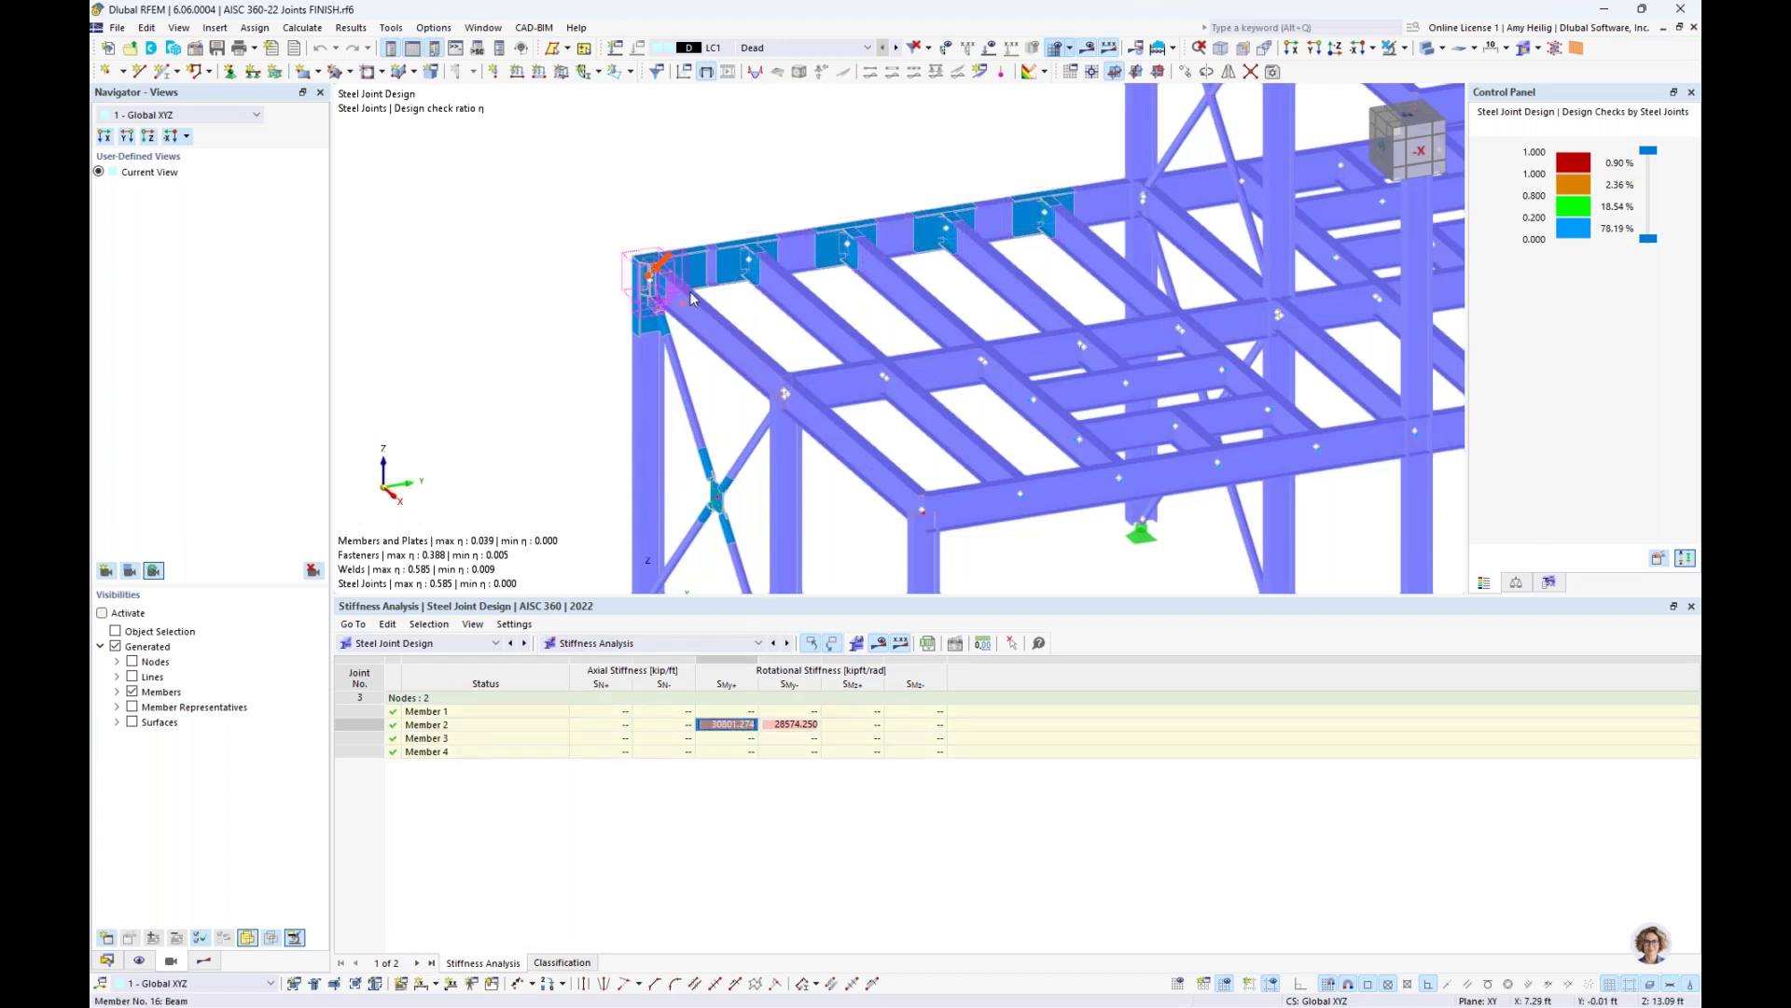
{"action": "scroll", "coordinate": [709, 295], "scroll_direction": "up", "scroll_amount": 3}
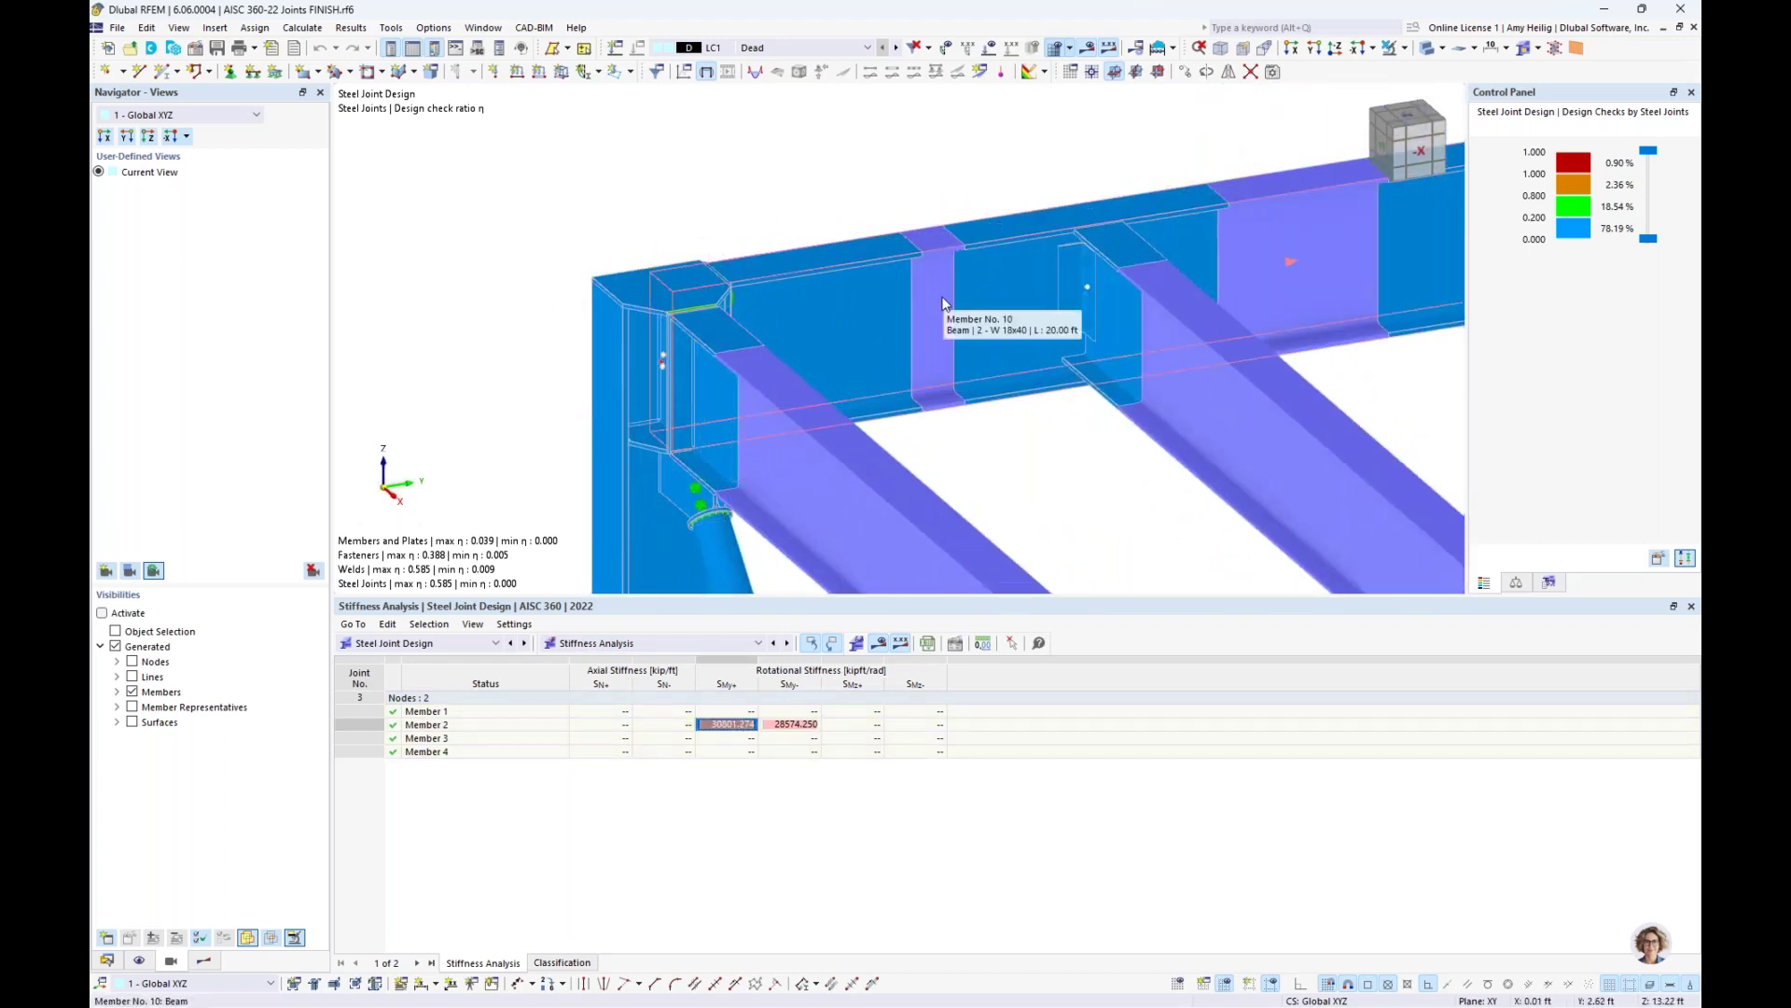
{"action": "middle_click_drag", "start_coordinate": [800, 399], "coordinate": [1047, 452]}
{"action": "scroll", "coordinate": [1047, 453], "scroll_direction": "down", "scroll_amount": 5}
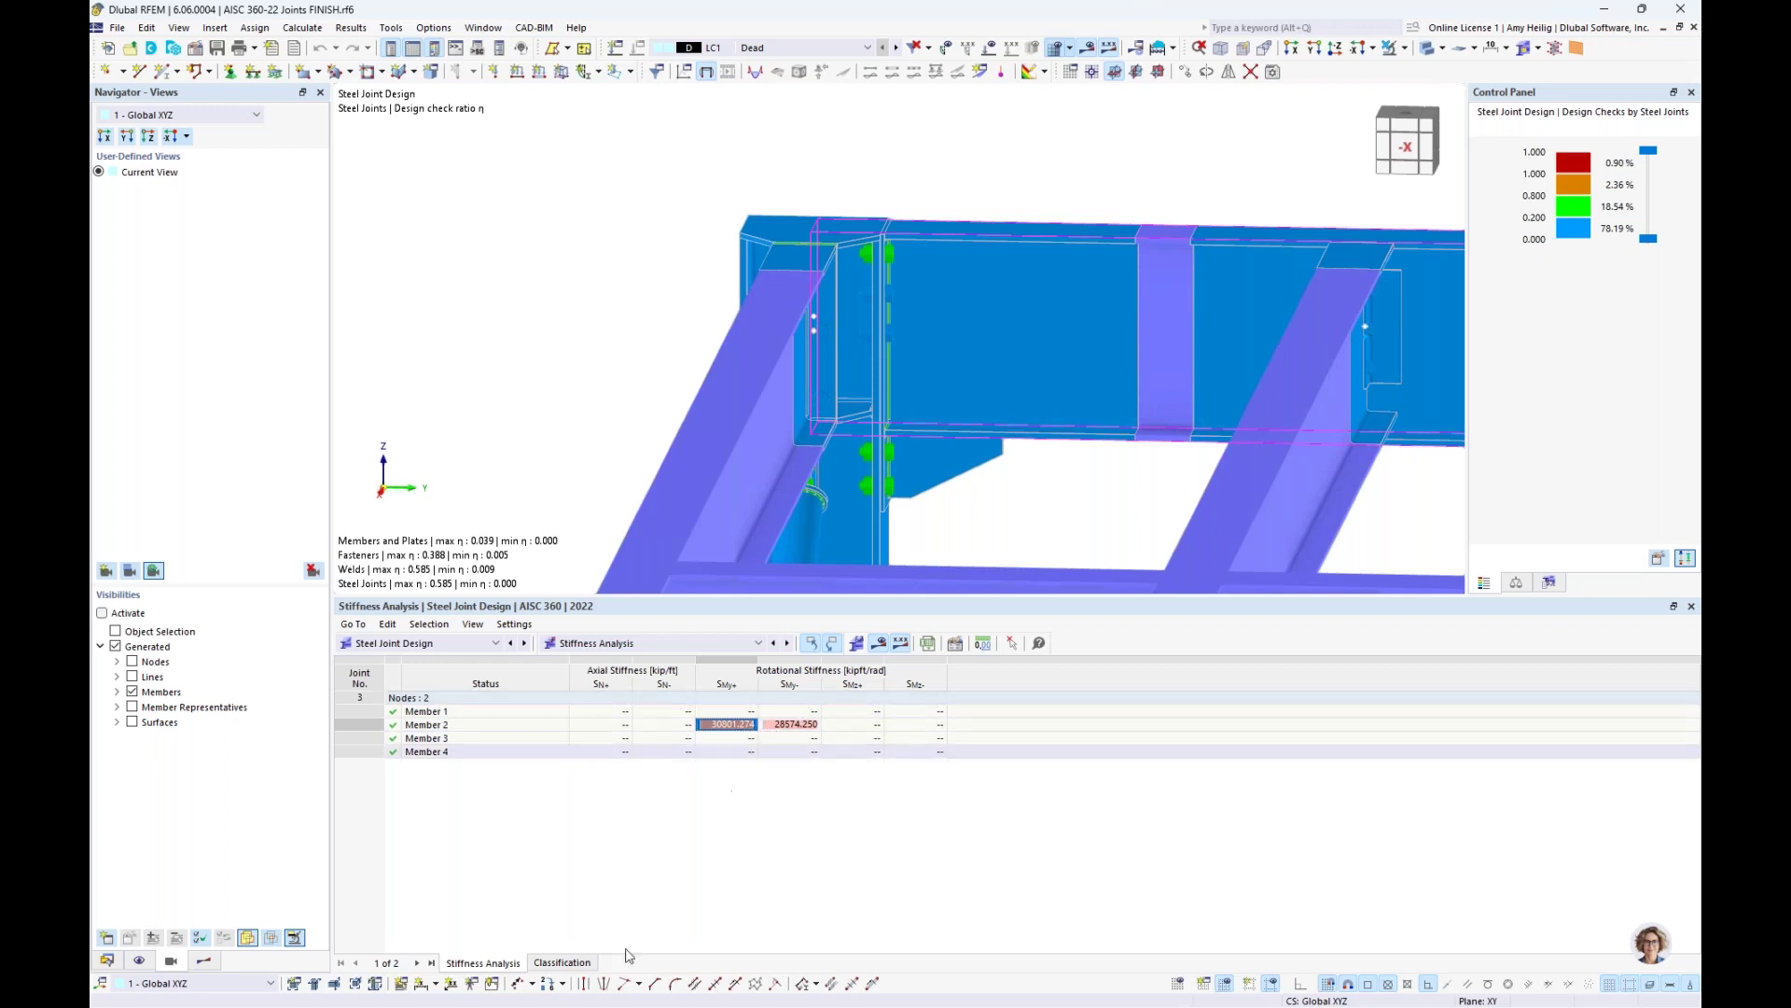
Check Member 2's stiffness classification at node 2, return to the Stiffness Analysis results and select its SMy- rotational stiffness
{"action": "left_click", "coordinate": [563, 963]}
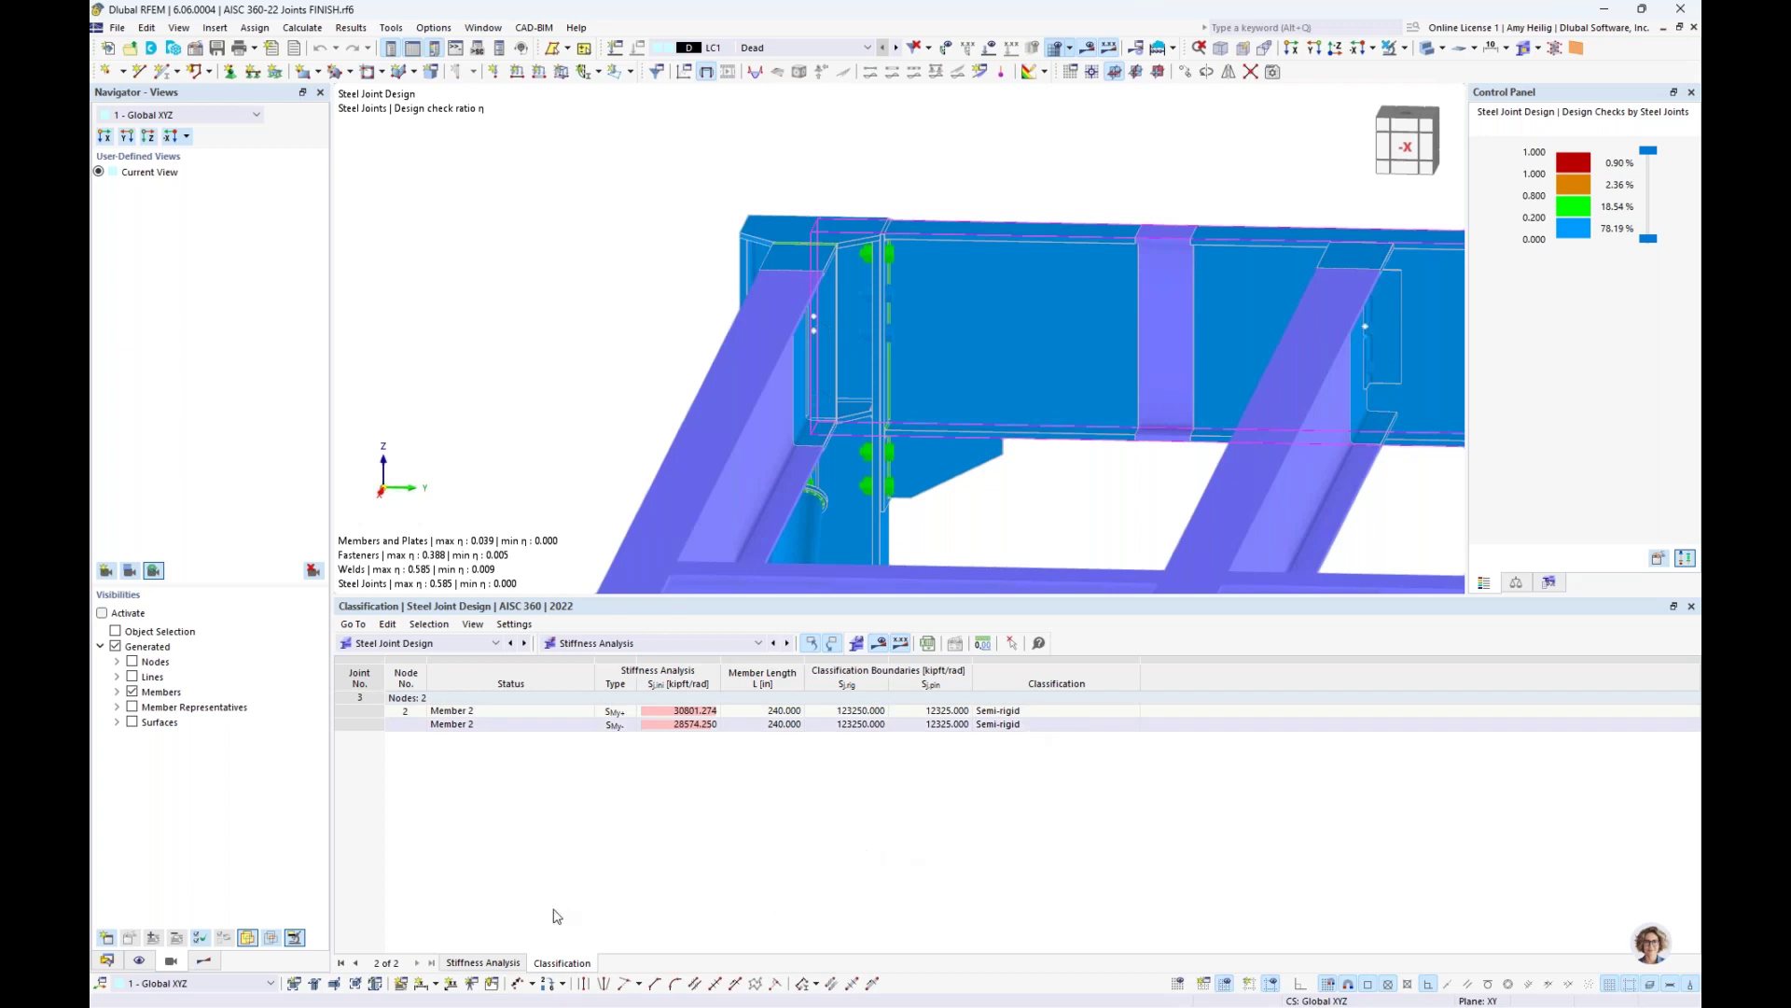
{"action": "left_click", "coordinate": [485, 963]}
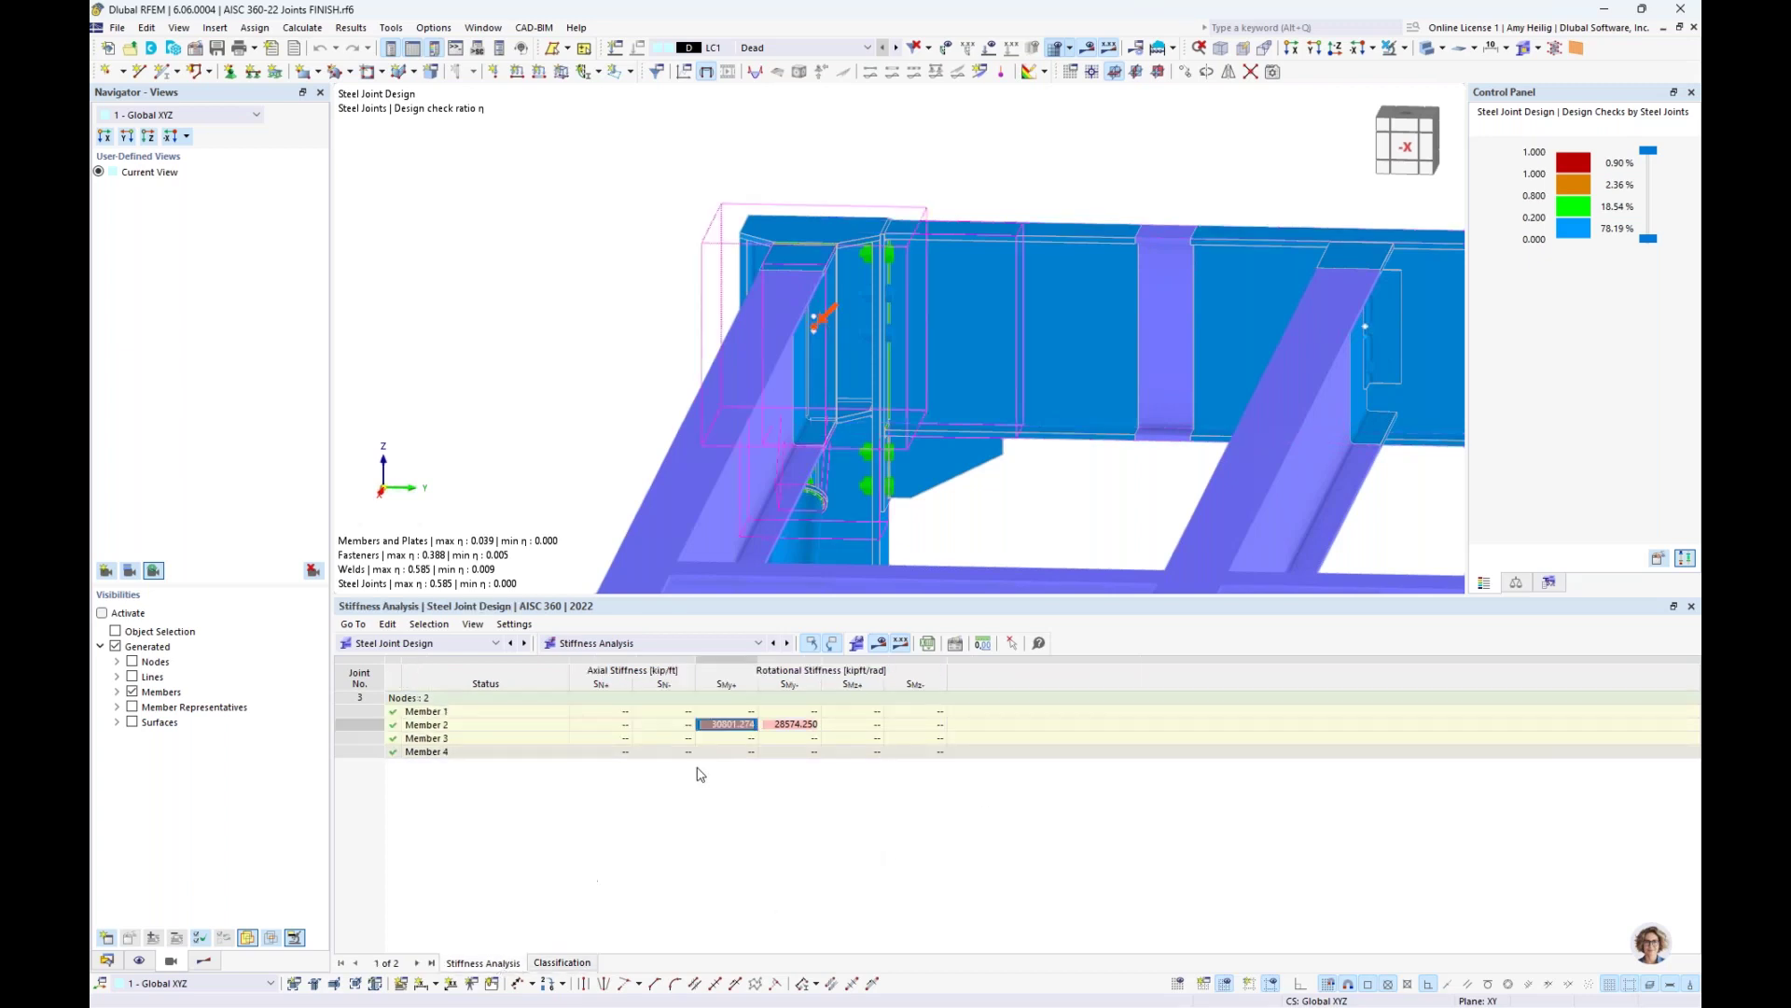
{"action": "left_click", "coordinate": [803, 726]}
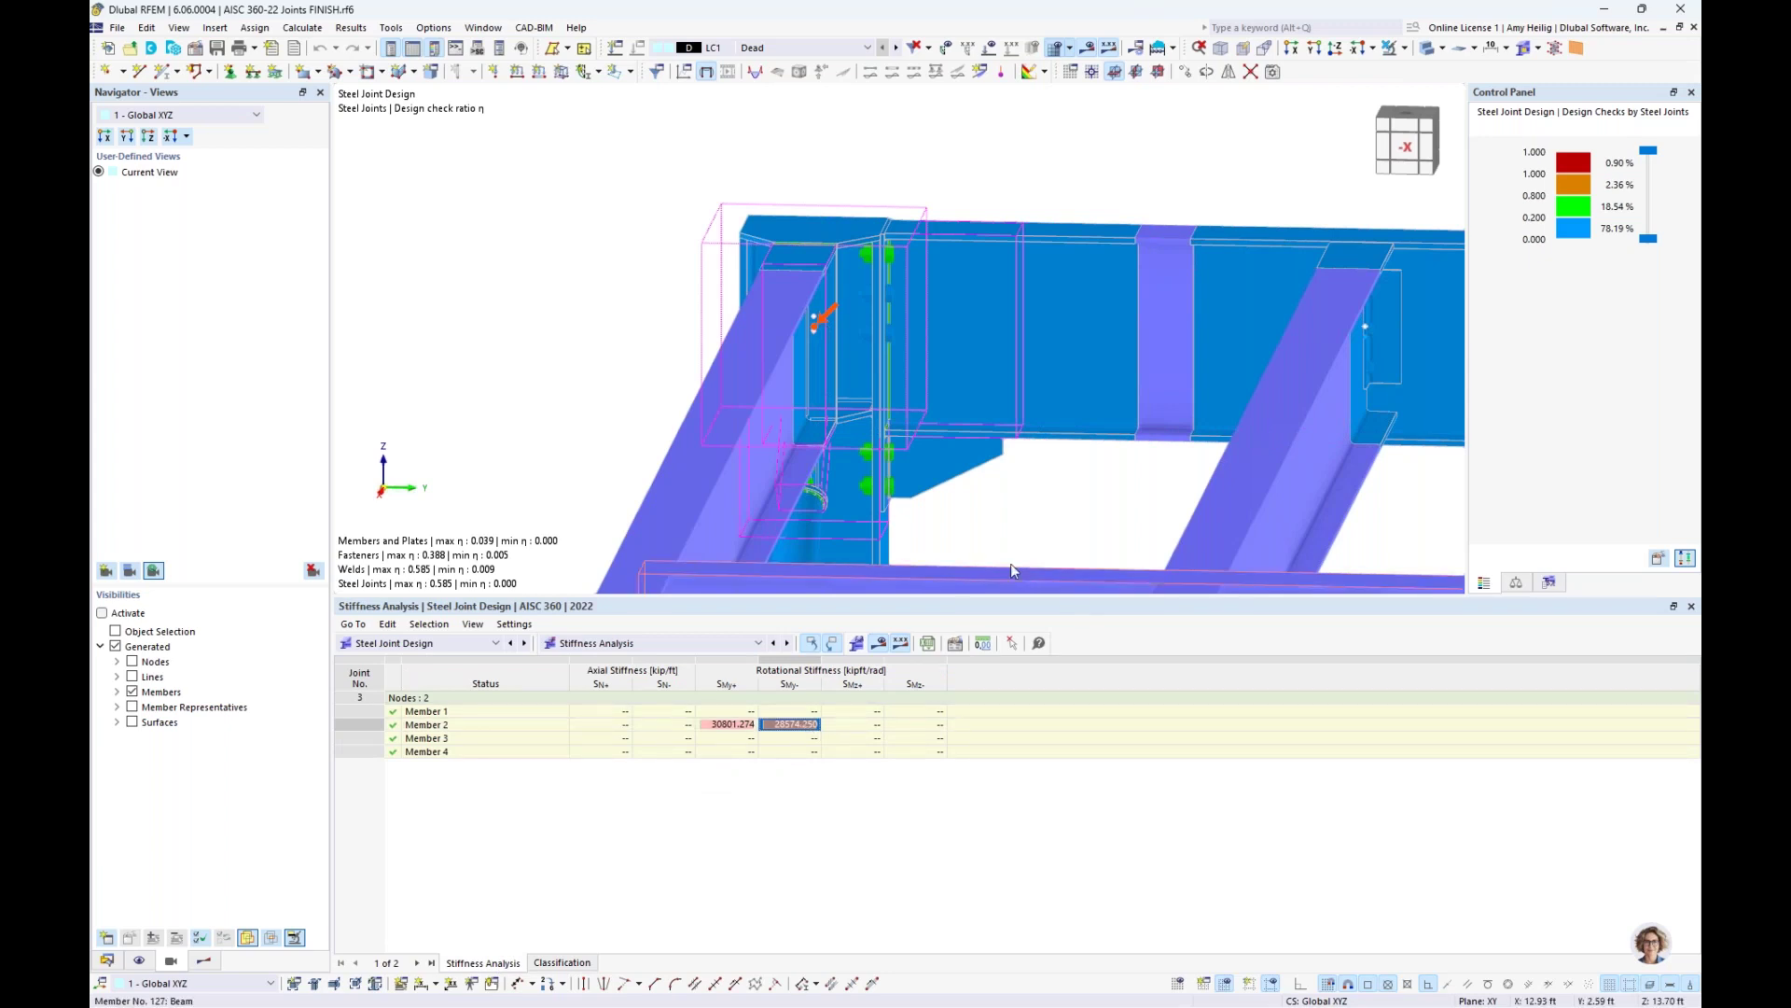
Select the beam framing into the node 2 joint, turn off the joint model display and show the structure as wireframe
{"action": "scroll", "coordinate": [1009, 551], "scroll_direction": "down", "scroll_amount": 3}
{"action": "scroll", "coordinate": [1079, 509], "scroll_direction": "down", "scroll_amount": 3}
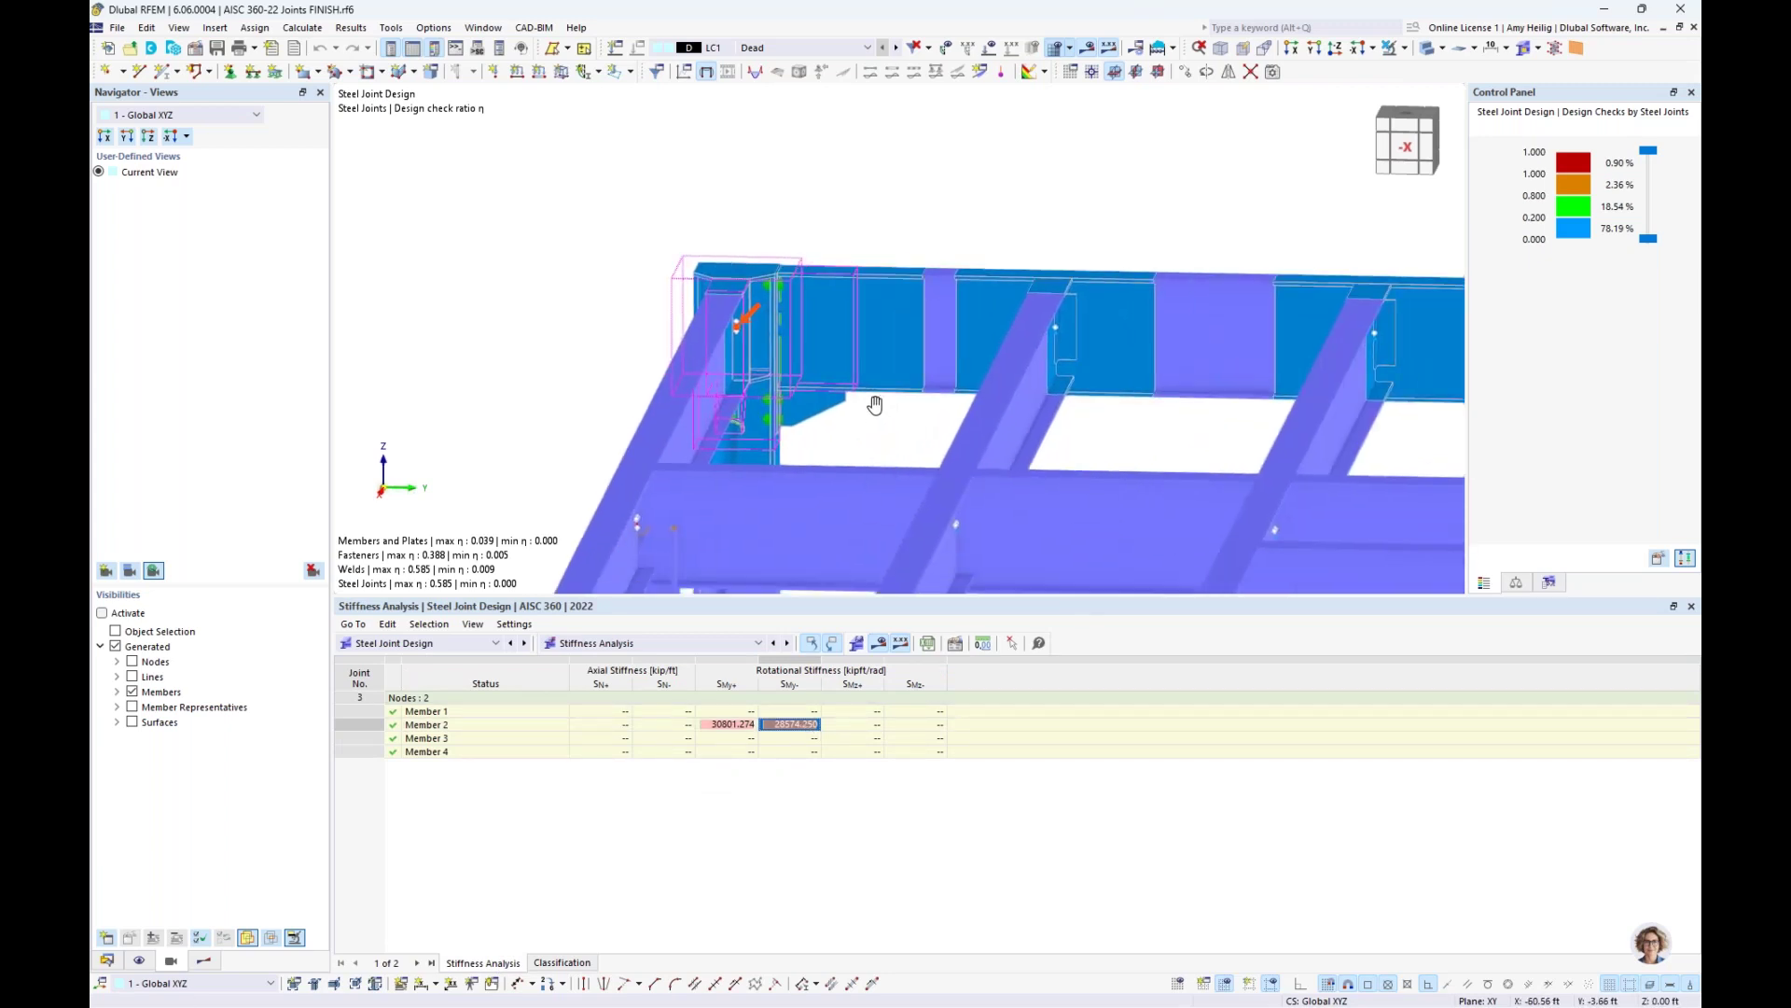
{"action": "scroll", "coordinate": [763, 374], "scroll_direction": "down", "scroll_amount": 3}
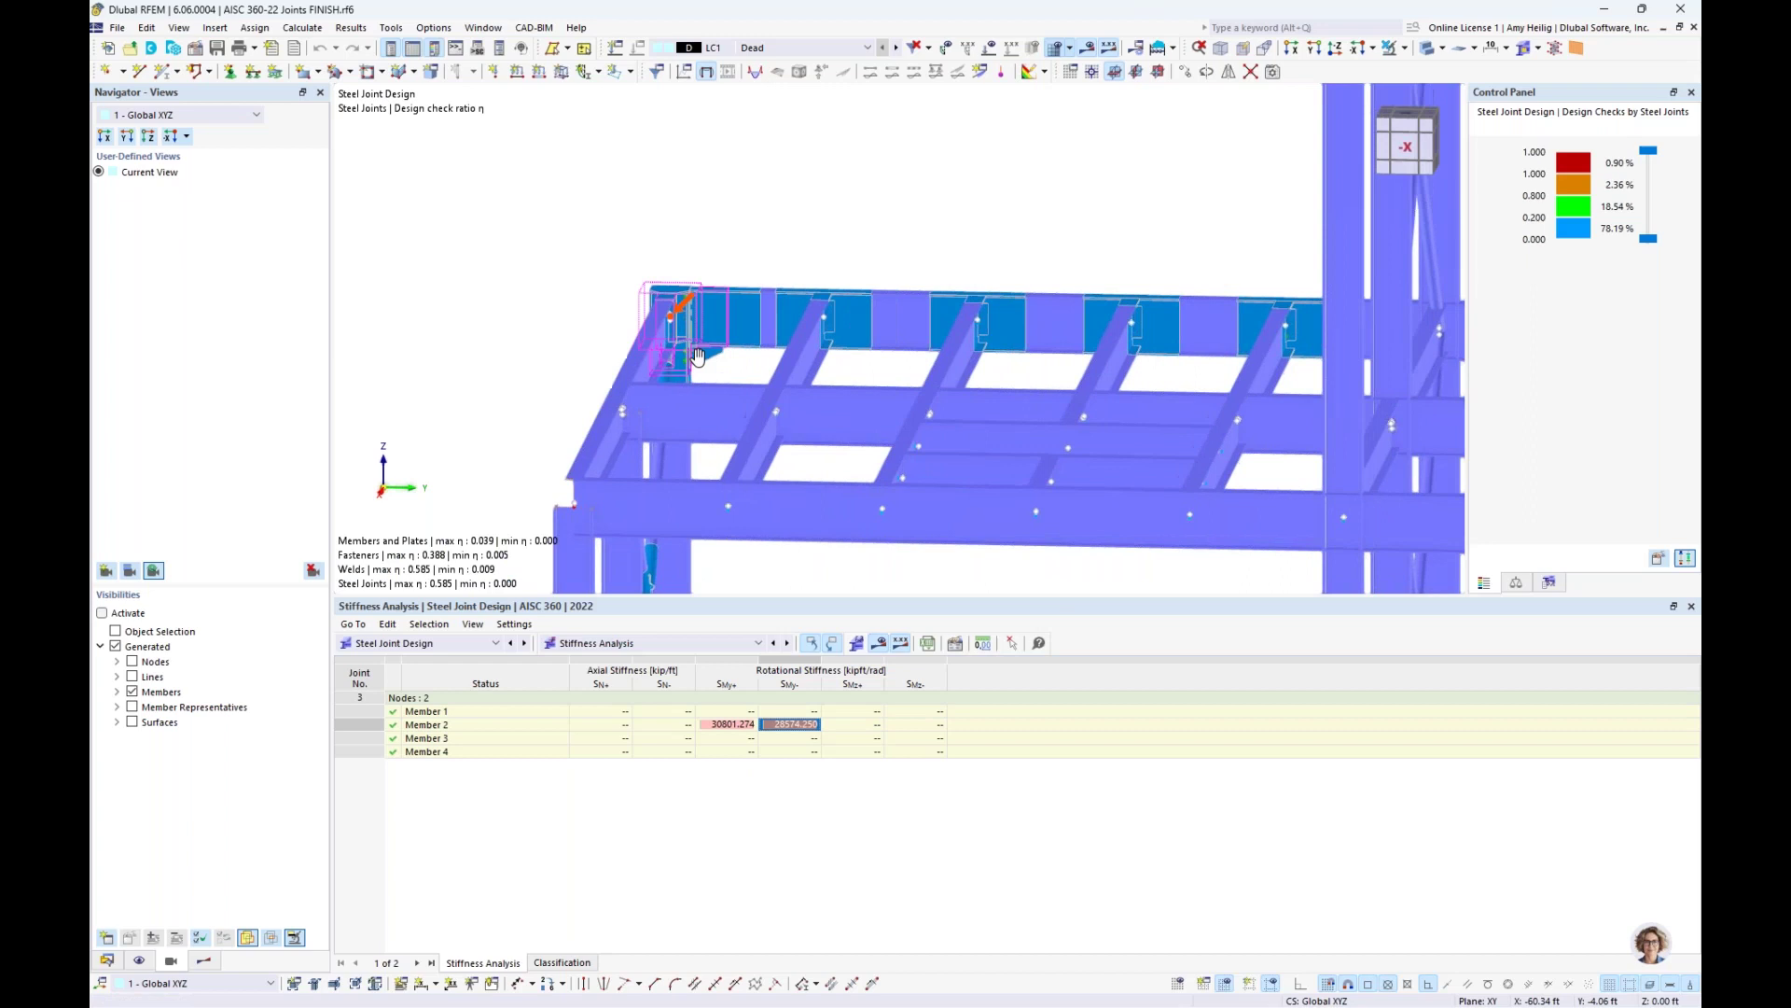
{"action": "left_click", "coordinate": [793, 319]}
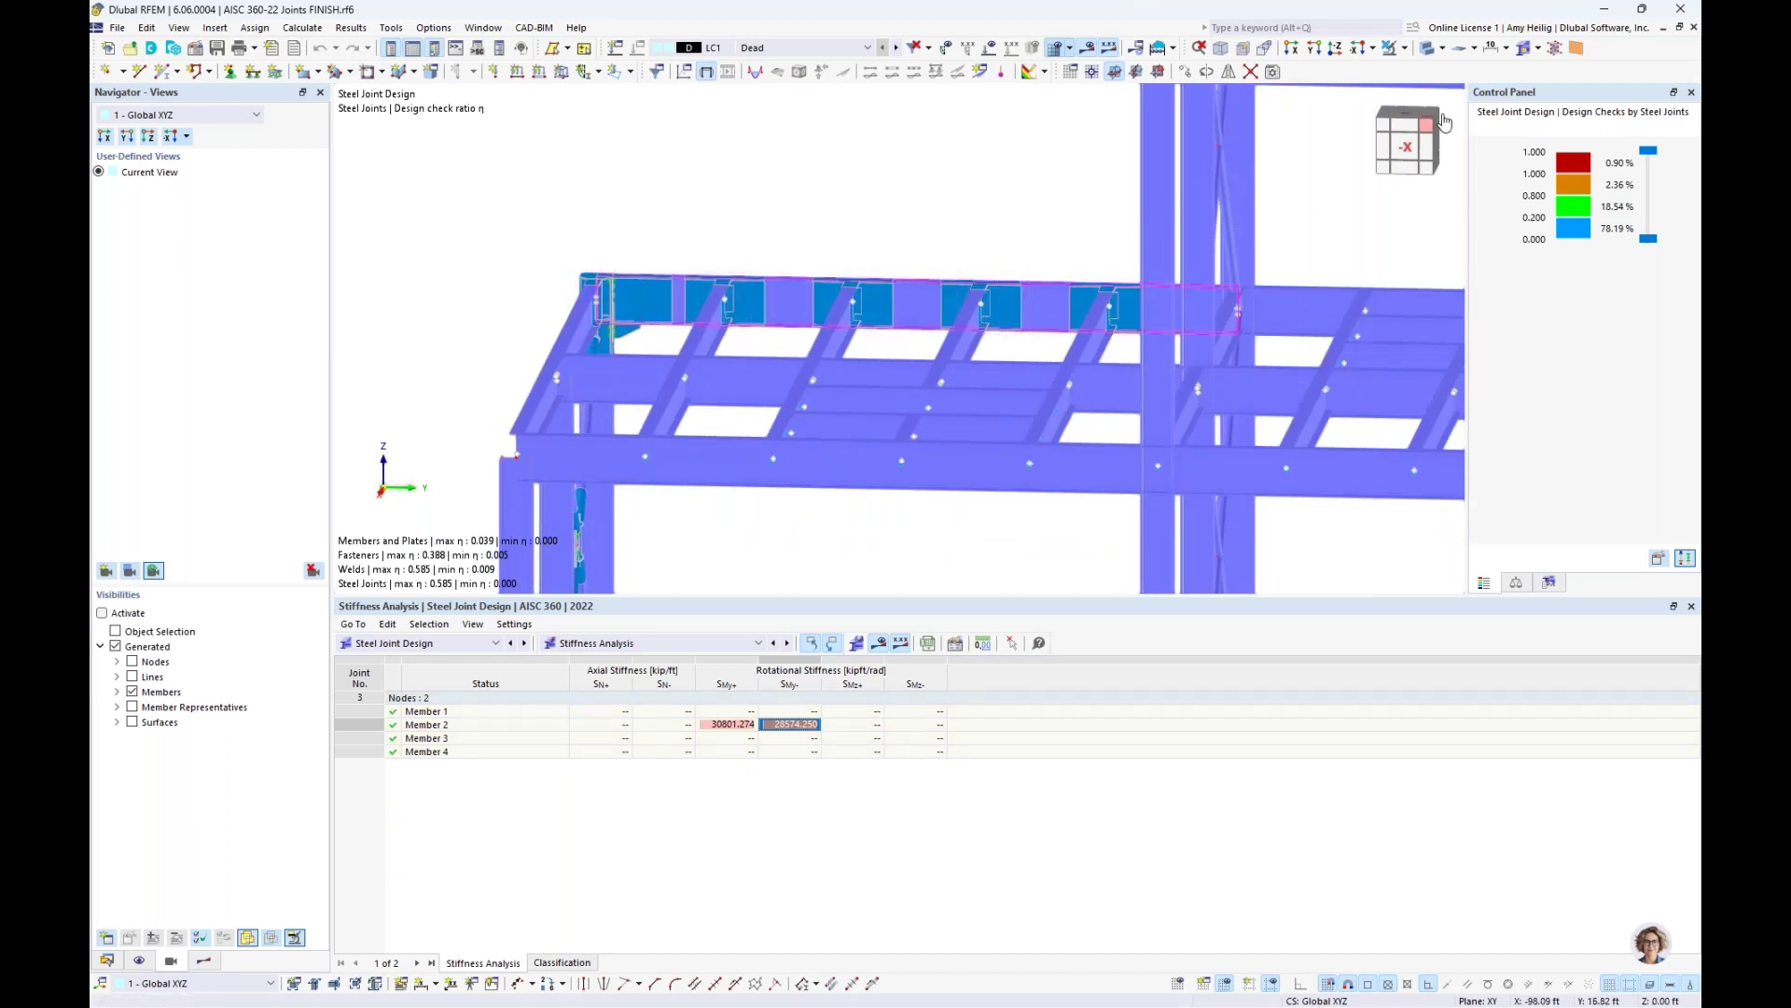
{"action": "left_click", "coordinate": [1538, 50]}
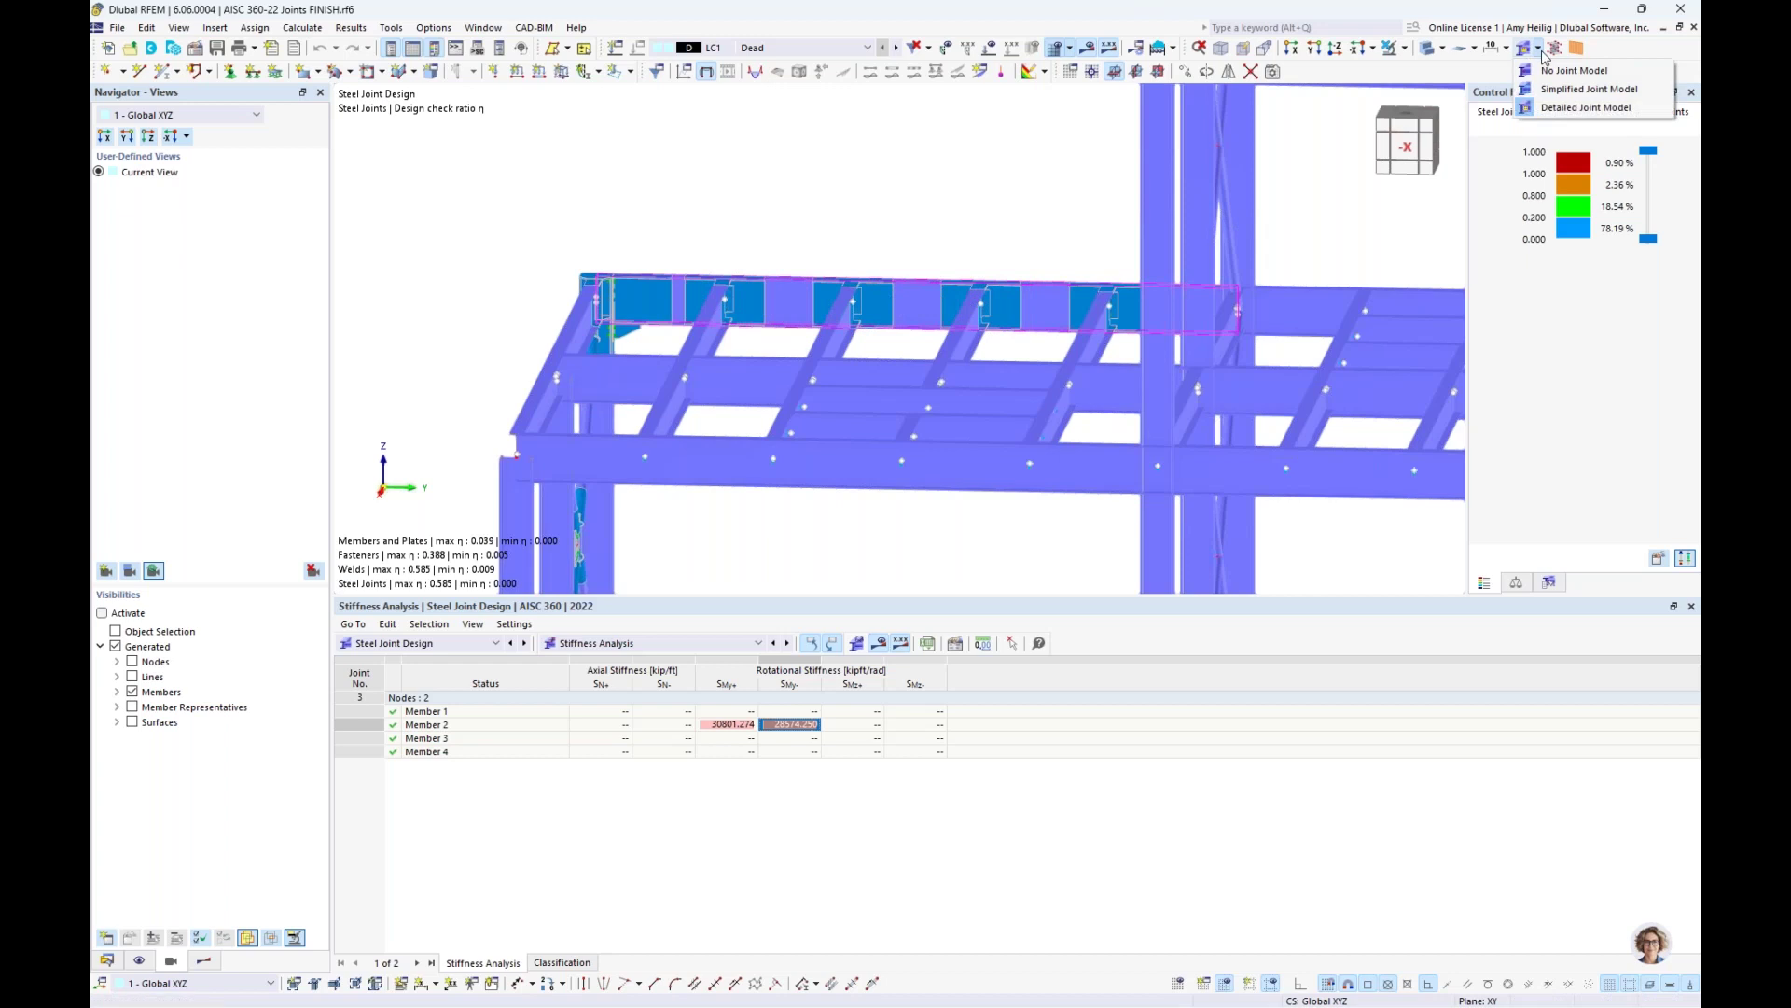
{"action": "left_click", "coordinate": [1574, 71]}
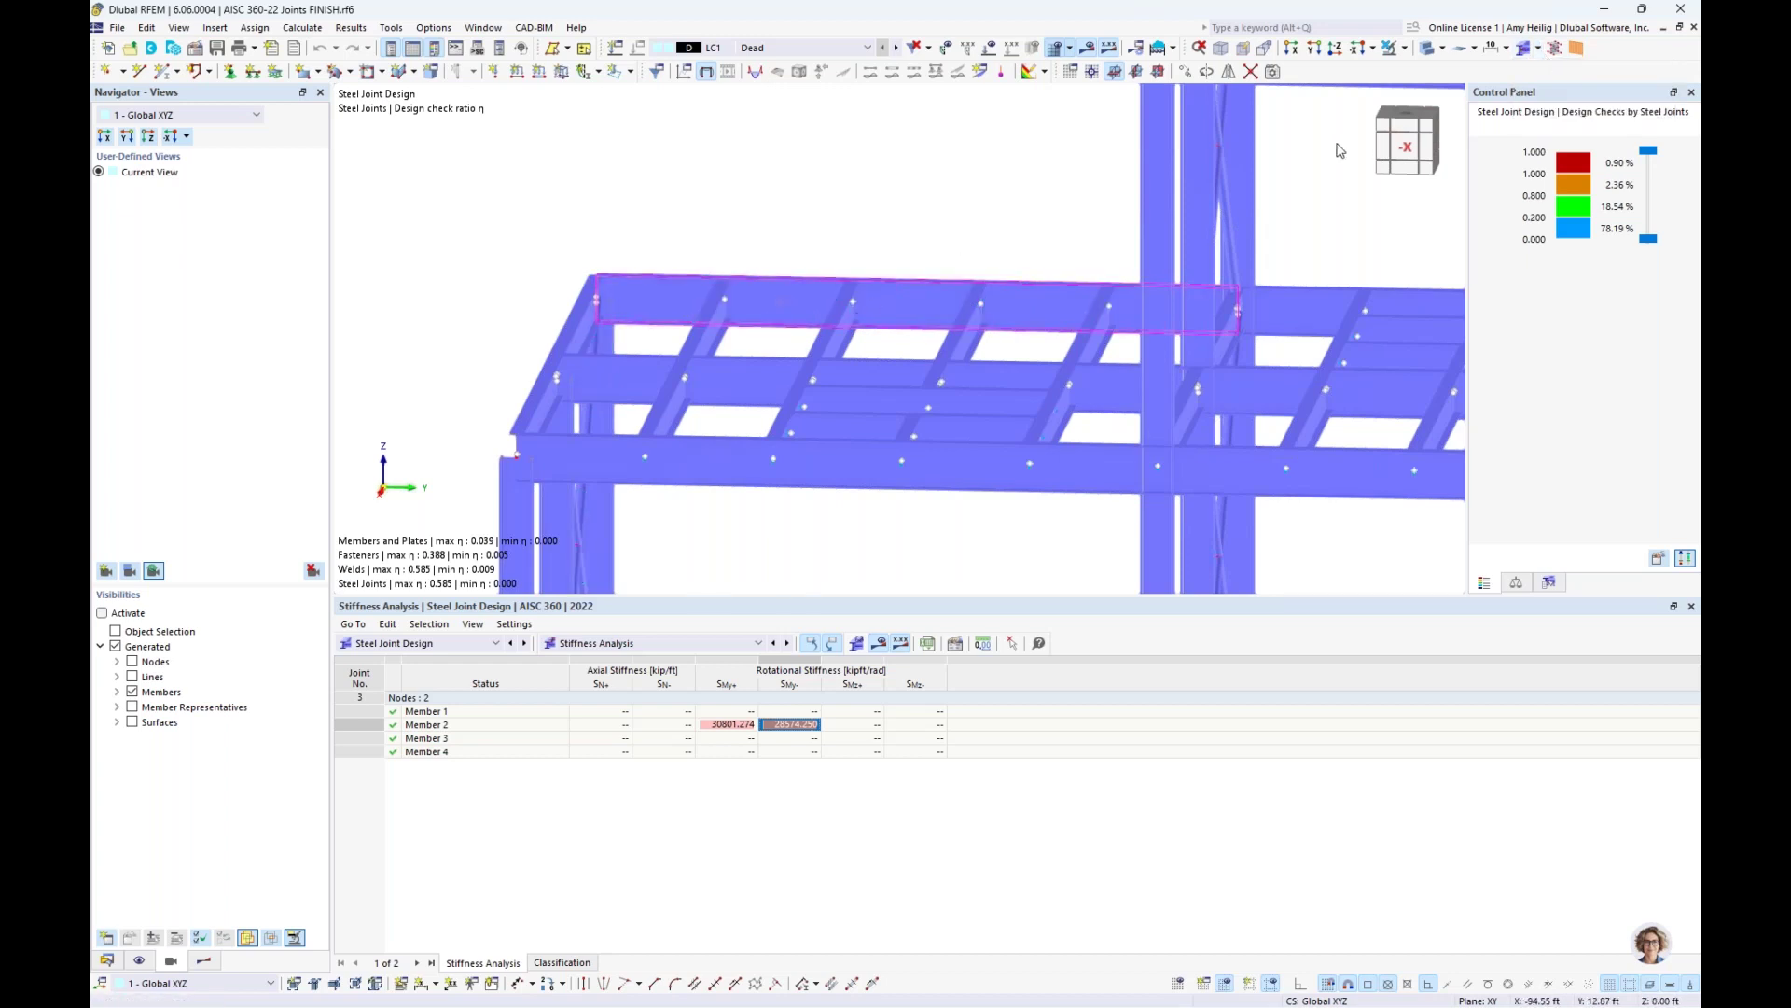
{"action": "left_click", "coordinate": [1443, 49]}
{"action": "left_click", "coordinate": [1482, 70]}
{"action": "left_click", "coordinate": [1442, 48]}
{"action": "left_click", "coordinate": [1424, 75]}
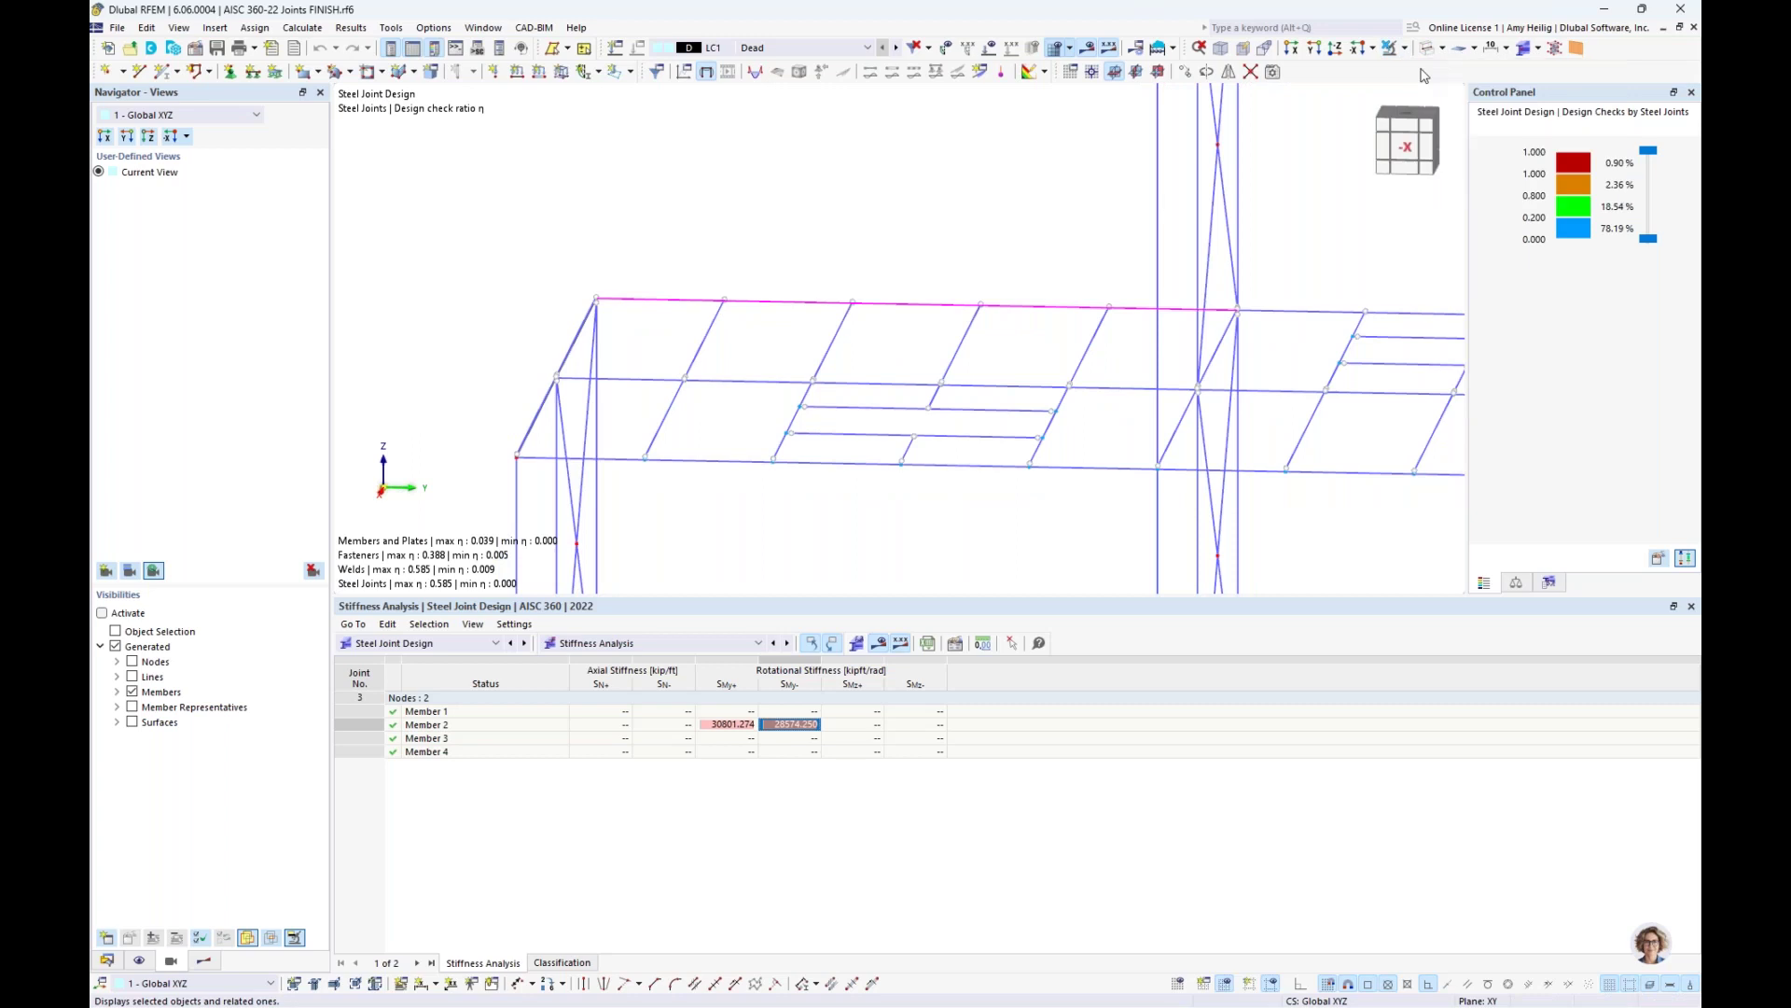
Isolate the selected beam with its related objects and show the hidden objects in the background
{"action": "right_click", "coordinate": [912, 174]}
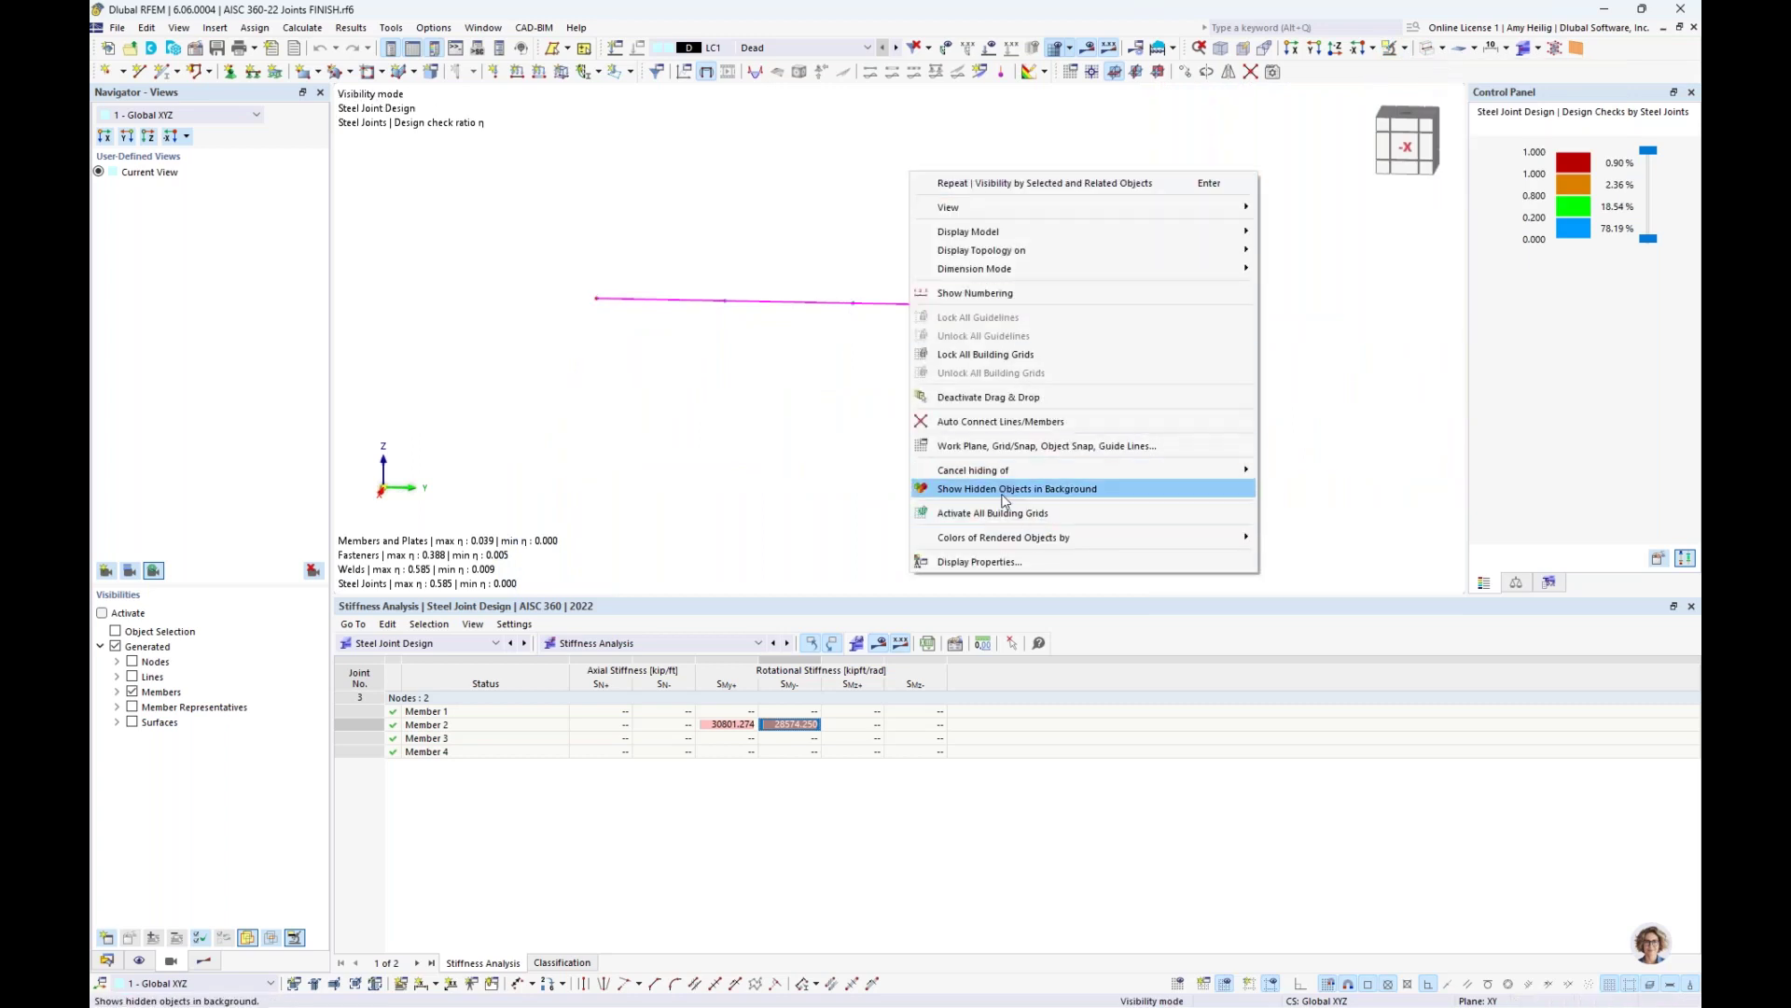
{"action": "left_click", "coordinate": [1003, 488]}
{"action": "middle_click_drag", "start_coordinate": [679, 427], "coordinate": [624, 416]}
{"action": "scroll", "coordinate": [728, 405], "scroll_direction": "down", "scroll_amount": 2}
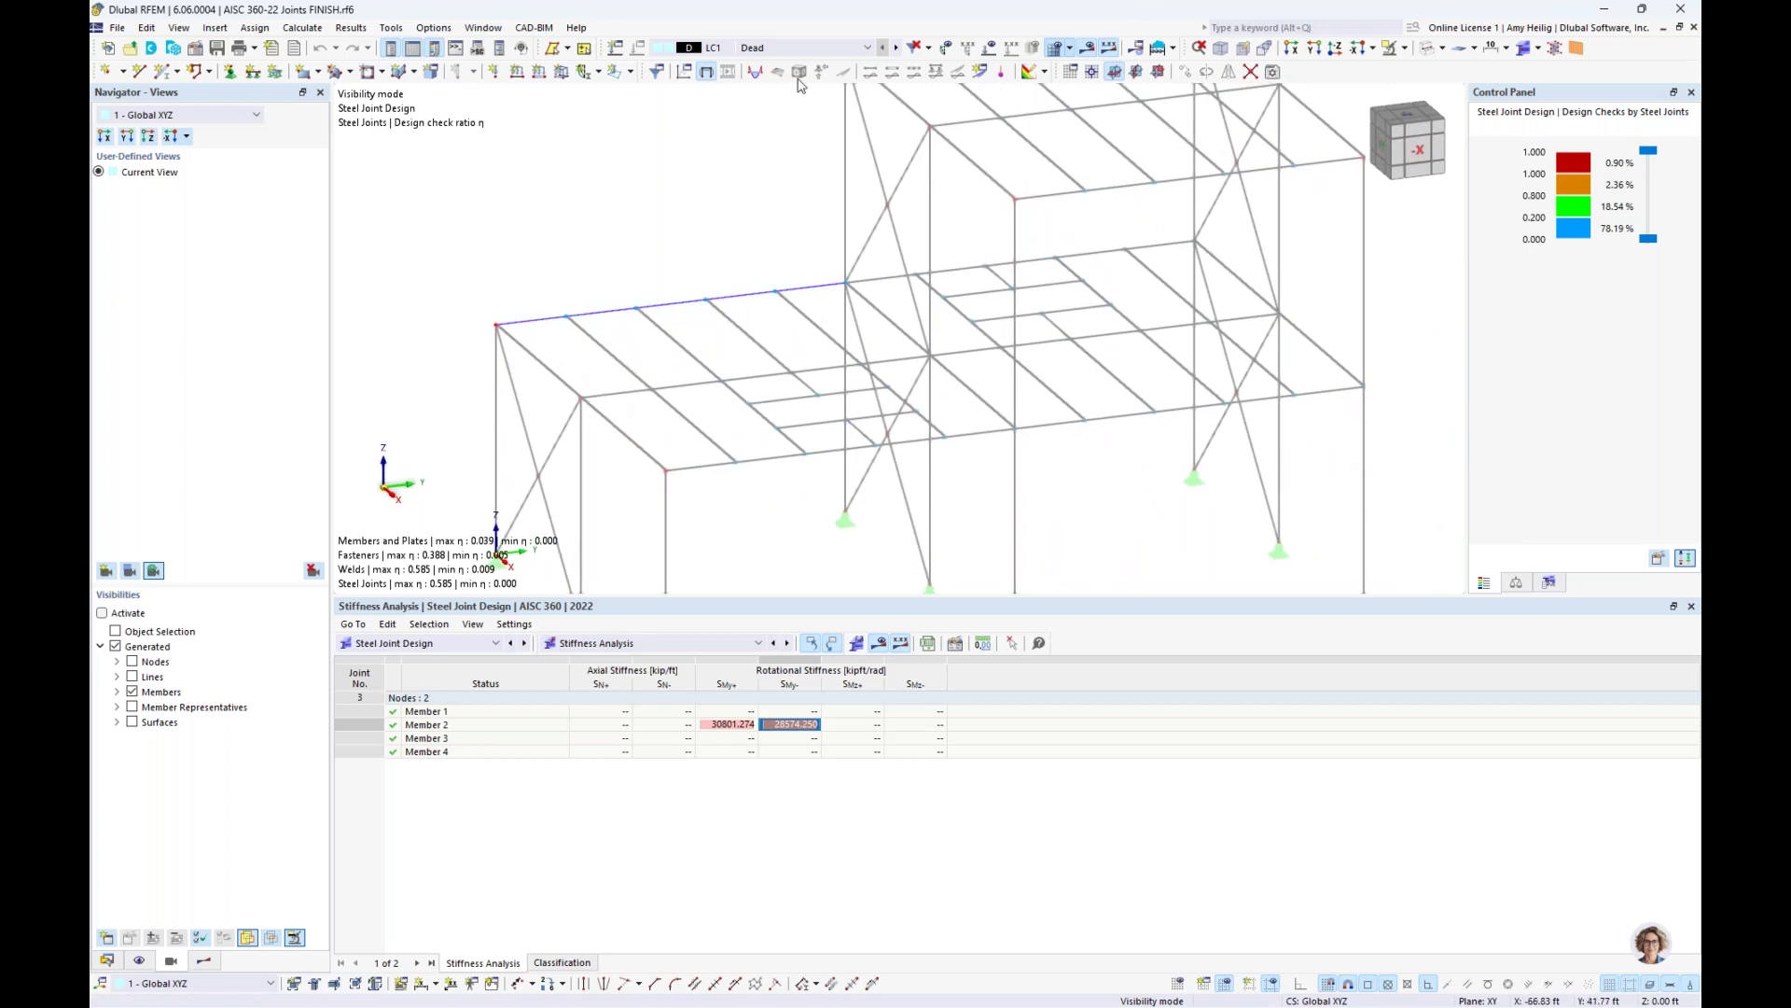
Display the Static Analysis My internal moments on the isolated beam for CO2 (1.20D + 1.60L)
{"action": "left_click", "coordinate": [802, 50]}
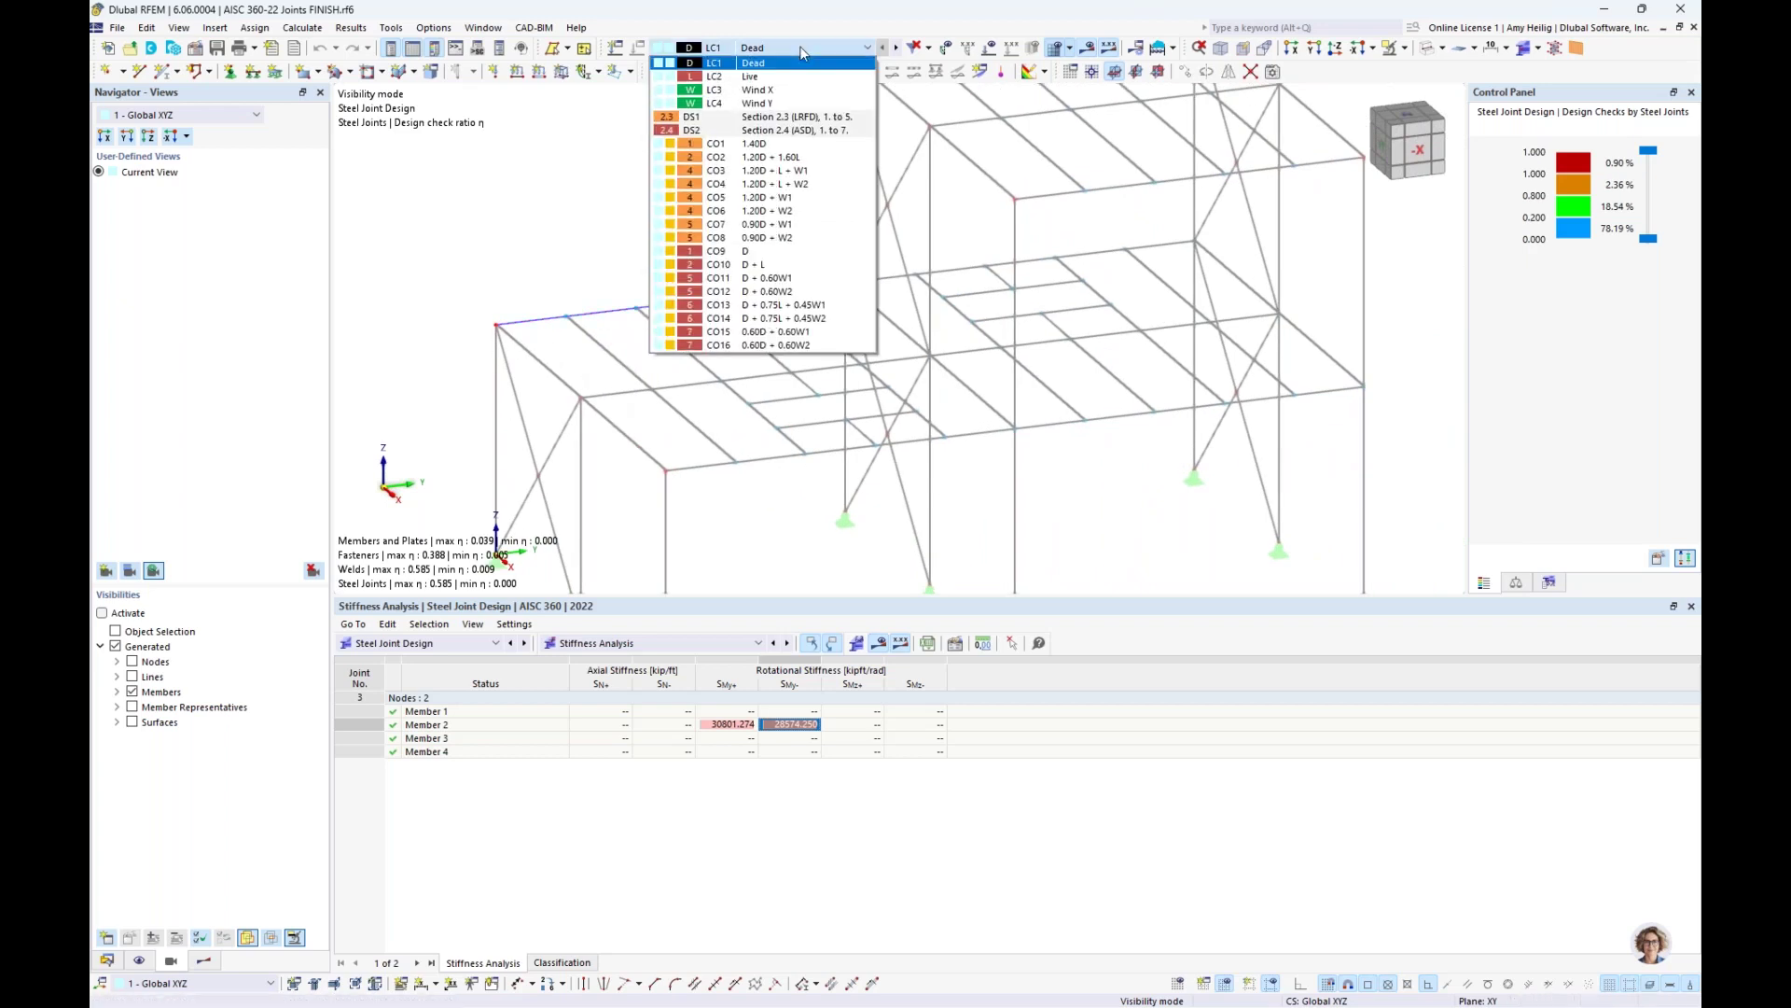
{"action": "left_click", "coordinate": [789, 159]}
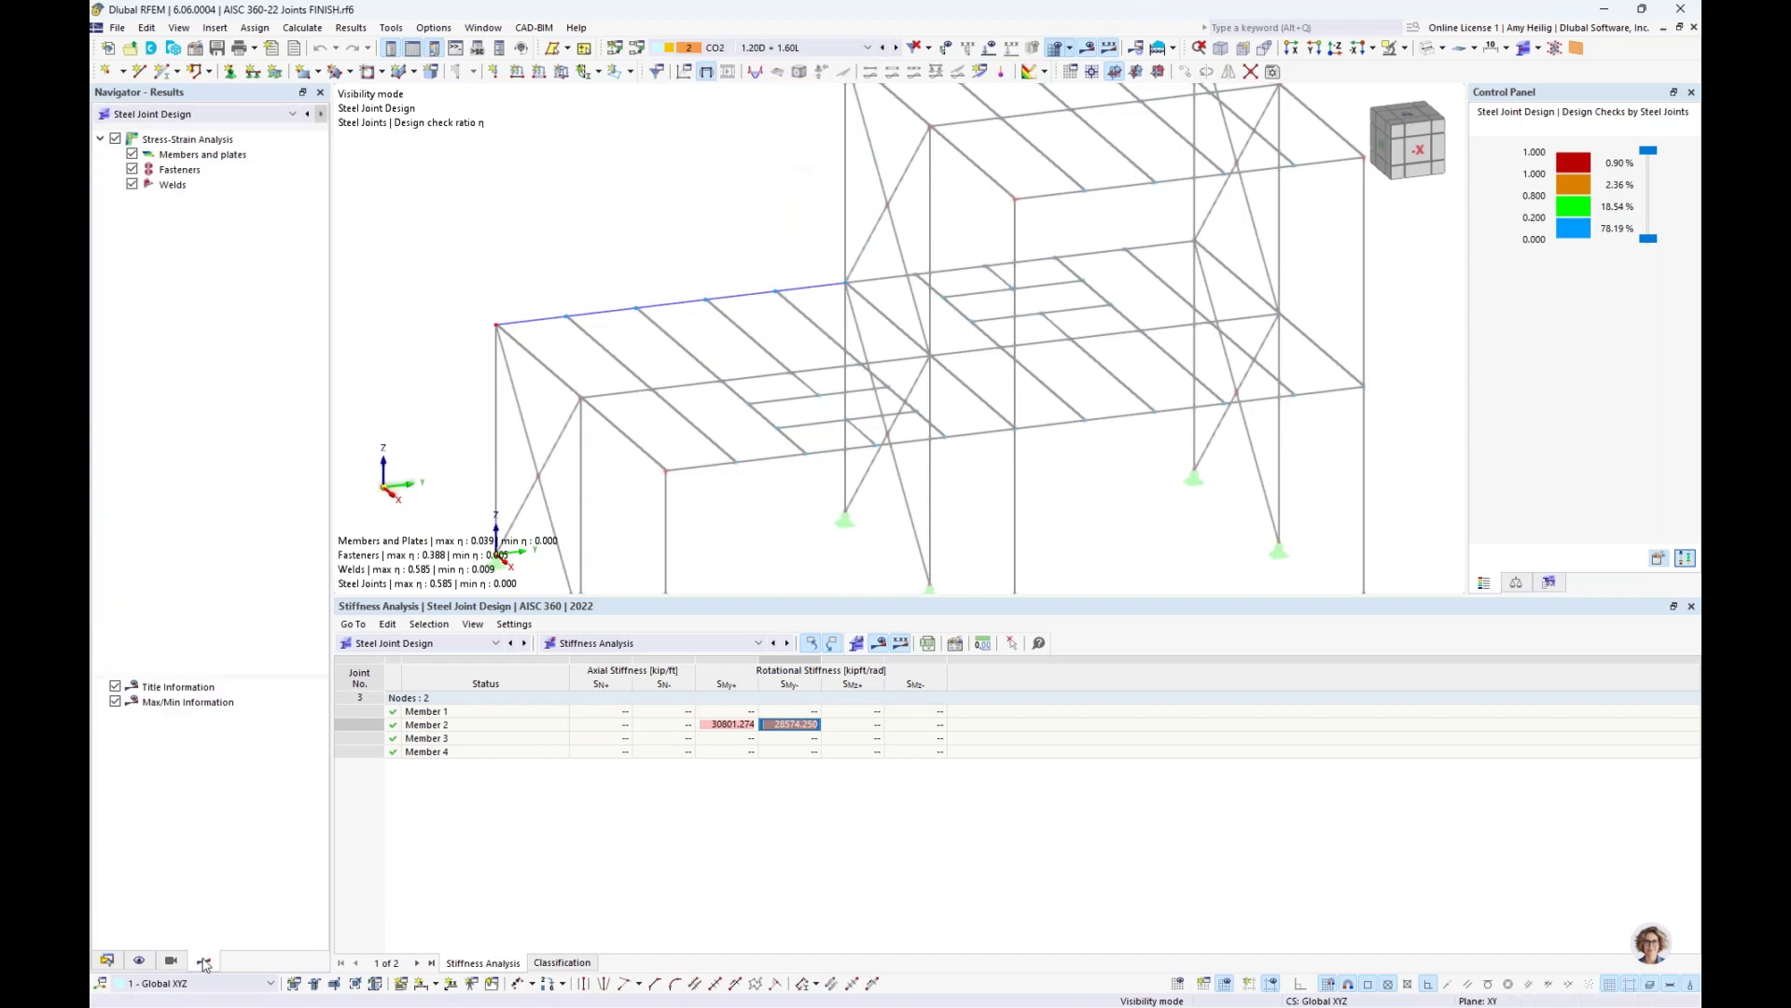
{"action": "left_click", "coordinate": [208, 117]}
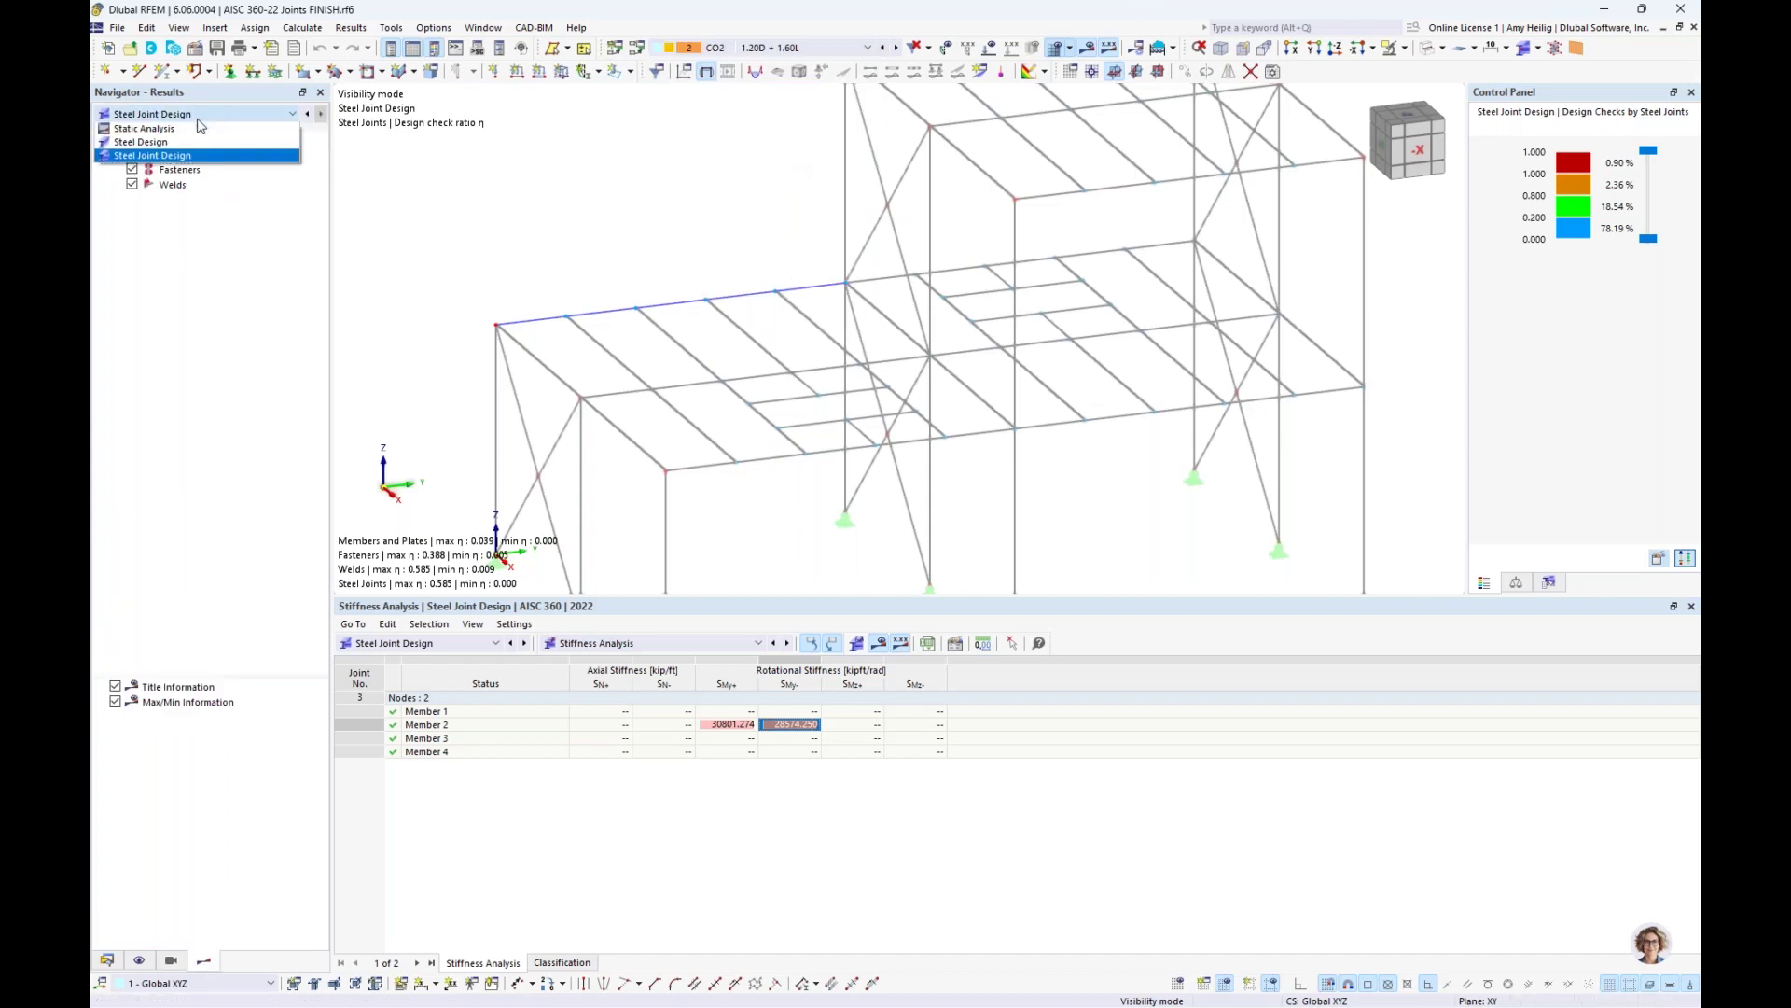
{"action": "left_click", "coordinate": [195, 129]}
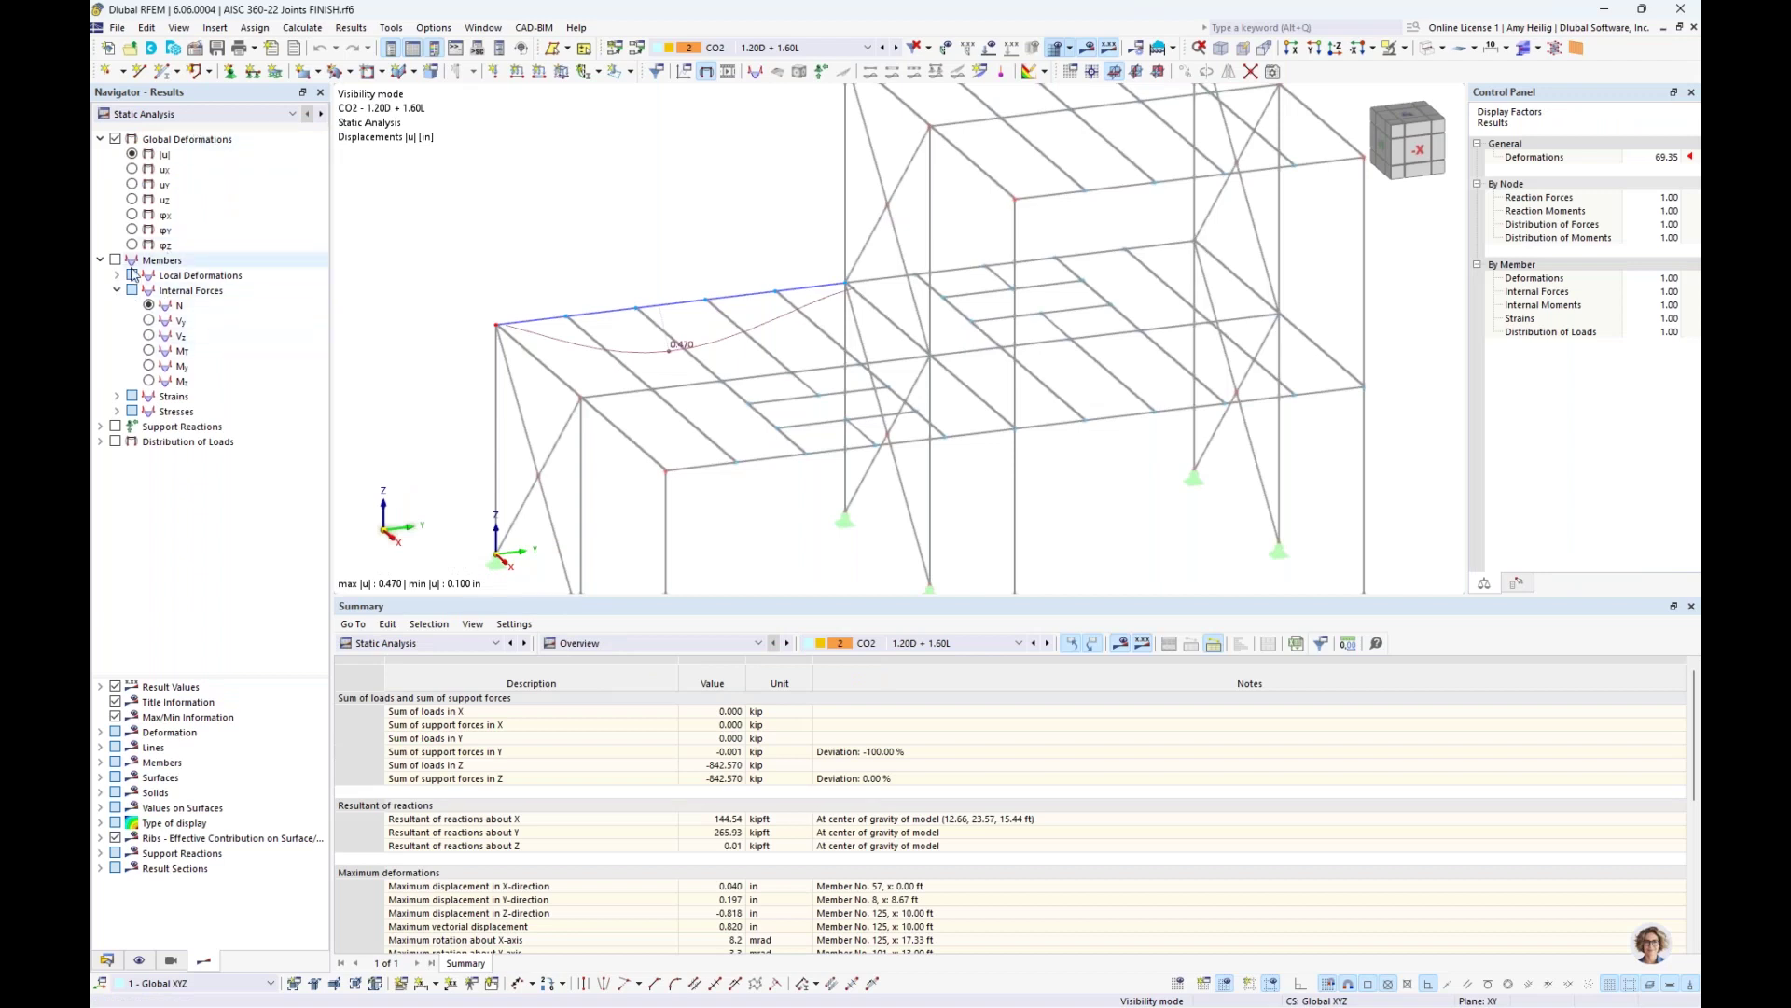
{"action": "left_click", "coordinate": [150, 366]}
{"action": "middle_click_drag", "start_coordinate": [392, 327], "coordinate": [473, 349]}
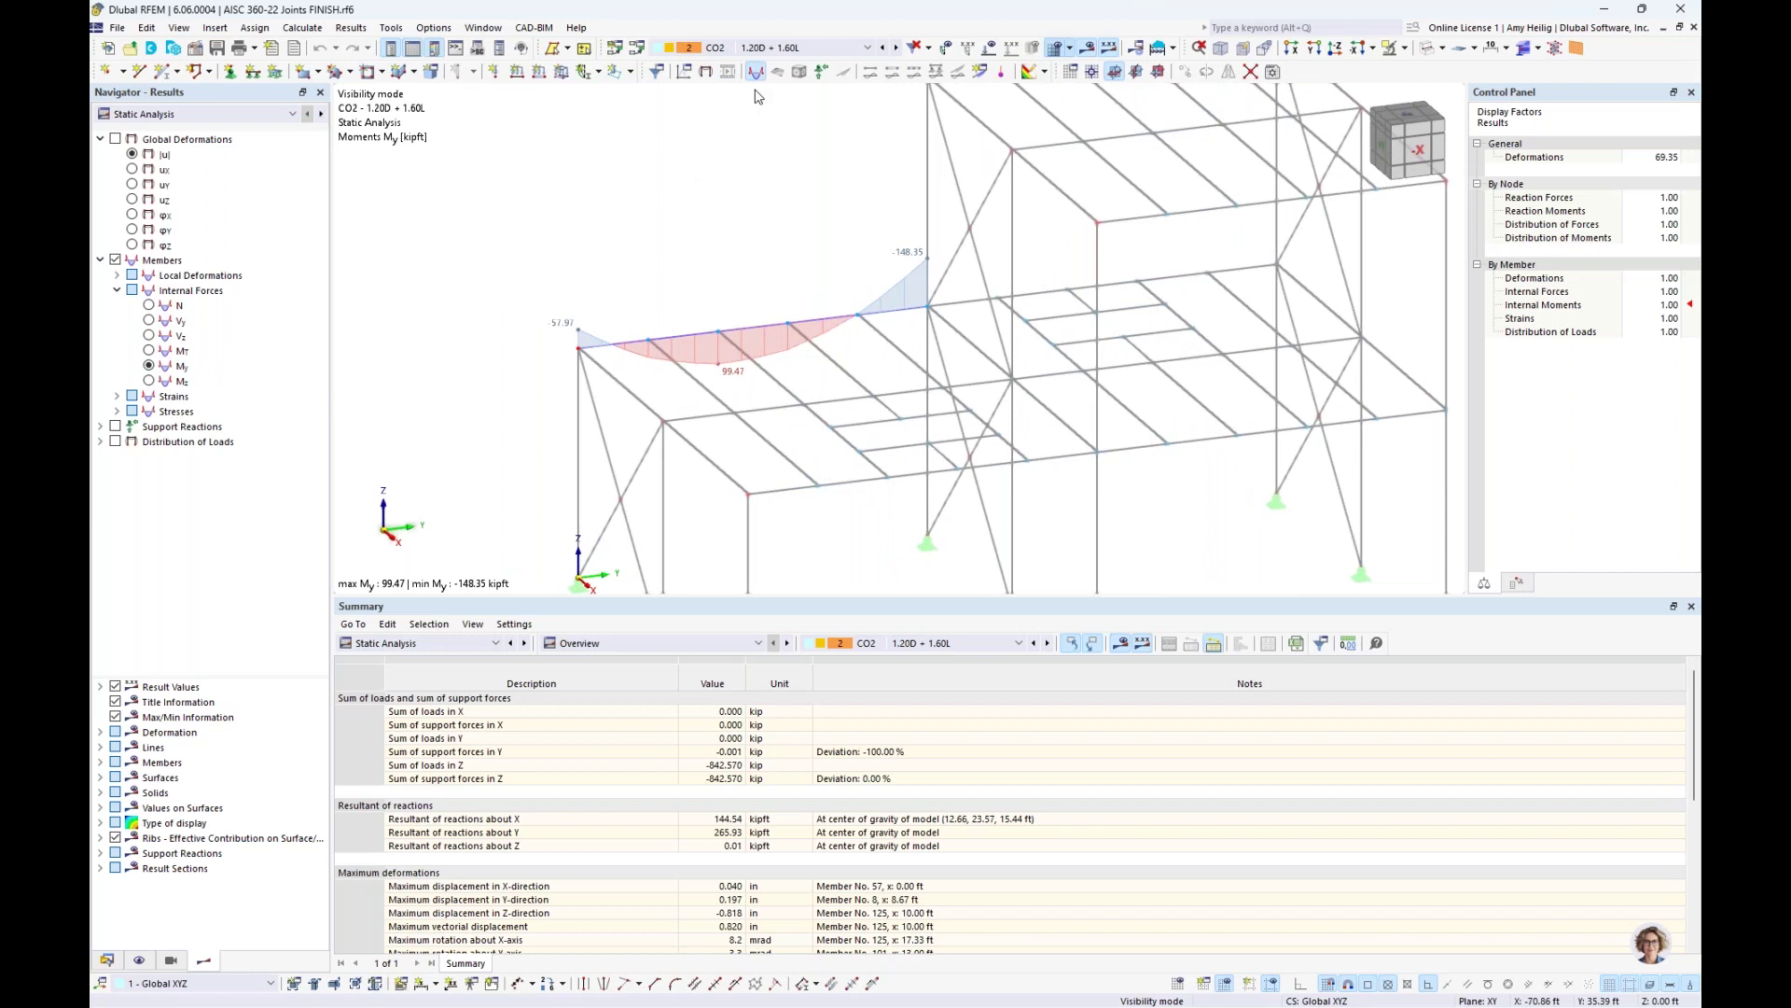
Step through the load combinations from CO2 to CO6 and compare the beam's My end moments at the node 2 joint
{"action": "left_click", "coordinate": [896, 47]}
{"action": "left_click", "coordinate": [897, 48]}
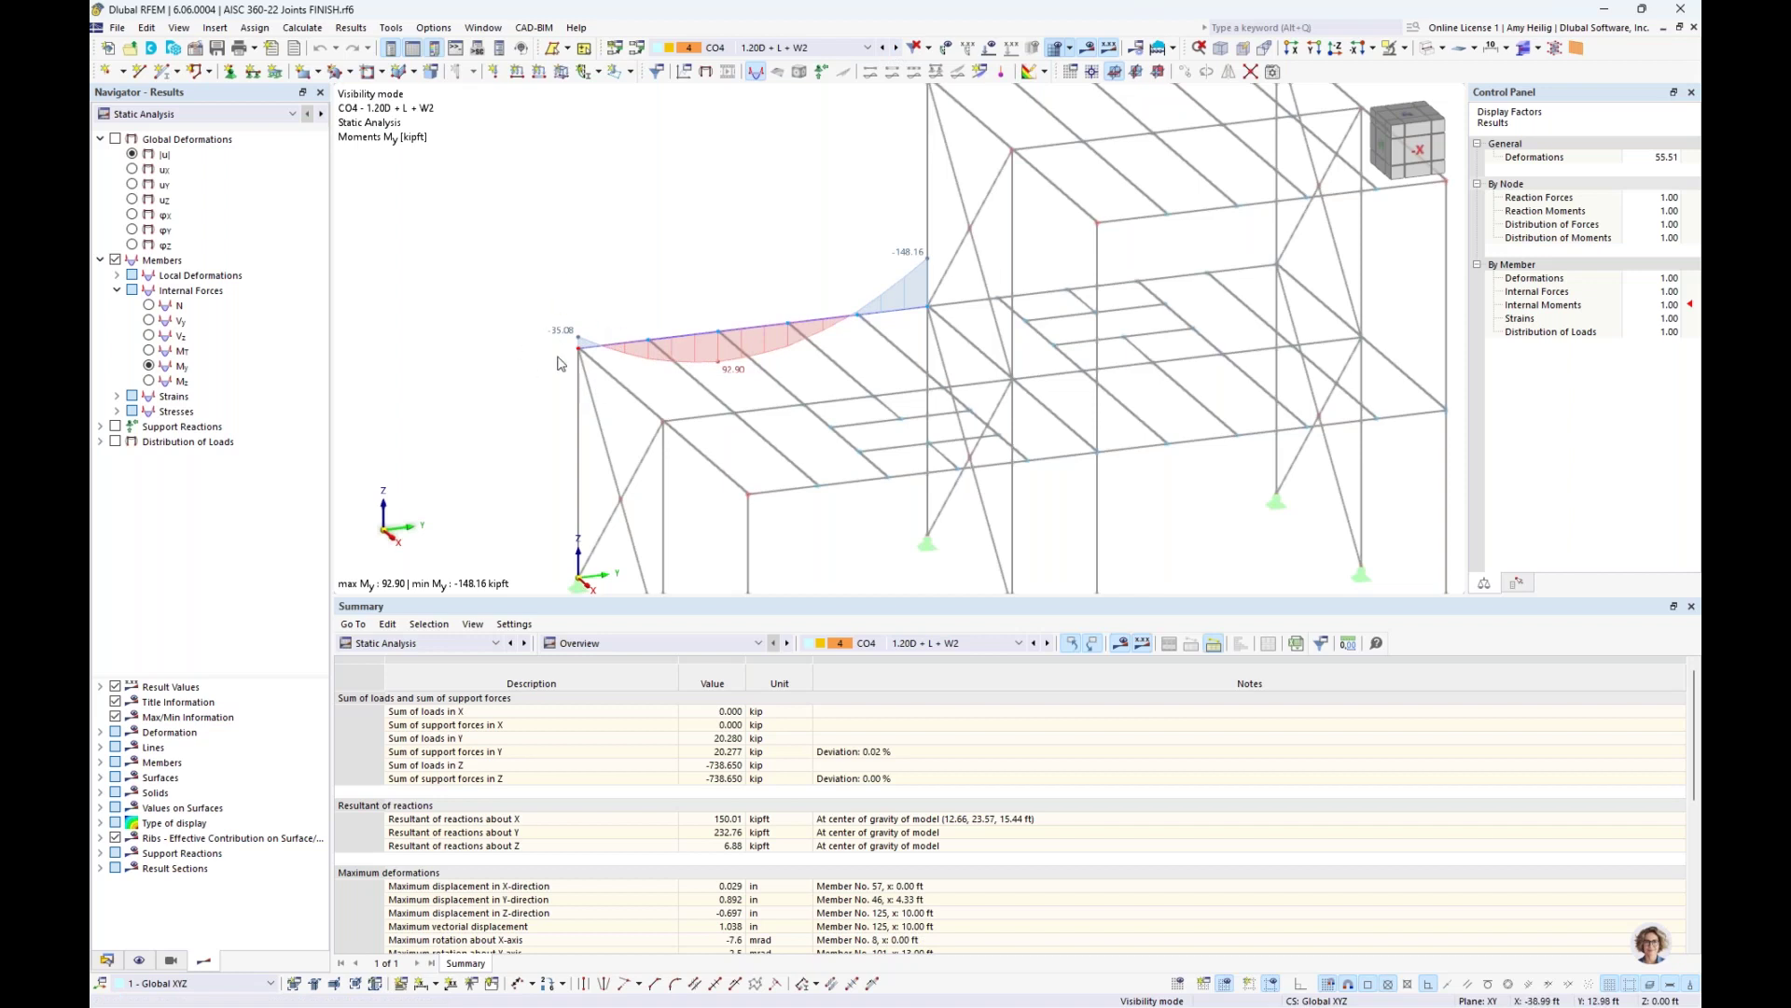
{"action": "left_click", "coordinate": [896, 49]}
{"action": "left_click", "coordinate": [896, 48]}
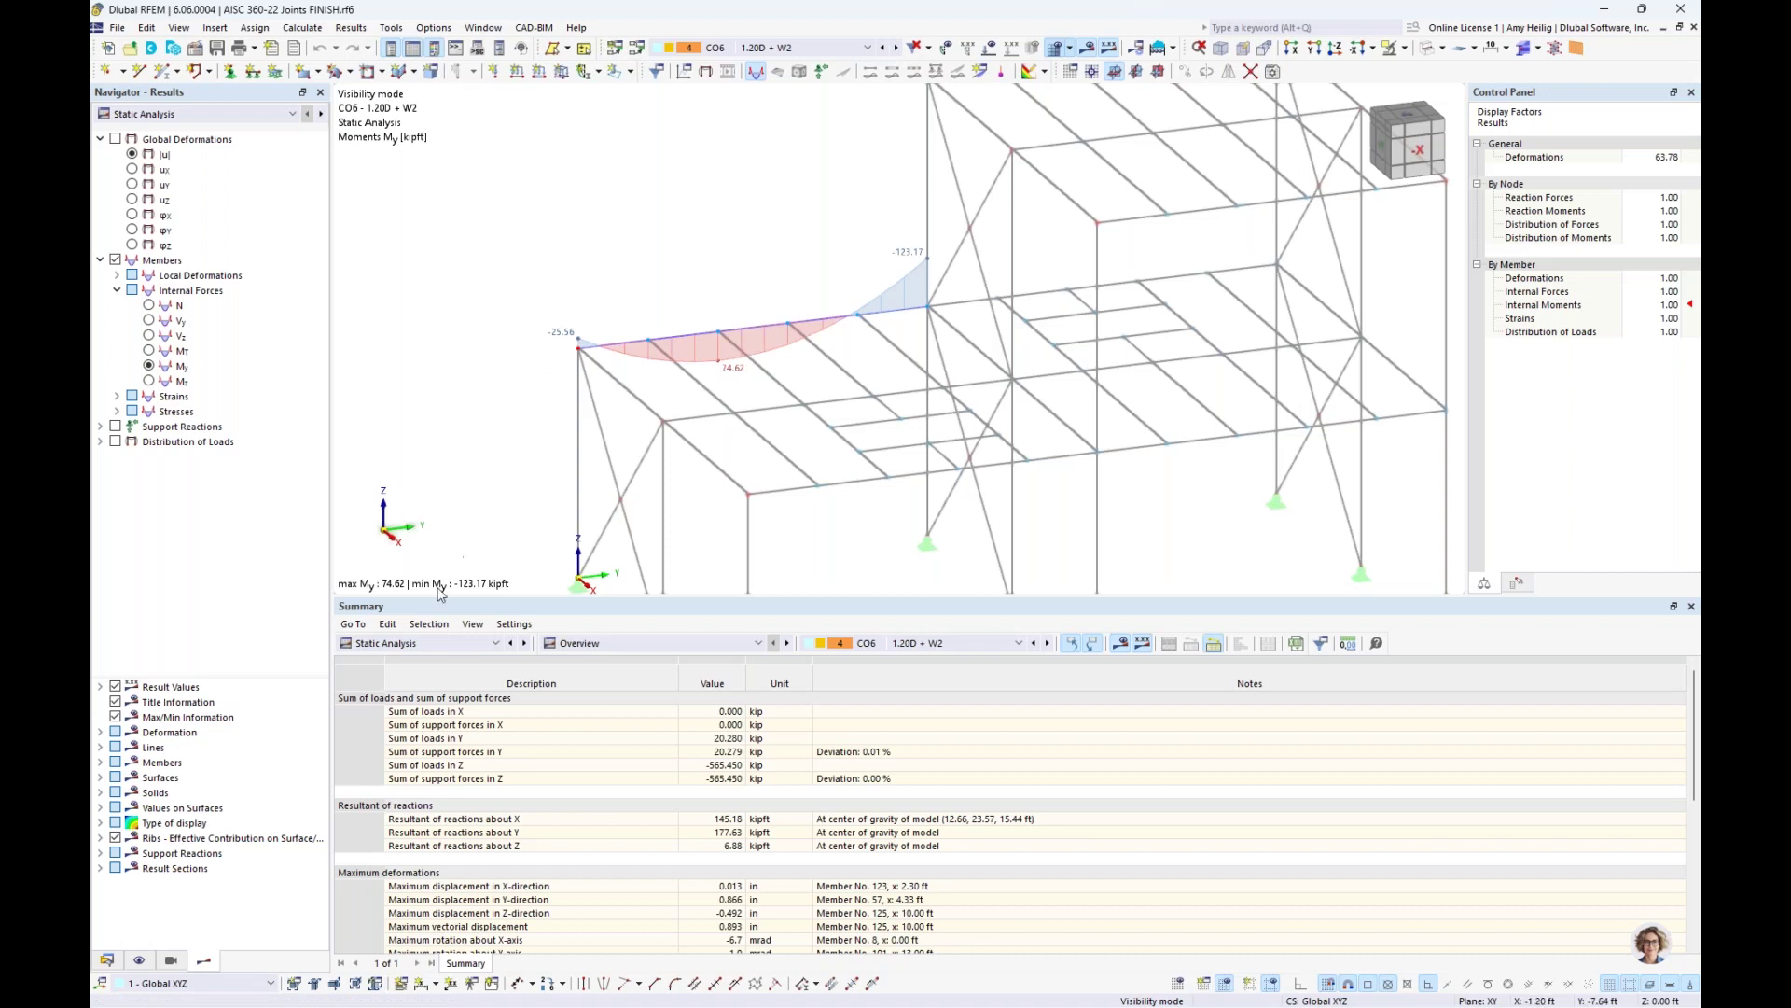
Return to the Steel Joint Design Stiffness Analysis results and select Member 2's SMy- rotational stiffness
{"action": "left_click", "coordinate": [411, 643]}
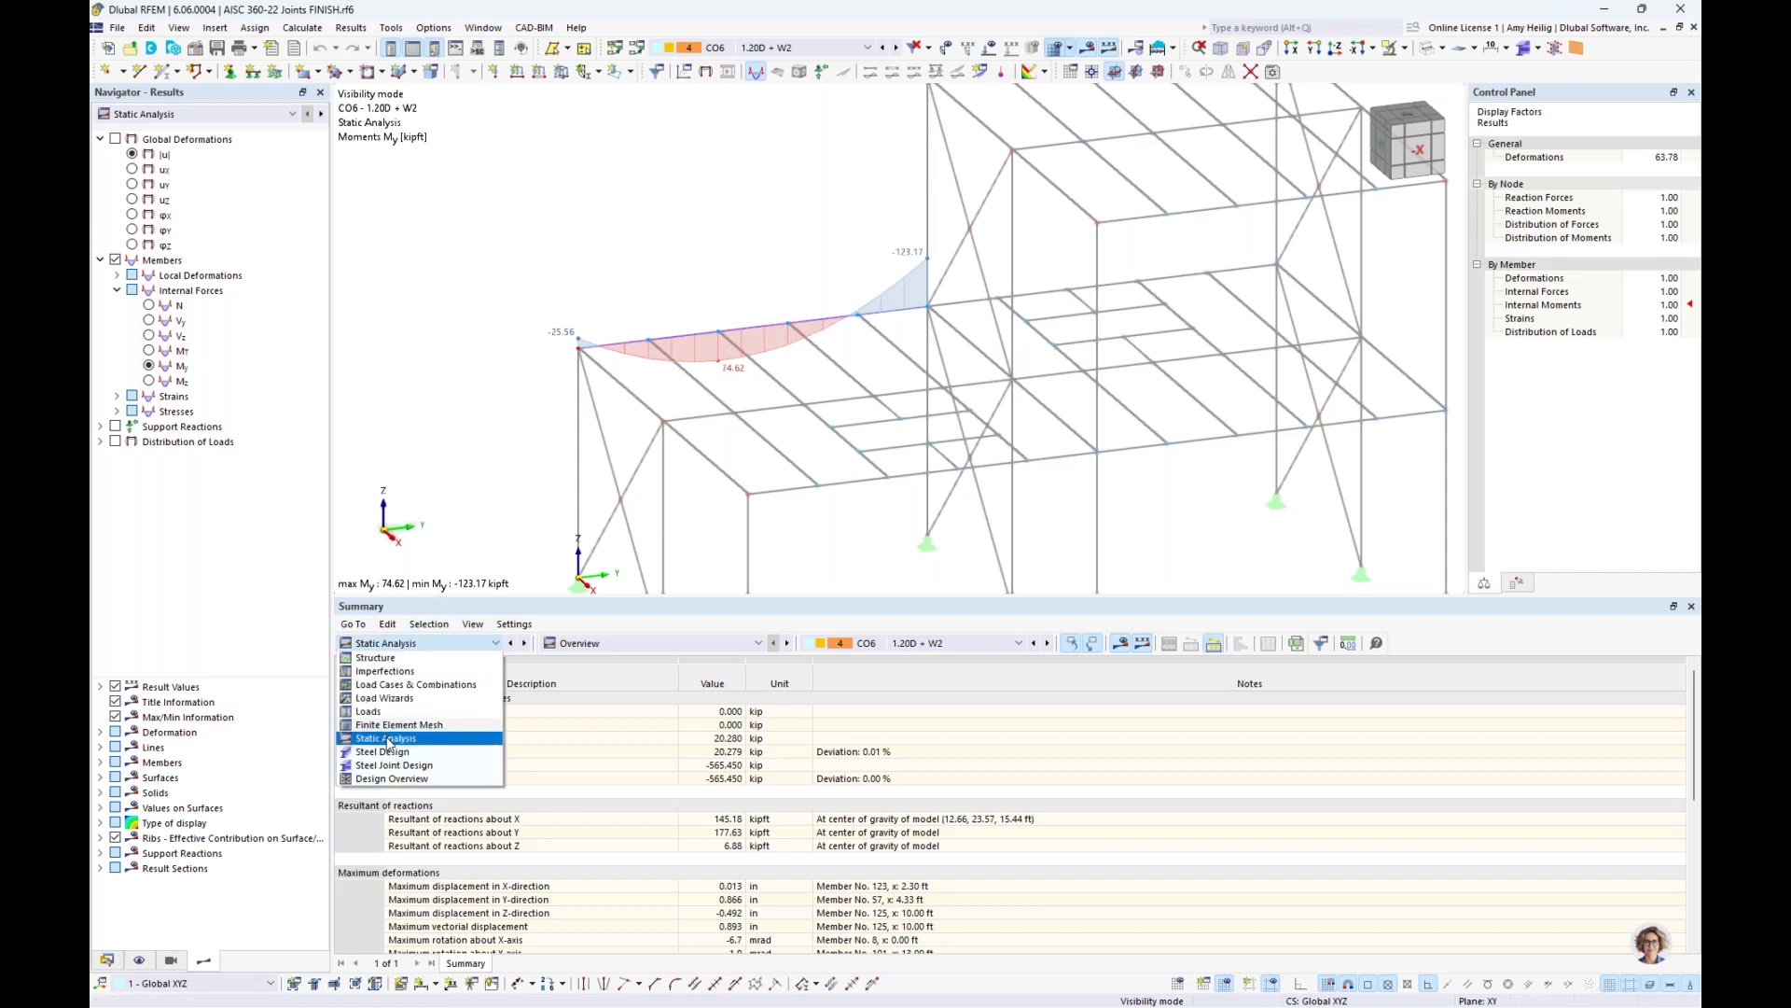
{"action": "left_click", "coordinate": [388, 767]}
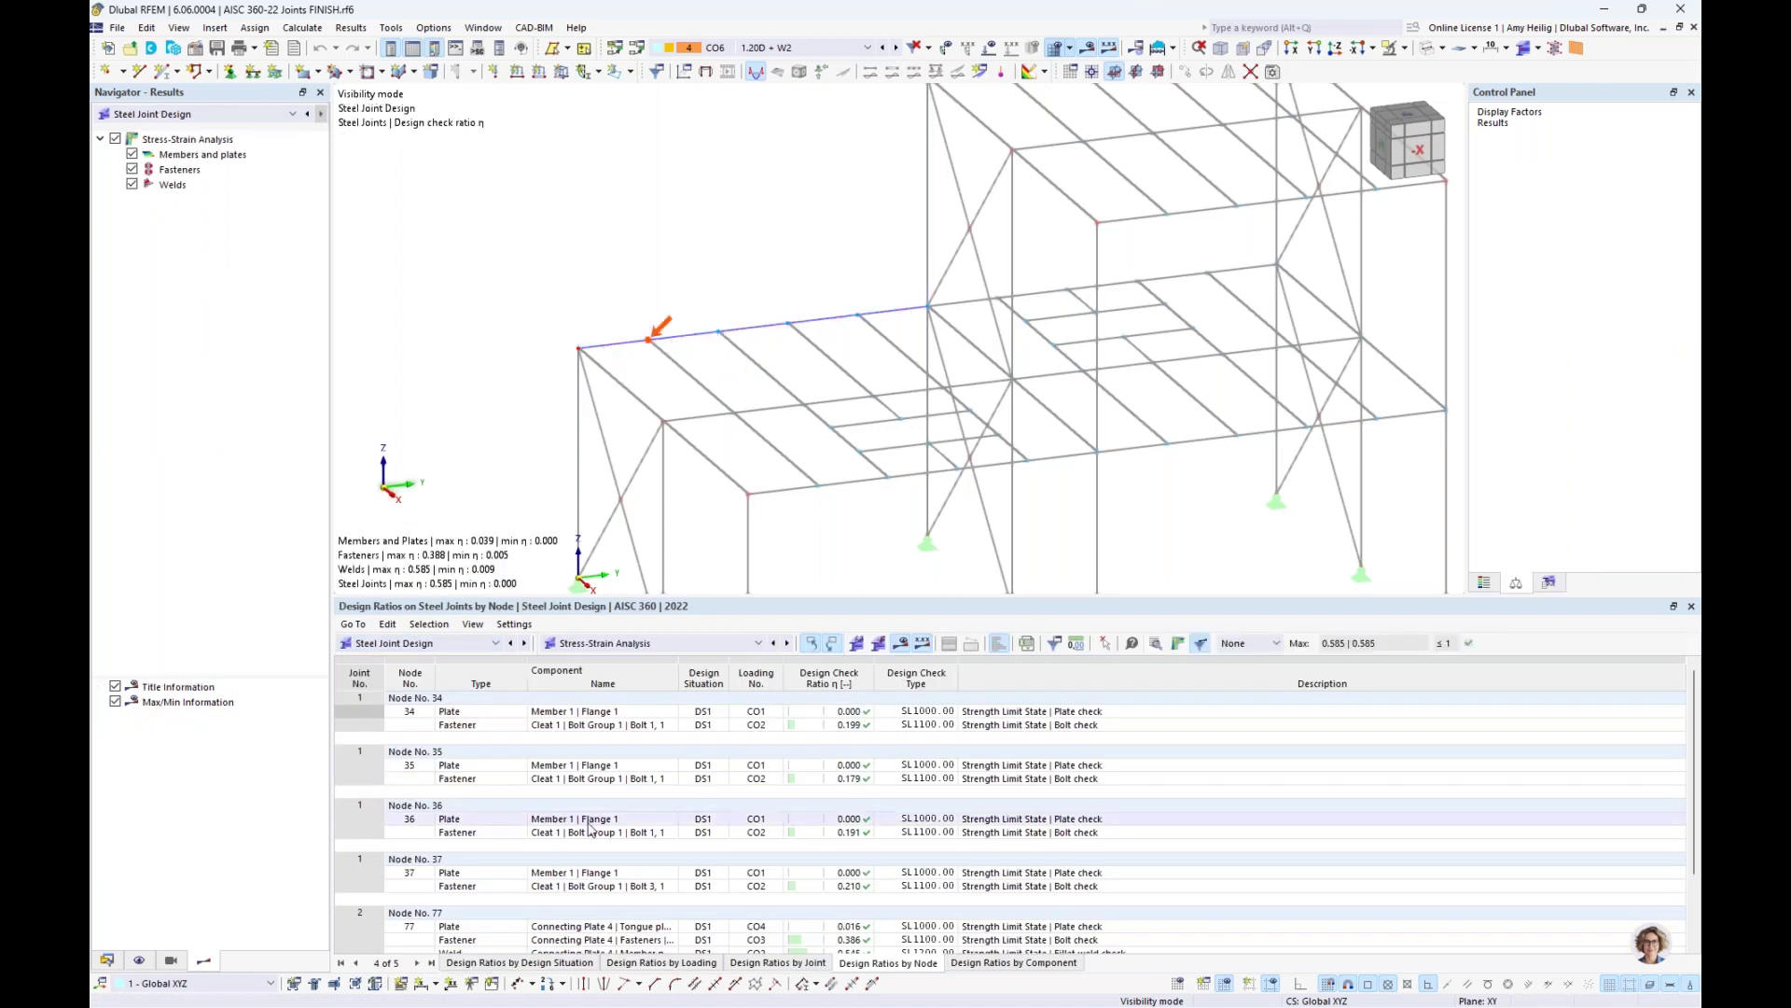
{"action": "left_click", "coordinate": [616, 643]}
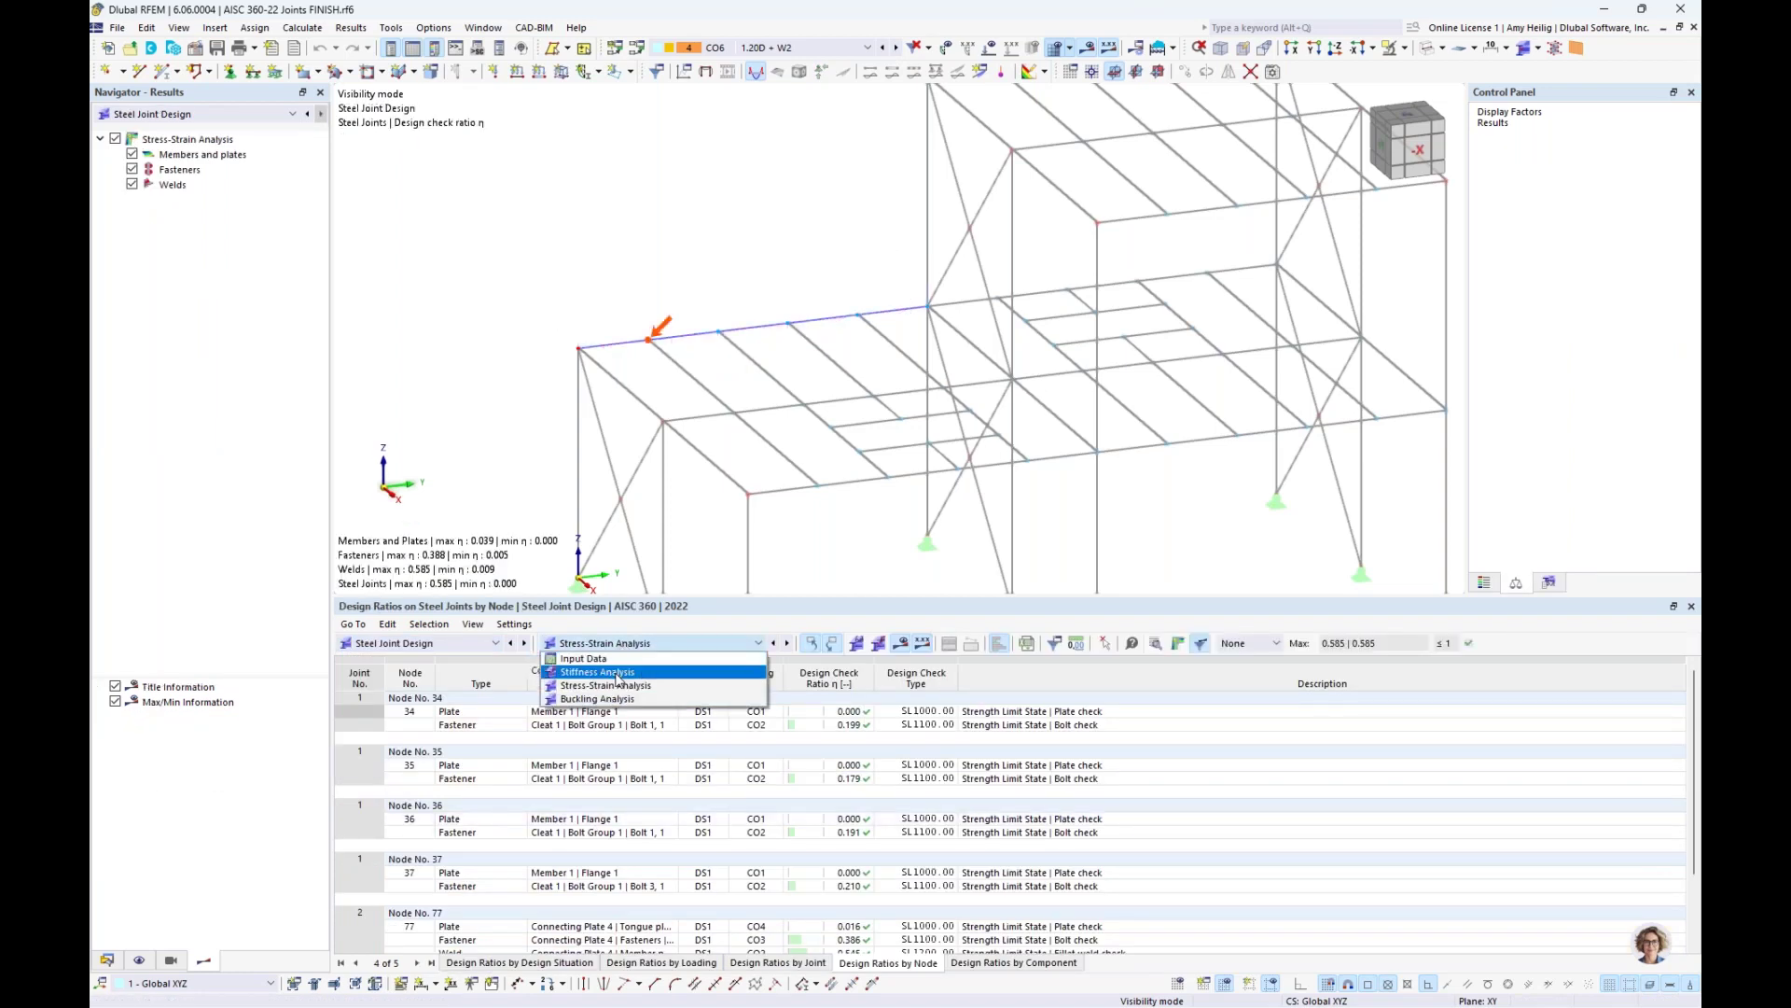
{"action": "left_click", "coordinate": [616, 673]}
{"action": "left_click", "coordinate": [790, 726]}
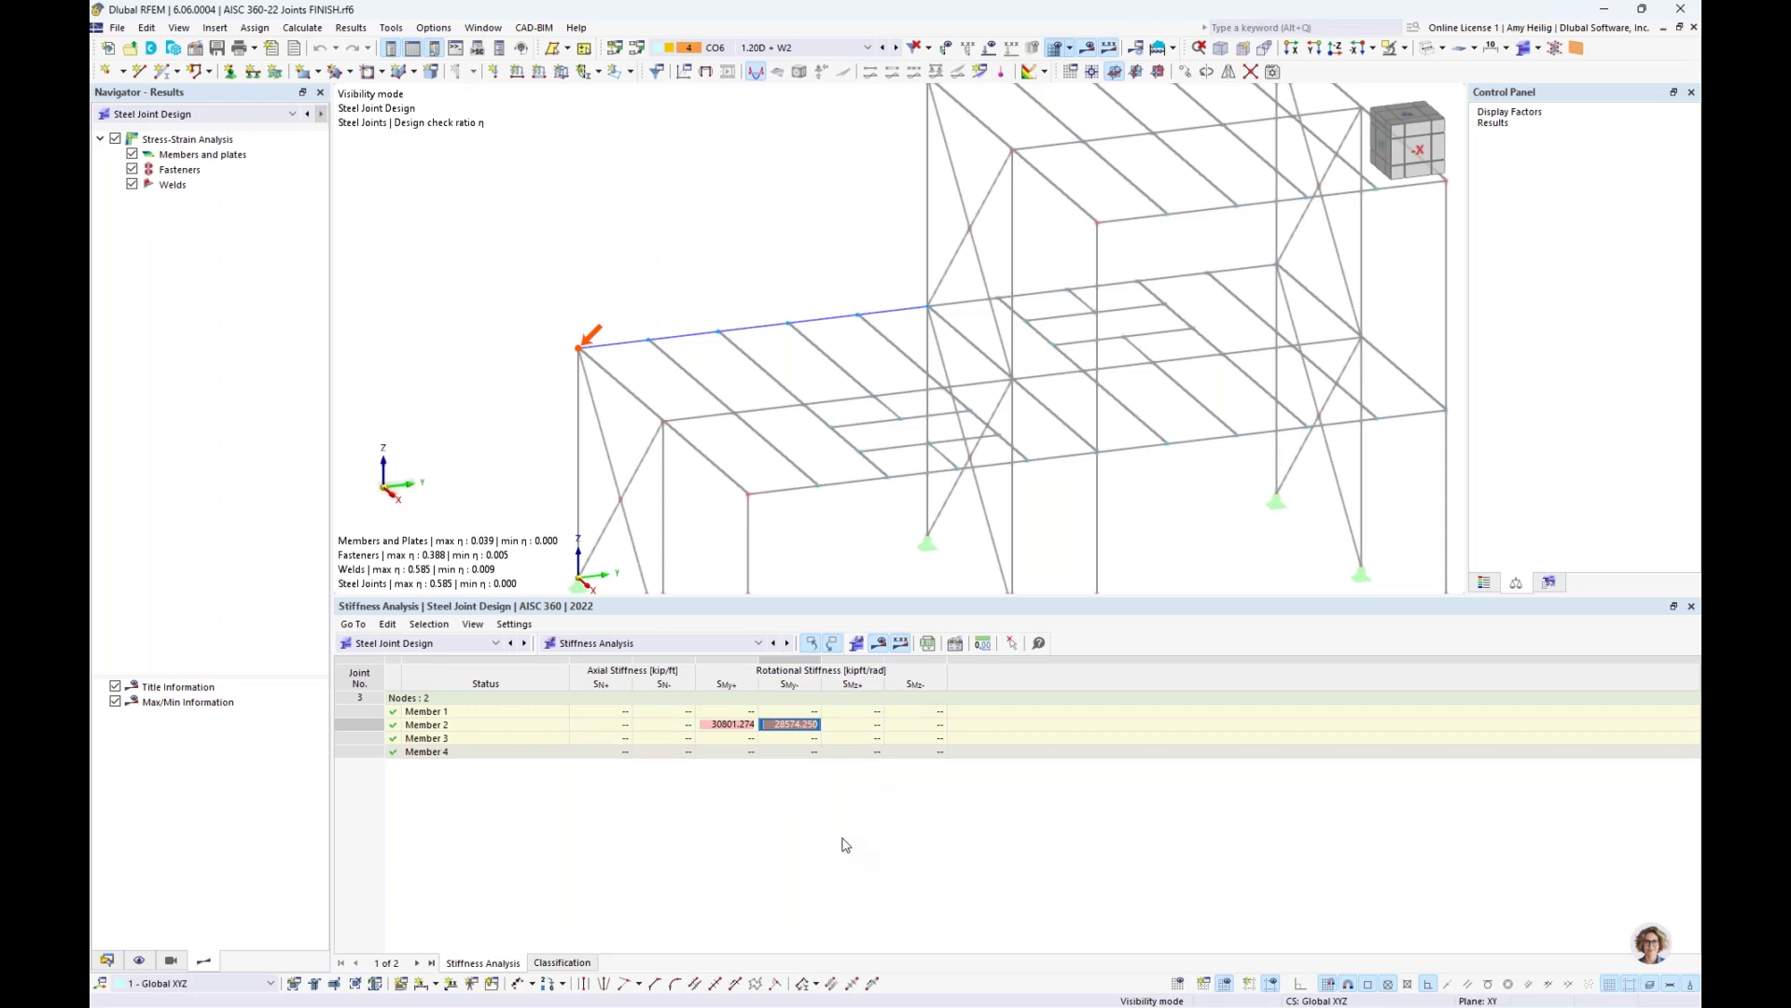
Open the isolated beam, member 10, for editing, enable its Hinges option and display the hinge assignments
{"action": "double_click", "coordinate": [618, 350]}
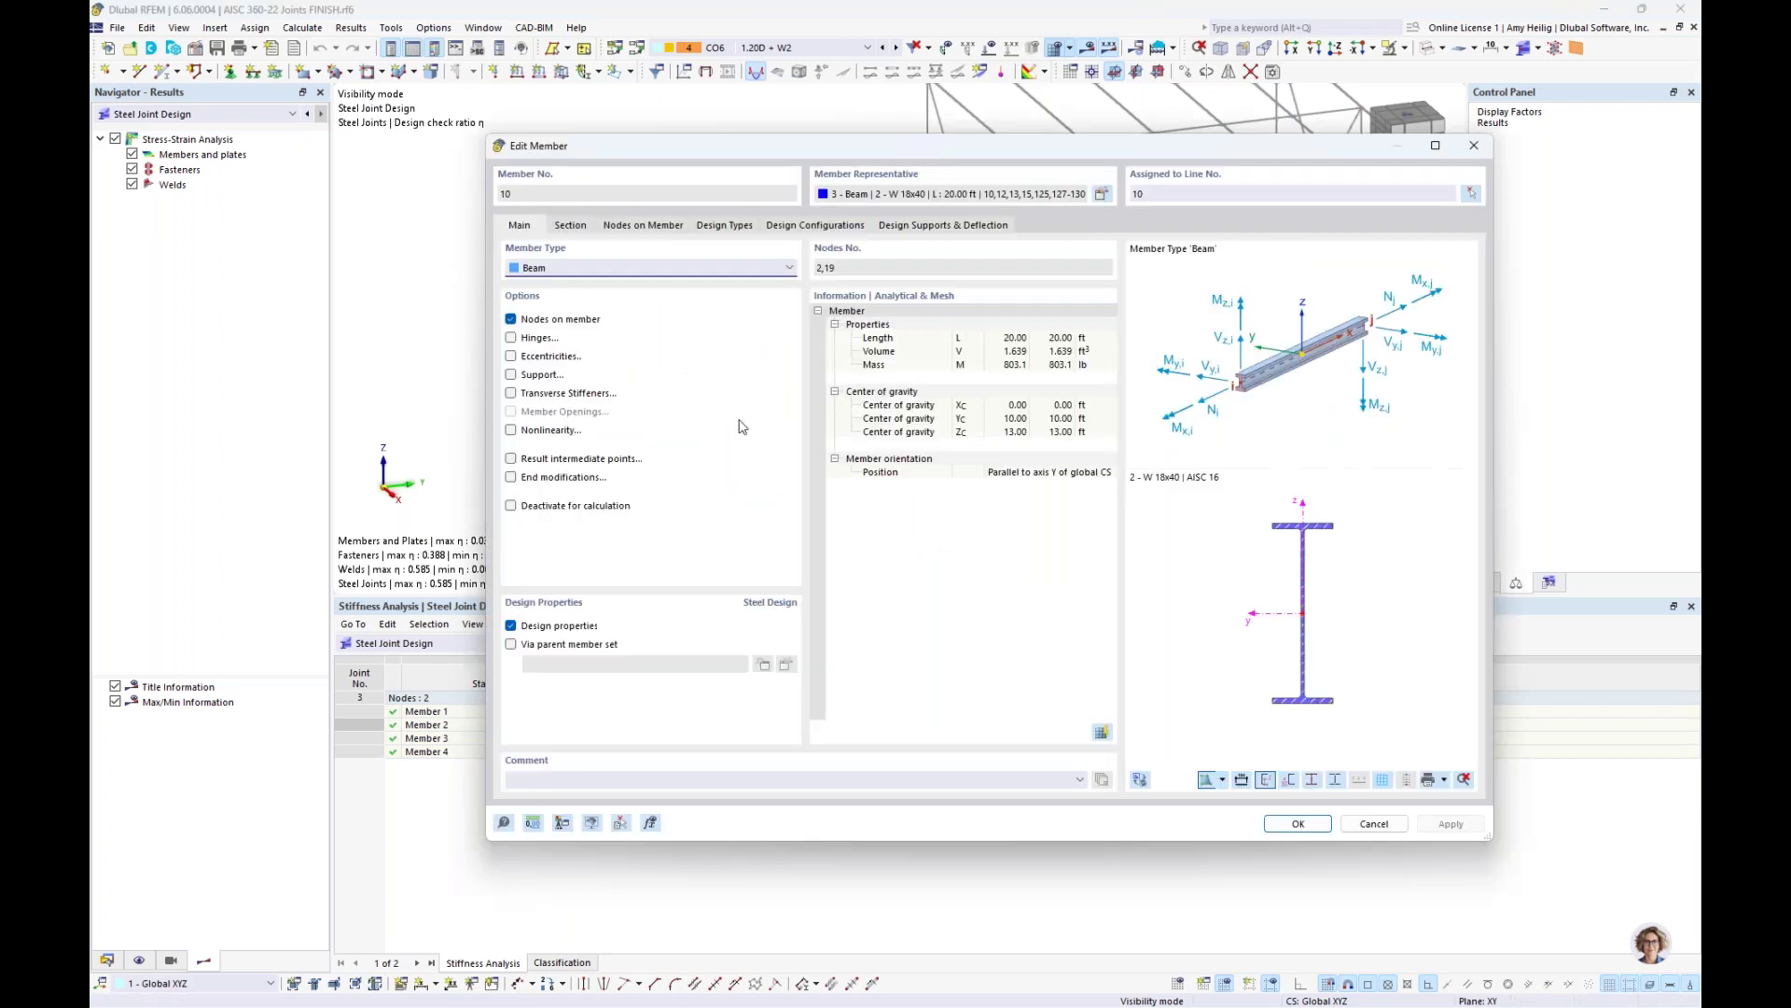
{"action": "left_click_drag", "start_coordinate": [709, 149], "coordinate": [704, 419]}
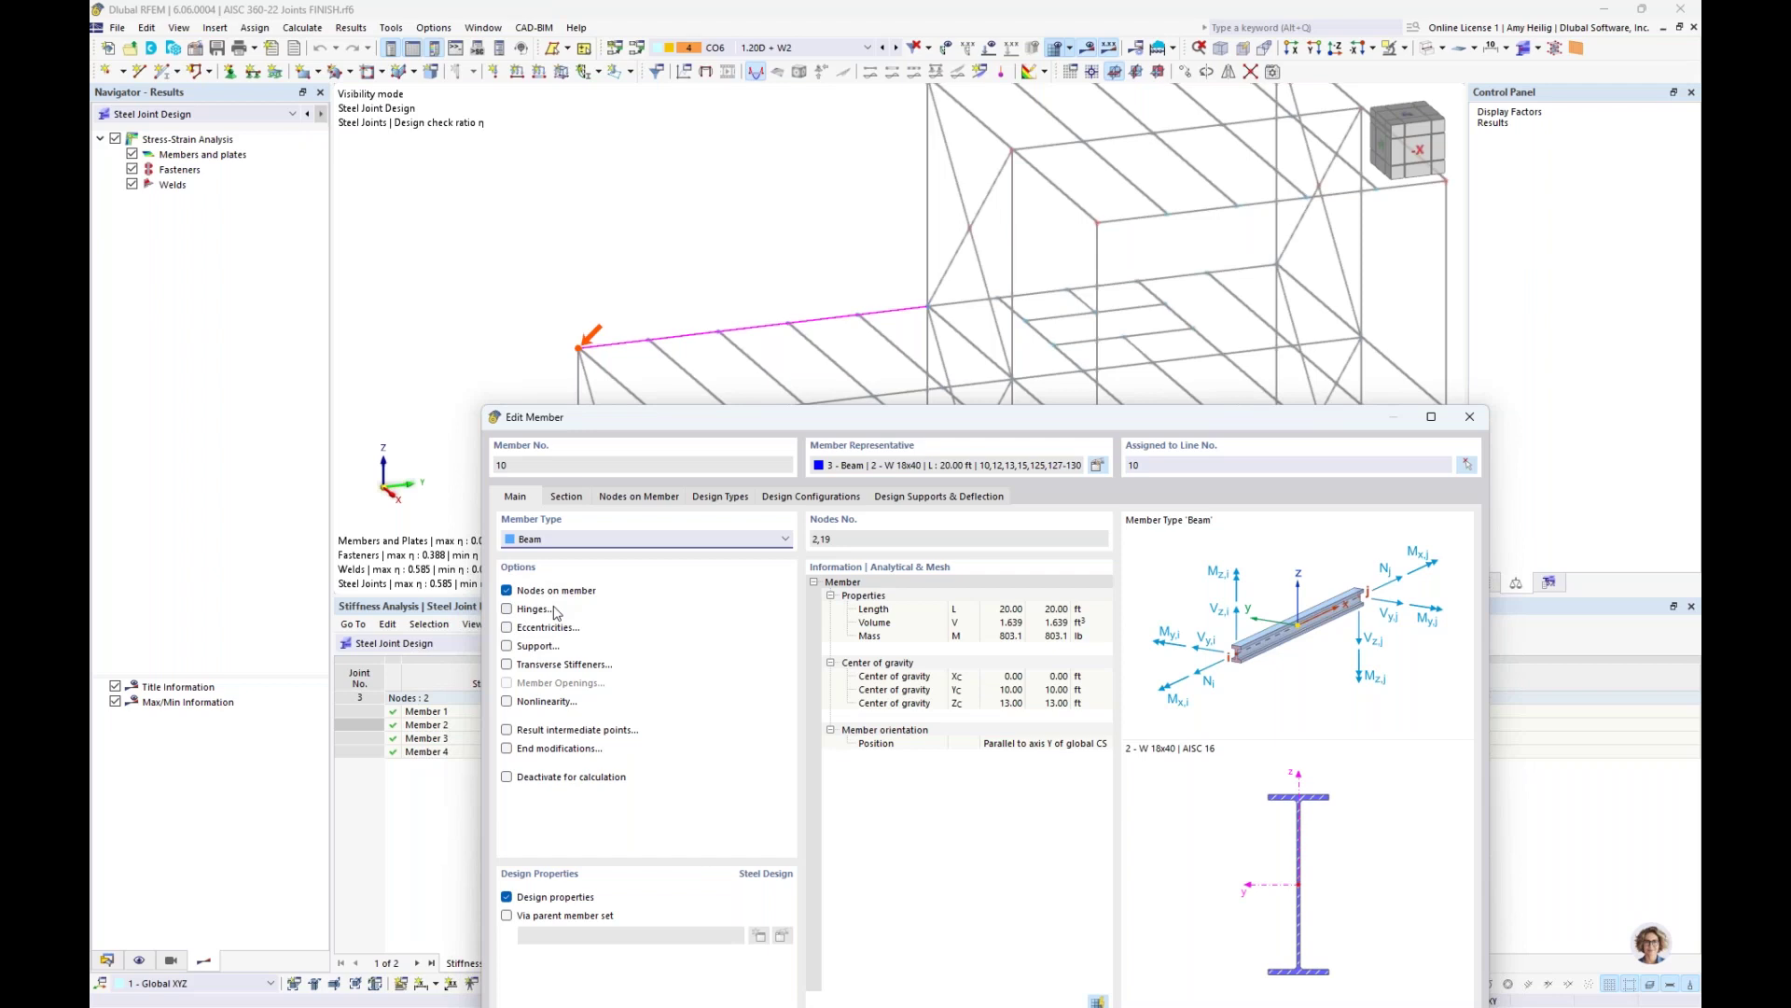
{"action": "left_click", "coordinate": [507, 609]}
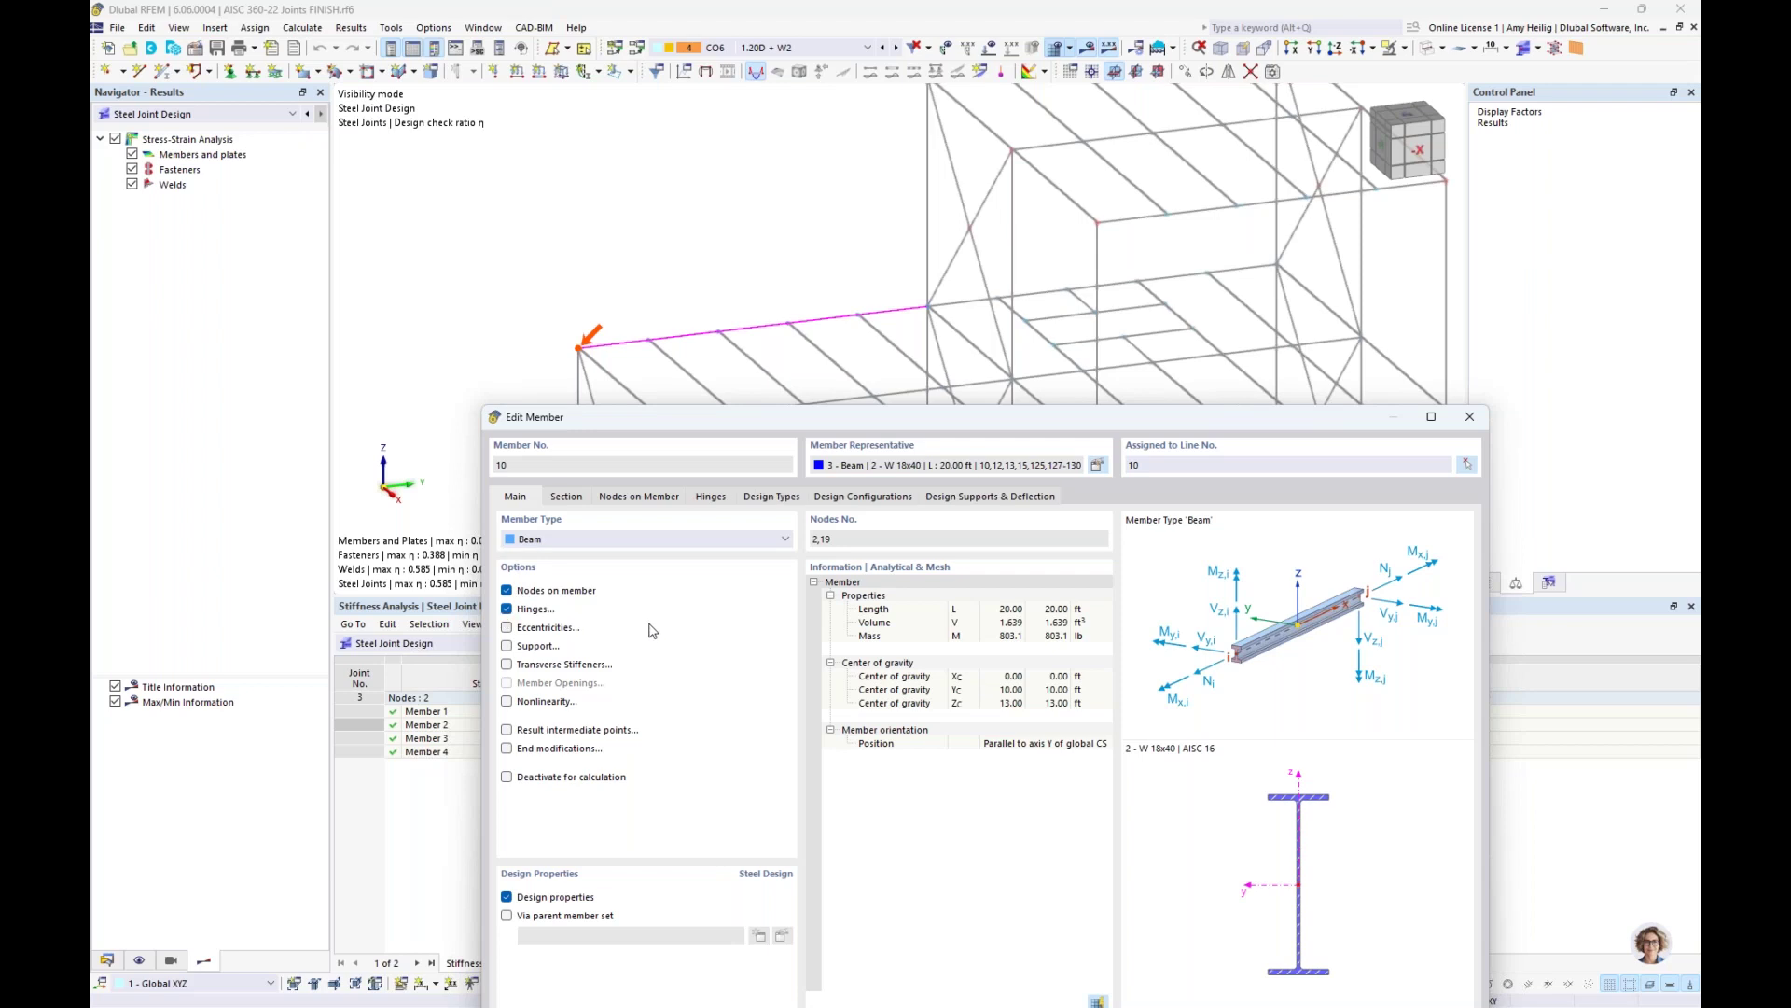
{"action": "left_click", "coordinate": [710, 500]}
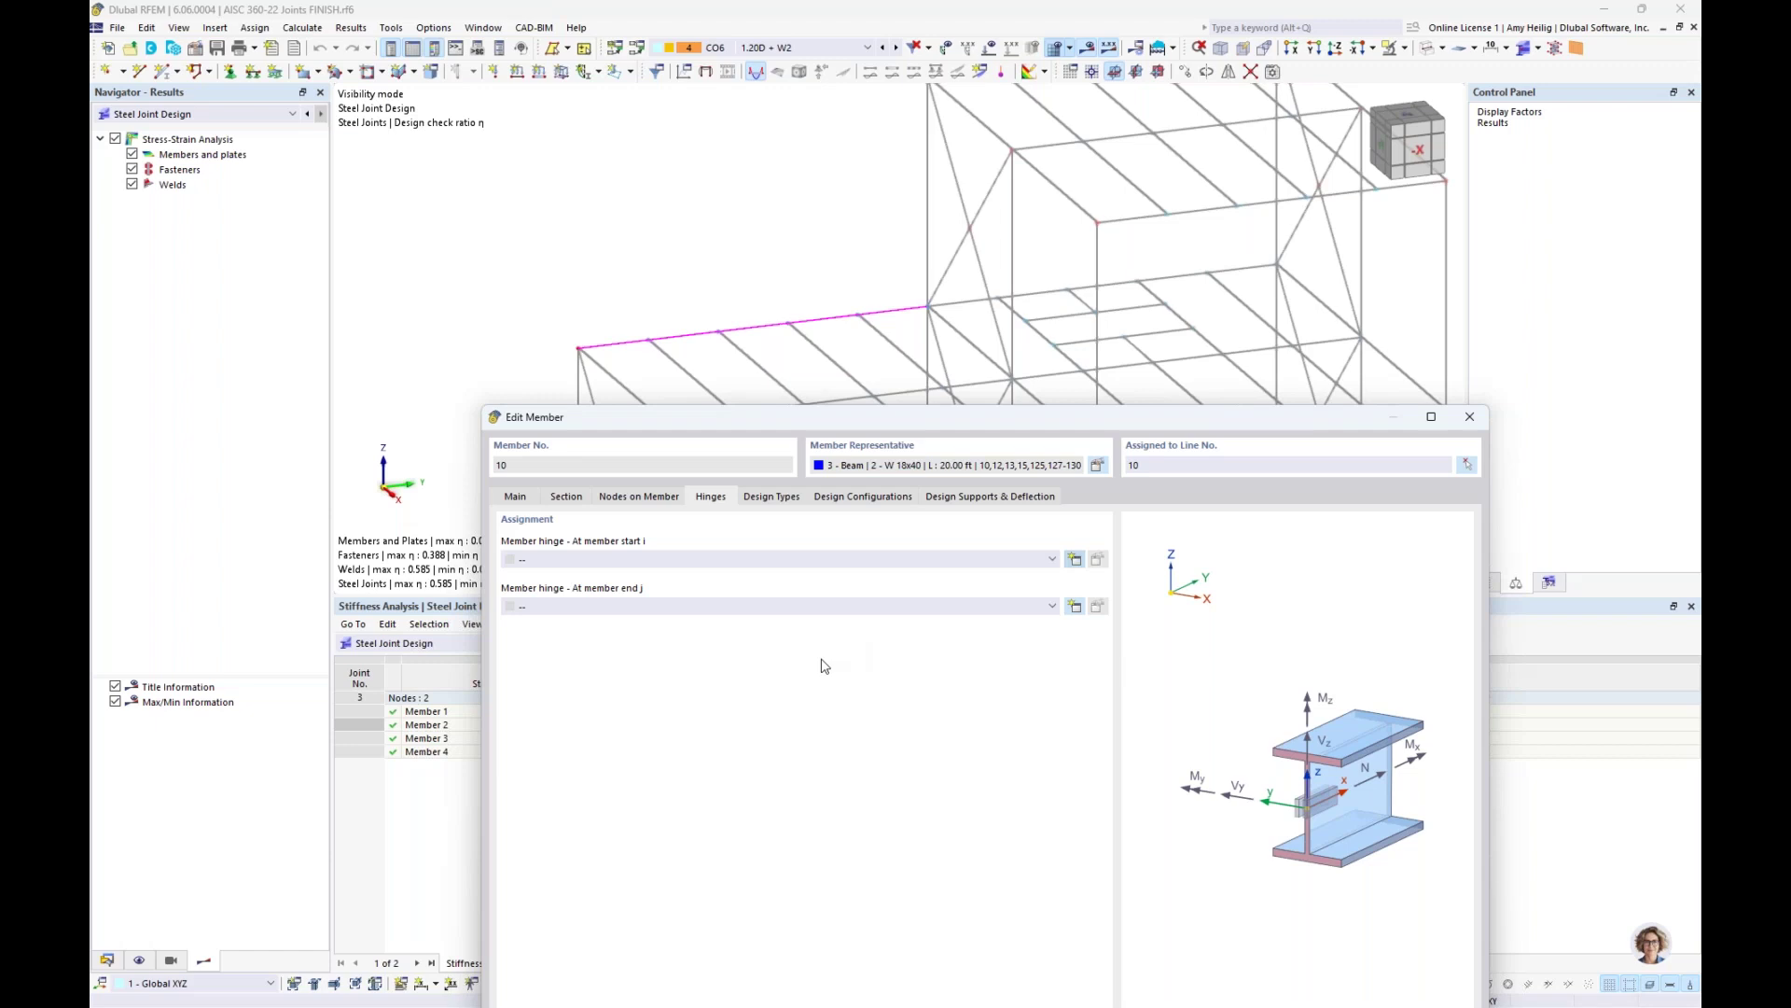
Create a member-start hinge releasing only φy with a spring constant of 28574.250 kipft/rad, and save the member, accepting deletion of results
{"action": "left_click", "coordinate": [912, 563]}
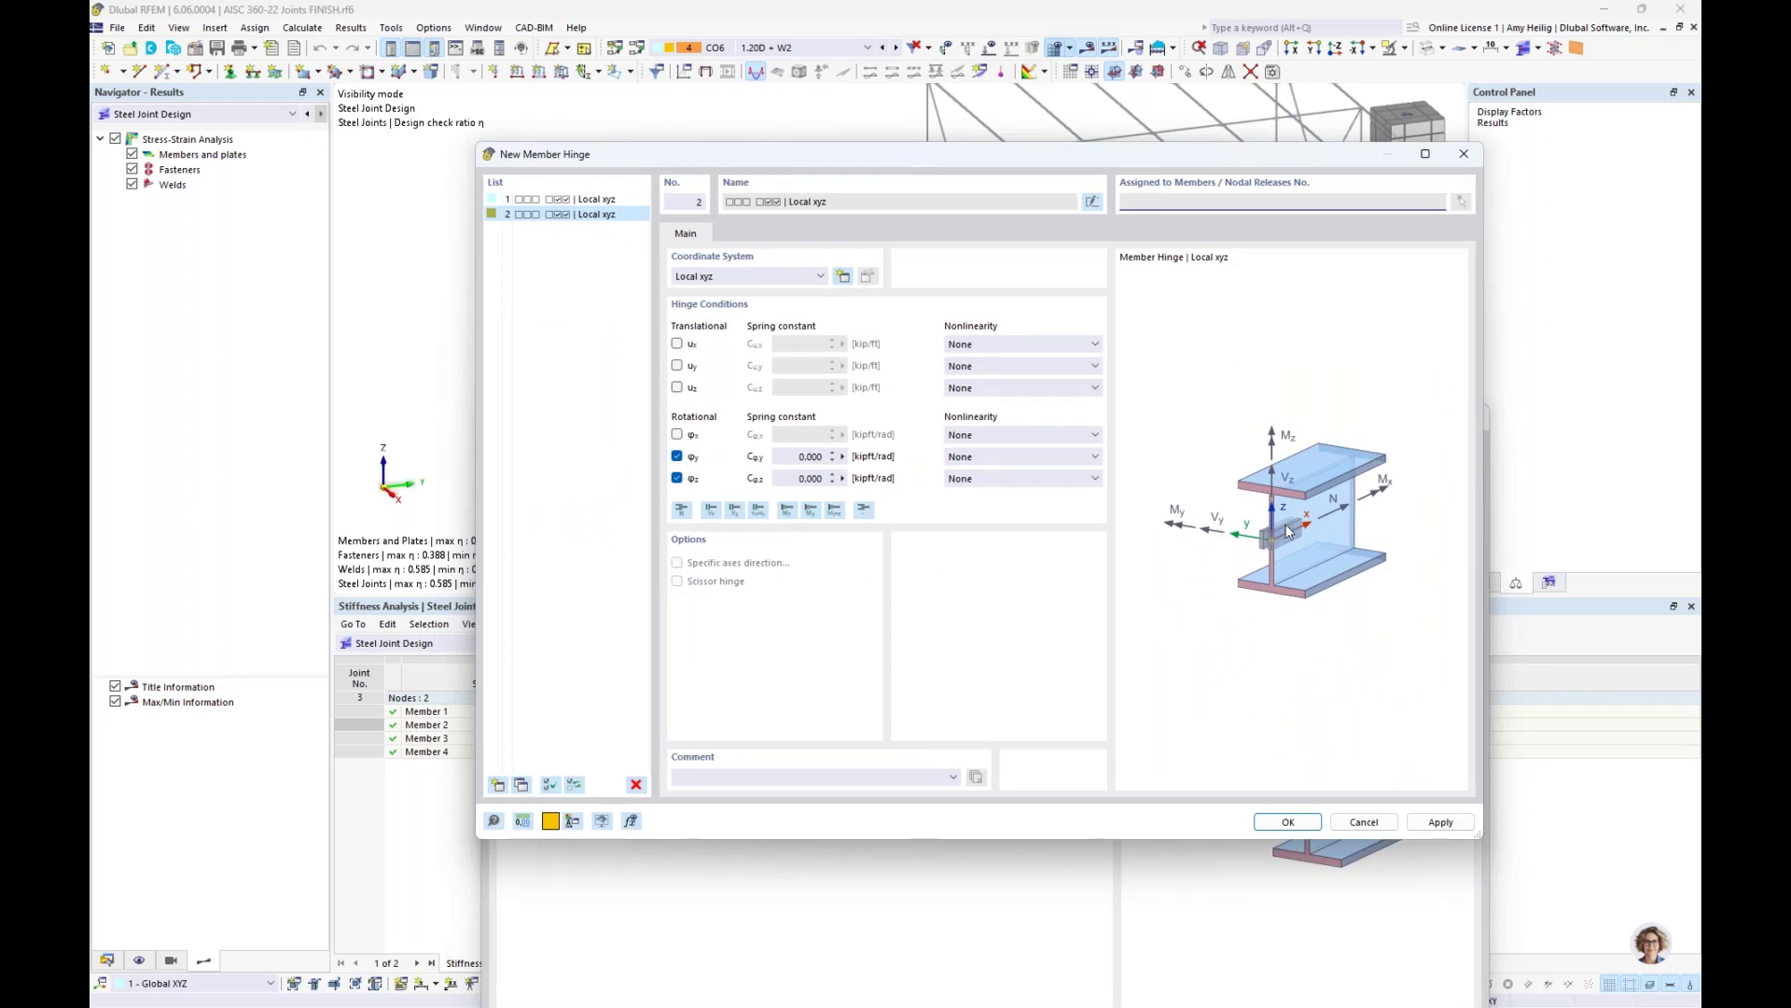
{"action": "left_click", "coordinate": [676, 477]}
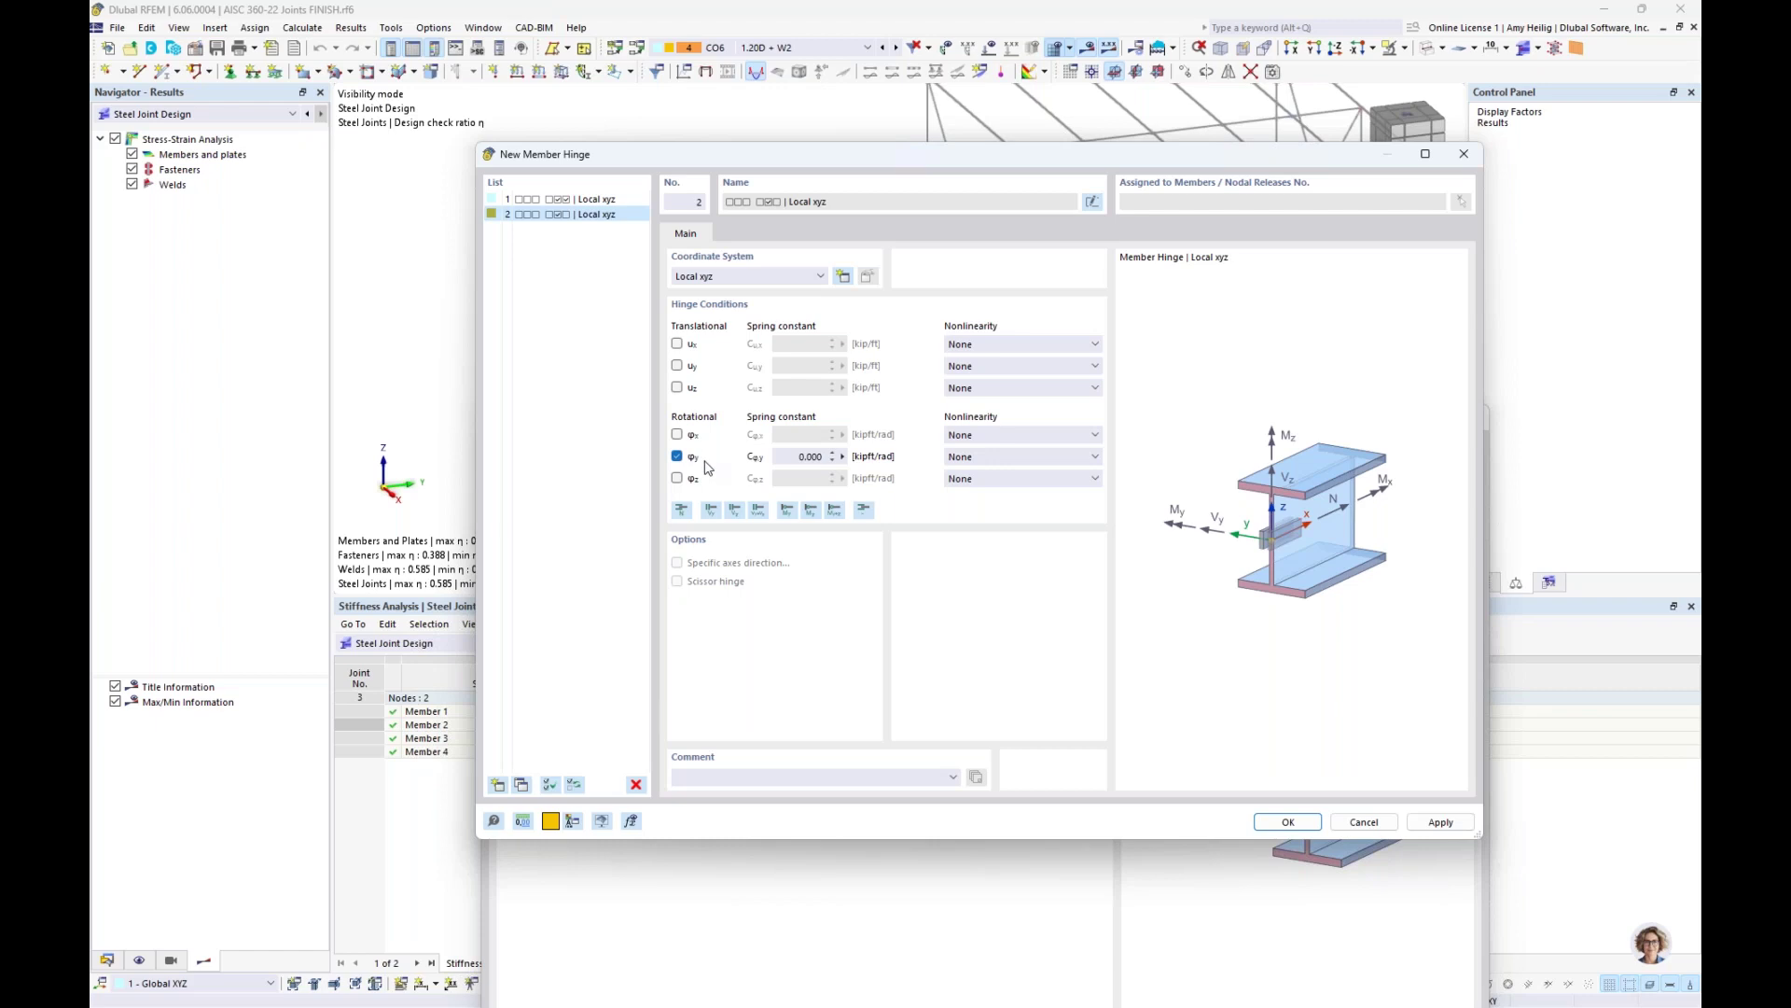
{"action": "left_click", "coordinate": [776, 457]}
{"action": "type", "text": "28574.250"}
{"action": "left_click", "coordinate": [1288, 822]}
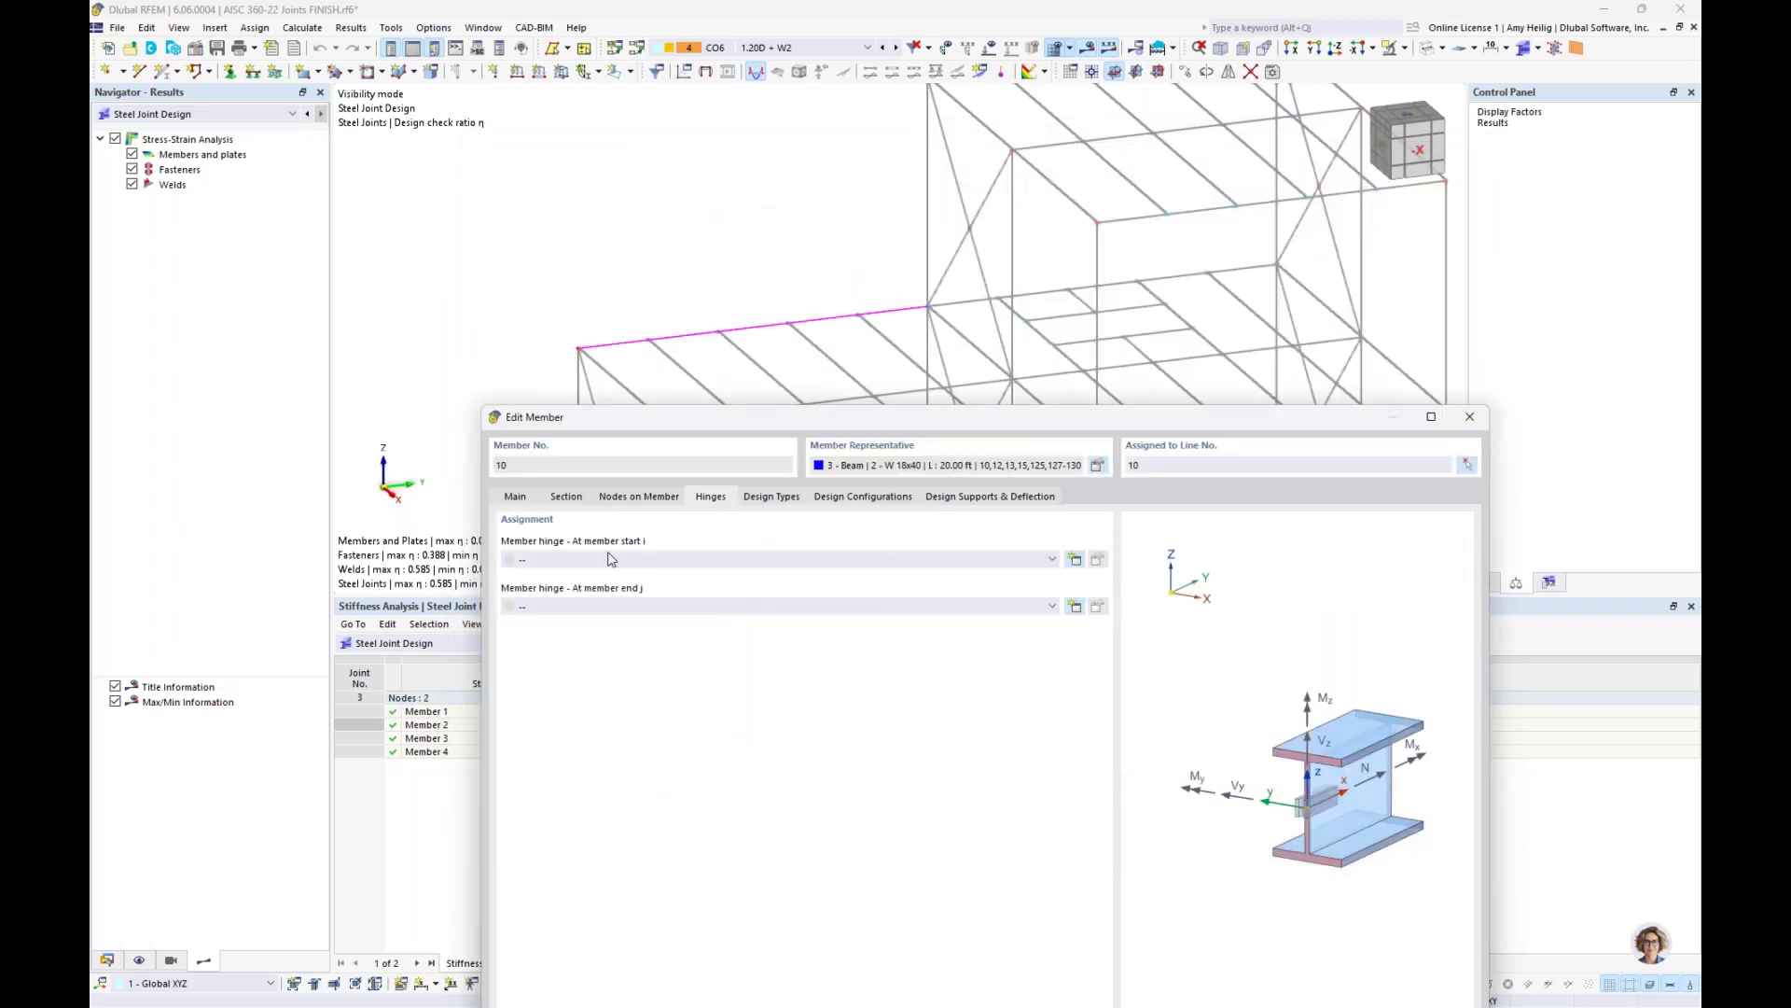
{"action": "left_click_drag", "start_coordinate": [777, 417], "coordinate": [753, 134]}
{"action": "left_click", "coordinate": [1270, 813]}
{"action": "left_click", "coordinate": [961, 582]}
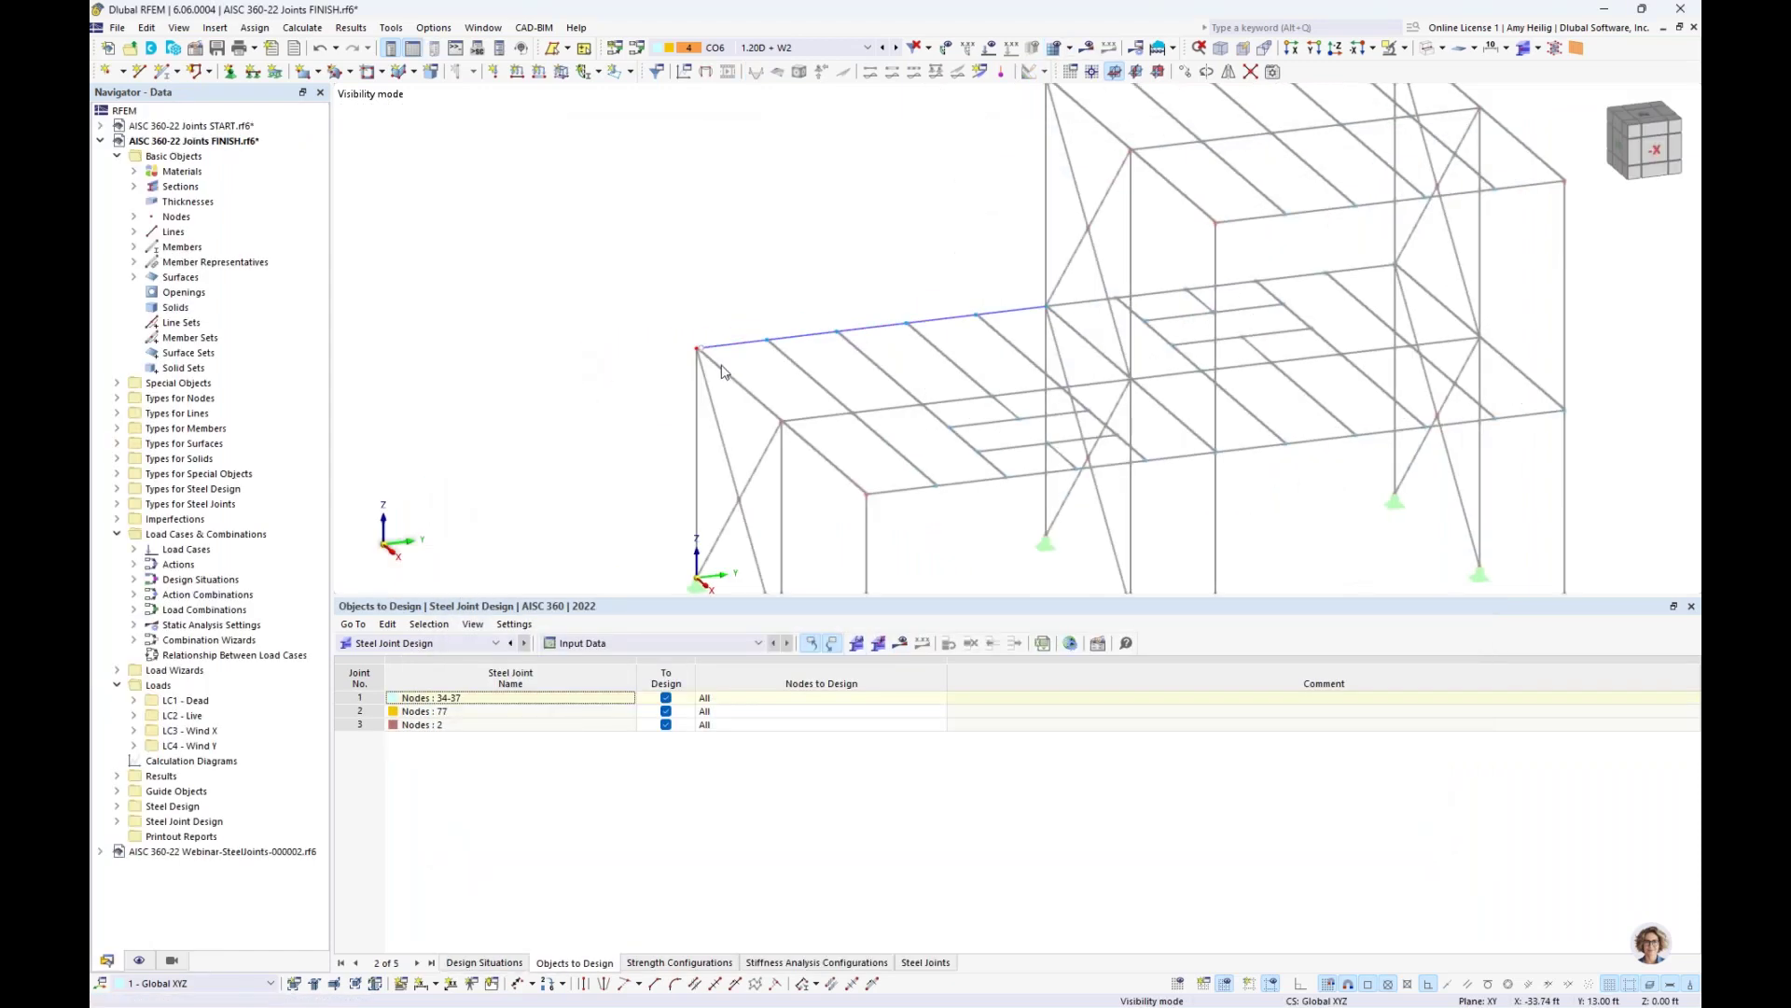
{"action": "scroll", "coordinate": [721, 371], "scroll_direction": "up", "scroll_amount": 2}
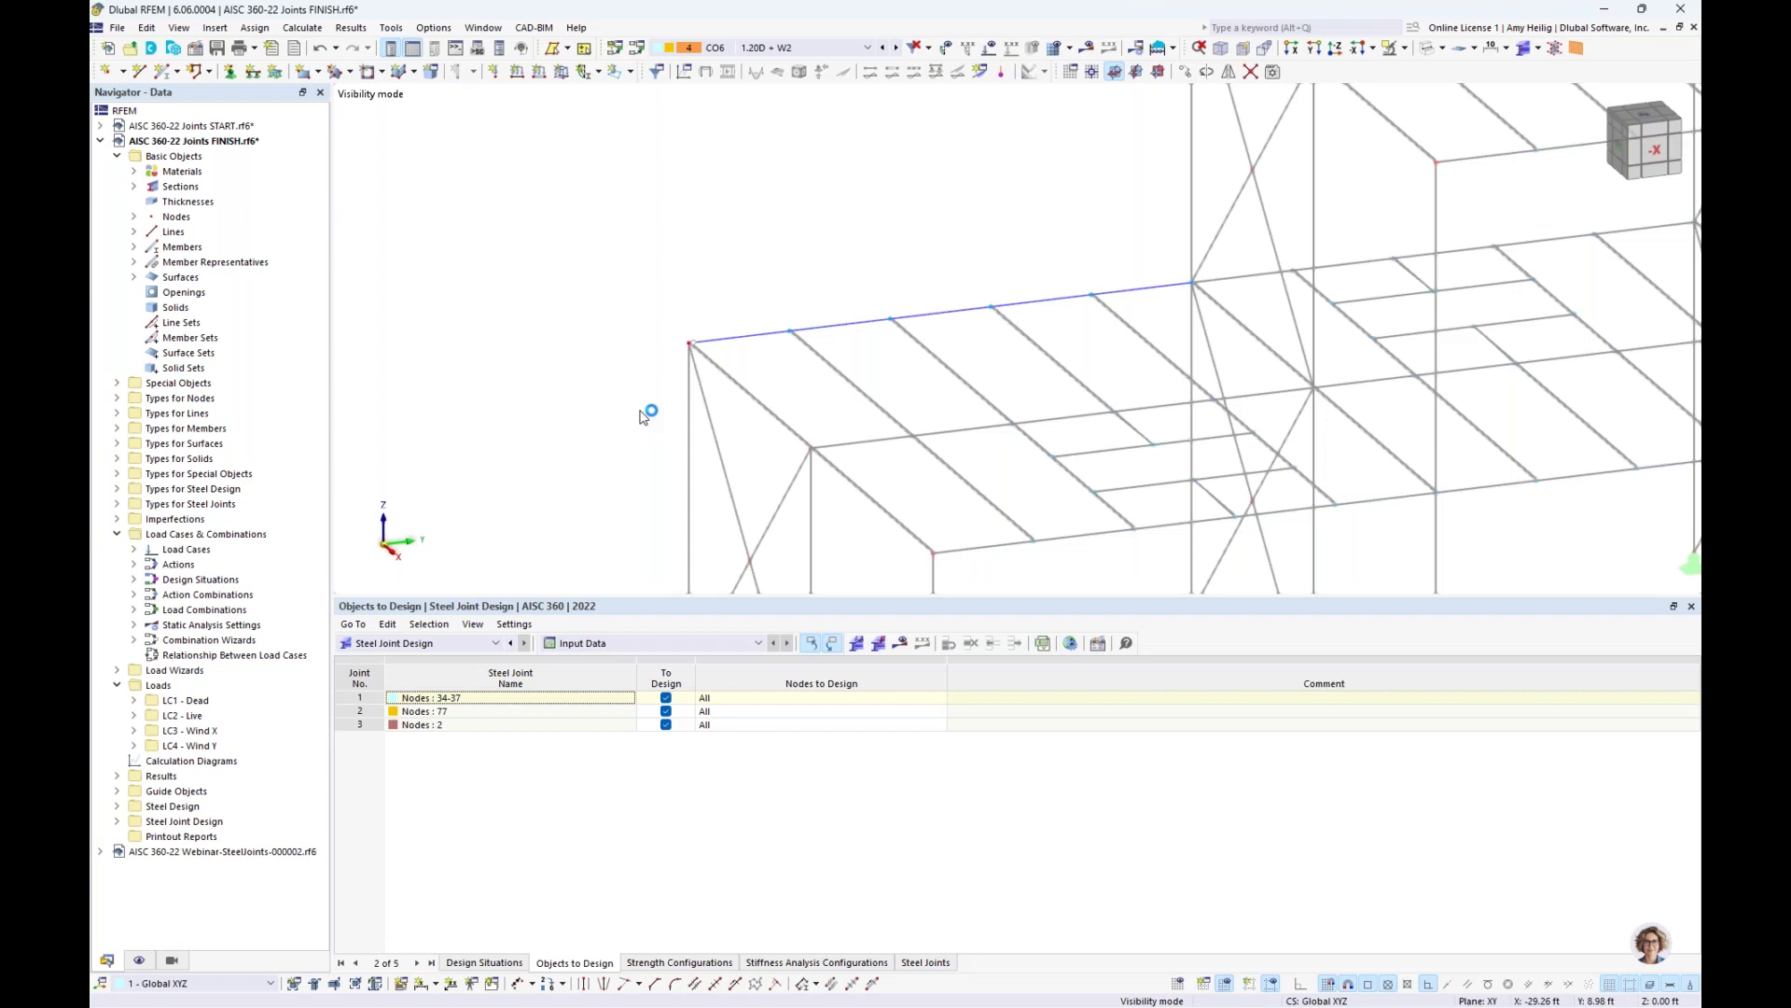
Switch to the PowerPoint slide show and advance to the Steel Joints Add-on Future Developments slide
{"action": "key", "text": "super+Tab"}
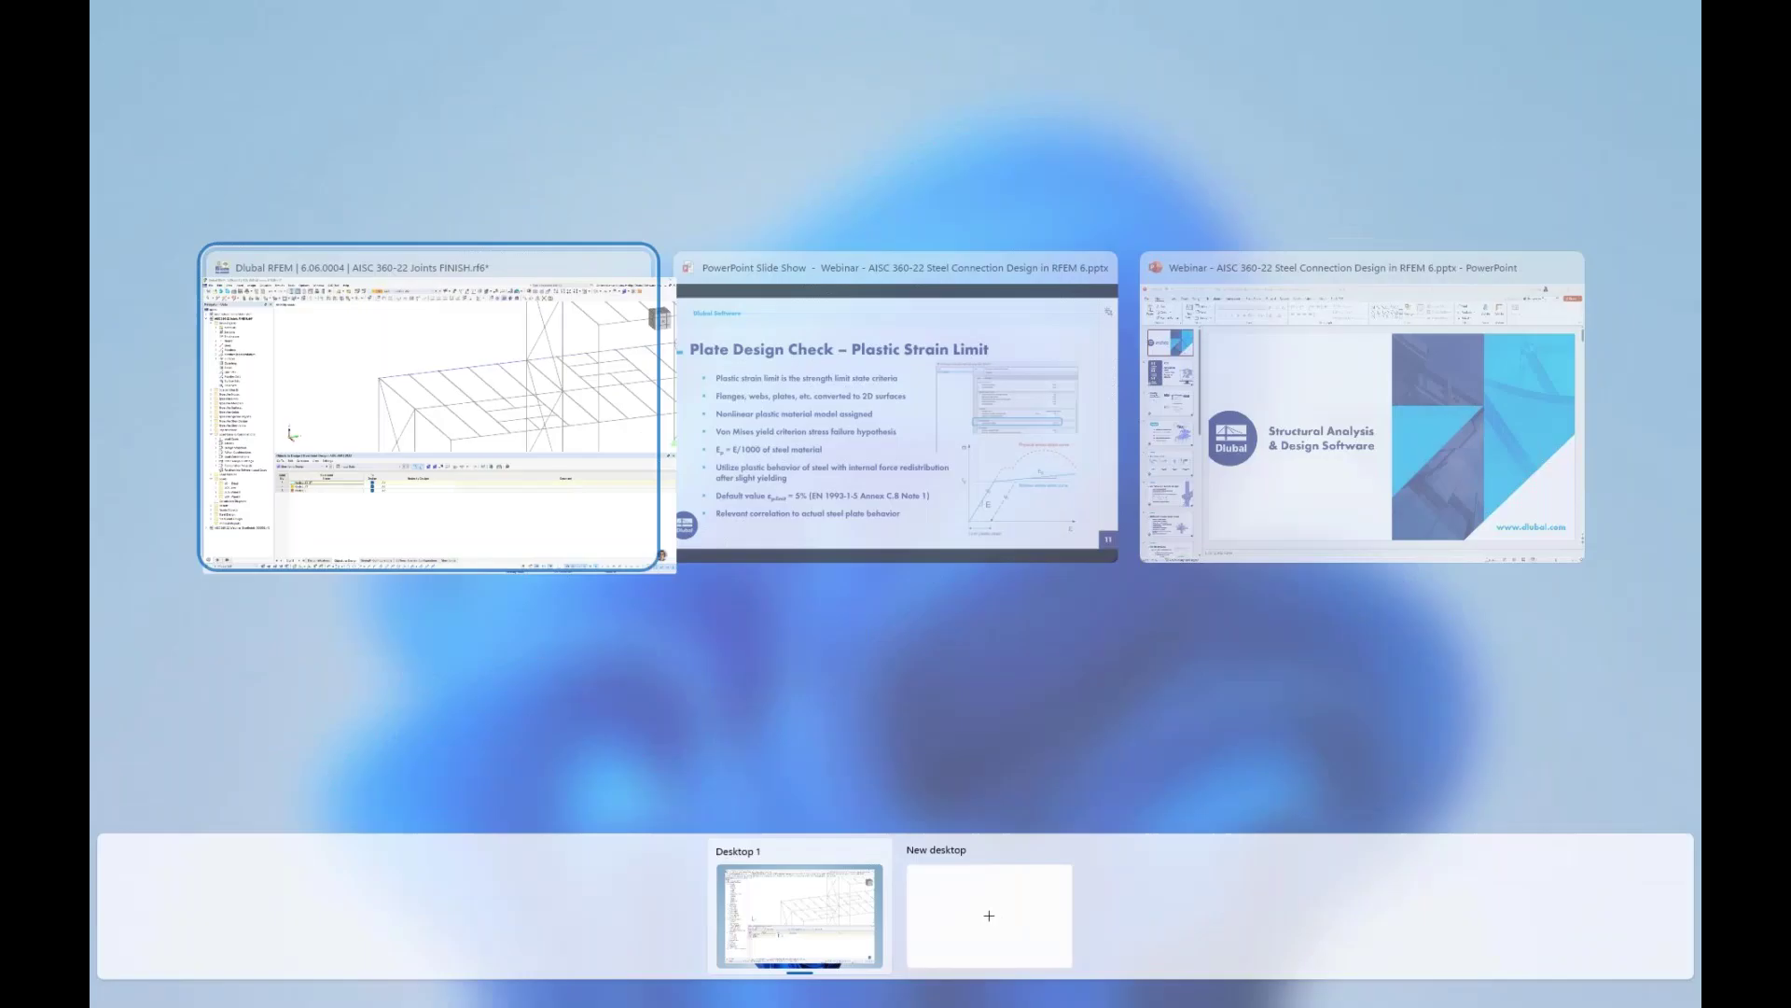
{"action": "left_click", "coordinate": [875, 432]}
{"action": "key", "text": "Right"}
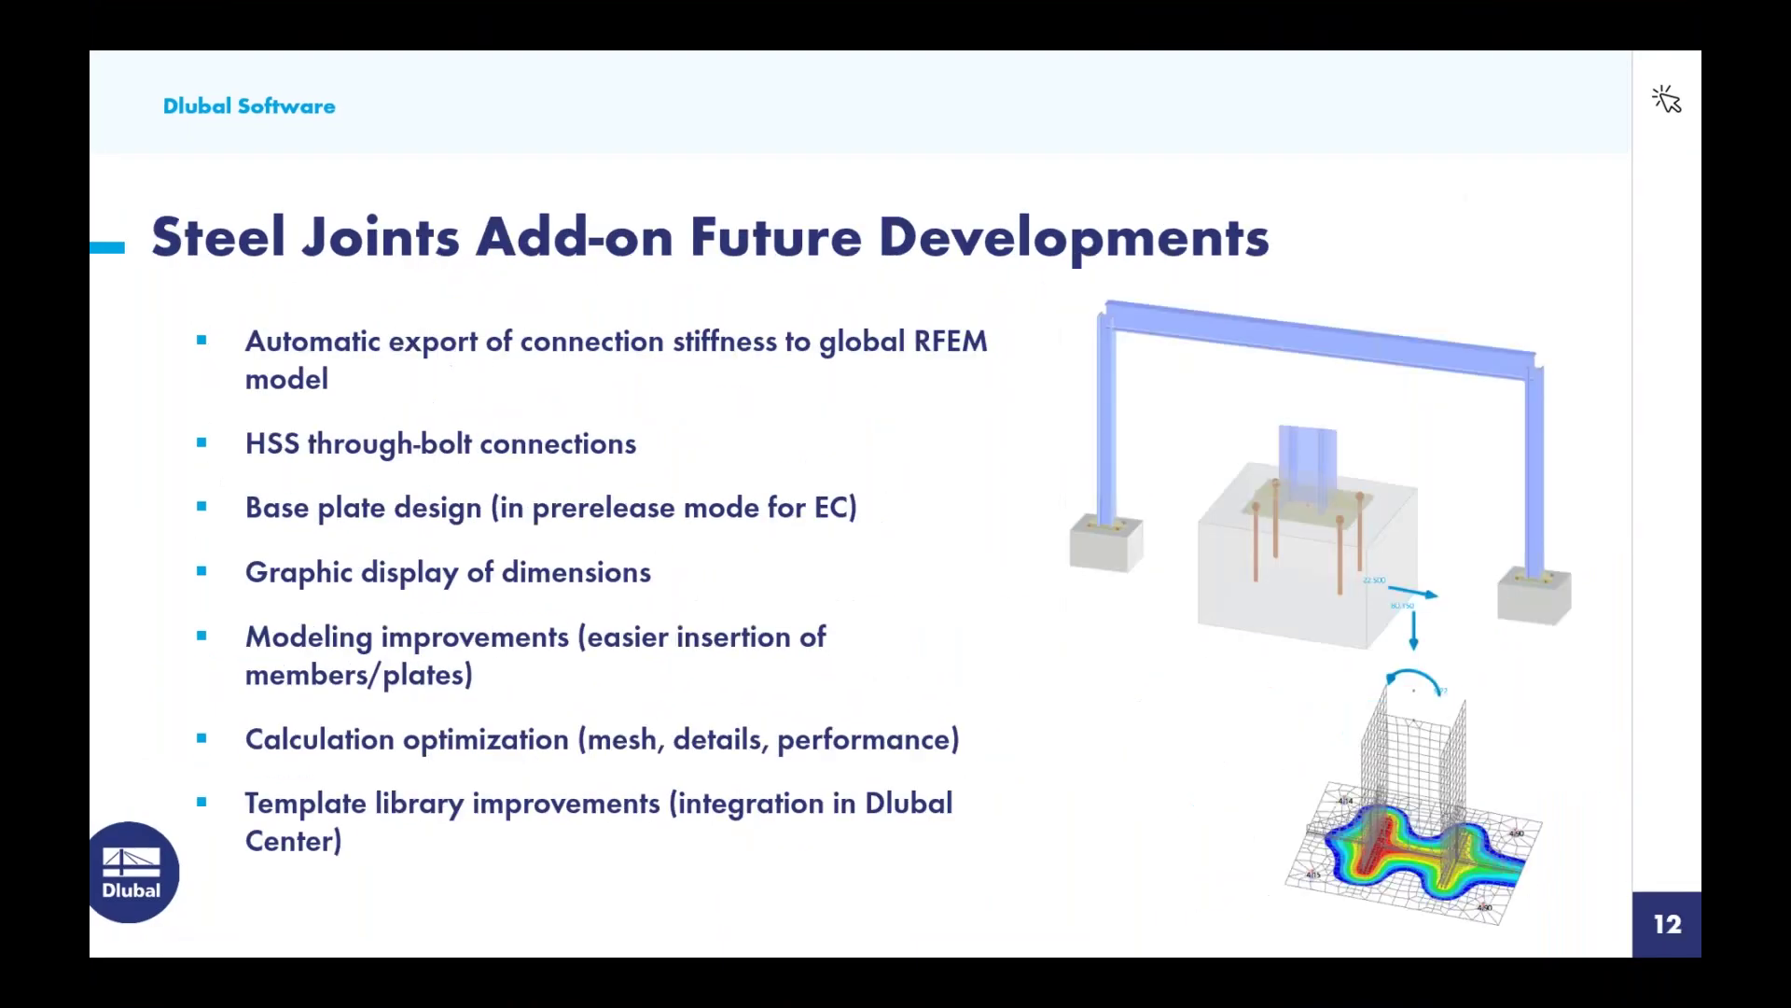